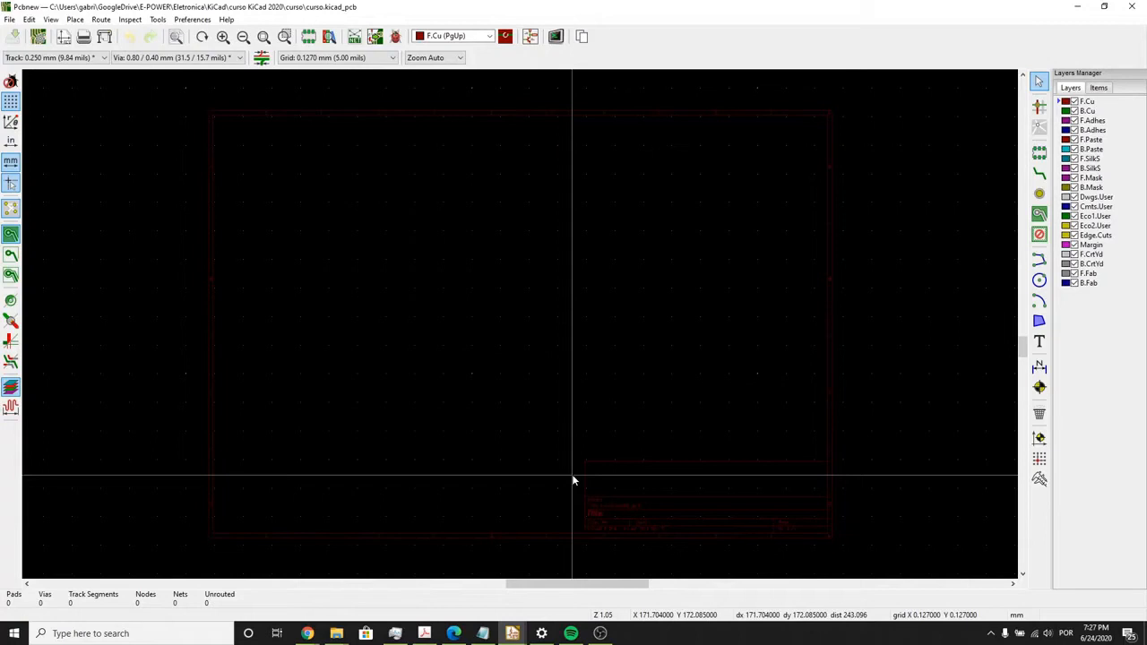
- Update the PCB from the schematic with footprint updating enabled and place the imported footprints on the board sheet
scroll(581, 452, up, 1)
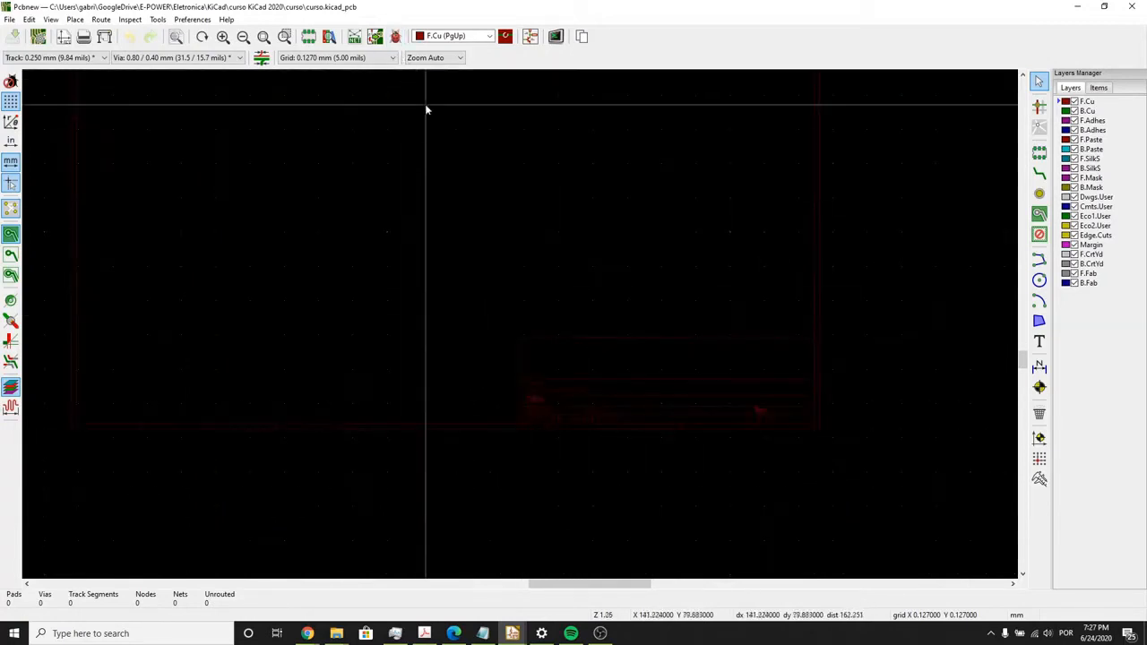
middle_drag(425, 114, 416, 164)
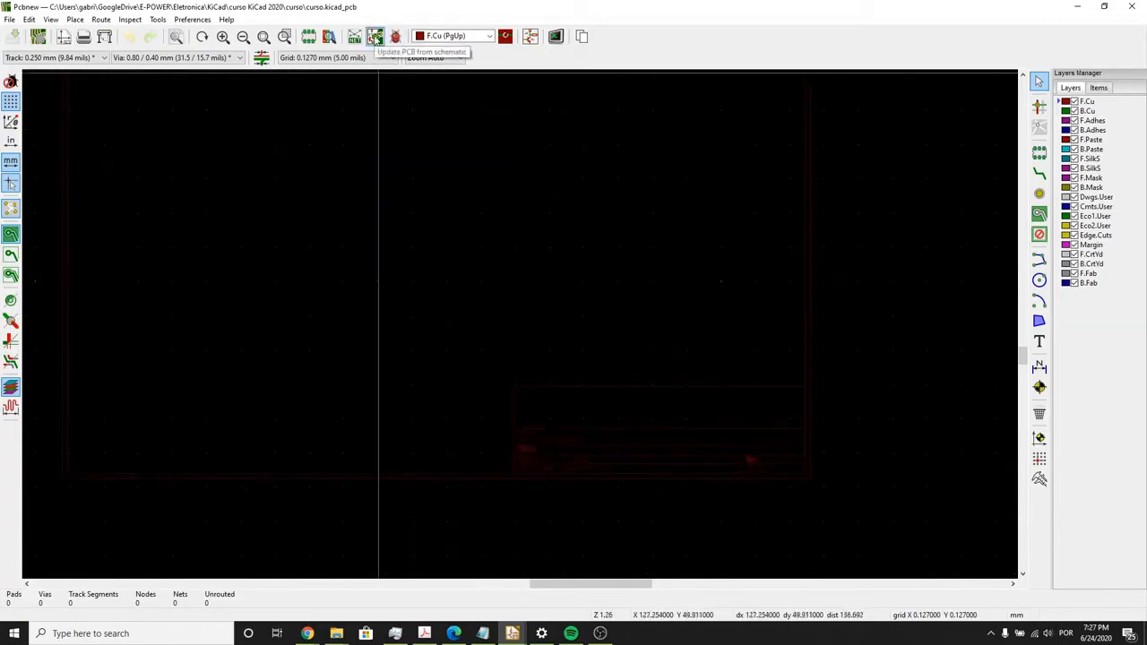
click(375, 38)
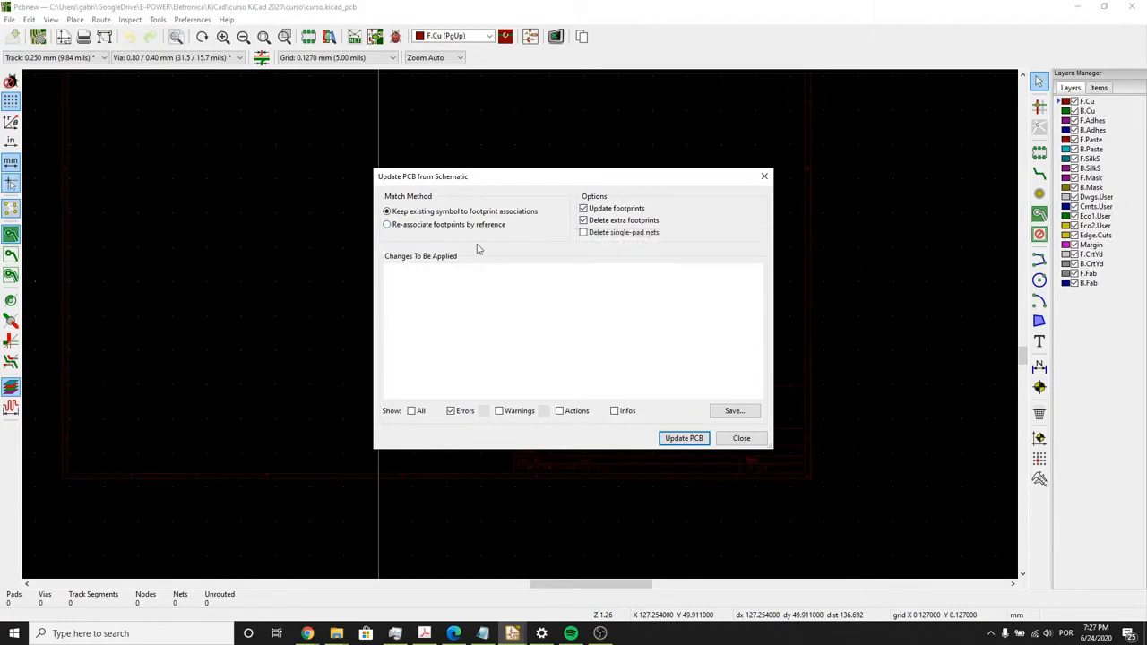
click(683, 438)
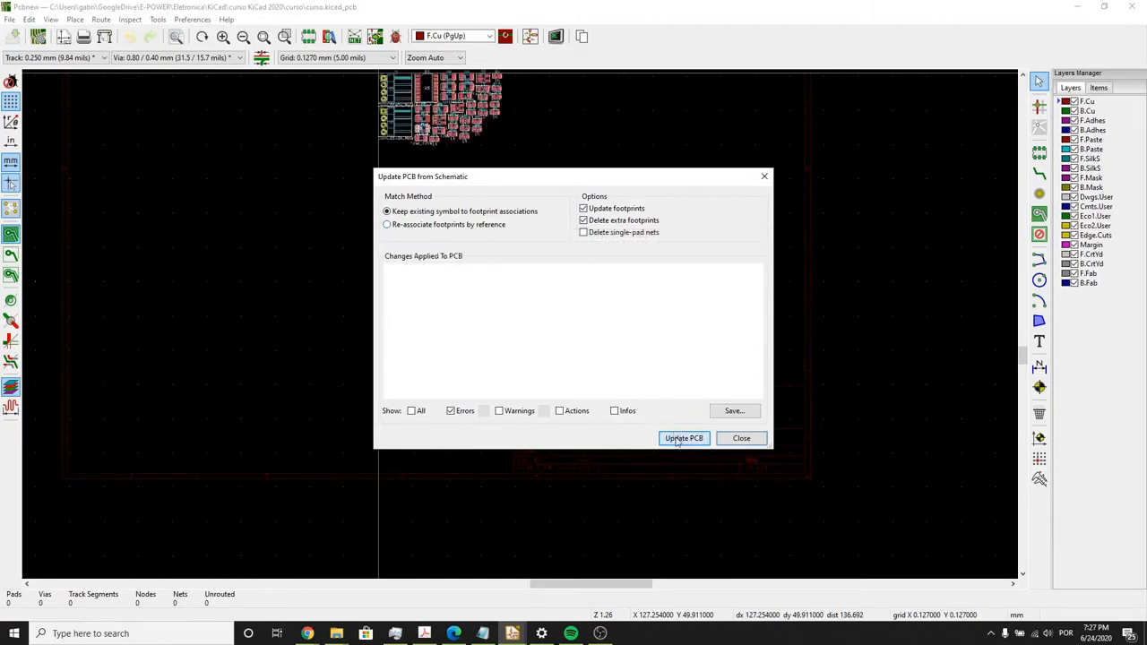
click(741, 437)
scroll(517, 314, up, 5)
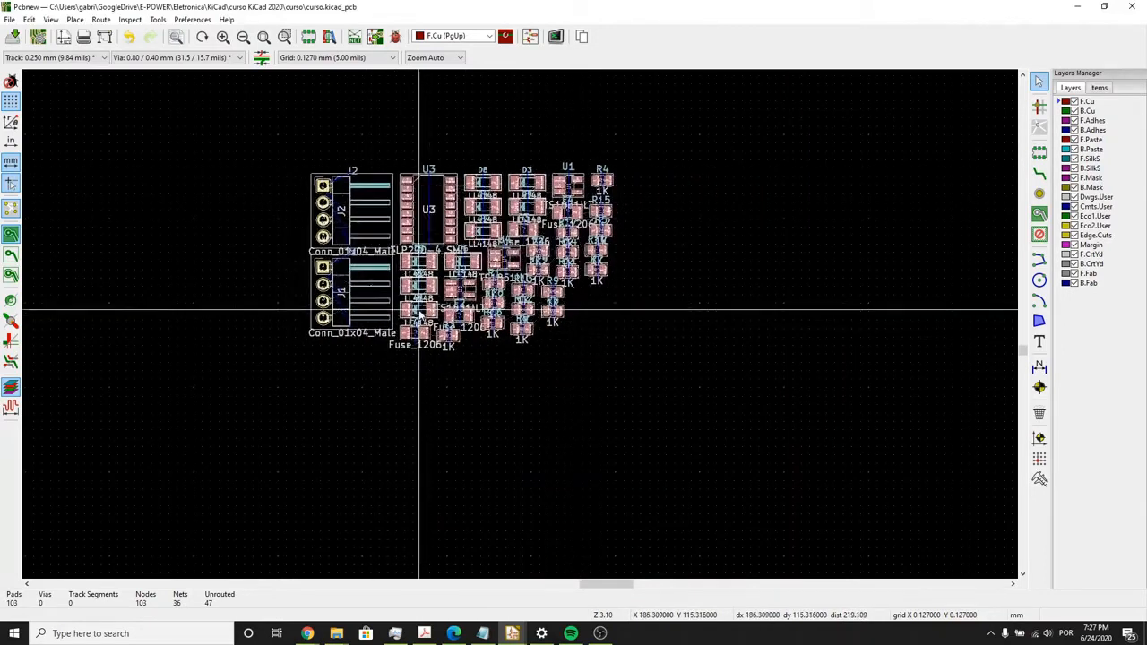
click(406, 309)
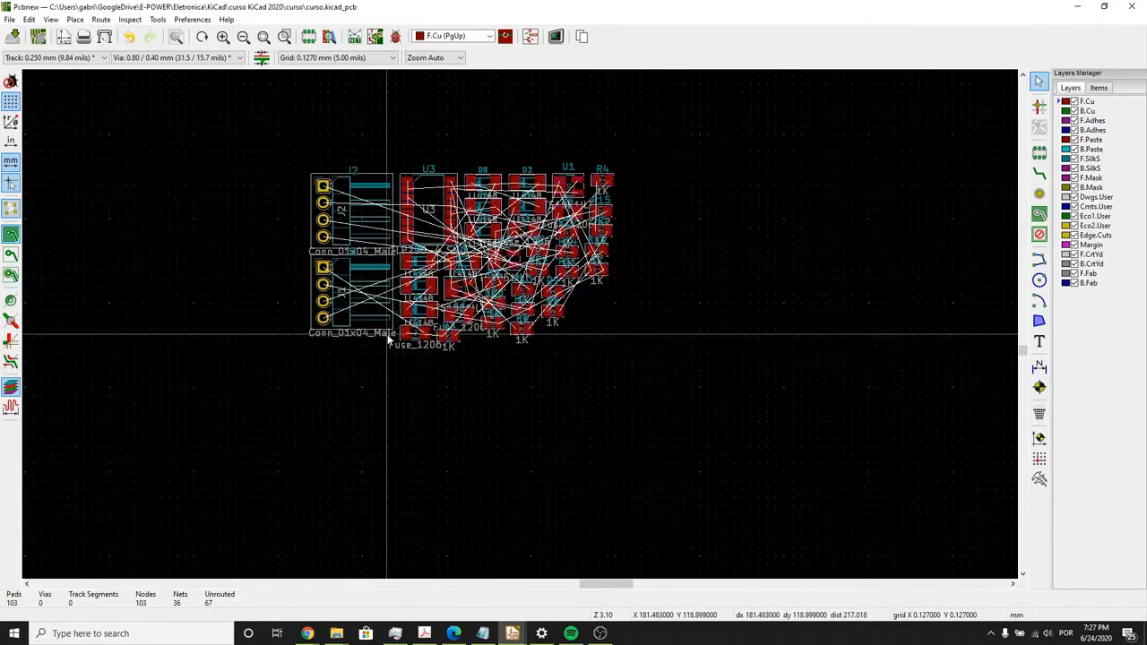
- Arrange the PCB editor and the schematic editor side by side
scroll(387, 336, up, 1)
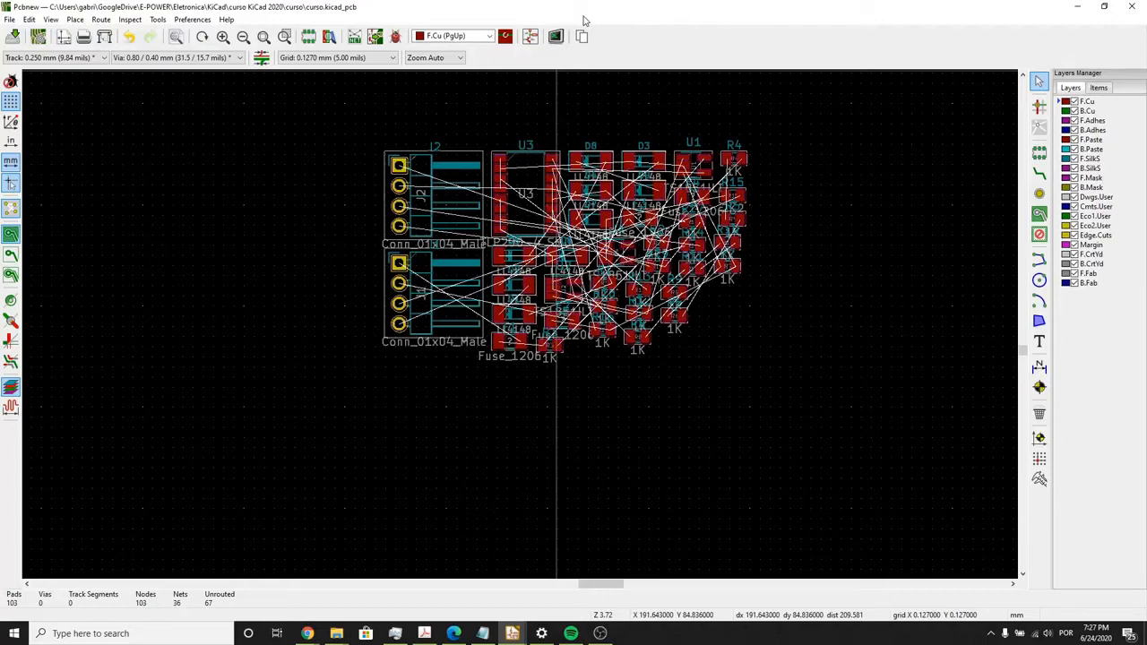
middle_drag(571, 181, 548, 227)
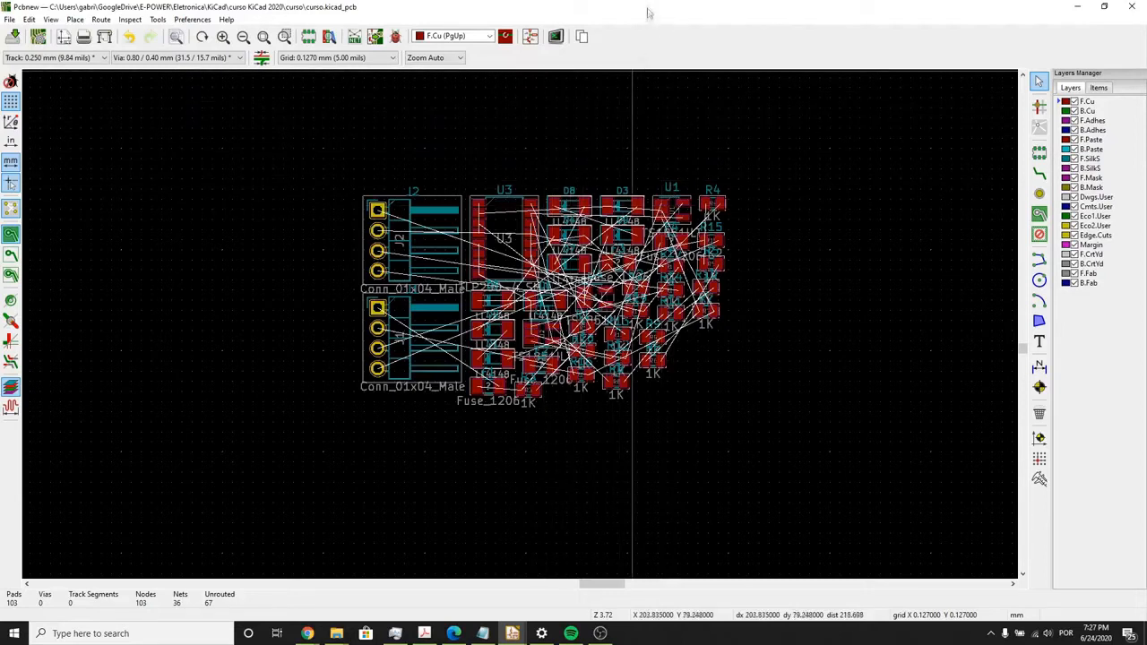
drag(645, 8, 2, 176)
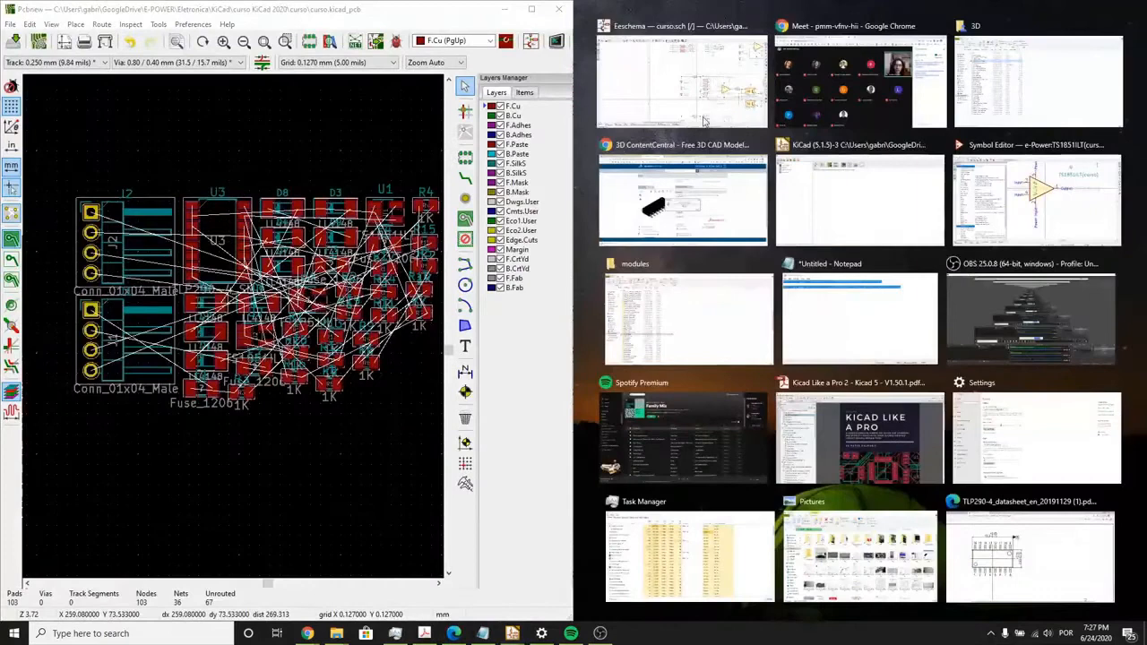
click(704, 121)
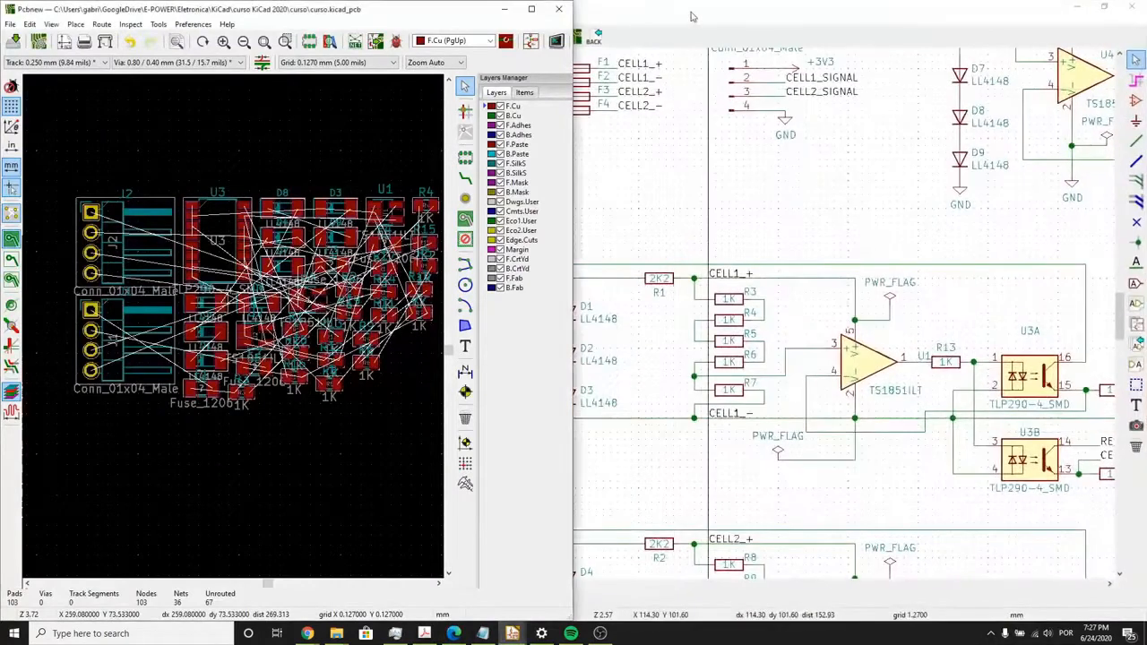
- Select resistor R1 in the schematic and locate its highlighted footprint on the board
scroll(814, 324, up, 5)
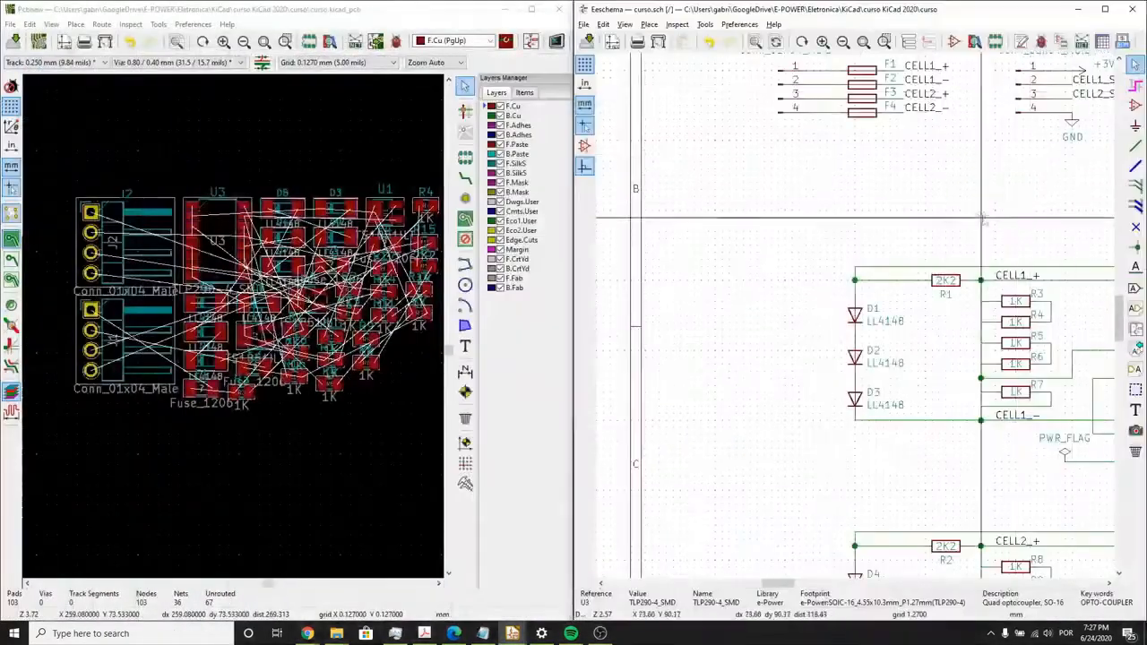
scroll(814, 325, down, 2)
scroll(1013, 153, up, 1)
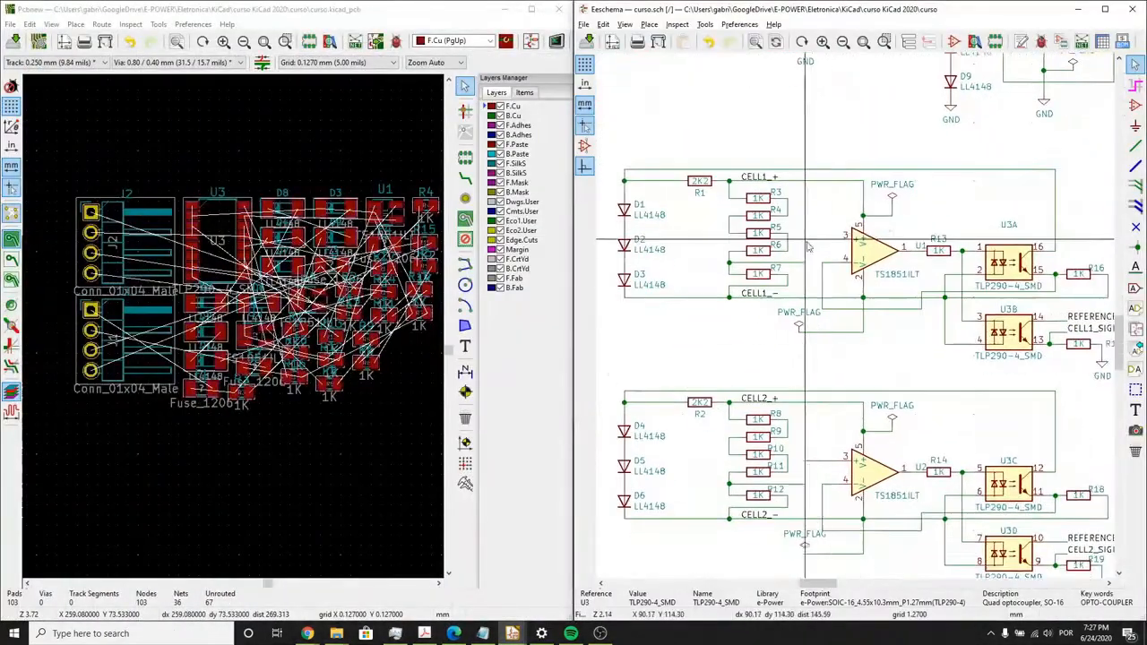
middle_drag(1013, 146, 998, 210)
scroll(737, 303, up, 3)
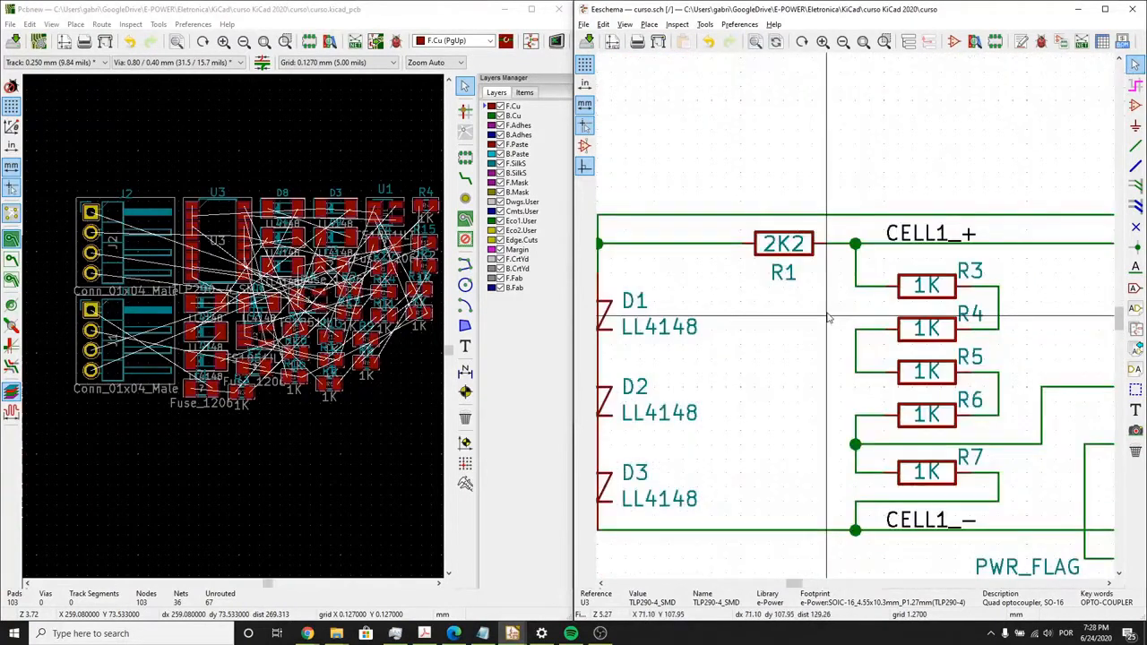
click(795, 254)
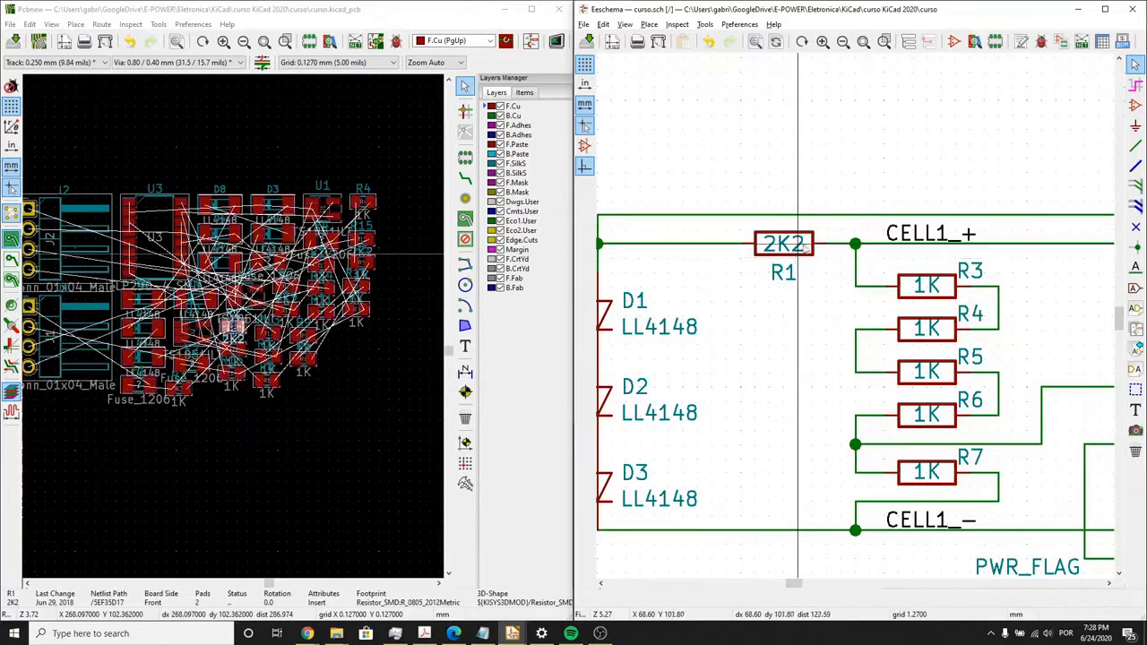
scroll(341, 349, up, 3)
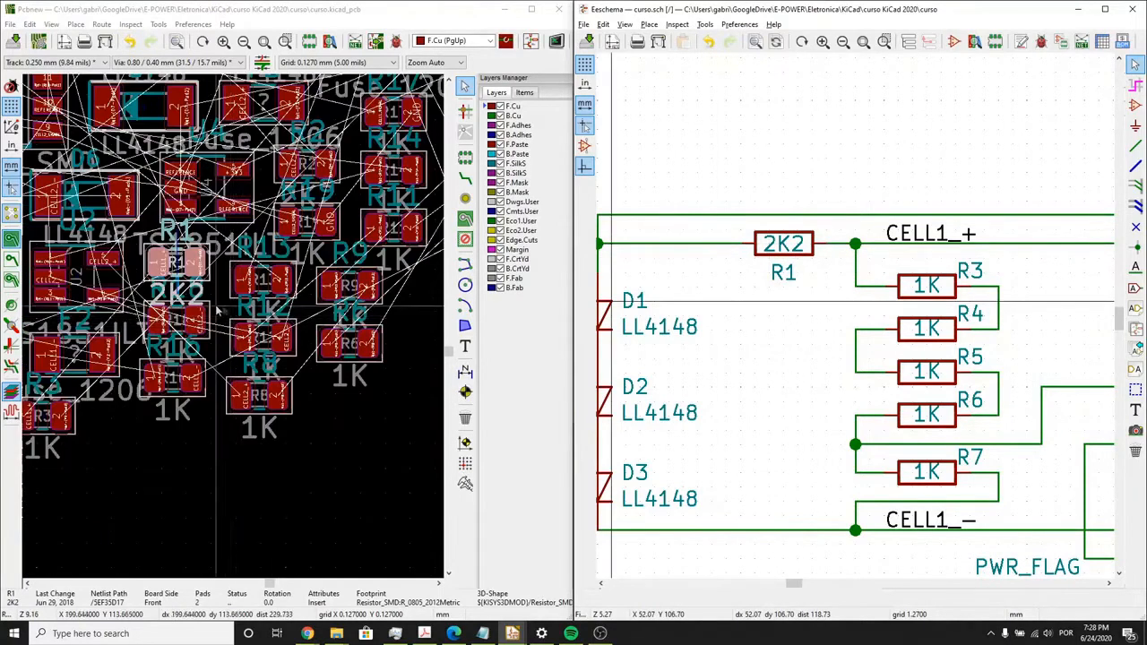
- Select connector J1 on the board and examine its symbol and fuse connections in the schematic
click(291, 473)
middle_drag(135, 446, 434, 394)
middle_drag(134, 302, 211, 302)
click(199, 303)
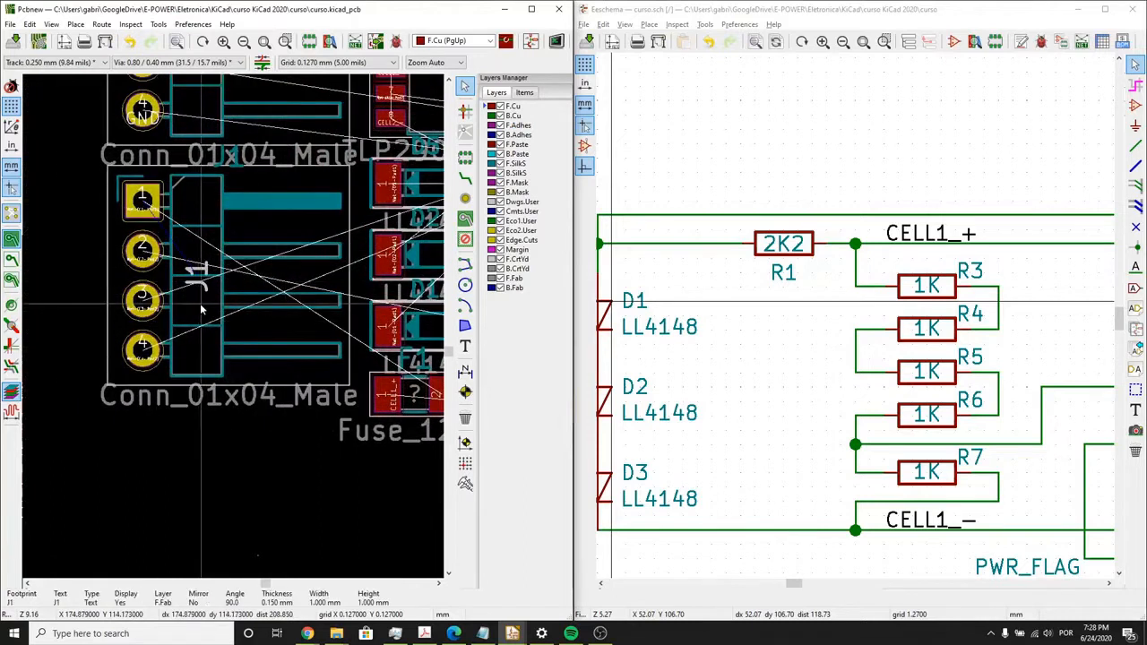
middle_drag(956, 199, 953, 201)
scroll(242, 430, down, 2)
scroll(233, 331, down, 4)
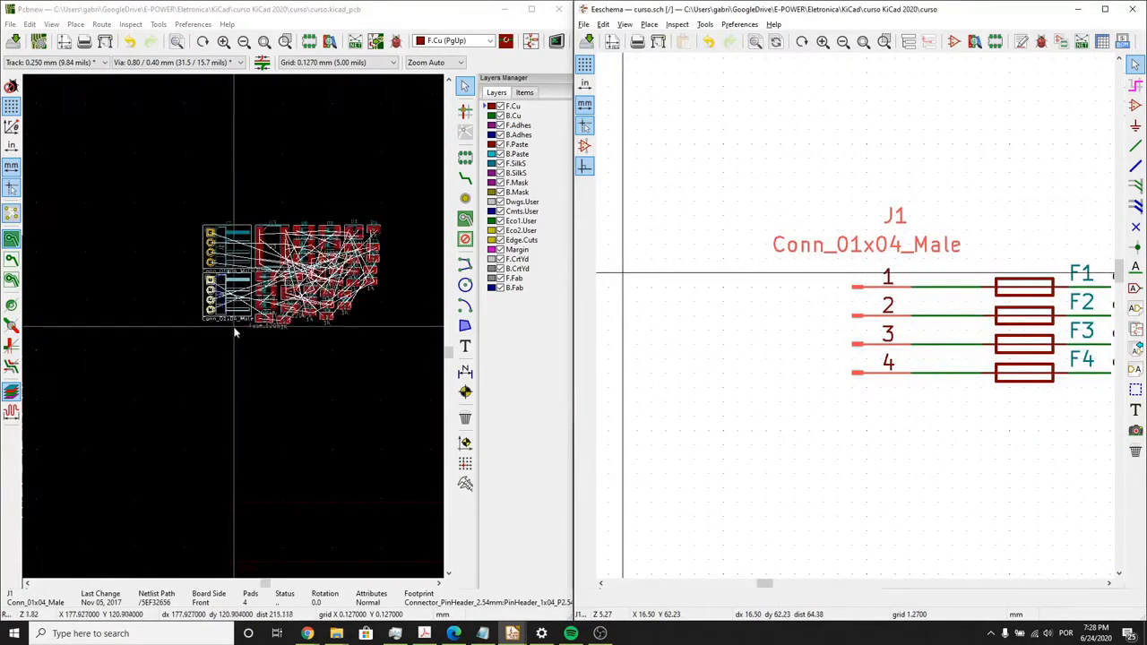
middle_drag(908, 400, 769, 322)
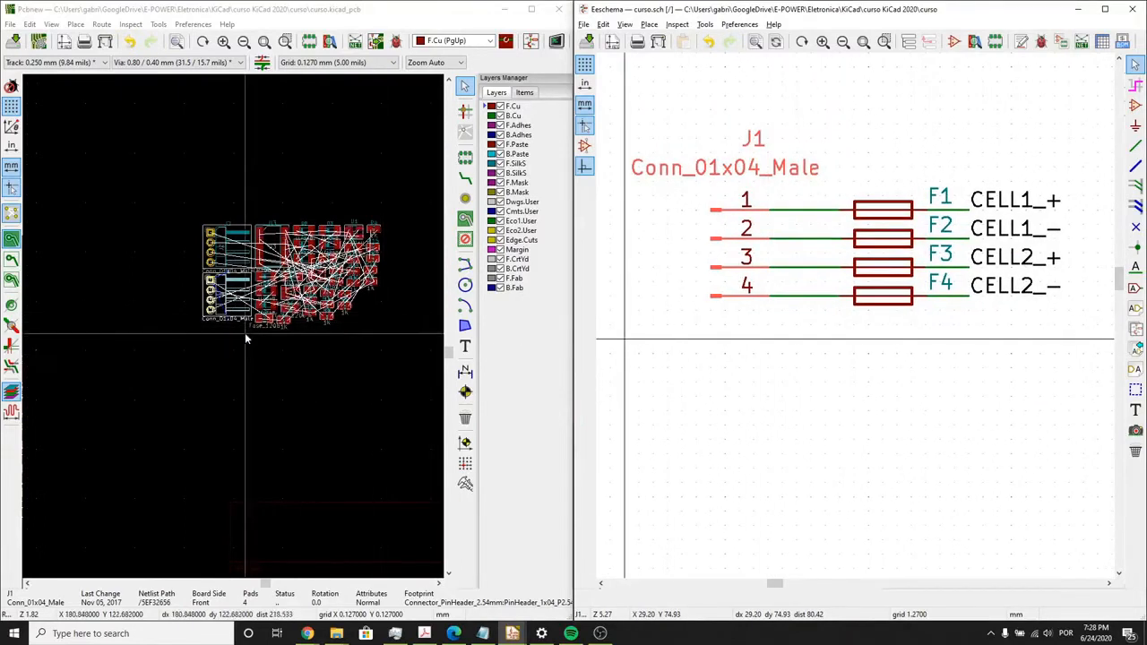
- Maximize the PCB editor, then rotate connector J1 to 180 degrees and place it below and left of the other footprints
click(532, 11)
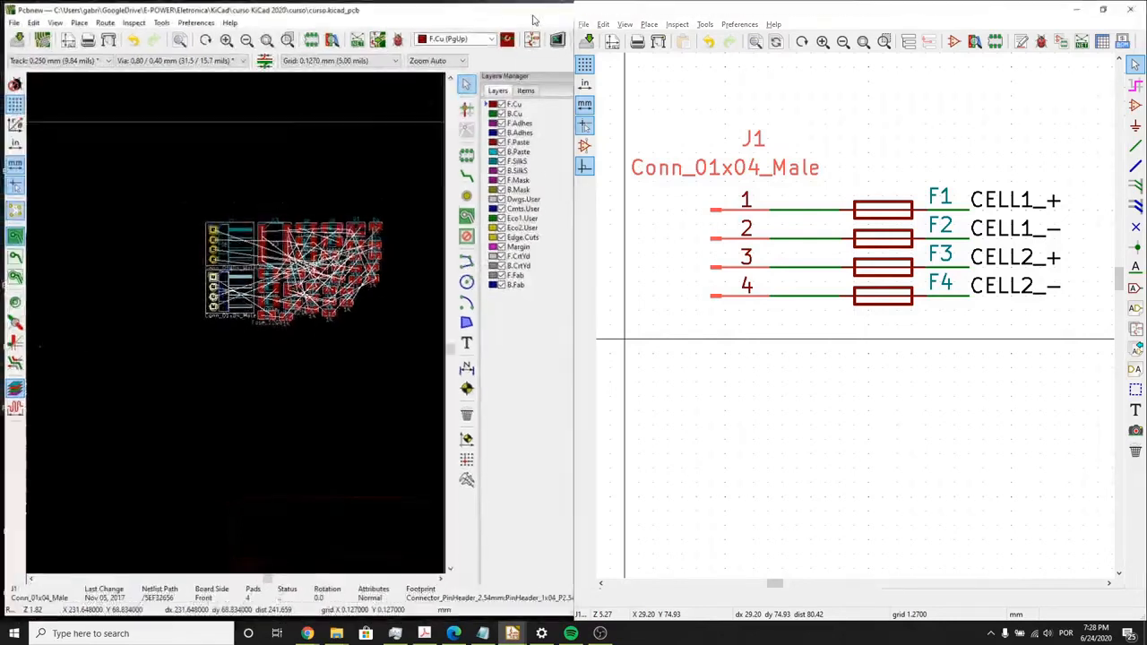
key(Home)
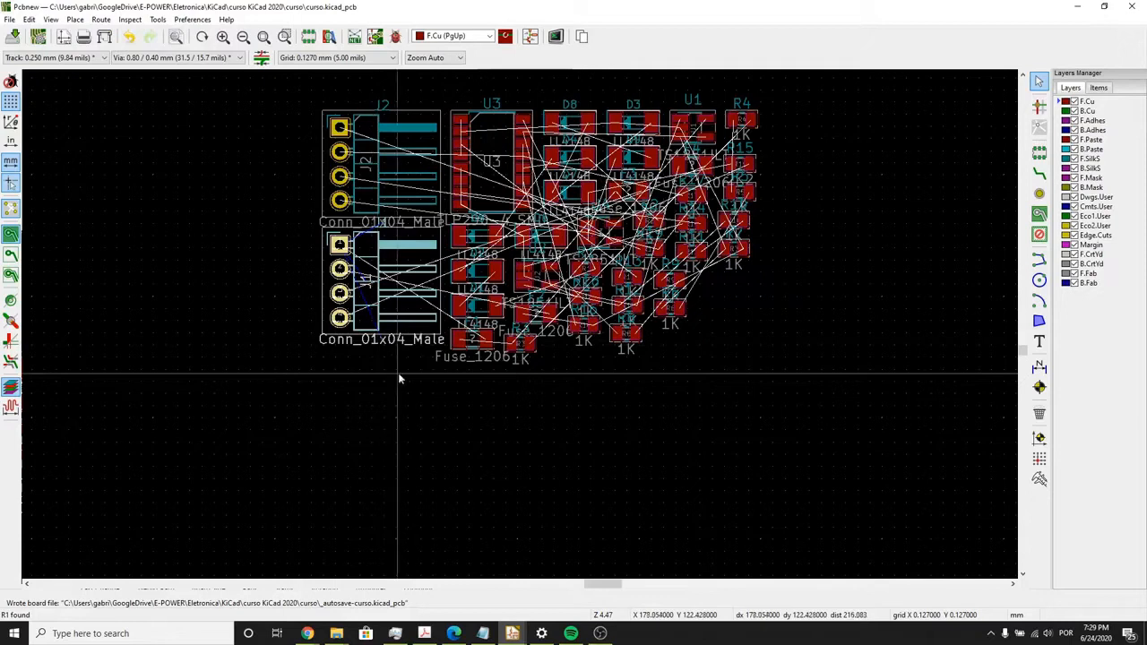
click(372, 306)
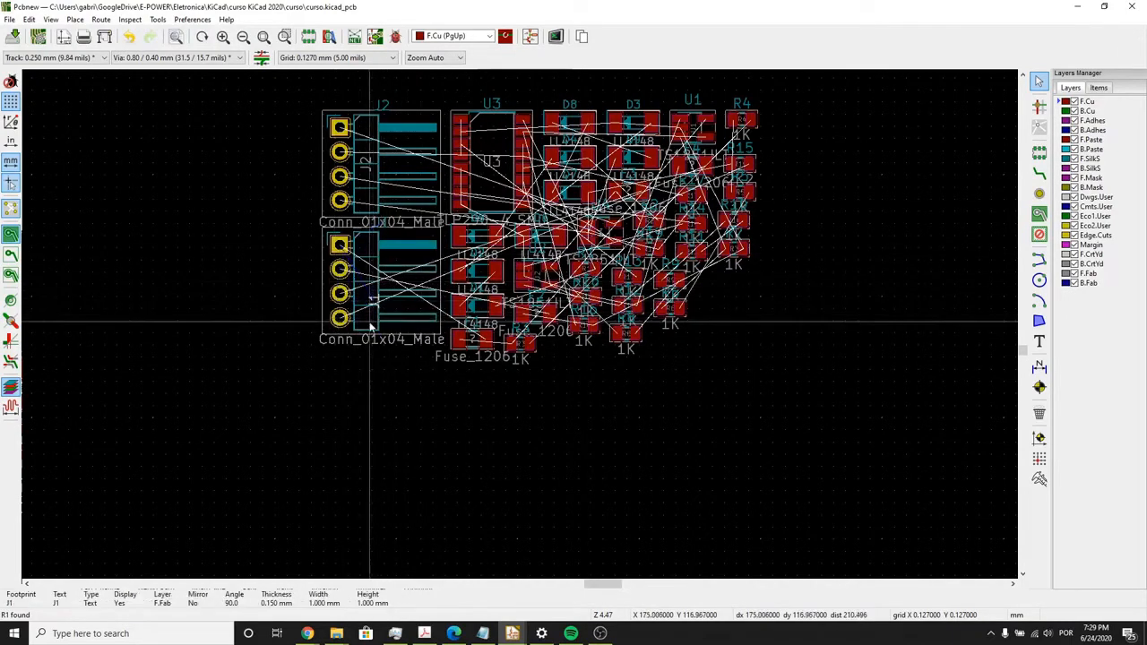
click(372, 307)
drag(372, 306, 290, 368)
key(r)
drag(260, 315, 217, 411)
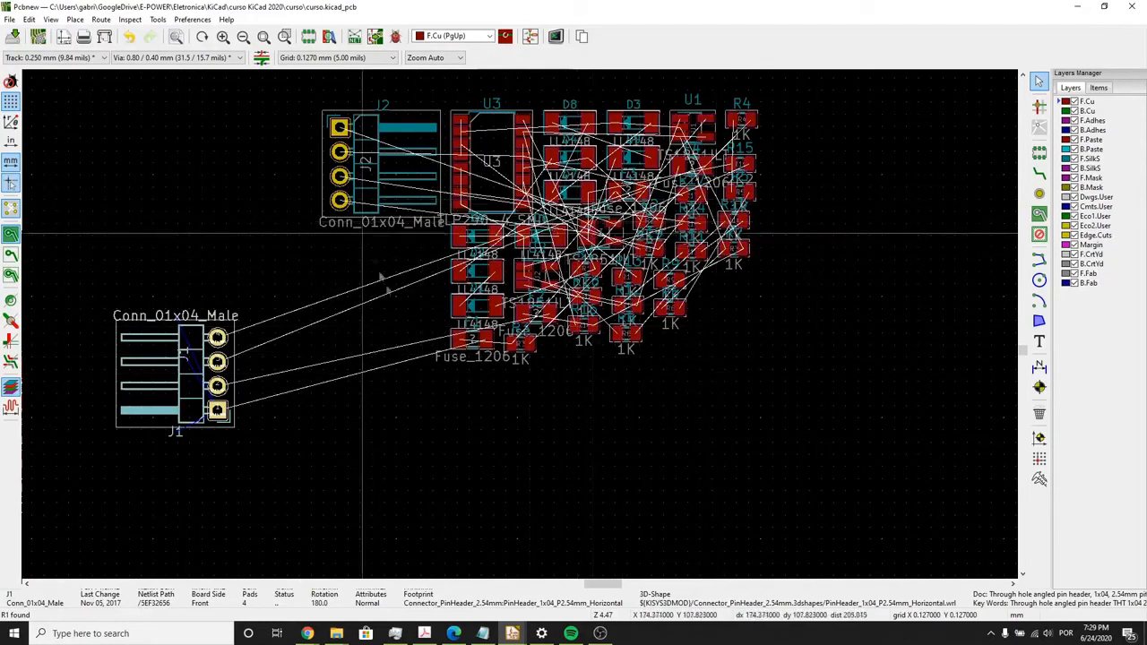
click(296, 426)
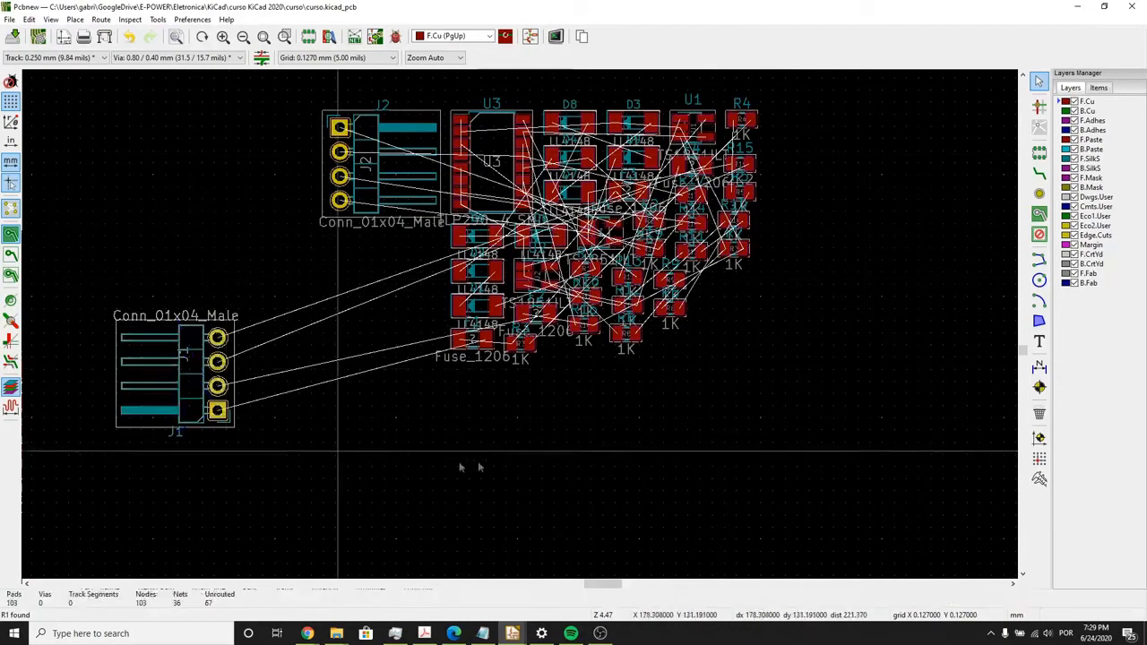
- Hide the B.Fab, F.SilkS and F.Fab layers on the board
click(1075, 282)
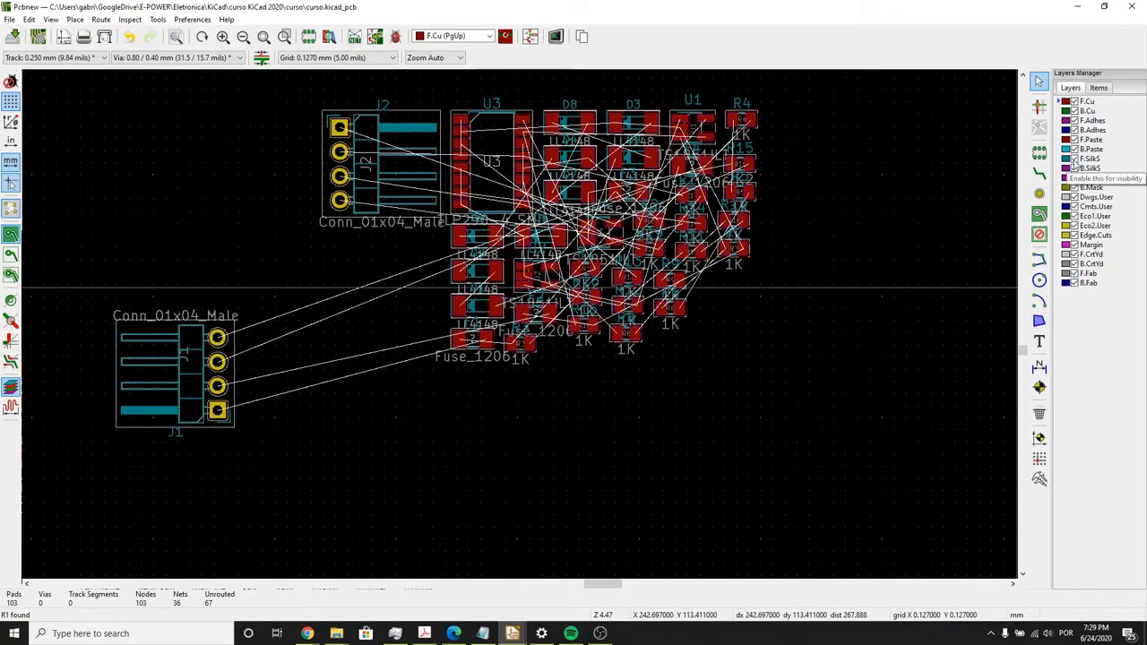
click(1074, 159)
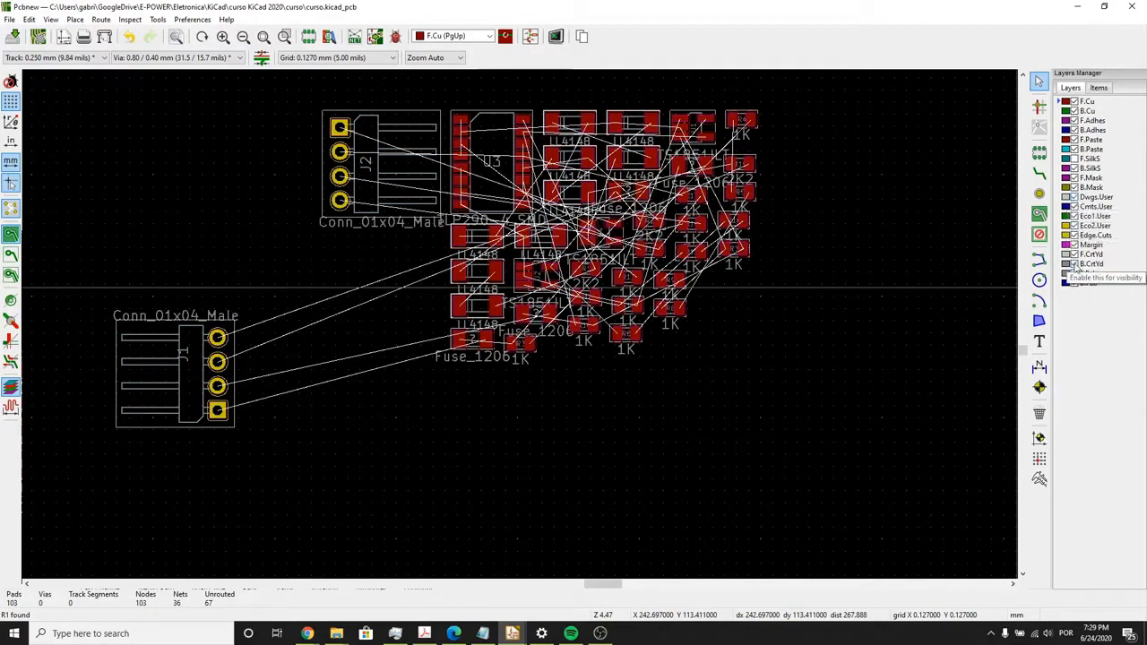
click(1066, 273)
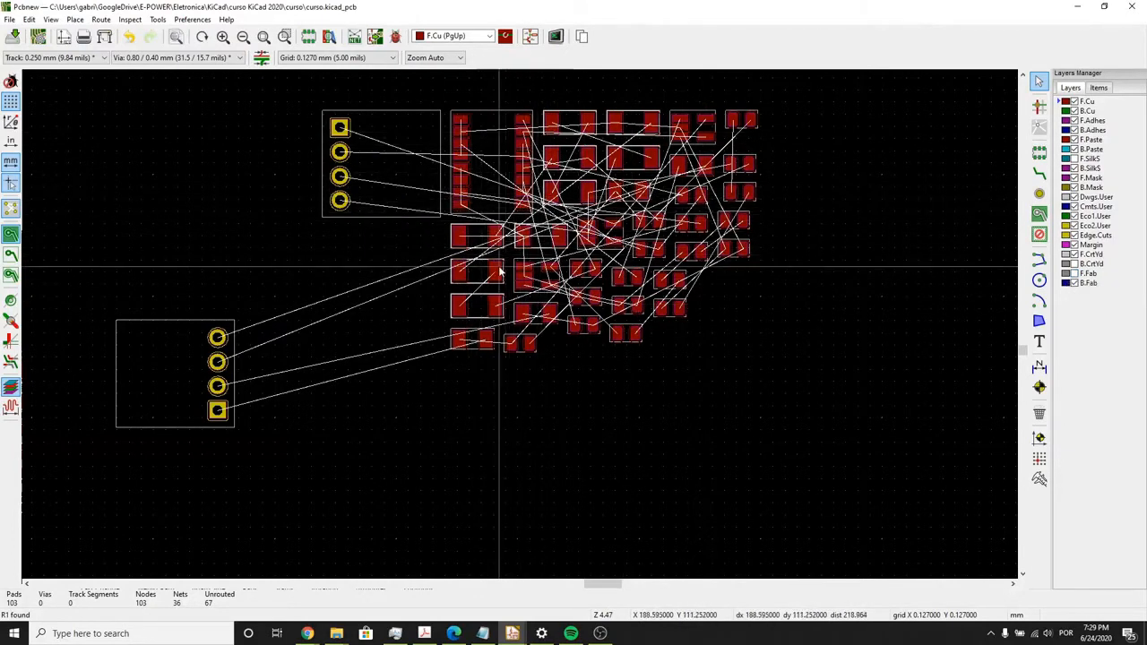
- Select connector J1 on the board and compare its pads with the corresponding pins in the schematic
click(385, 174)
click(260, 356)
key(alt+Tab)
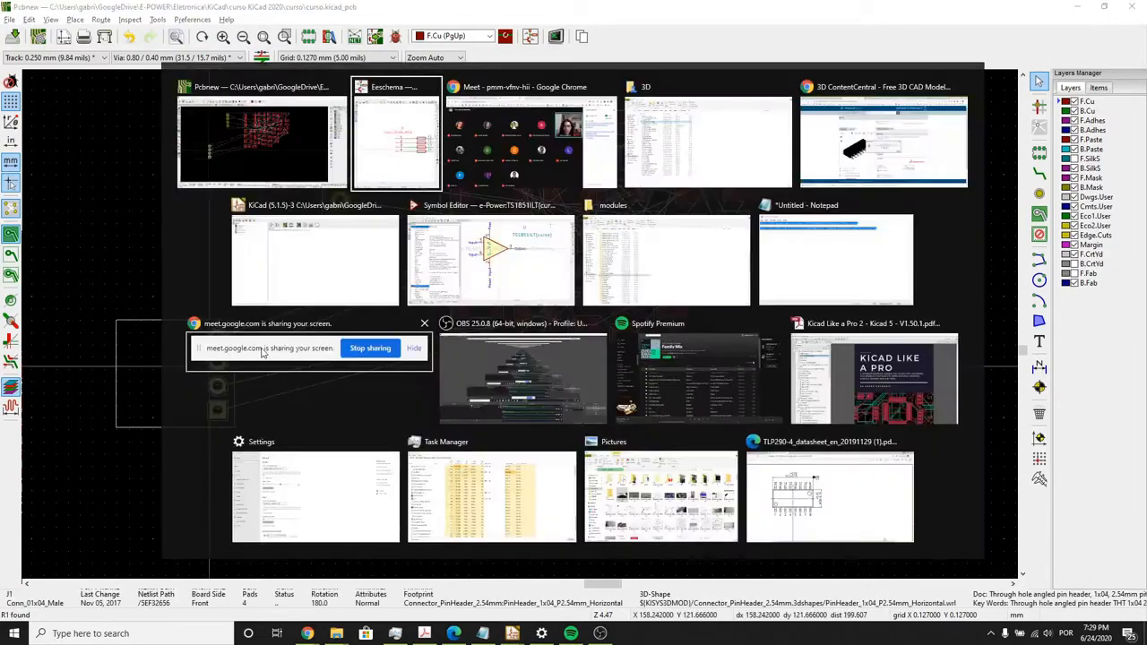
scroll(914, 358, down, 1)
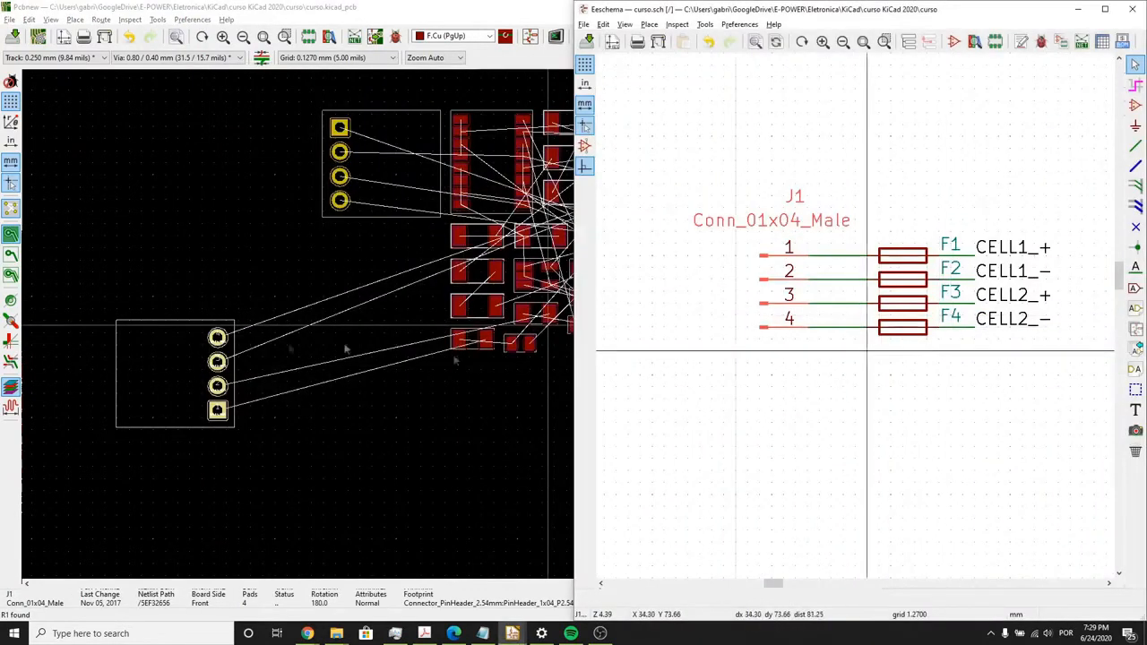
click(286, 363)
scroll(466, 448, down, 1)
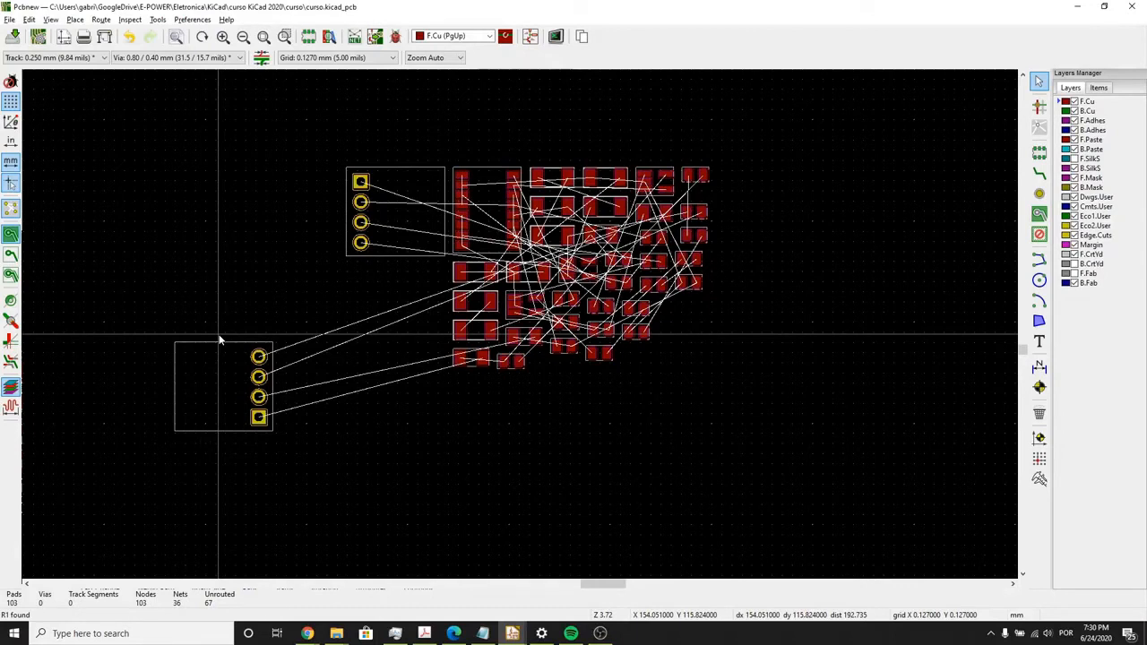
- Select the Conn_01x04_Male symbol J1 in the schematic and examine its footprint's pads and connections on the board
key(alt+Tab)
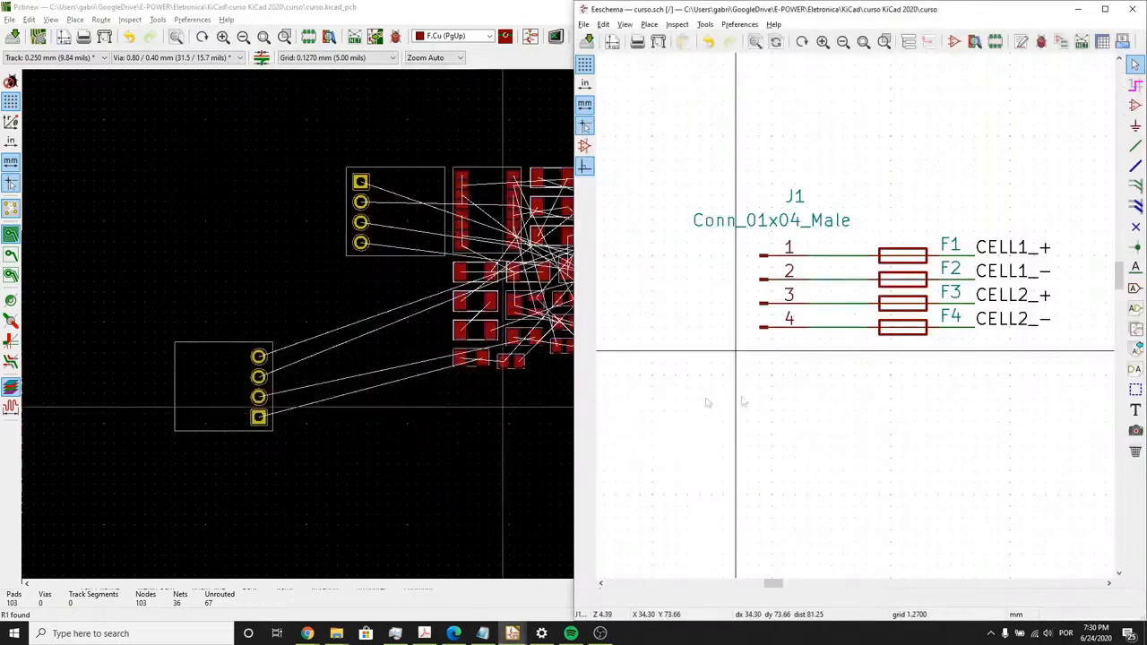
click(771, 303)
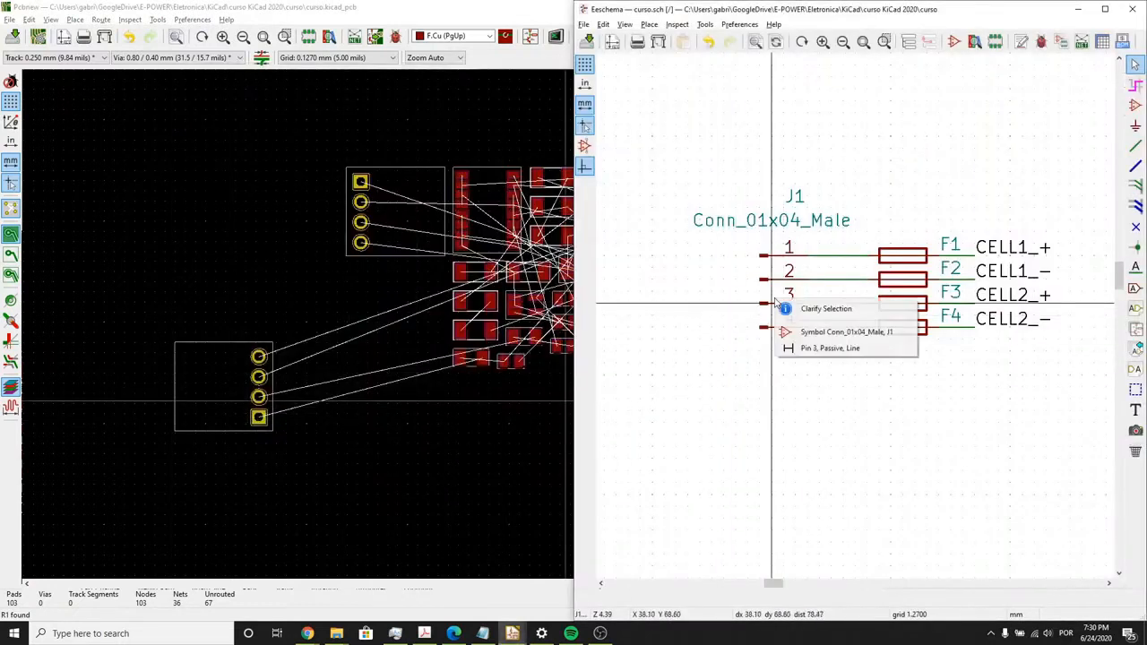
click(910, 474)
click(784, 292)
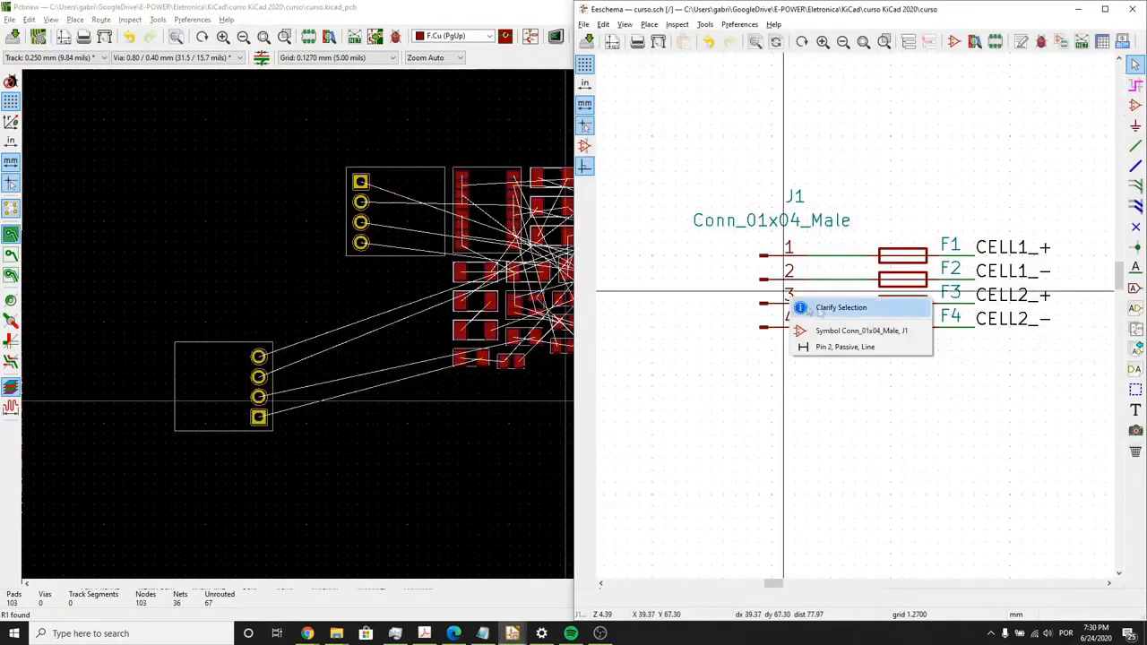
click(862, 330)
click(514, 358)
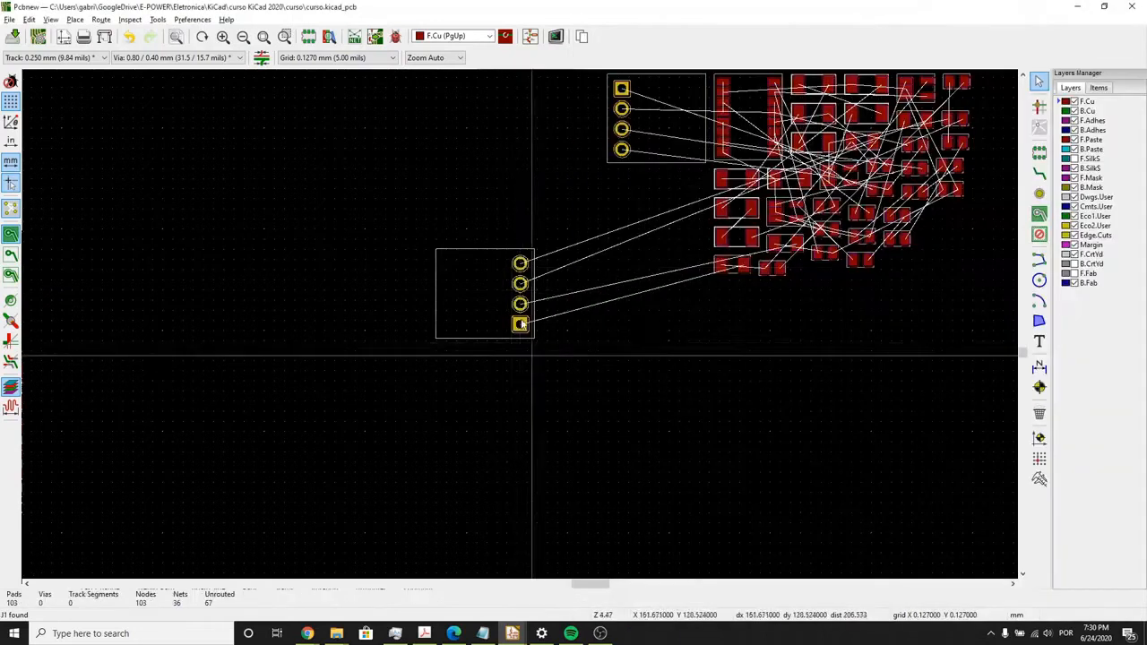
scroll(520, 325, up, 3)
drag(417, 233, 305, 328)
scroll(430, 316, down, 1)
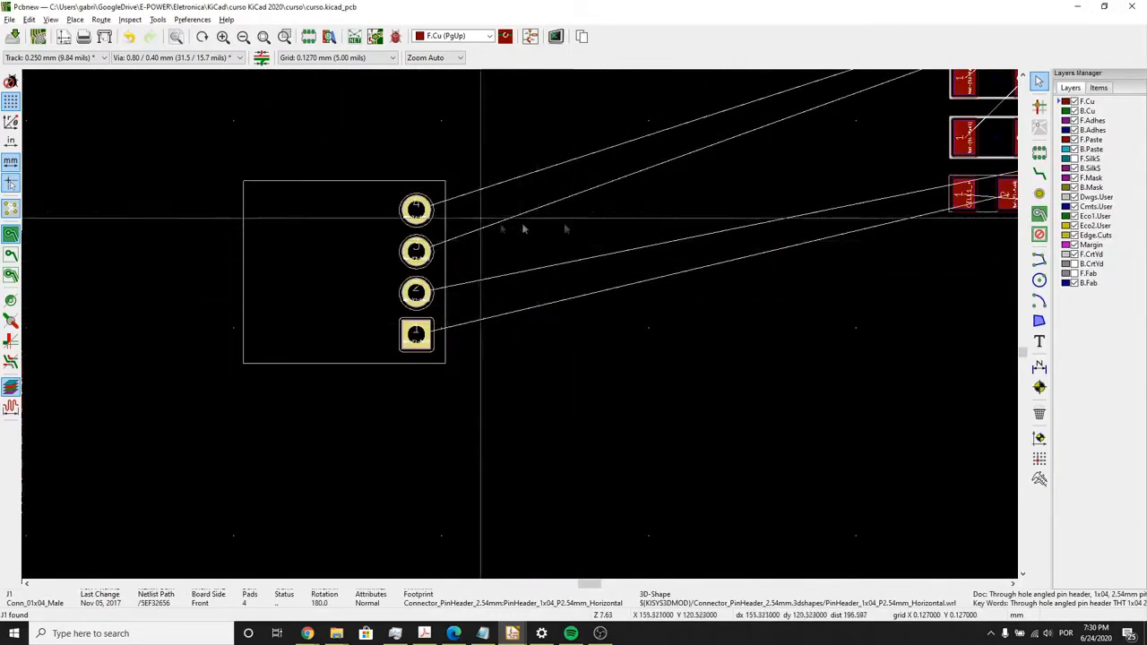
middle_drag(711, 231, 593, 334)
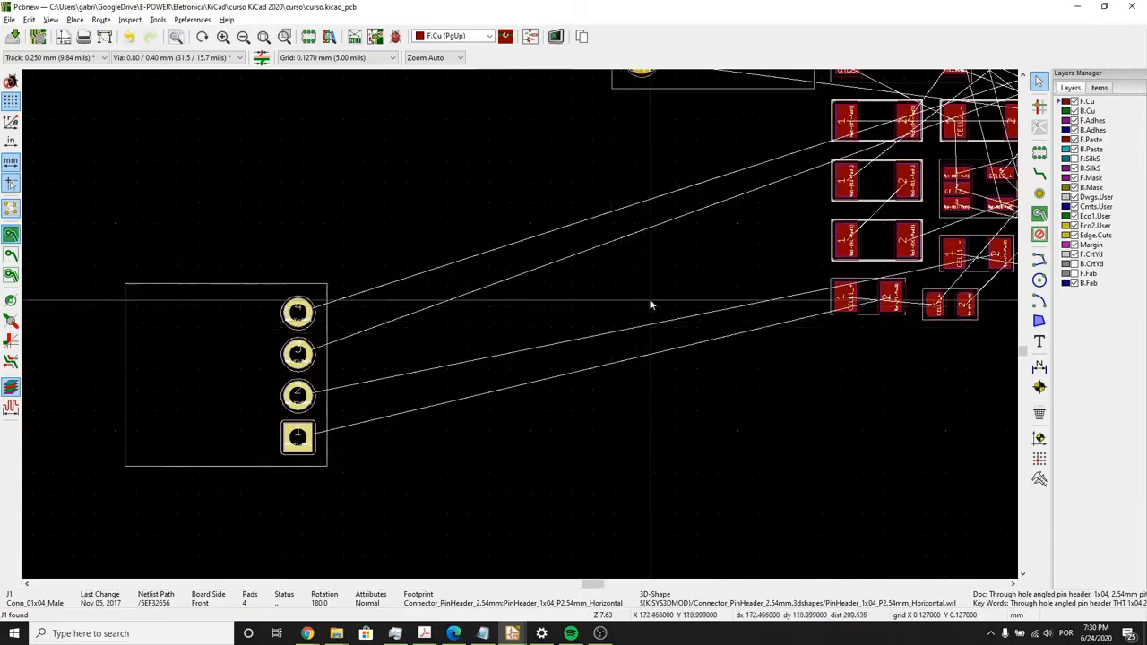
- Move connector J1 about 4.4 mm up the board, picking it up by pad 1
click(307, 57)
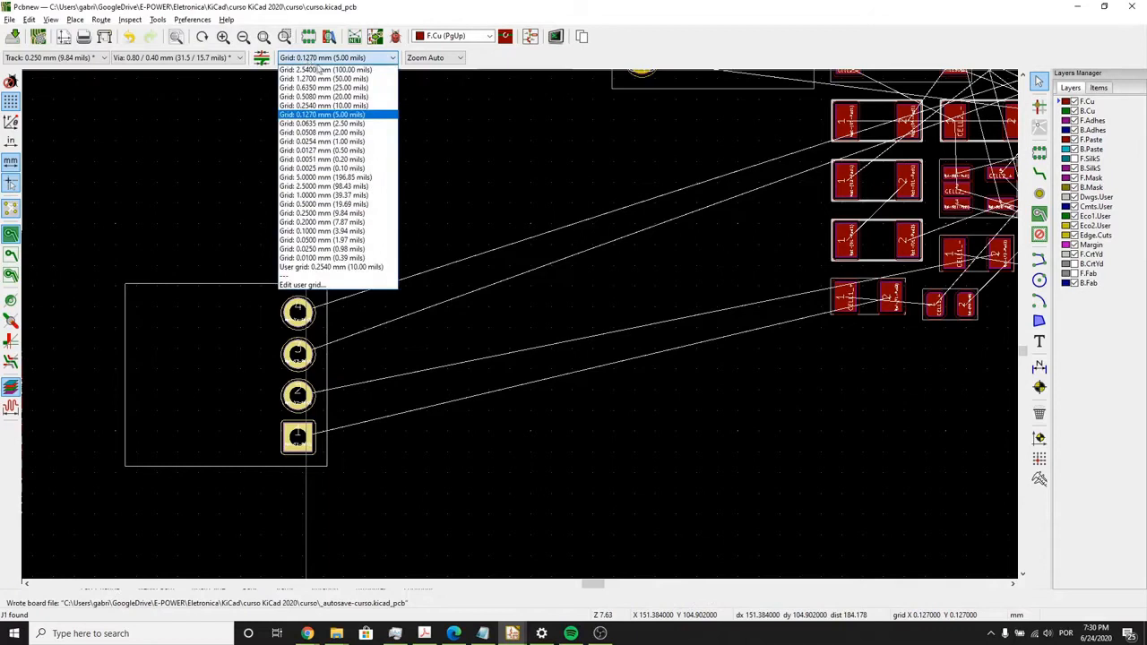
click(480, 143)
key(m)
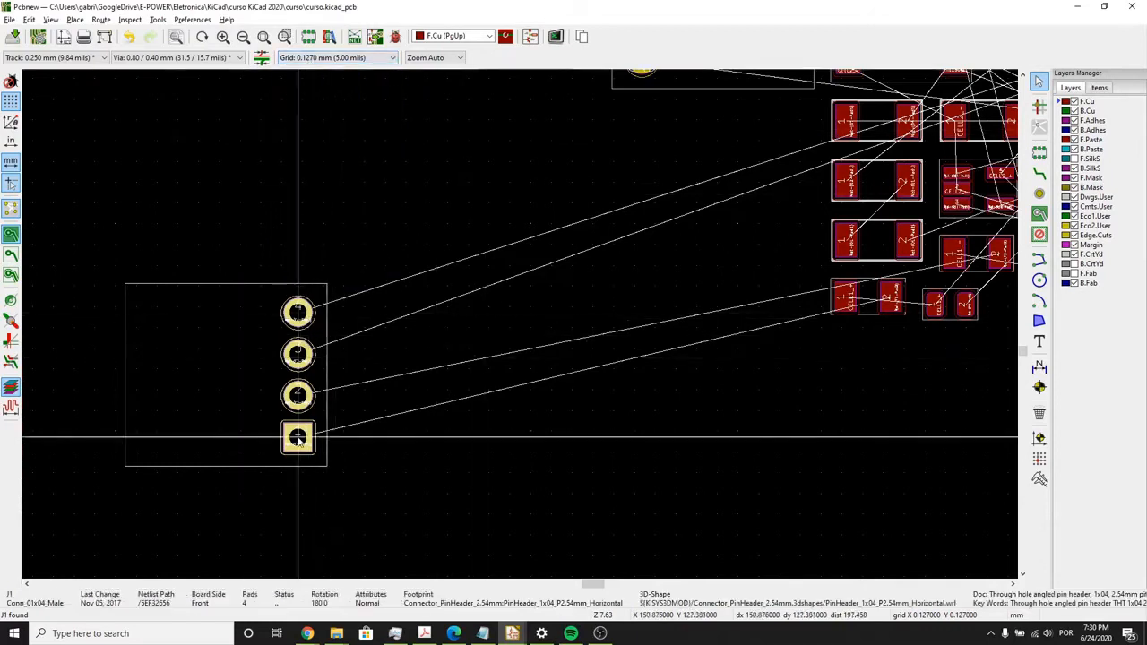
scroll(298, 439, up, 4)
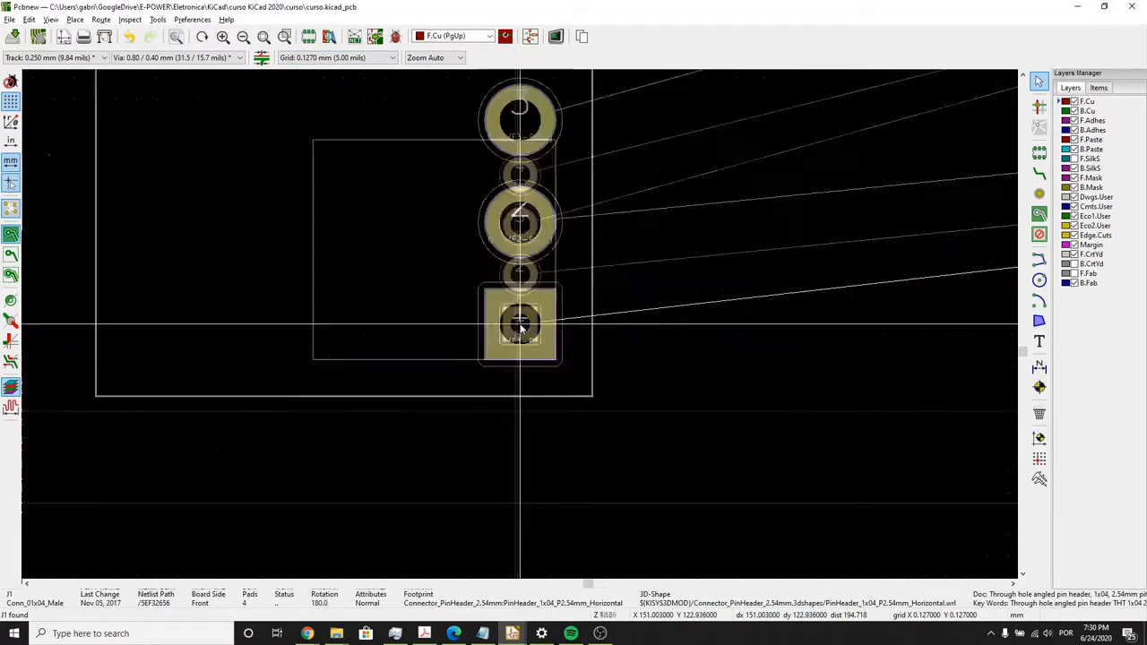
scroll(521, 329, up, 3)
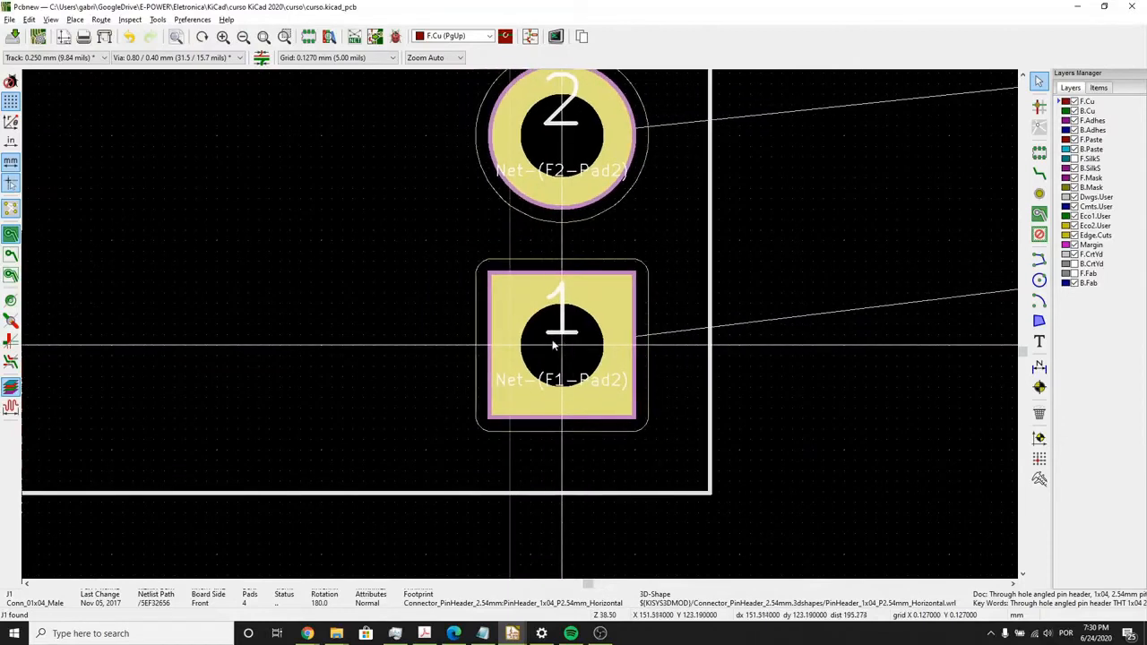
- Set the board editor's grid to 0.2540 mm (10.00 mils)
click(318, 58)
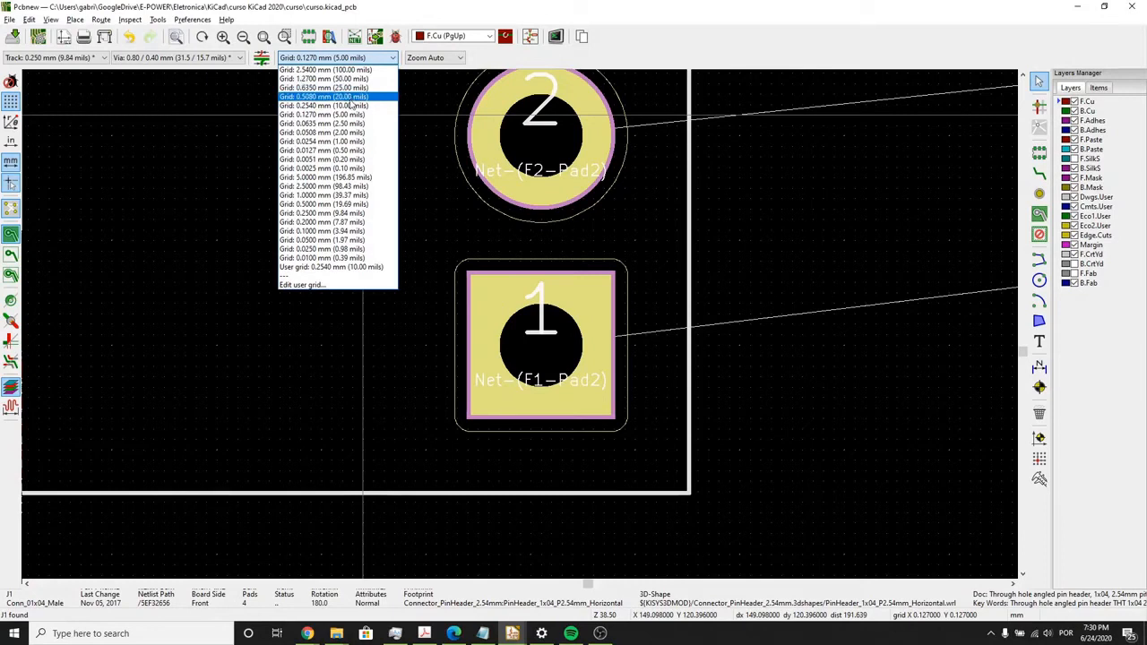
click(346, 105)
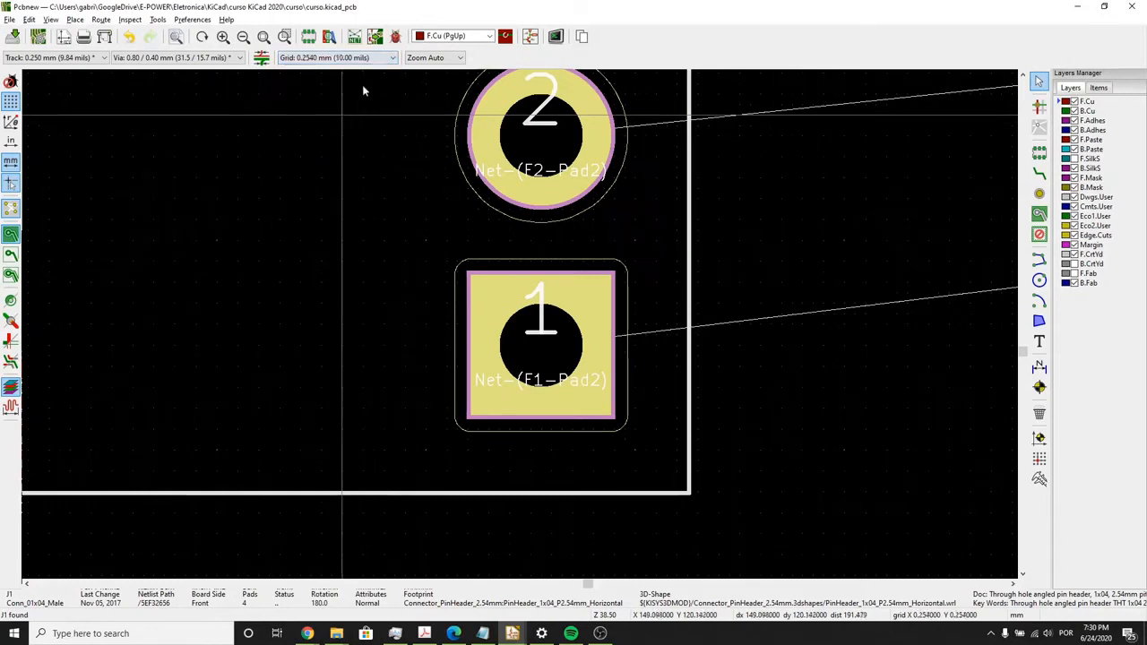
click(362, 59)
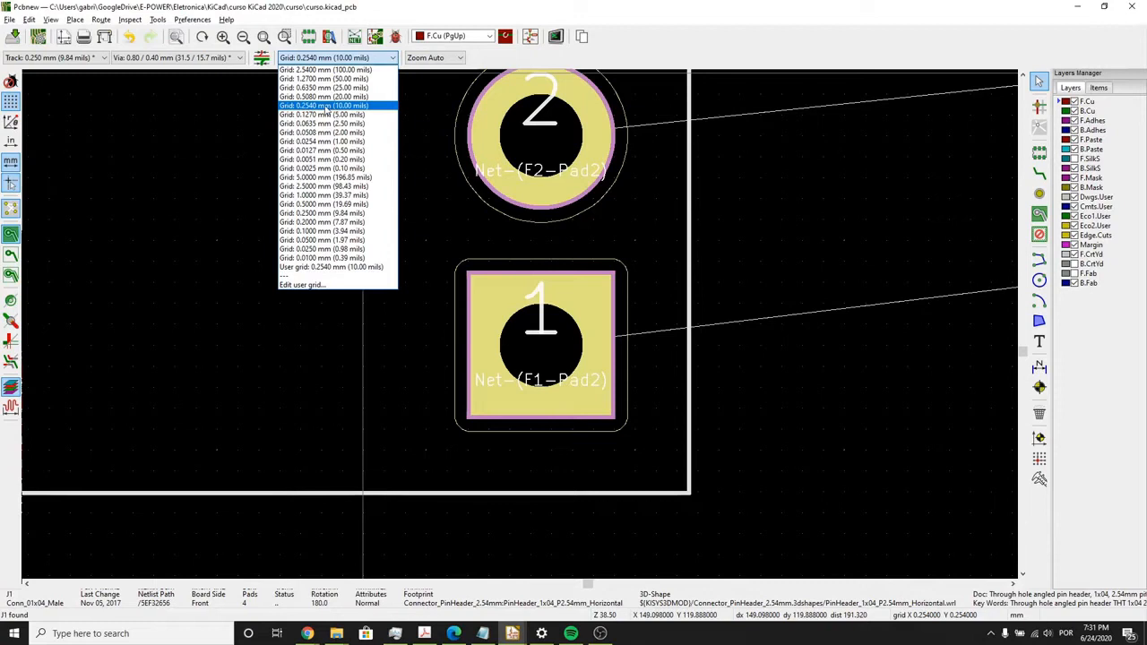
click(324, 107)
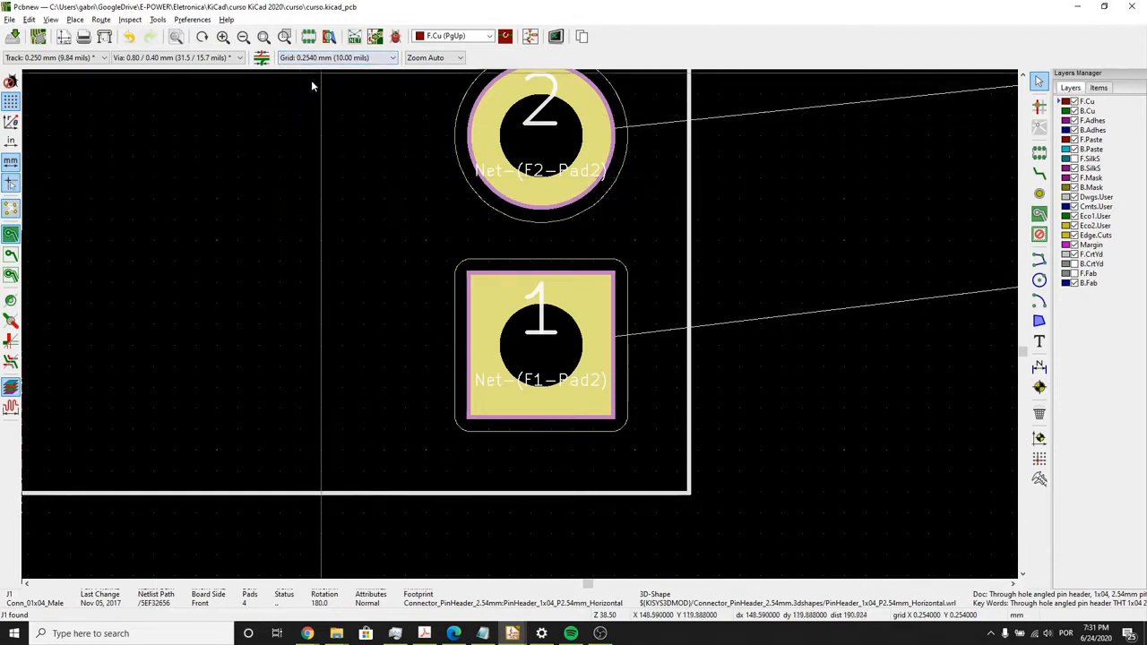
- Shift connector J1 about 1 mm up and to the left, snapping it to the current grid
scroll(315, 110, down, 3)
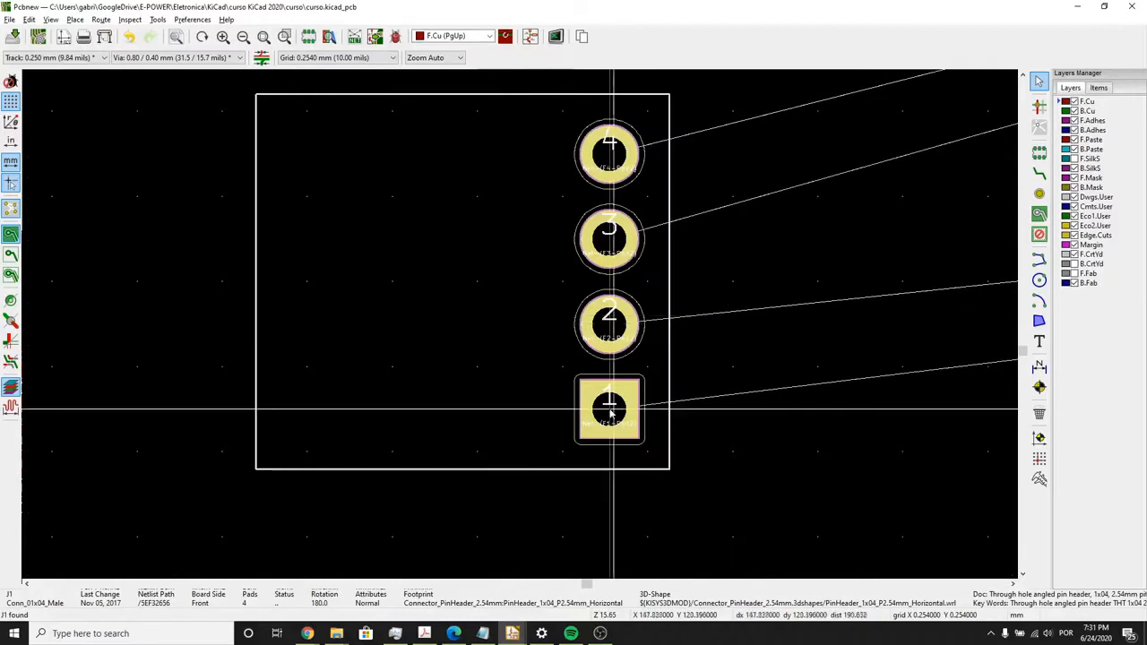
drag(607, 404, 562, 374)
scroll(695, 425, down, 3)
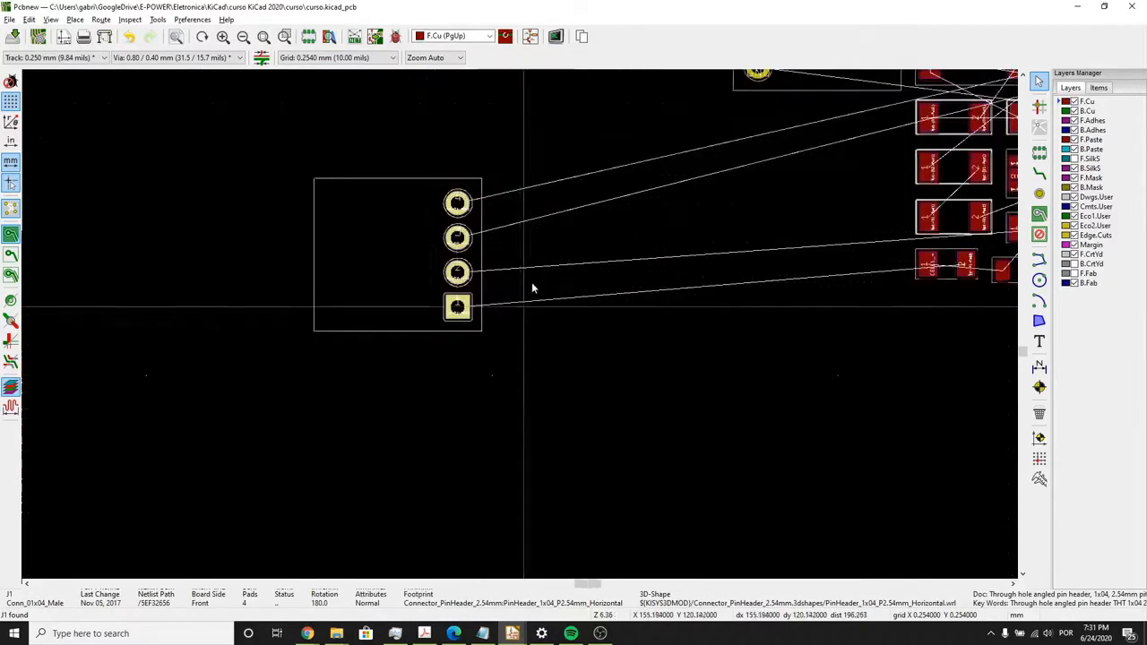
- Move fuse F1 beside connector J1, rotate it to 180 degrees and align its pad 2 with J1's pad 1
middle_drag(534, 287, 471, 361)
drag(878, 338, 316, 321)
scroll(544, 394, up, 3)
key(r)
- Pull diode D1 out of the footprint cluster toward J1, rotate it to 180 degrees and place it below the cluster
key(r)
scroll(537, 287, down, 1)
middle_drag(537, 283, 510, 346)
scroll(432, 332, down, 3)
drag(740, 271, 387, 330)
scroll(396, 327, up, 1)
drag(521, 329, 589, 350)
key(r)
key(r)
scroll(525, 328, down, 4)
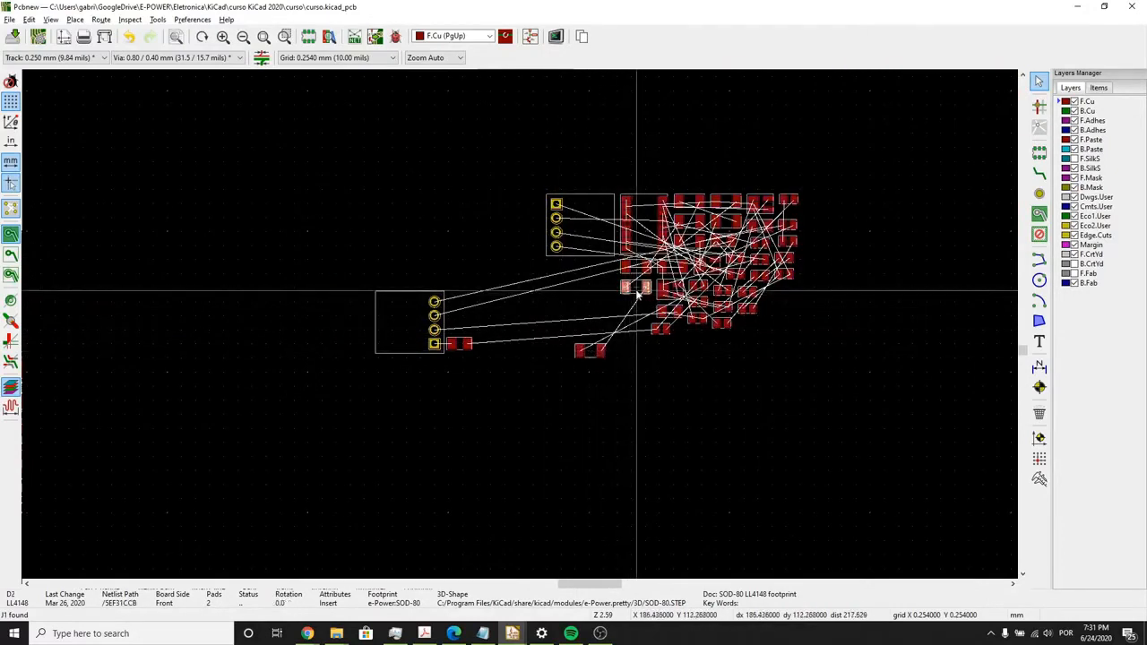
- Move diode D2 next to fuse F1 and check its symbol and connections in the schematic
drag(637, 293, 593, 344)
scroll(520, 328, up, 5)
scroll(593, 345, down, 2)
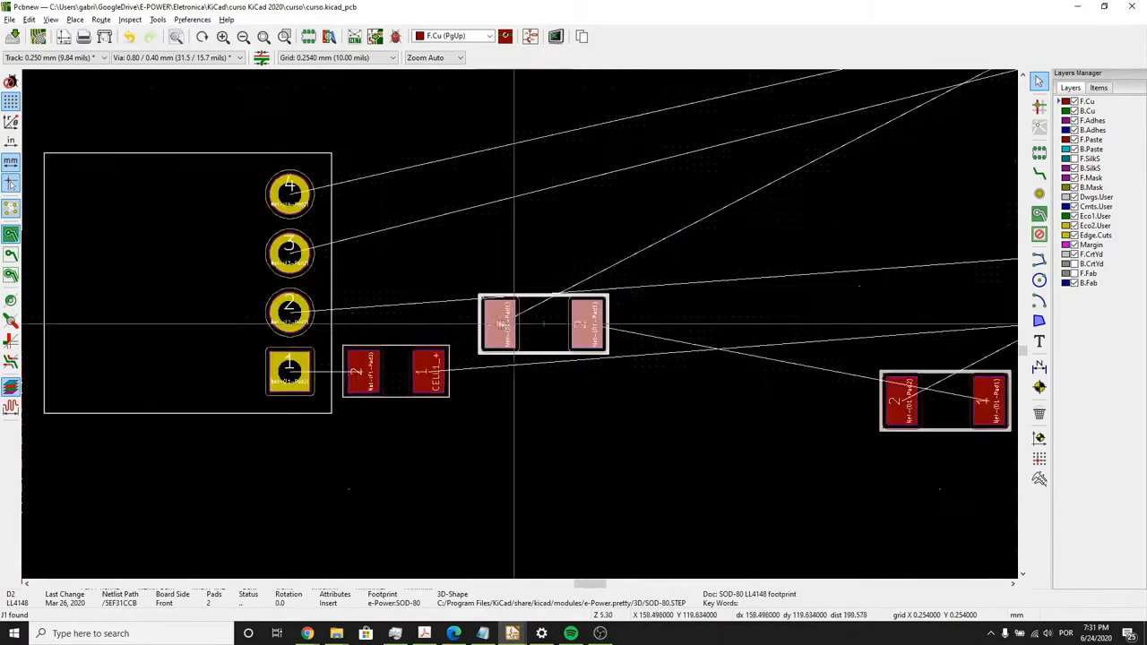
scroll(514, 324, down, 3)
key(alt+Tab)
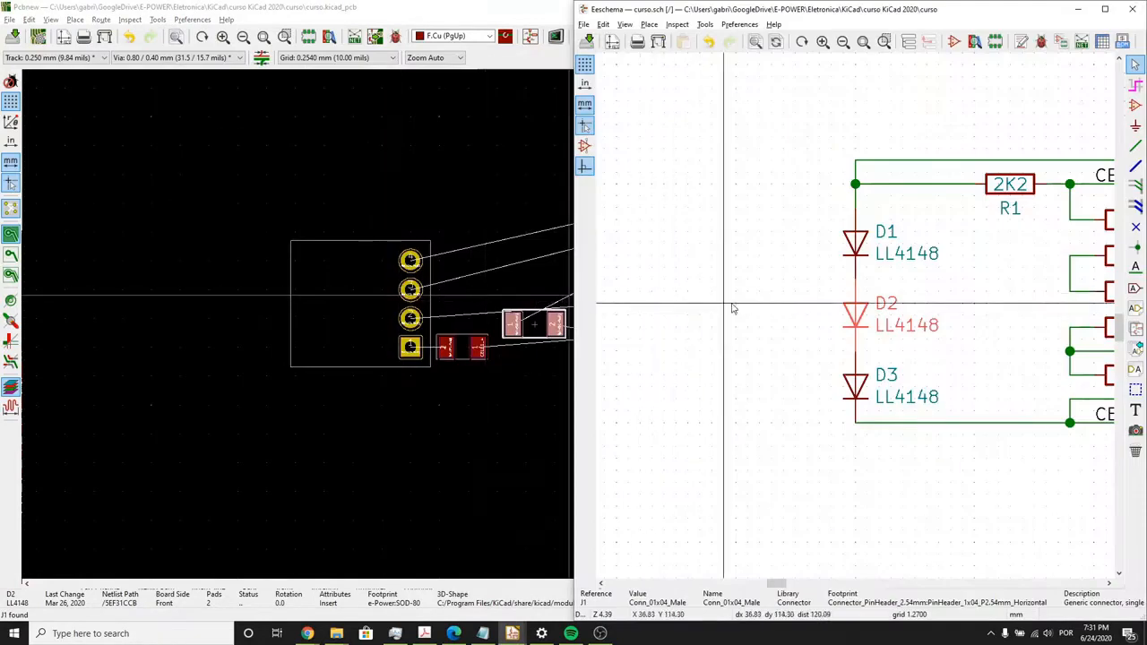
scroll(732, 309, down, 4)
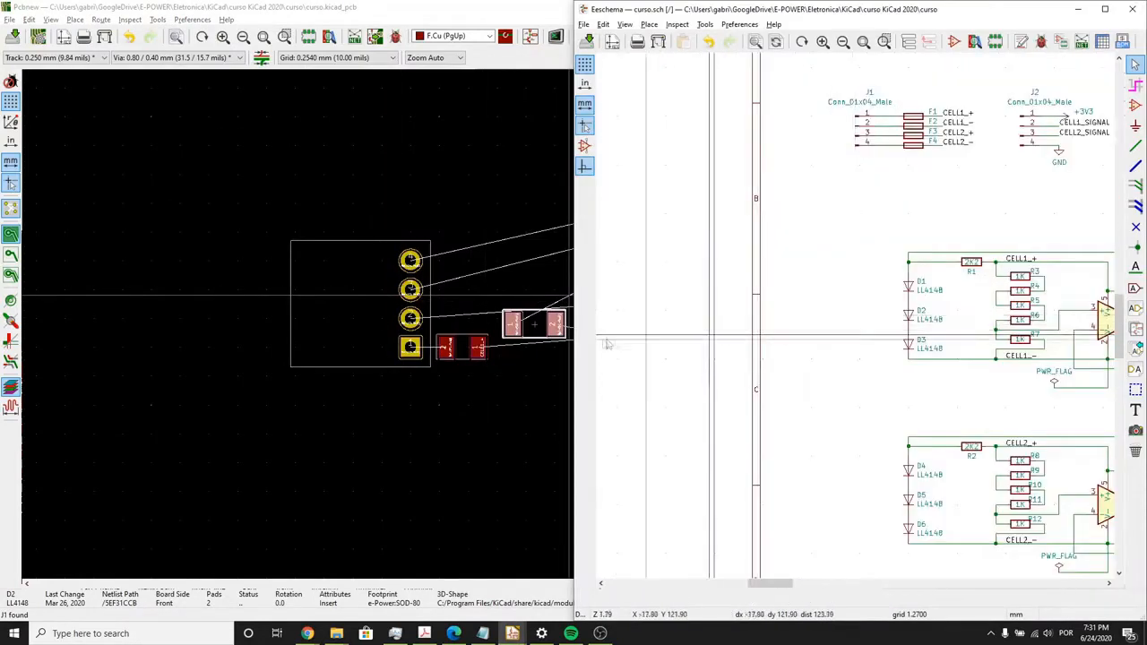
- Move diodes D2 and D1 away from the connector, into the free area below the unplaced footprints
click(526, 376)
middle_drag(525, 375, 466, 381)
drag(476, 347, 733, 490)
drag(675, 379, 832, 519)
middle_drag(840, 372, 736, 434)
- Place fuse F2 directly above F1, rotated to 180 degrees, with its pad 2 aligned to J1's pad 2
scroll(752, 368, up, 3)
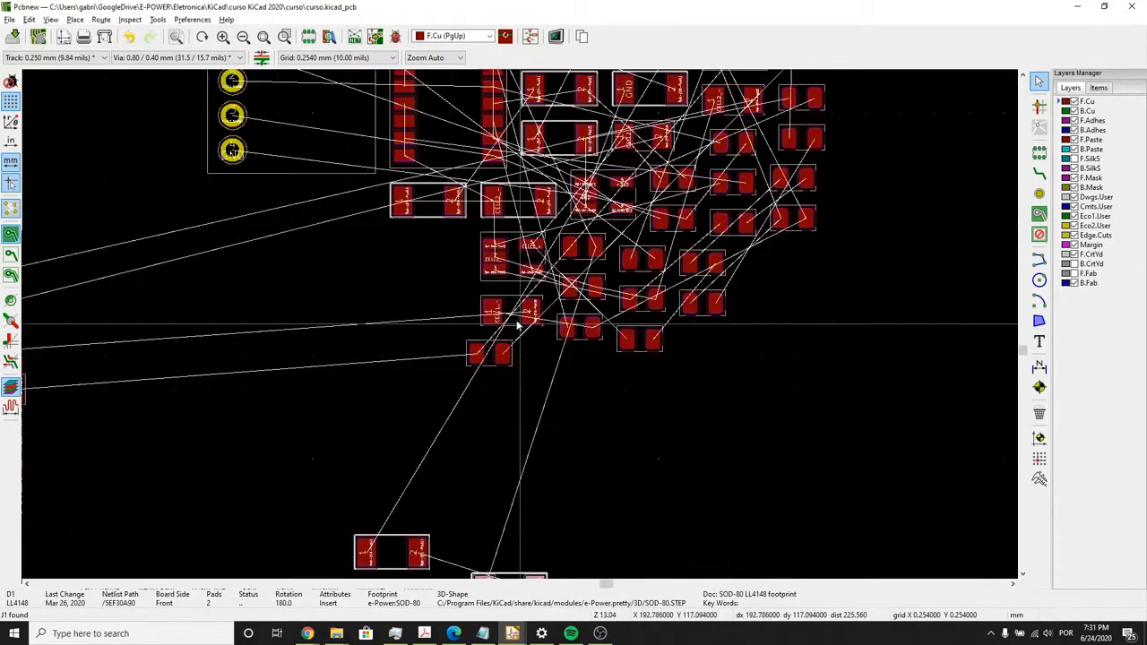
drag(512, 300, 266, 337)
scroll(485, 303, down, 4)
scroll(266, 337, up, 5)
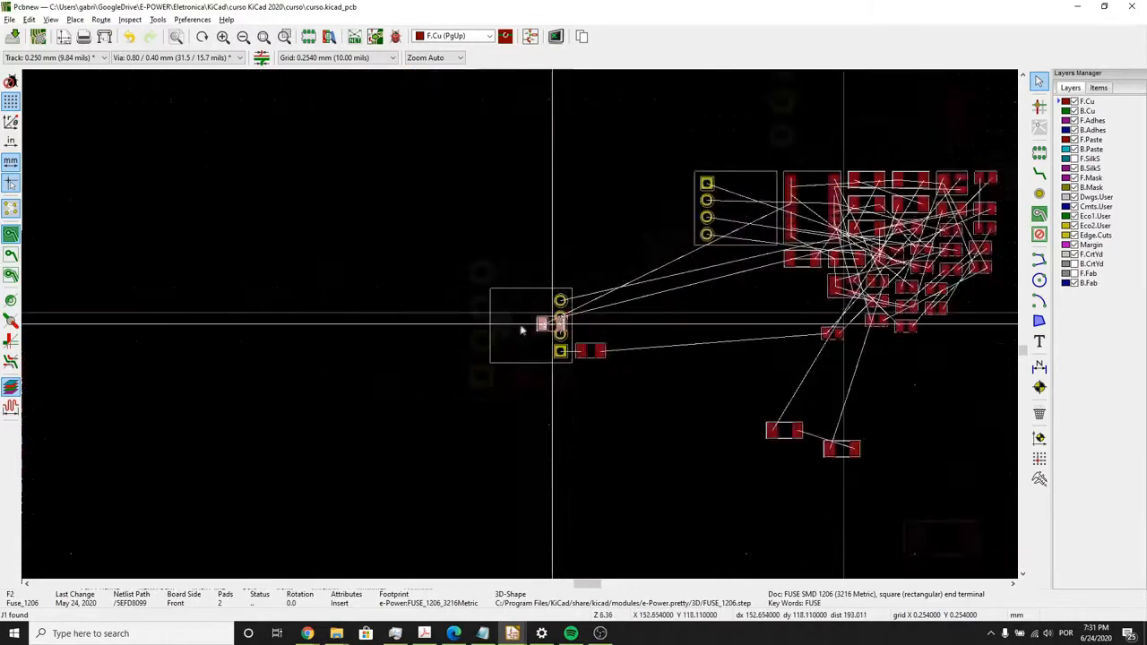
key(r)
key(r)
drag(550, 354, 618, 408)
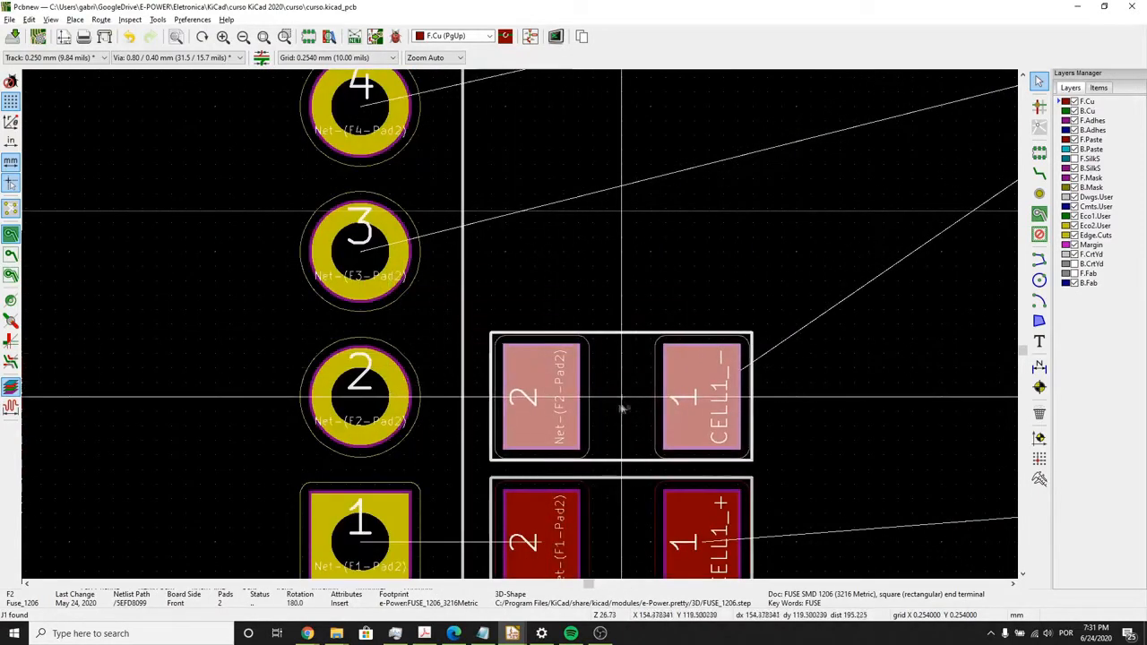
scroll(622, 408, down, 4)
click(632, 296)
- Take fuse F3 from the cluster, rotate it to 180 degrees and place it above F2, aligned with J1's pad 3
scroll(760, 259, down, 1)
middle_drag(565, 308, 392, 394)
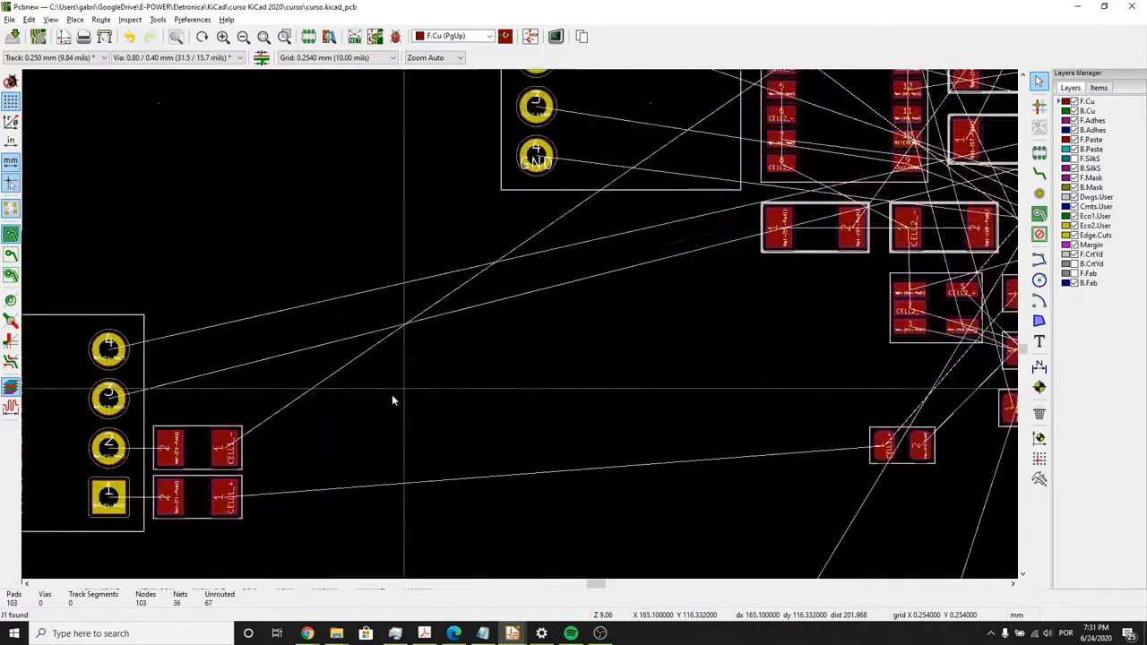
scroll(392, 395, down, 1)
middle_drag(660, 256, 560, 374)
scroll(560, 374, down, 1)
scroll(519, 325, up, 4)
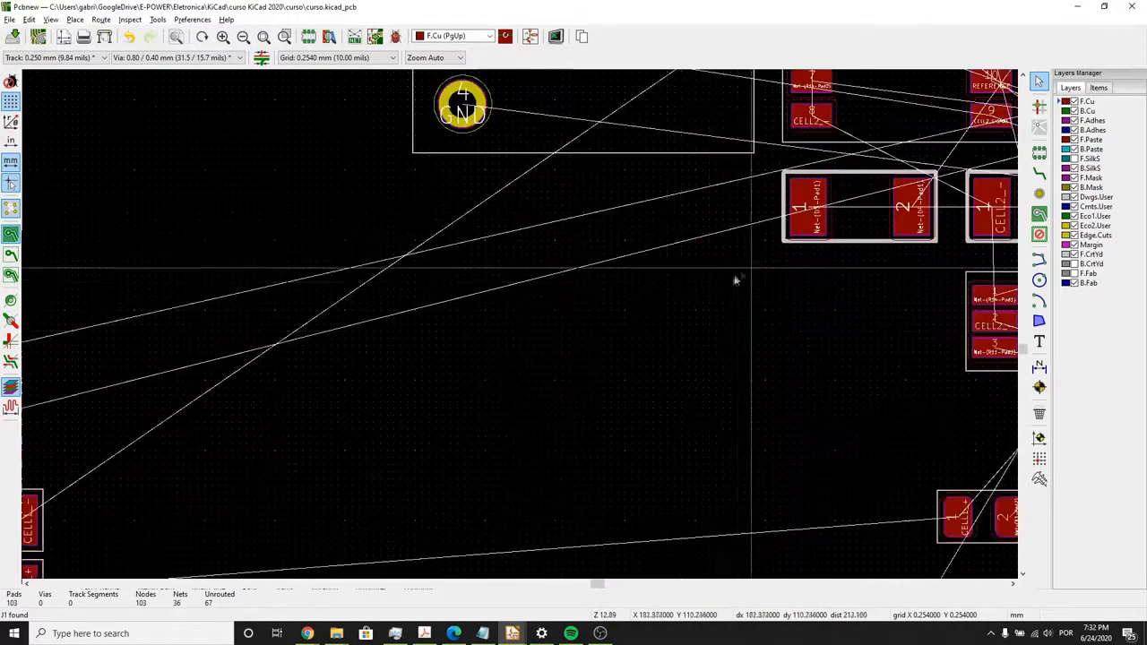
scroll(734, 280, down, 1)
scroll(519, 329, down, 2)
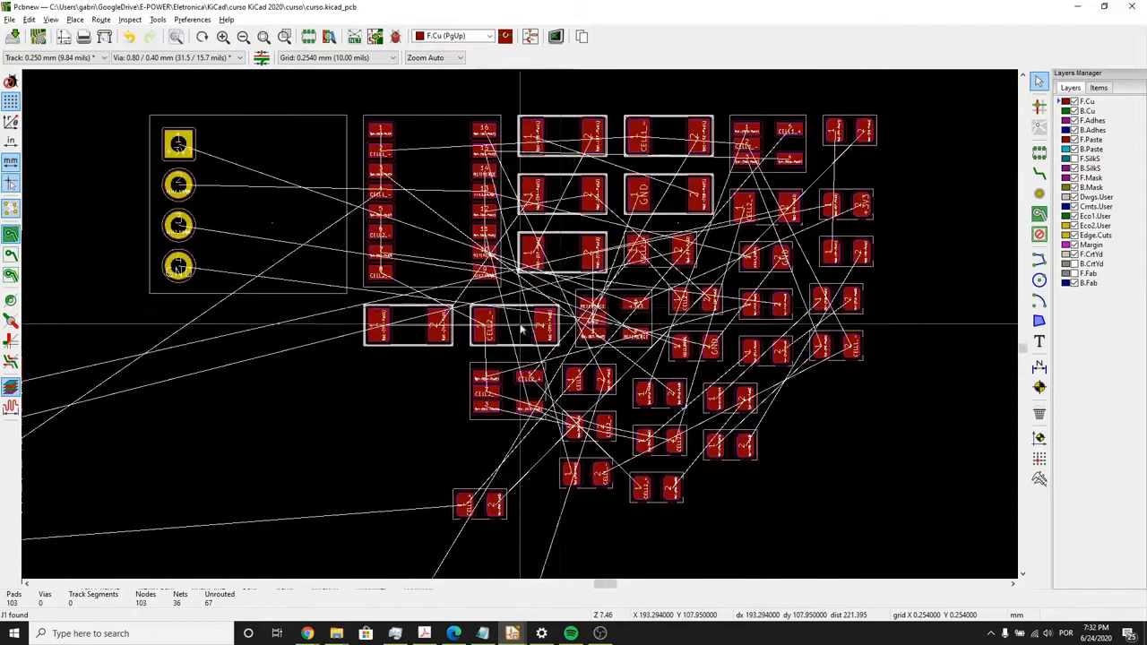
click(658, 252)
key(m)
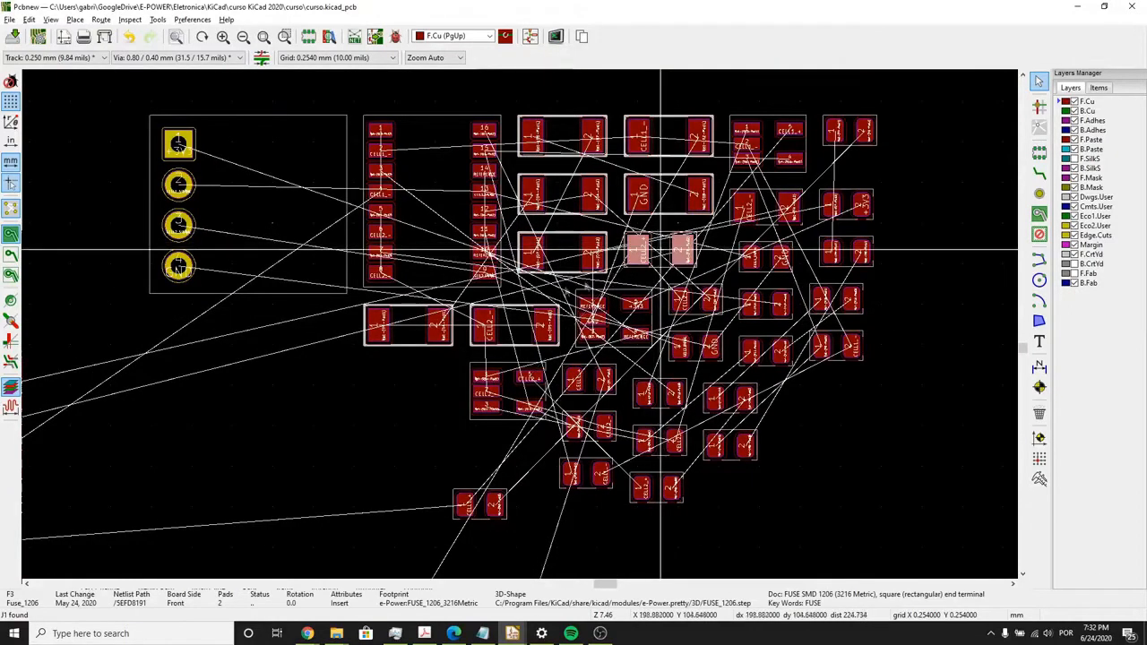
scroll(509, 294, down, 4)
middle_drag(317, 418, 429, 373)
scroll(429, 374, up, 5)
key(r)
key(r)
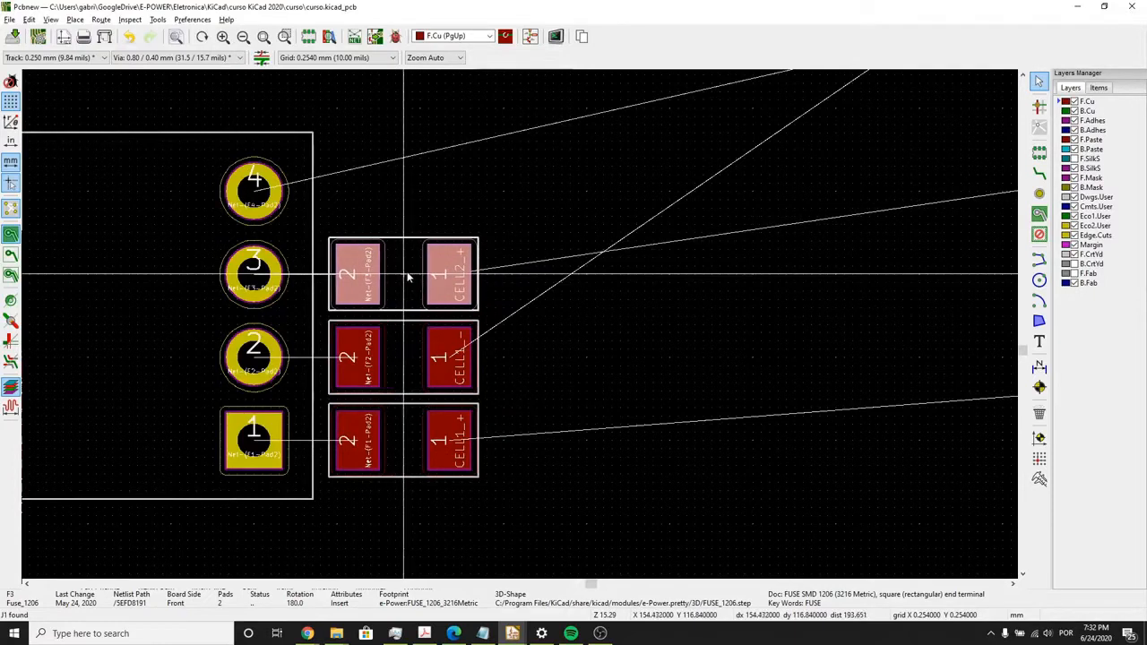
click(406, 275)
- Take fuse F4 from the cluster, rotate it to 180 degrees and place it above F3, aligned with J1's pad 4
scroll(600, 326, down, 5)
click(542, 348)
middle_drag(686, 310, 418, 402)
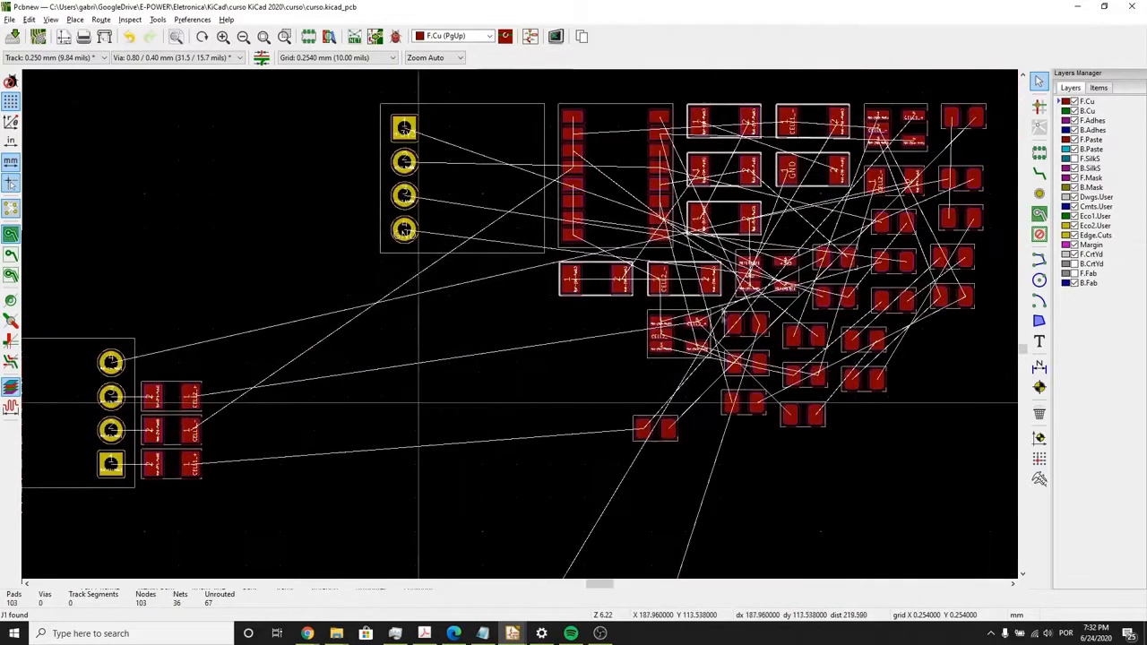
middle_drag(715, 298, 676, 321)
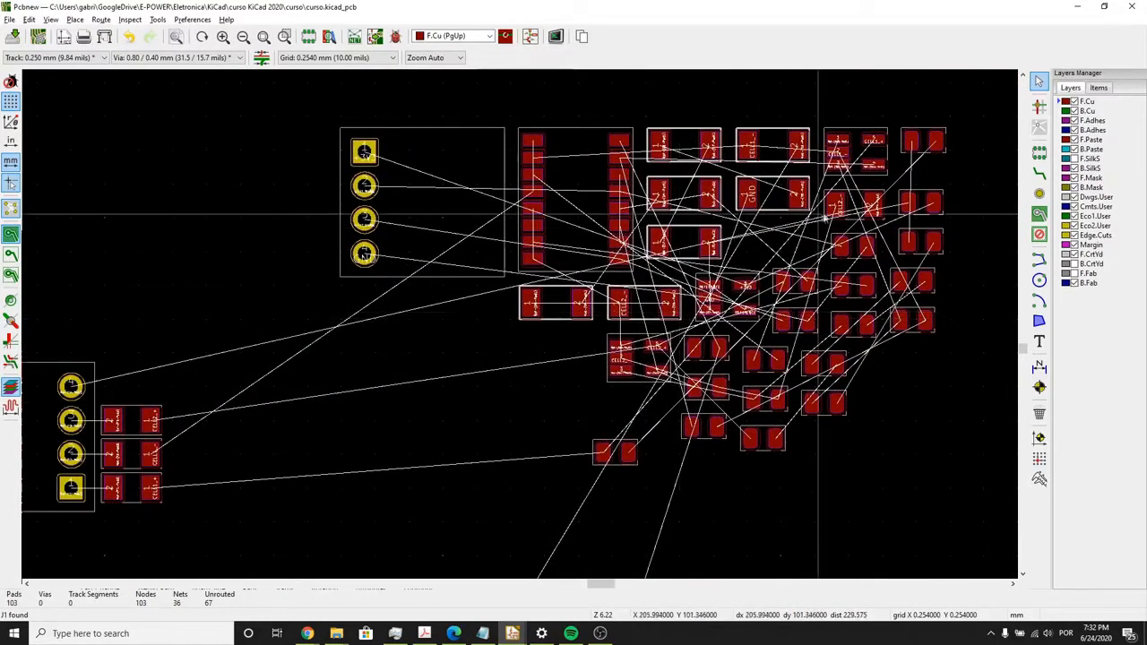
click(855, 205)
key(m)
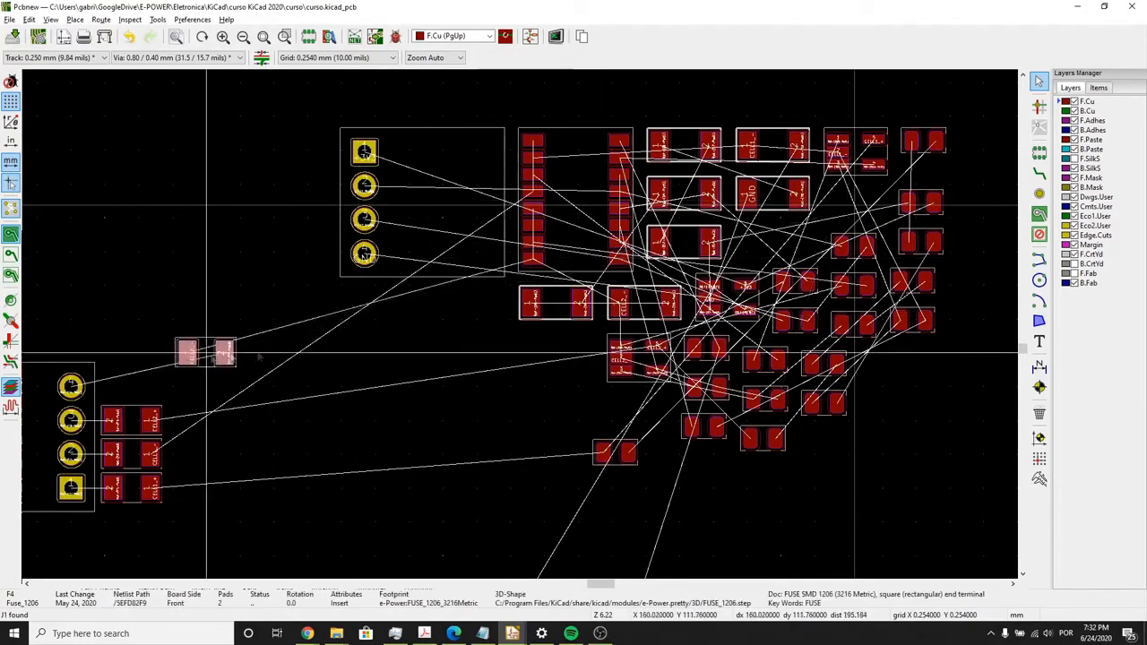
scroll(200, 350, up, 5)
key(r)
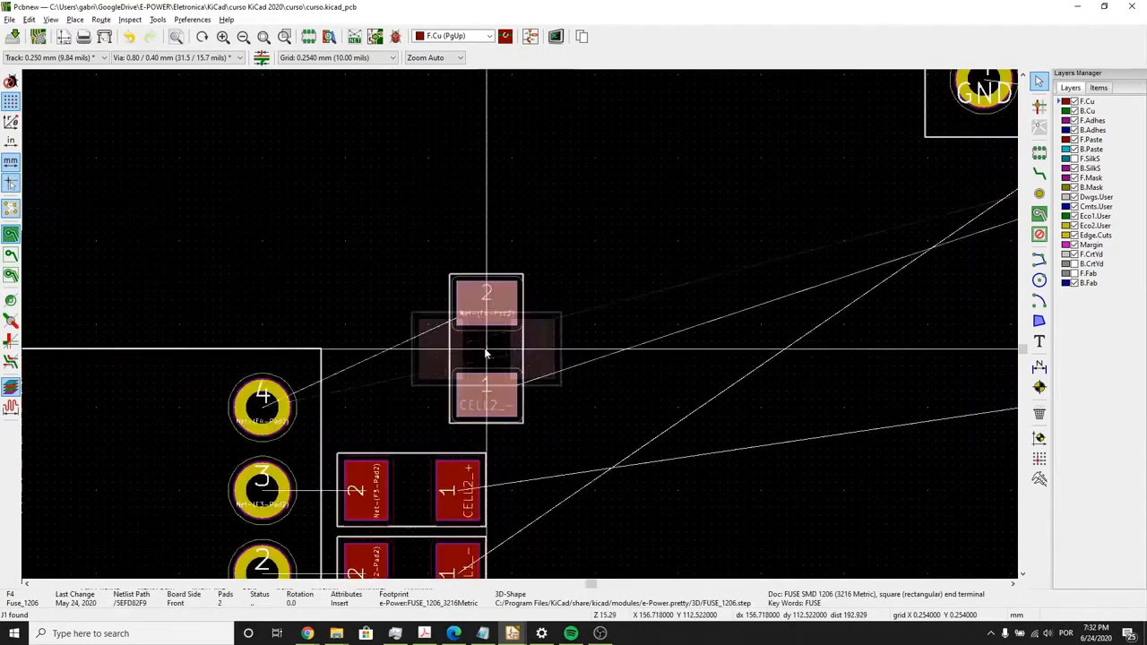
key(r)
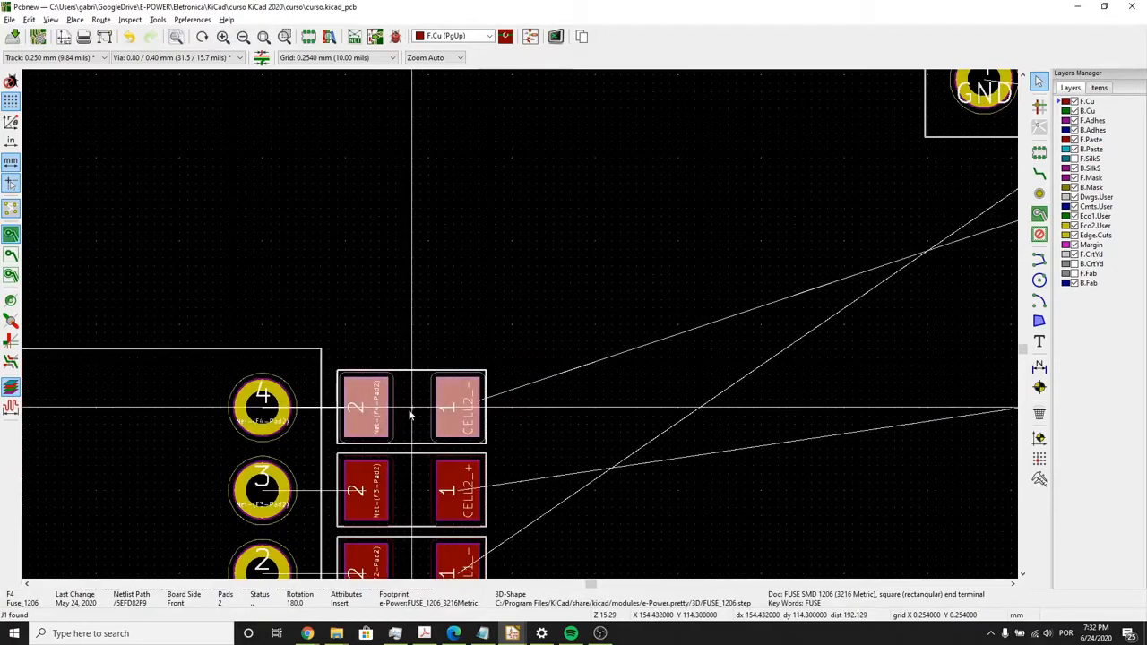
click(411, 409)
middle_drag(430, 389, 445, 159)
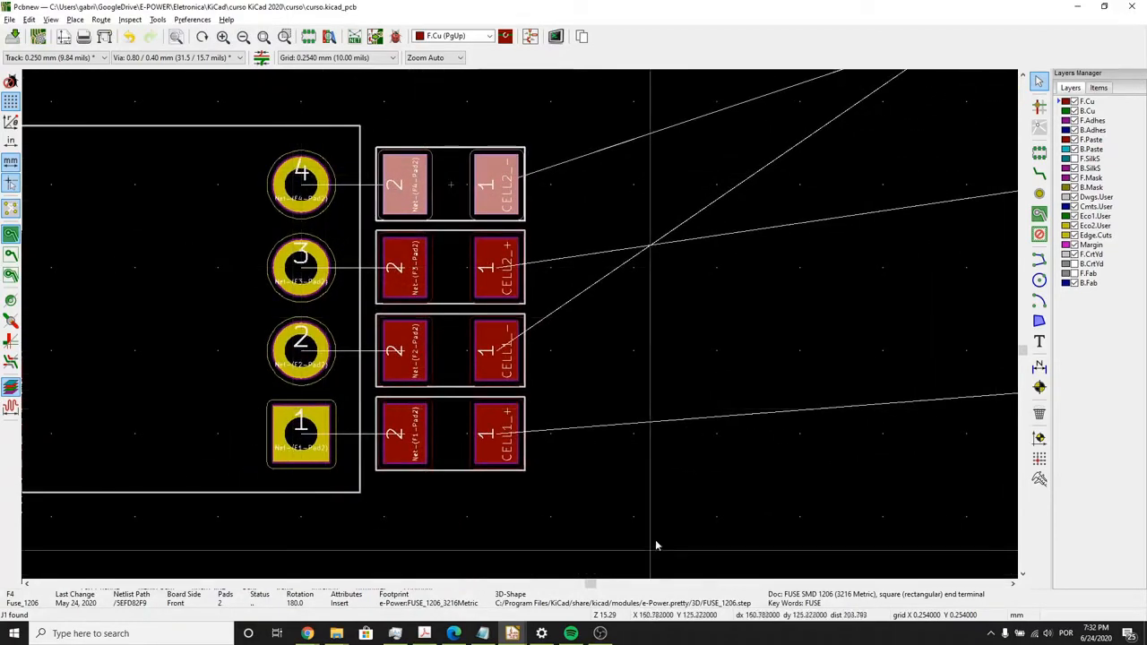
click(652, 510)
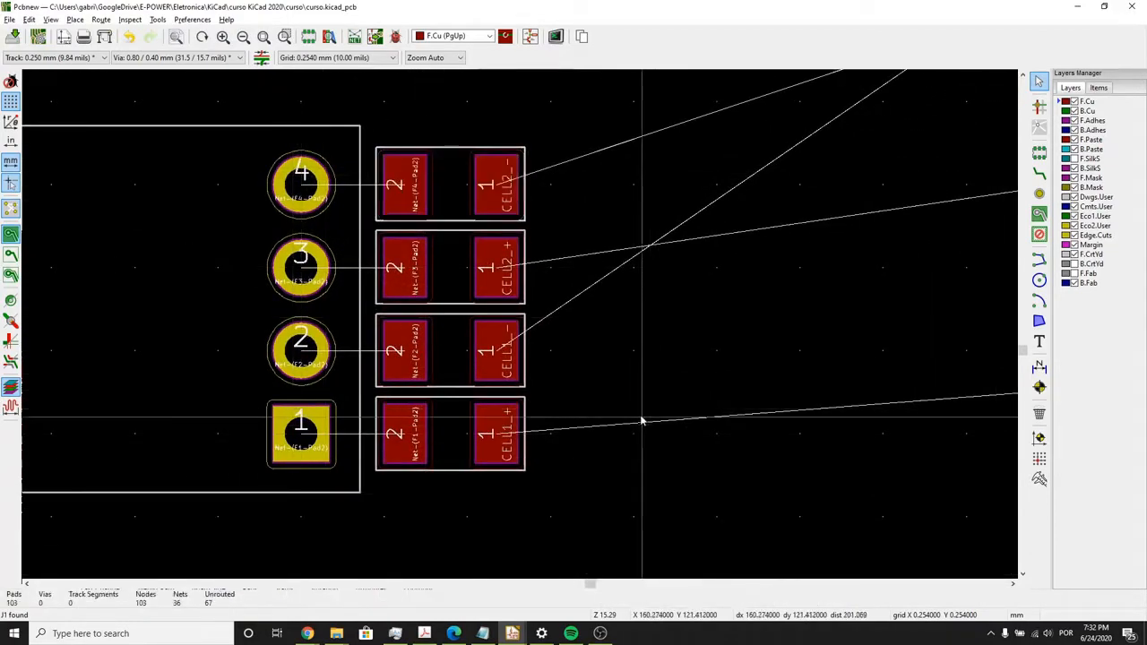
- Move connector J2 to the right of the unplaced footprints, opposite J1 and at about the same height
scroll(639, 418, down, 5)
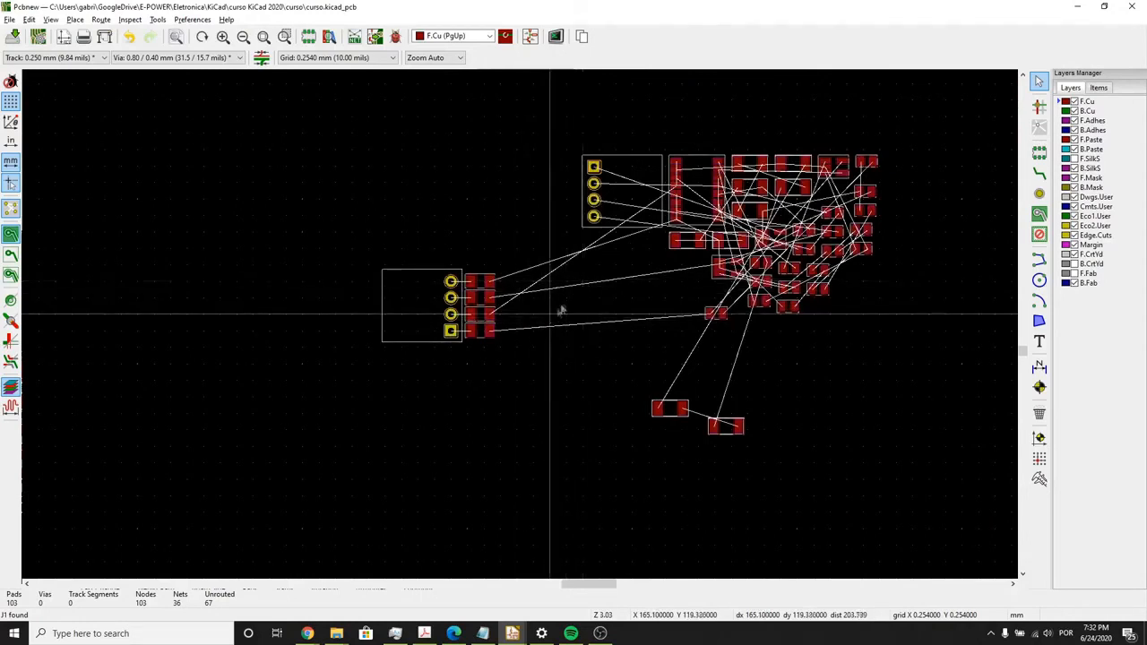
click(620, 211)
drag(614, 176, 940, 306)
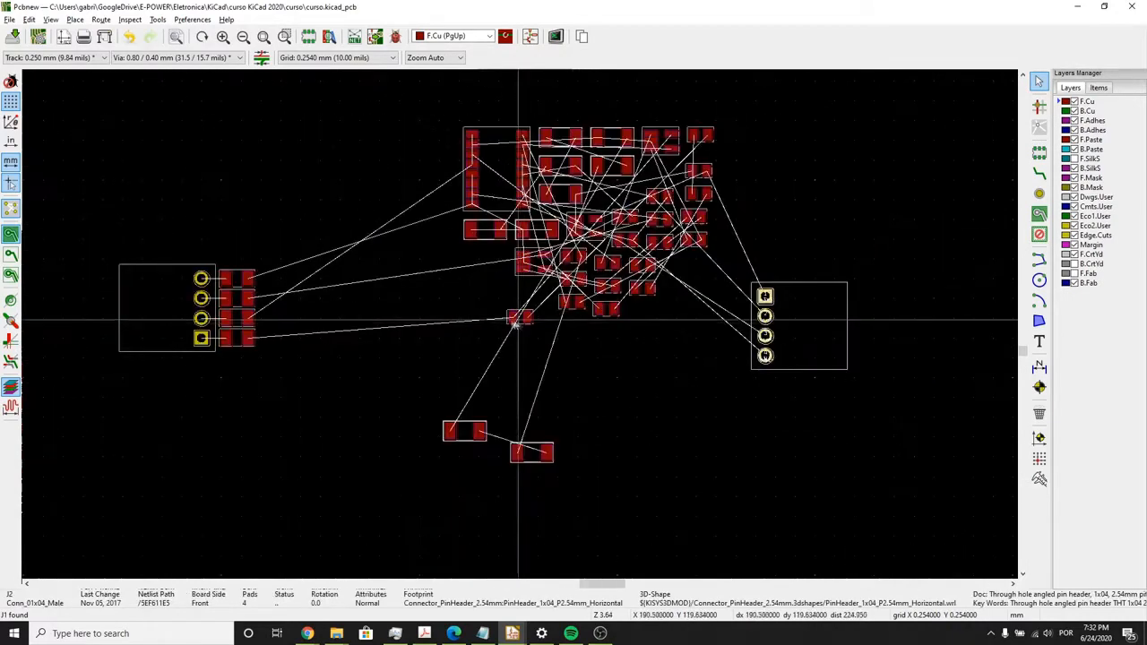
- Arrange the PCB editor and schematic side by side, and select op-amp U4 (TS1851ILT) in the schematic to locate its footprint
key(super+Tab)
click(426, 167)
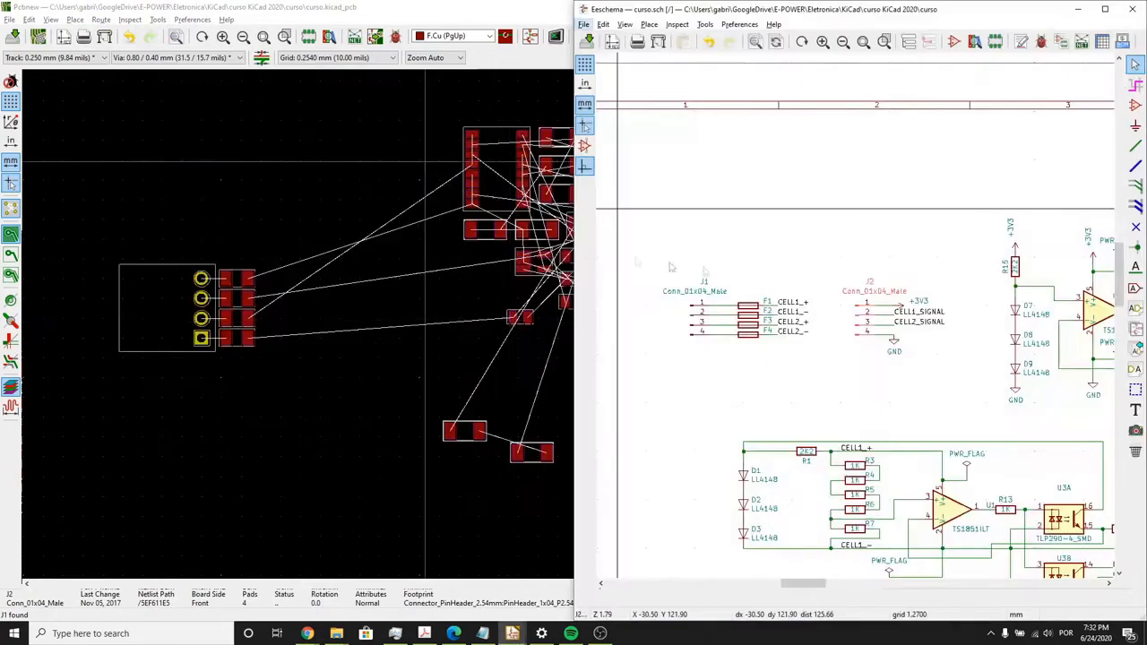
scroll(939, 258, up, 6)
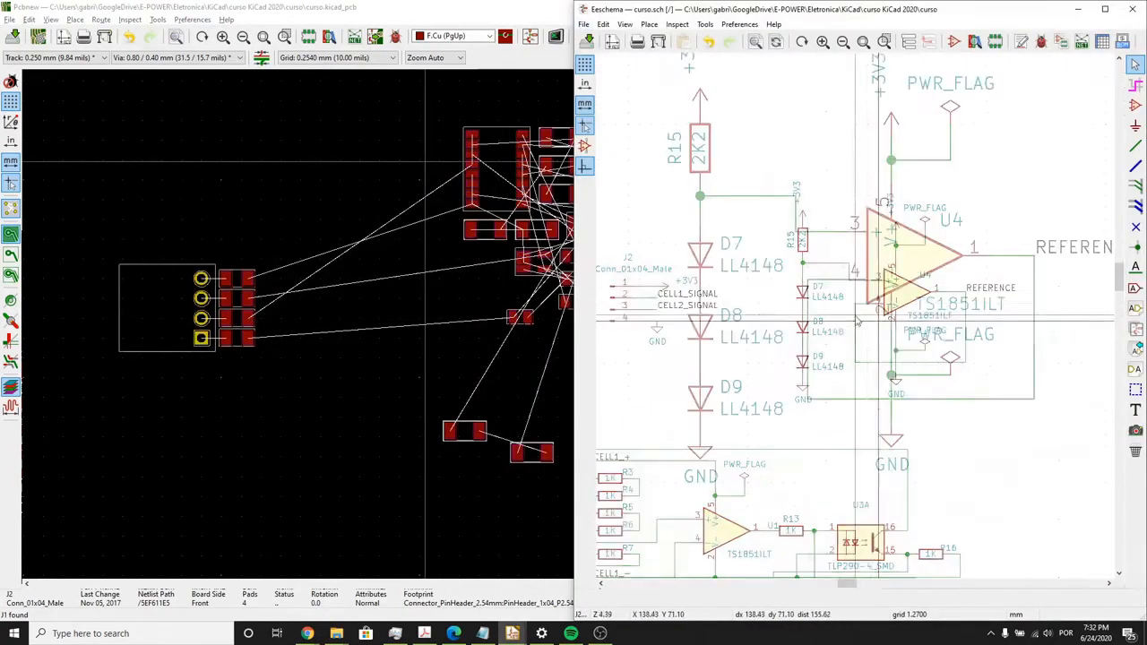
scroll(855, 317, down, 1)
drag(455, 9, 2, 64)
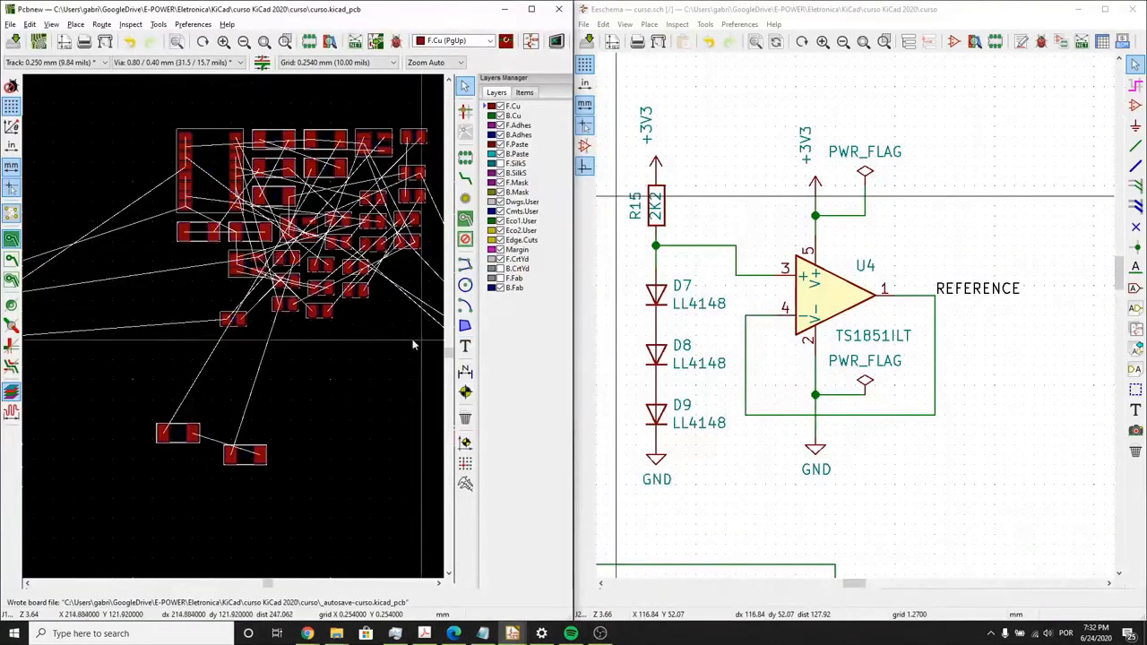
click(825, 304)
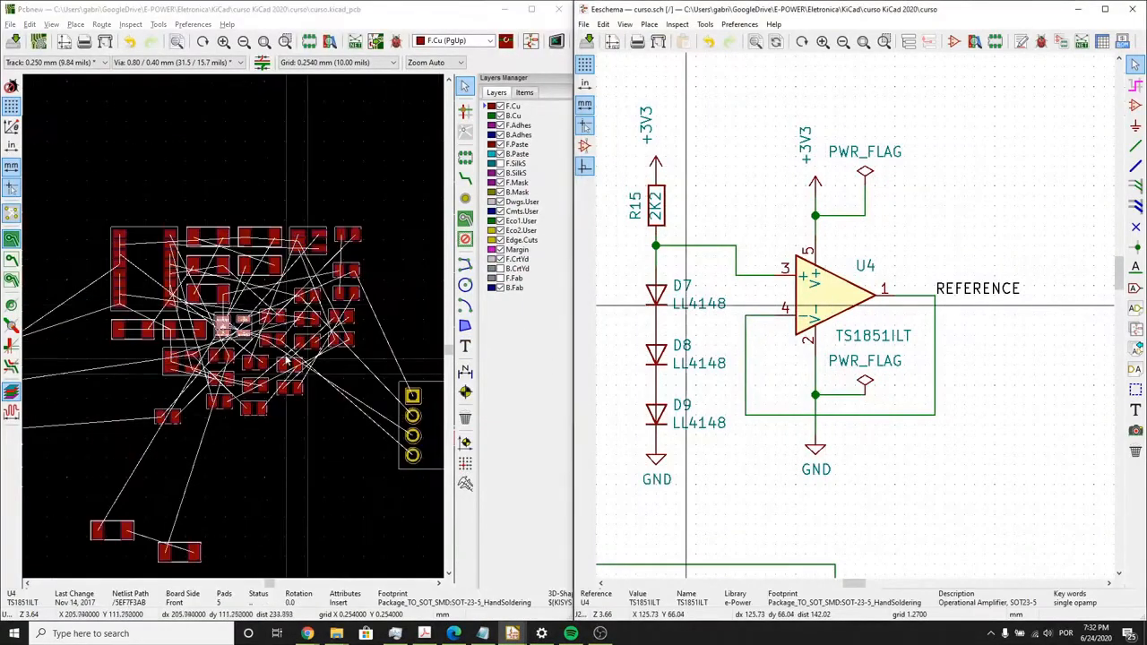
- Move op-amp U4's footprint out of the unplaced cluster to a free spot below connector J2
click(235, 327)
drag(235, 327, 381, 534)
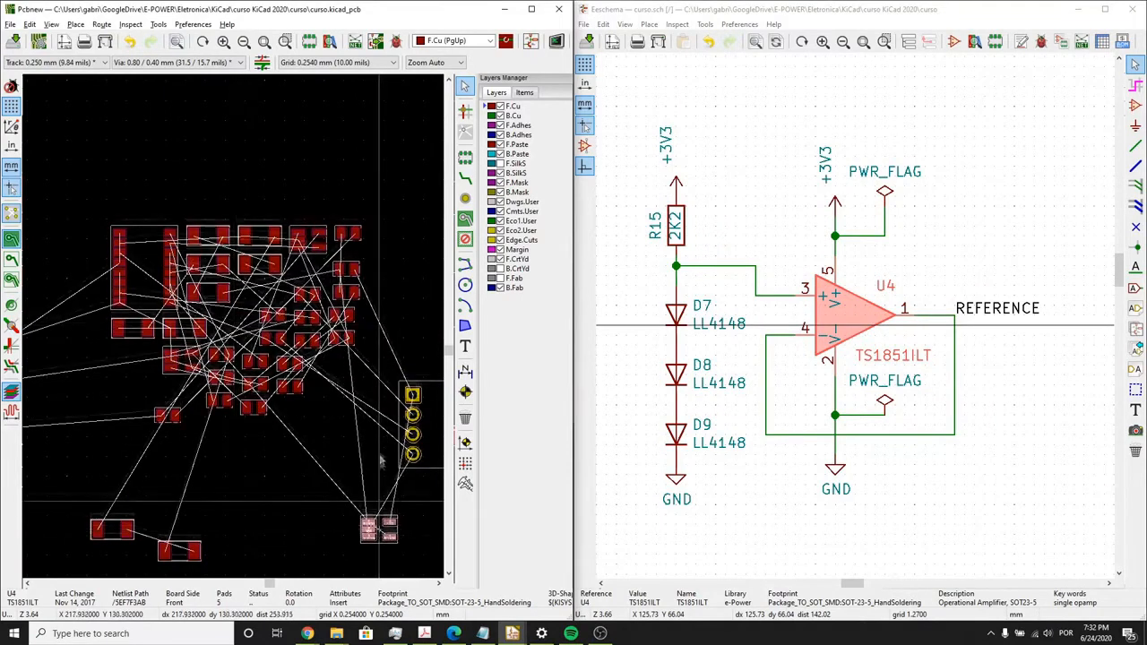
middle_drag(381, 507, 383, 422)
- Locate diode D7 from the schematic and move its footprint out of the cluster to just below and right of U4
click(681, 310)
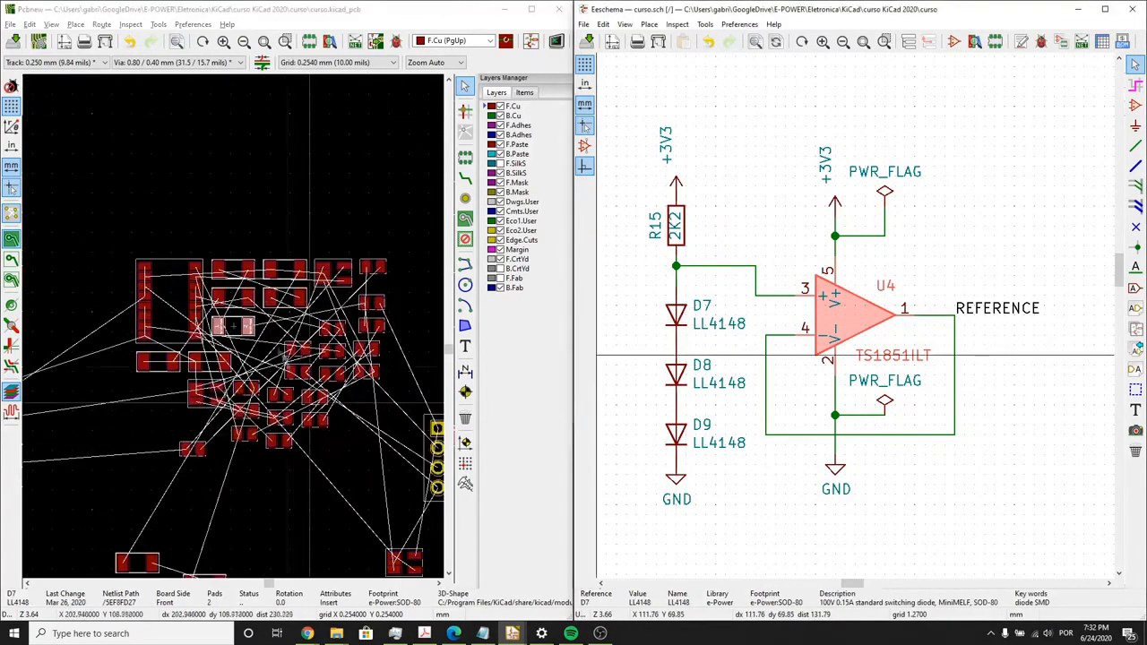
click(233, 329)
key(m)
middle_drag(272, 460, 181, 227)
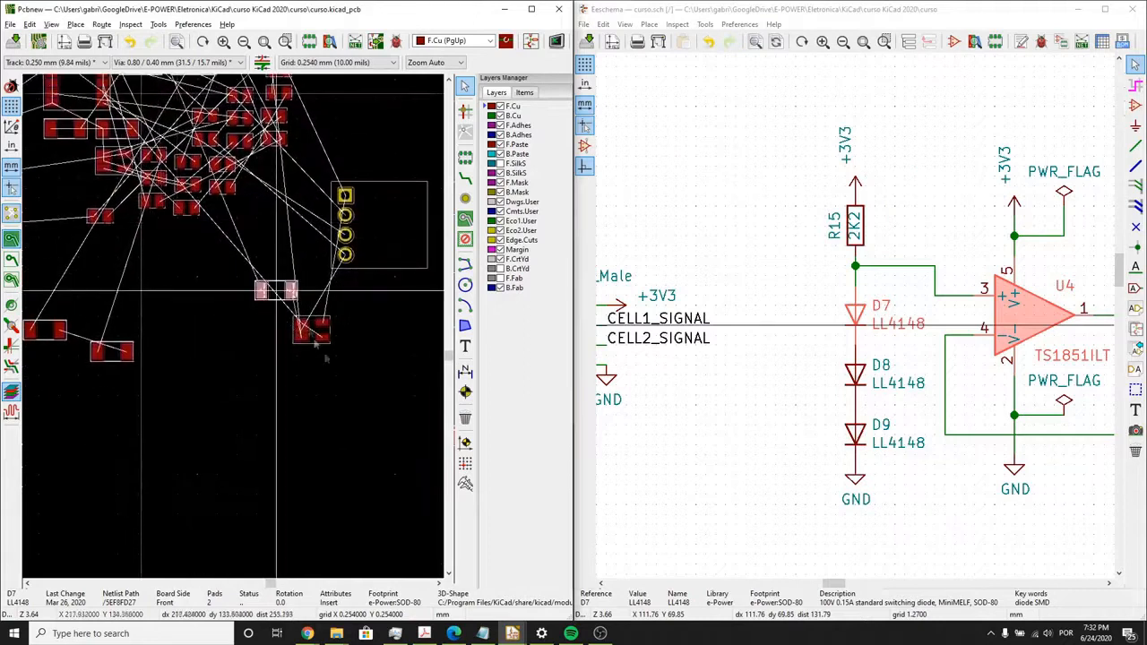
click(356, 412)
- Locate diode D8 from the schematic and move its footprint out of the cluster to just above D7, below U4
click(856, 375)
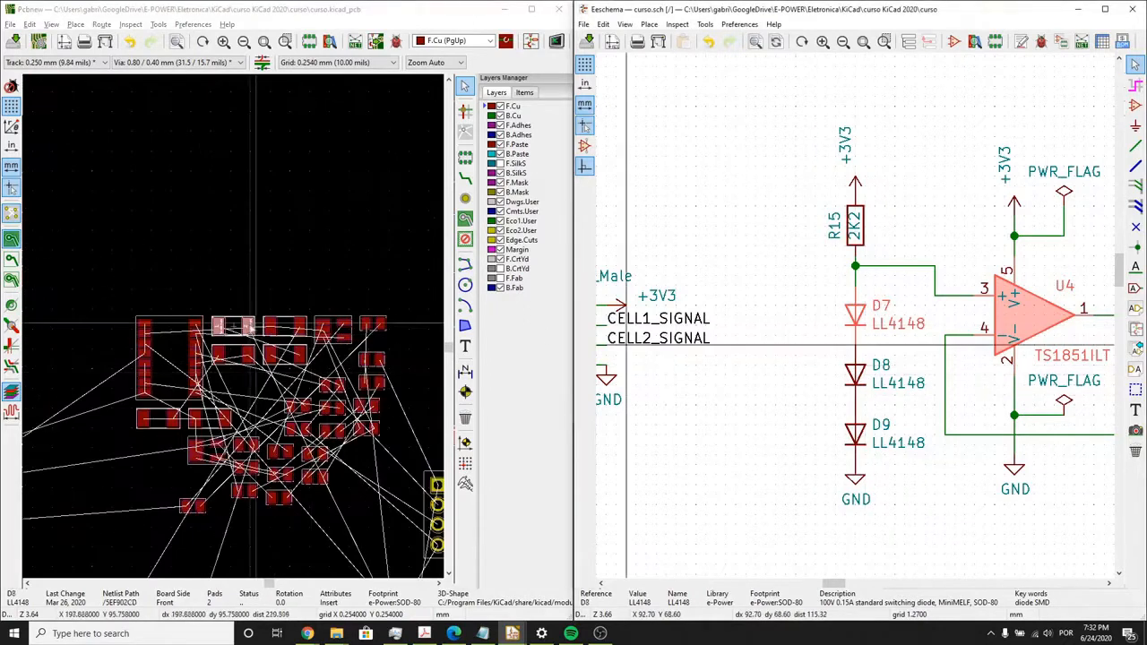
click(240, 328)
key(m)
middle_drag(279, 507, 233, 215)
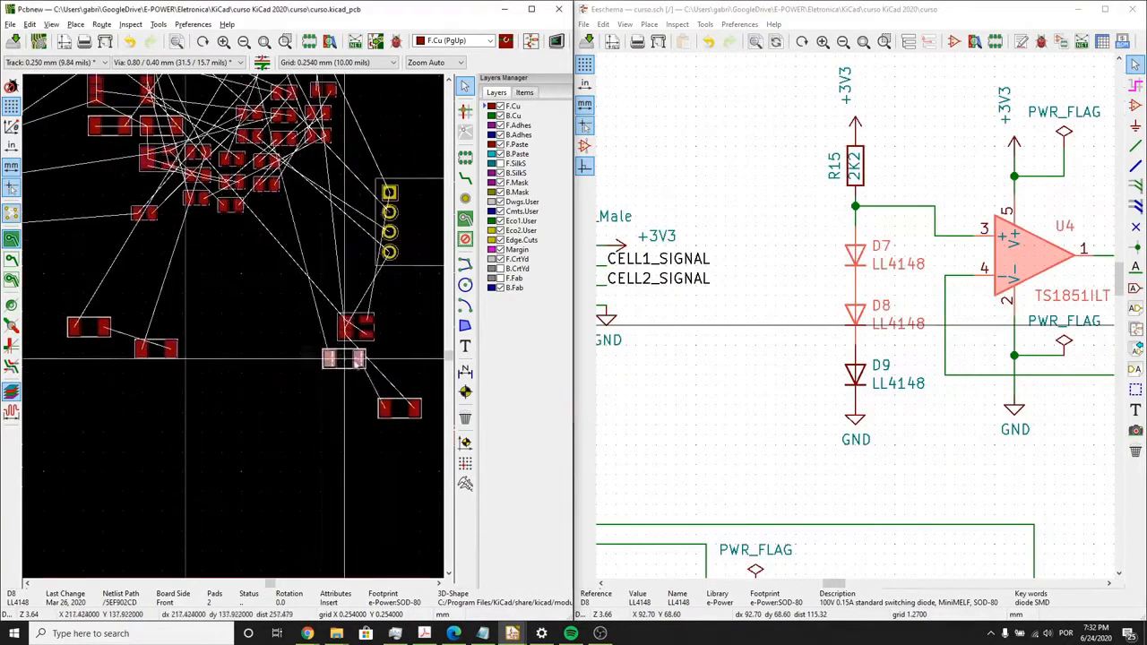
click(392, 387)
- Locate diode D9 from the schematic and move its footprint out of the cluster to below D7 and D8
click(856, 376)
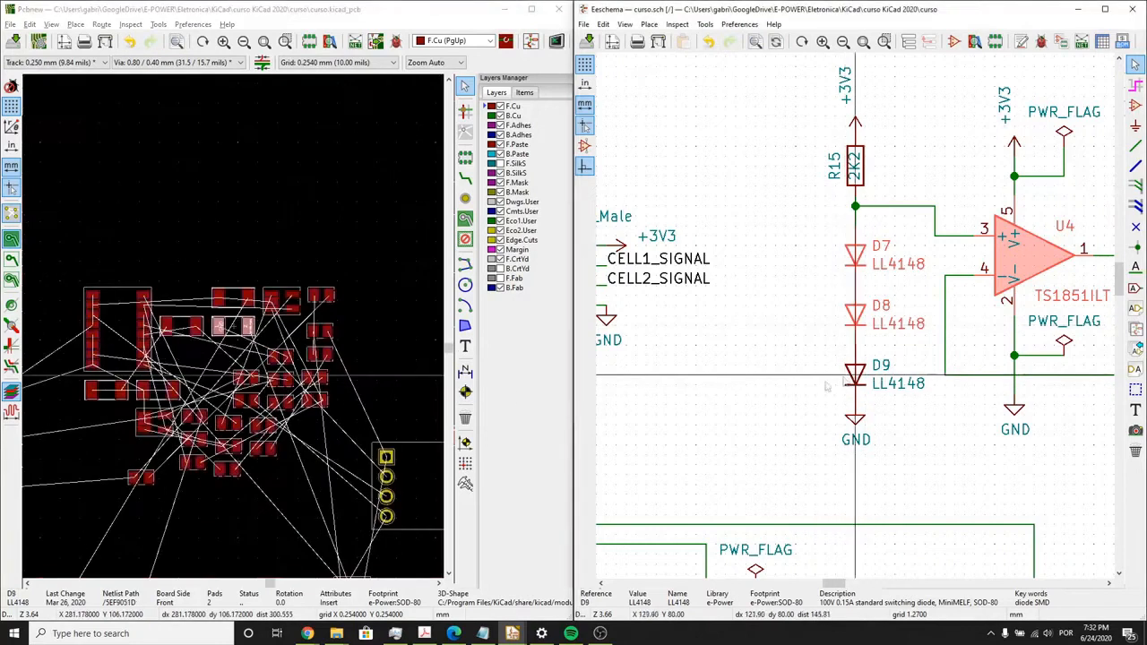
click(238, 333)
key(m)
middle_drag(255, 489, 250, 222)
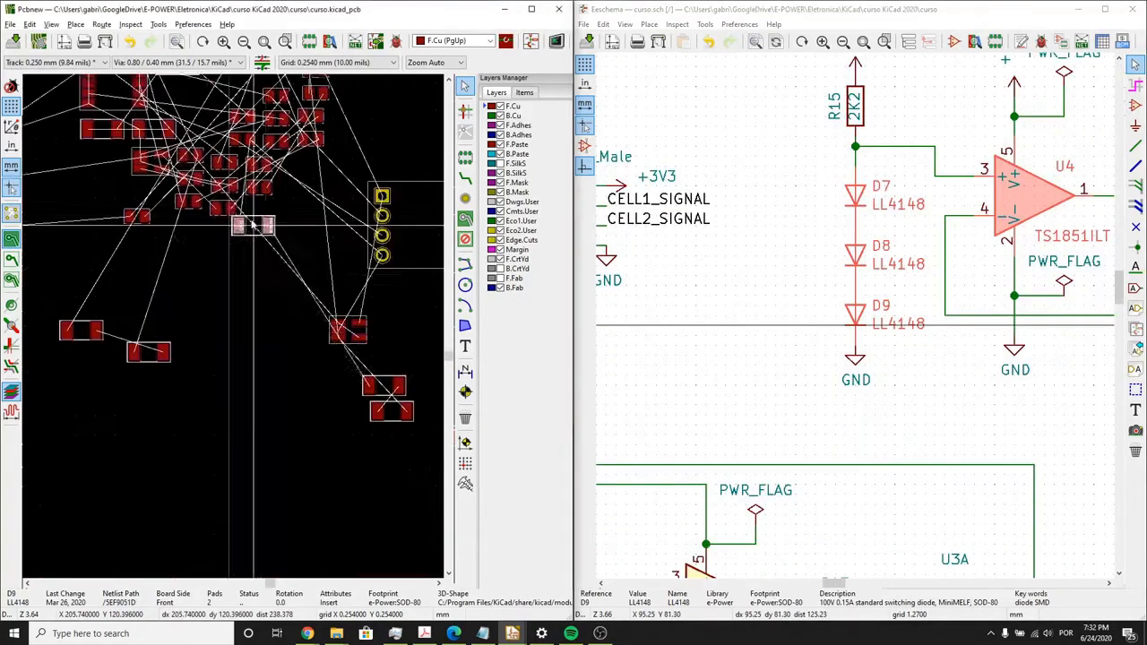
click(372, 442)
- Locate resistor R15 (2K2) from the schematic and move its footprint out of the cluster to the left of U4
click(925, 196)
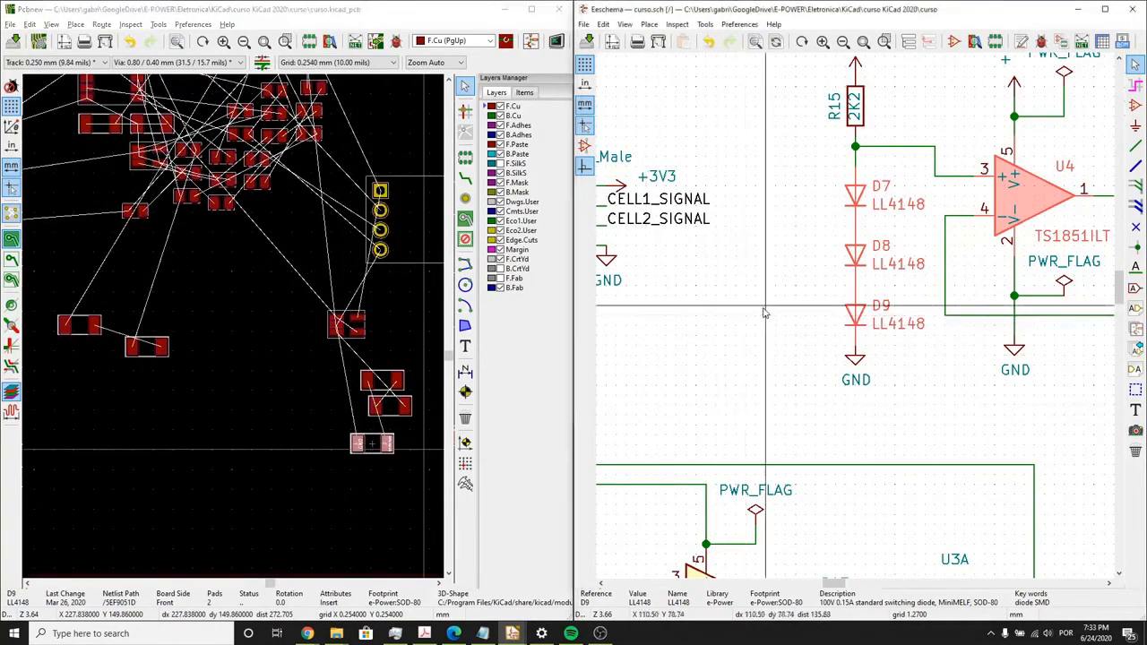
click(852, 115)
click(238, 328)
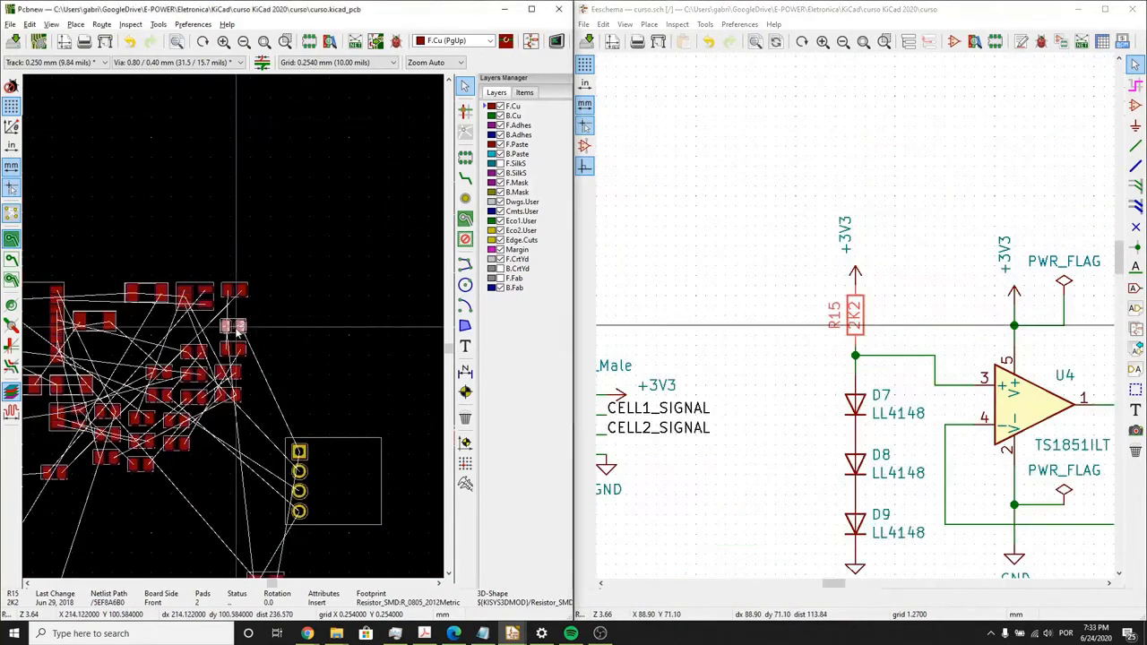
key(m)
scroll(260, 428, down, 3)
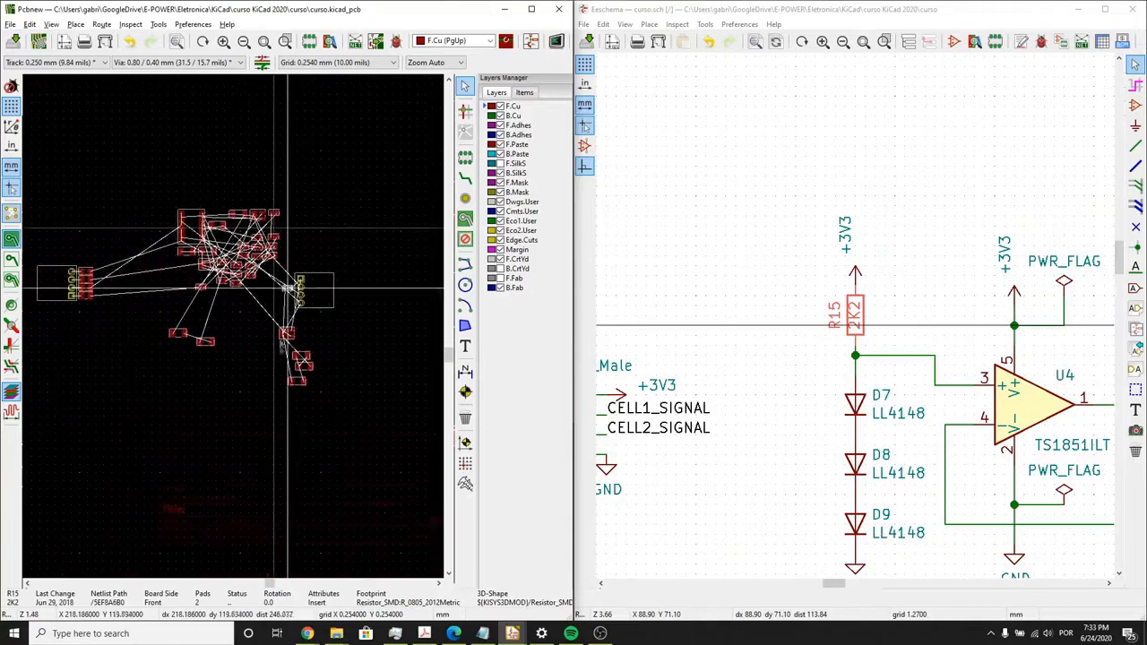
scroll(275, 359, up, 3)
scroll(223, 328, up, 1)
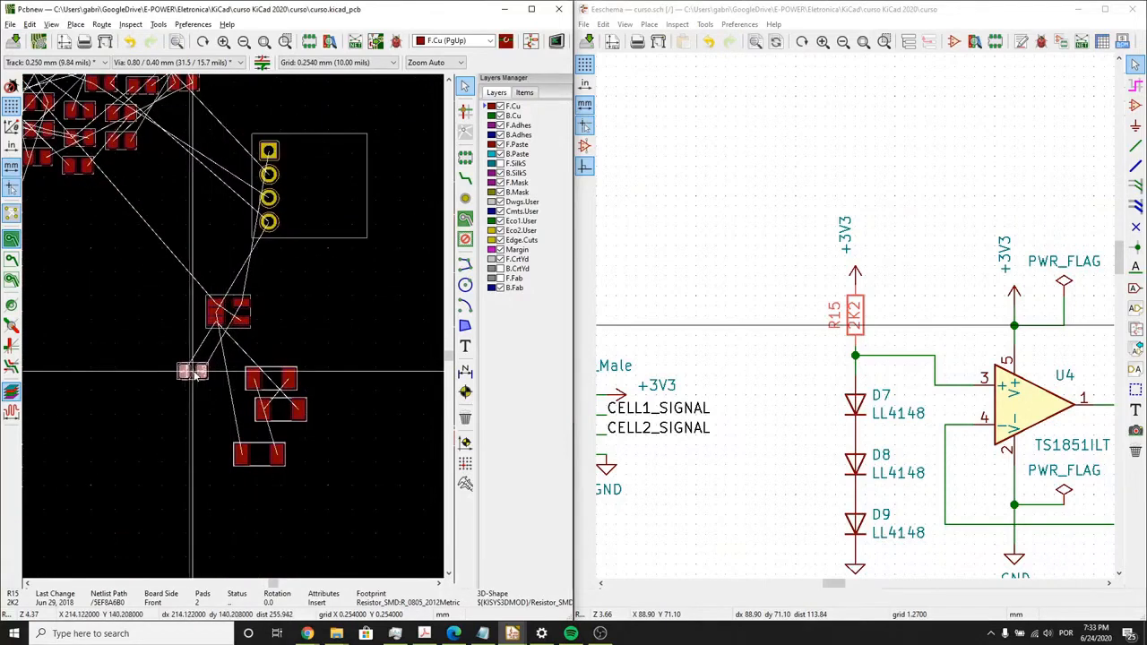
click(172, 303)
- Examine the U4 reference circuit and J2's pin signals in the schematic against the pad nets on the board
click(814, 396)
middle_drag(867, 401, 777, 345)
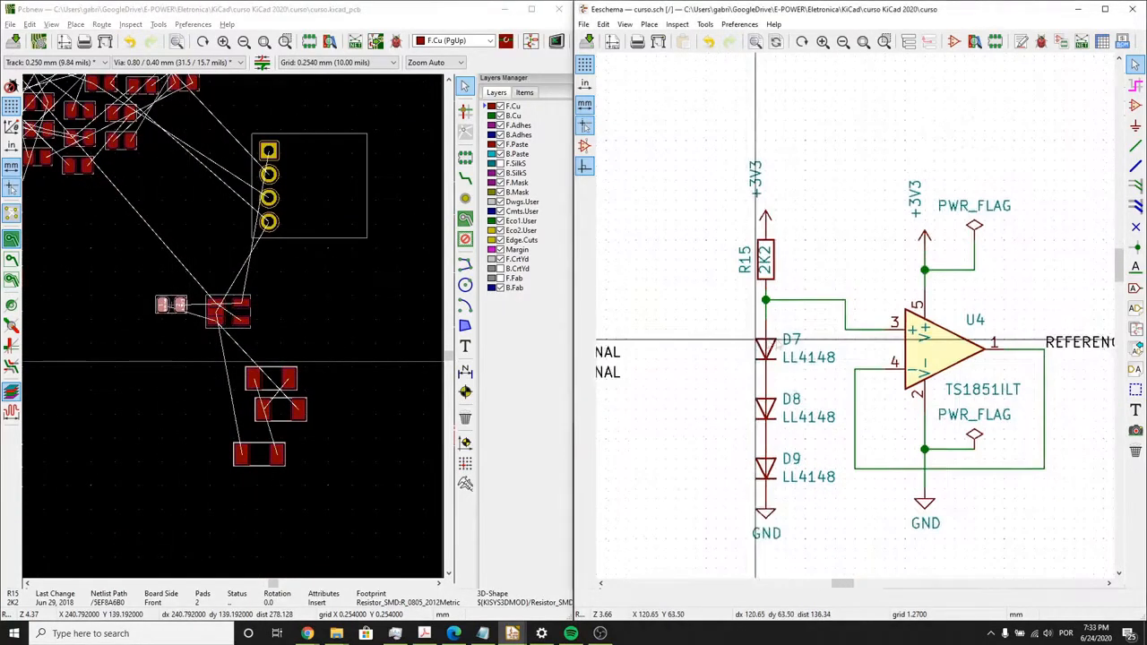
click(933, 358)
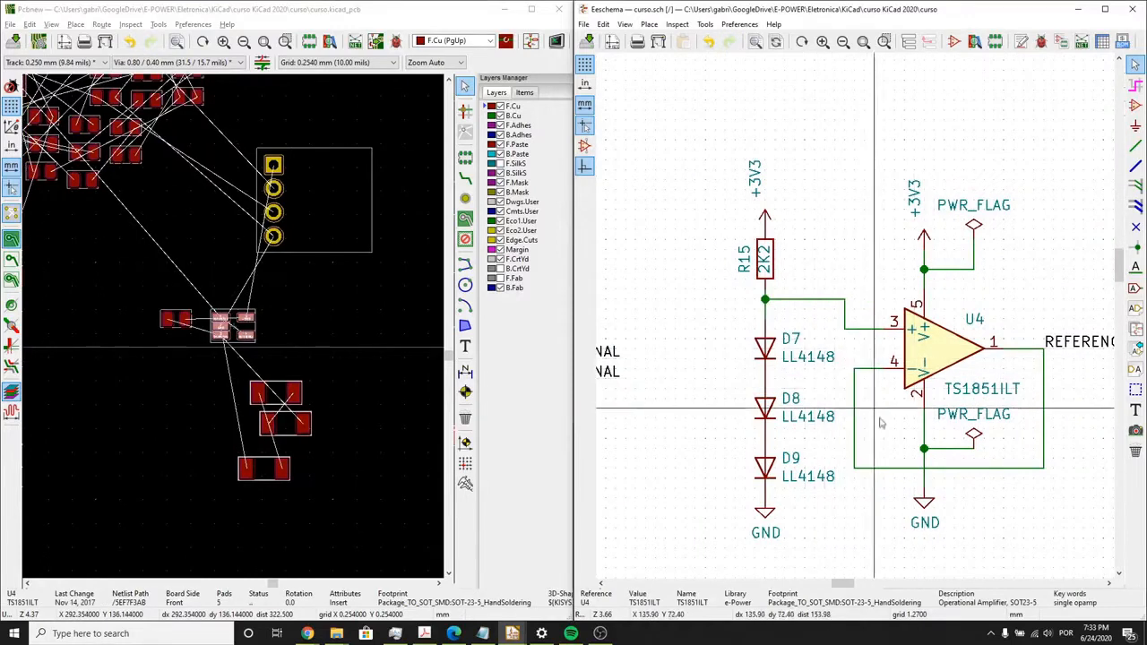
middle_drag(895, 380, 1005, 275)
scroll(845, 325, down, 1)
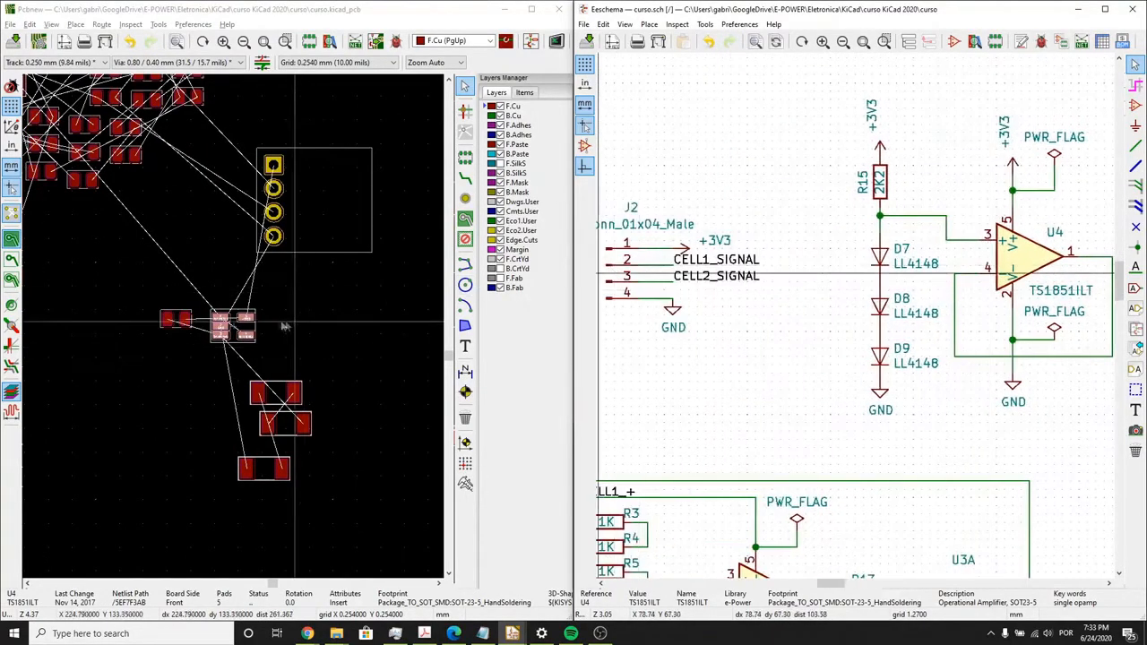
scroll(283, 326, up, 3)
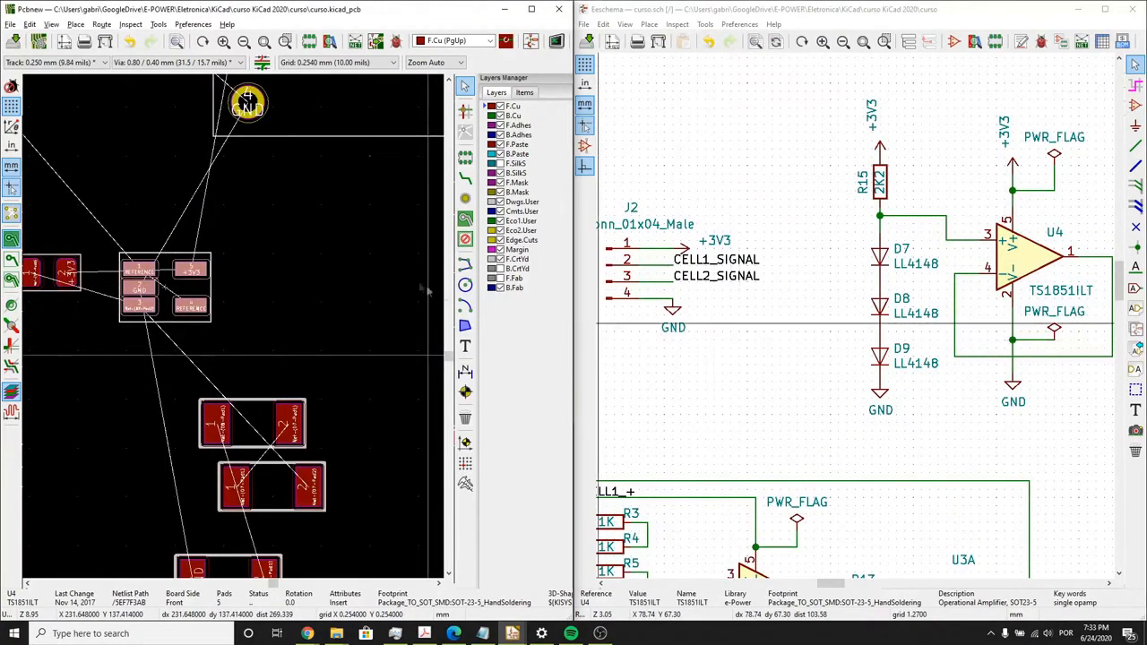
middle_drag(724, 349, 790, 373)
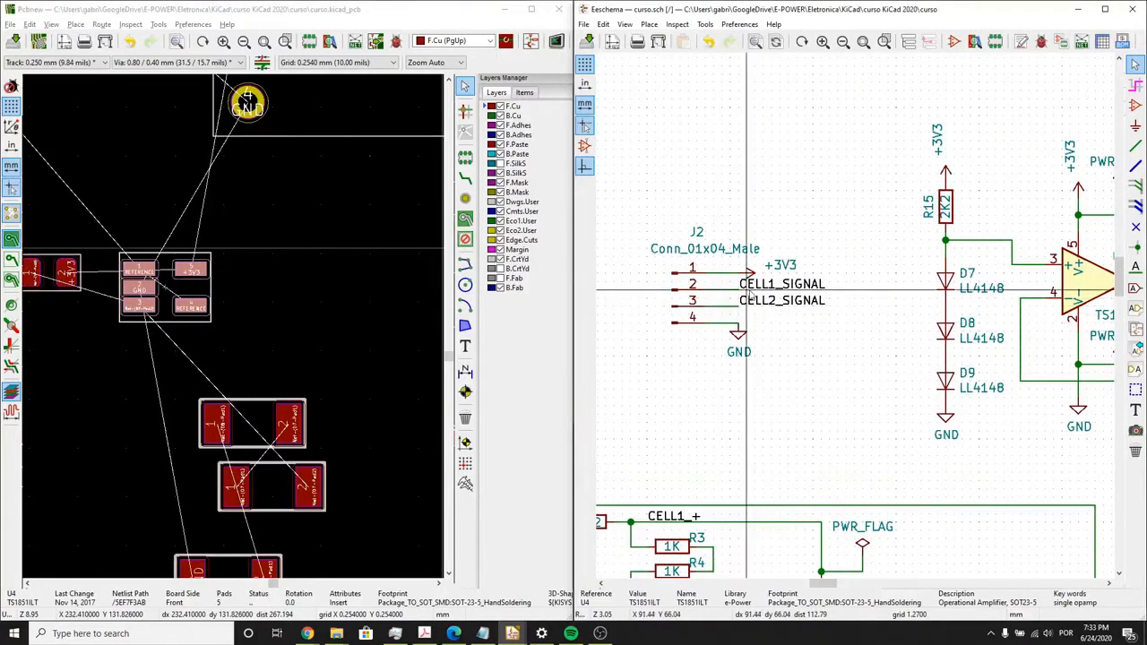
scroll(233, 332, down, 3)
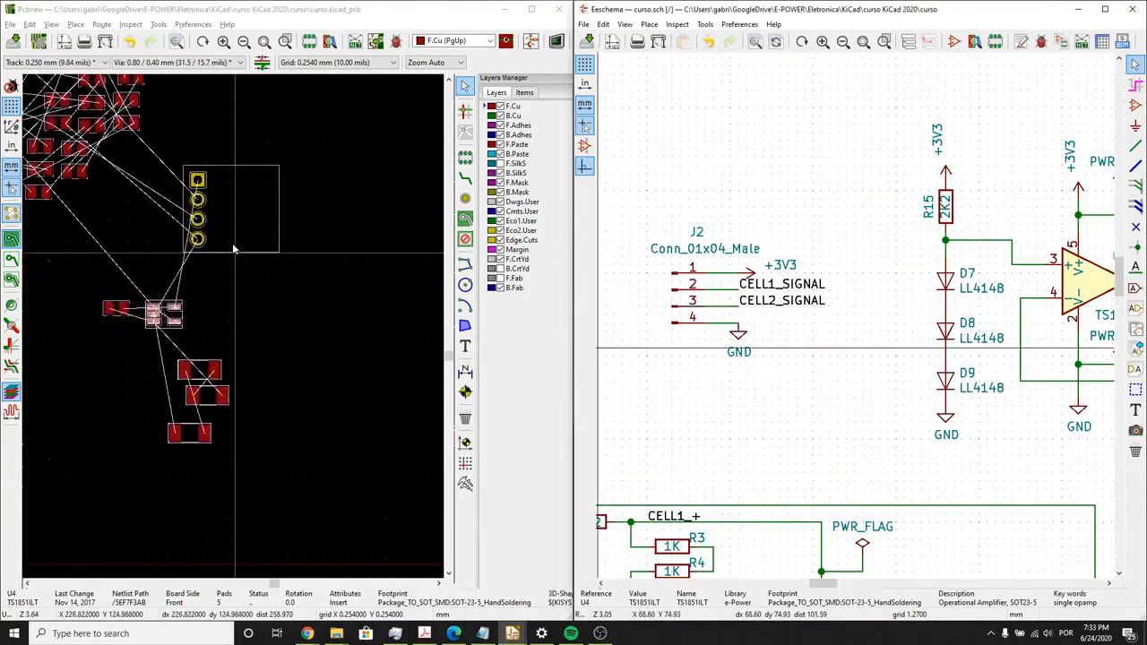
- Move connector J2 down and to the right so it sits beside the reference-circuit footprints
drag(233, 249, 310, 340)
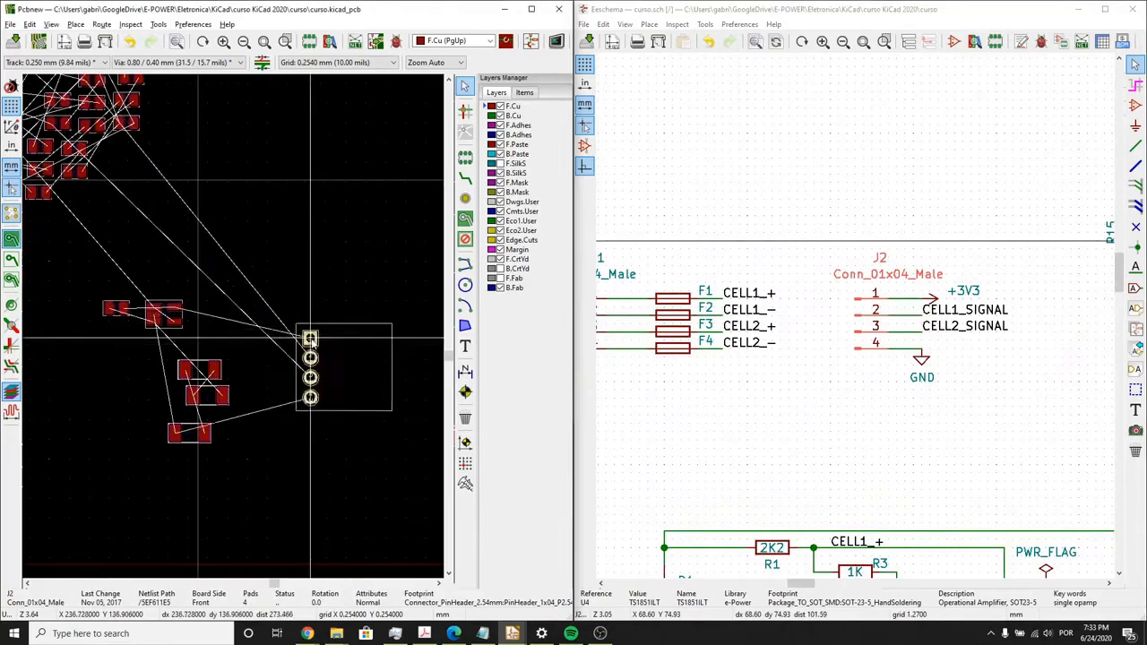
scroll(310, 340, up, 3)
scroll(235, 331, down, 1)
- Move diode D9 close to J2's GND pad and rotate it to 180 degrees so its GND pad faces the connector
middle_drag(235, 387, 382, 313)
click(135, 444)
drag(132, 450, 259, 436)
key(r)
key(r)
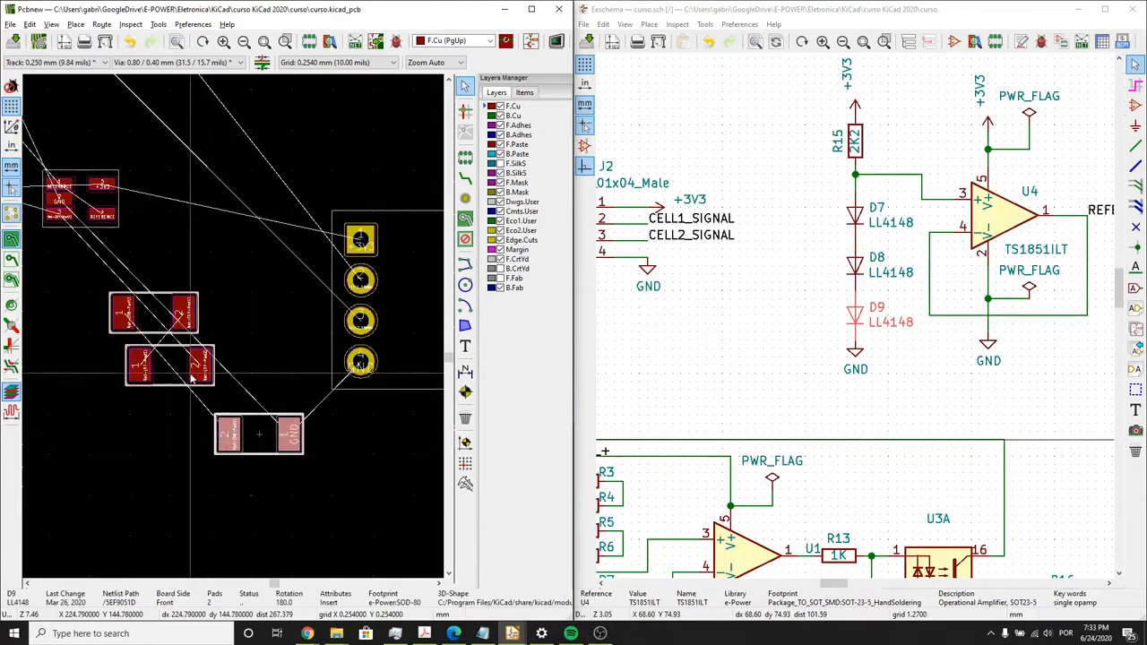
- Set D7 aside above D9, and place D8 directly above D9 with their pads aligned
click(192, 374)
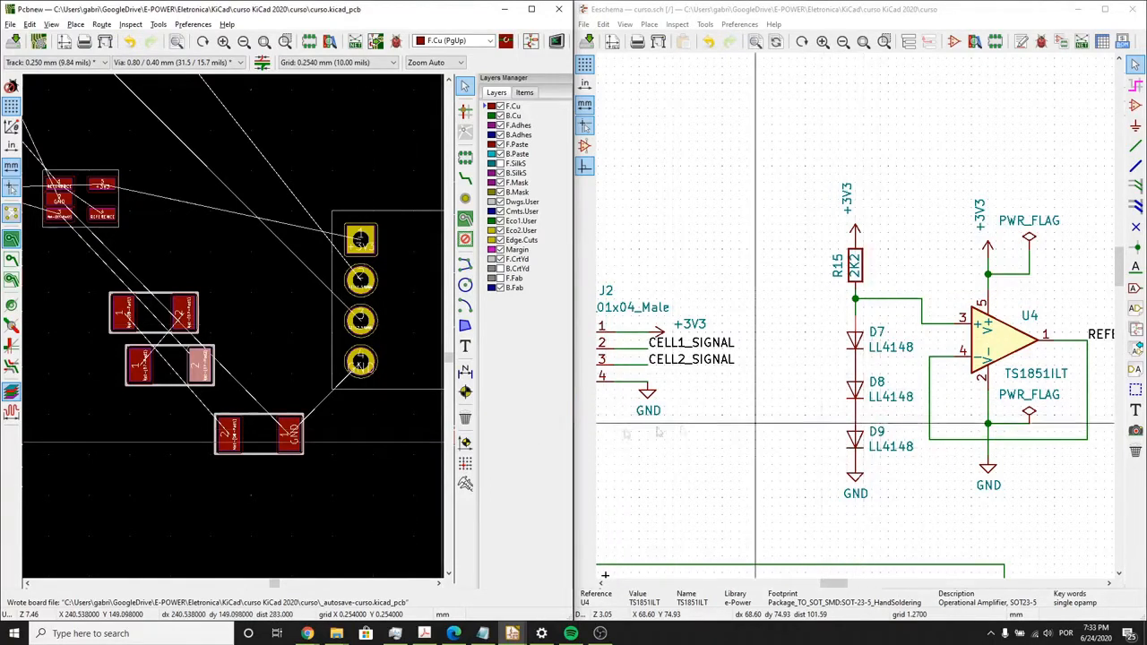
scroll(206, 428, up, 3)
scroll(306, 372, down, 1)
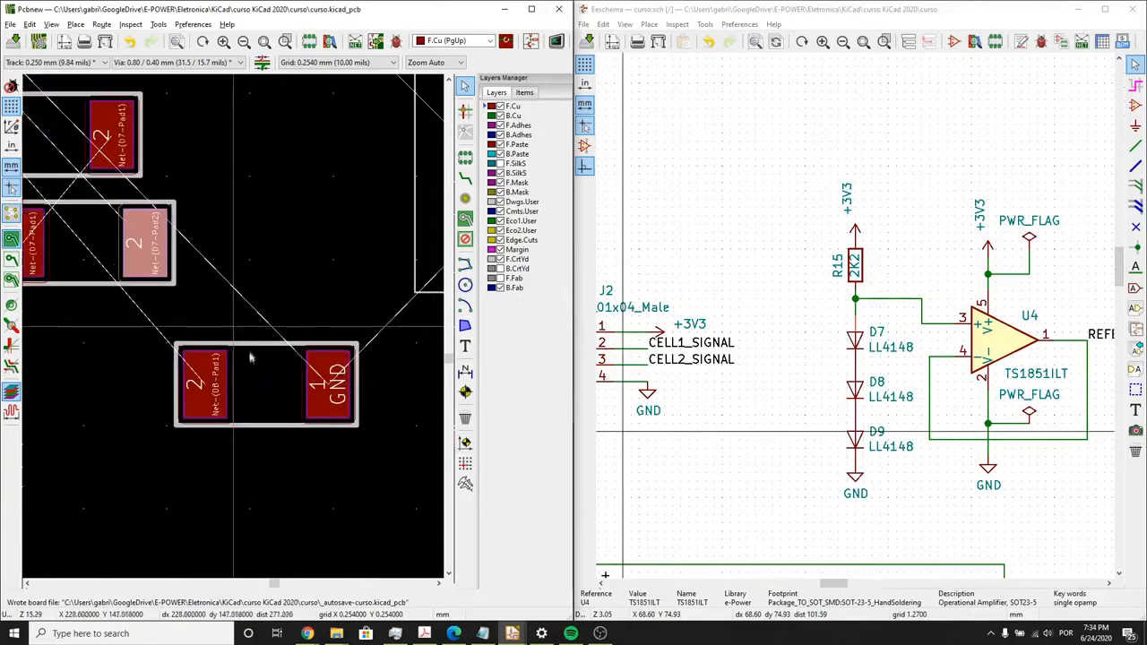
click(81, 249)
drag(81, 250, 298, 173)
click(78, 152)
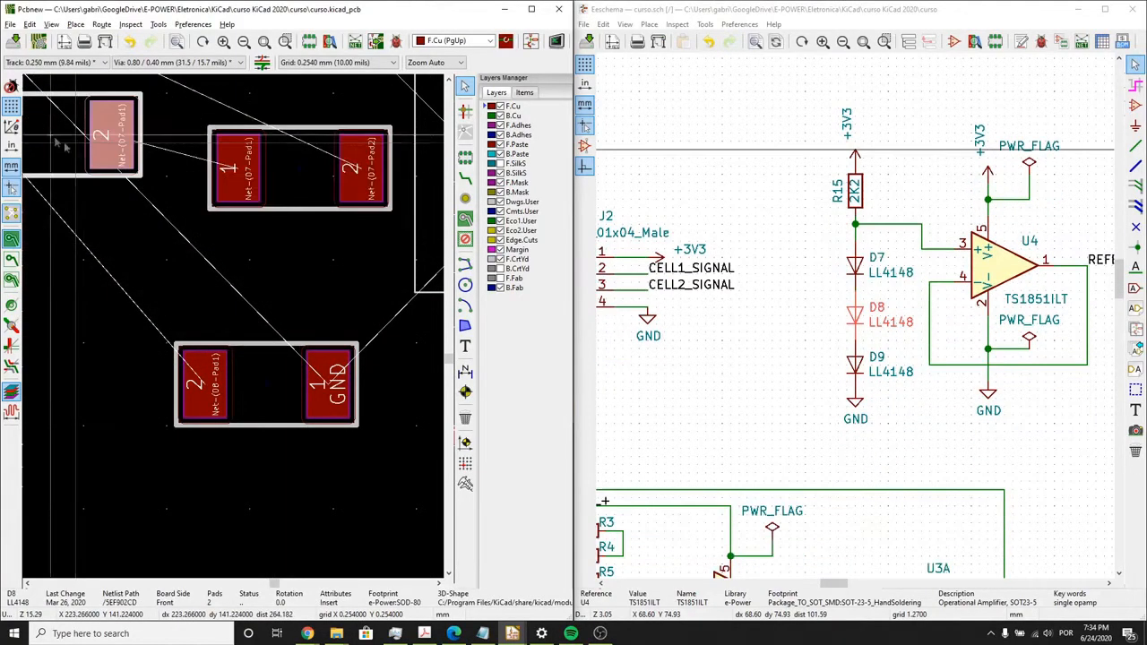
drag(63, 147, 267, 268)
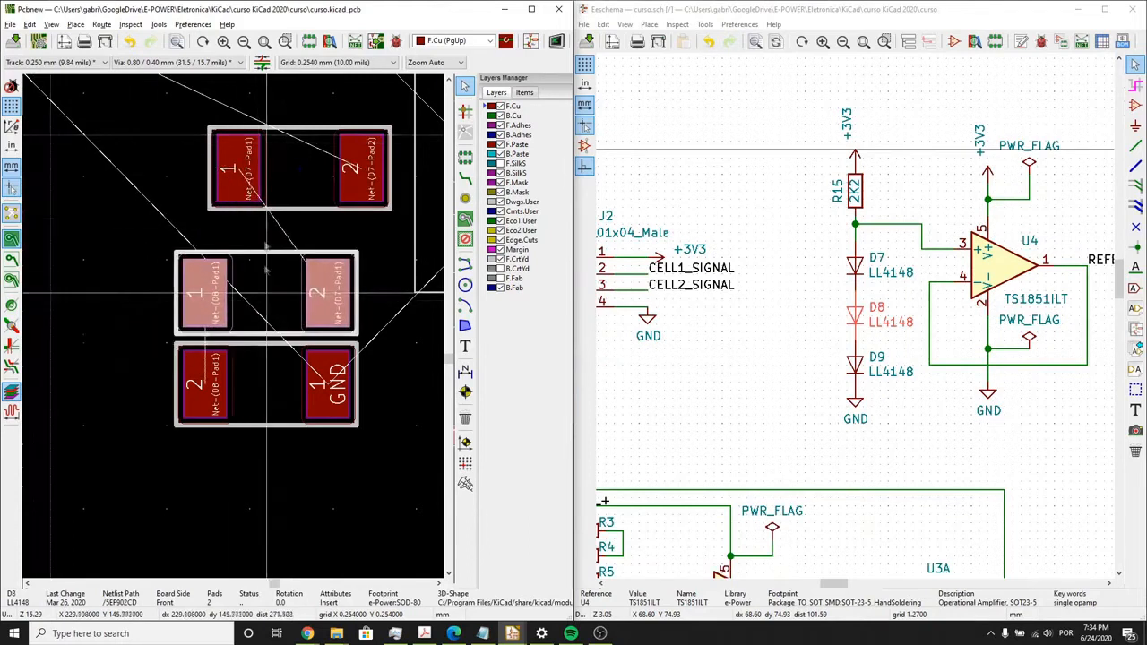
- Rotate D7 by 180 degrees and stack it directly above D8, aligned with the other two diodes
click(287, 179)
drag(294, 185, 271, 203)
key(r)
key(r)
scroll(316, 326, down, 1)
mouse_move(324, 481)
mouse_down()
mouse_move(187, 233)
mouse_move(101, 170)
mouse_up()
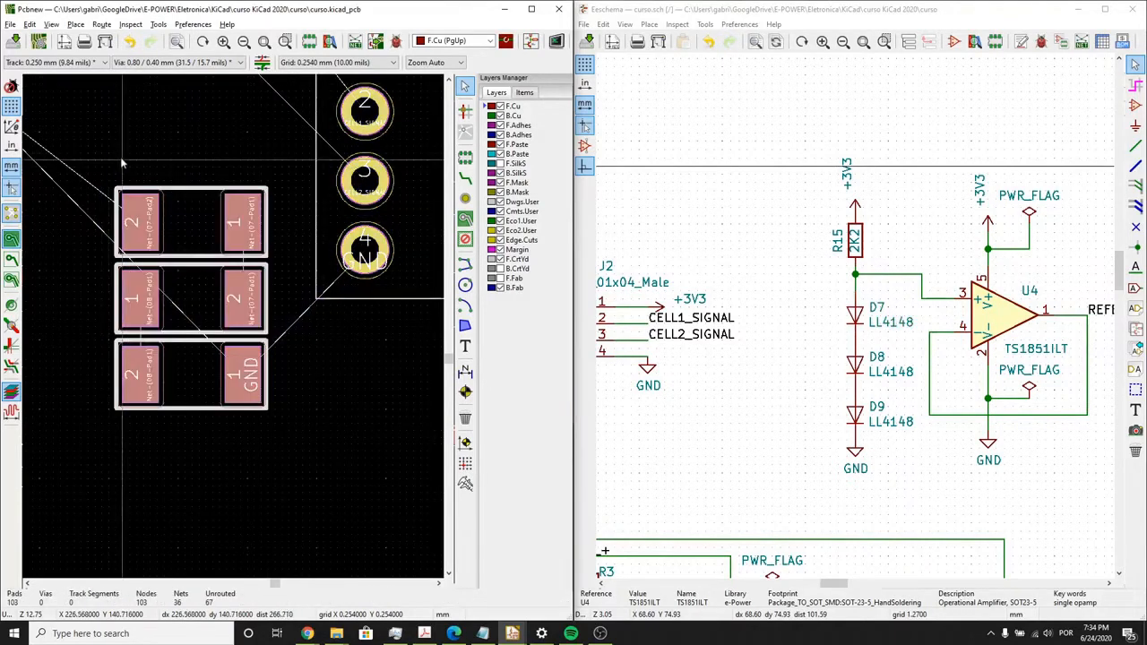
- Locate R15 from the schematic and place it directly above D7, flush with the diodes' edge nearest J2
click(839, 256)
key(m)
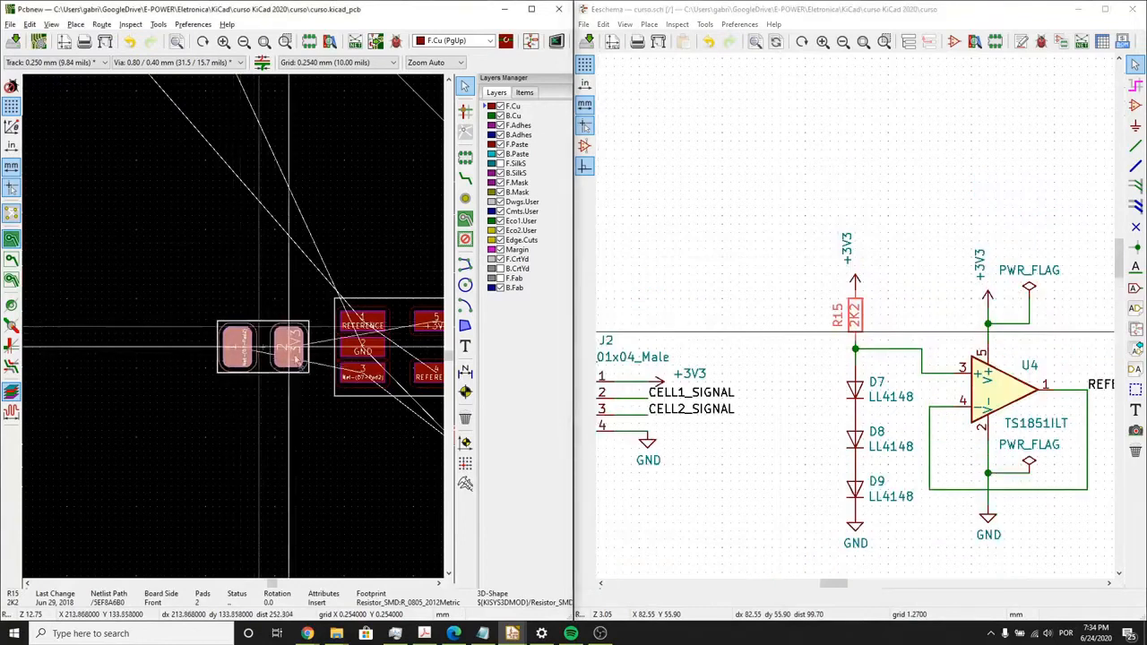
scroll(269, 349, down, 2)
scroll(274, 358, up, 2)
scroll(303, 343, up, 4)
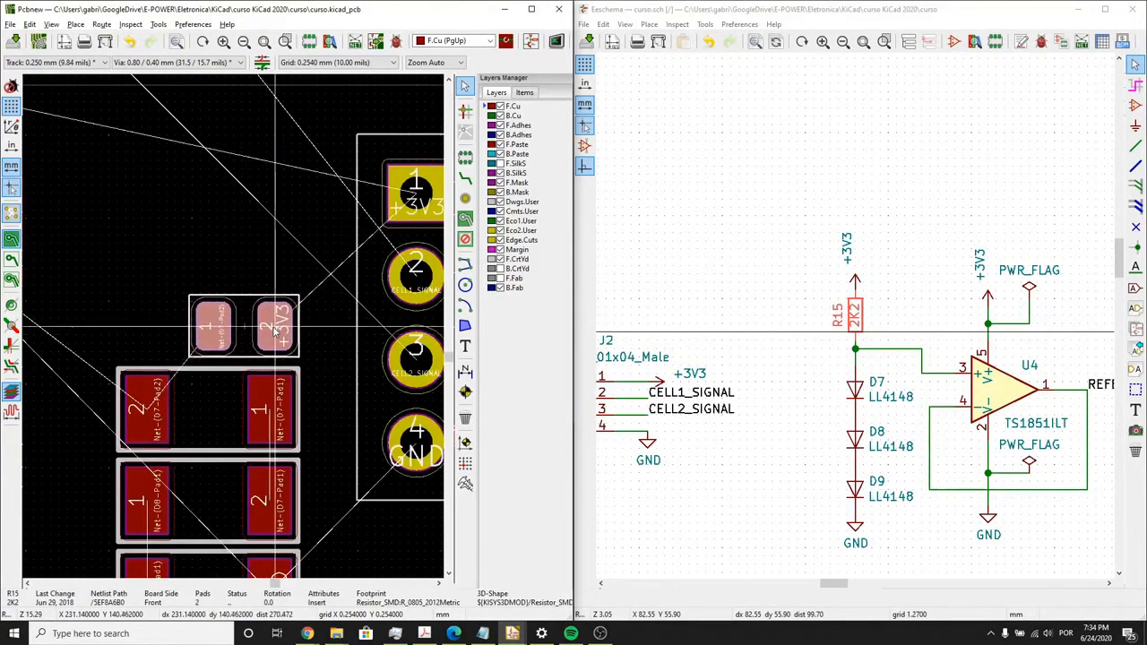
click(275, 327)
scroll(296, 363, down, 3)
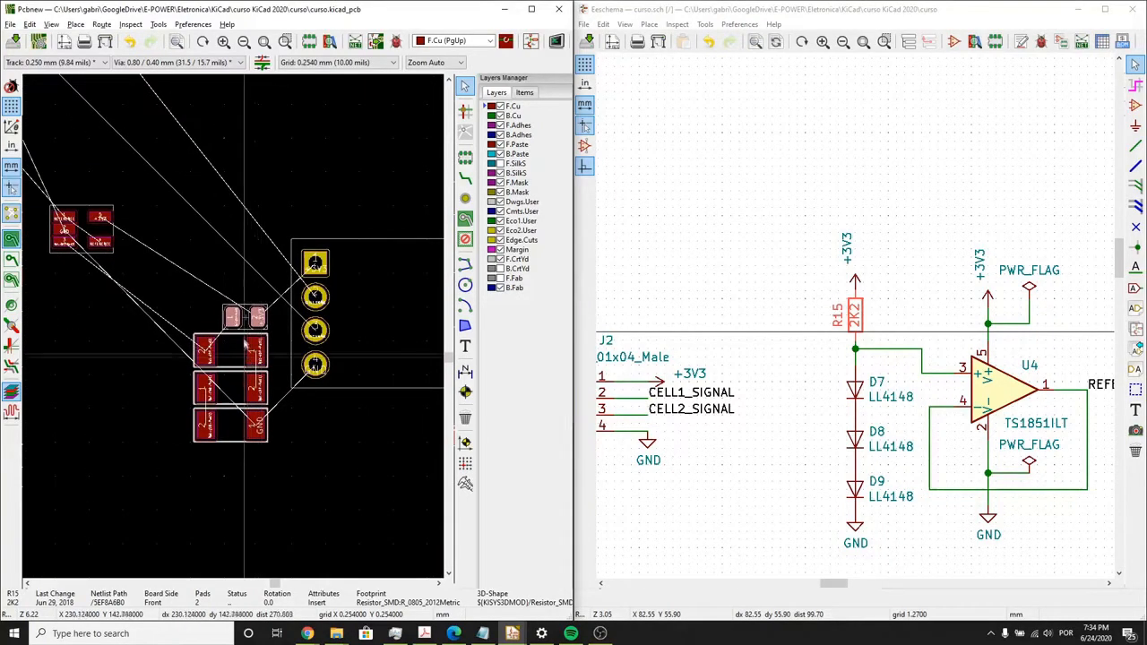
- Switch to the 0.1270 mm grid, then rotate U4 to 90 degrees and place it left of the diode stack
key(n)
click(97, 242)
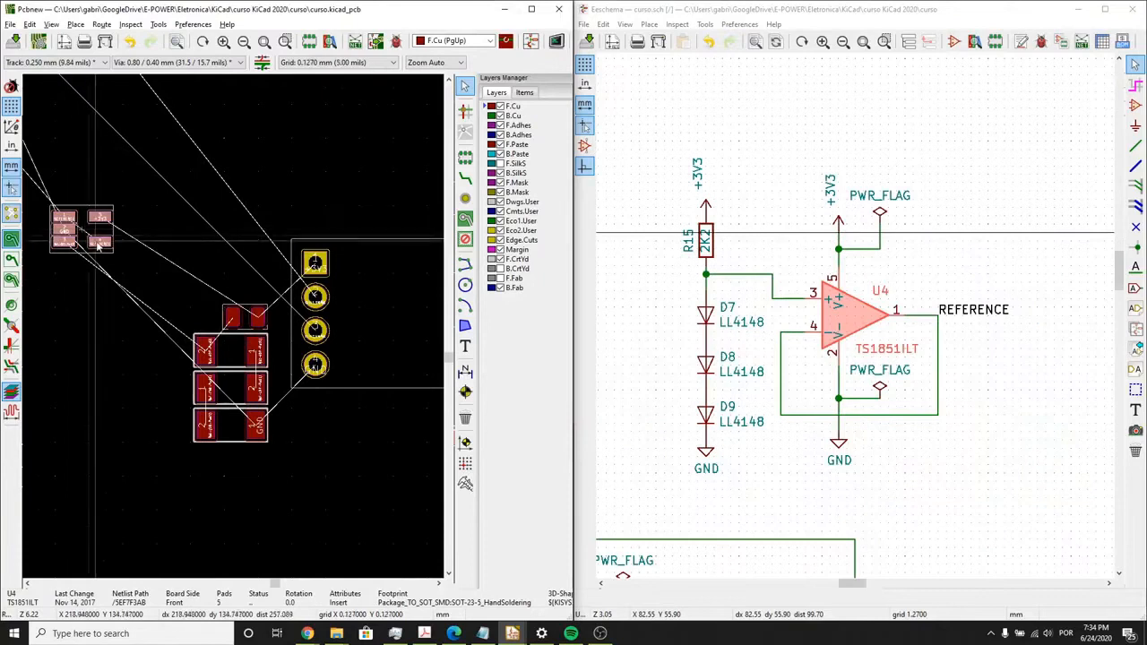
key(m)
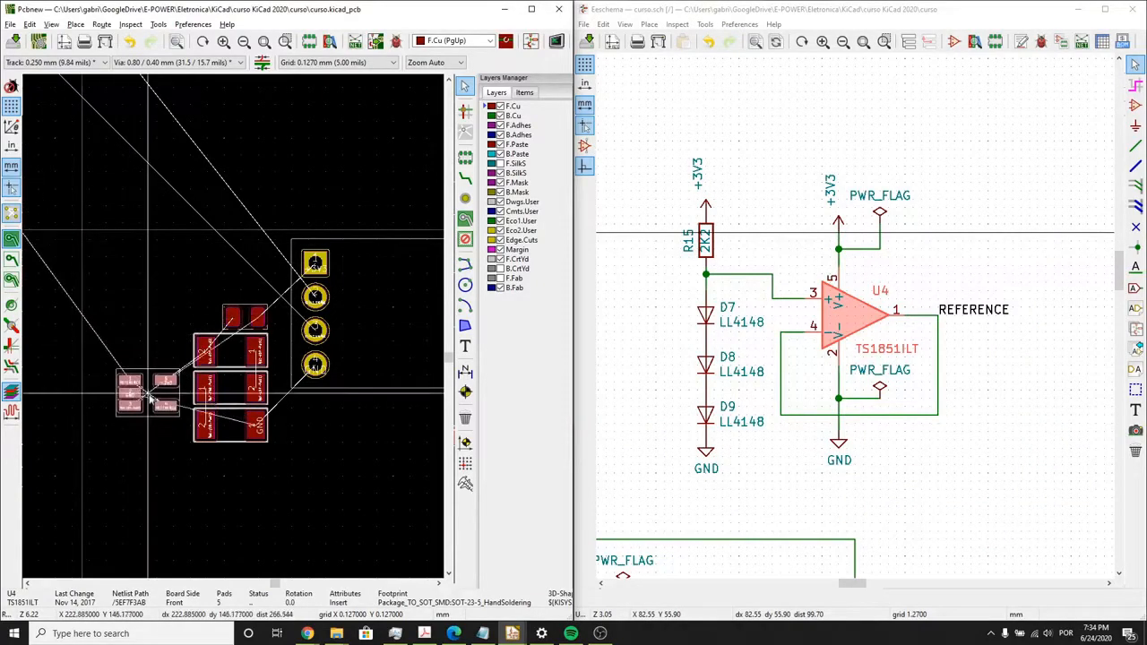
key(r)
scroll(153, 401, up, 1)
key(r)
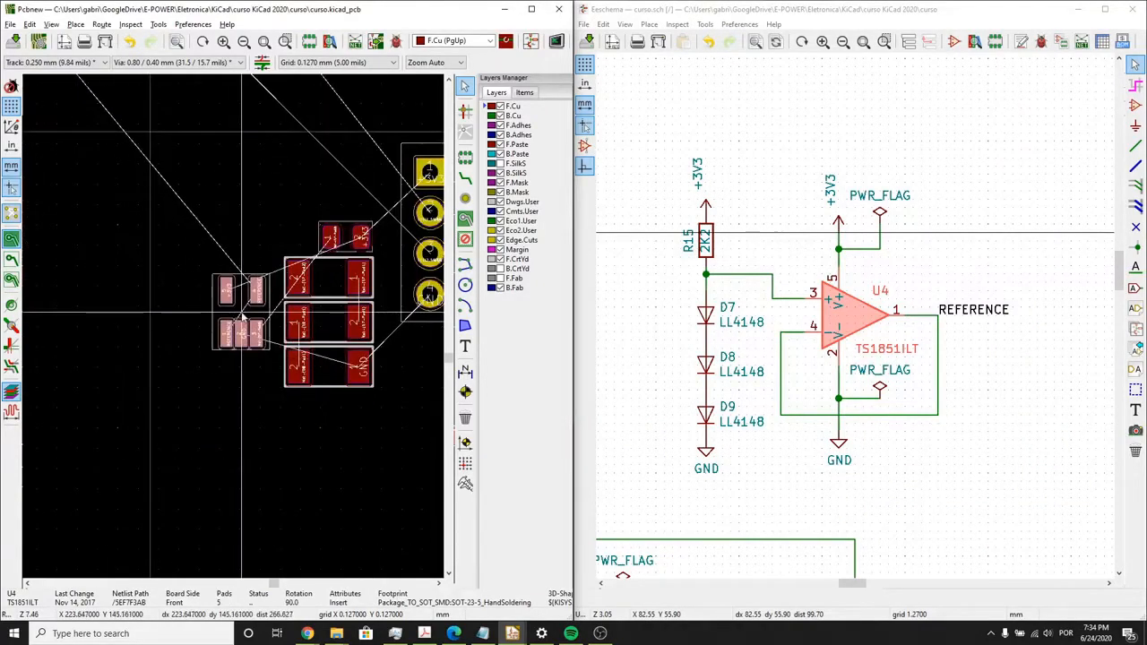
key(r)
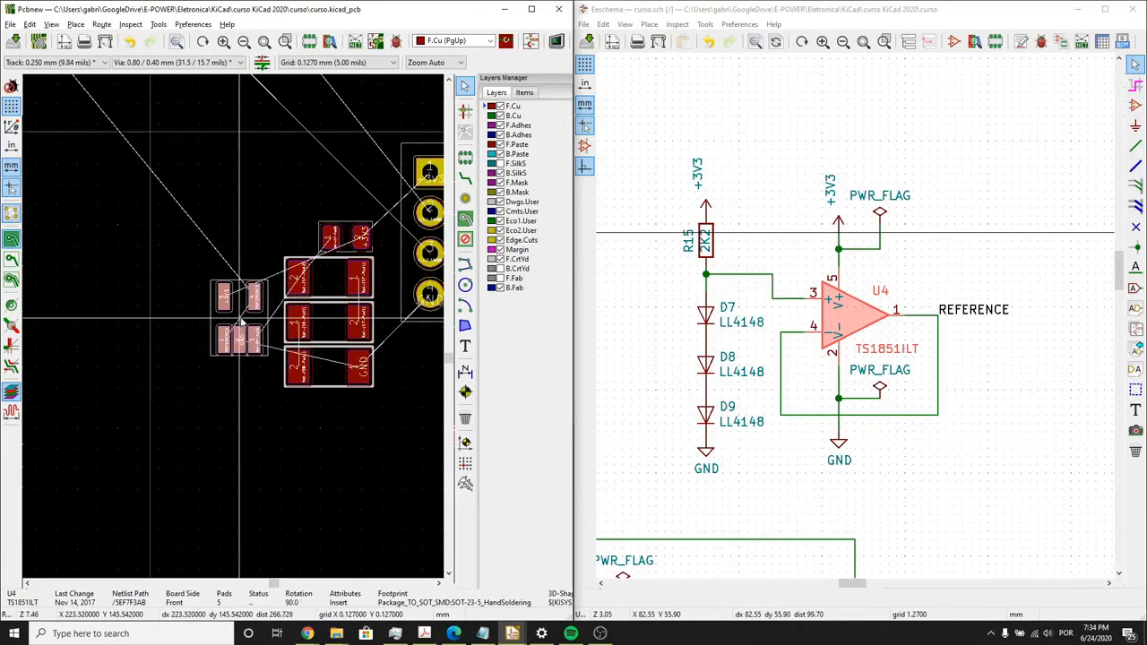
scroll(170, 341, down, 2)
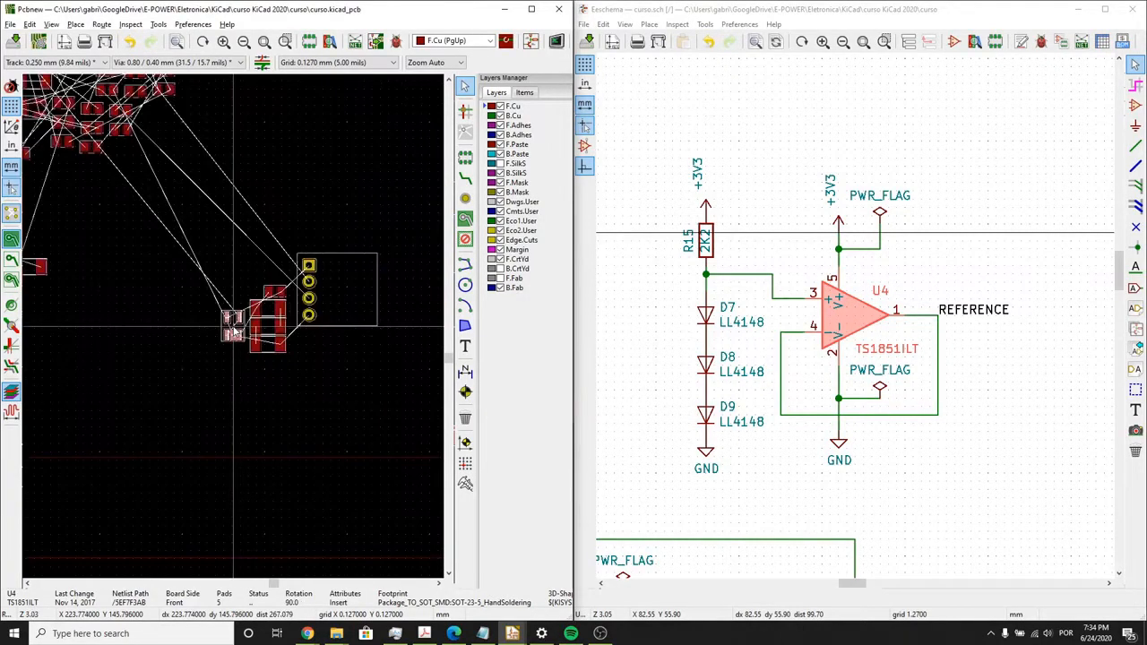
- Move R15 directly above U4 and rotate it to 180 degrees so its +3V3 pad sits above U4's +3V3 pad
scroll(211, 269, down, 2)
middle_drag(162, 327, 243, 289)
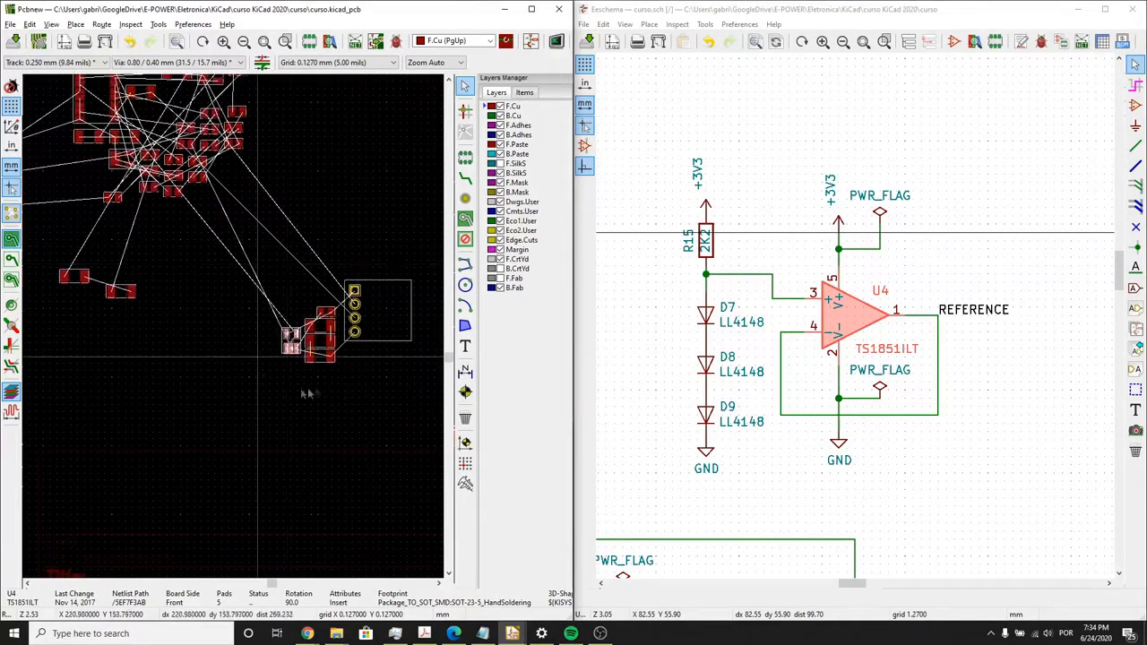
scroll(306, 392, up, 4)
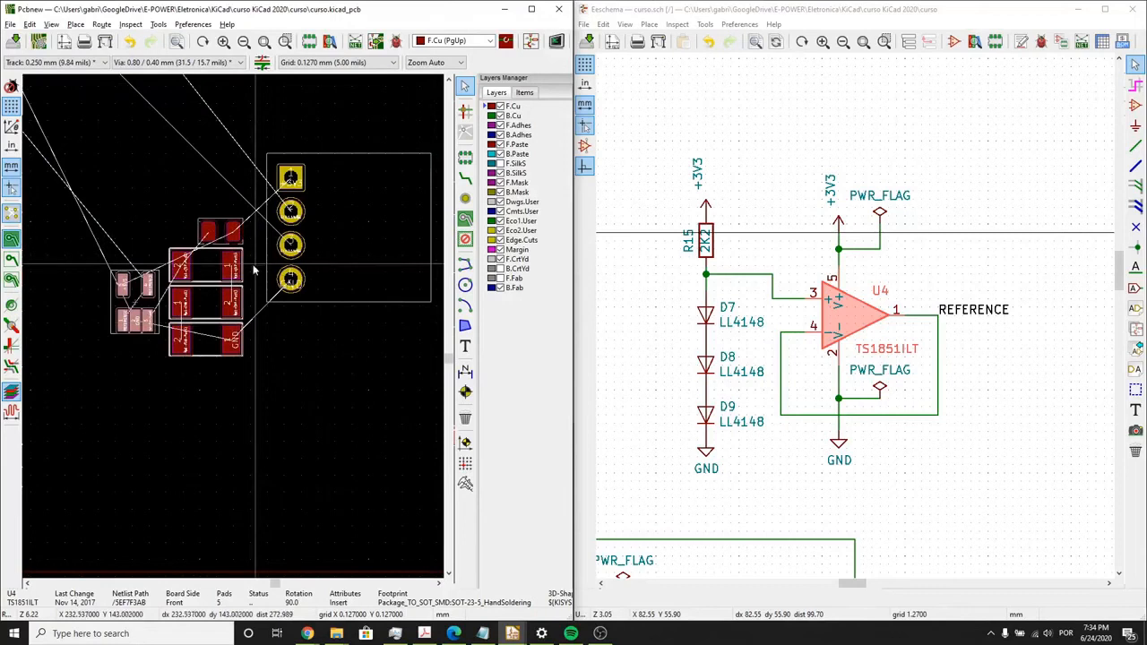
click(224, 235)
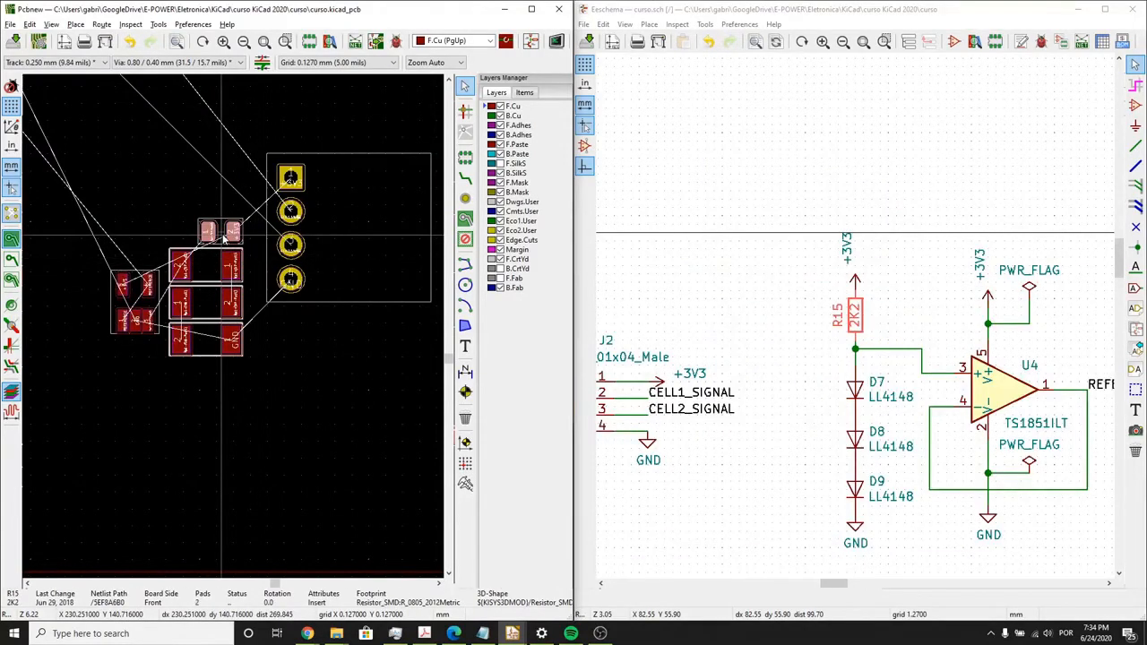
drag(224, 237, 242, 165)
scroll(142, 380, up, 4)
scroll(238, 215, down, 2)
scroll(234, 326, up, 2)
key(r)
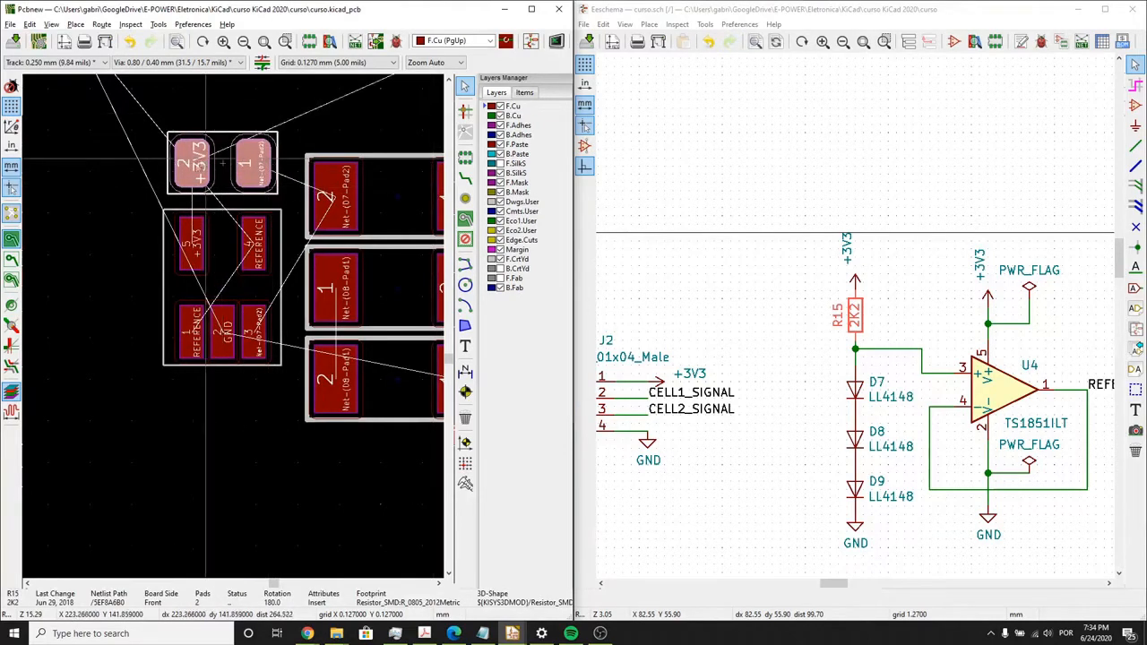
scroll(203, 237, down, 1)
scroll(231, 331, down, 2)
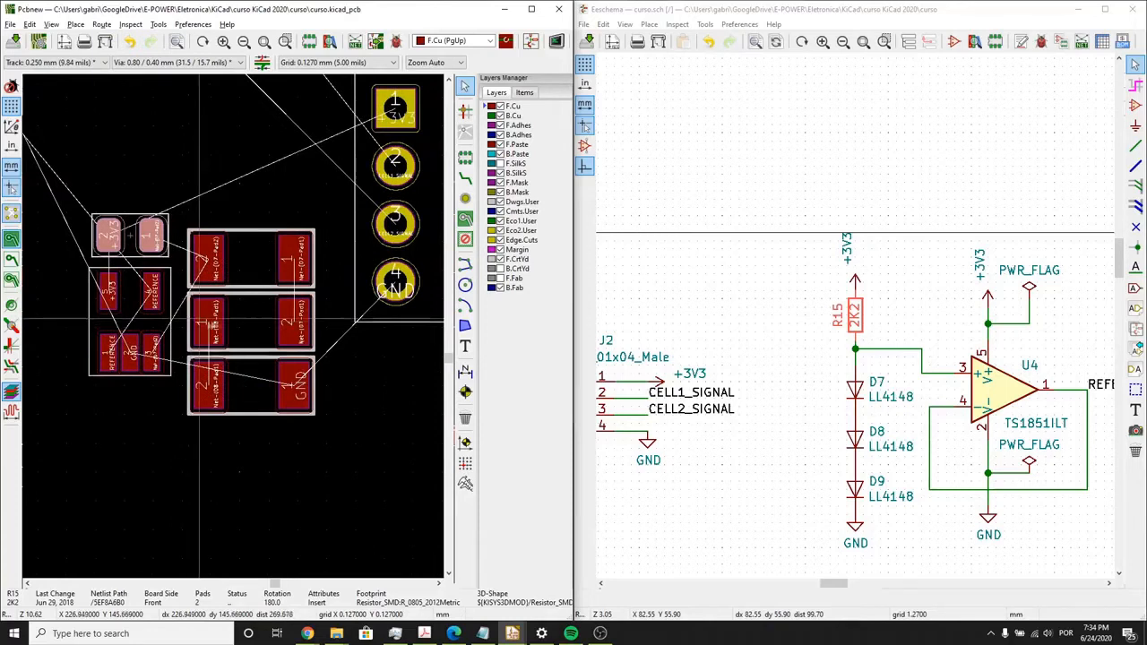
- Activate track routing and add predefined track widths of 0.30, 0.5 and 0.8 mm in the board setup
click(465, 179)
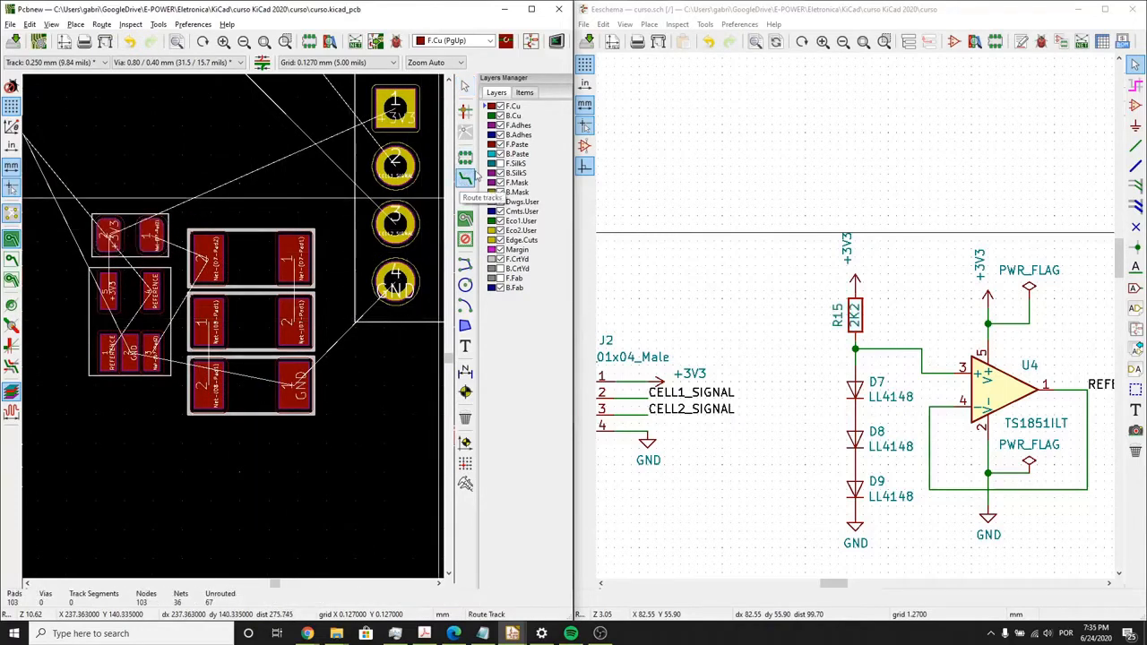
scroll(317, 237, down, 3)
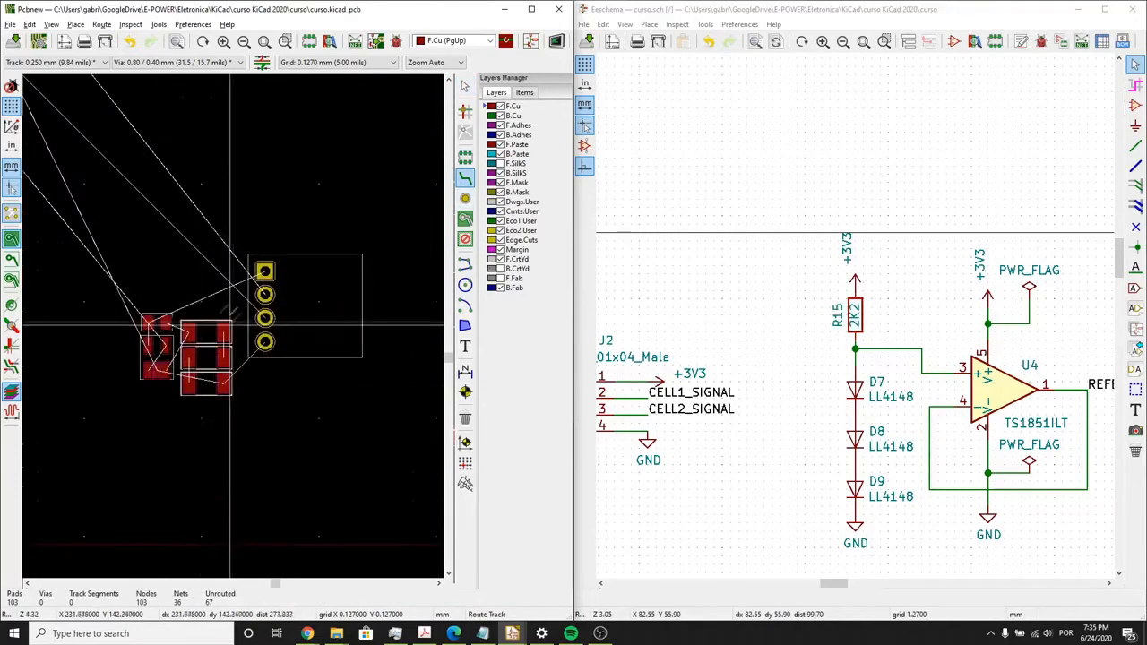
middle_drag(161, 309, 332, 332)
scroll(140, 308, down, 3)
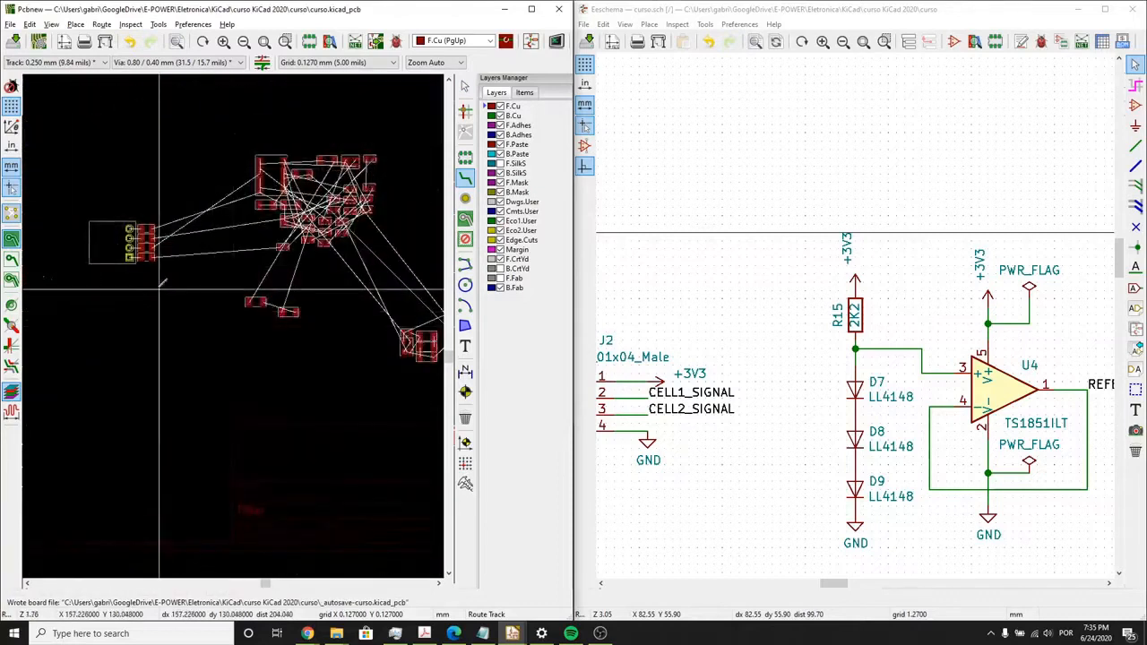
scroll(136, 240, up, 3)
scroll(233, 327, up, 4)
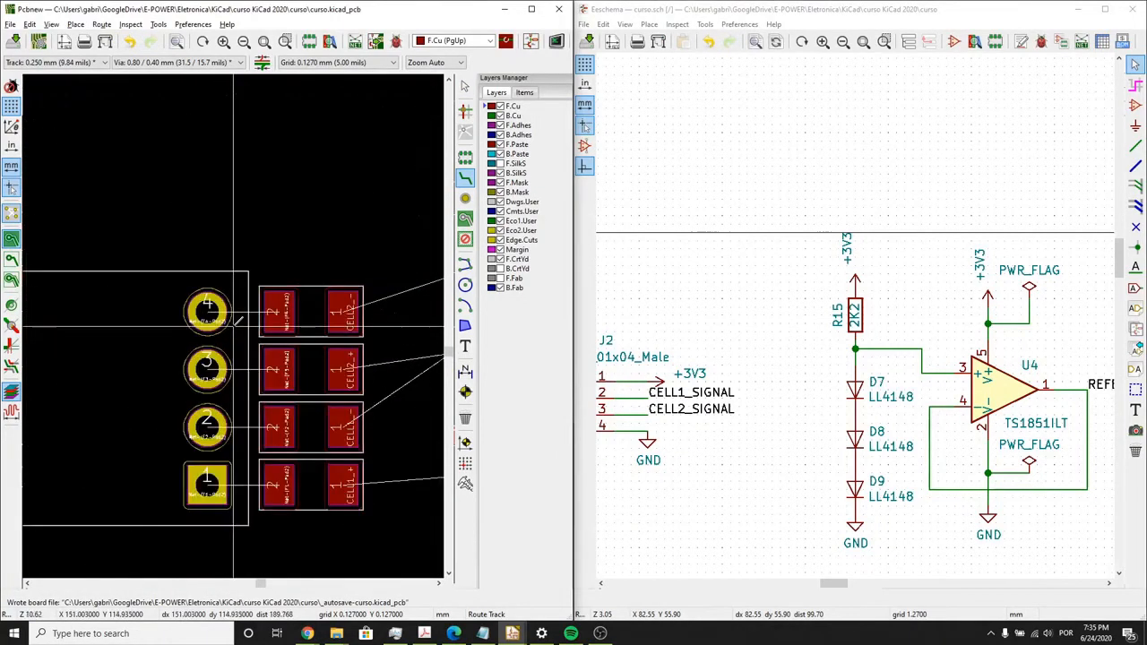
click(53, 62)
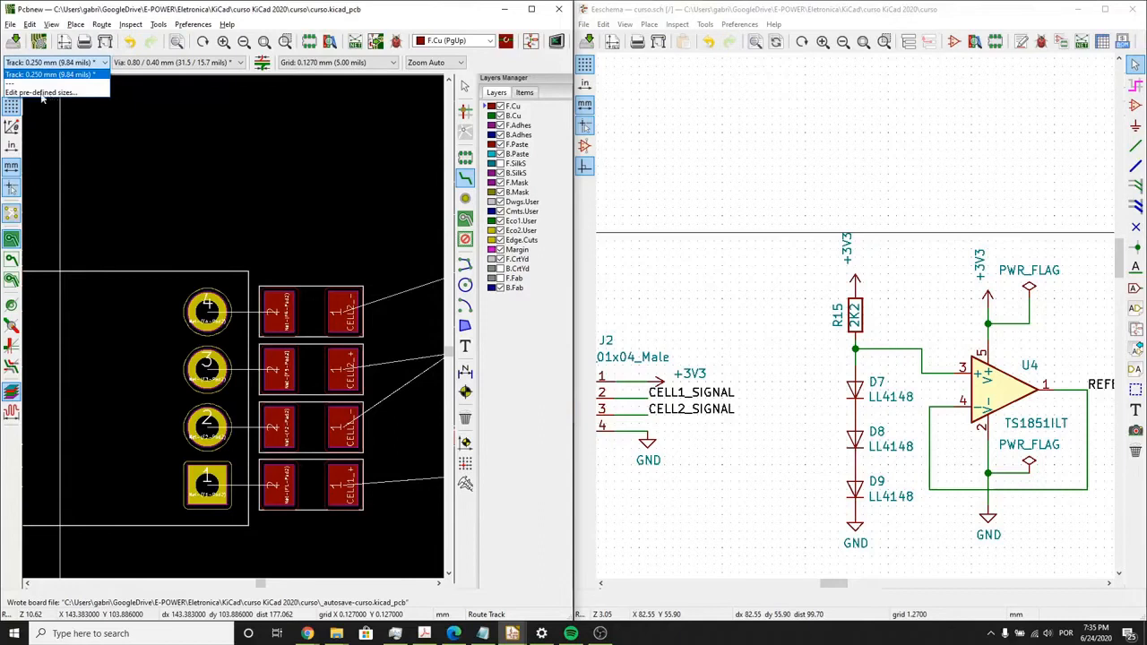
click(40, 92)
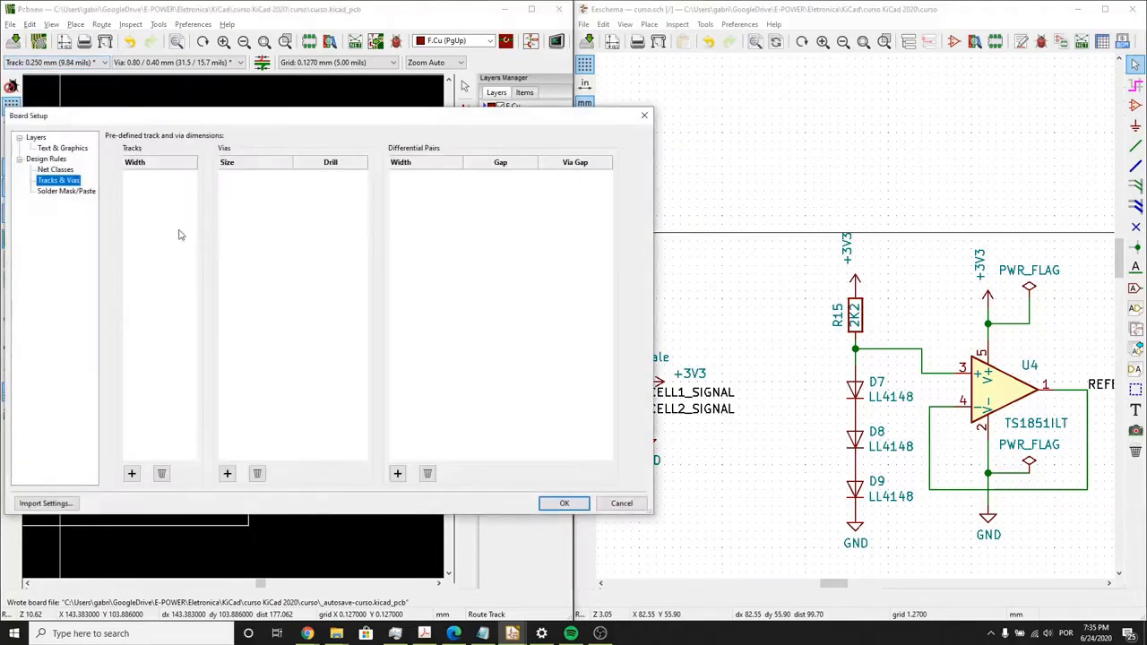
drag(657, 282, 896, 281)
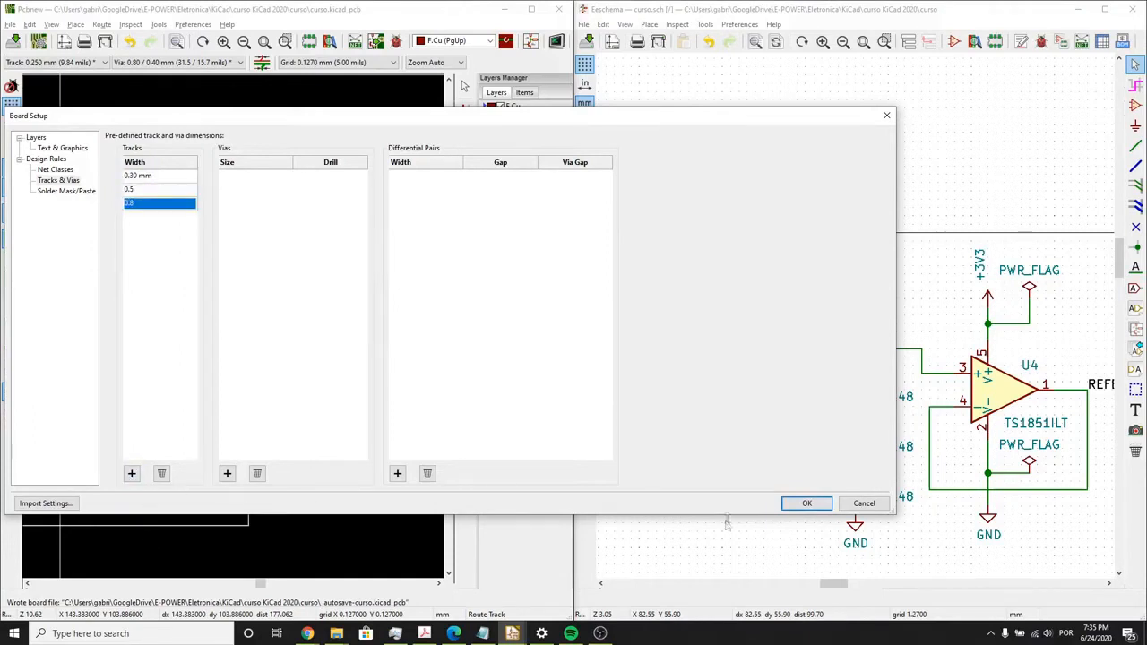
click(806, 503)
- Maximize the PCB editor window and hide the F.Fab and F.SilkS layers
scroll(229, 237, up, 3)
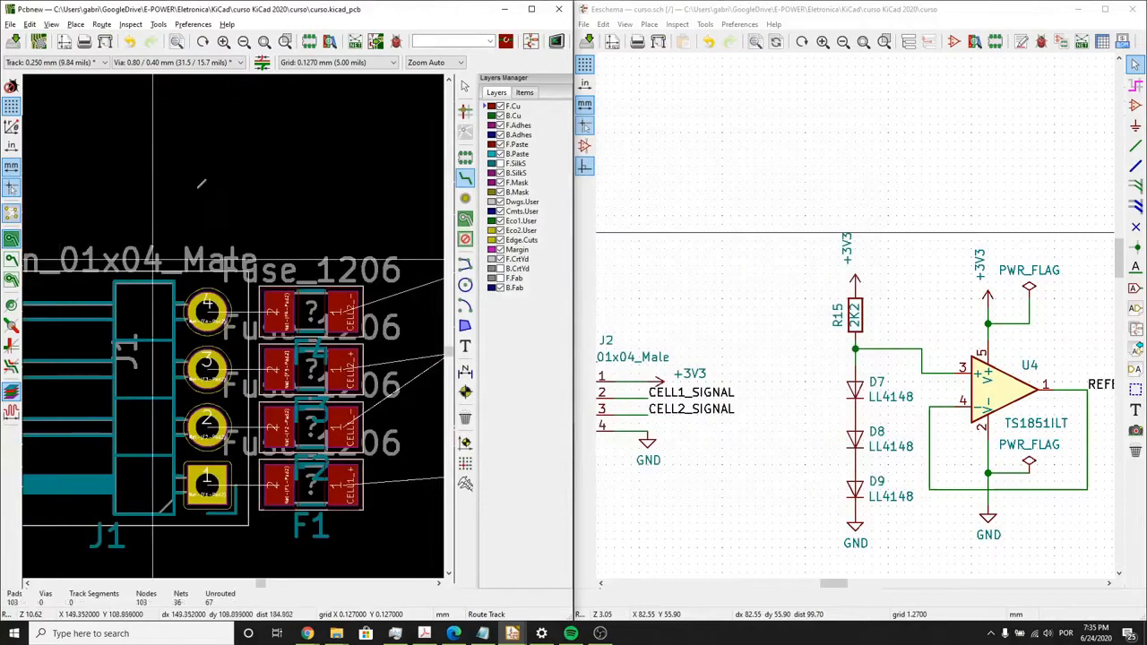
click(533, 9)
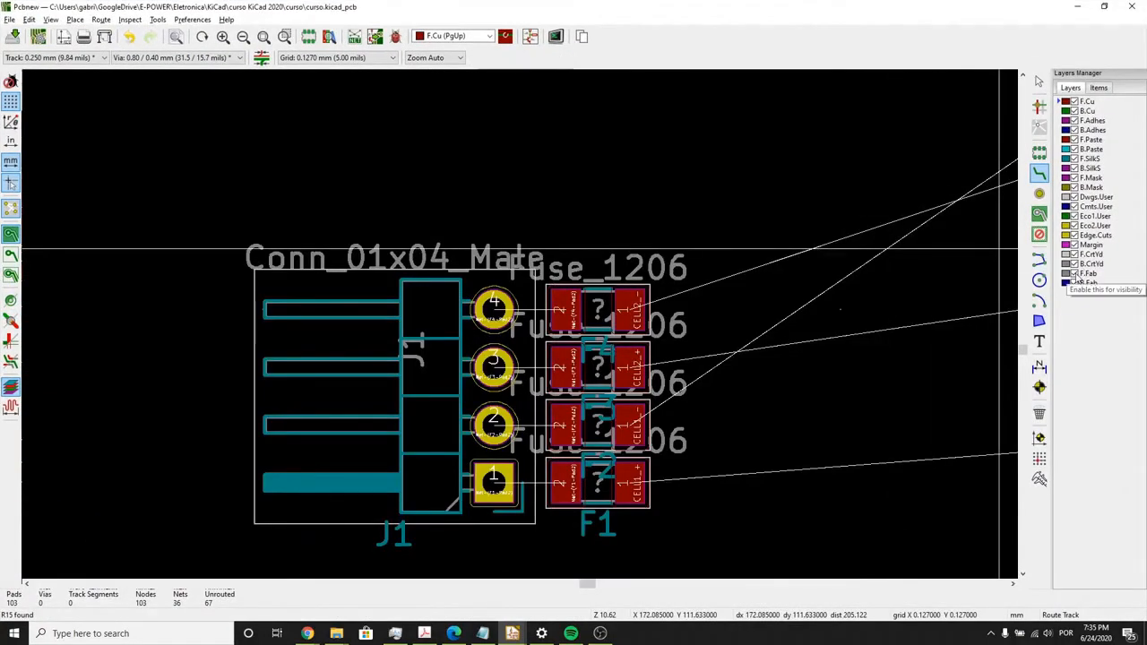
click(1075, 275)
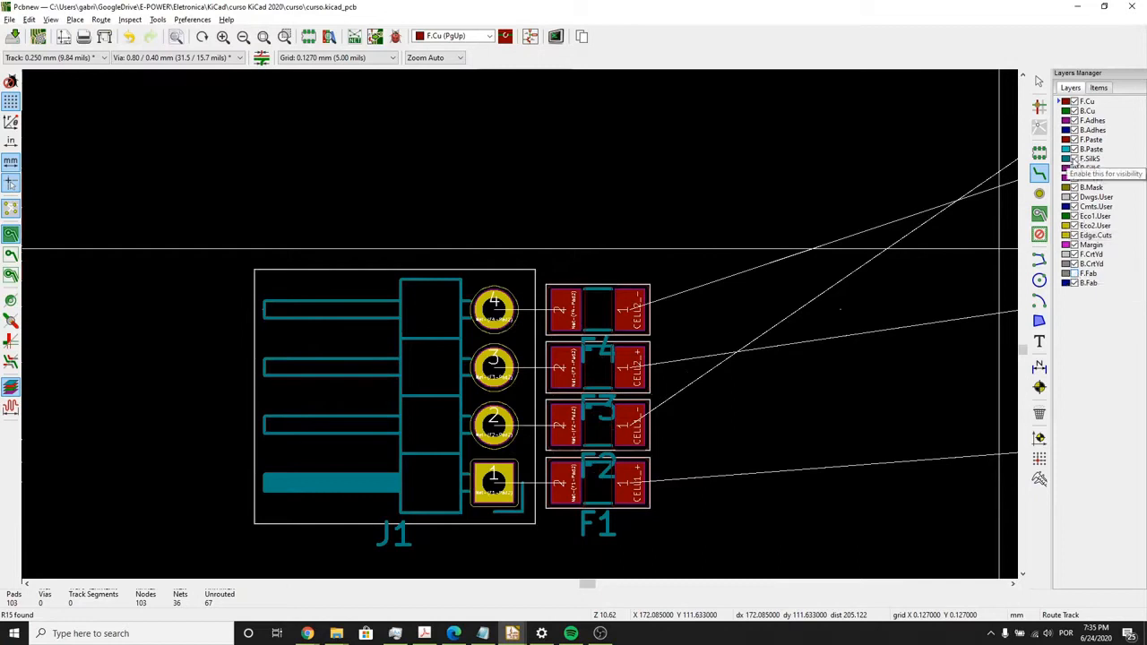
click(1075, 159)
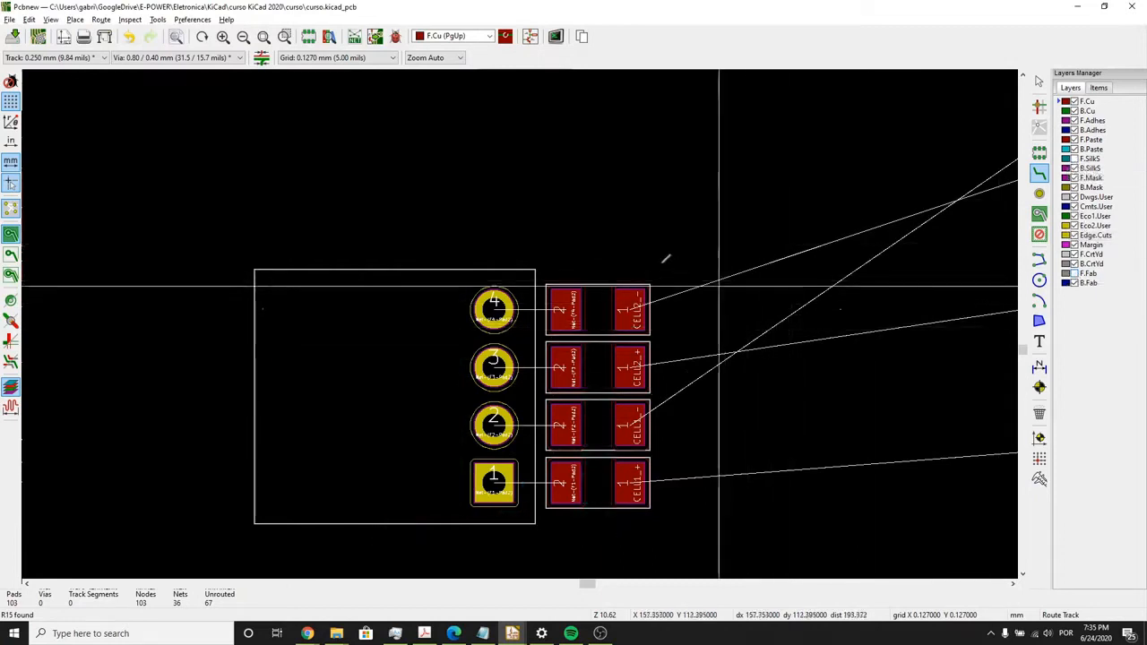
middle_drag(633, 242, 548, 180)
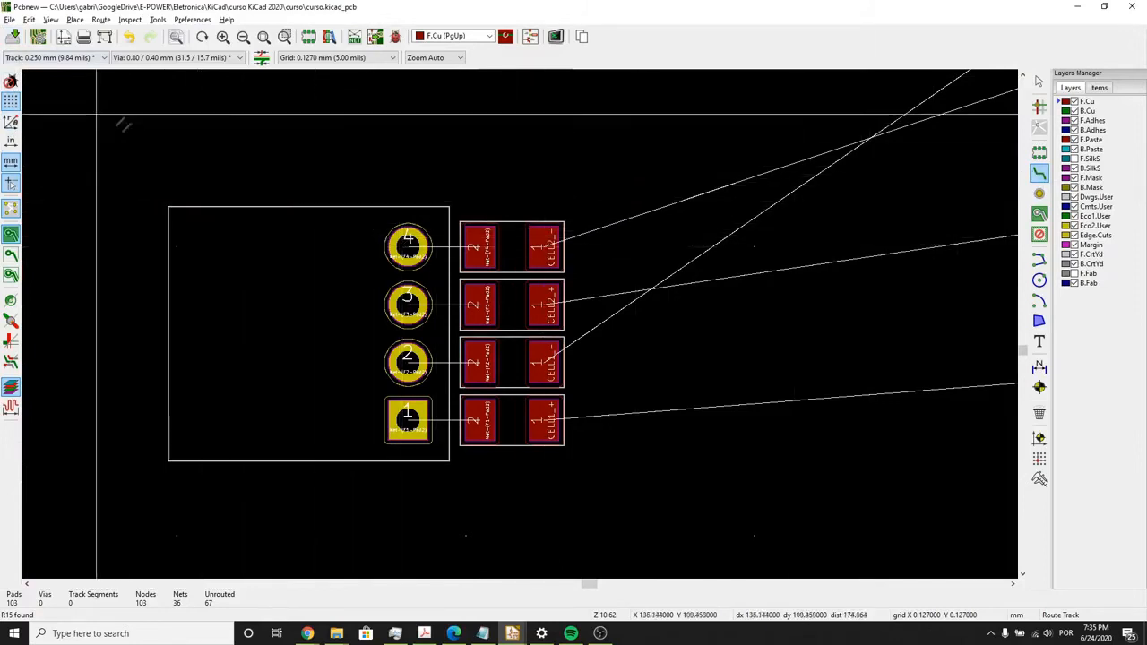
- Set the track width to 0.300 mm and route J1 pad 4 to pad 2 of fuse F4 on F.Cu
click(52, 57)
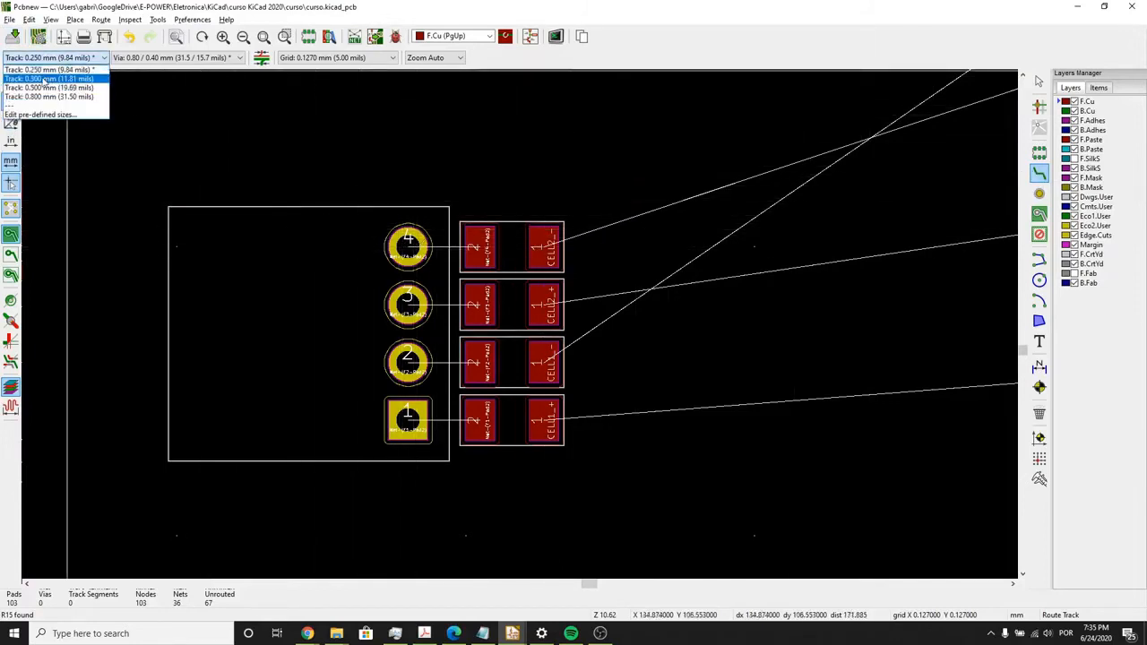
click(49, 79)
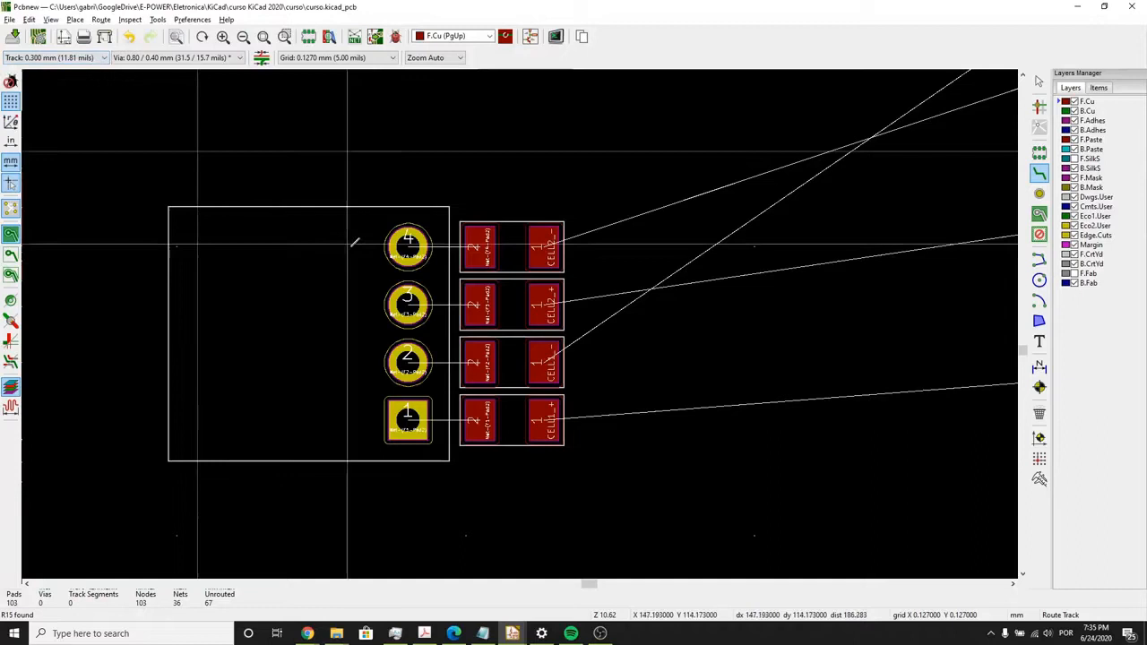
click(408, 245)
scroll(477, 253, up, 1)
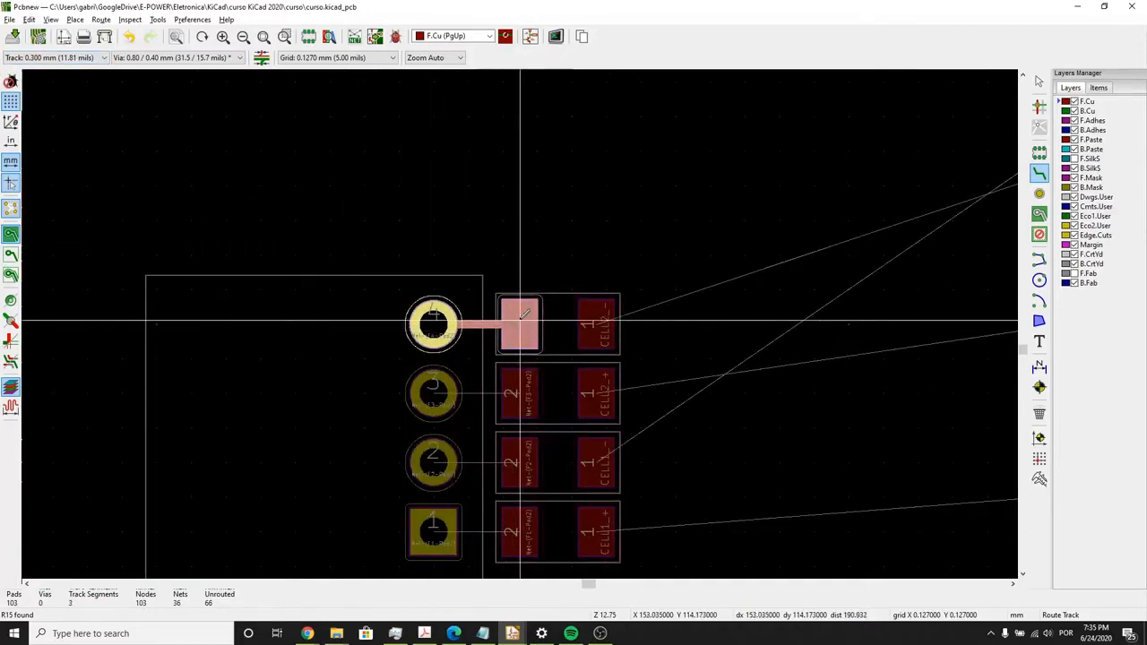
click(520, 324)
middle_drag(495, 369, 444, 257)
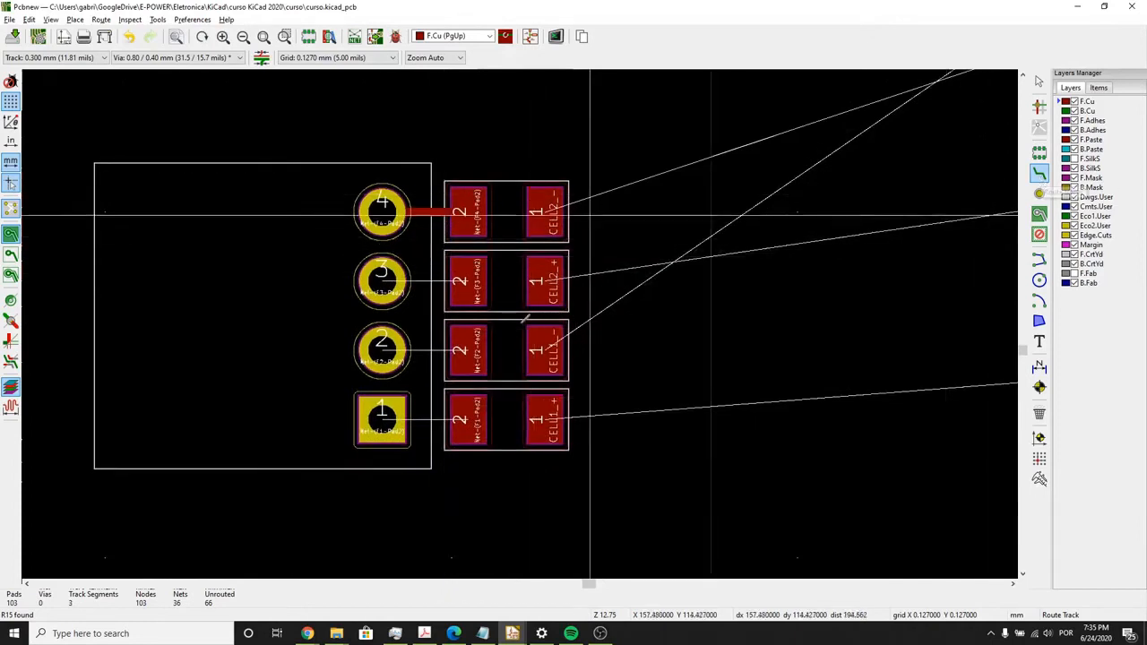
- Route a straight track from J1 pad 3 to pad 2 of fuse F3
scroll(588, 215, up, 5)
middle_drag(261, 376, 436, 273)
middle_drag(285, 358, 415, 273)
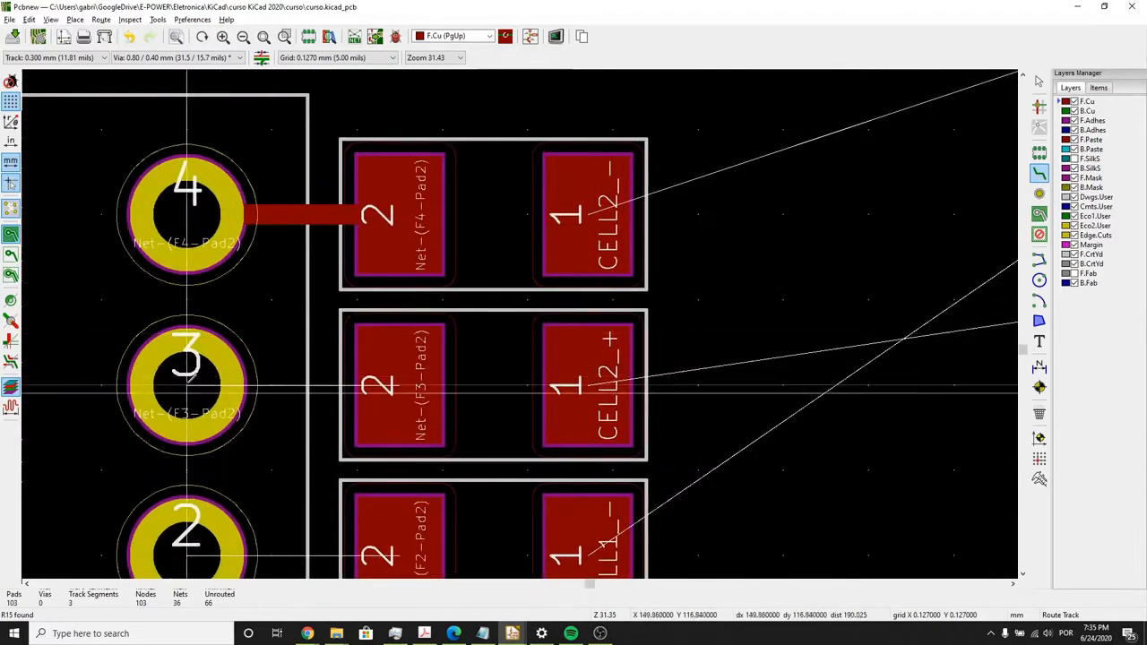
click(186, 386)
click(376, 386)
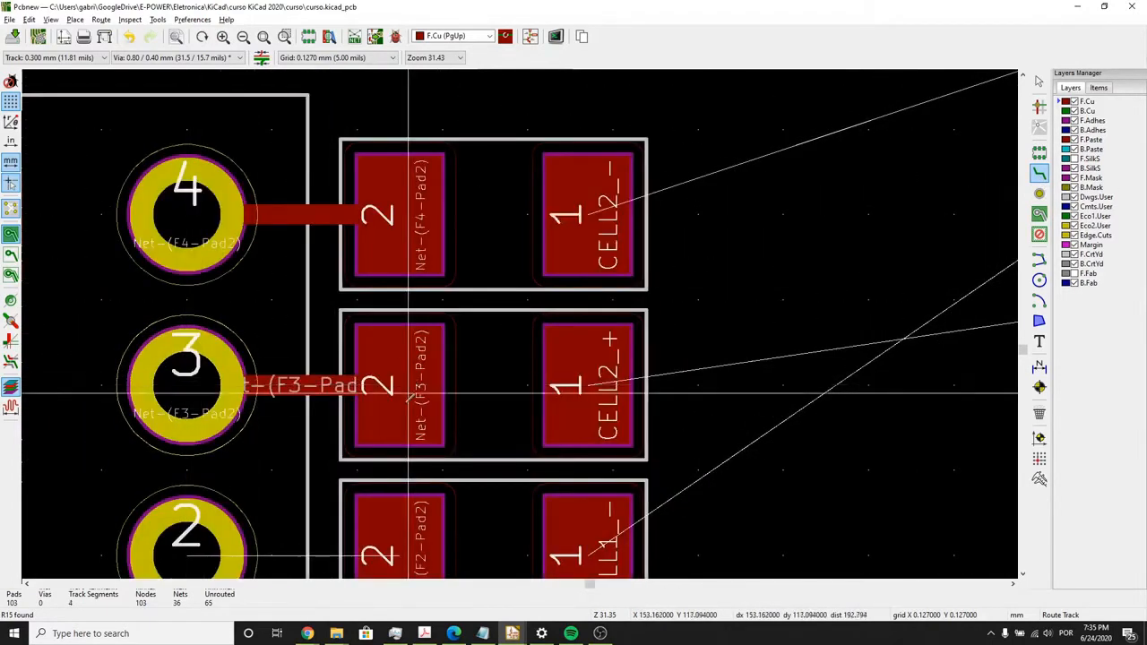
- Route straight tracks from J1 pad 2 to F2 pad 2 and from J1 pad 1 to F1 pad 2
scroll(379, 384, down, 2)
middle_drag(520, 325, 565, 161)
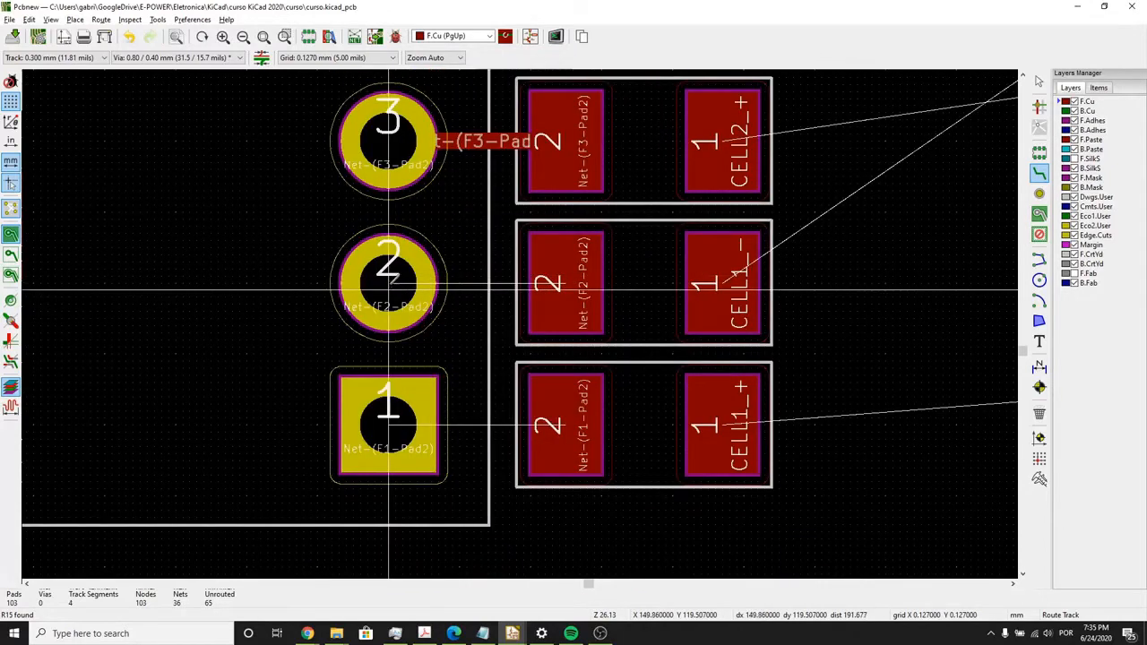
click(388, 283)
click(573, 283)
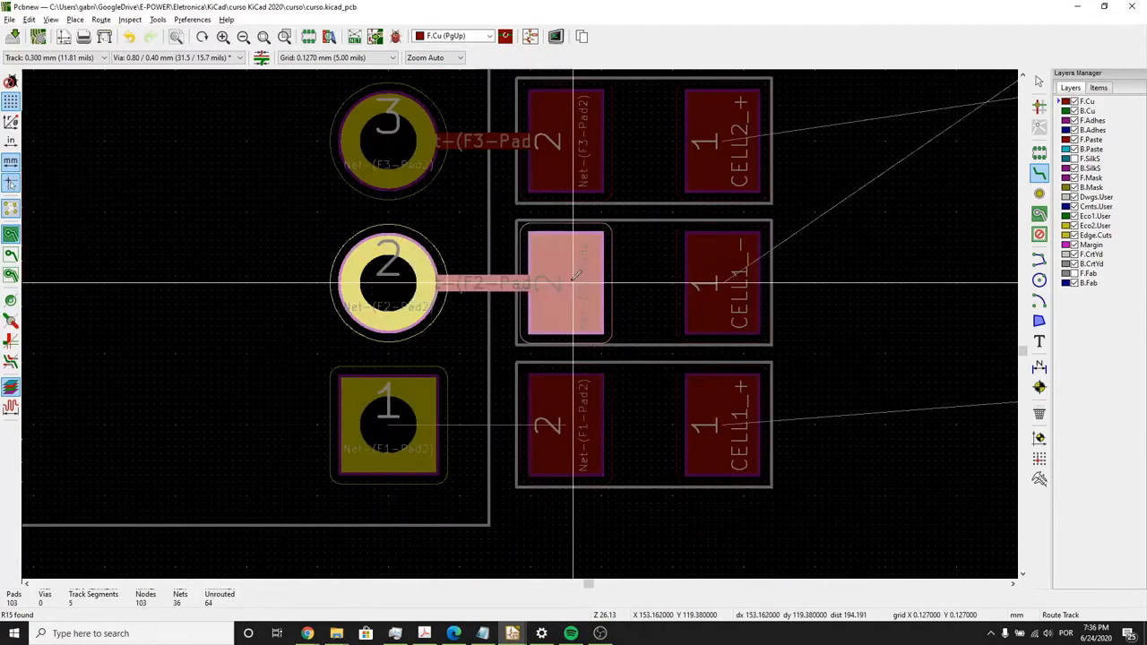
click(387, 424)
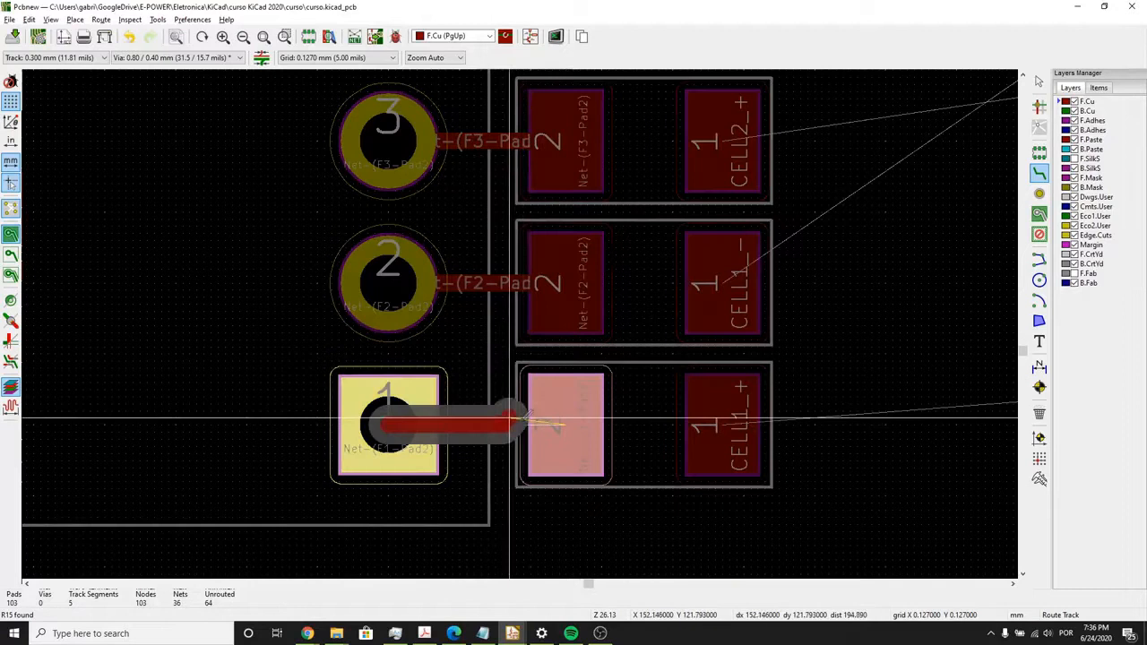
click(566, 425)
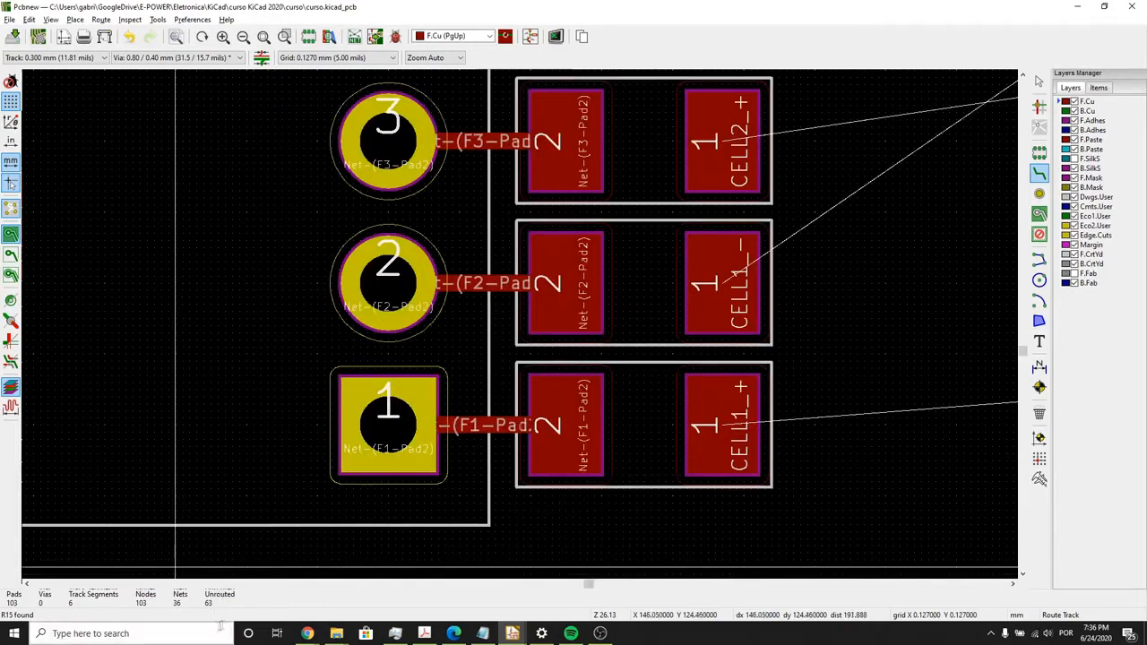
- Route the GND track from D9 pad 1 to pad 4 of connector J2
scroll(244, 566, down, 3)
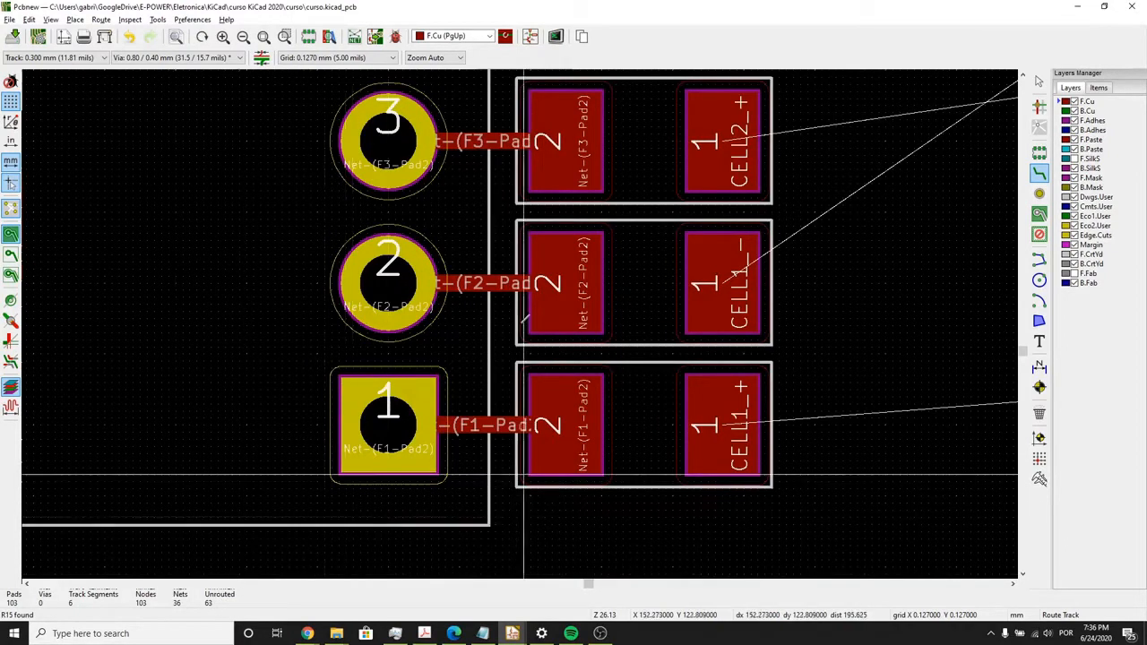
scroll(546, 373, up, 1)
scroll(856, 363, down, 2)
middle_drag(642, 403, 366, 401)
scroll(732, 363, up, 3)
scroll(606, 339, down, 4)
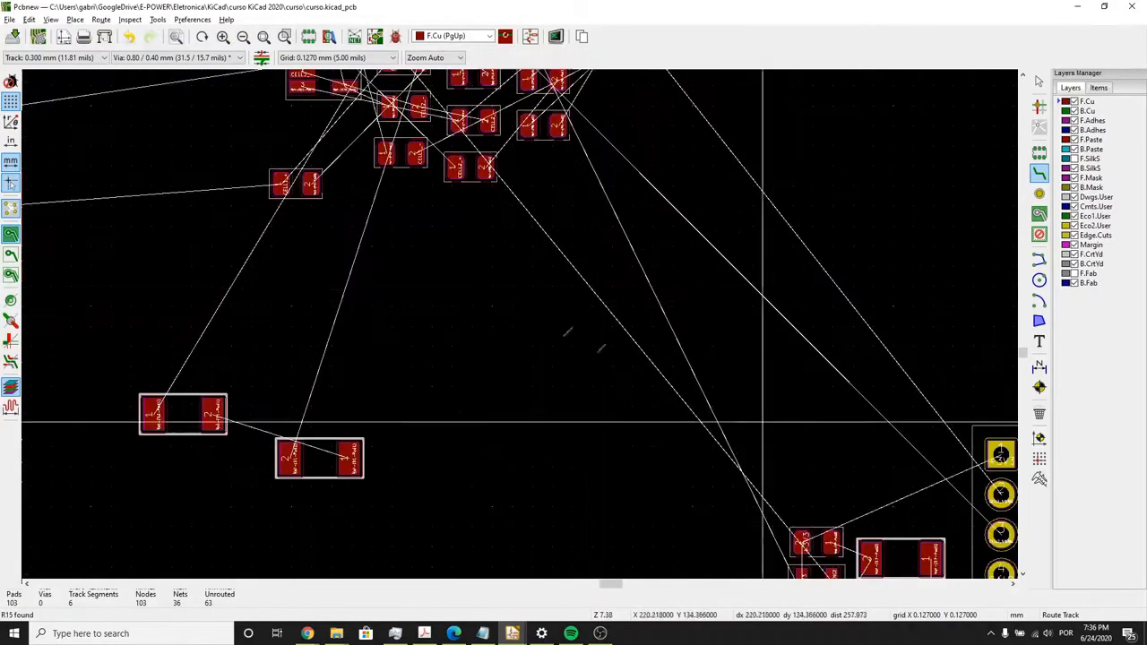
scroll(762, 287, up, 2)
scroll(397, 320, up, 1)
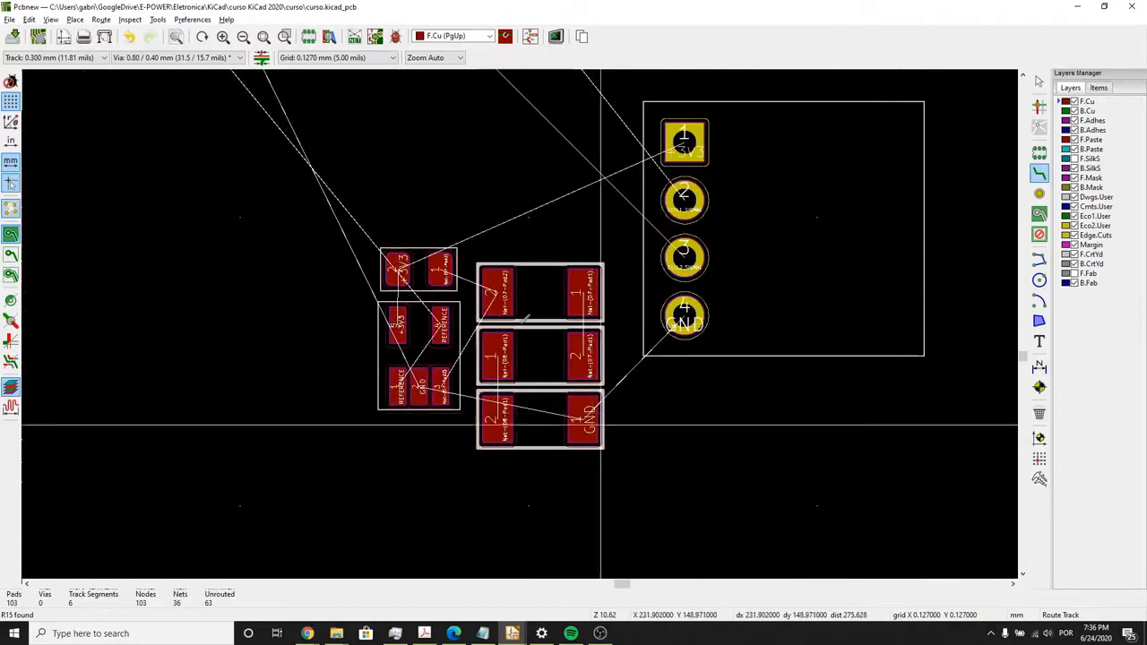
scroll(607, 416, up, 1)
click(494, 314)
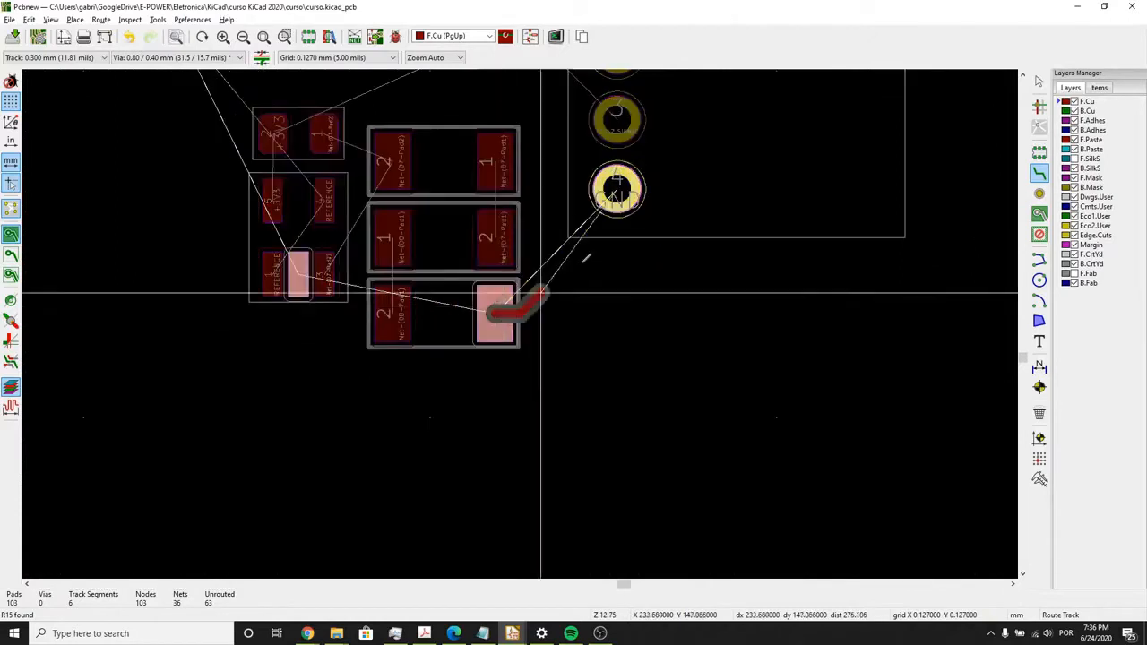
click(619, 188)
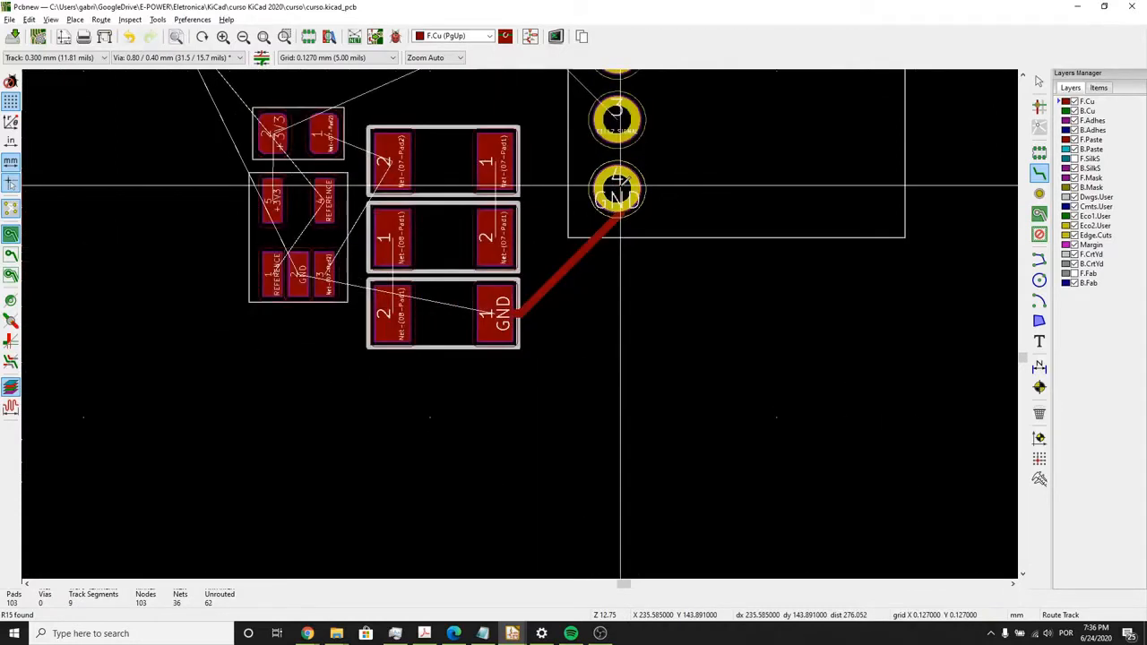
- Route D9 pad 2 to D8 pad 1, and D8 pad 2 to D7 pad 1, with straight vertical tracks
click(394, 312)
click(395, 242)
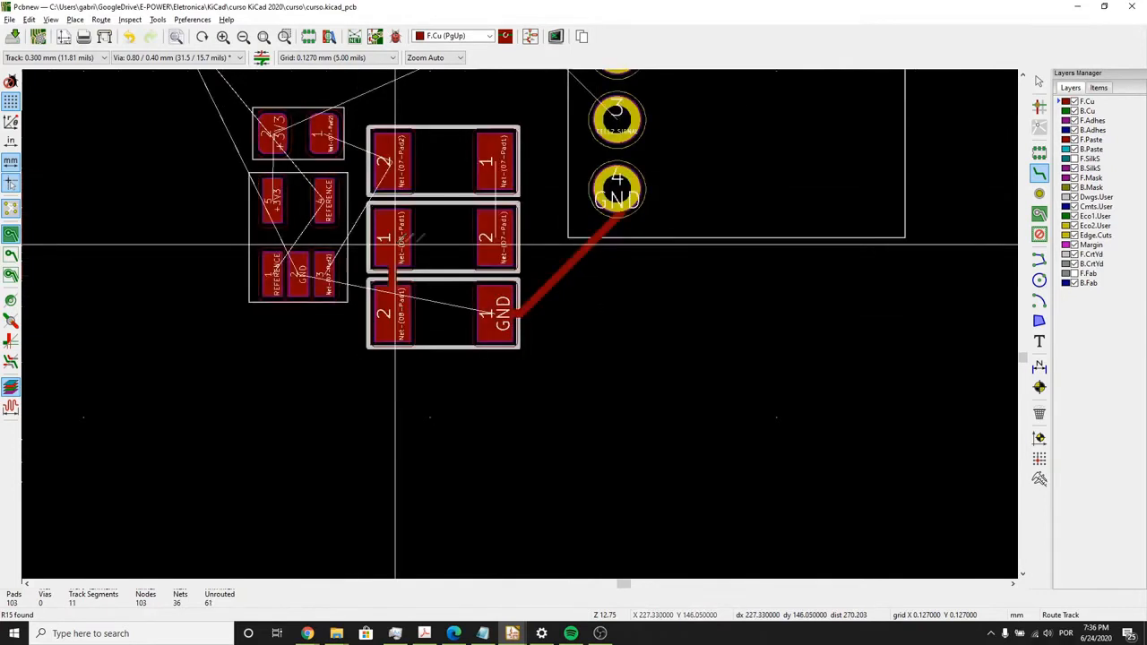
click(496, 240)
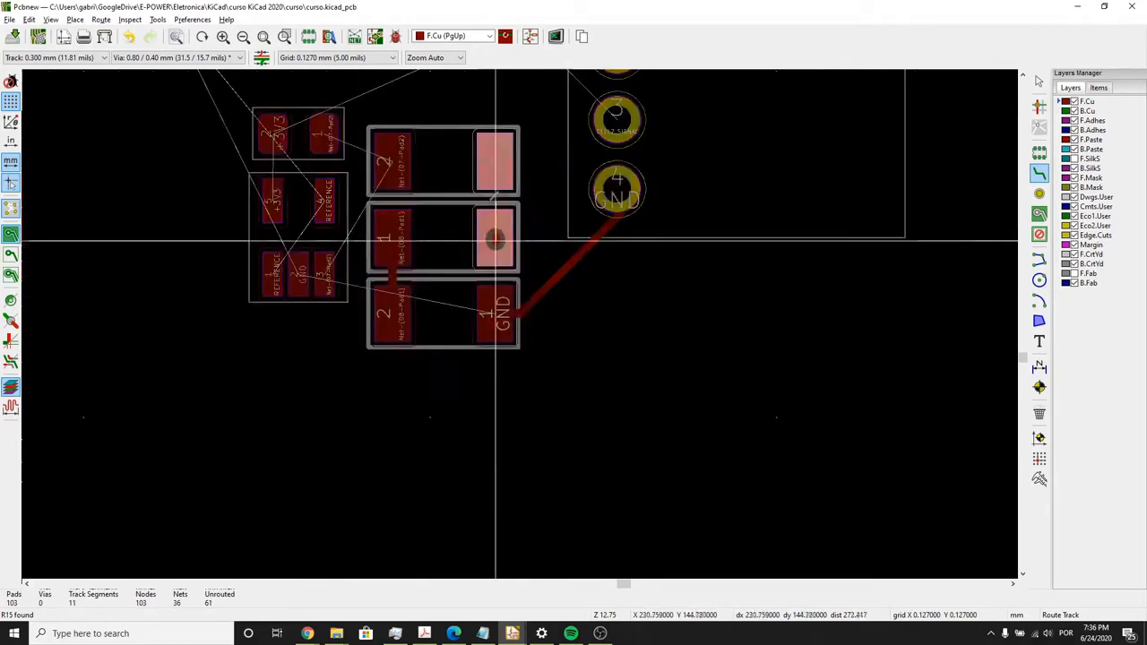
click(498, 160)
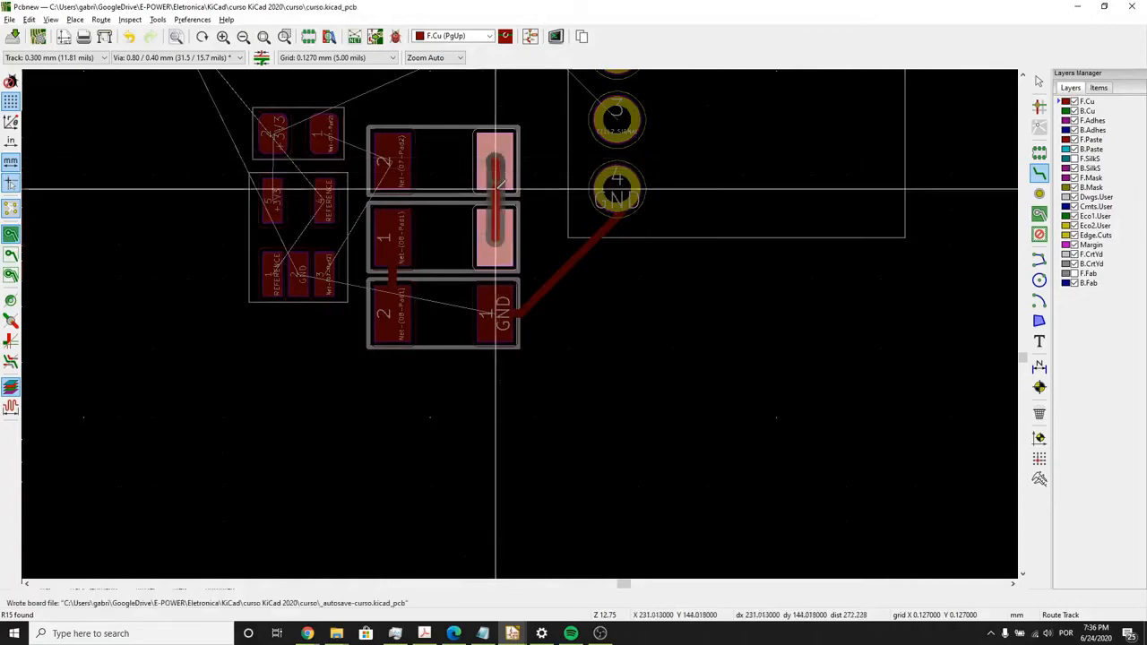
- Discard the pending track between the upper two diodes and reroute it straight down from D7 pad 1 to D8 pad 2
right_click(496, 188)
click(514, 200)
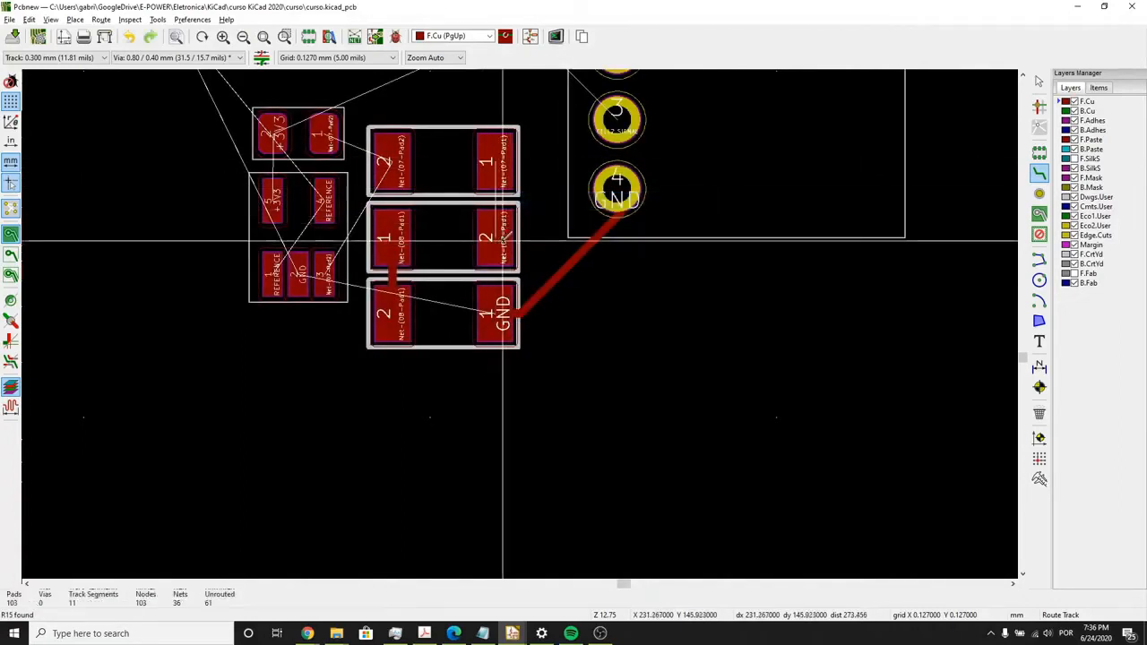
scroll(496, 243, up, 1)
click(497, 186)
click(515, 259)
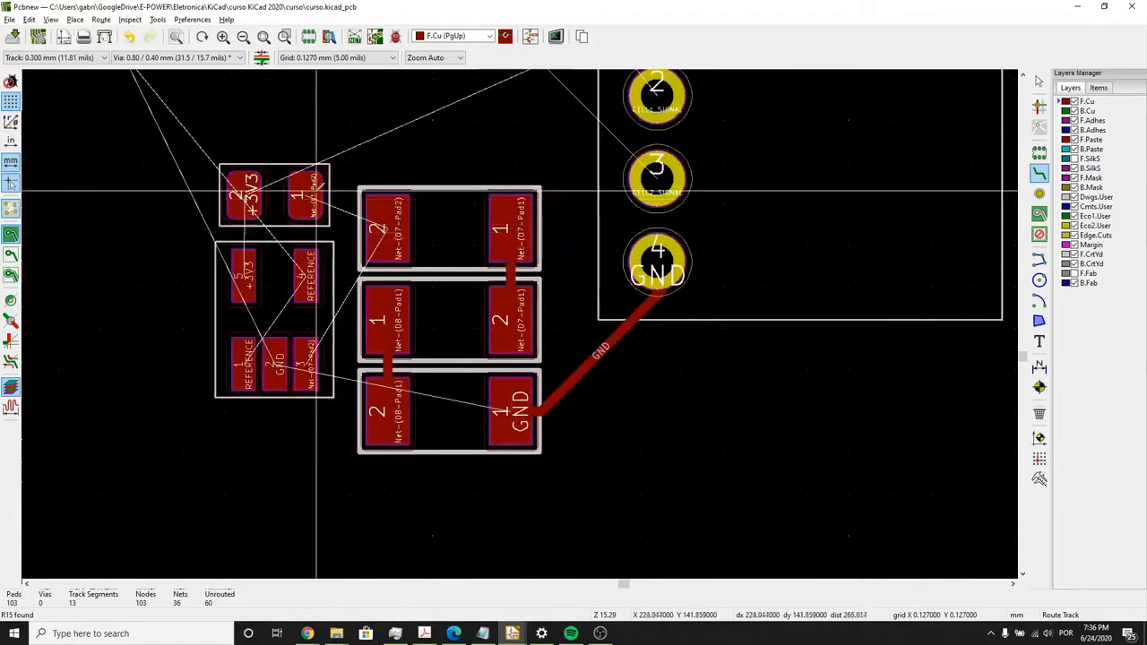
- Route tracks to D7 pad 2 from R15 pad 1 and from U4 pad 3
click(304, 195)
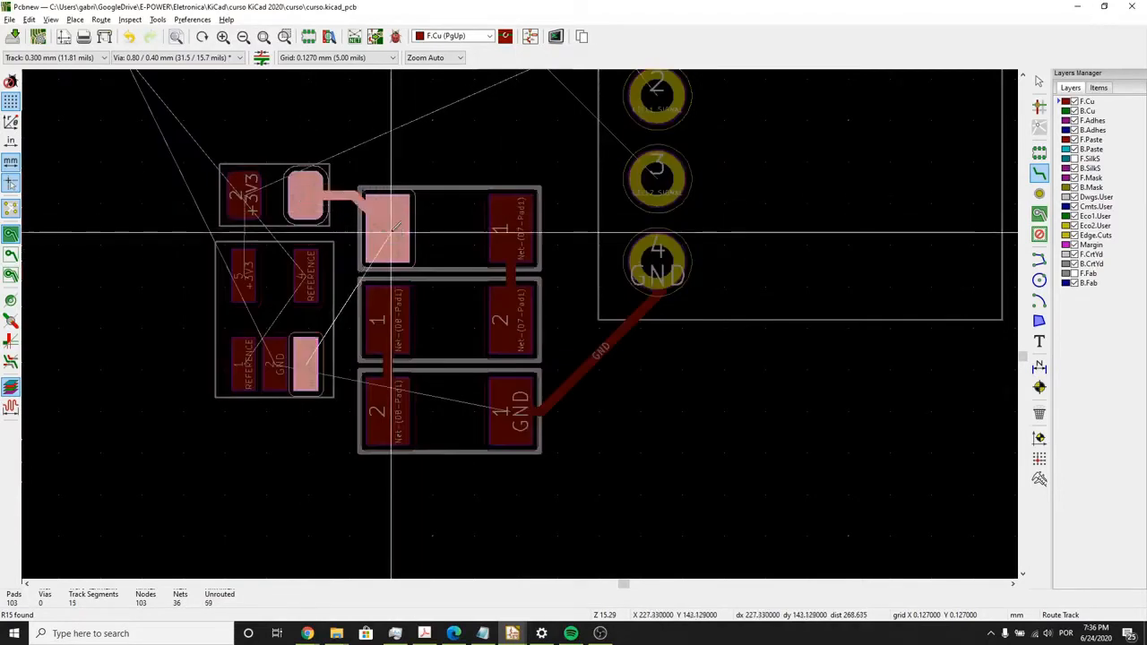
click(390, 233)
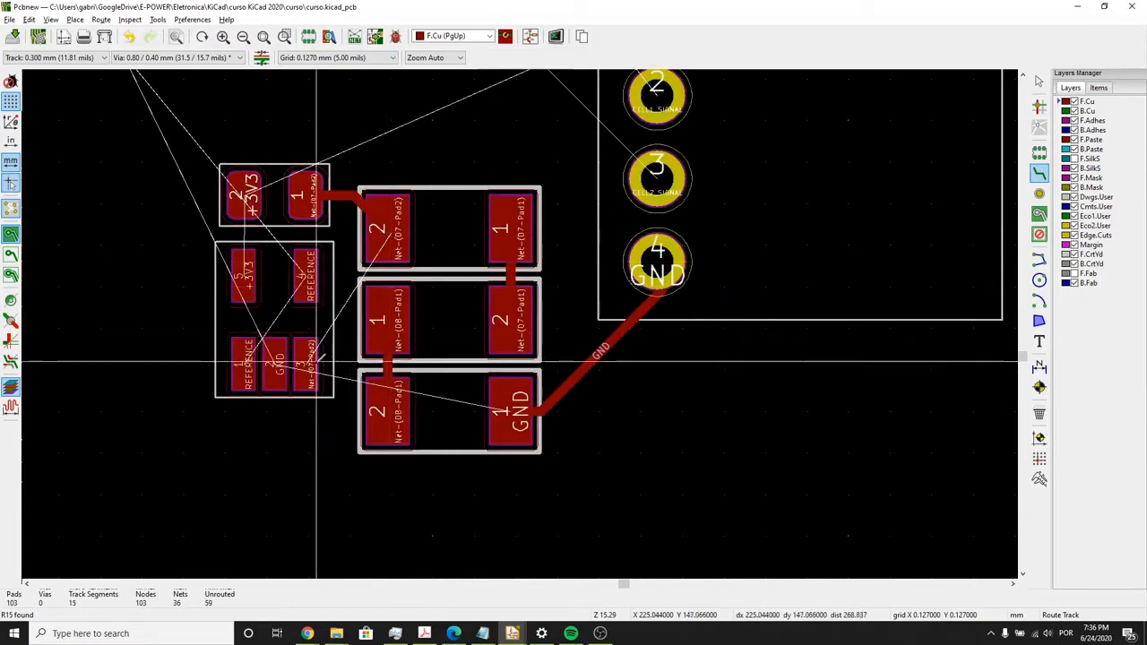
click(310, 349)
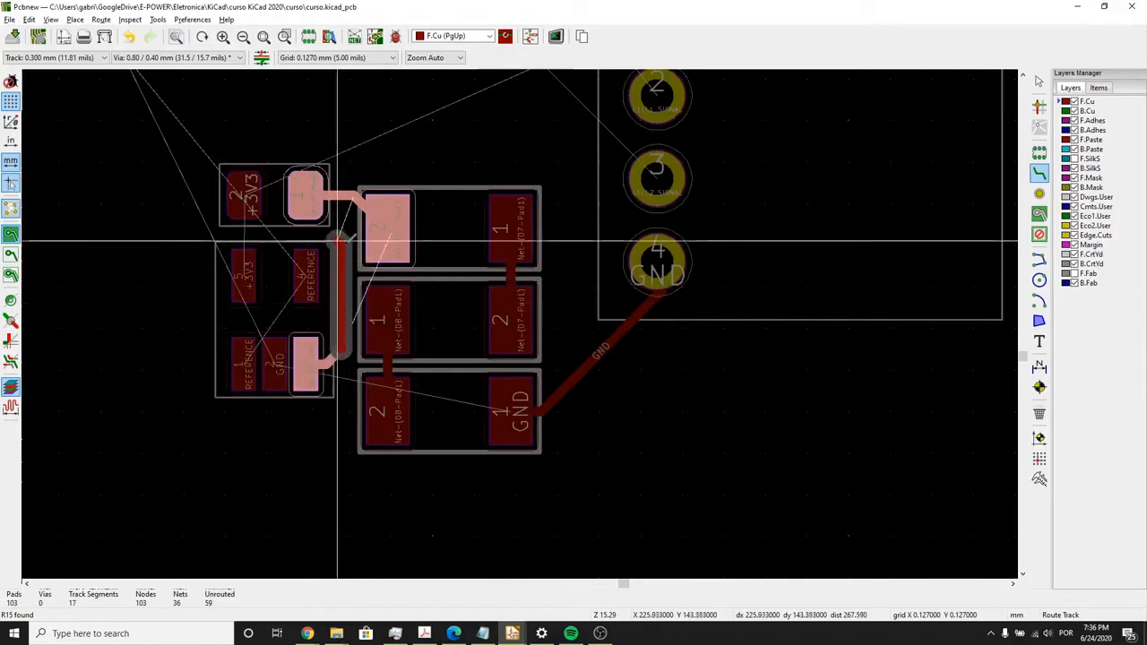
click(382, 235)
click(385, 235)
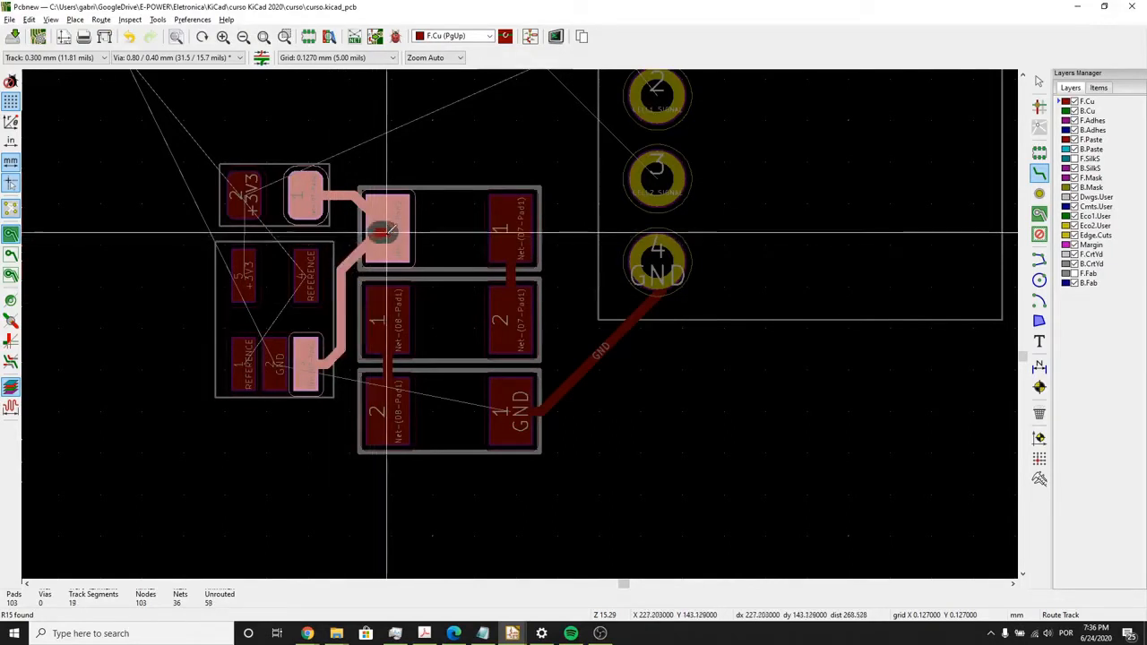
- Route the GND track from U4 pad 2 around below the diodes to D9 pad 1
click(279, 369)
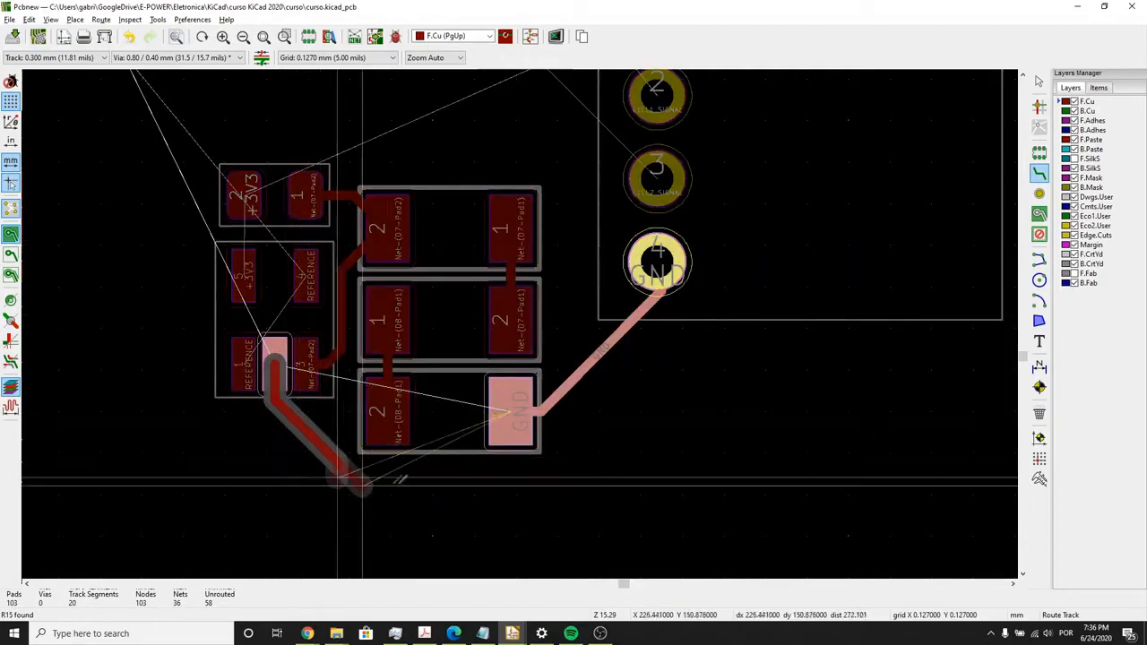
click(450, 466)
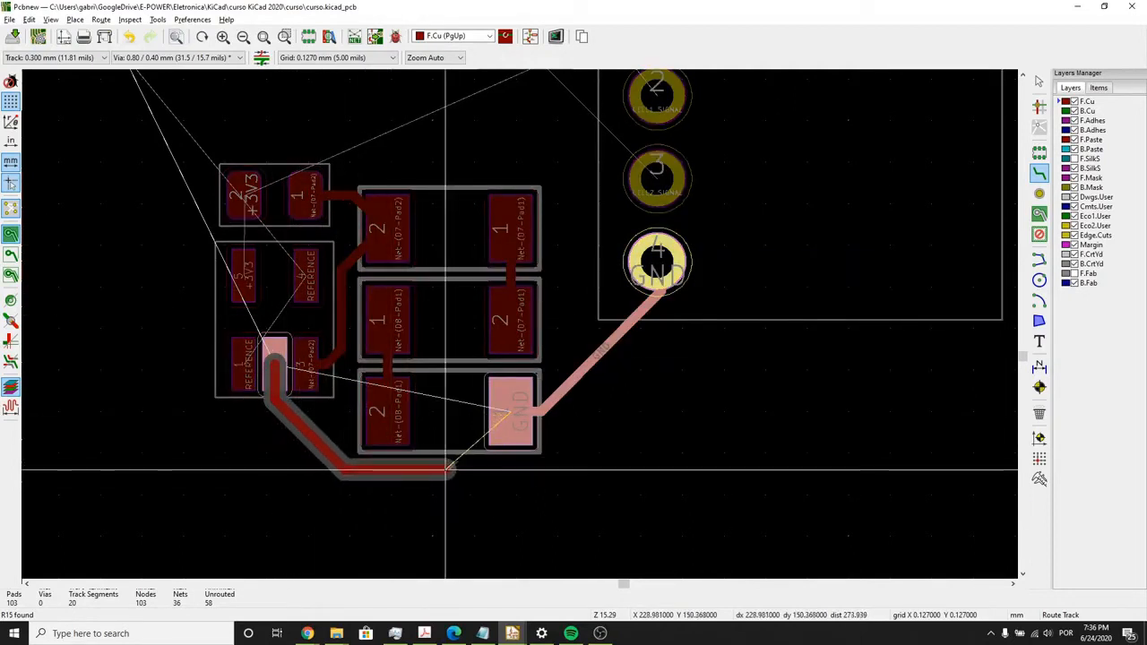
click(515, 417)
scroll(281, 359, up, 1)
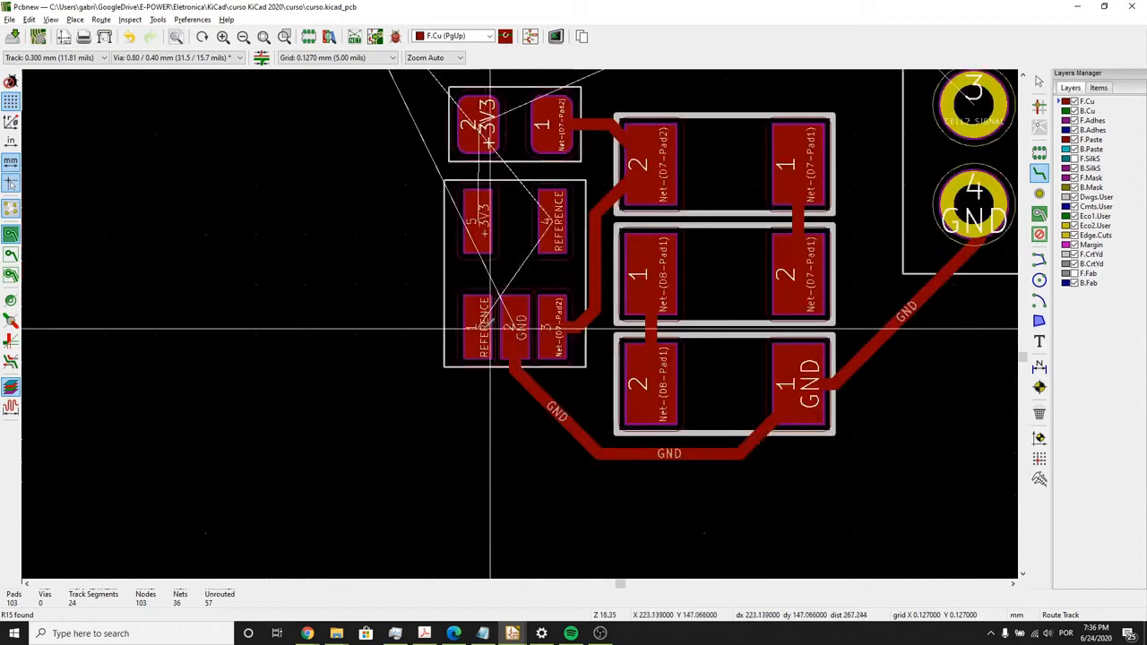
- Route the REFERENCE track from U4 pad 1 between the two pad rows to U4 pad 4
click(480, 331)
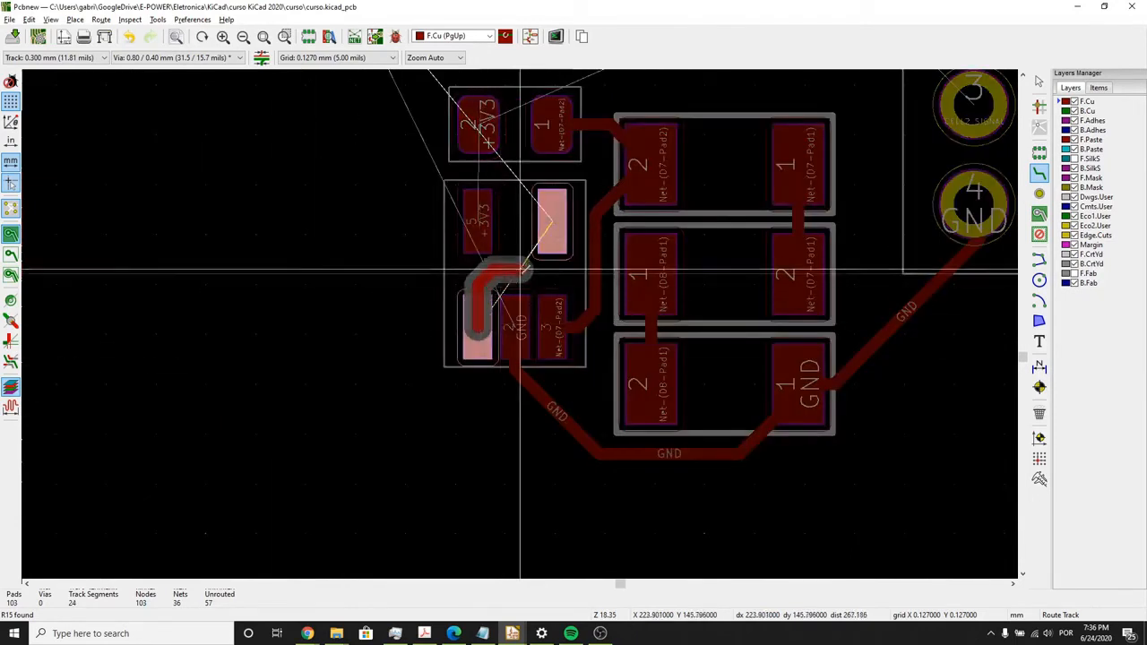
click(519, 274)
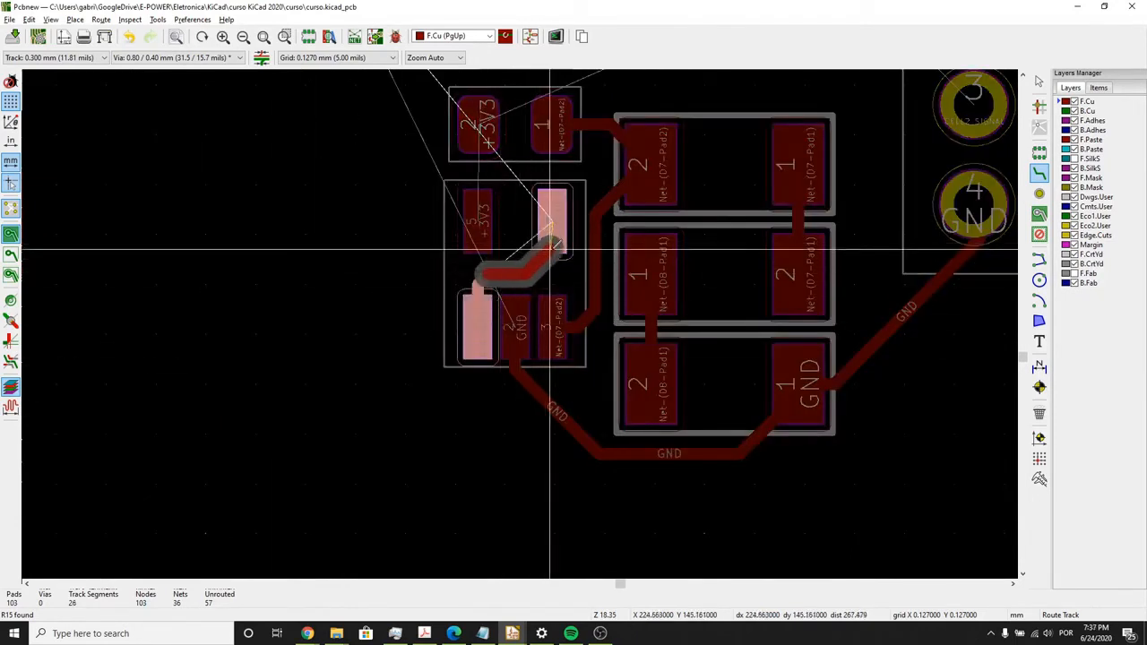
click(550, 248)
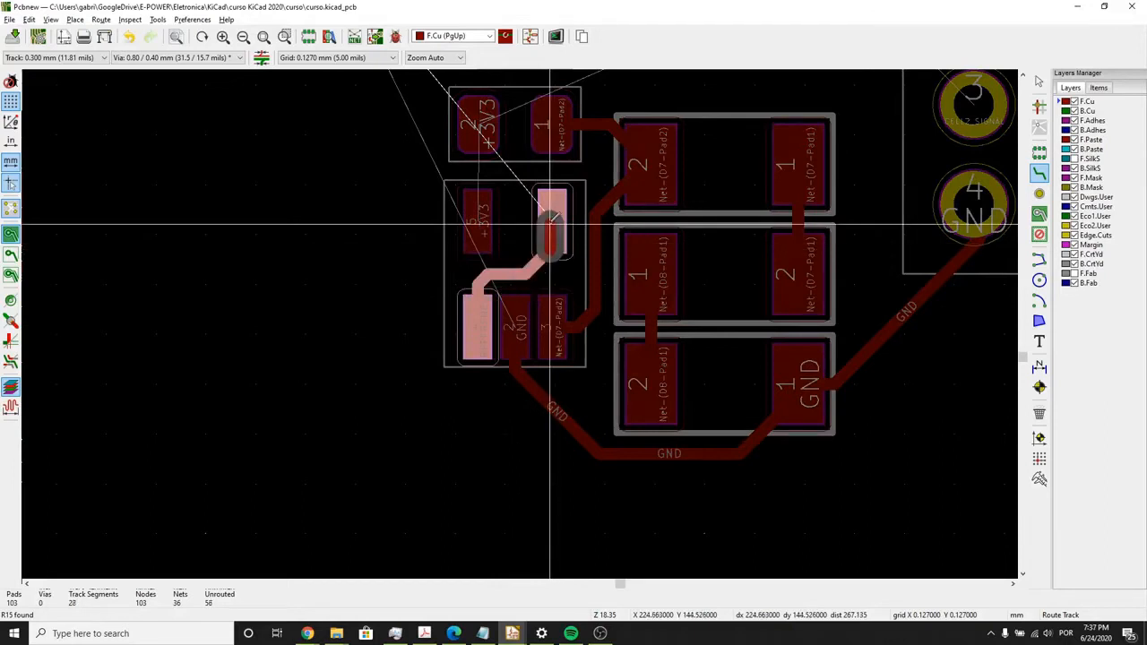
click(551, 224)
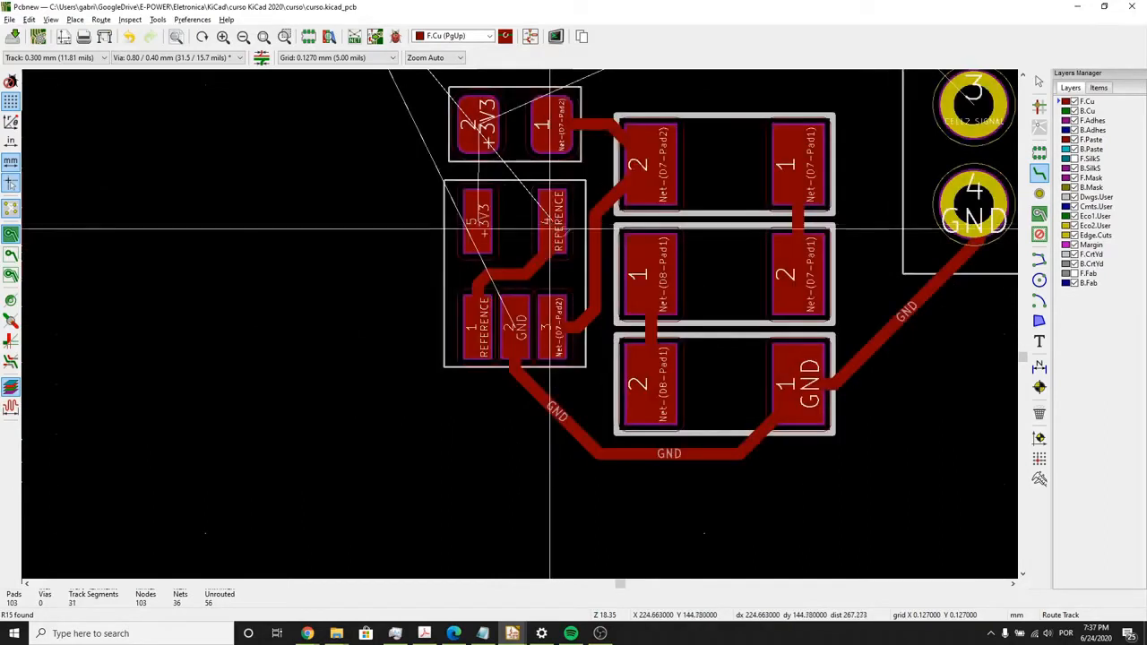
- Route the +3V3 track straight from U4 pad 5 to R15 pad 2
middle_drag(596, 238, 585, 283)
click(466, 267)
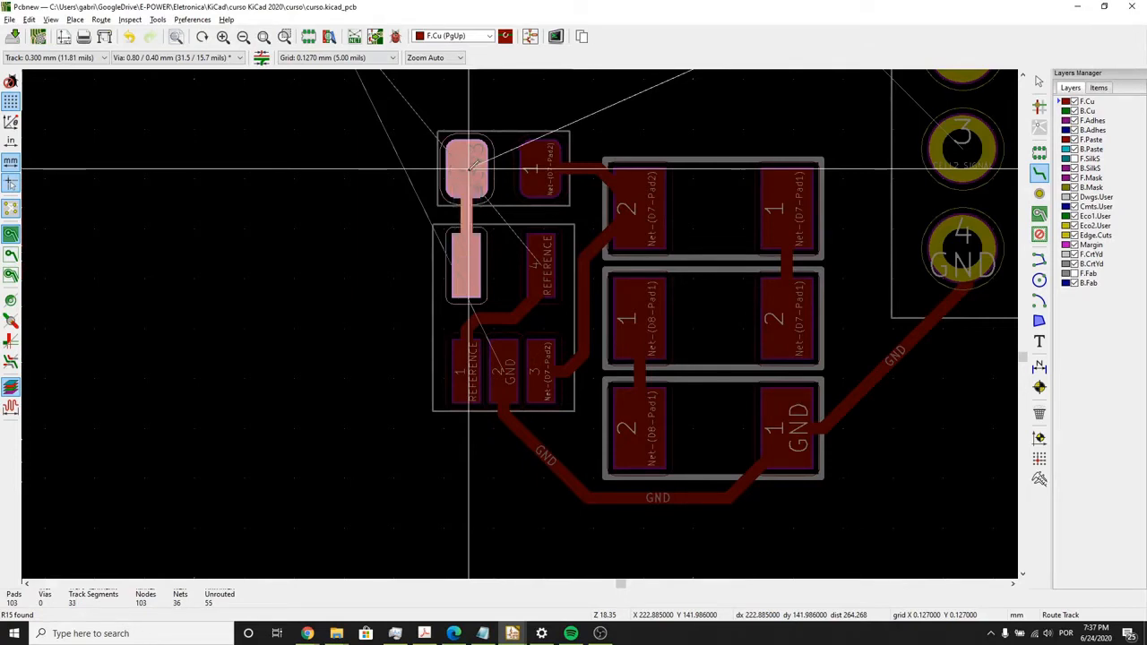
key(Escape)
- Stop routing tracks and place the PCB editor window side by side with the schematic editor
scroll(437, 298, down, 1)
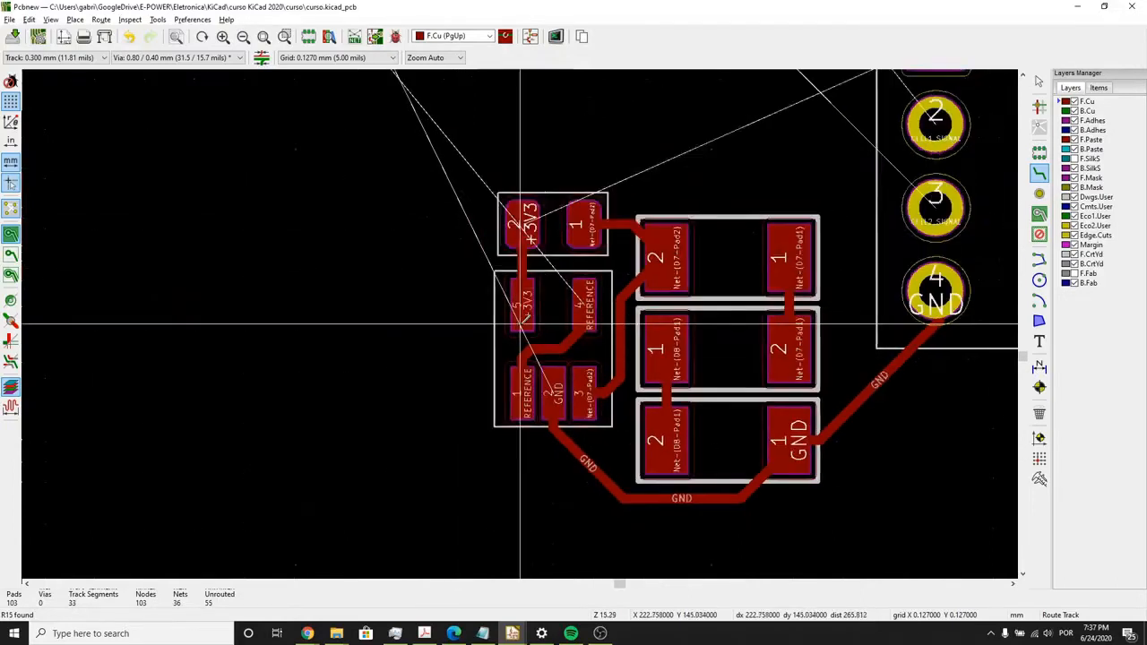
scroll(519, 325, down, 5)
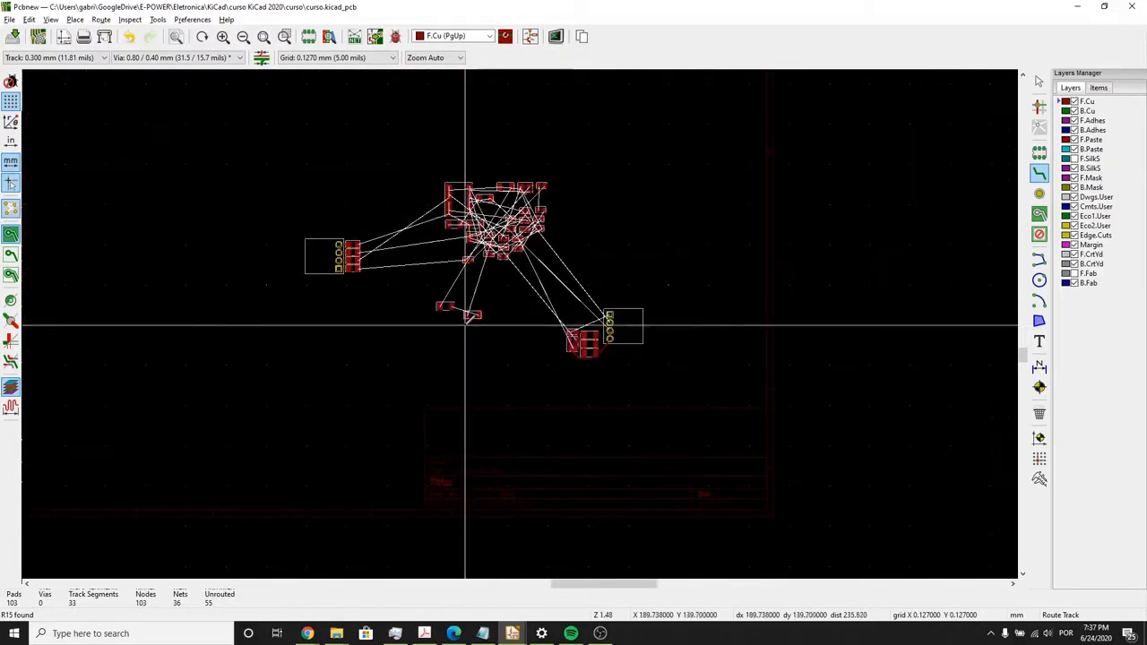
scroll(465, 325, up, 3)
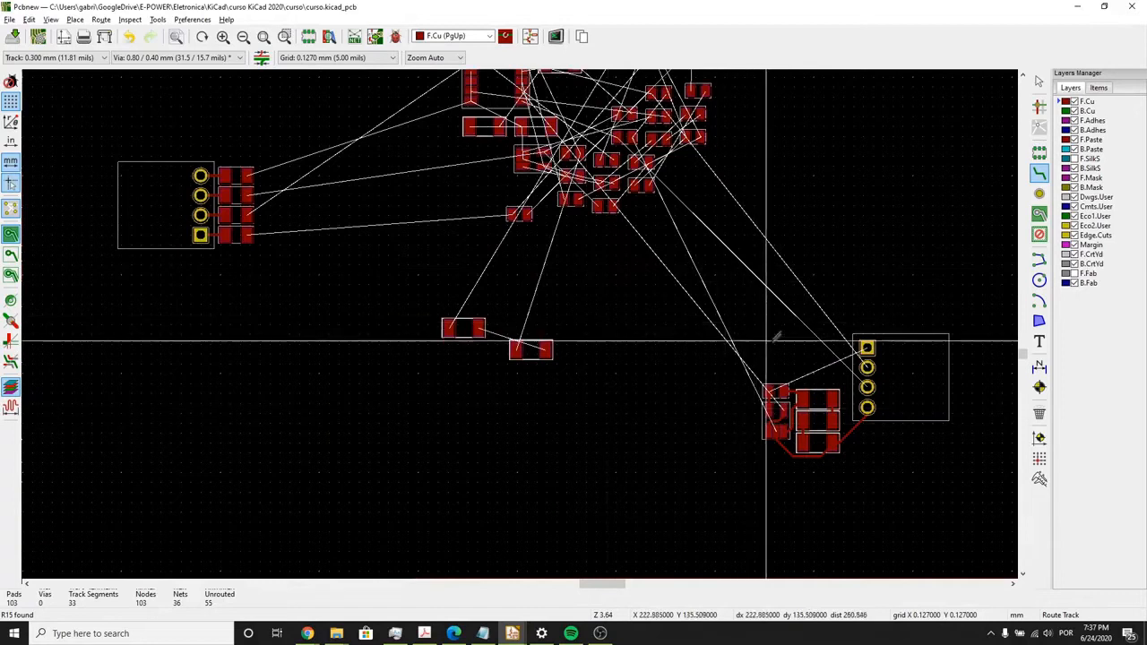
middle_drag(446, 232, 412, 354)
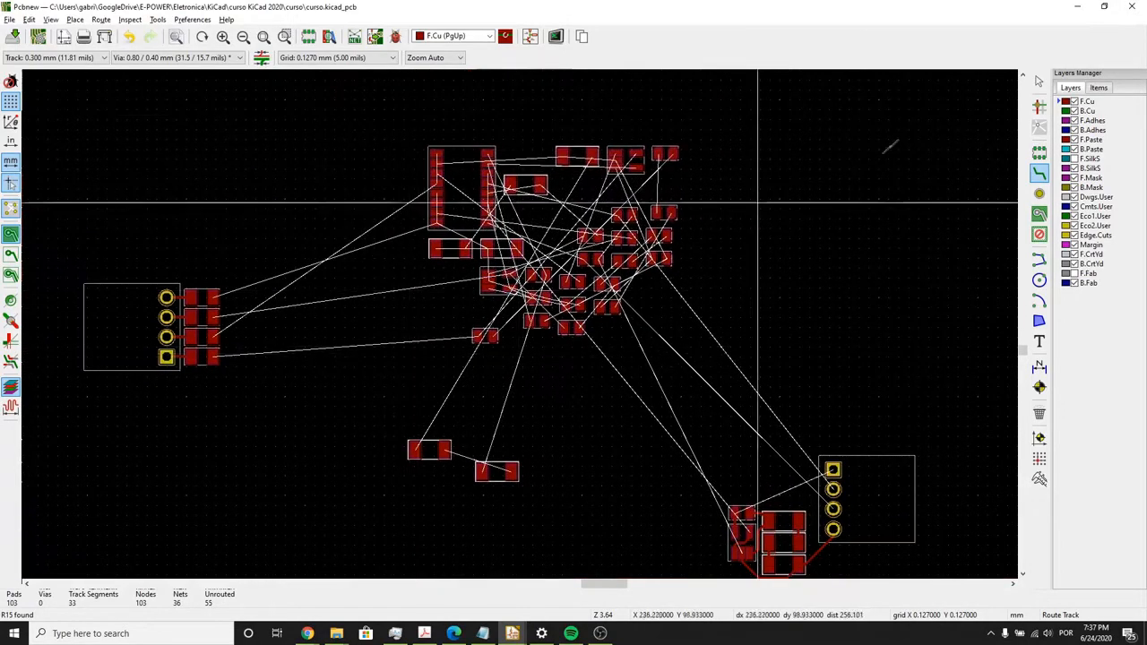
key(Escape)
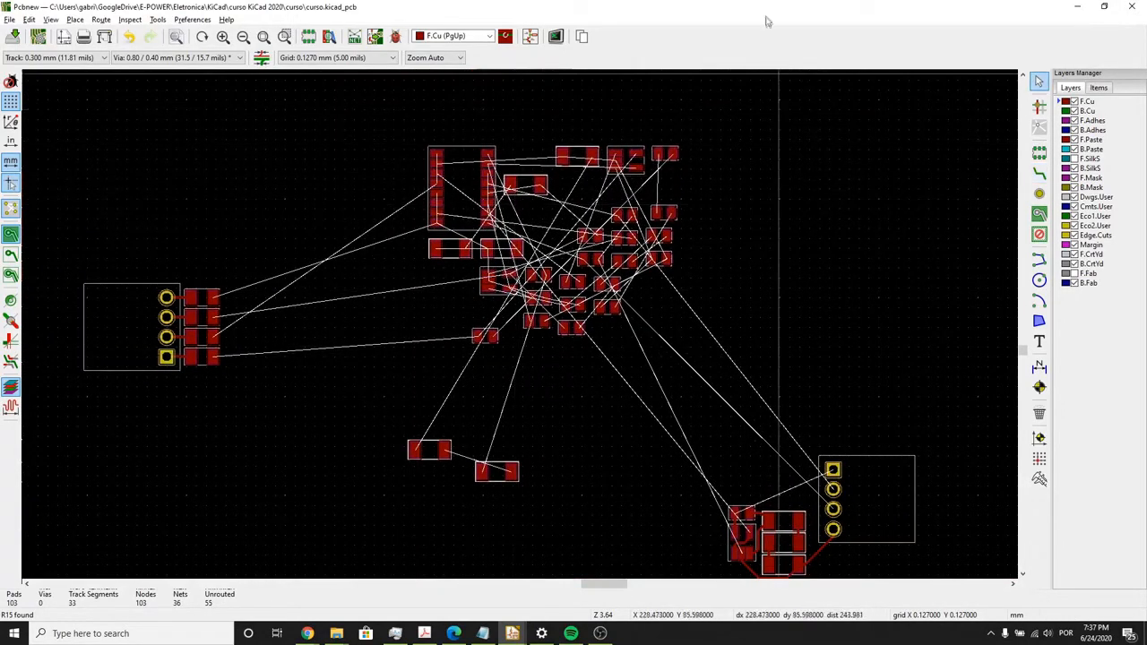
drag(647, 11, 0, 116)
- Select op-amp U1 in the schematic's CELL1 circuit to locate its footprint on the board
scroll(672, 338, down, 5)
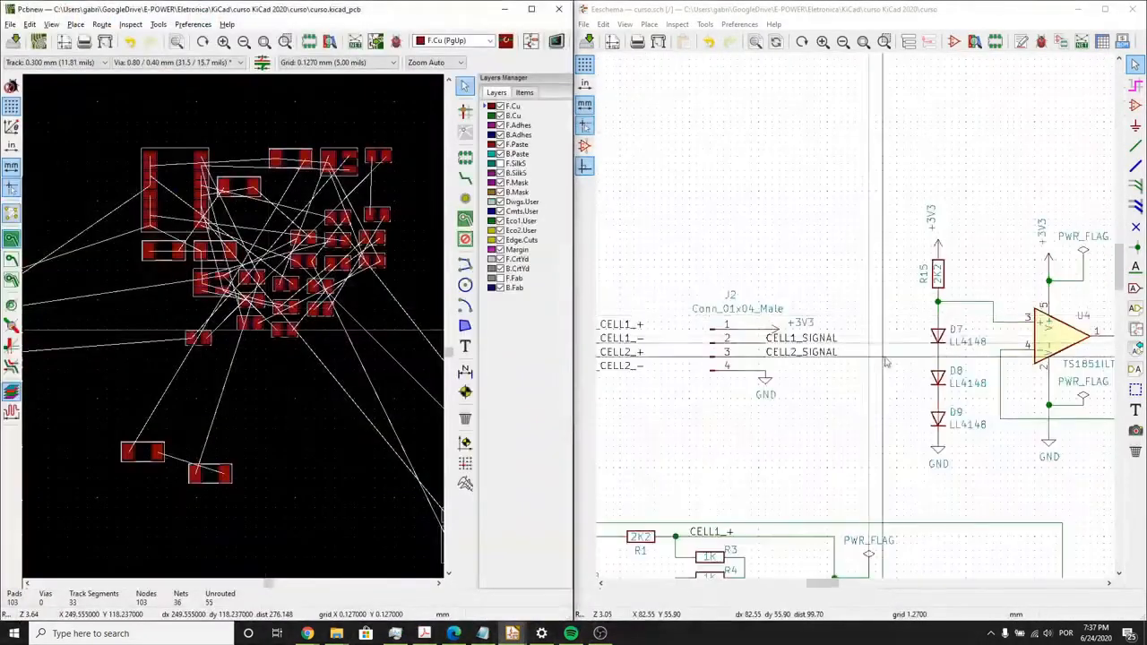
scroll(840, 356, up, 5)
scroll(846, 345, down, 4)
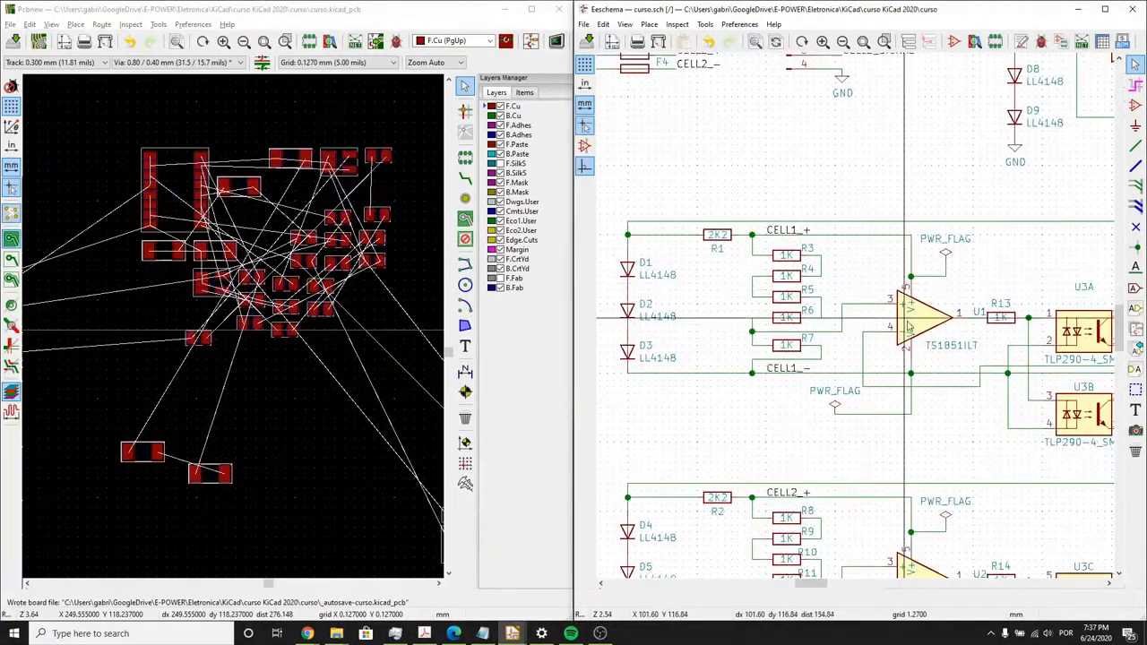
click(905, 331)
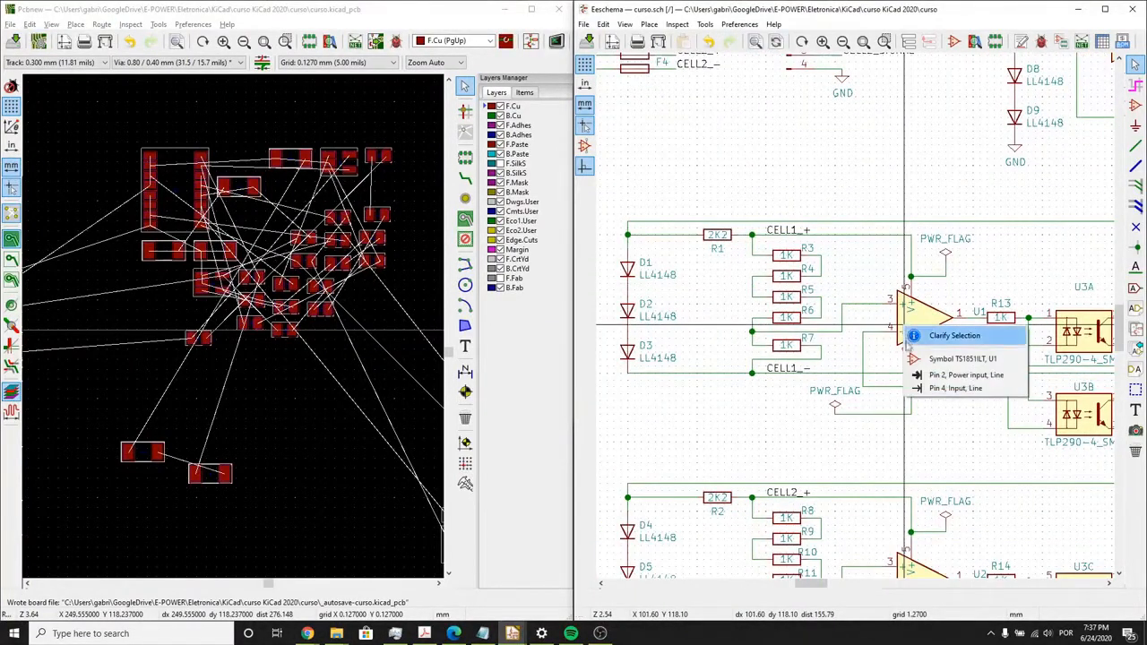
click(1004, 350)
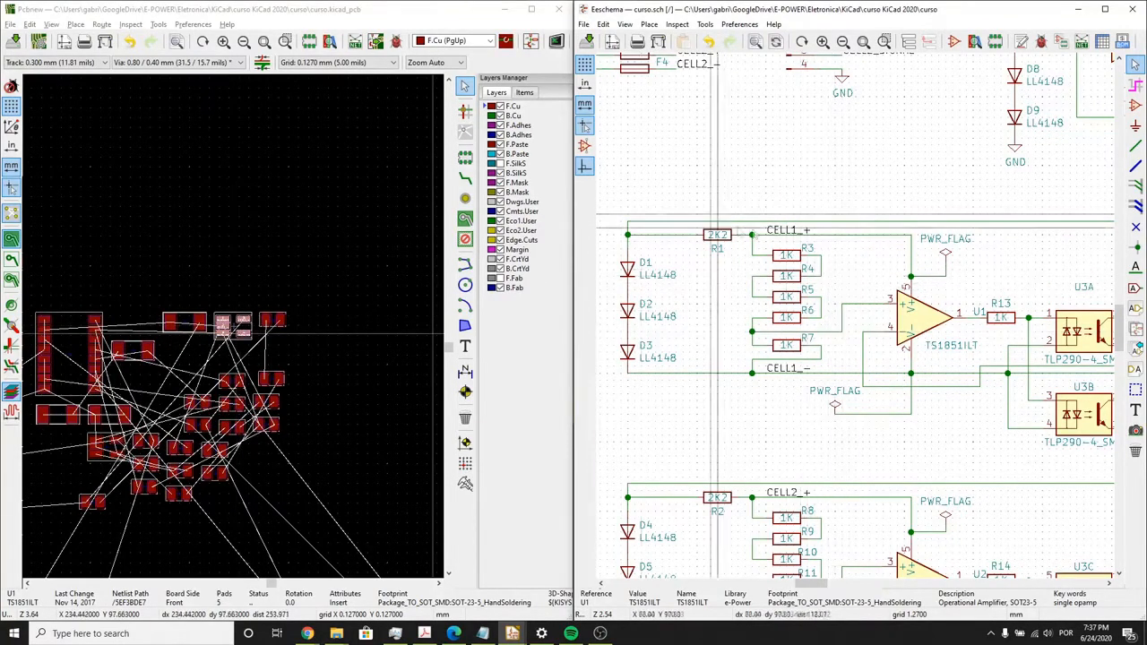
- Select R3 in the schematic and move its footprint to the empty area beside the two separate diodes
click(787, 260)
scroll(160, 337, up, 5)
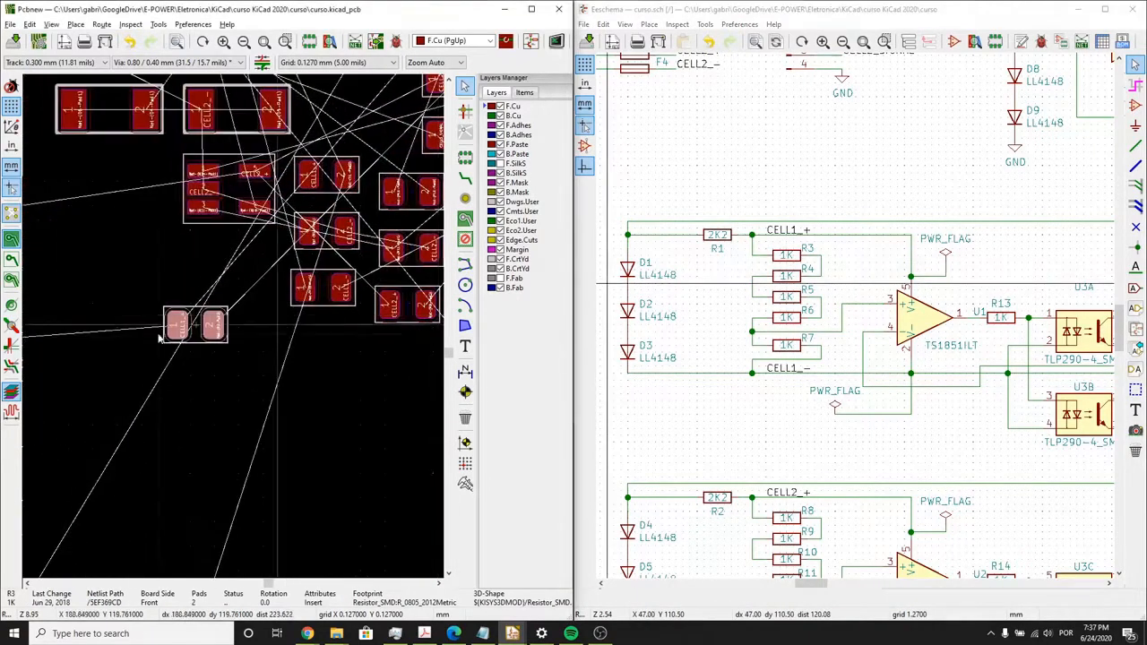
click(194, 333)
scroll(194, 334, down, 4)
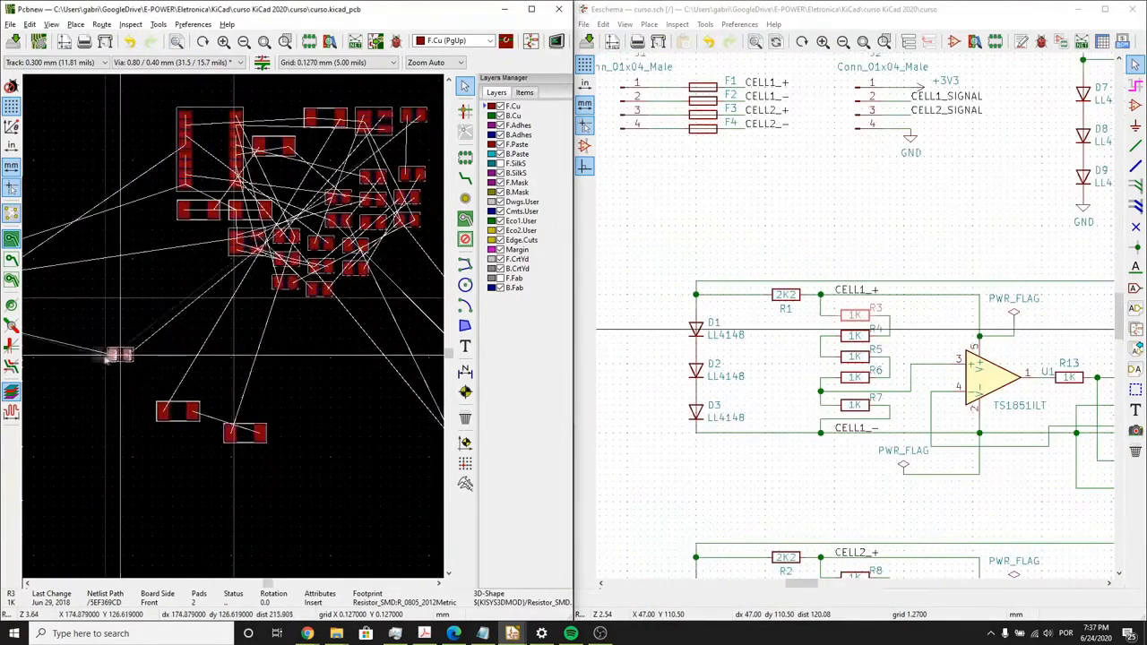
- Select R4 in the schematic and move its footprint directly below R3, aligned with it
click(854, 343)
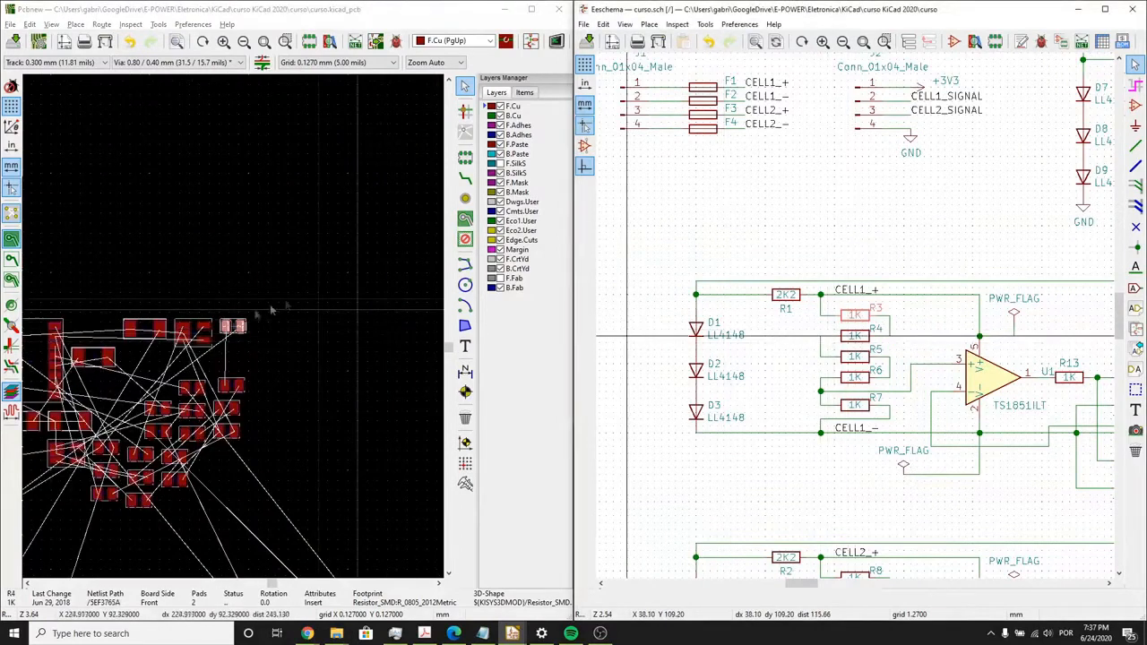
click(234, 327)
scroll(235, 330, up, 4)
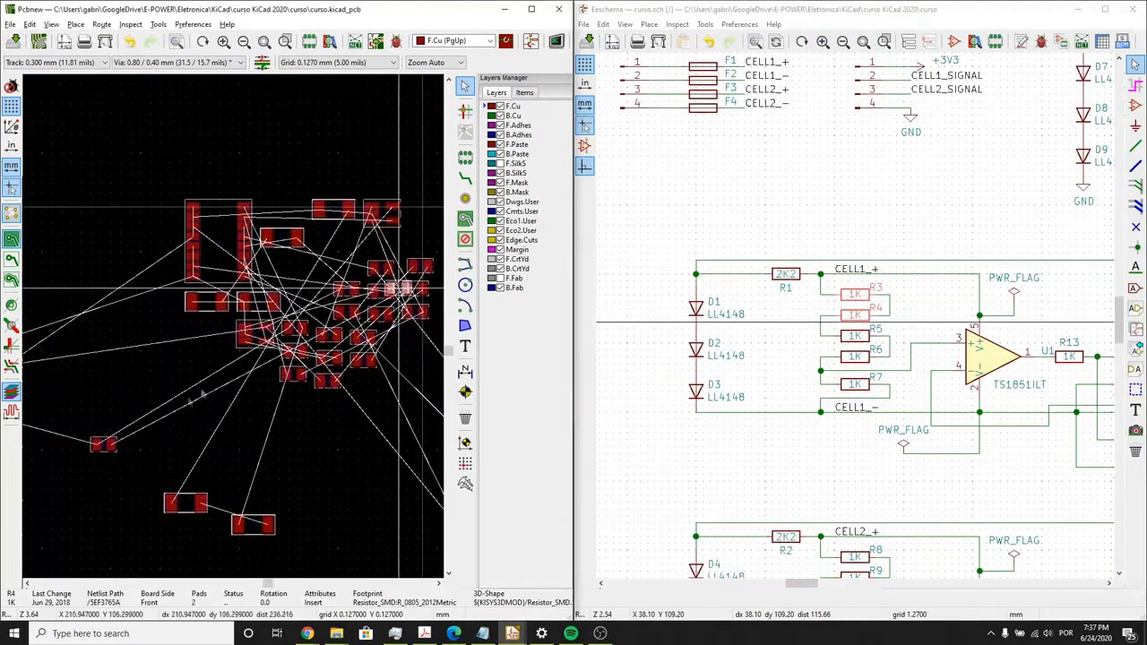
scroll(235, 332, up, 5)
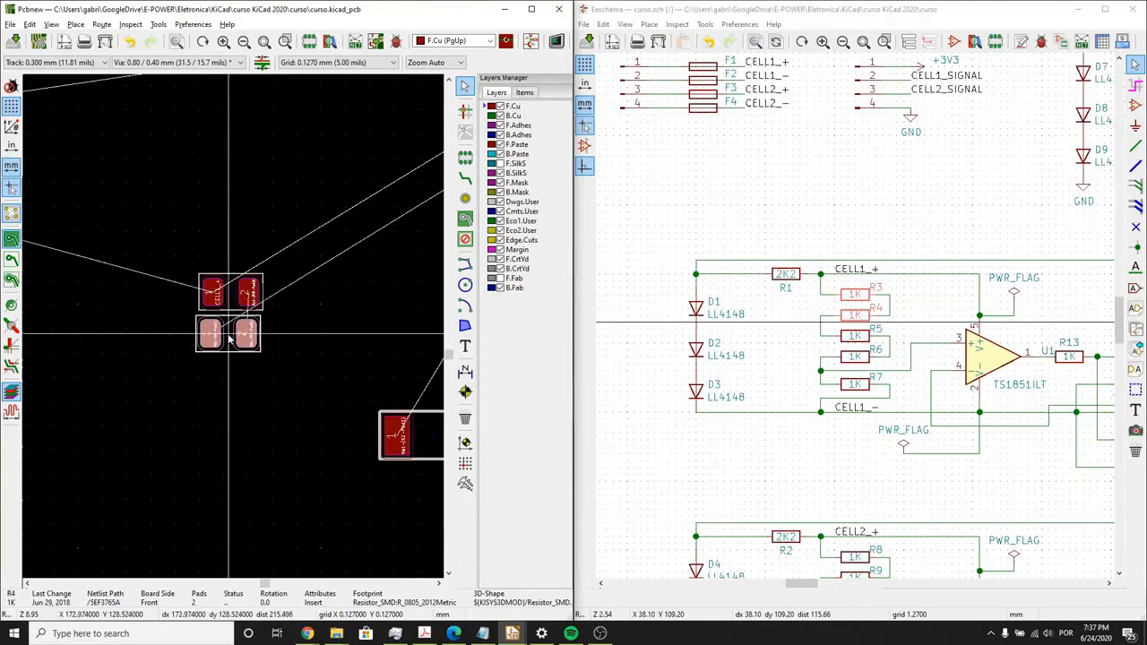
scroll(233, 333, up, 4)
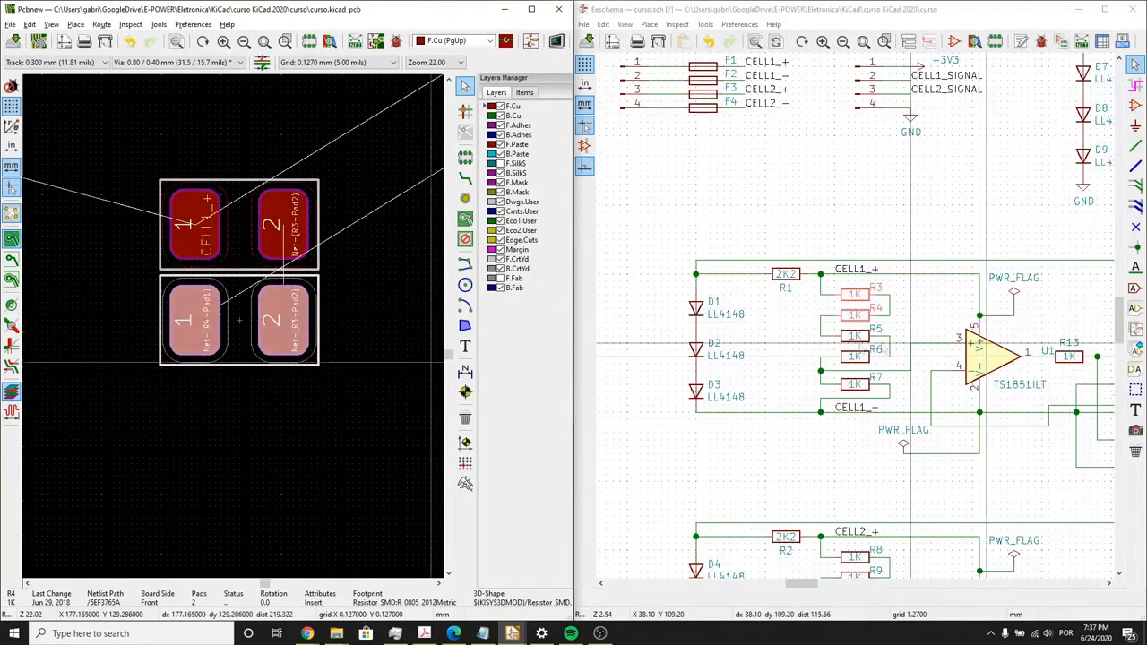
- Select R5 in the schematic and move its footprint directly below R4 in the resistor column
click(849, 341)
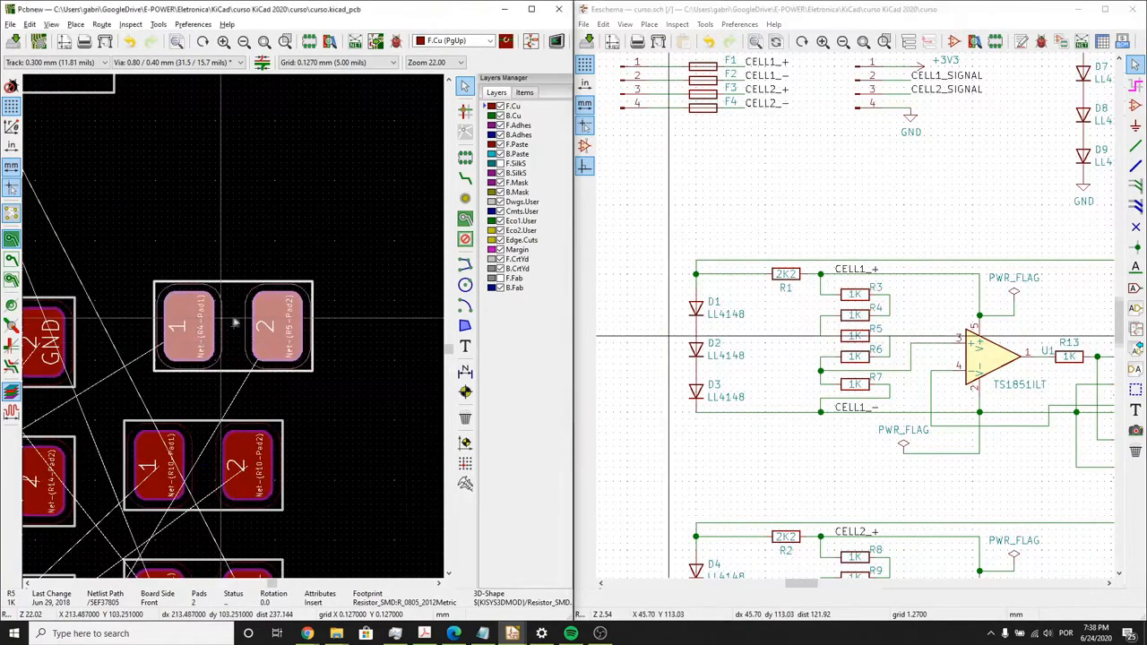
key(m)
scroll(236, 325, down, 8)
scroll(315, 325, up, 6)
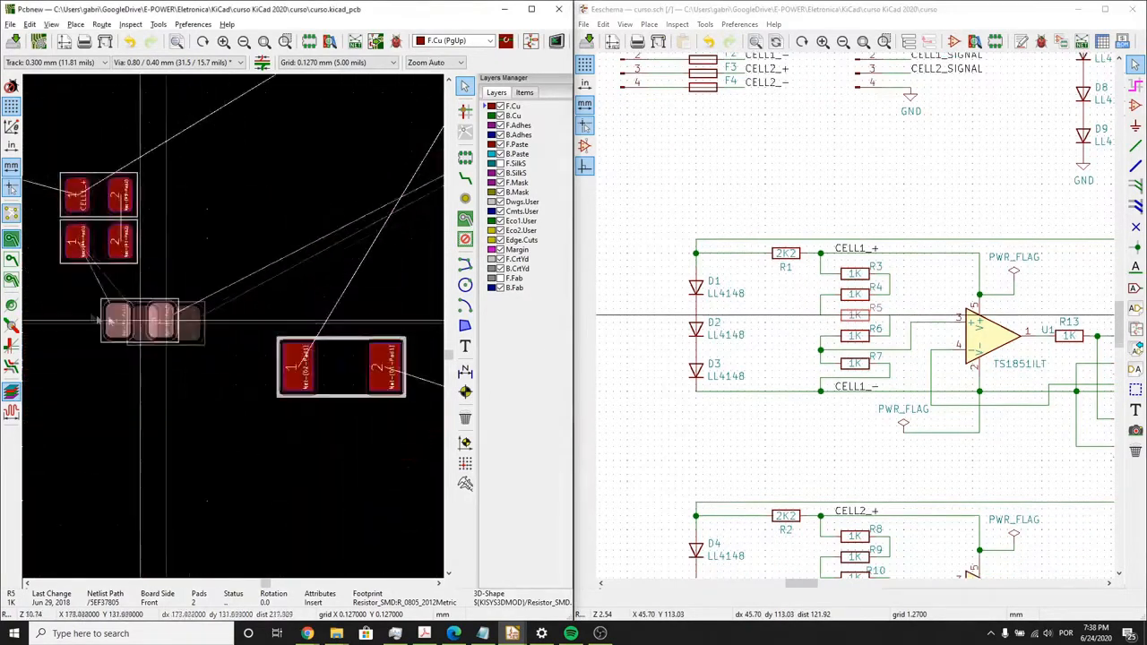
click(102, 296)
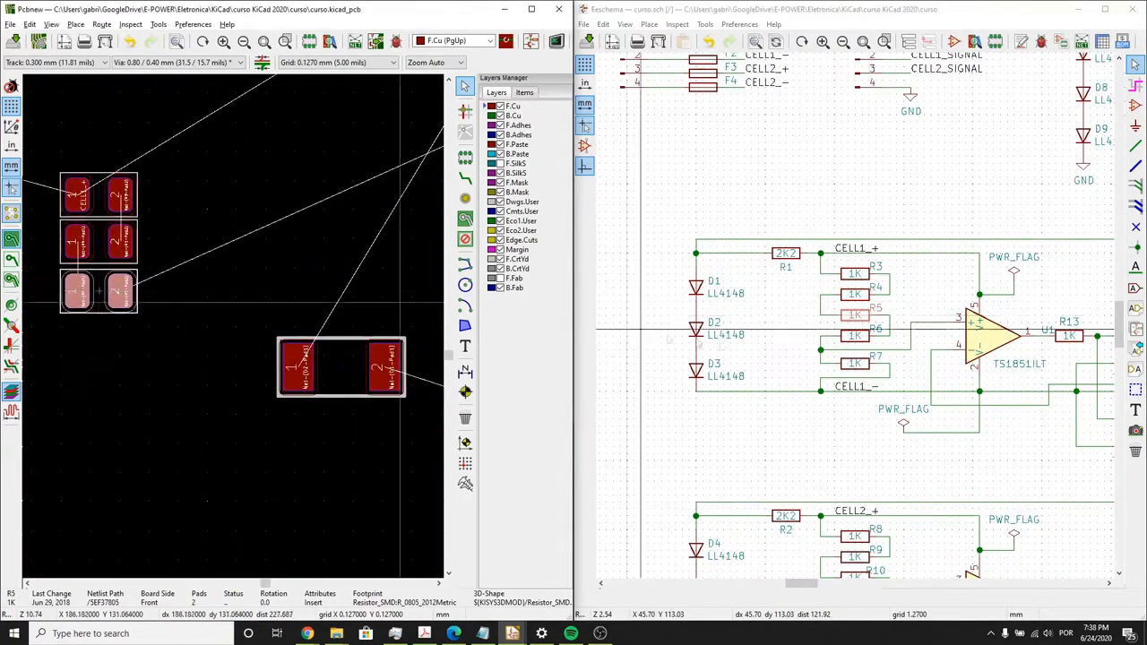
- Select symbol R6 in the schematic and move its footprint directly below R5 in the resistor column
click(870, 342)
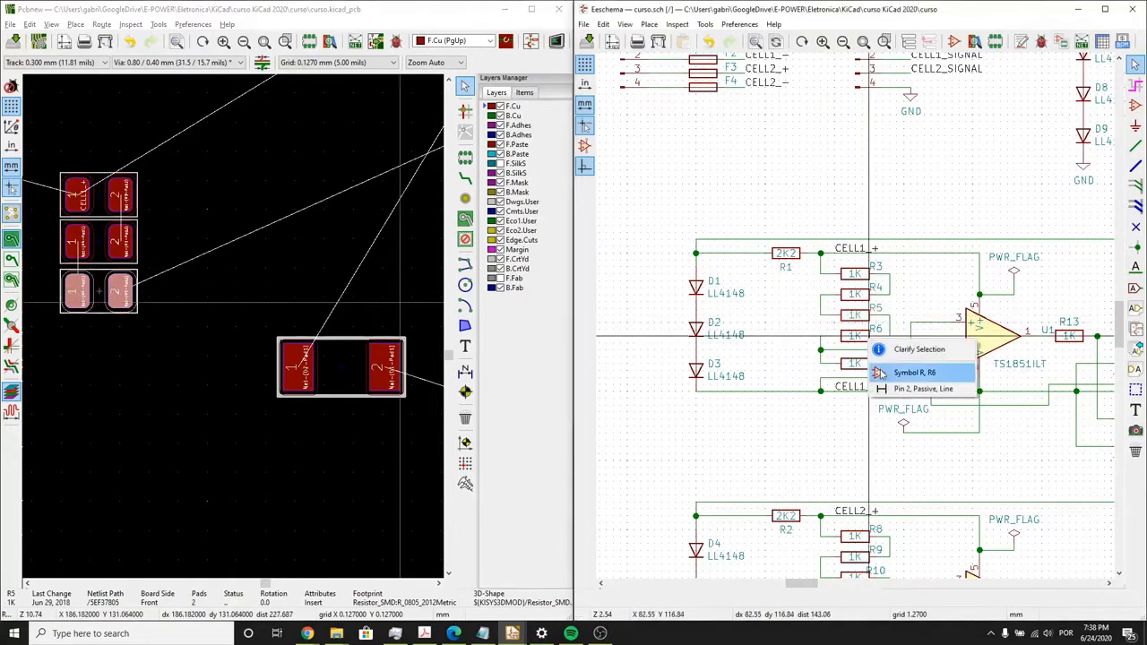
click(887, 372)
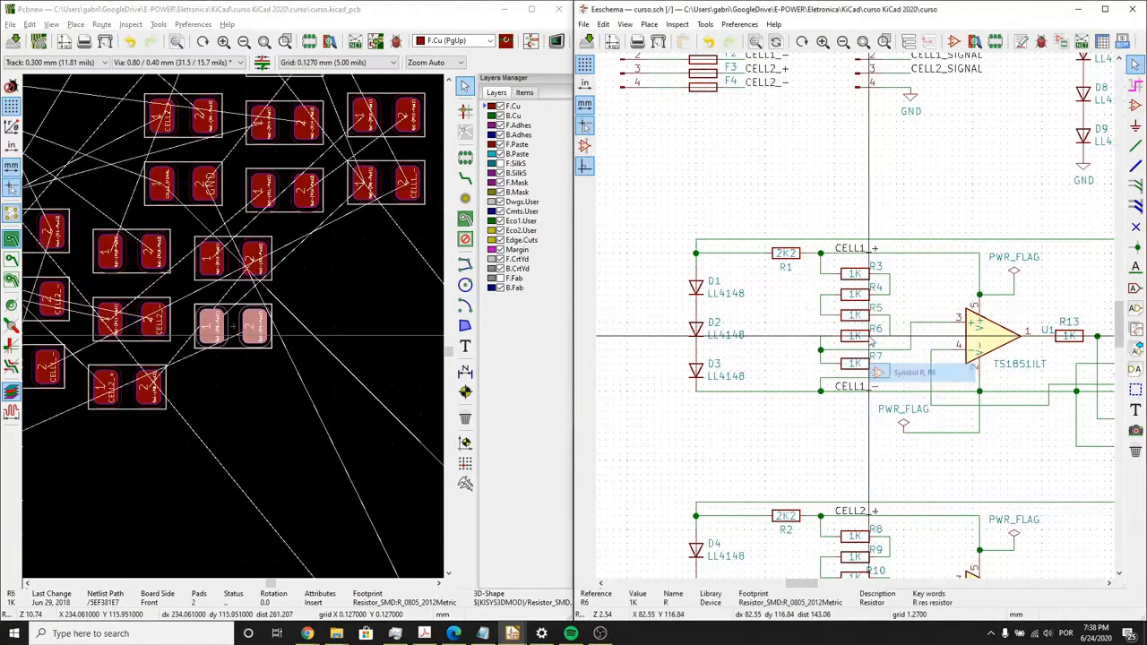
click(236, 315)
key(m)
scroll(233, 328, down, 5)
scroll(83, 381, up, 5)
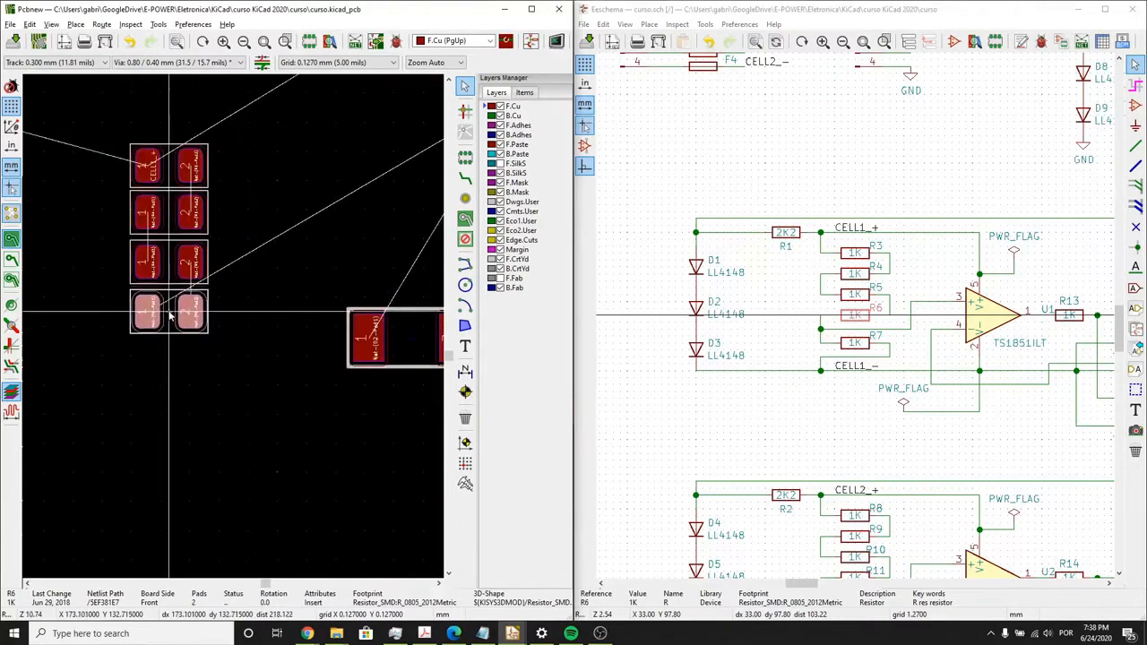
- Select R7 in the schematic and move its footprint directly below R6 at the end of the resistor column
click(853, 344)
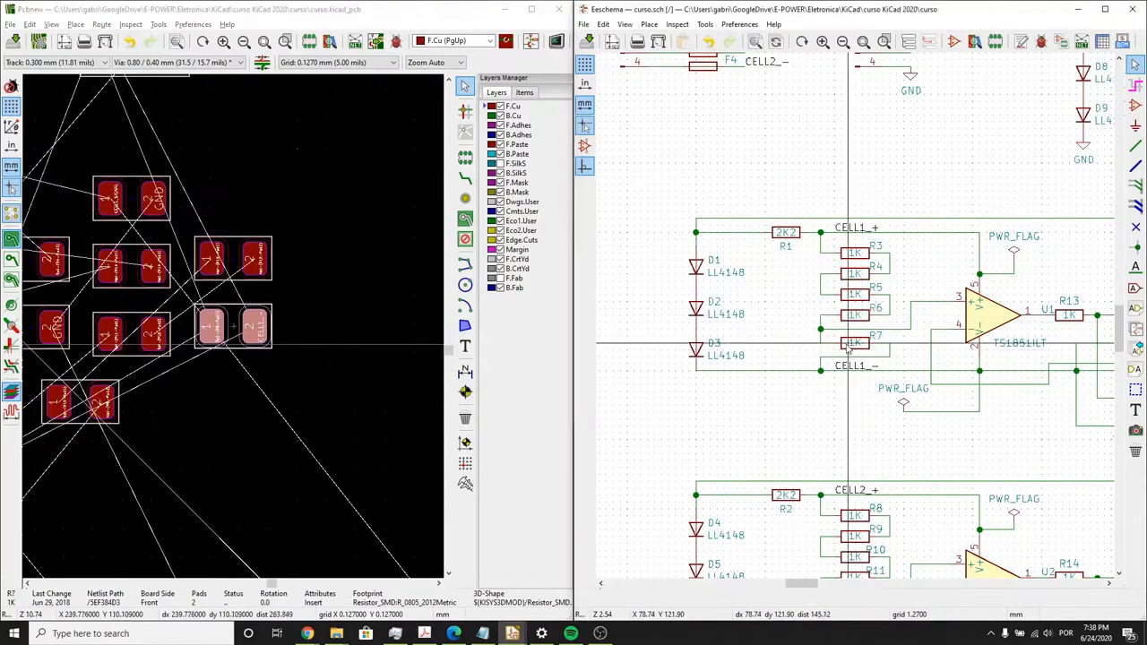
click(230, 329)
scroll(229, 332, down, 5)
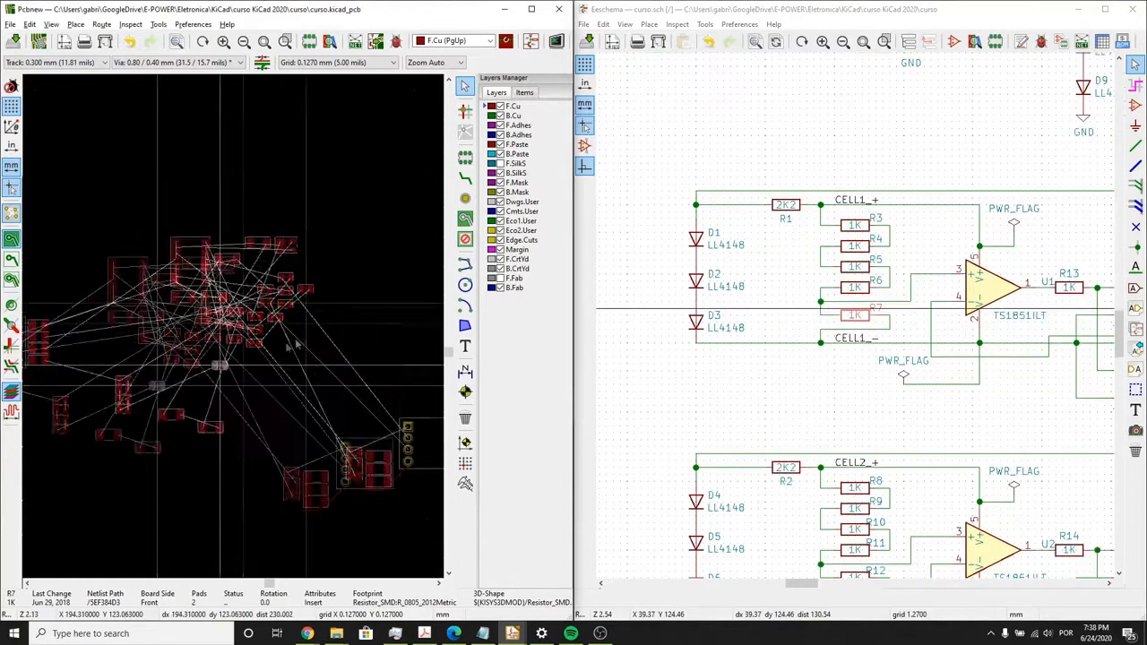
scroll(227, 331, up, 4)
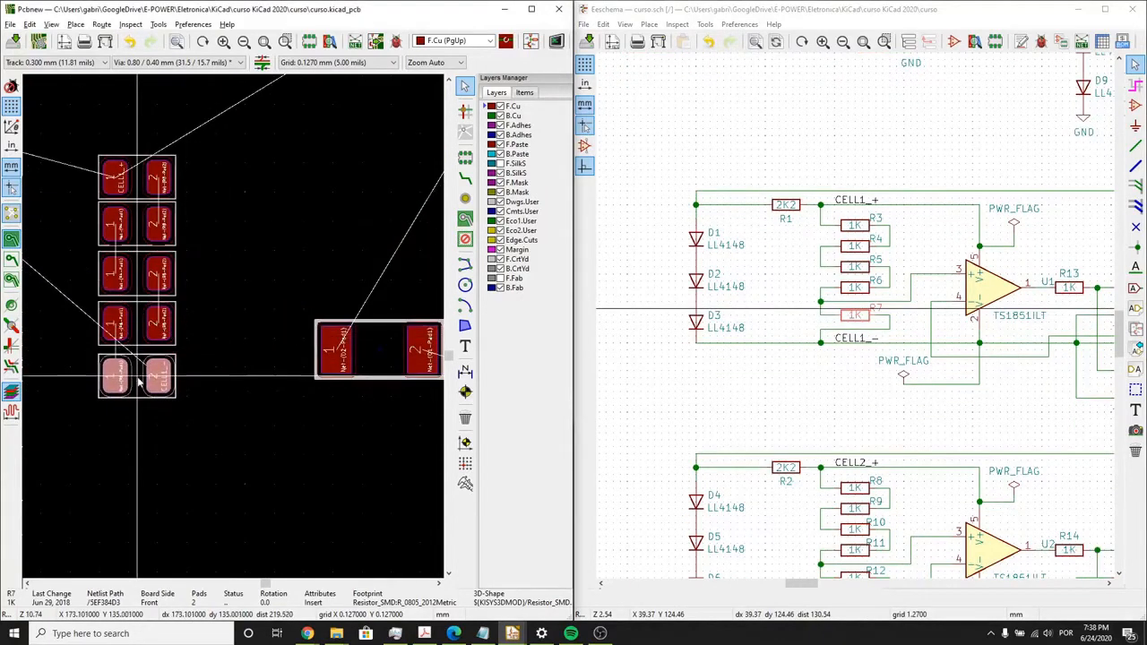
- Select D3 in the schematic, rotate its footprint upright and place it in the empty area below the two separate diodes
click(788, 453)
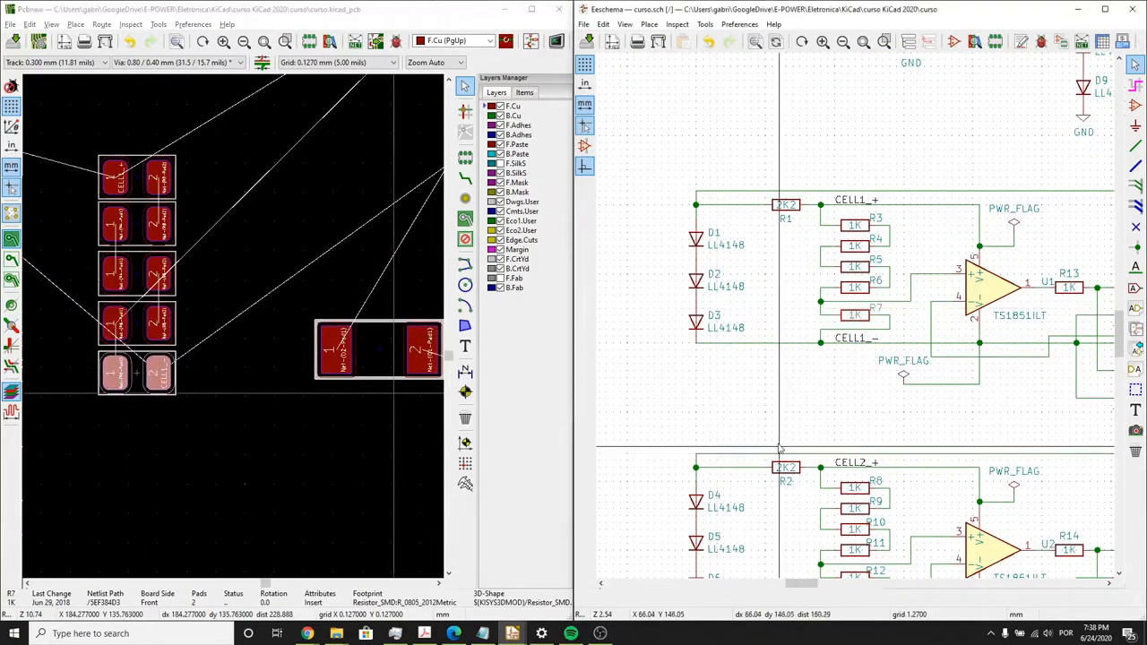
middle_drag(780, 437, 774, 267)
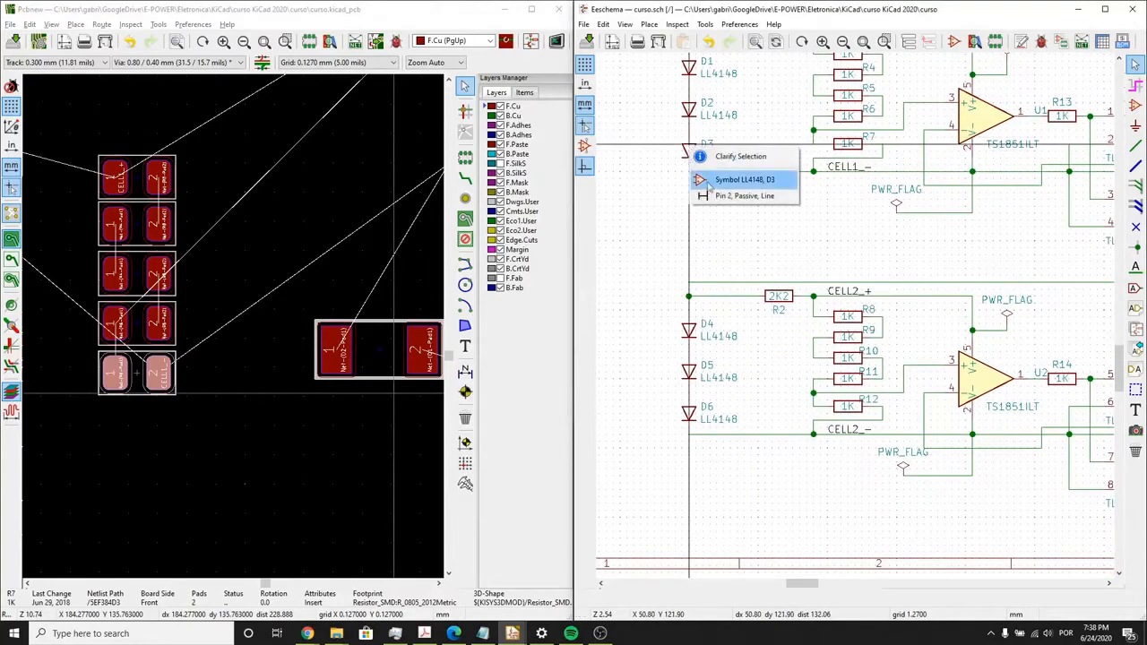
click(745, 180)
click(235, 331)
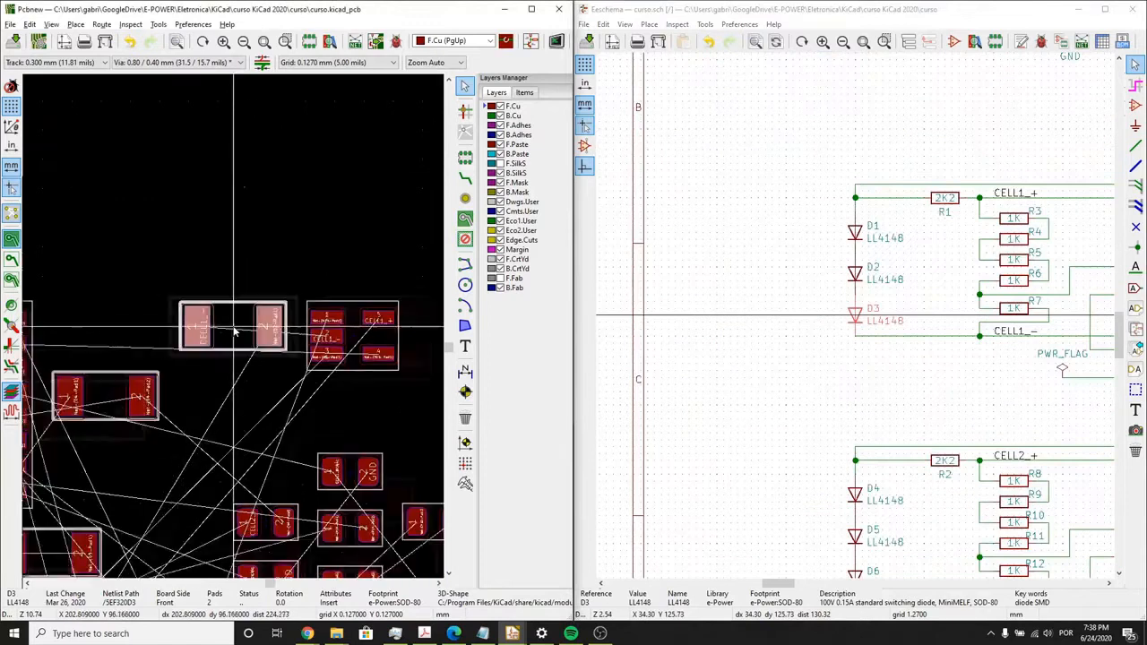
scroll(230, 296, down, 4)
scroll(233, 331, up, 5)
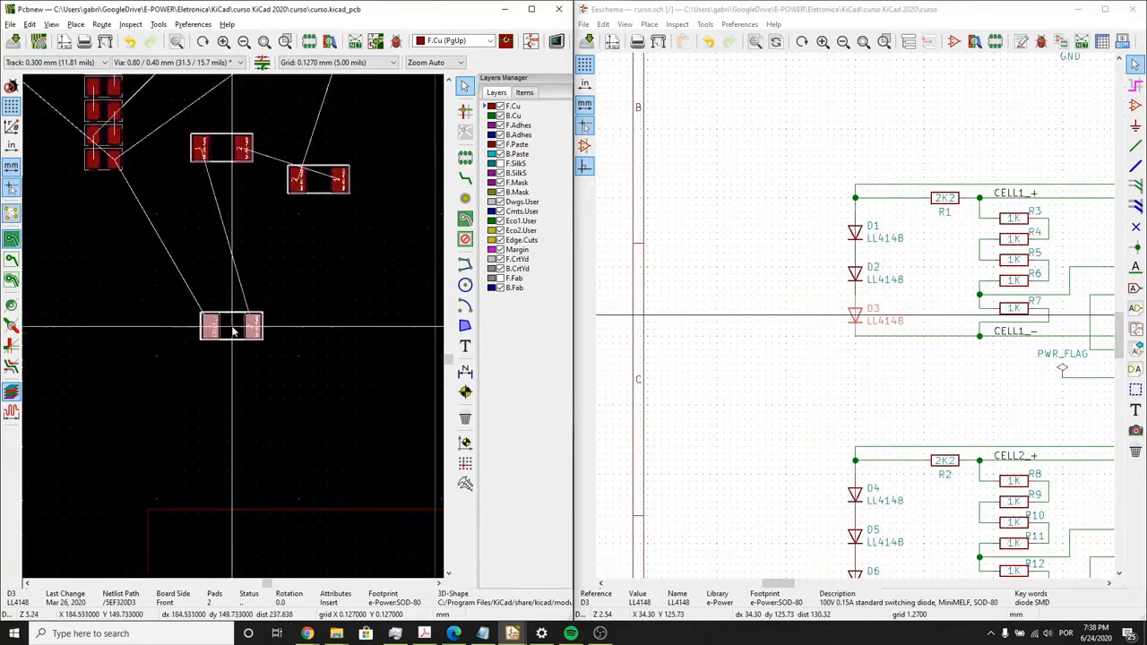
key(m)
key(r)
click(197, 286)
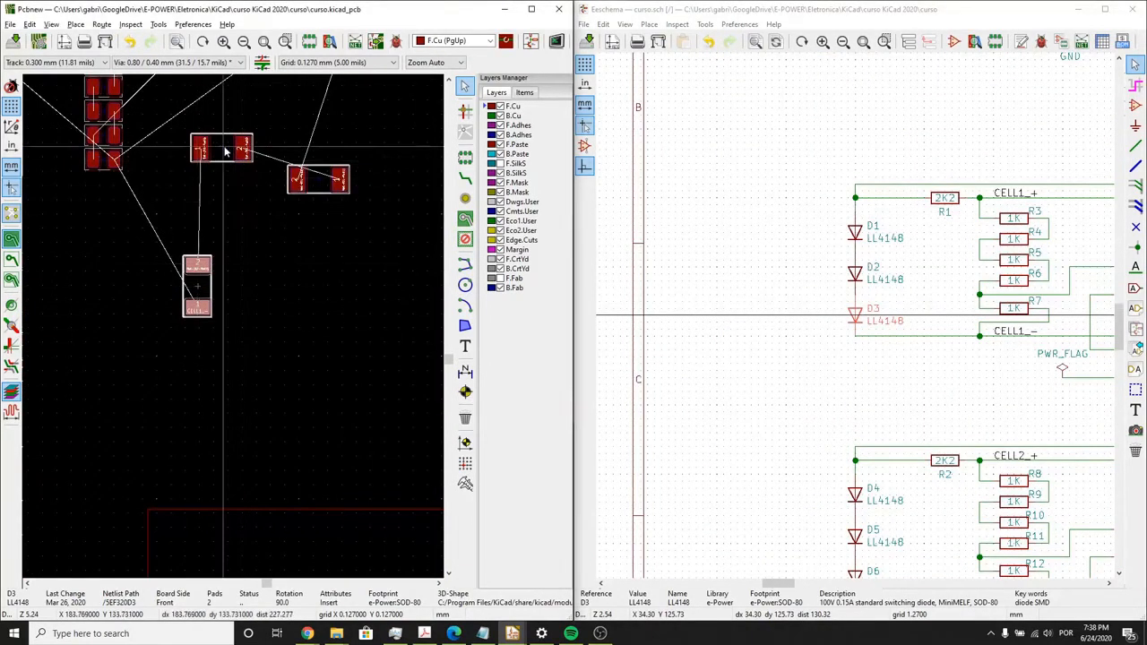
- Rotate the D2 and D1 footprints upright and line them up in a row beside D3
key(m)
key(r)
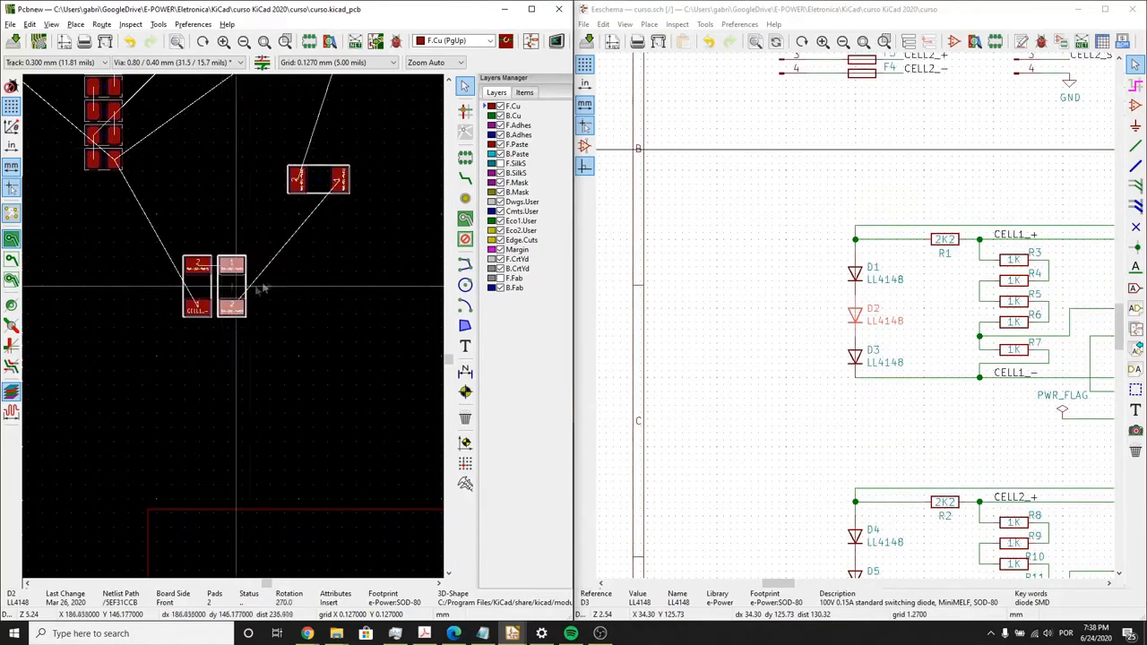
key(m)
scroll(269, 285, up, 3)
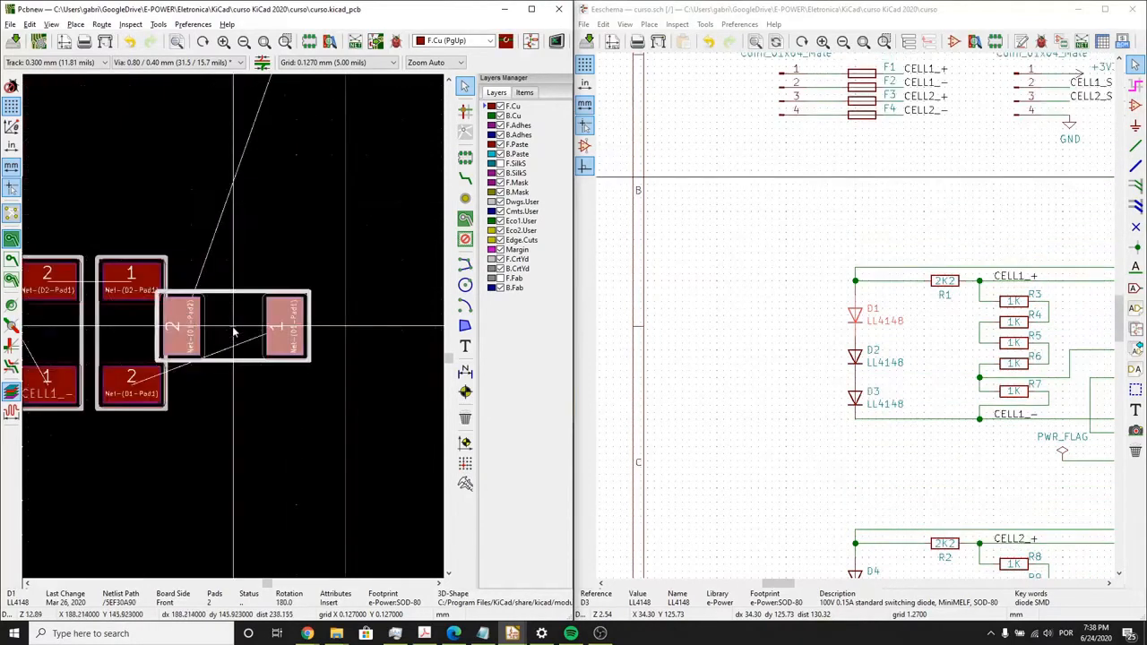
key(r)
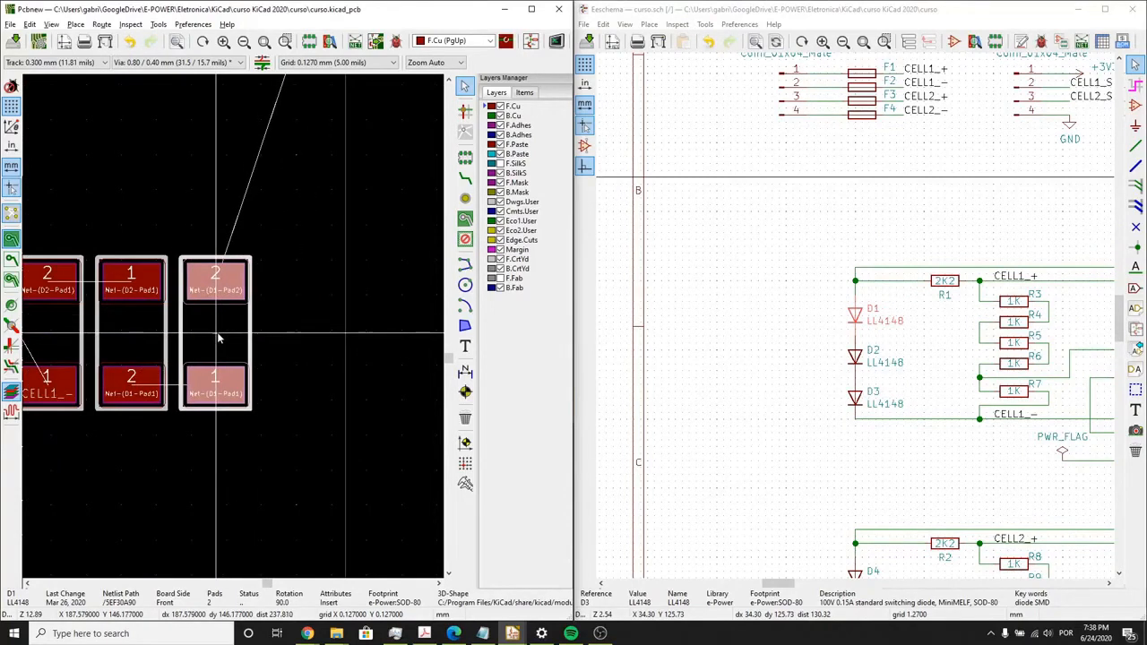
scroll(216, 337, up, 4)
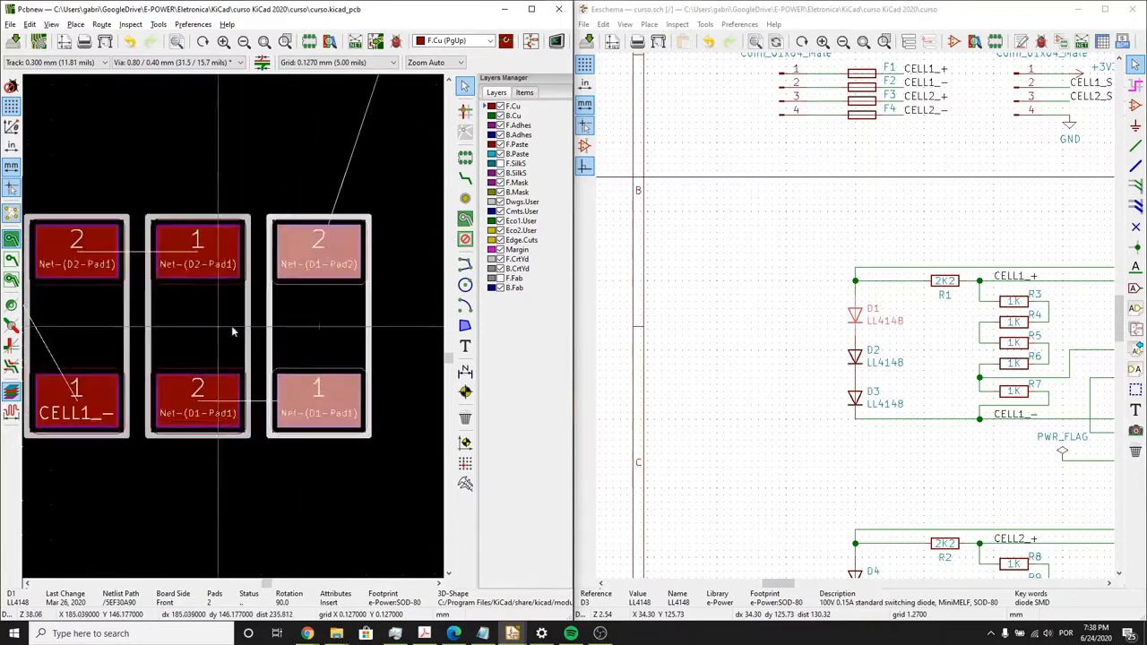
- Shift D2 and D1 slightly towards D3 to close up the three-diode row with even spacing
click(231, 332)
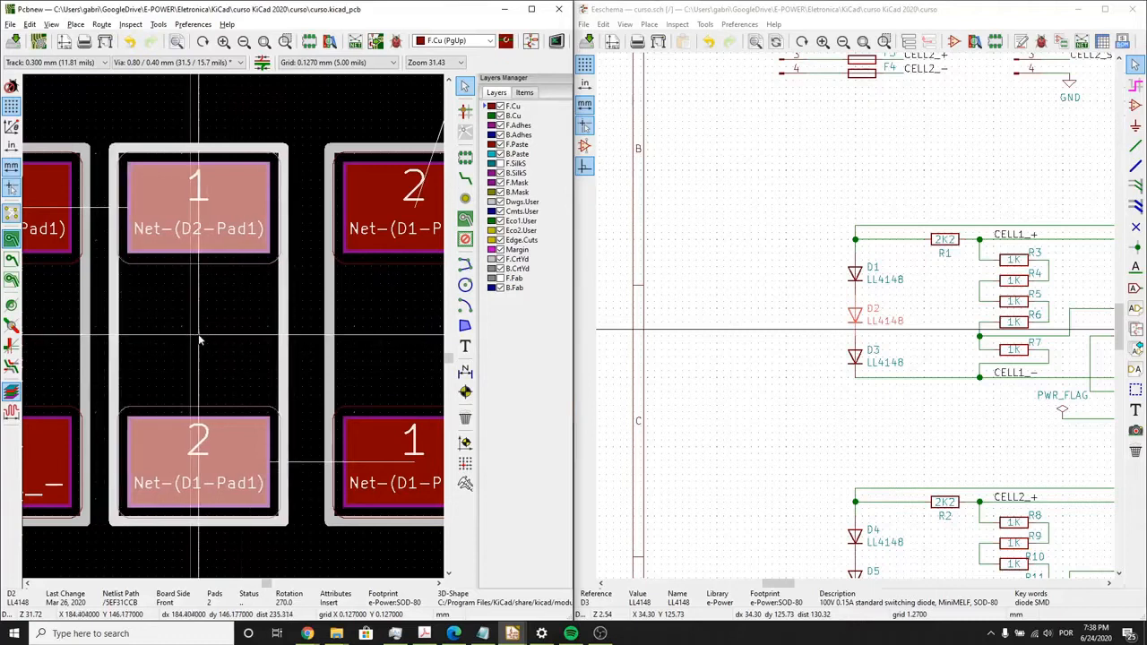
click(350, 336)
click(341, 336)
key(m)
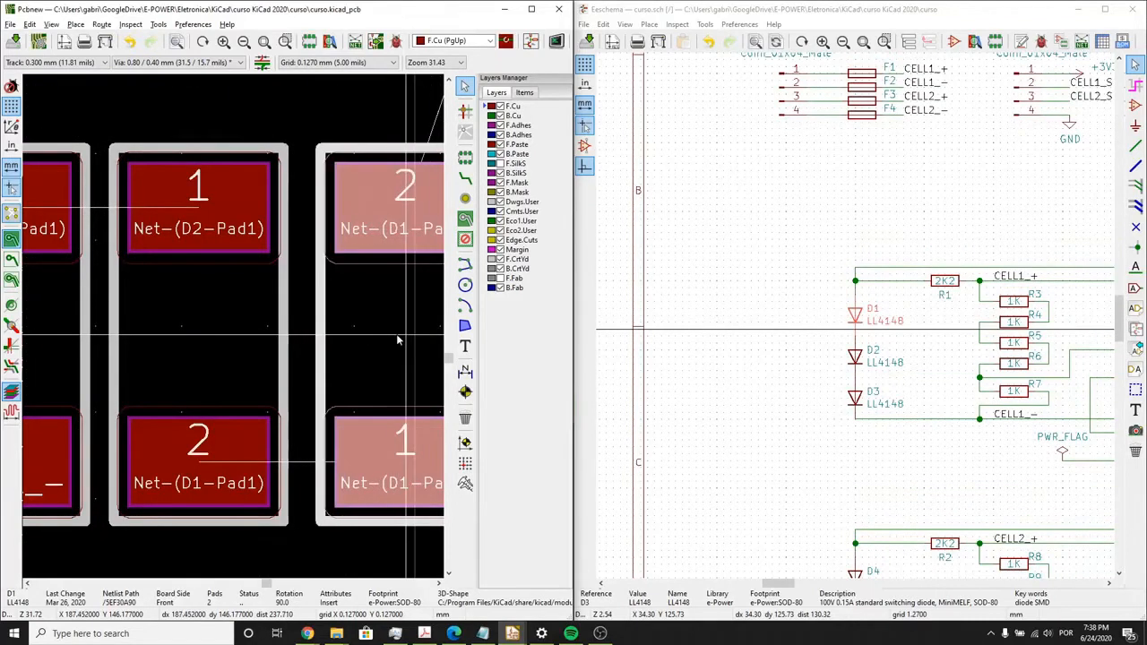
click(396, 335)
scroll(389, 335, down, 4)
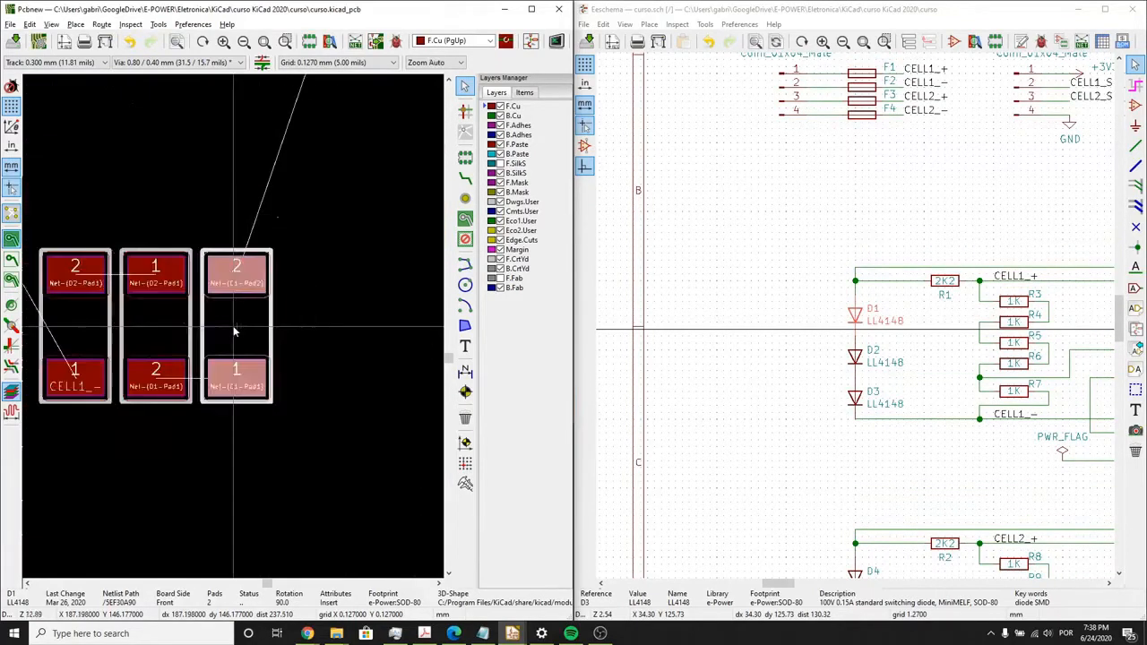
click(263, 328)
- Move the D5 footprint out of the unplaced cluster to the empty area above it, rotated upright
middle_drag(768, 298, 679, 316)
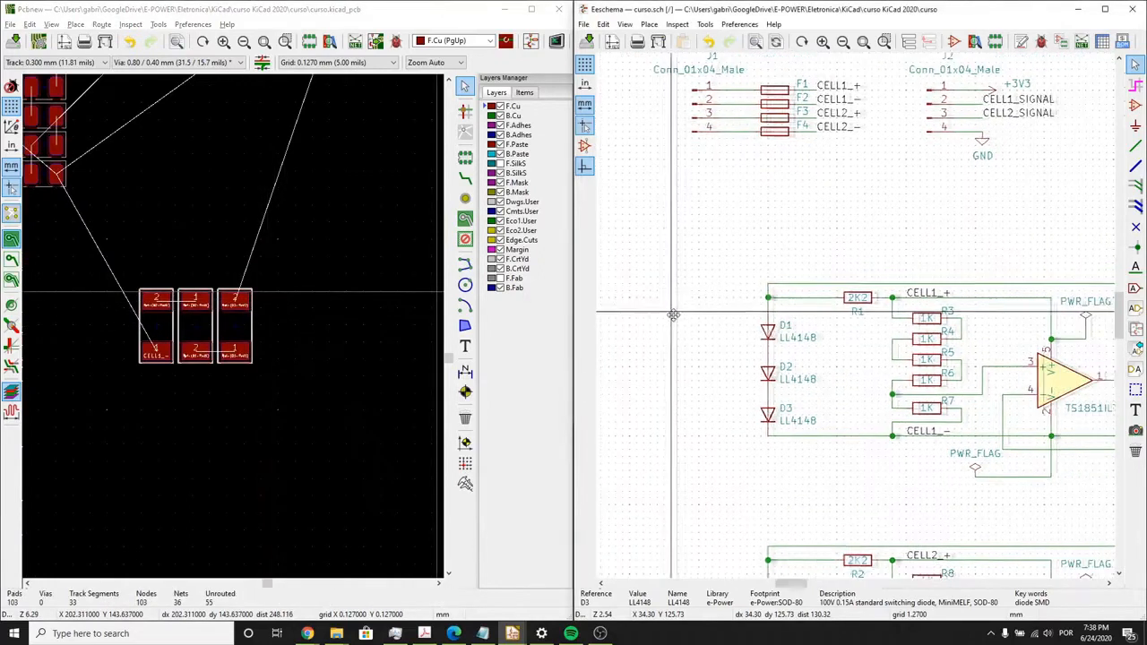
scroll(329, 227, down, 1)
scroll(297, 318, down, 1)
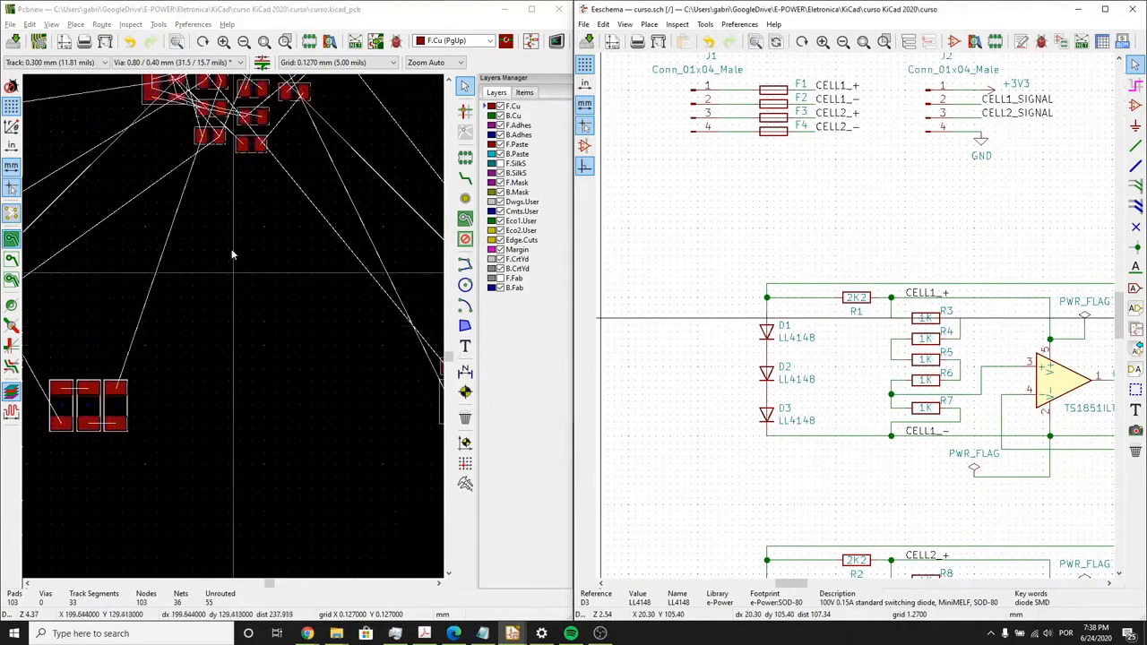
middle_drag(241, 268, 275, 476)
click(136, 258)
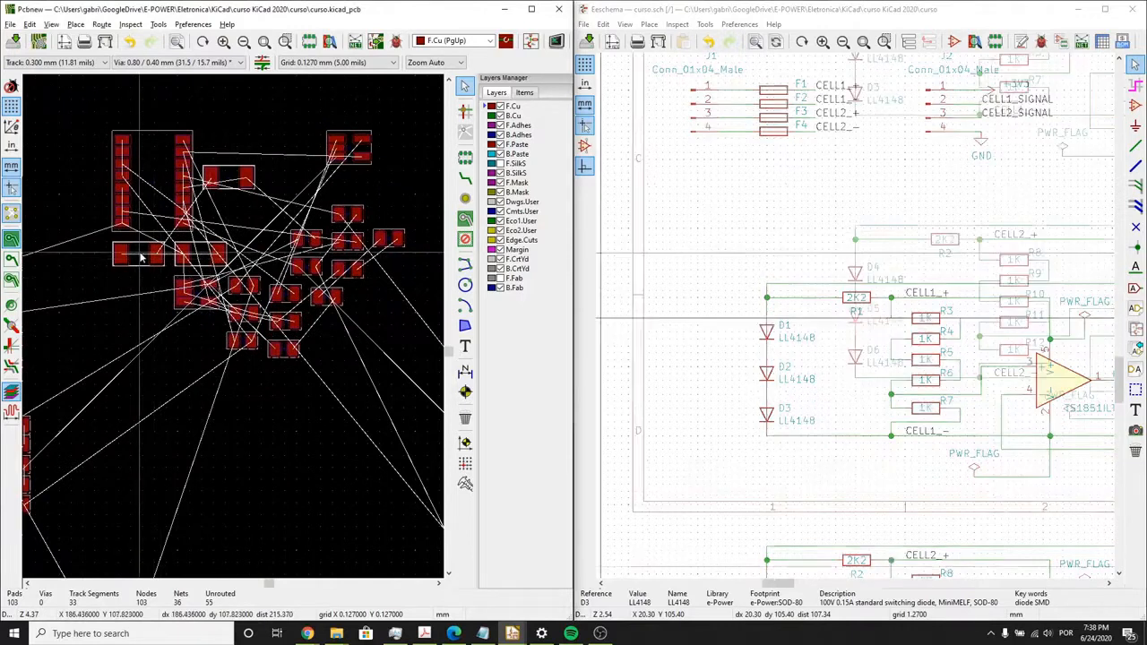
key(m)
middle_drag(225, 277, 235, 432)
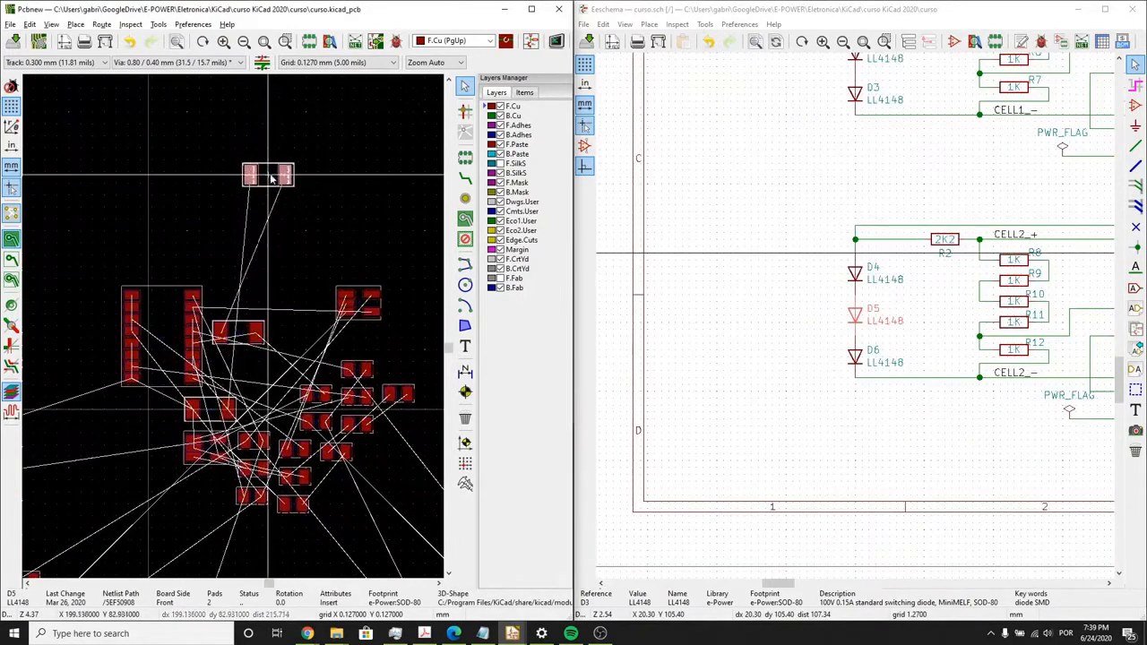
- Move the D4 footprint next to D5, rotated upright and aligned with their Net-(D4-Pad1) pads adjacent
click(238, 339)
key(m)
scroll(294, 178, up, 1)
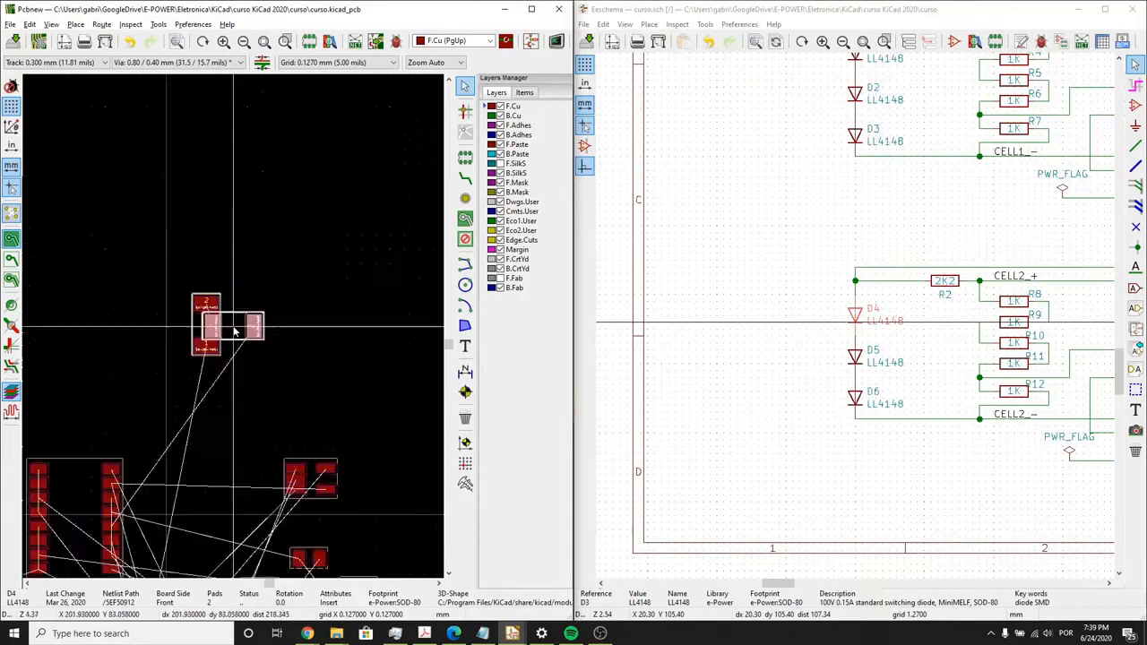
scroll(235, 331, up, 2)
key(r)
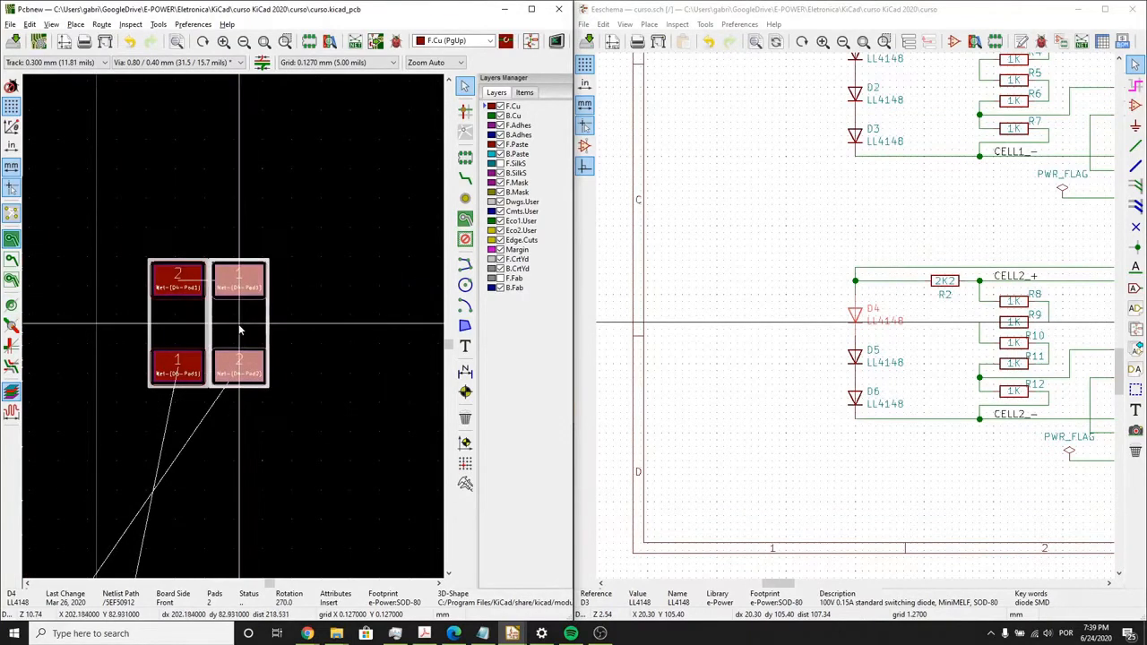
scroll(235, 332, down, 4)
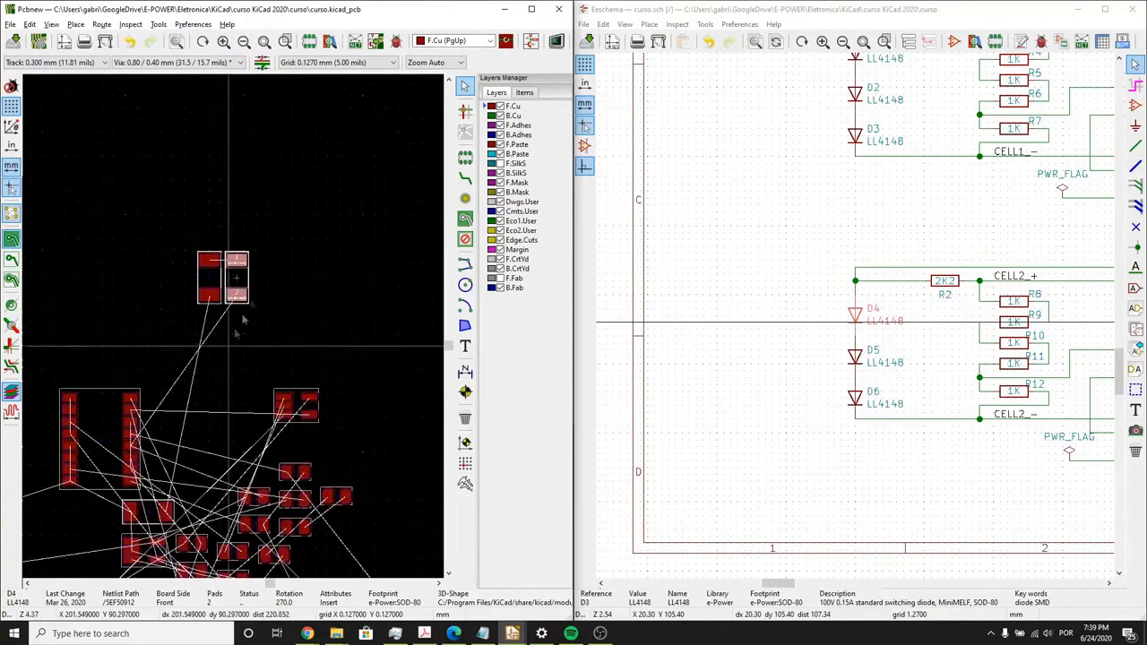
- Move the D6 footprint to the free side of D5, rotated upright and aligned to complete the row
click(190, 430)
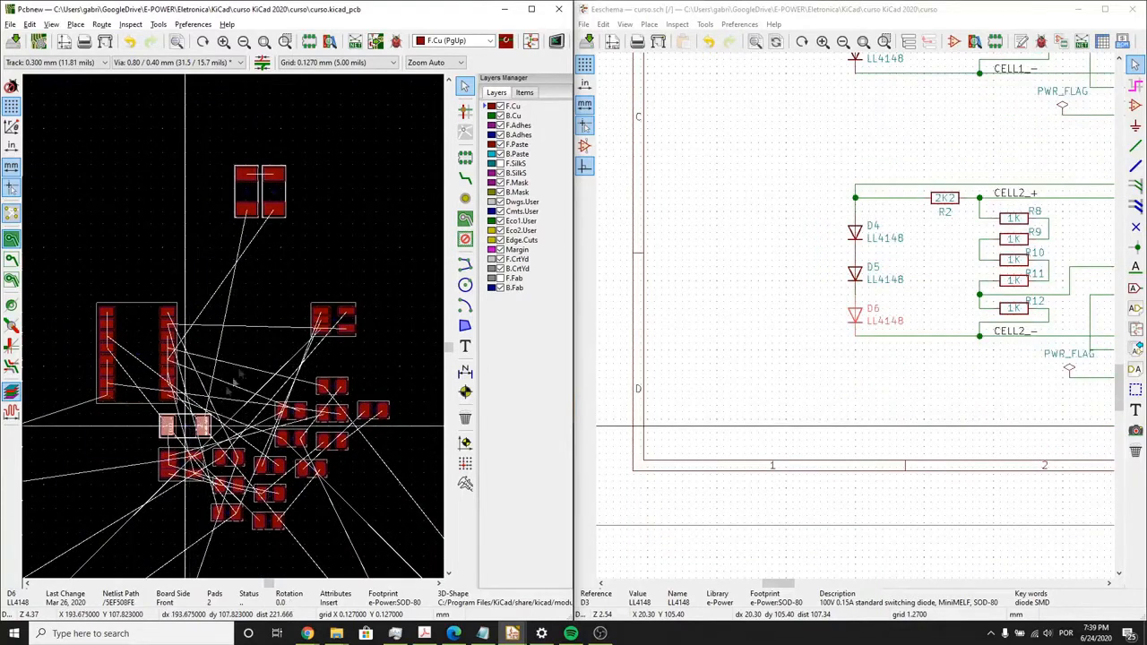
key(m)
scroll(307, 194, up, 5)
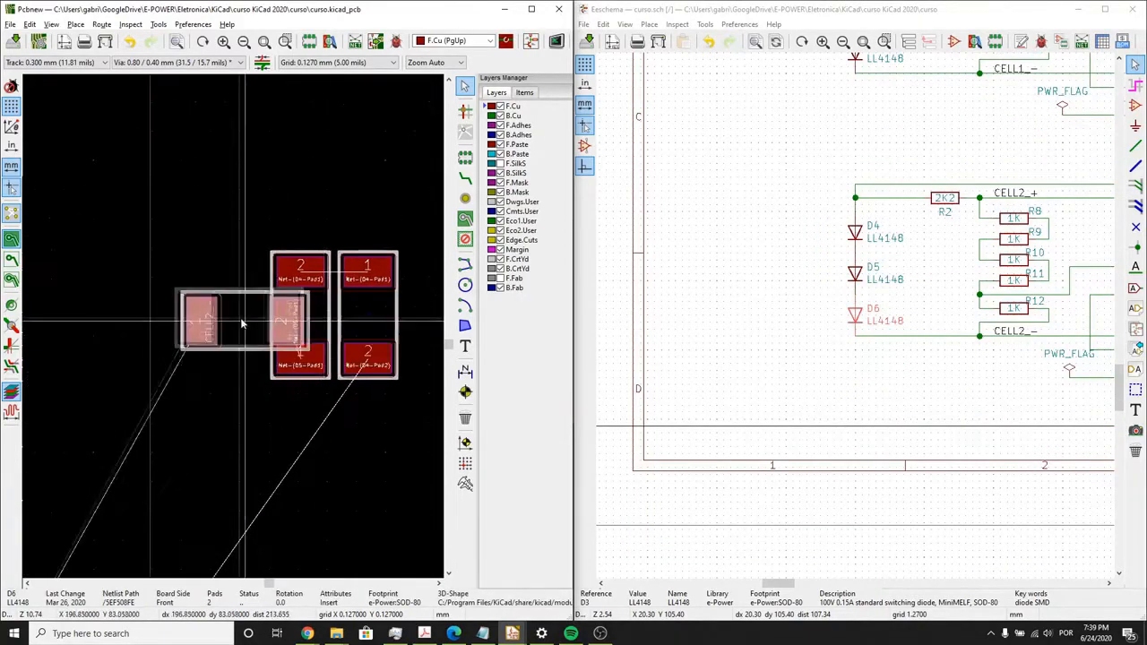
key(r)
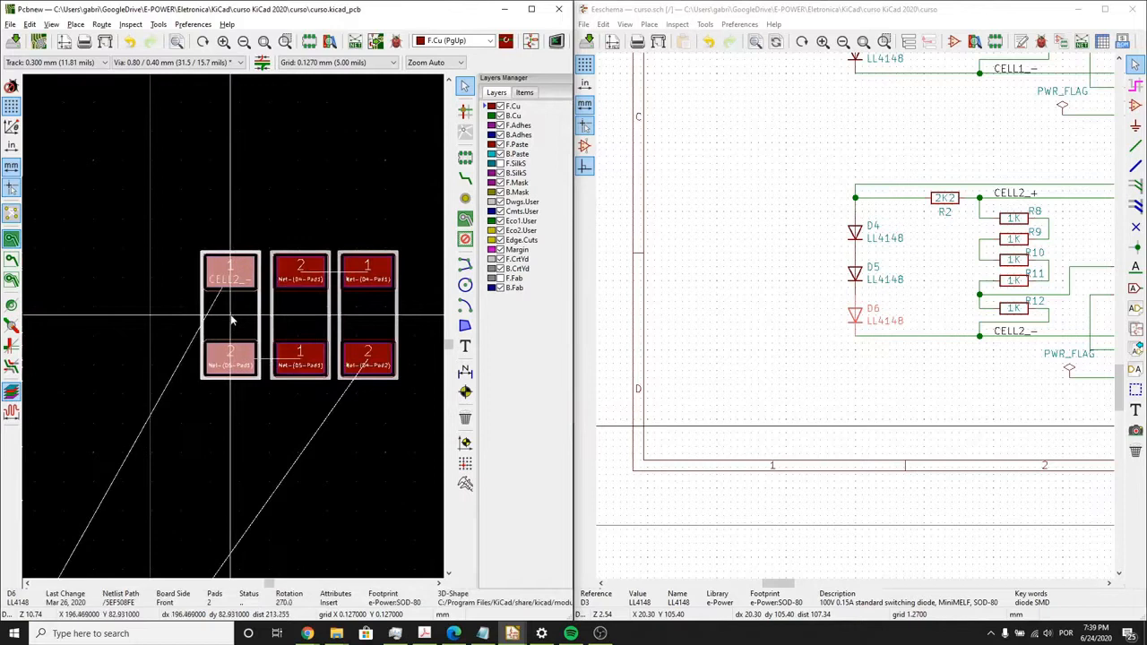
scroll(258, 316, up, 3)
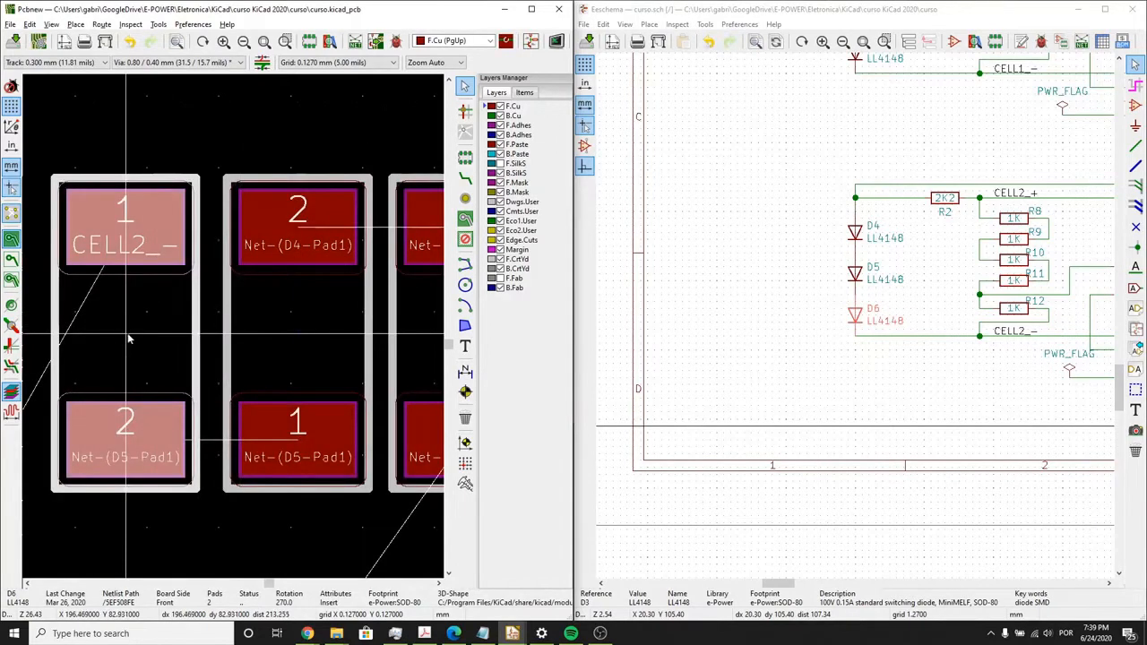
scroll(159, 343, down, 3)
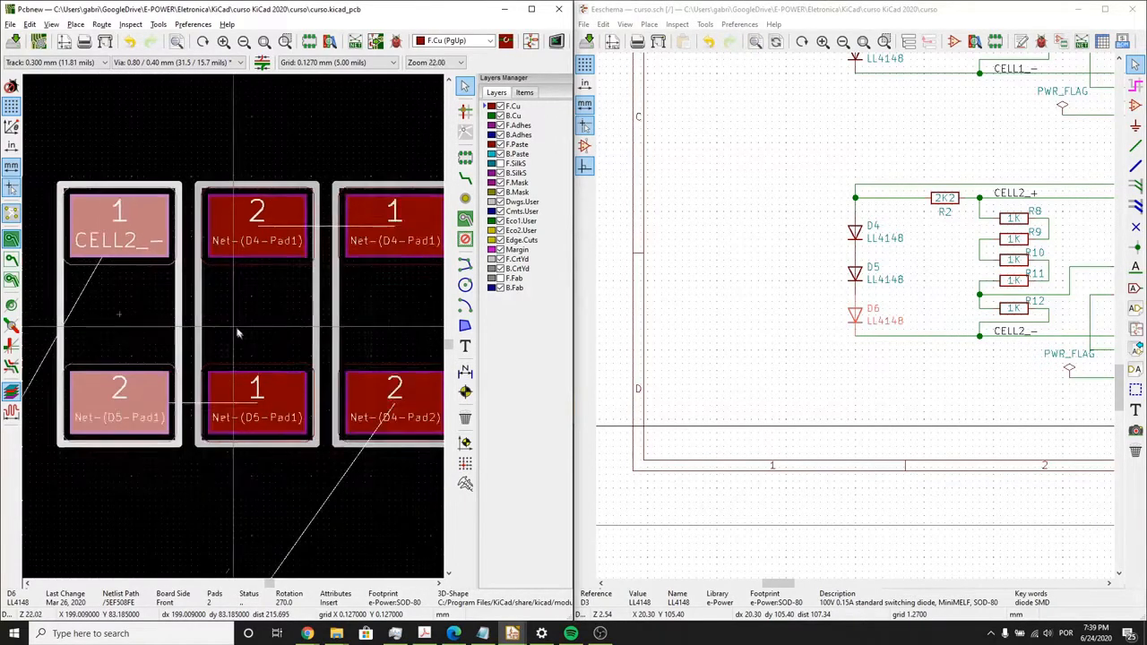
- Select R2 in the schematic and move its footprint out of the cluster to the empty area beside the D1–D3 row
click(794, 326)
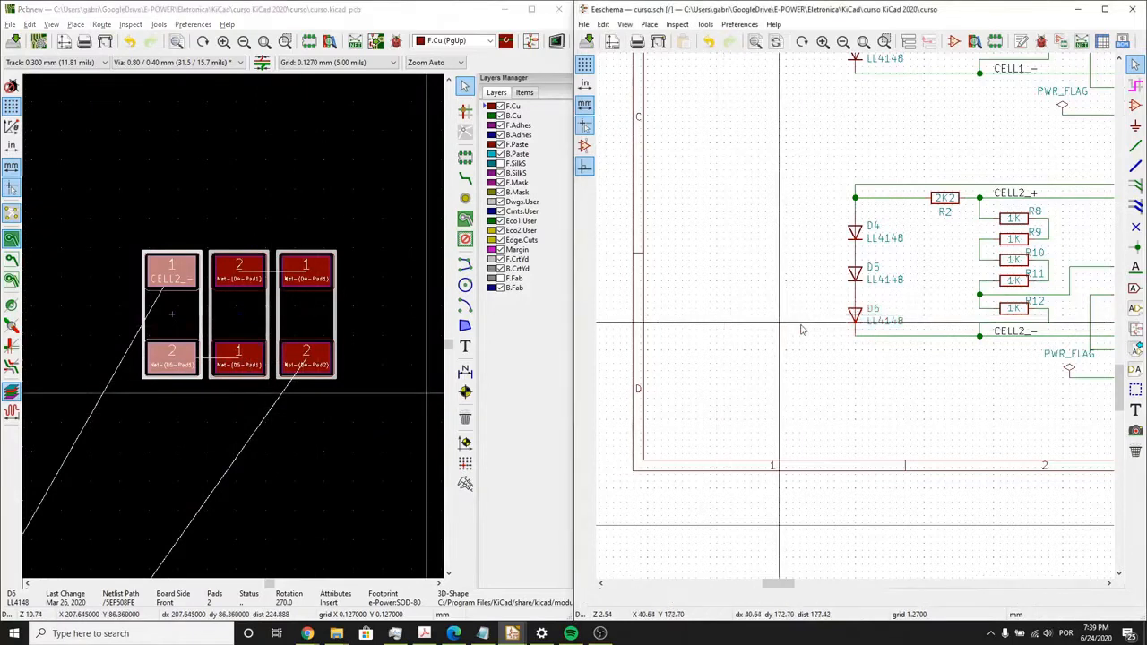
middle_drag(786, 326, 659, 330)
scroll(659, 330, down, 1)
scroll(904, 251, down, 1)
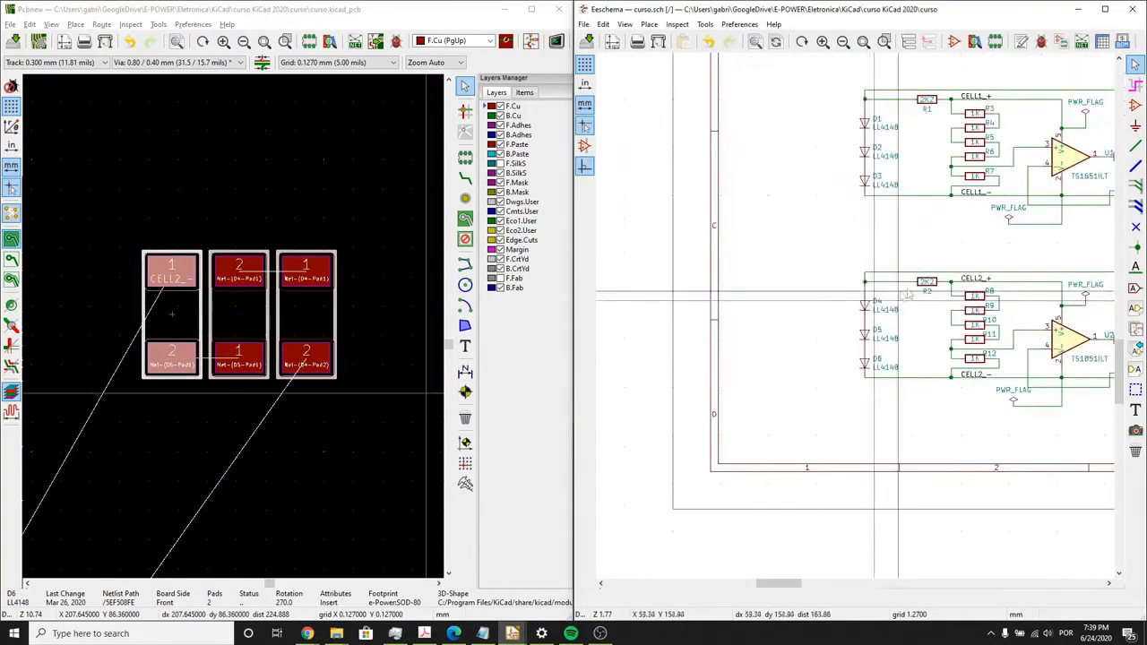
scroll(916, 268, up, 1)
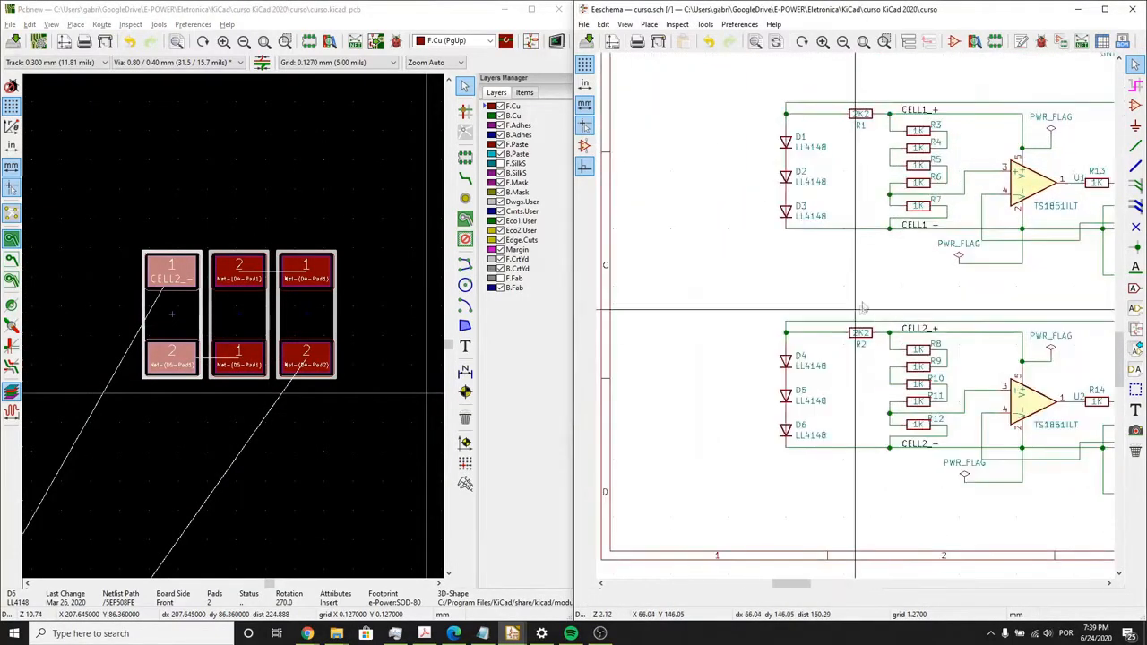
click(230, 329)
scroll(234, 333, down, 1)
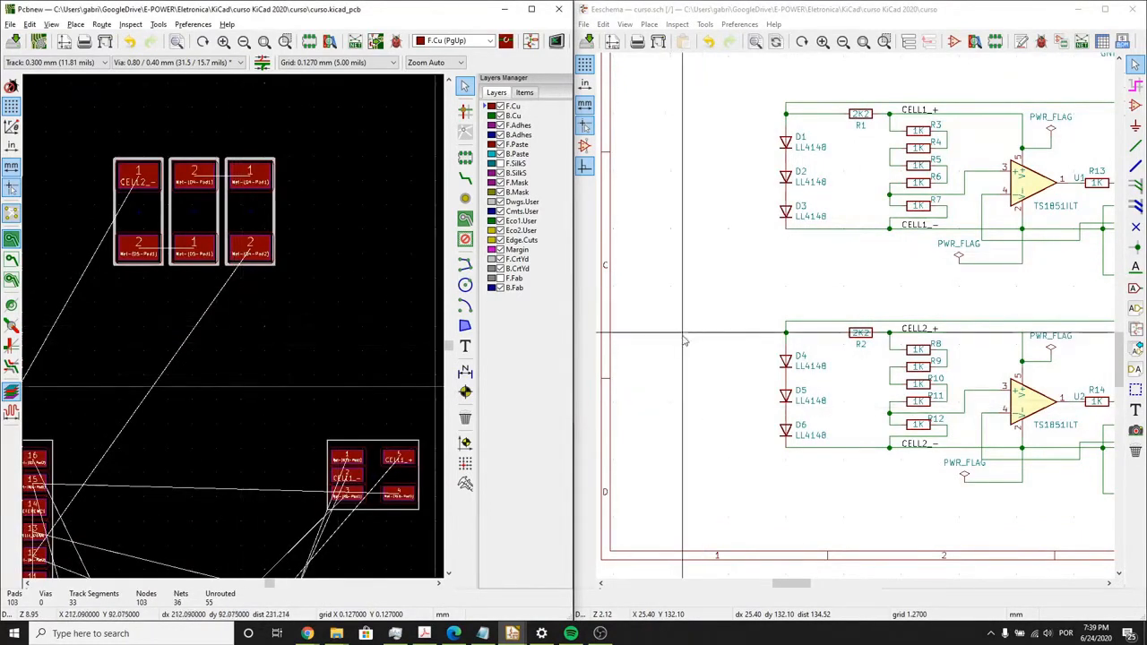
scroll(859, 316, up, 4)
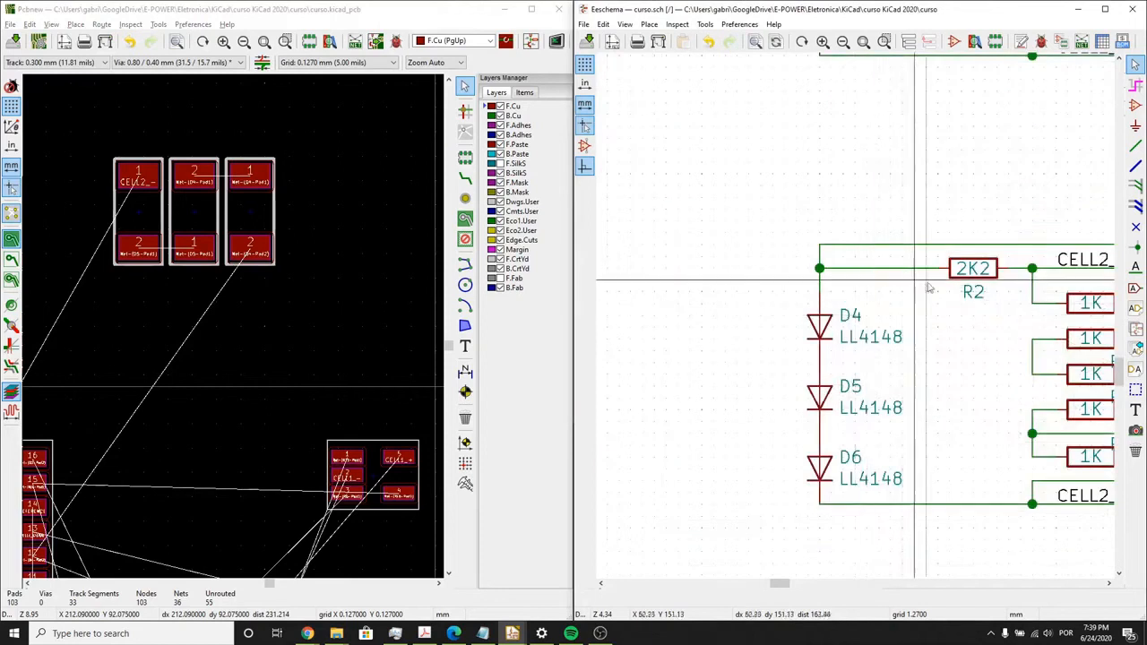
click(950, 268)
click(993, 302)
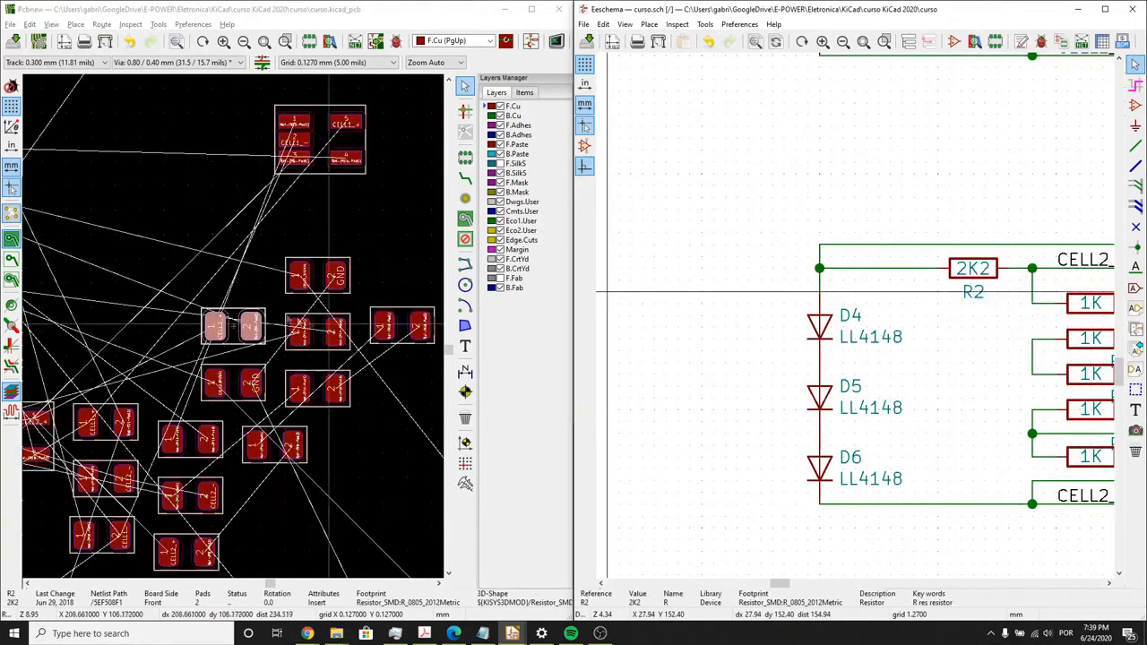
click(241, 332)
scroll(235, 331, down, 3)
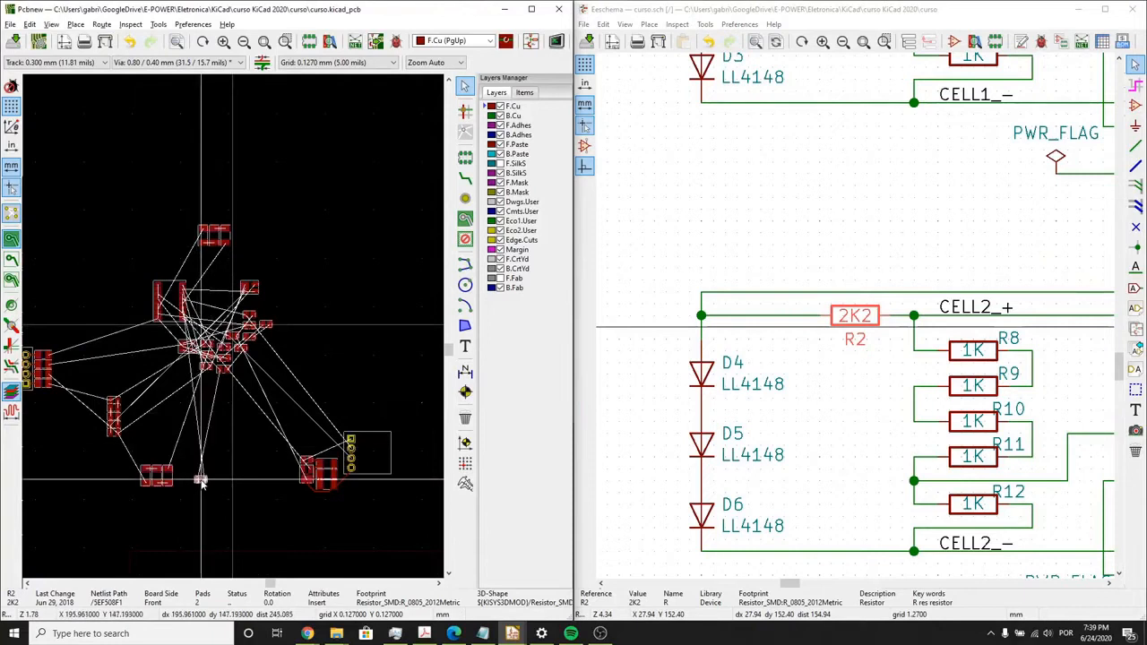
- Select R8 in the schematic and move its footprint out of the cluster to the empty area below it
click(986, 356)
scroll(347, 307, up, 5)
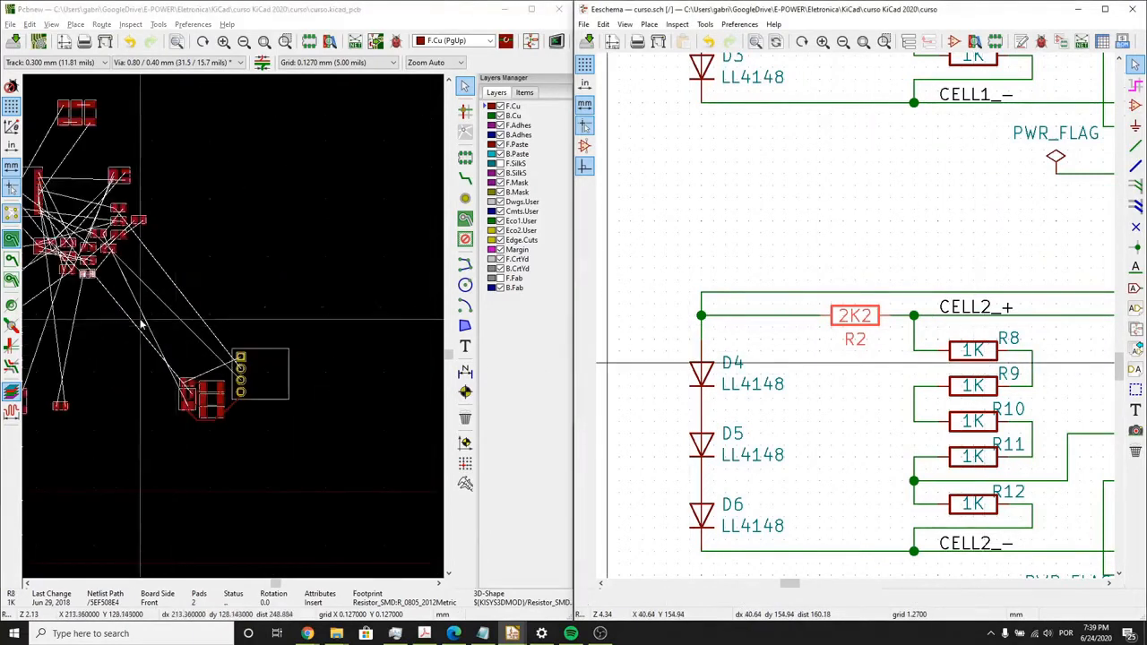
click(336, 305)
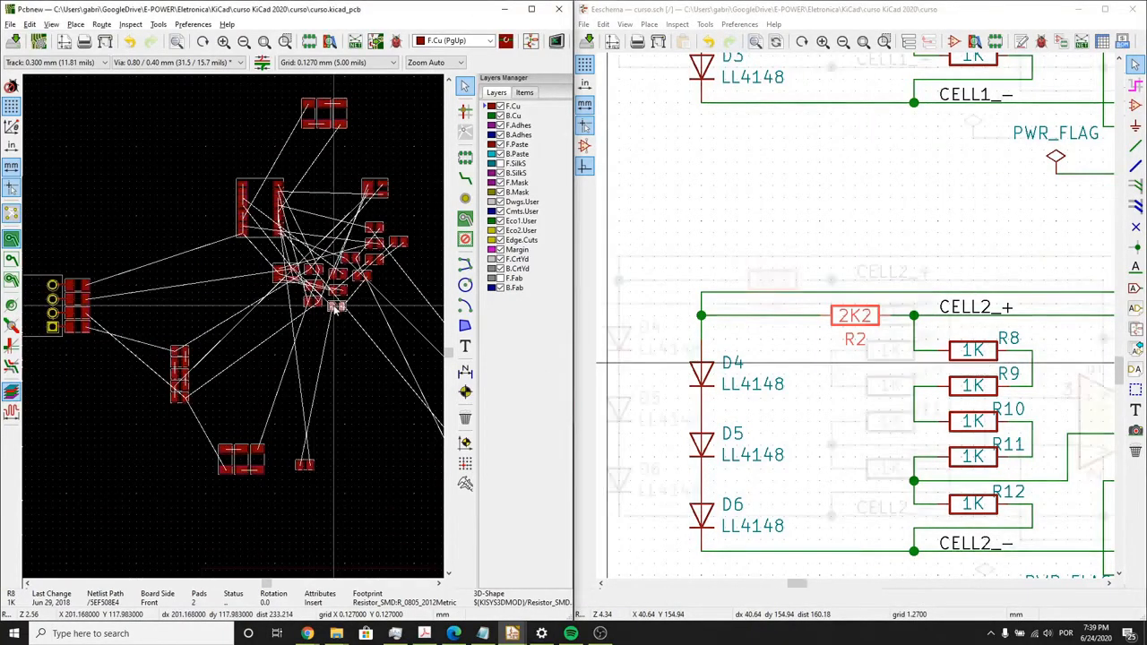
scroll(337, 306, up, 3)
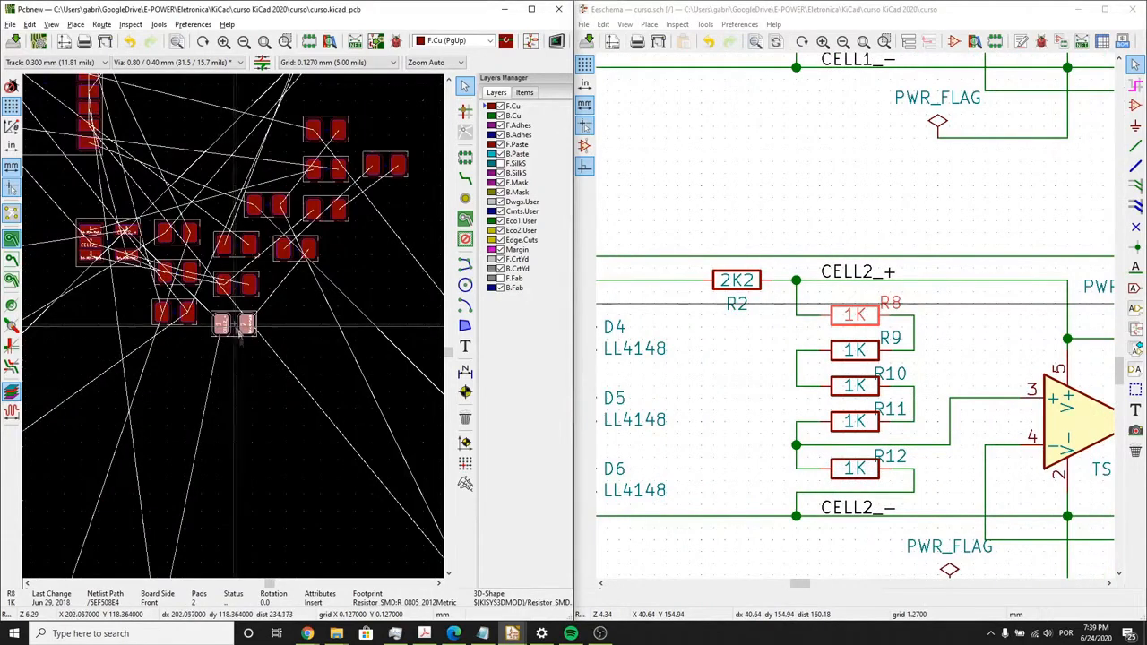
- Select R9 in the schematic and place its footprint directly below R8, with both pads aligned
click(842, 350)
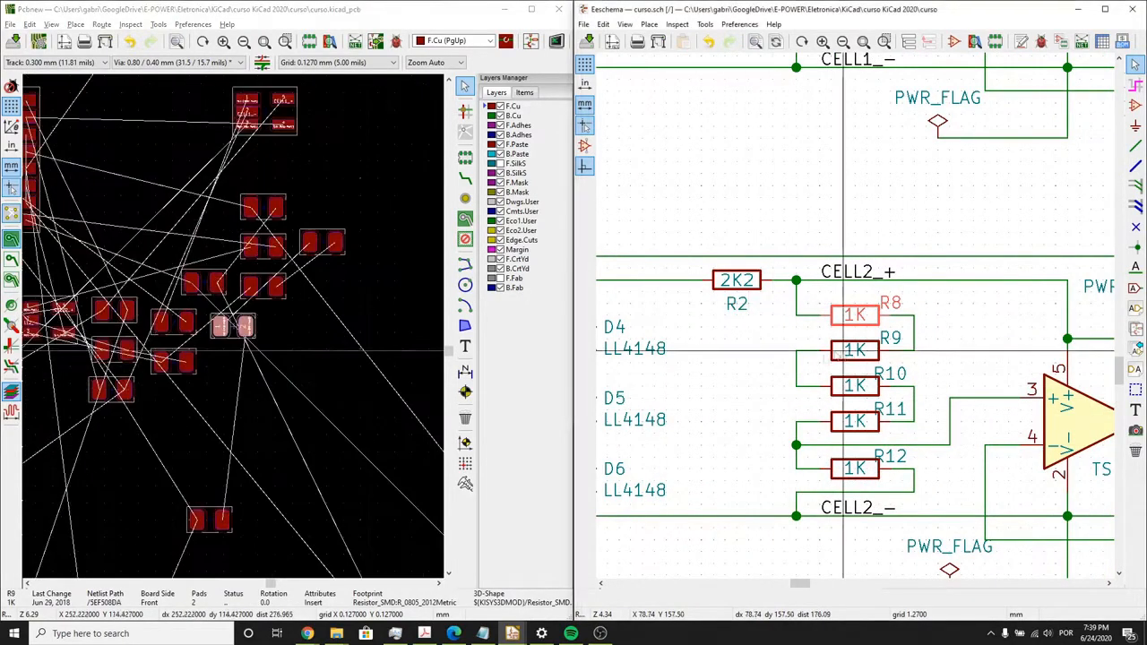
click(241, 332)
key(m)
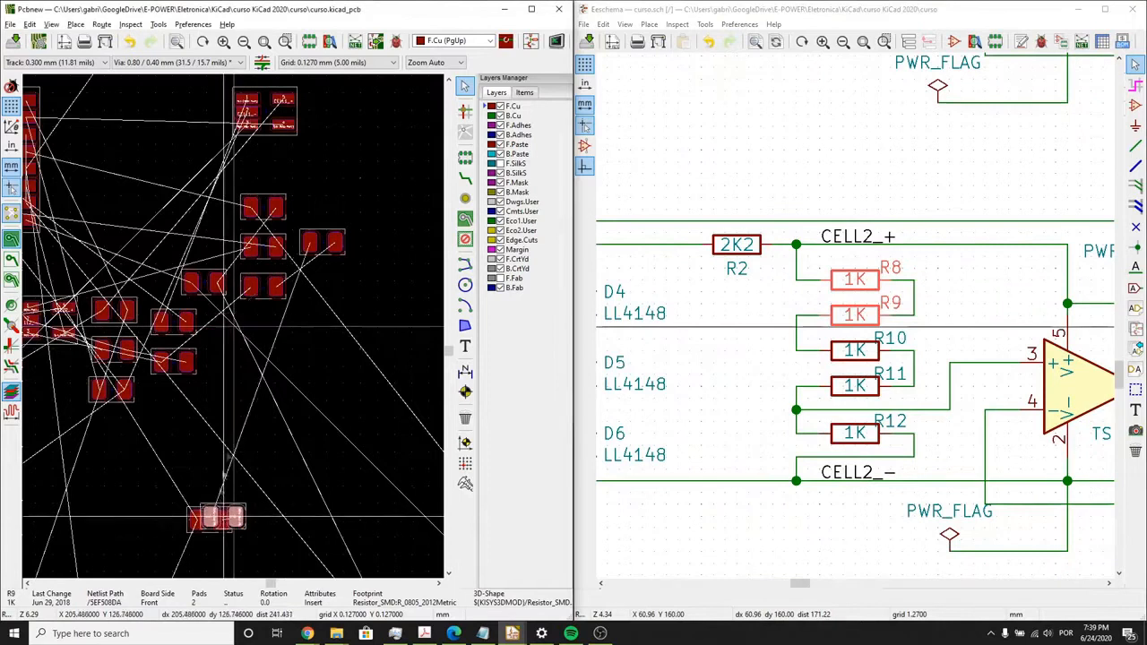
scroll(235, 326, up, 1)
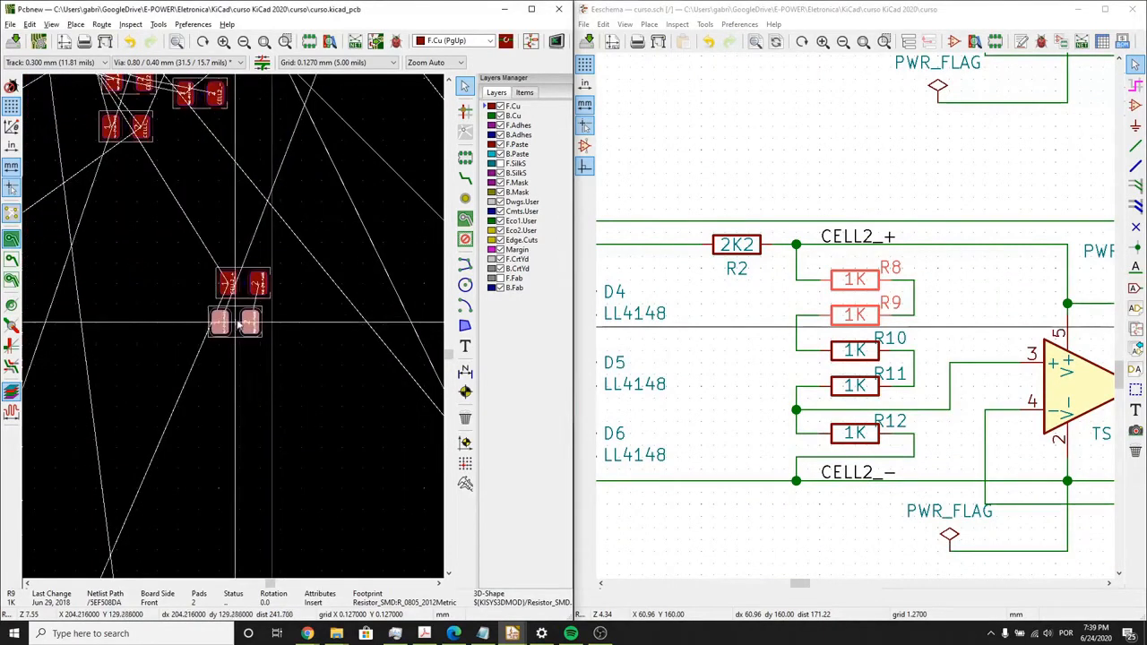
- Move the R10 footprint out of the cluster and align it directly below R9 in the resistor column
click(834, 363)
click(235, 331)
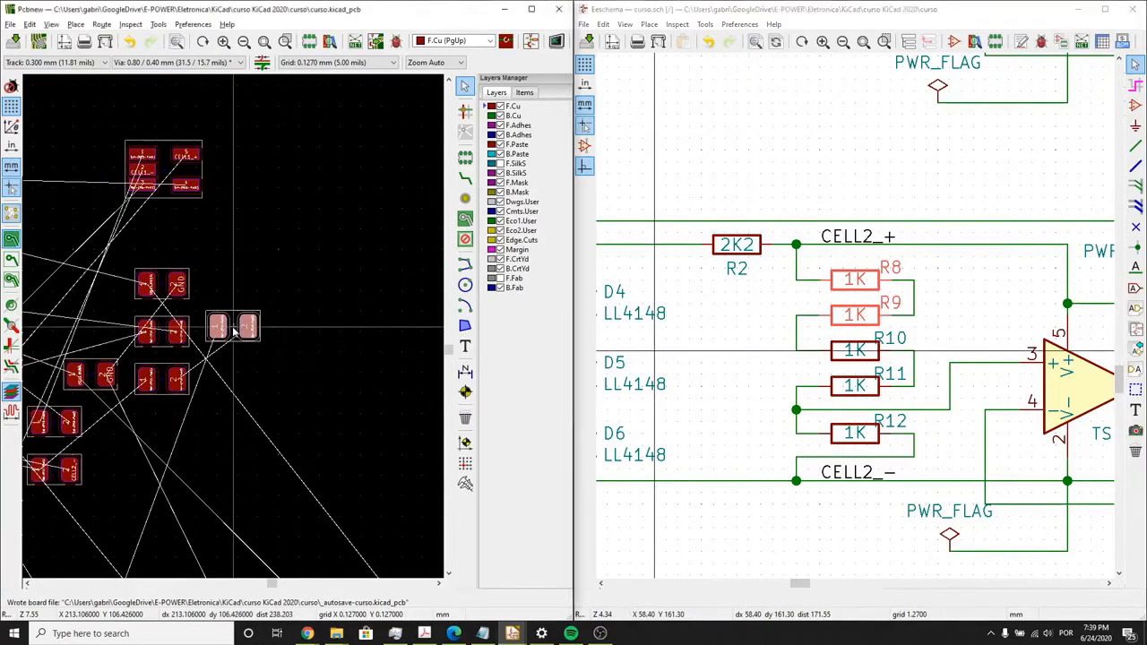
key(m)
scroll(225, 419, down, 1)
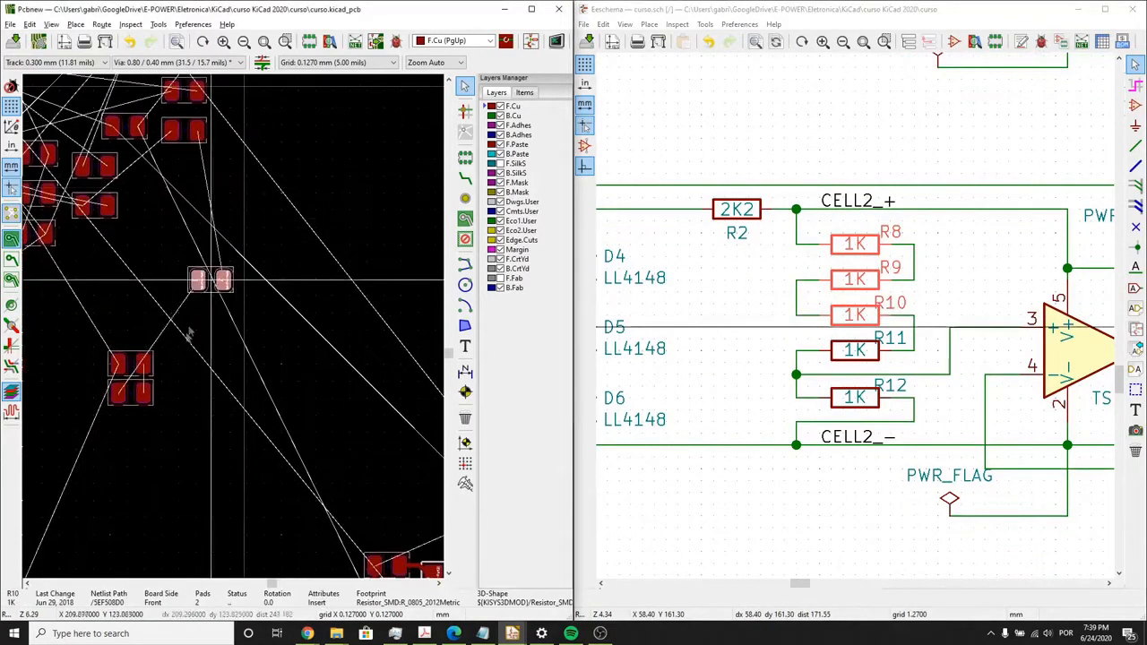
scroll(205, 305, up, 2)
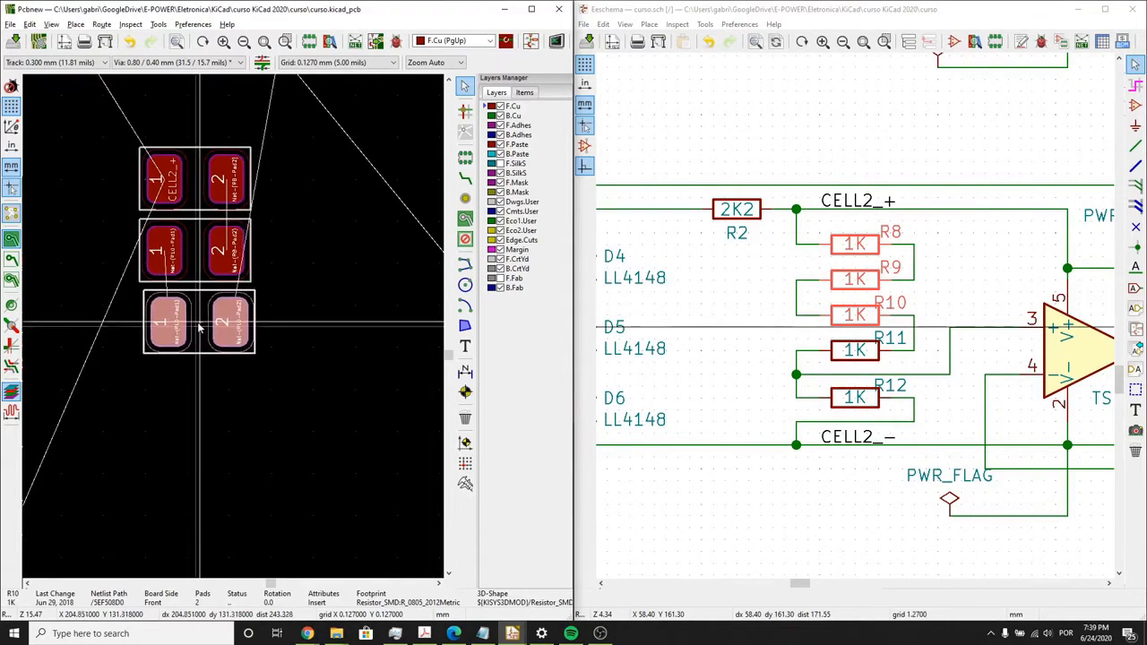
- Select R11 in the schematic and stack its footprint below R10, aligned with the R8–R10 column
click(699, 329)
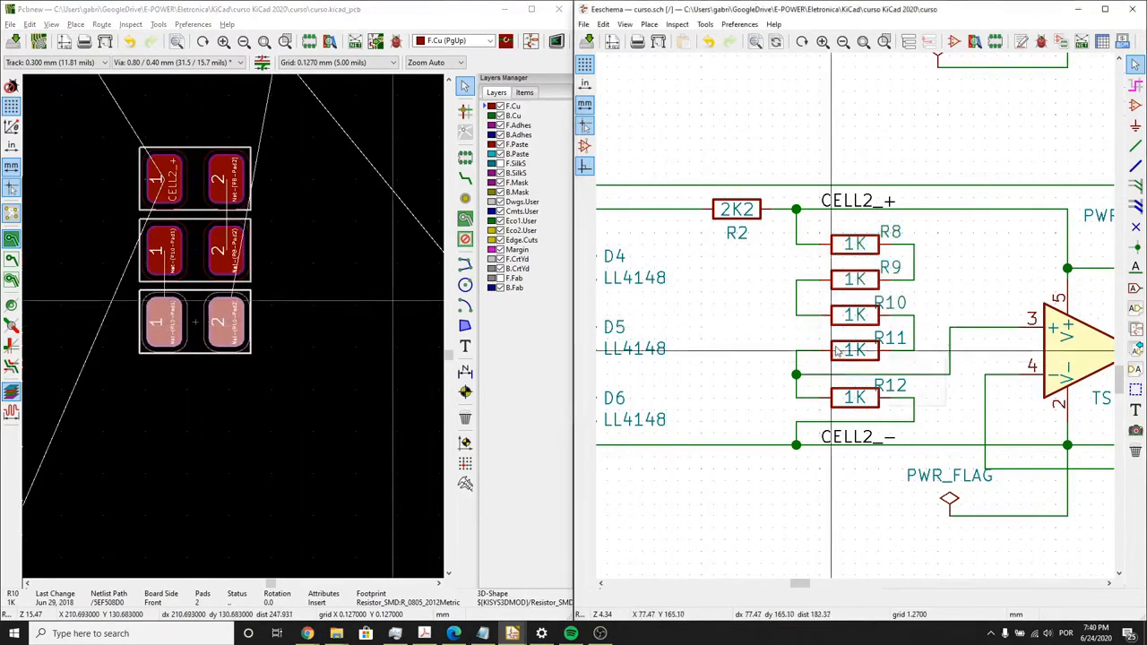
click(836, 351)
click(860, 379)
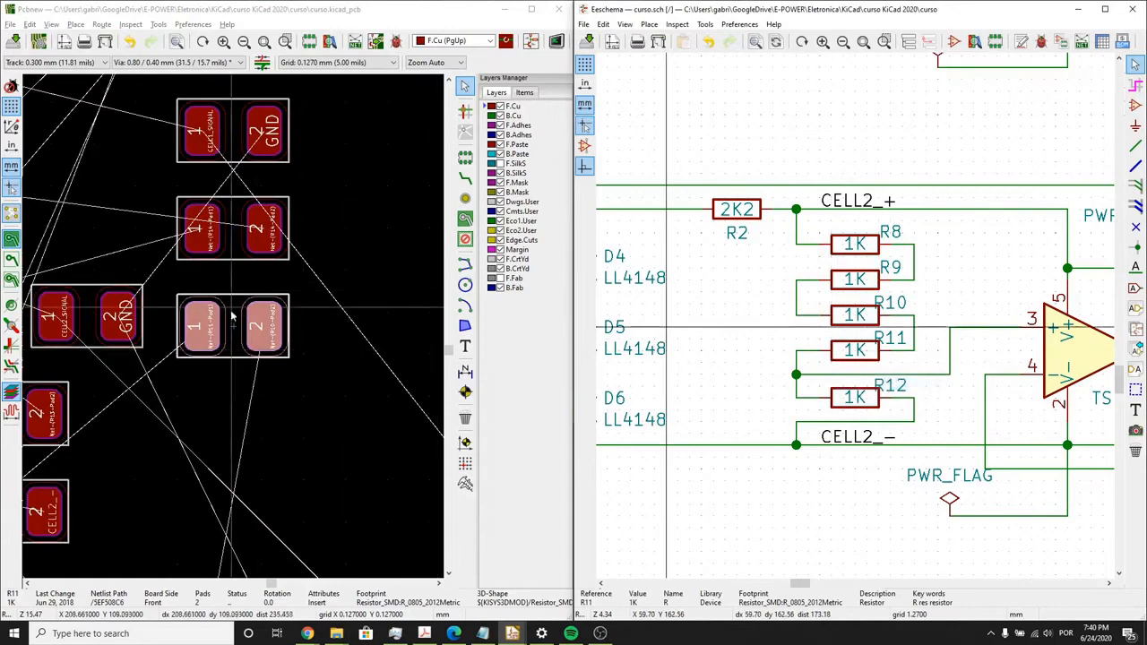
scroll(231, 323, down, 5)
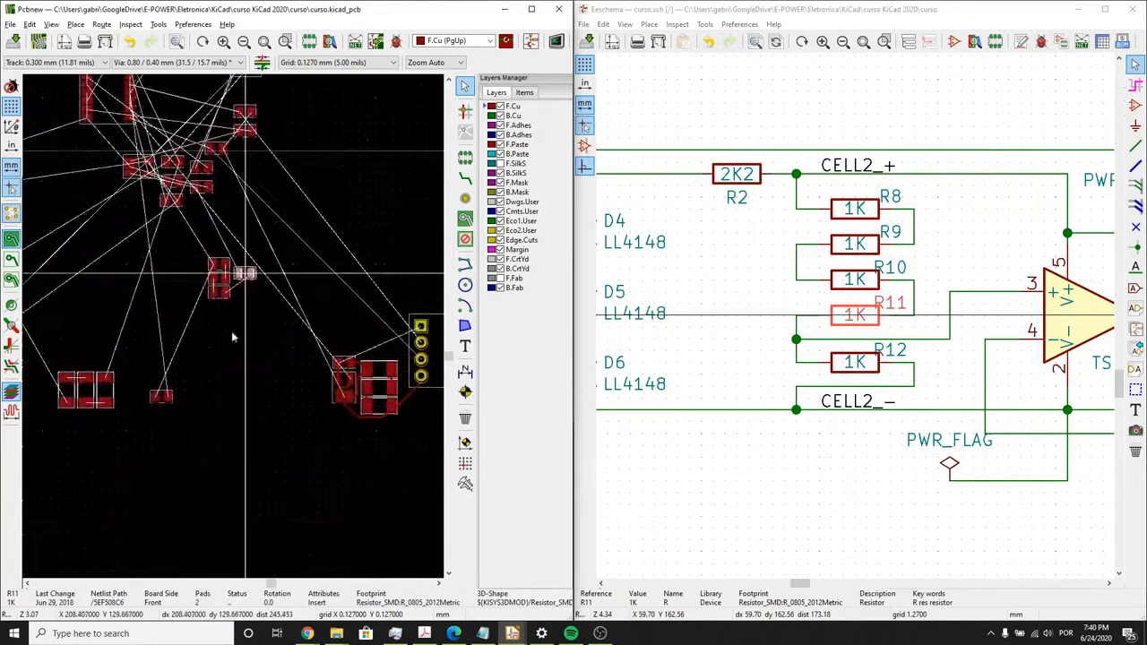
scroll(231, 337, up, 8)
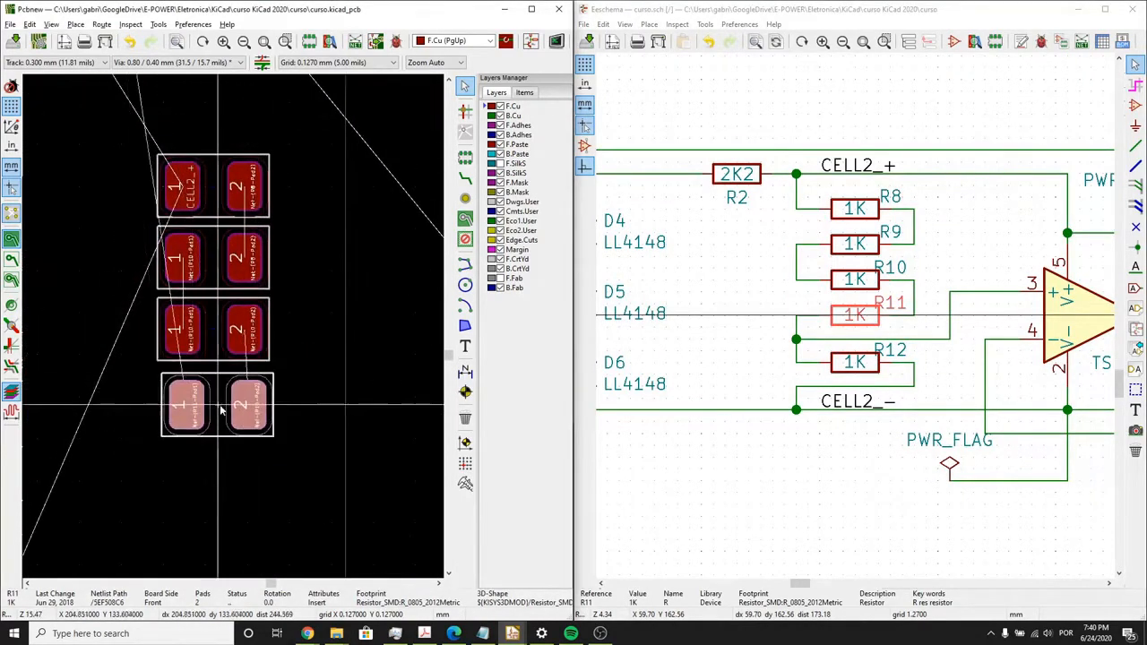
click(326, 346)
- Select R12 in the schematic and move its footprint to the lower end of the resistor column, aligned below R11
scroll(326, 347, down, 1)
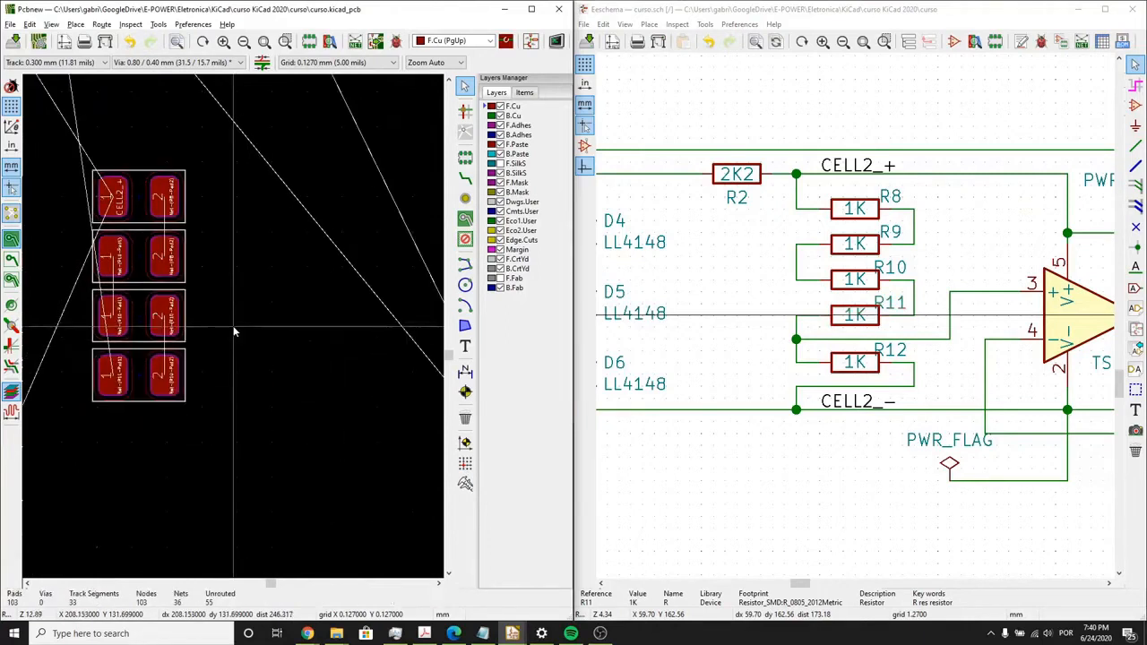
scroll(213, 267, down, 1)
middle_drag(246, 282, 311, 369)
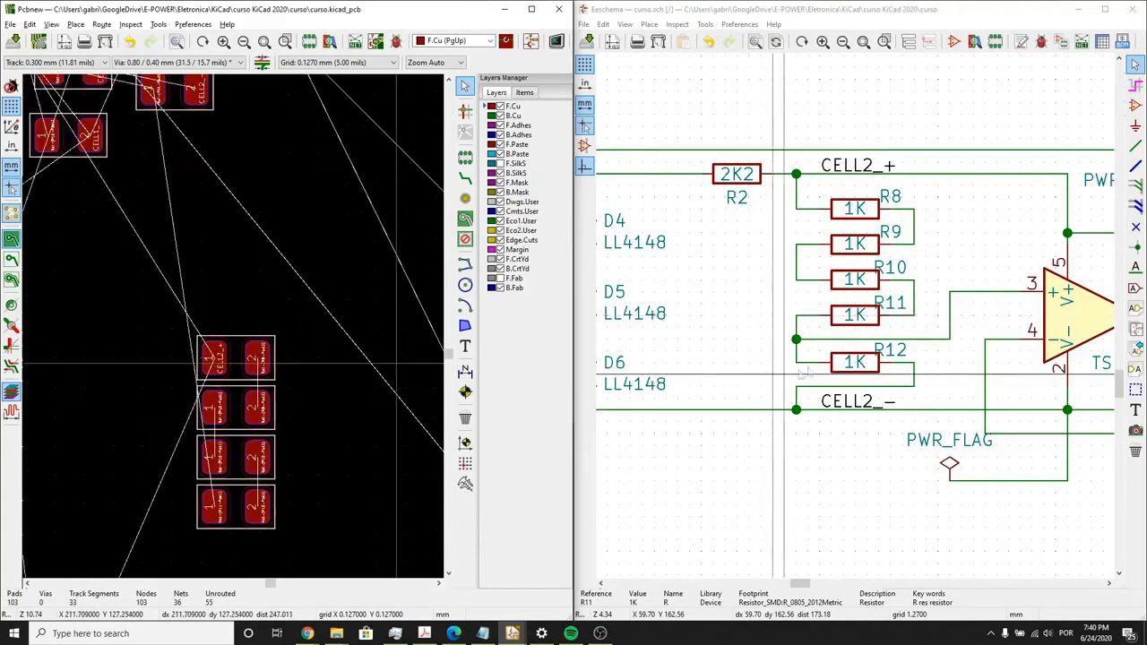
click(835, 370)
click(848, 400)
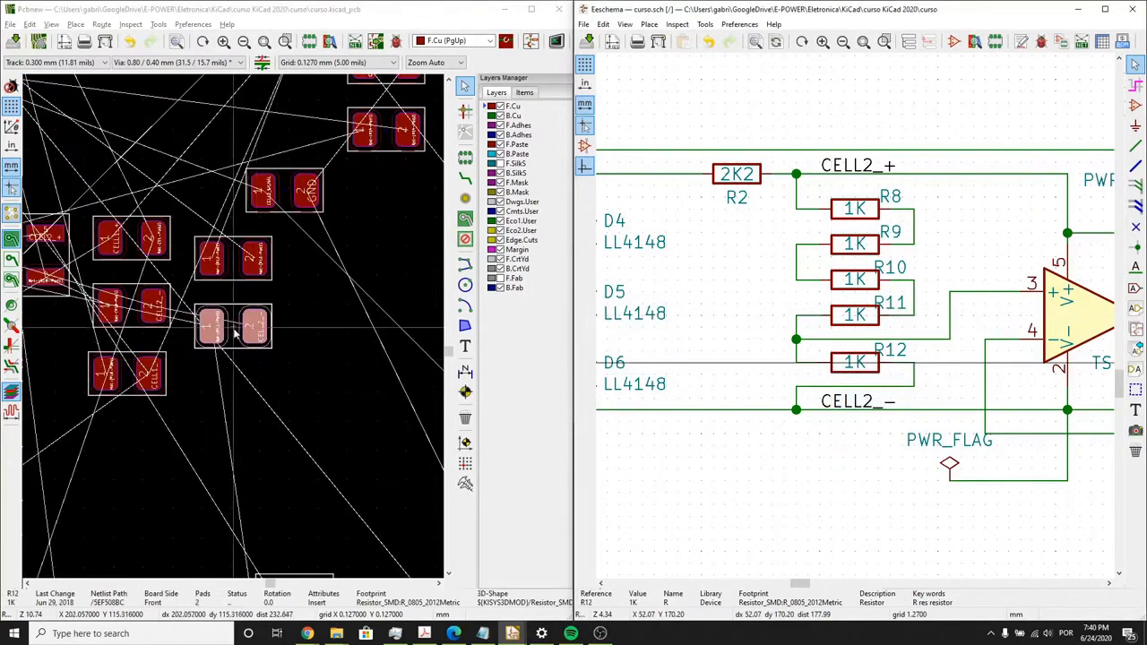
scroll(235, 327, down, 4)
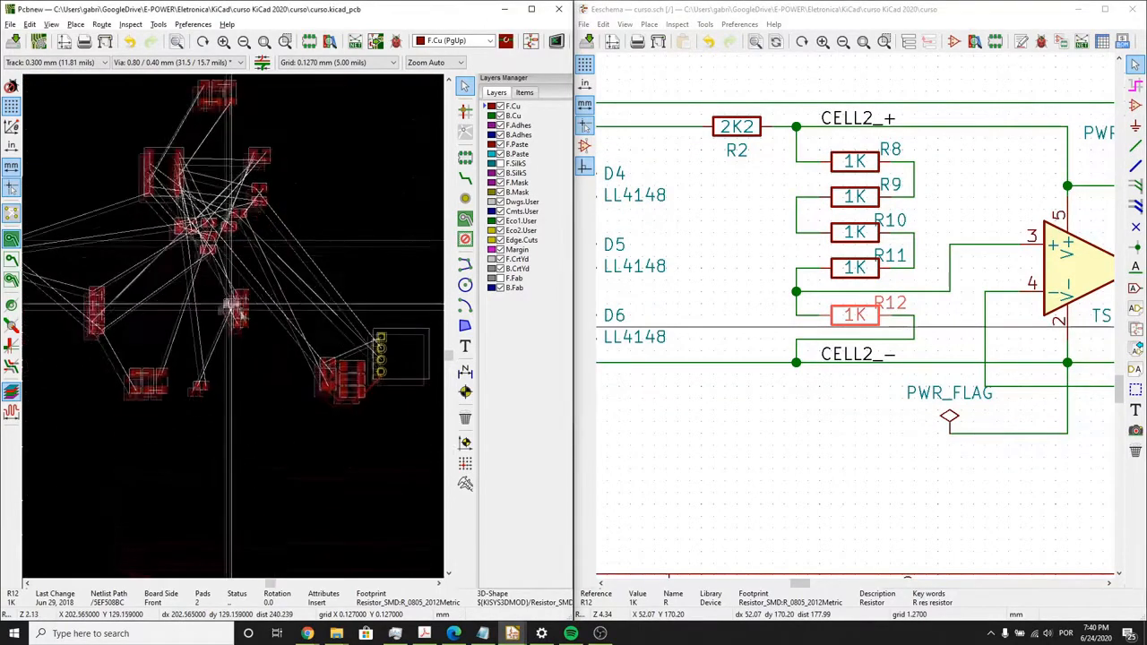
scroll(235, 309, up, 5)
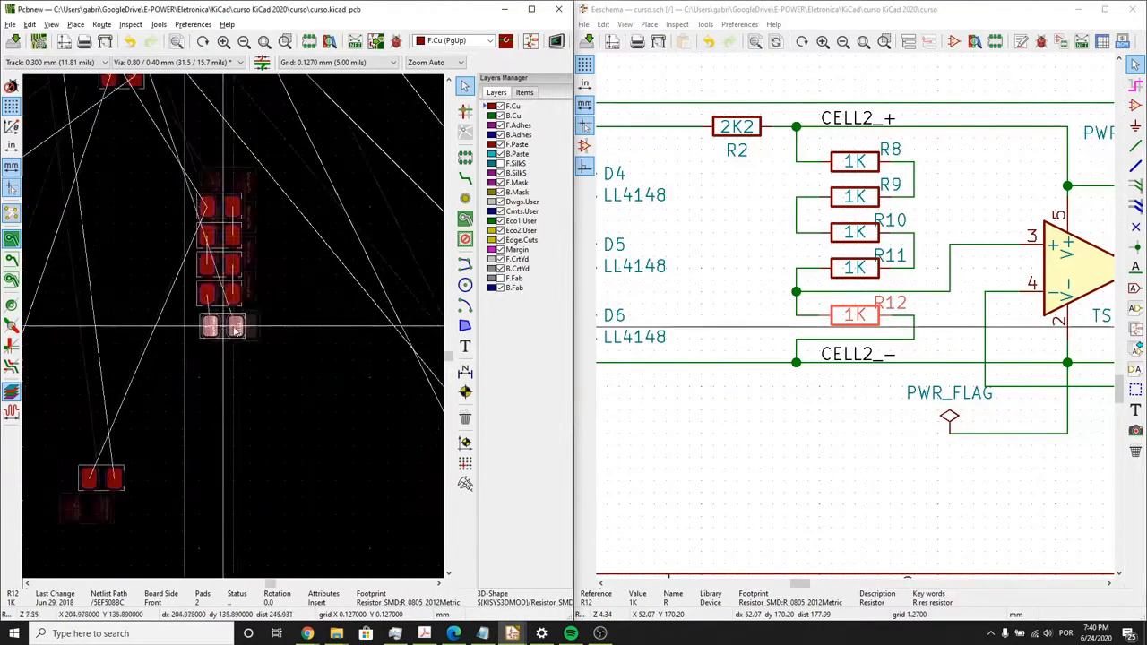
scroll(235, 328, up, 2)
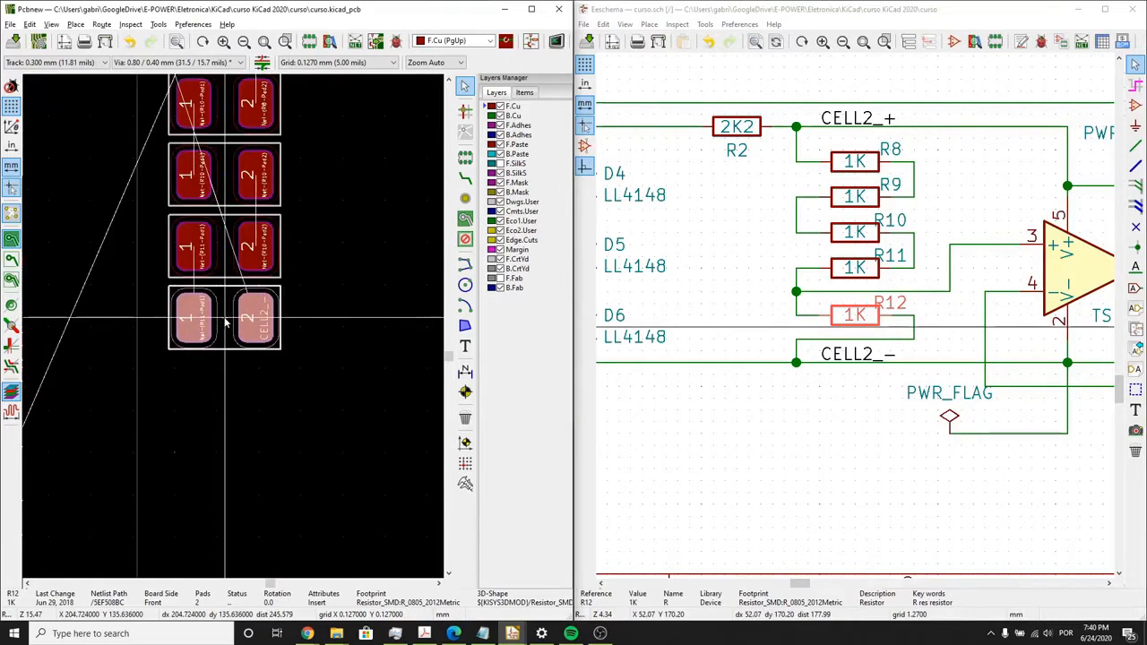
scroll(254, 321, down, 1)
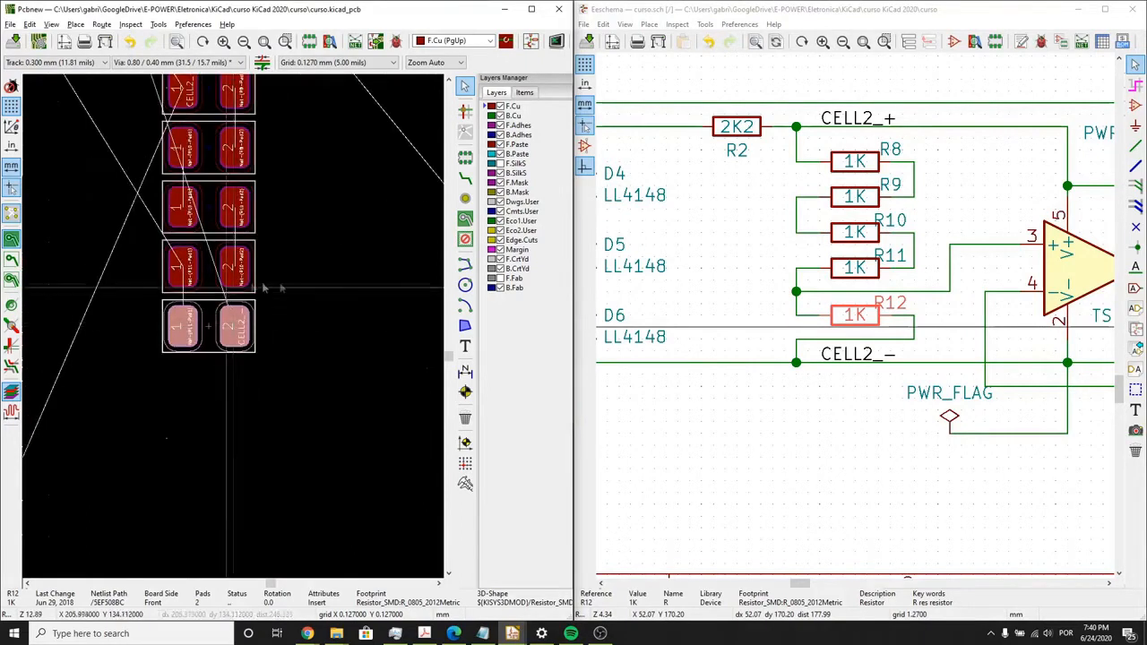
click(333, 265)
- Move the R2 footprint above R8, rotated upright with their CELL2_+ pads adjacent
scroll(333, 263, down, 1)
scroll(195, 312, down, 4)
scroll(236, 330, up, 3)
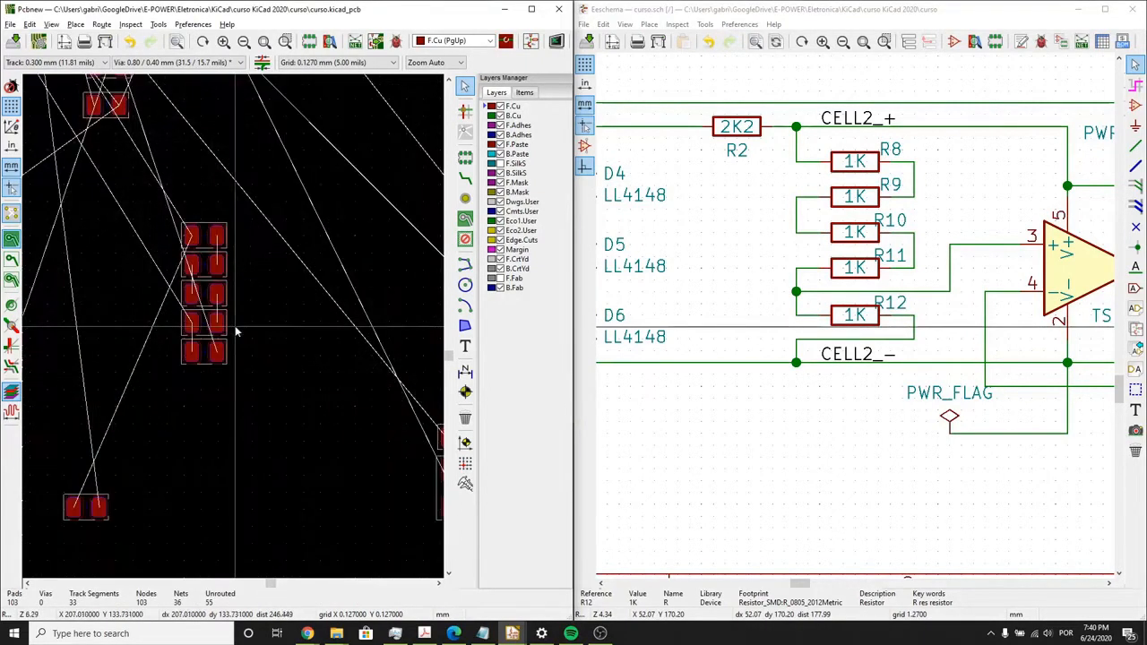
middle_drag(252, 361, 295, 363)
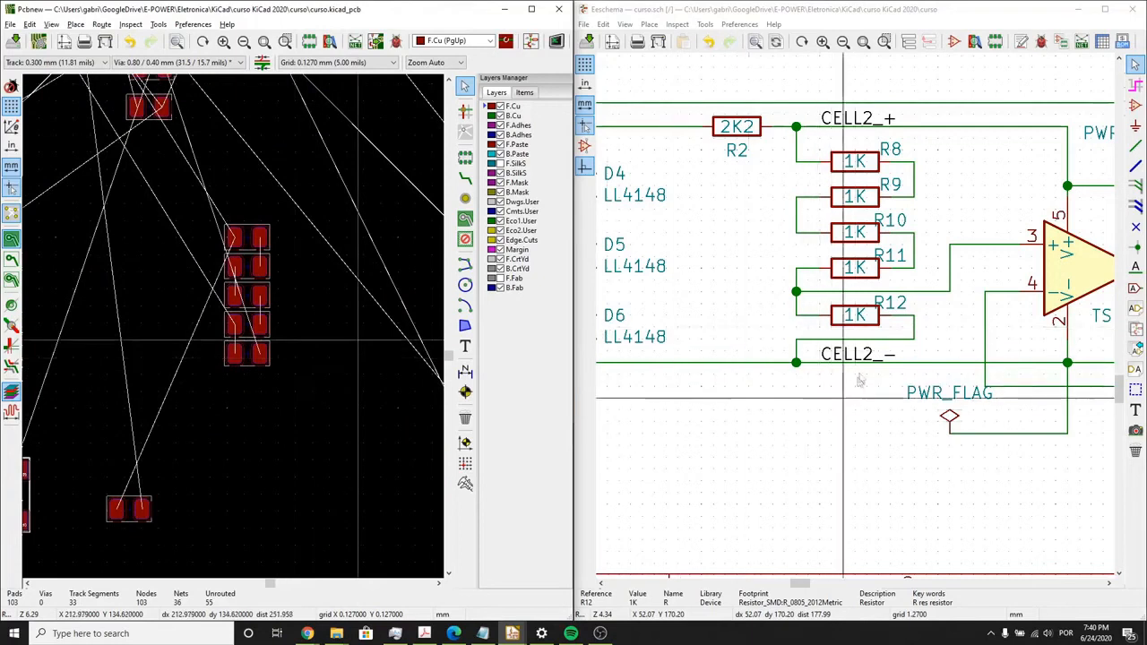
click(737, 127)
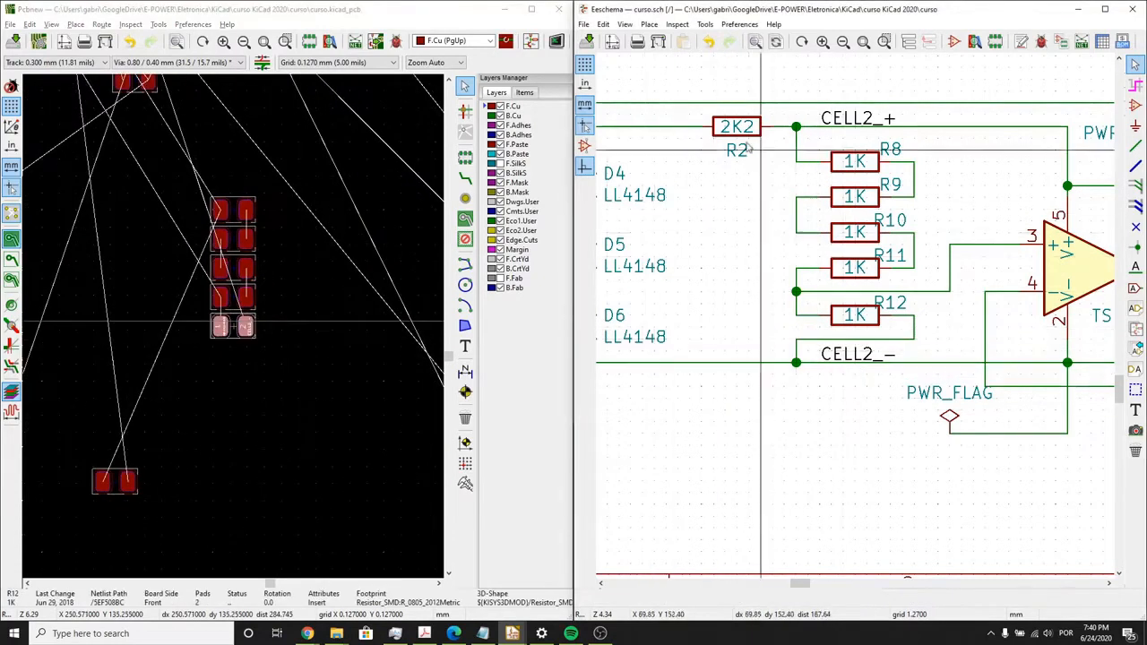
click(237, 332)
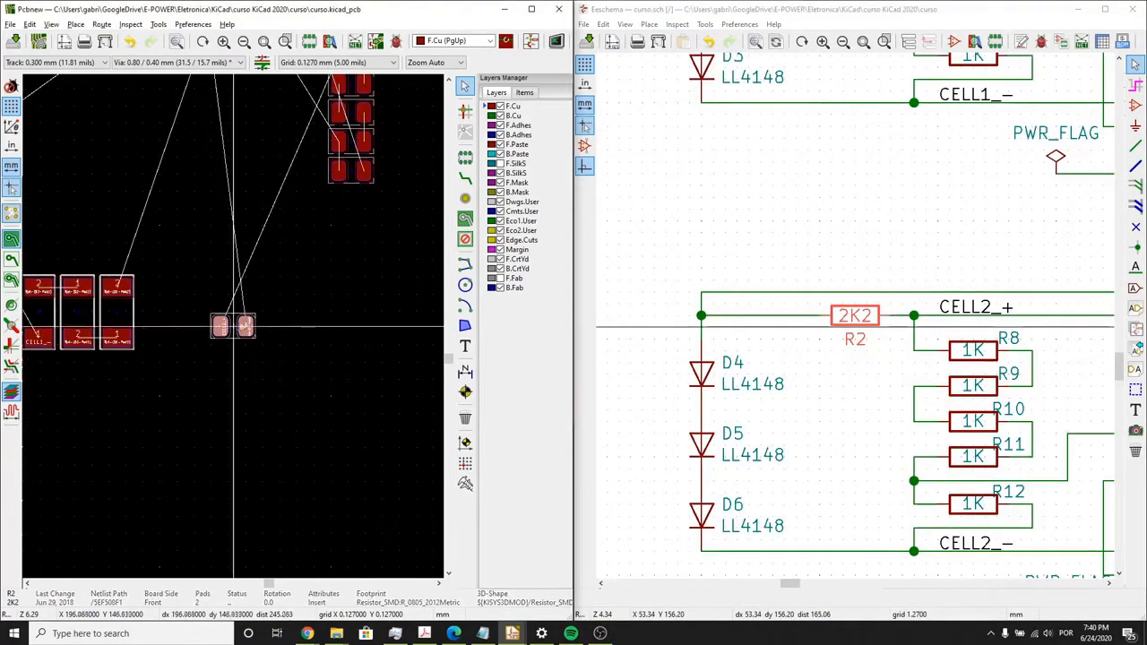
scroll(233, 327, down, 3)
scroll(239, 214, up, 5)
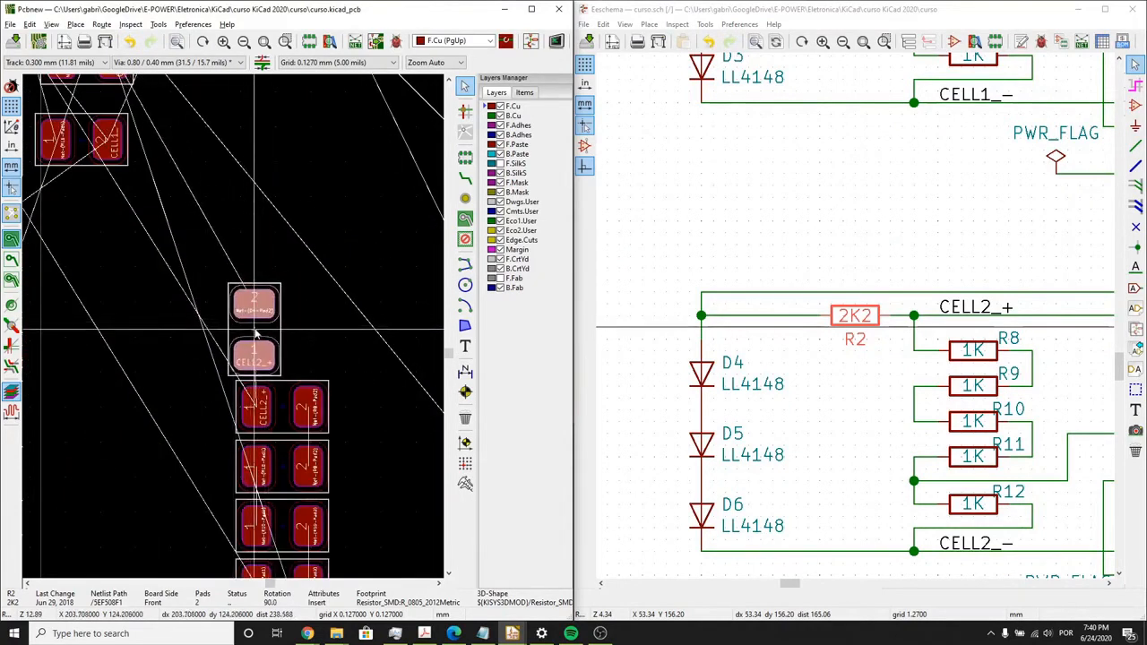
scroll(256, 362, down, 1)
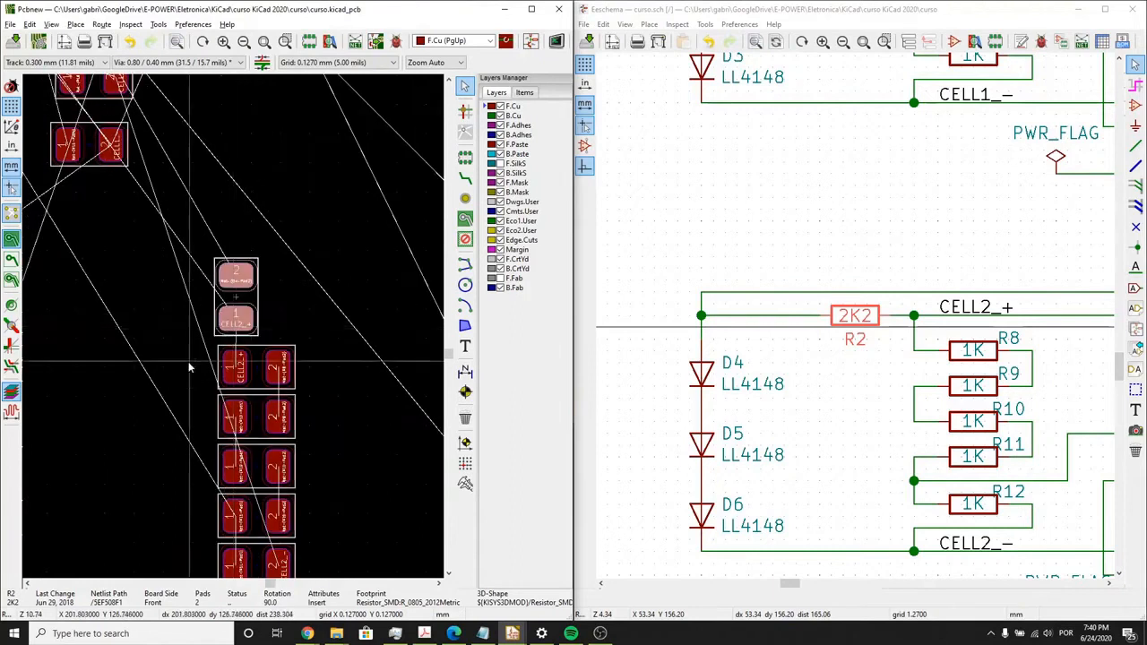
click(189, 366)
scroll(215, 405, down, 1)
mouse_move(222, 346)
middle_down()
mouse_move(248, 307)
mouse_move(323, 273)
mouse_move(231, 334)
middle_up()
scroll(231, 333, down, 1)
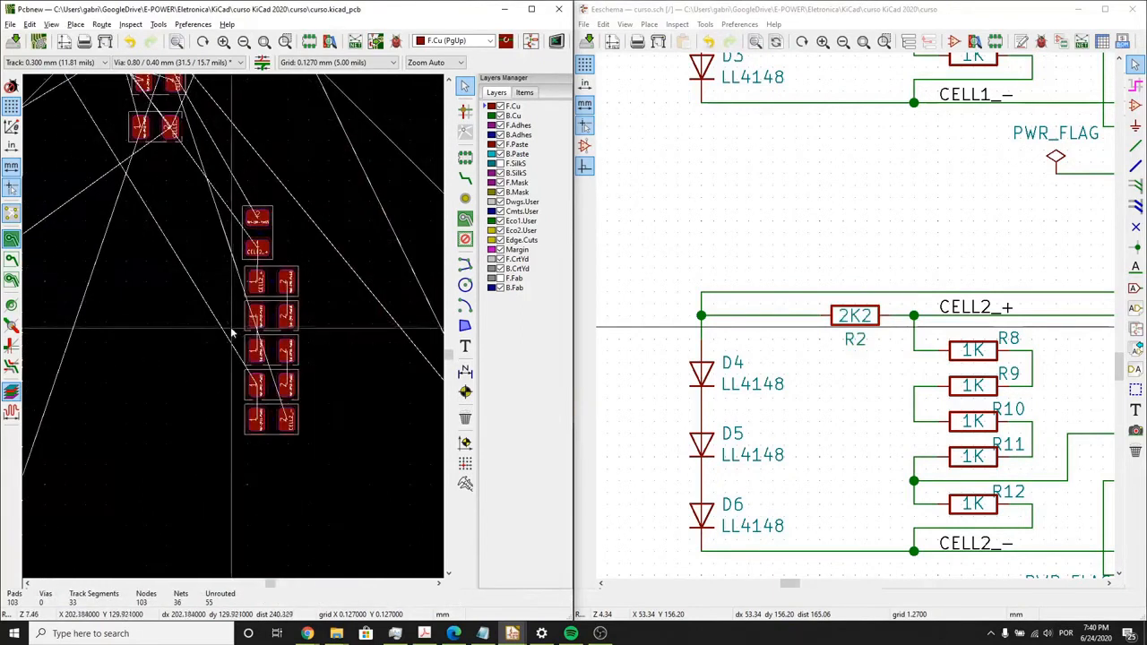
scroll(233, 333, down, 1)
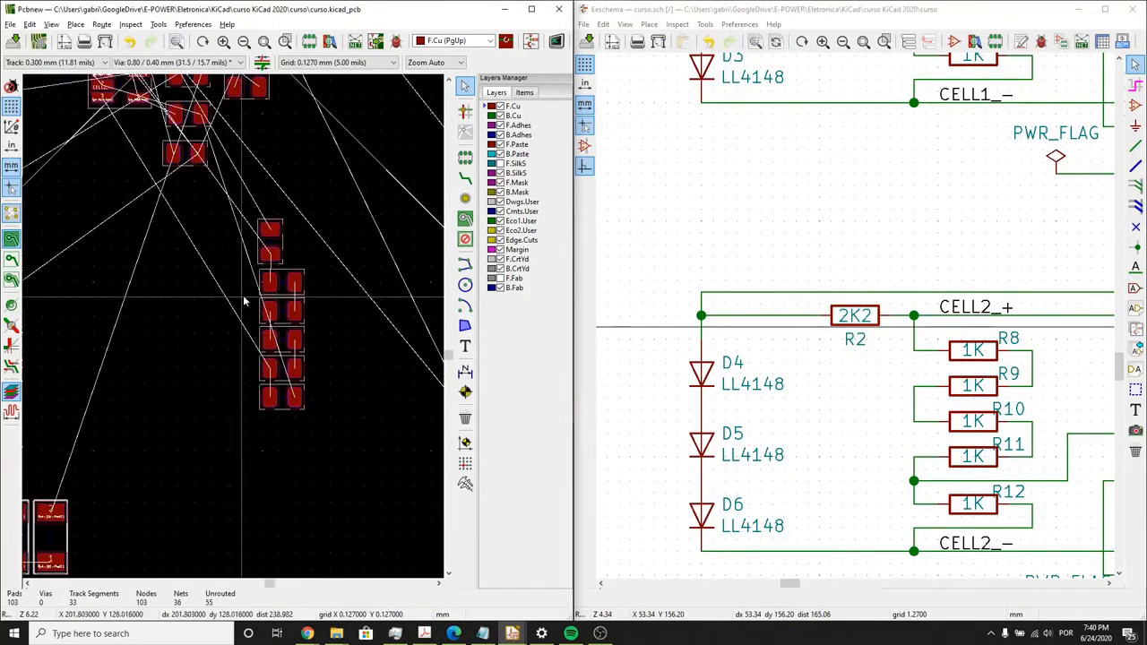
scroll(235, 328, down, 2)
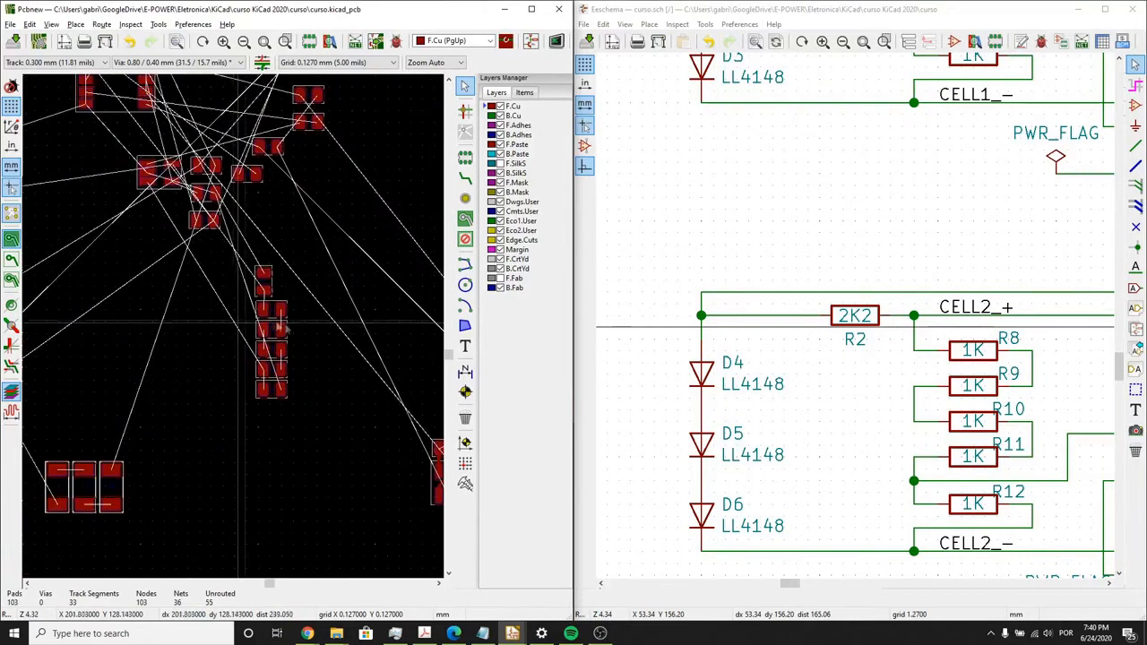
click(695, 375)
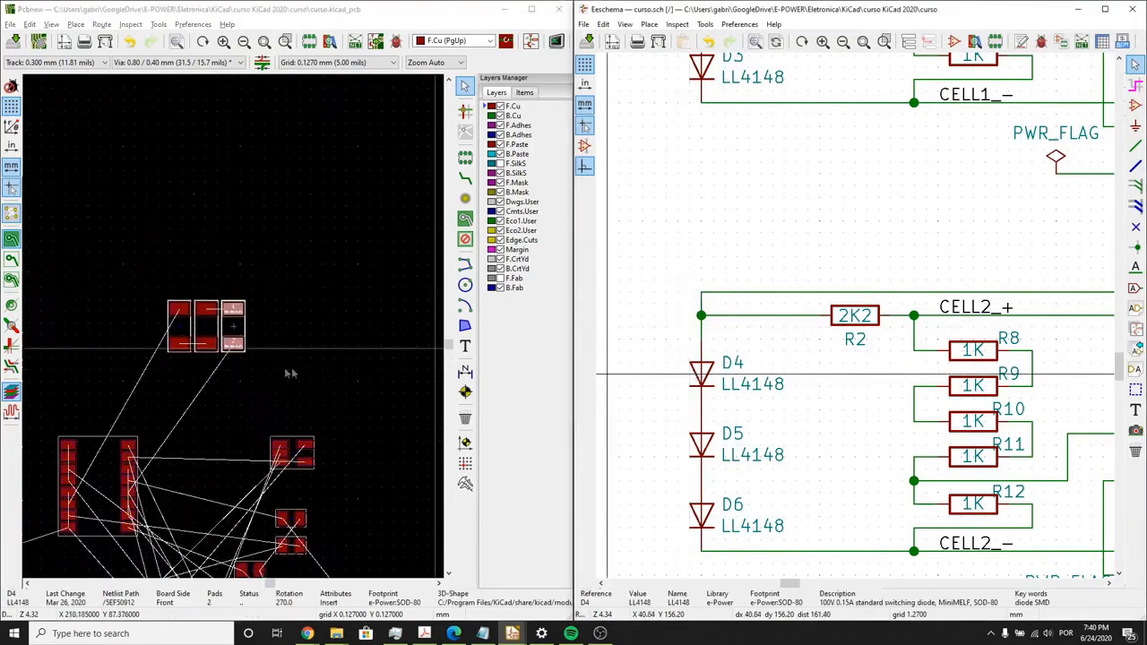
drag(232, 324, 129, 278)
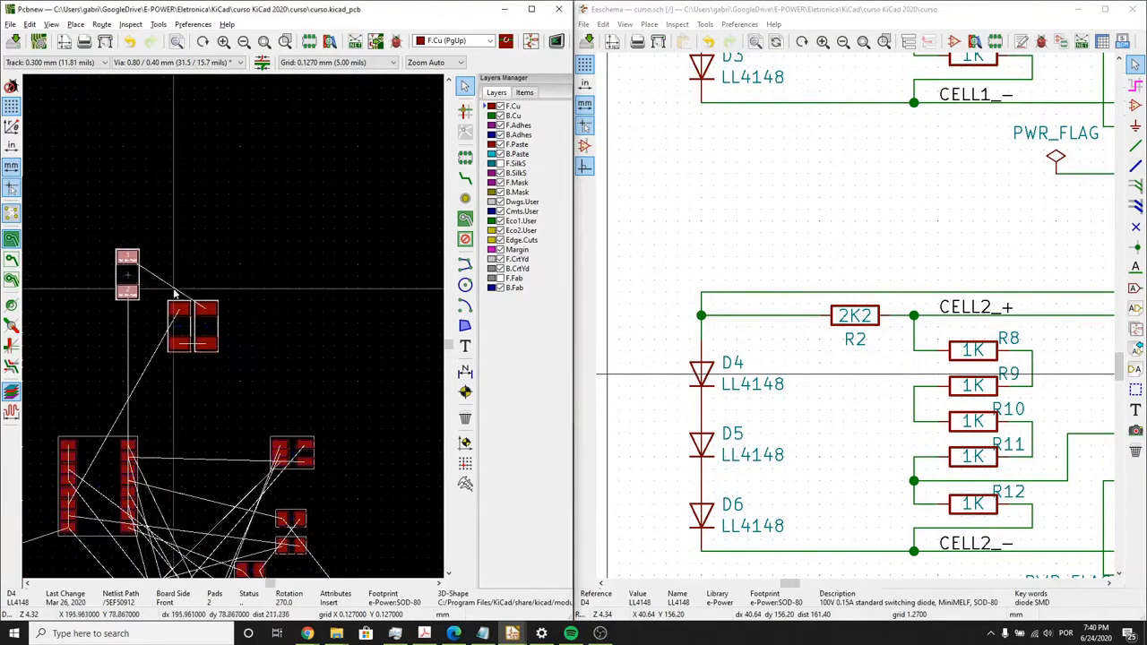
key(Escape)
- Select the D4, D5 and D6 footprints together and move the group down beside the R8–R12 resistor column
click(181, 328)
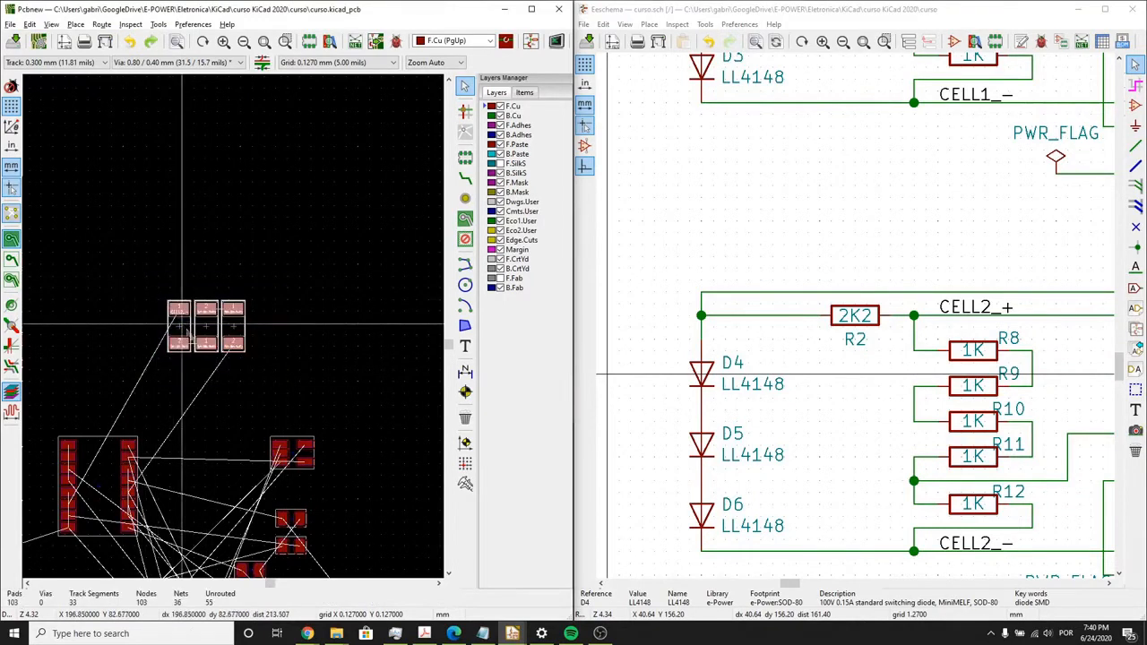
scroll(190, 328, down, 3)
middle_drag(246, 361, 269, 254)
scroll(267, 278, up, 3)
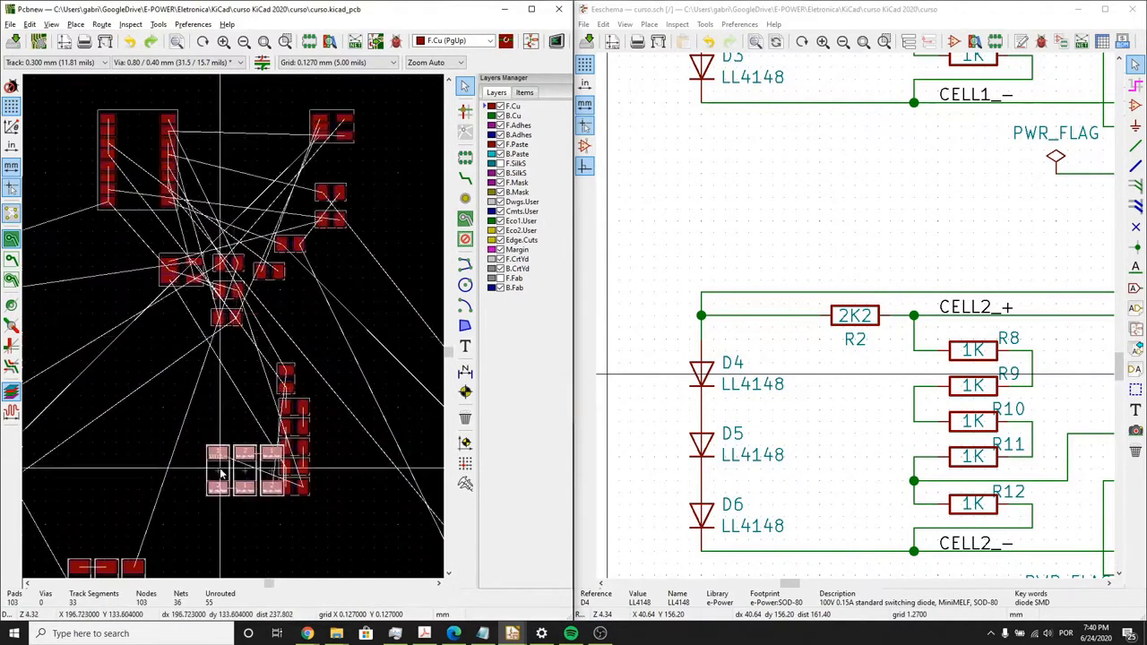
scroll(221, 473, up, 3)
- Rotate the D4–D6 group into a horizontal stack with D4 uppermost and D6 lowest, and position it alongside the R8–R12 column
key(r)
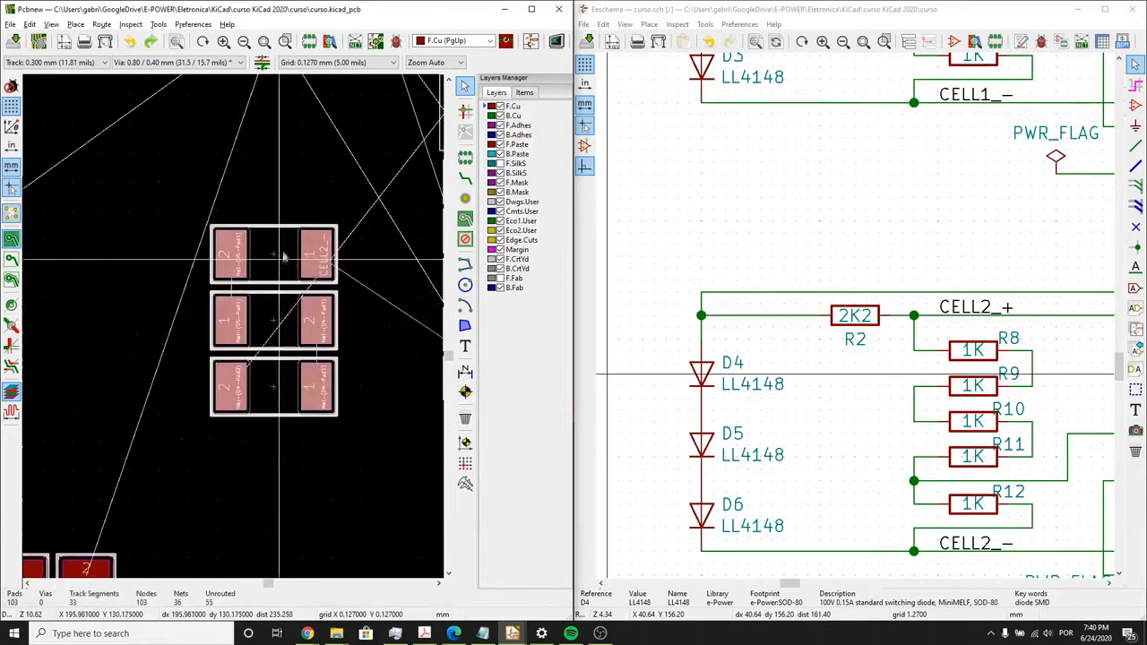
key(r)
key(r)
scroll(310, 305, down, 1)
middle_drag(310, 305, 184, 319)
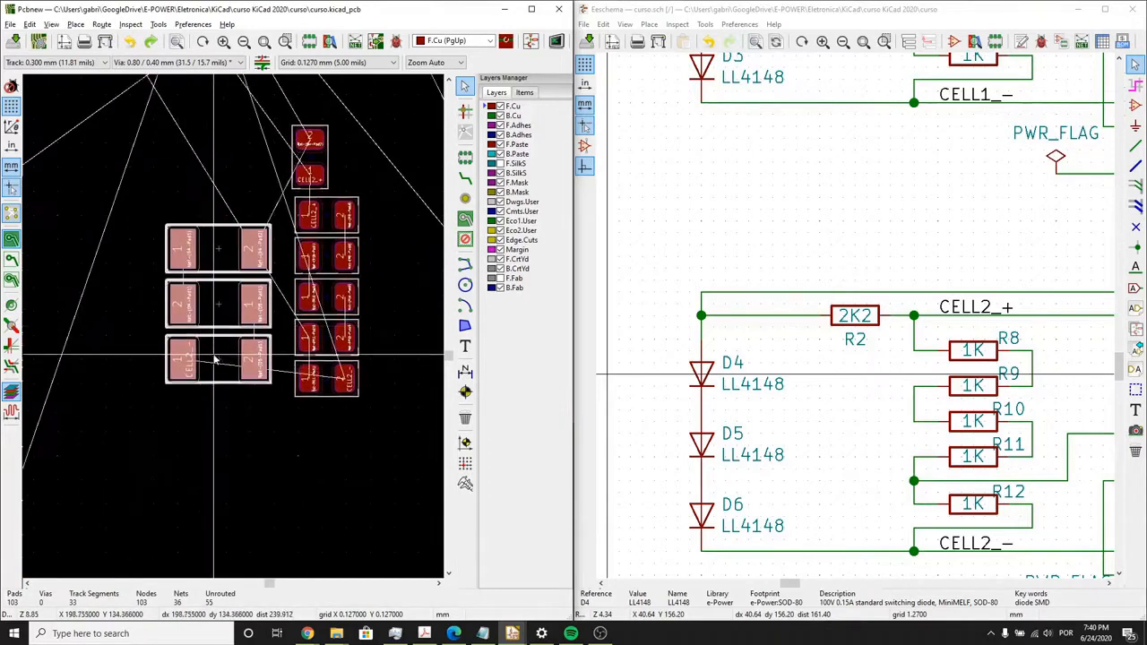
- Move the D4–D6 stack to the right side of the R8–R12 column, with D6 level with R12
middle_drag(345, 381, 255, 377)
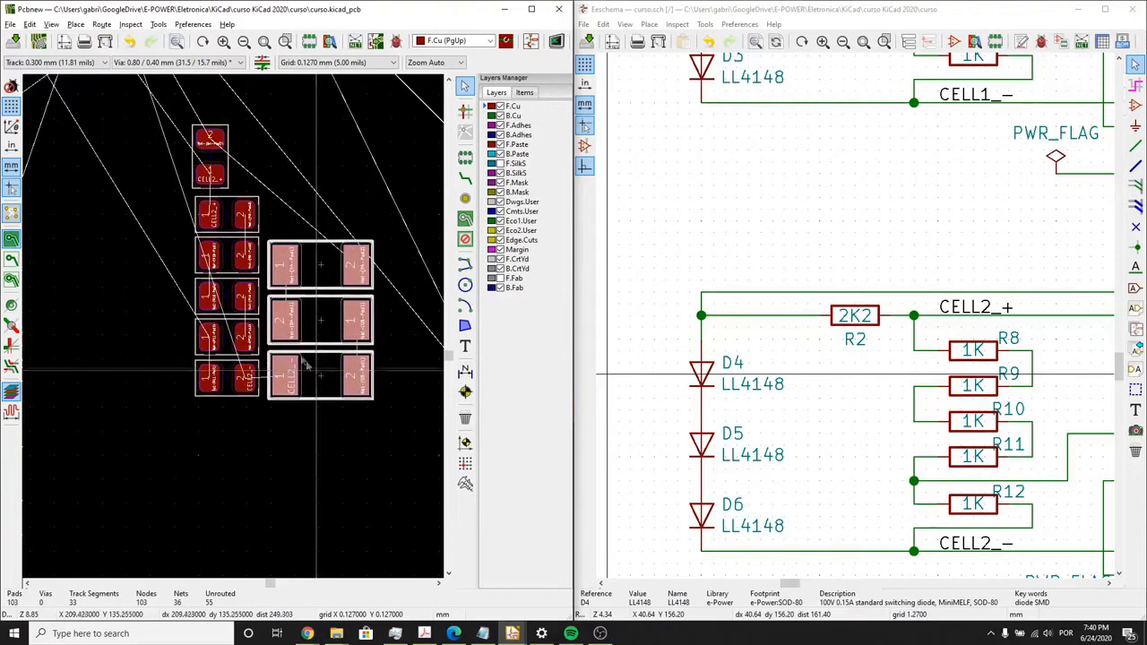
click(255, 251)
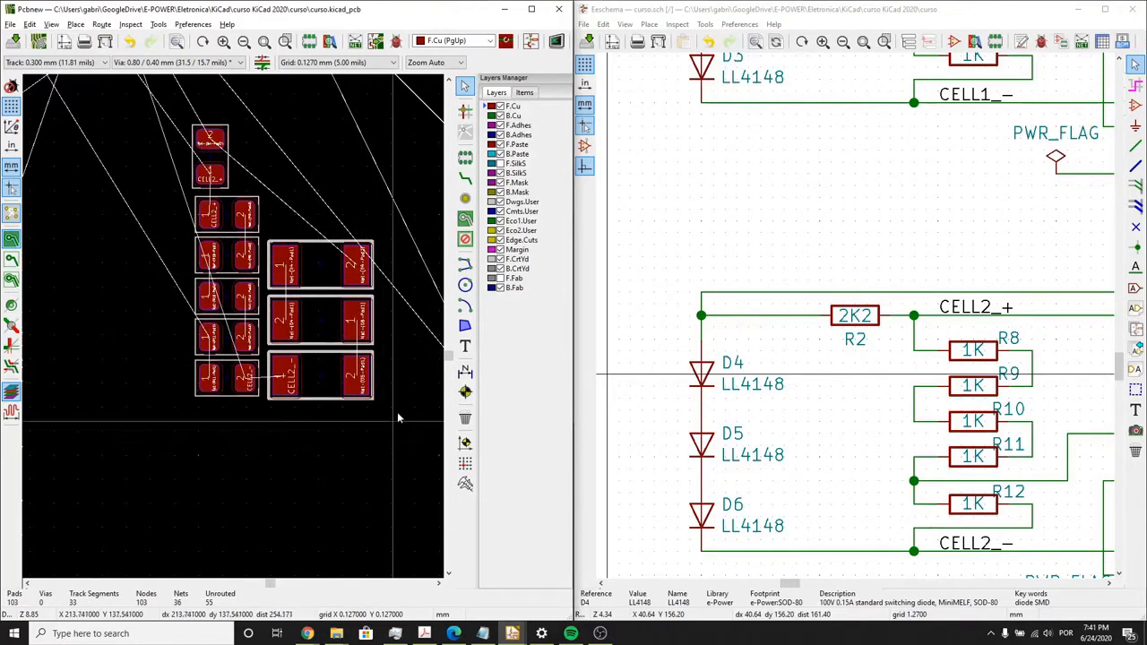
- Select R2 in the schematic and start moving its footprint from above R8
middle_drag(800, 374, 712, 316)
click(769, 262)
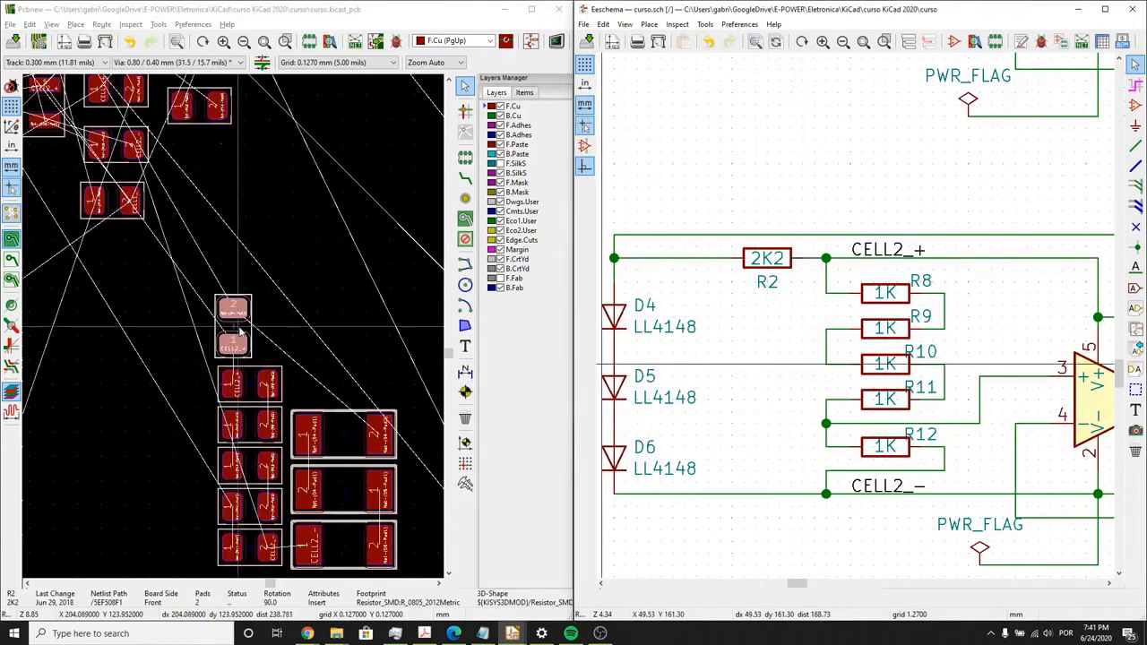
scroll(280, 352, down, 3)
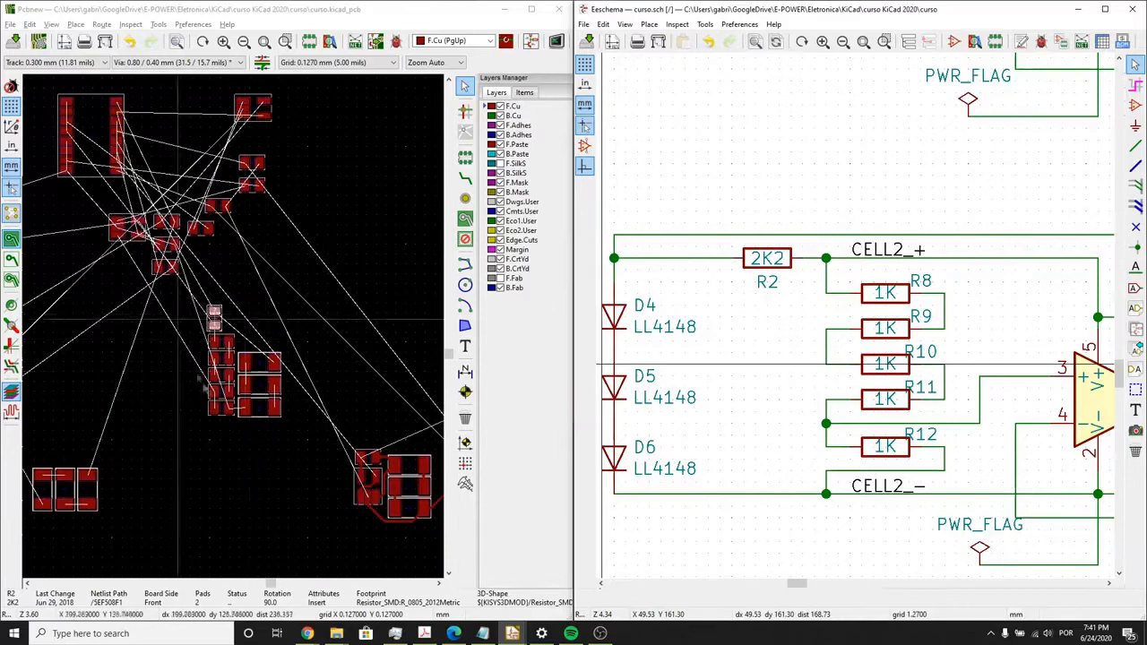
scroll(216, 392, up, 3)
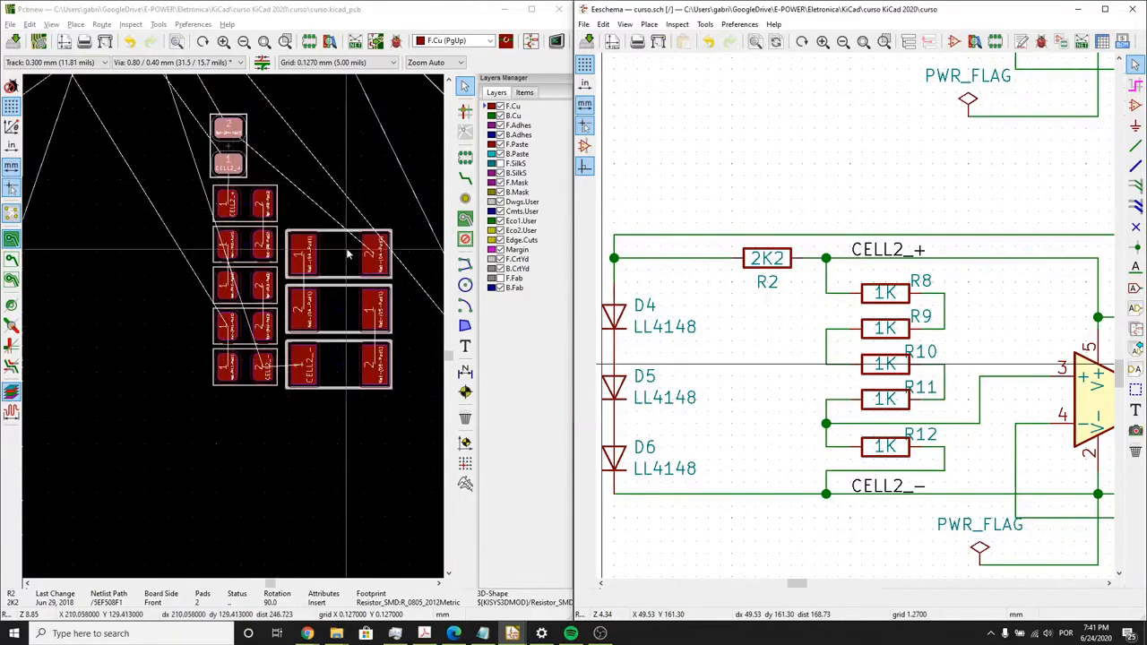
click(233, 149)
key(m)
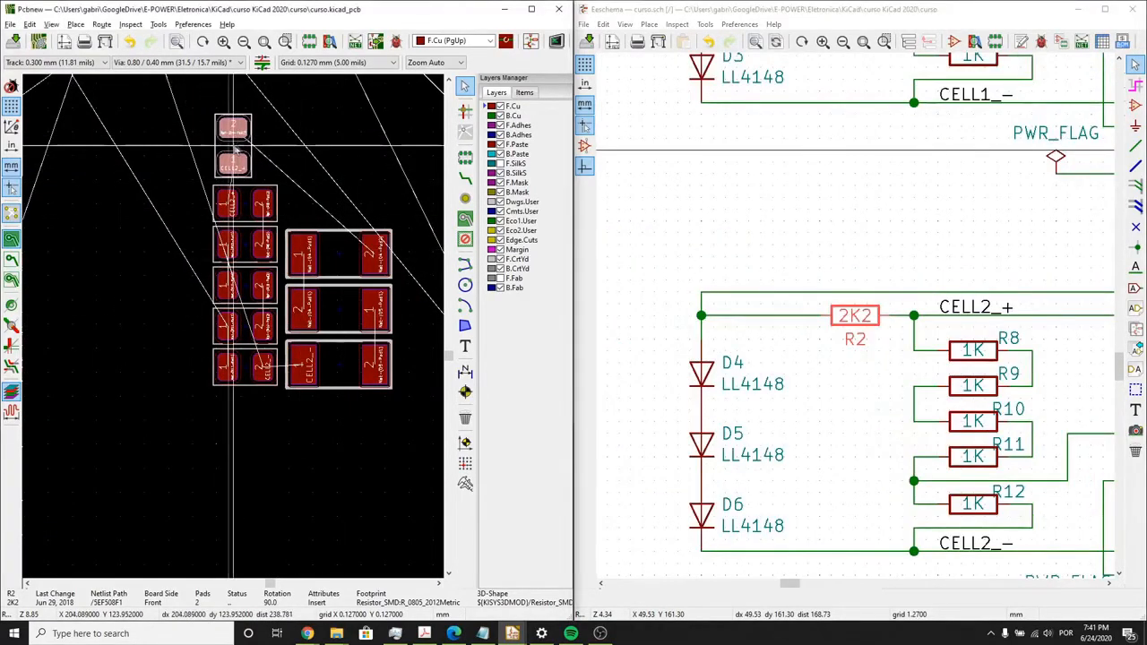
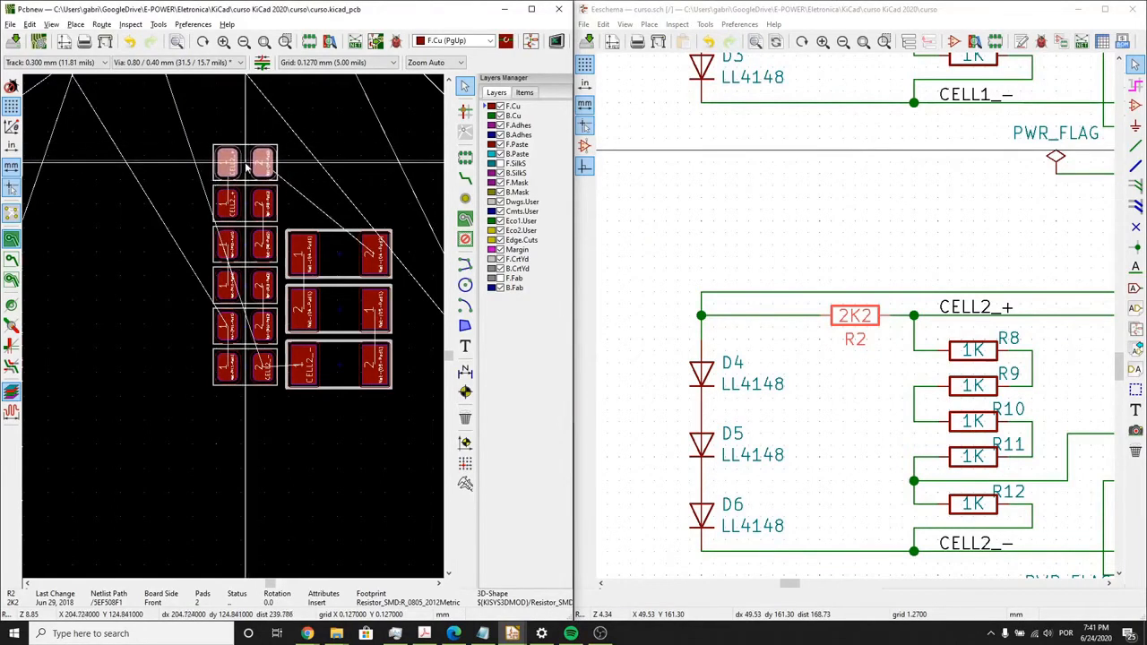
- Place the R2 footprint directly above R8 at the head of the R8–R12 column
click(186, 245)
scroll(177, 260, down, 1)
middle_drag(225, 378, 257, 304)
scroll(276, 278, down, 1)
scroll(231, 334, down, 3)
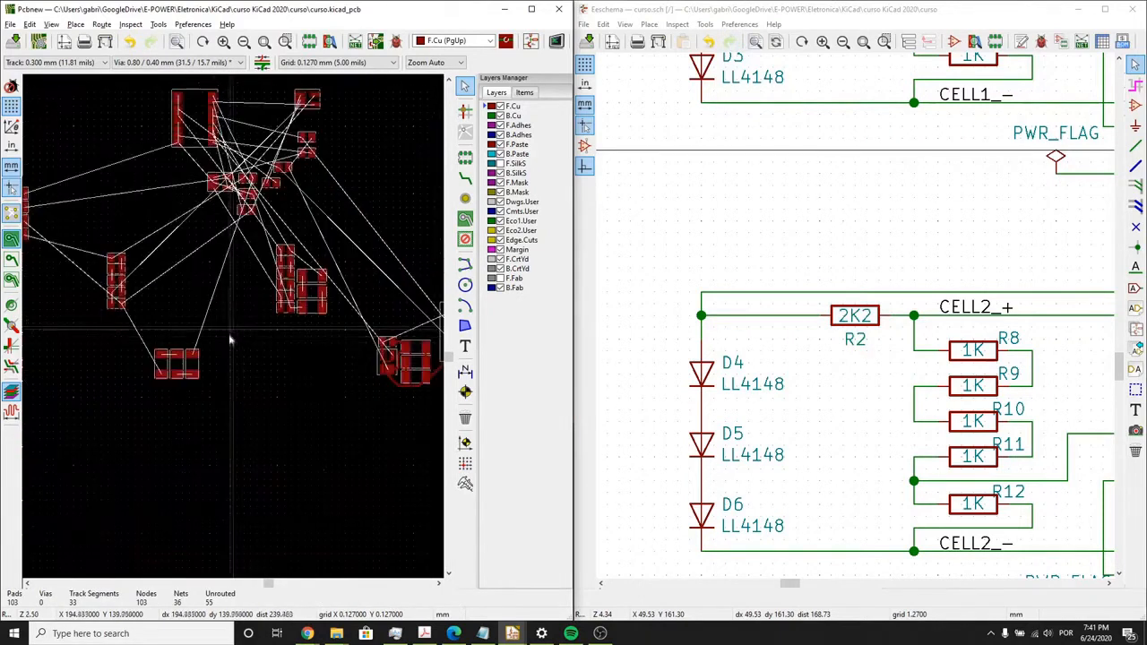
- Examine the CELL2 circuit in the schematic from D4–D6 through U2 and R14, and check D4's footprint against its symbol
middle_drag(230, 340, 254, 325)
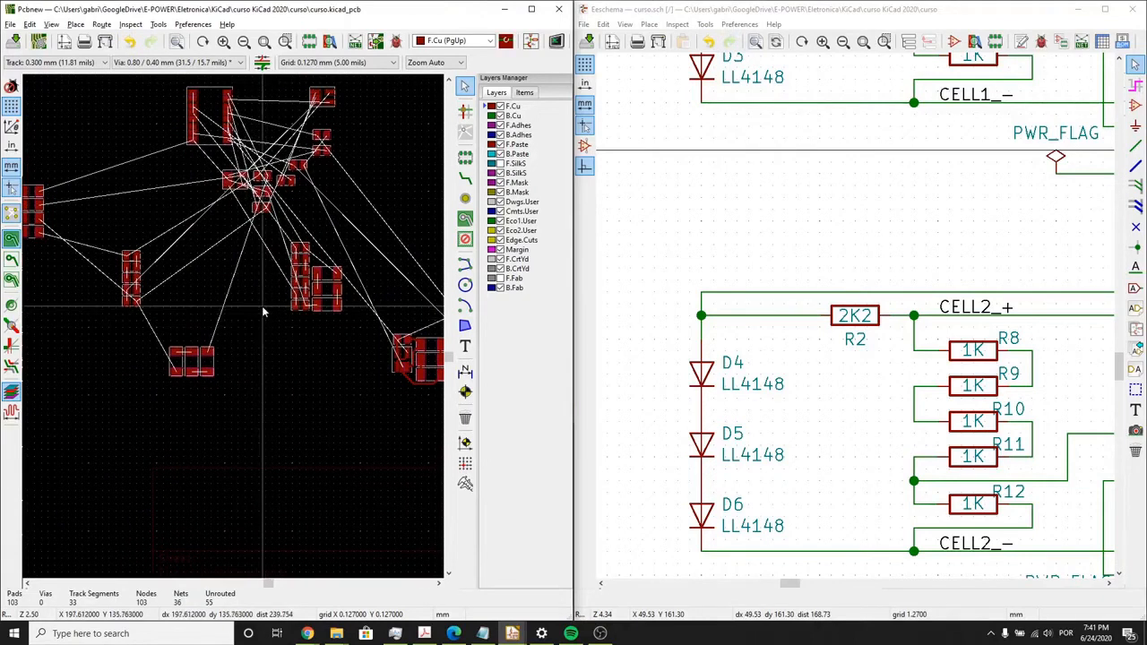
scroll(262, 306, up, 1)
middle_drag(225, 328, 257, 303)
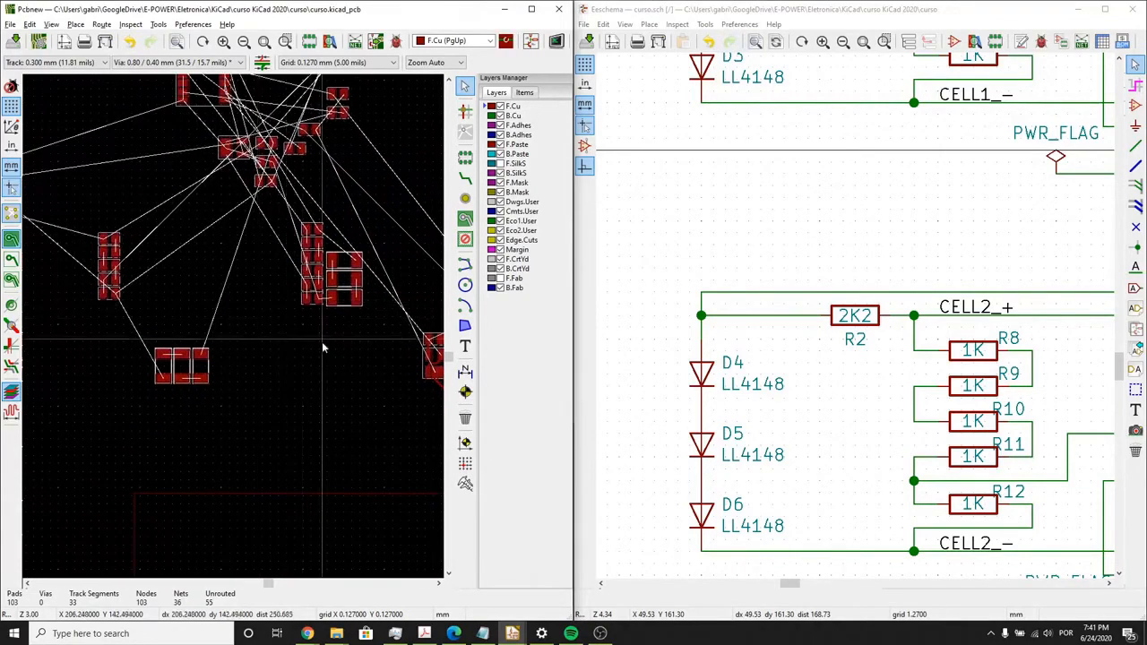
middle_drag(322, 342, 295, 340)
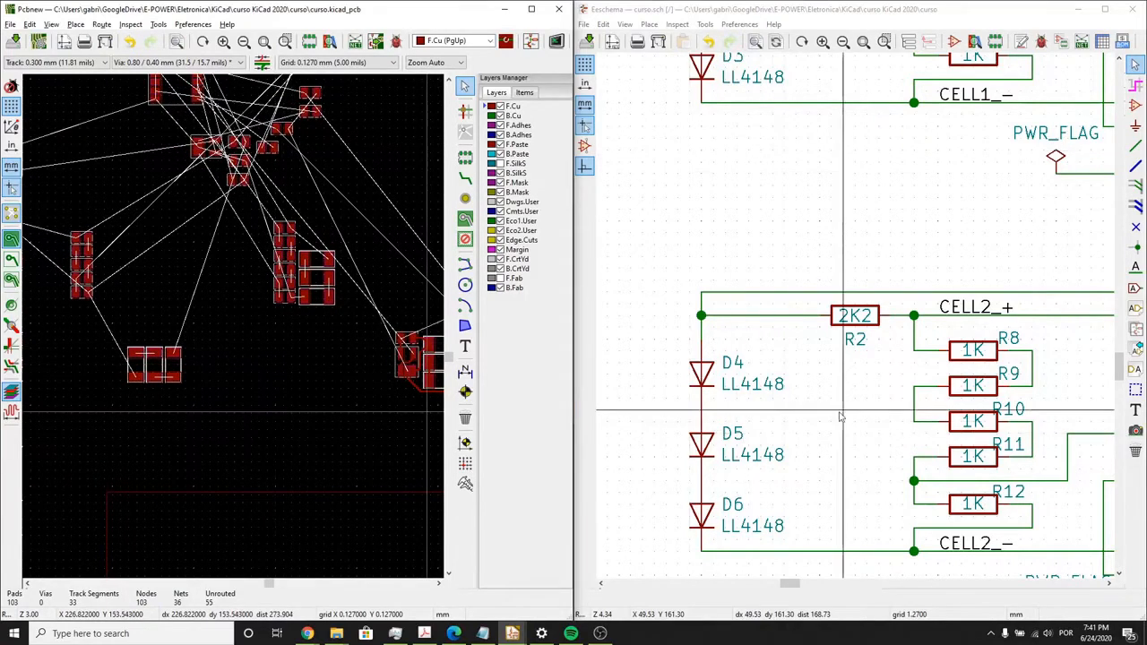
middle_drag(839, 416, 792, 378)
scroll(792, 379, down, 1)
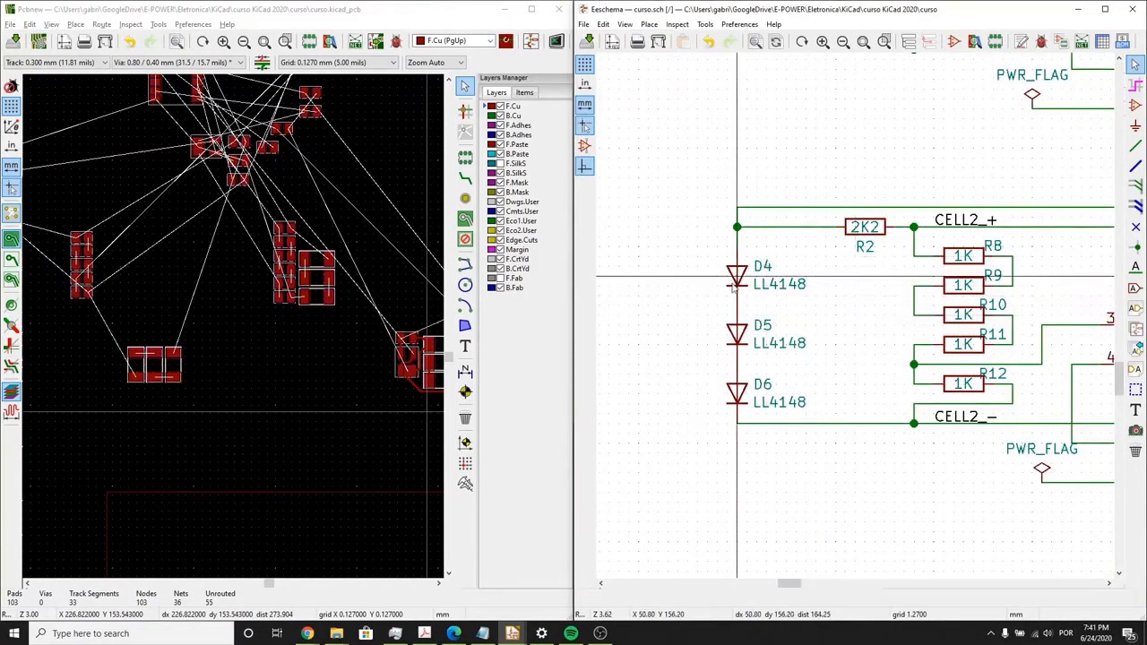
middle_drag(833, 313, 778, 315)
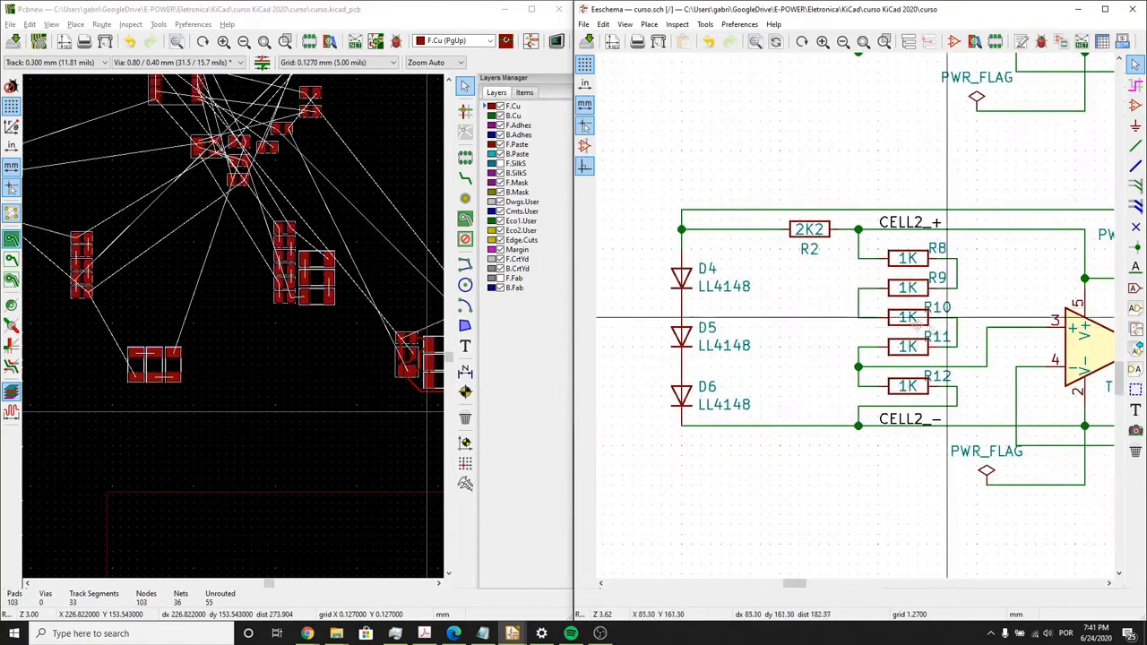
middle_drag(917, 324, 754, 314)
middle_drag(948, 350, 843, 326)
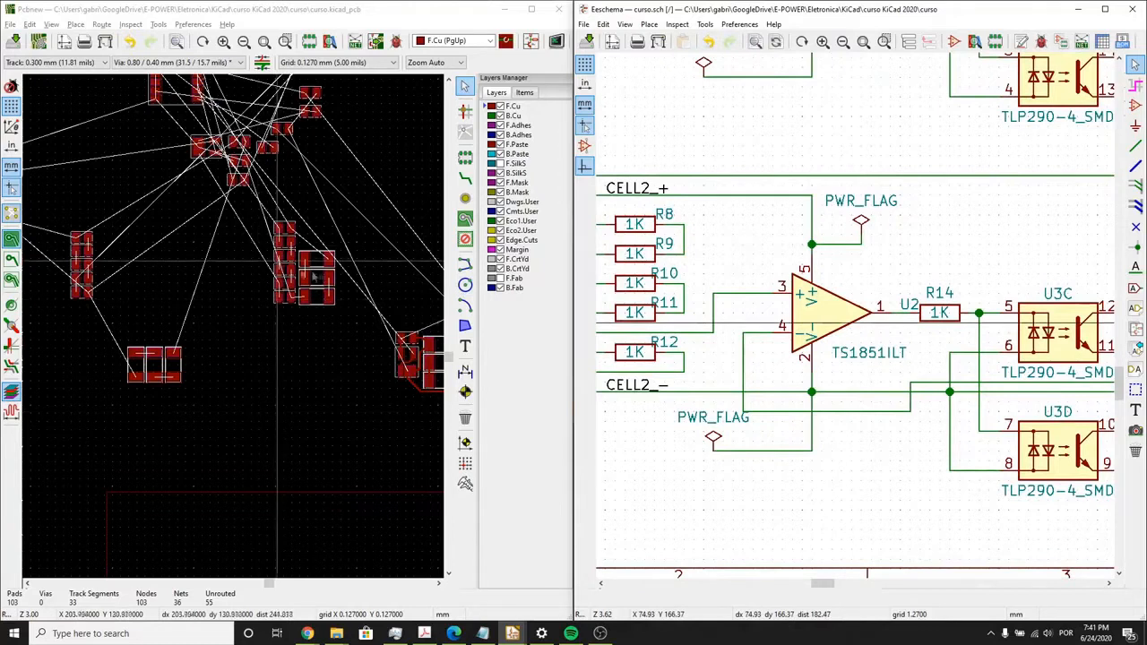
scroll(232, 330, up, 2)
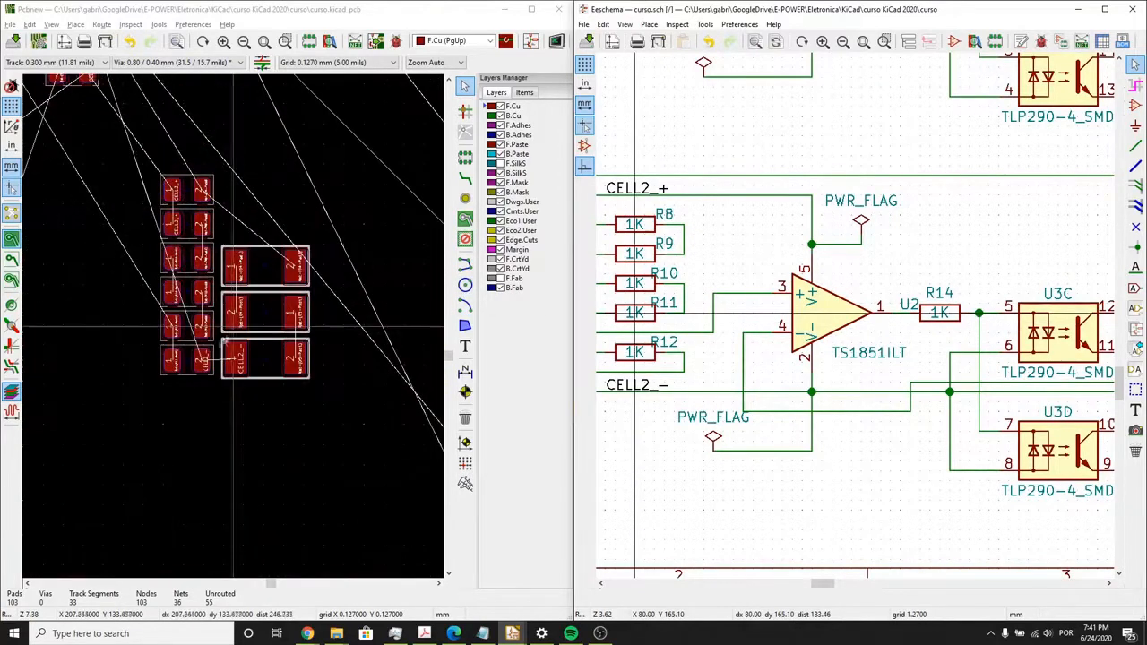
click(267, 275)
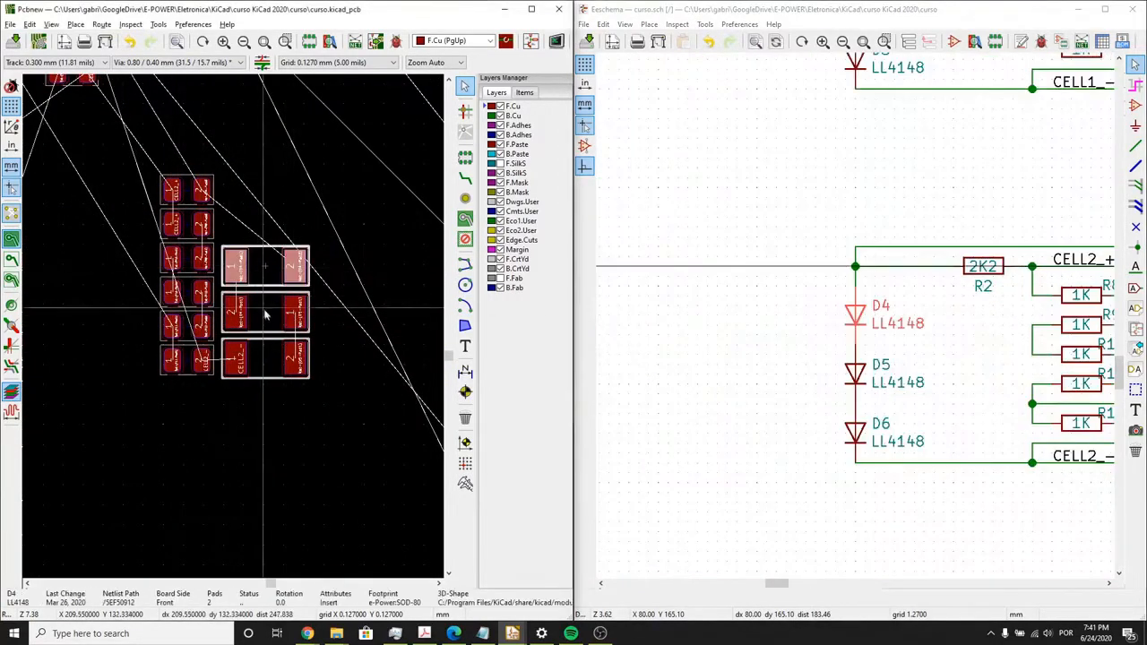
- Locate D3 from the schematic, select the D1, D2 and D3 footprints together and move the group up beside the R3–R7 column
click(701, 418)
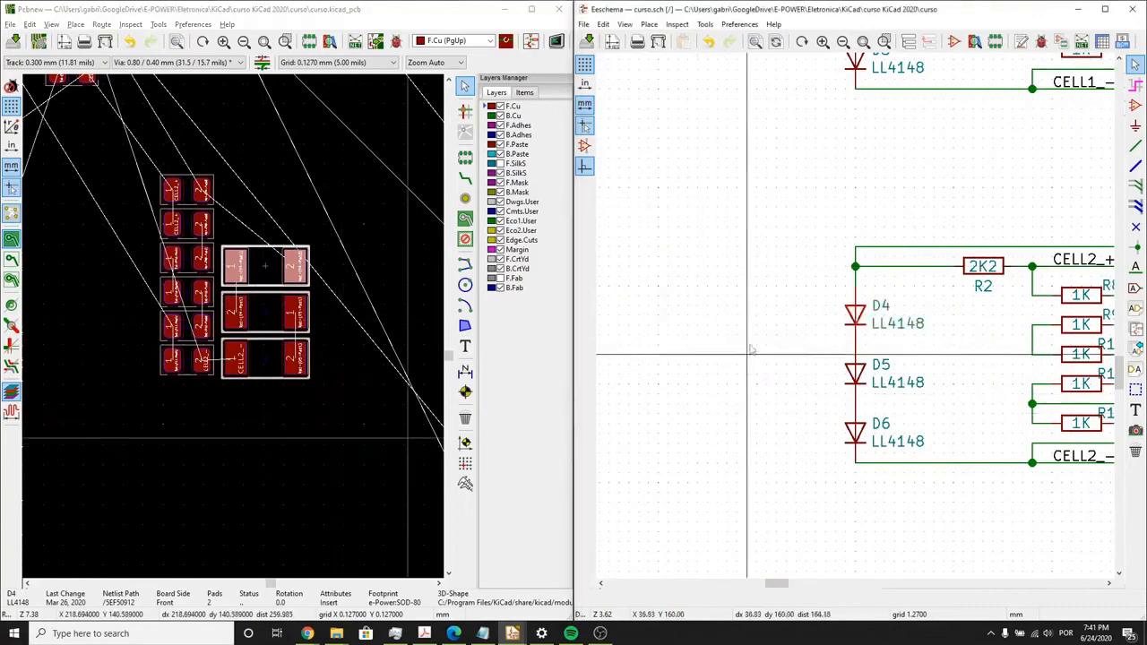
scroll(748, 347, down, 1)
middle_drag(894, 220, 800, 397)
click(852, 252)
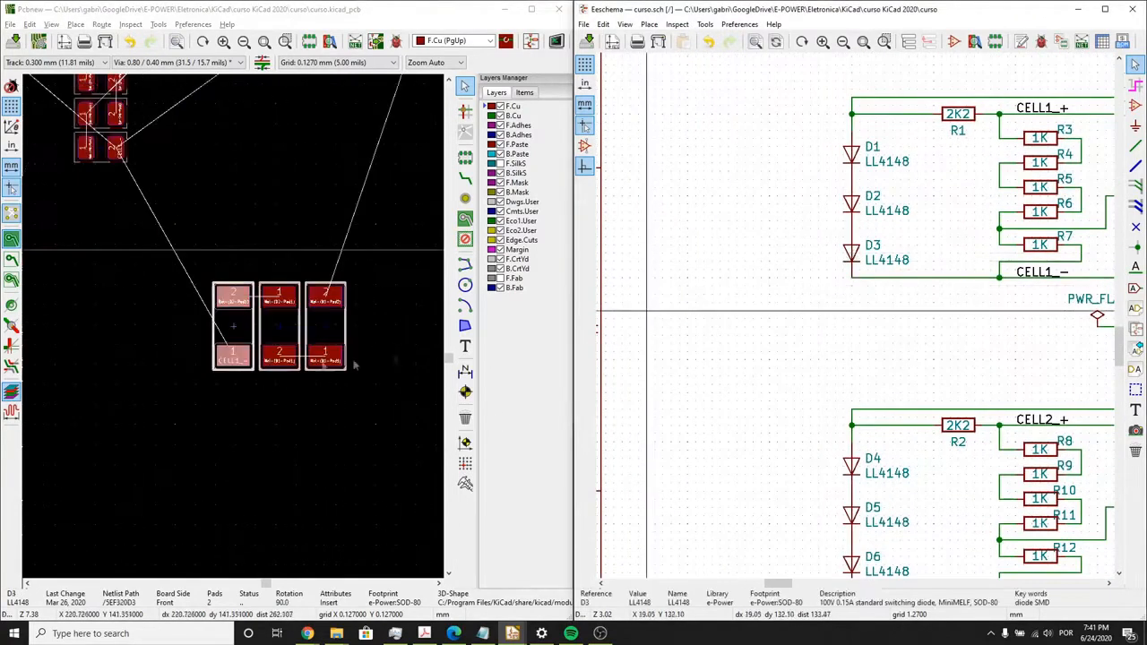
scroll(280, 360, down, 3)
scroll(240, 328, up, 3)
scroll(237, 330, down, 2)
mouse_move(235, 331)
middle_down()
mouse_move(185, 305)
mouse_move(240, 324)
middle_up()
scroll(240, 325, up, 1)
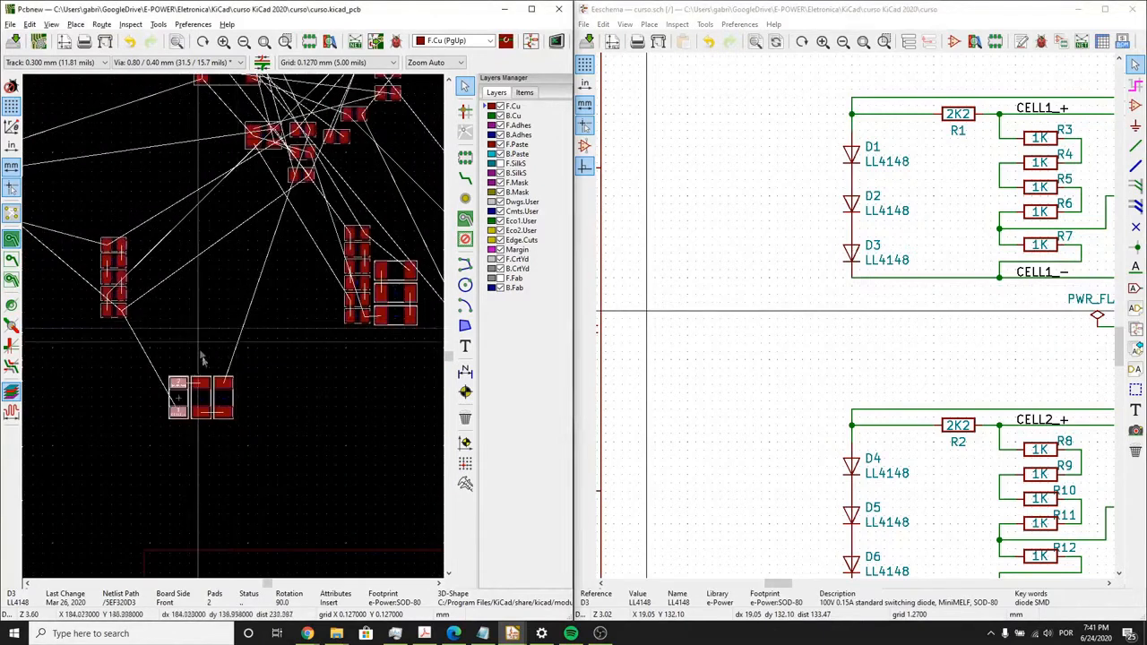
drag(270, 451, 160, 368)
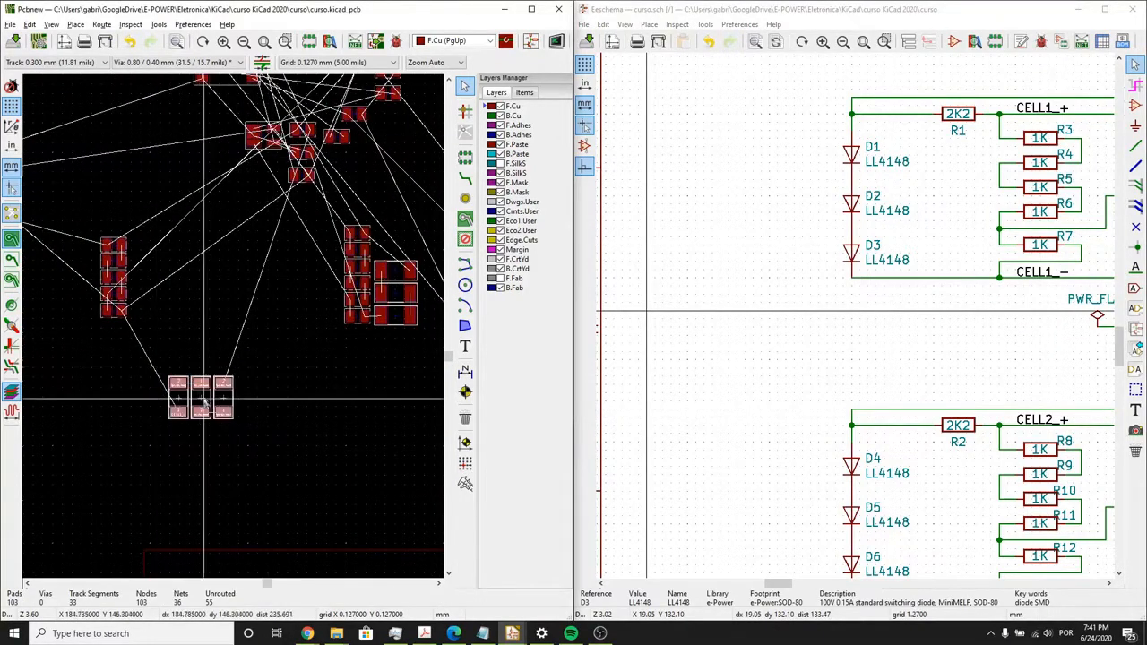
scroll(203, 401, up, 4)
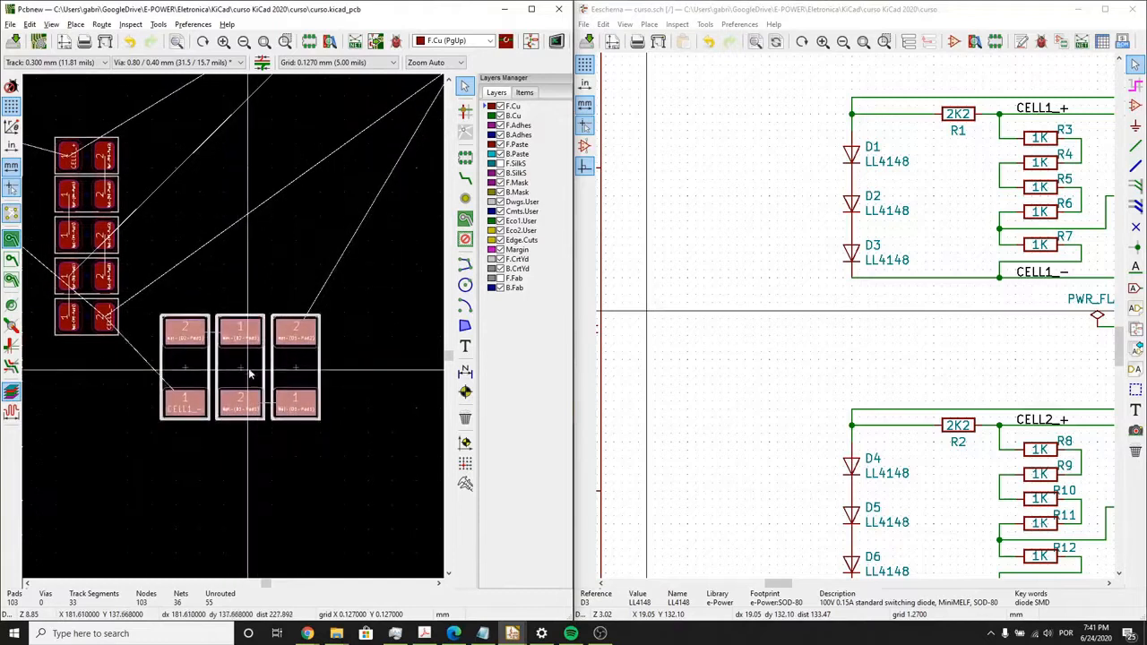
drag(251, 374, 279, 329)
- Select the R3–R7 resistor column and move it down, keeping it to the left of the D1–D3 group
scroll(230, 301, down, 4)
drag(231, 374, 128, 249)
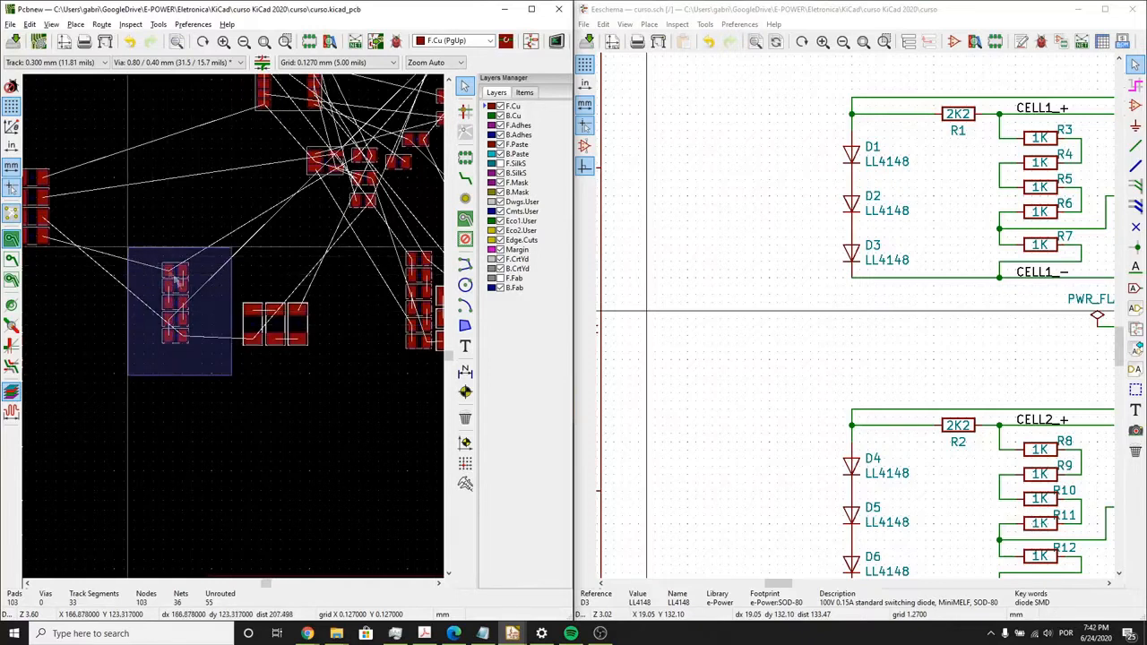
drag(180, 291, 163, 371)
key(r)
key(r)
- Rotate the D1–D3 group into a horizontal stack with D1 uppermost and place it against the right side of the R3–R7 column
drag(334, 367, 266, 310)
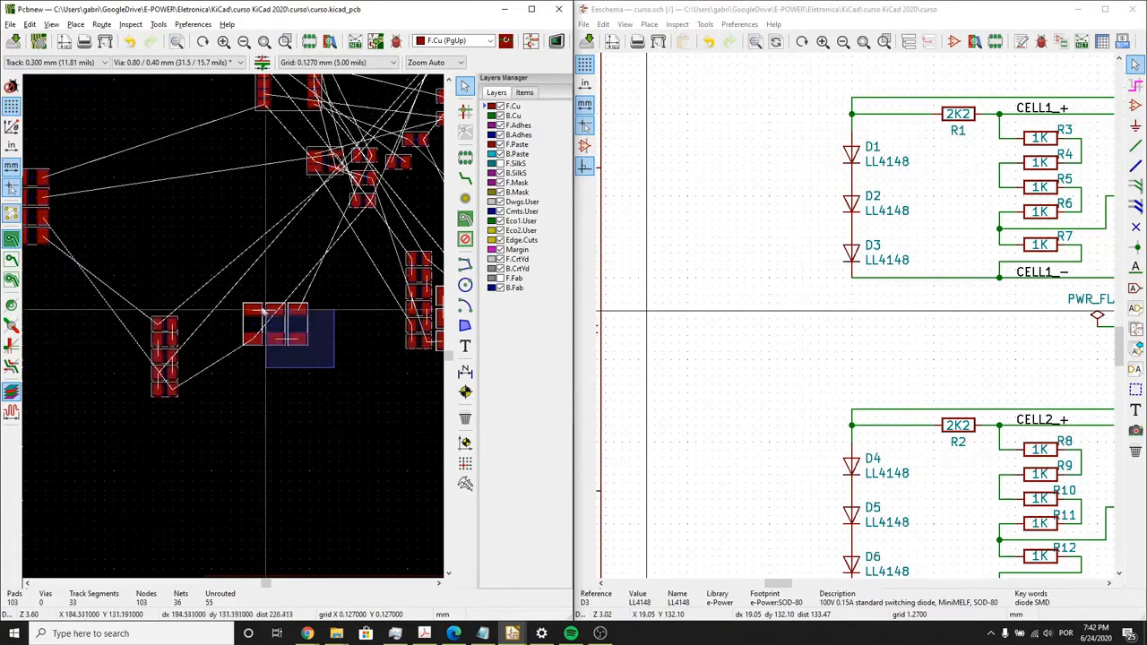
scroll(251, 390, up, 3)
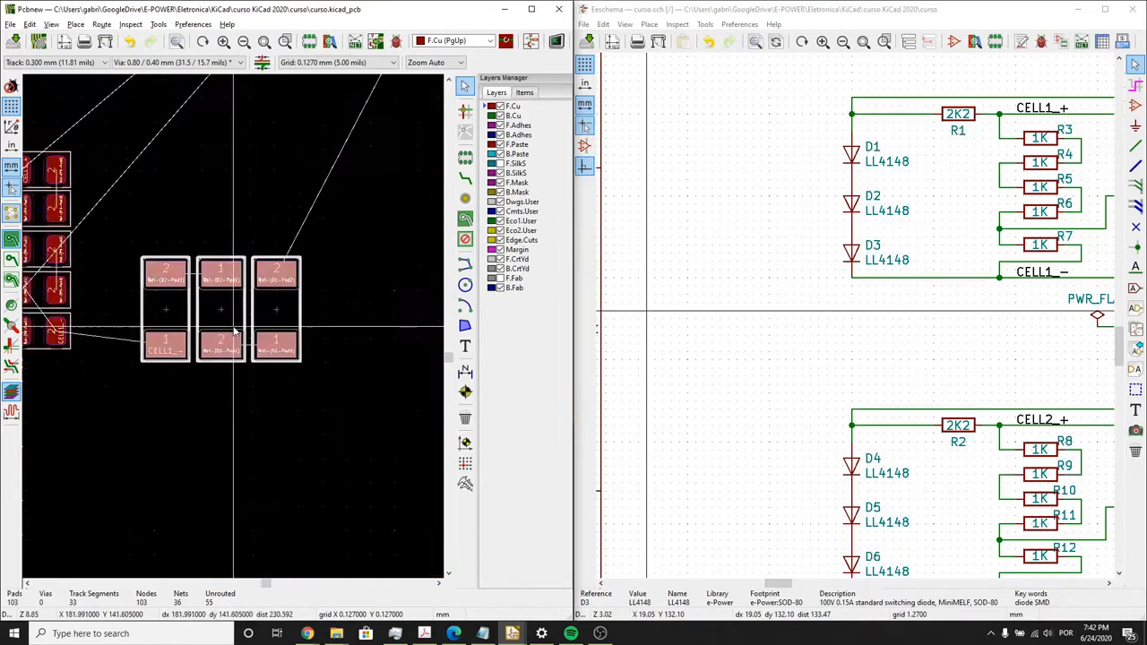
drag(208, 310, 151, 283)
scroll(178, 283, down, 3)
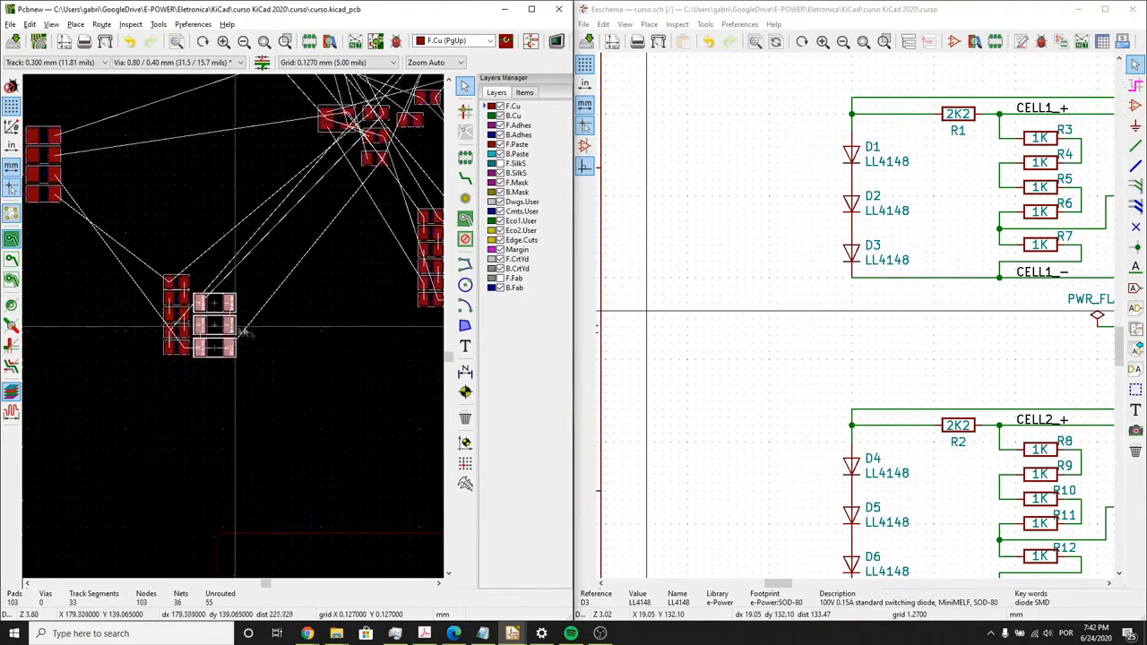
middle_drag(252, 346, 179, 382)
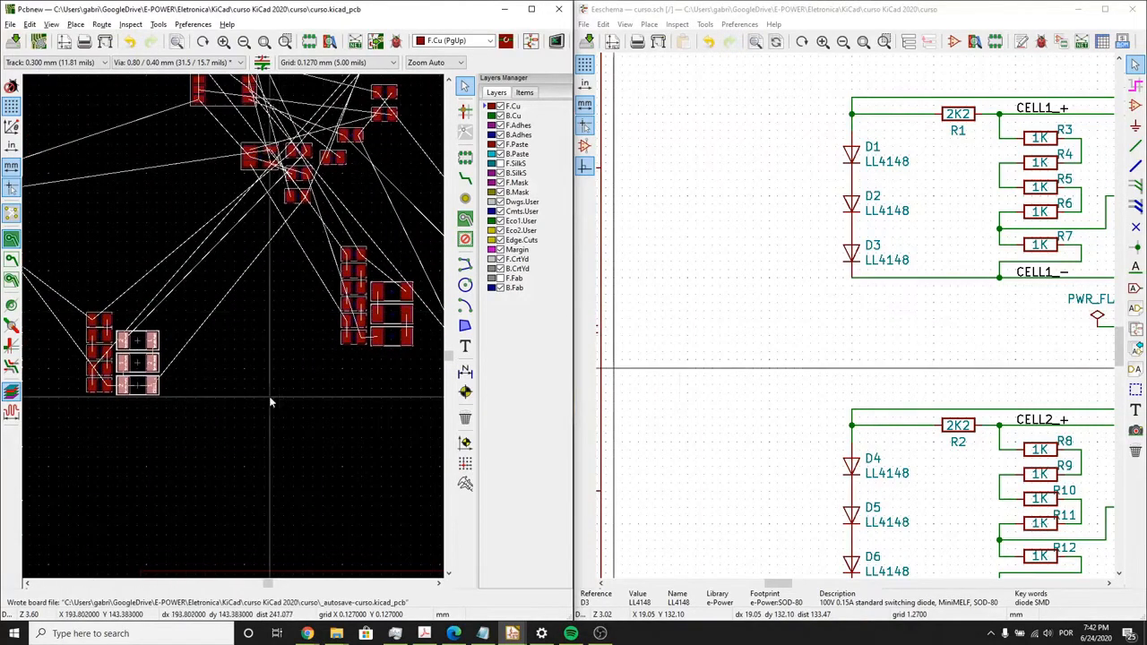
click(142, 363)
- Select R1 in the schematic and move its footprint directly above R3 at the head of the R3–R7 column
click(960, 225)
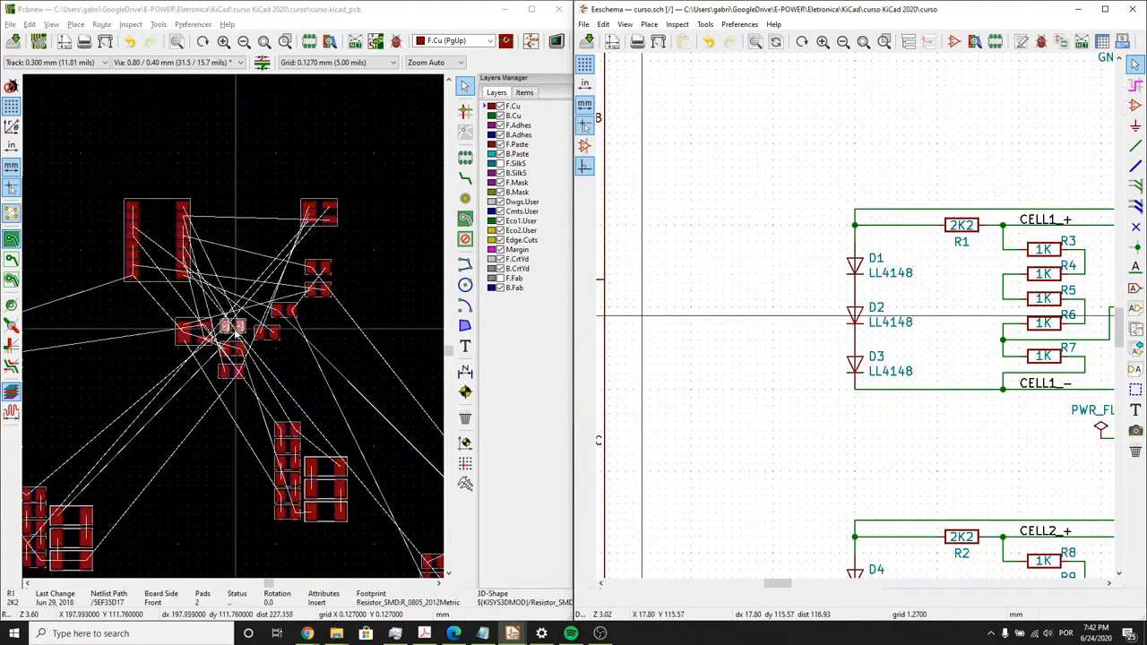
click(236, 332)
key(m)
middle_drag(122, 499, 299, 390)
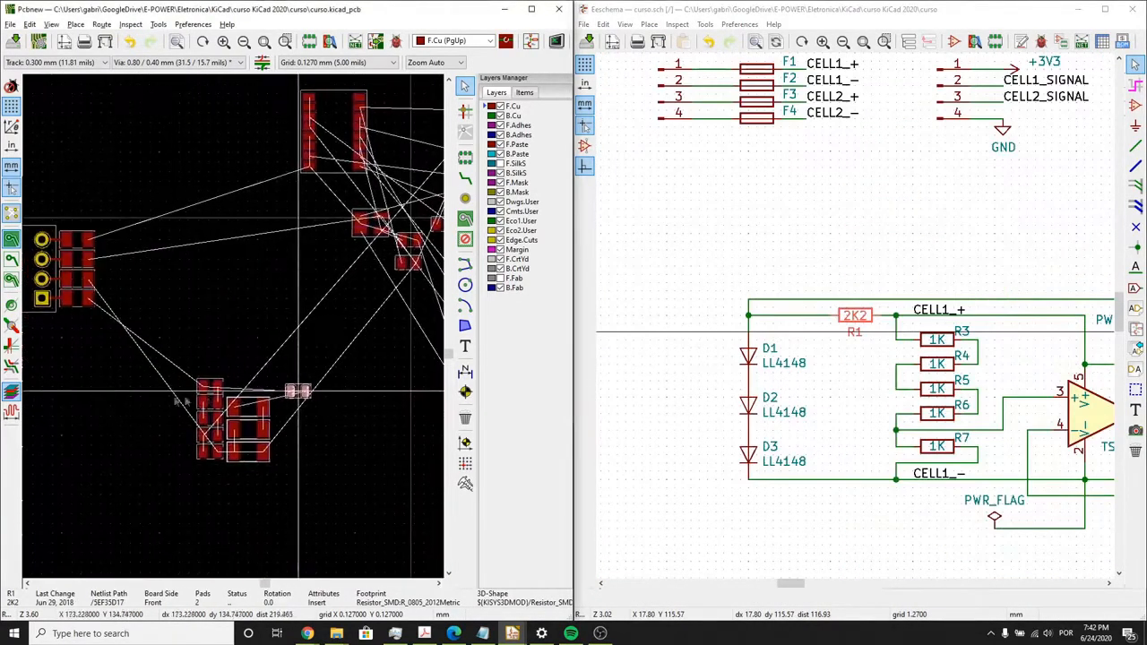
scroll(179, 401, up, 3)
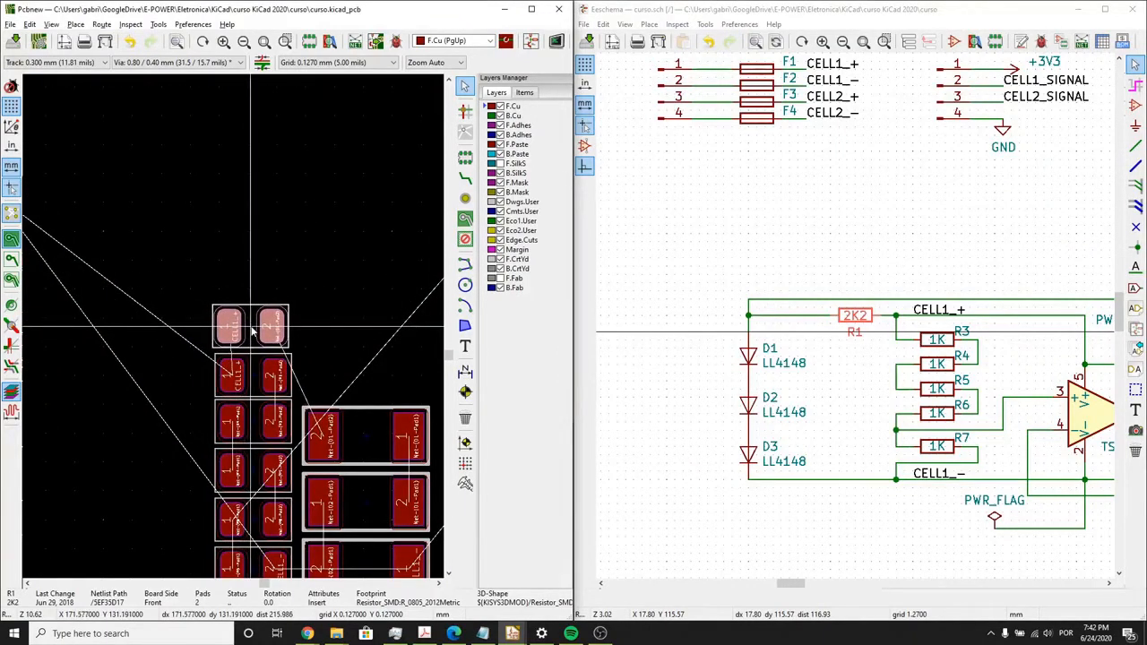
click(253, 331)
scroll(241, 332, down, 4)
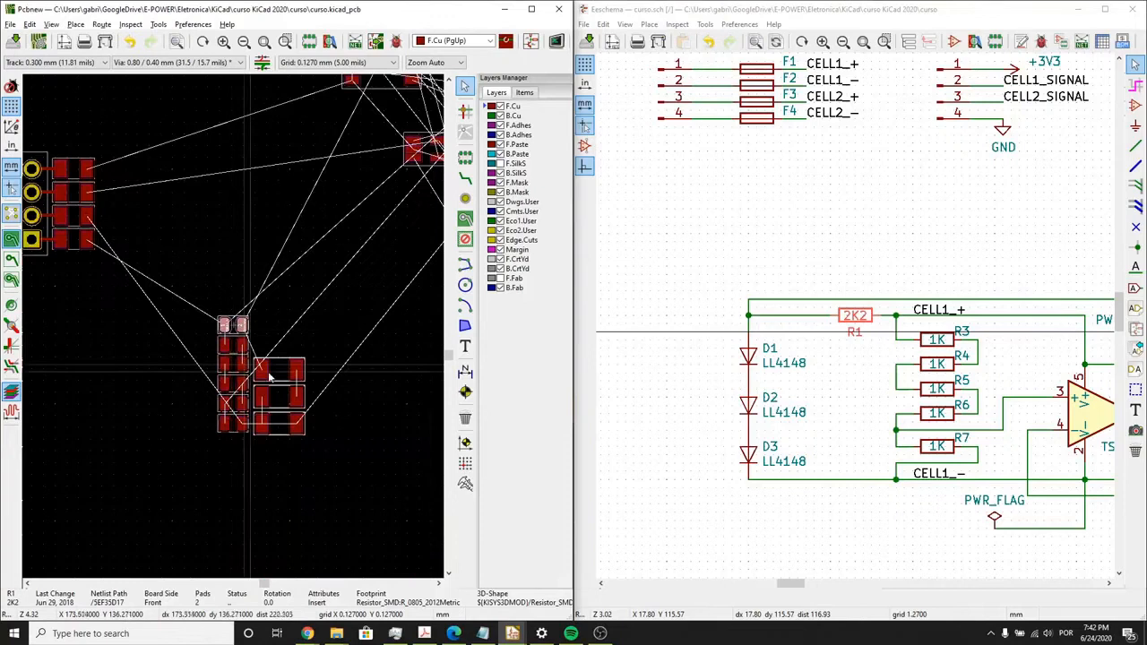
click(324, 482)
- Move the R16 footprint to the right side of U3, oriented horizontally with its pad 1 facing pin 15
scroll(324, 481, down, 4)
scroll(295, 349, up, 1)
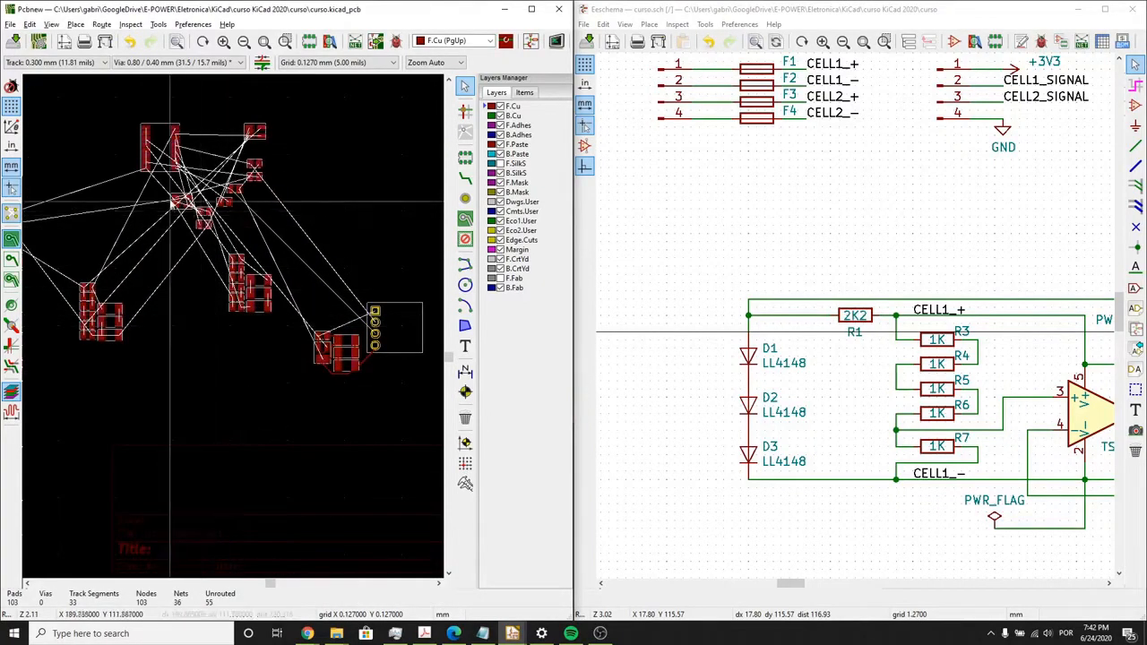
click(205, 226)
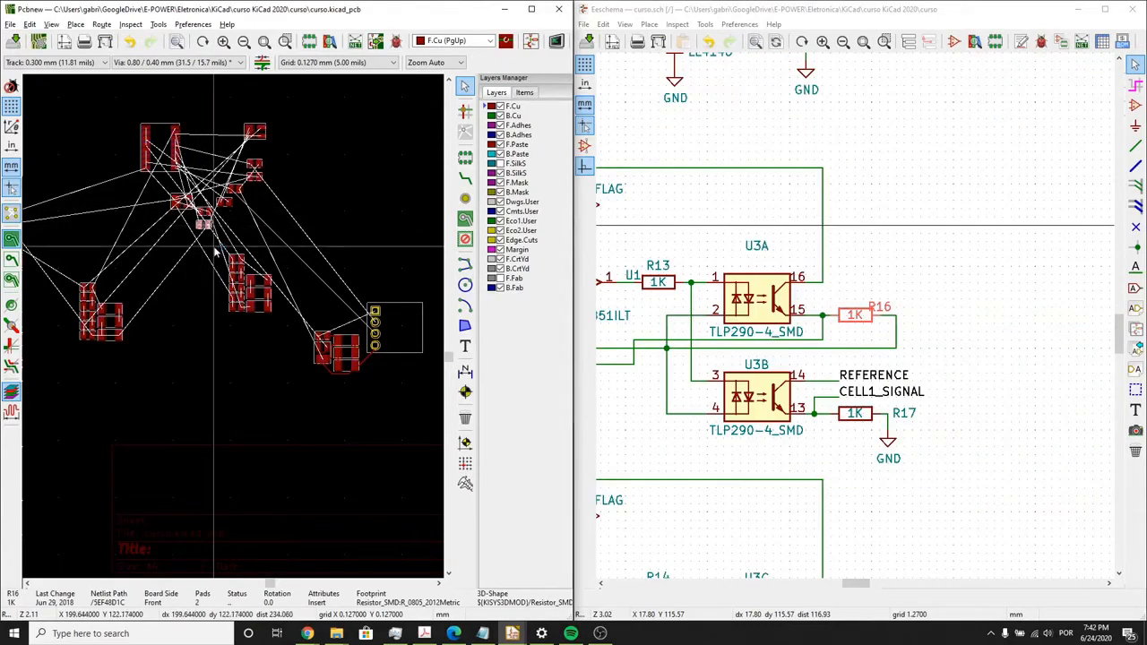
scroll(220, 236, up, 3)
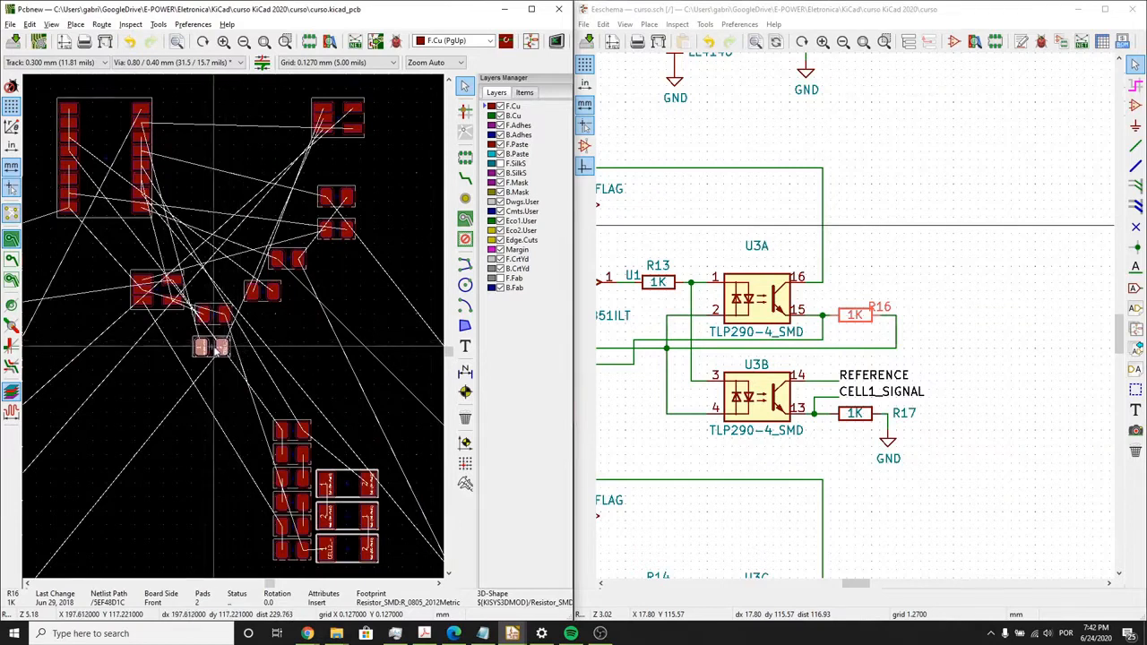
scroll(215, 351, up, 4)
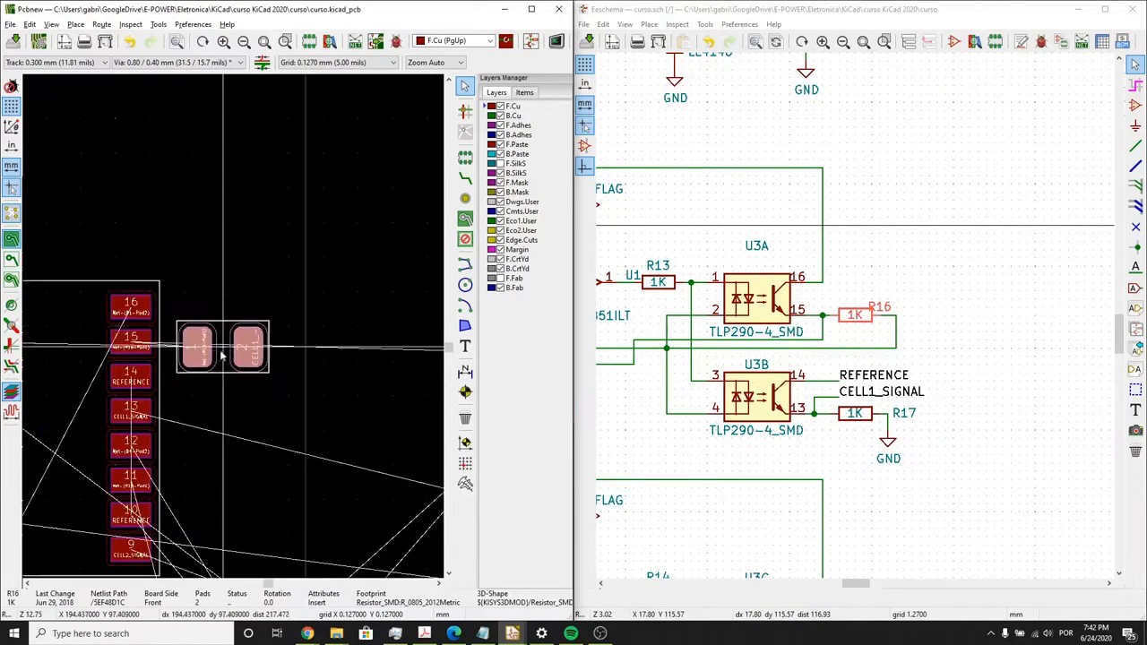
drag(220, 356, 216, 351)
key(r)
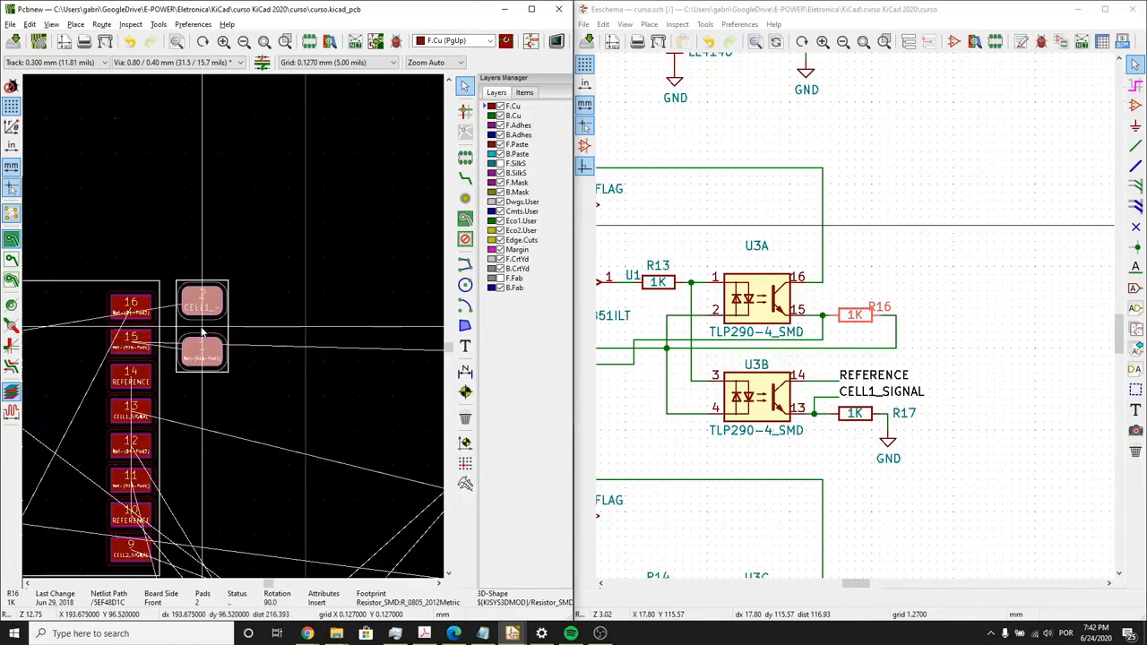
key(r)
scroll(224, 341, up, 3)
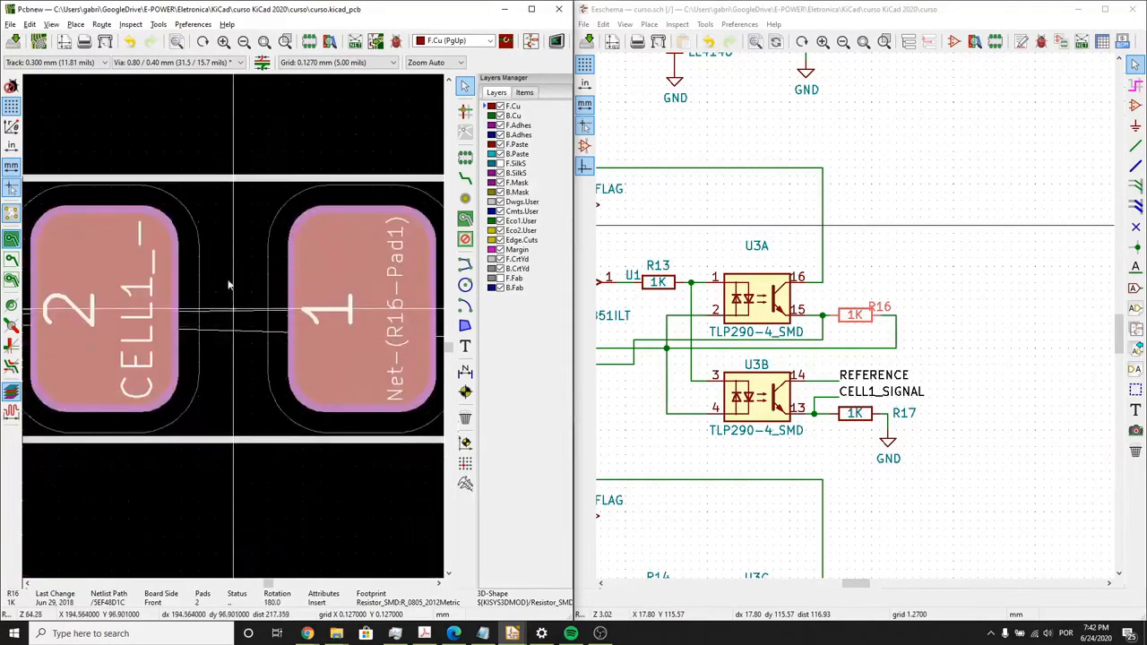
scroll(228, 327, down, 3)
scroll(269, 336, up, 1)
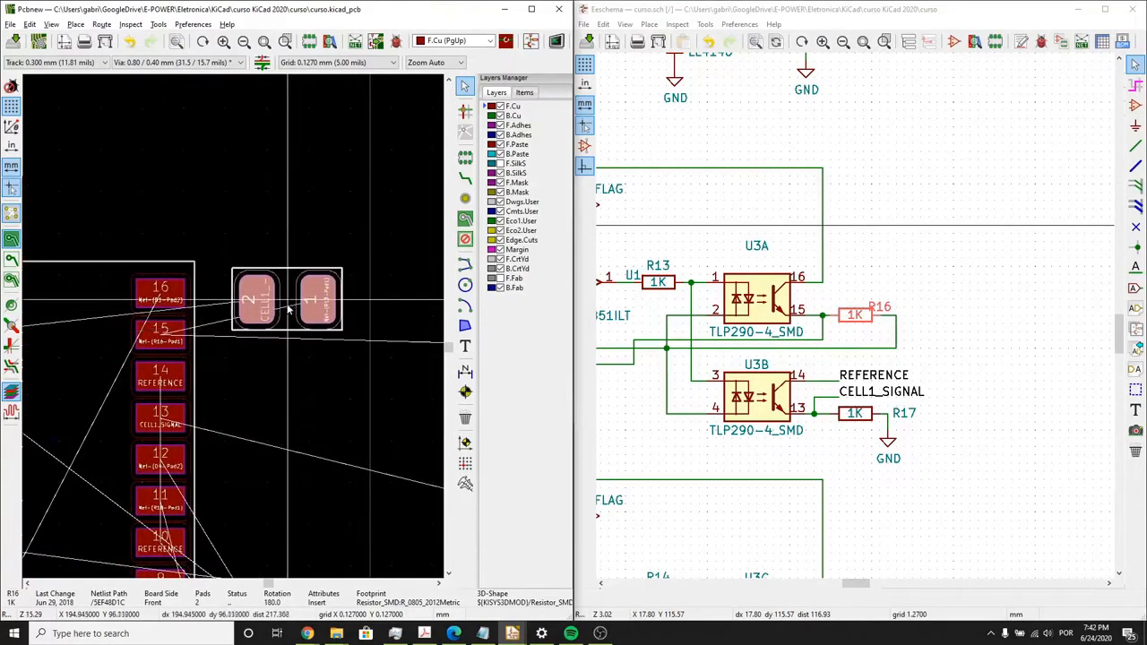
key(r)
key(r)
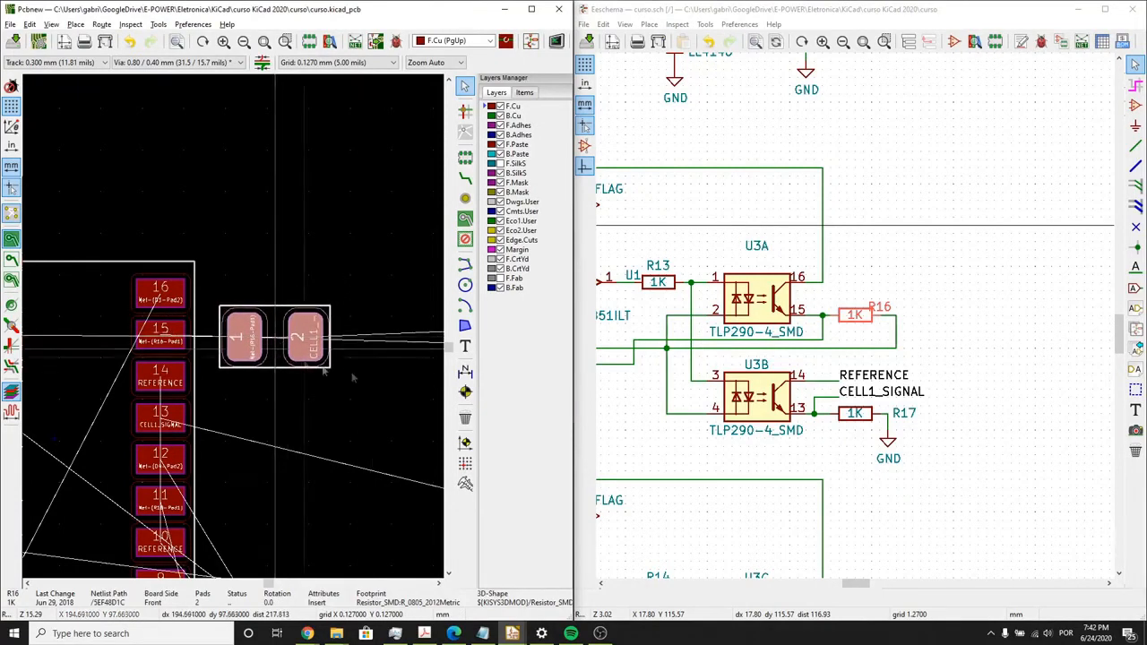
- Select R13 in the schematic and move its footprint directly above U3, rotated 180° so pad 2 sits over pin 1
click(931, 340)
middle_drag(717, 305, 873, 316)
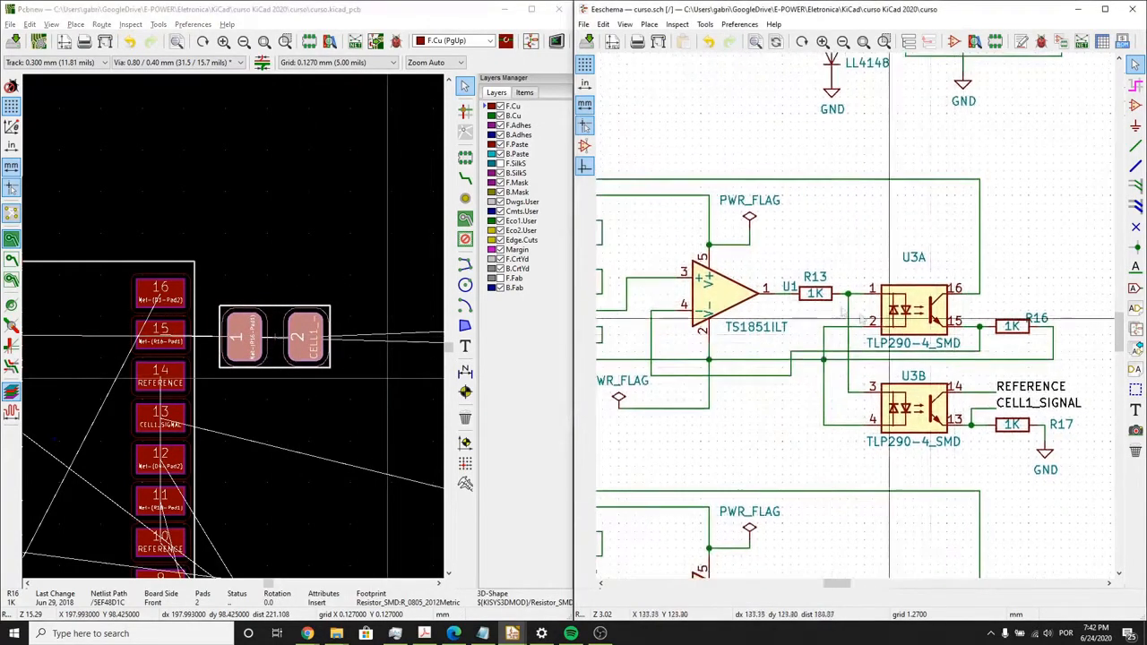
click(817, 295)
click(241, 343)
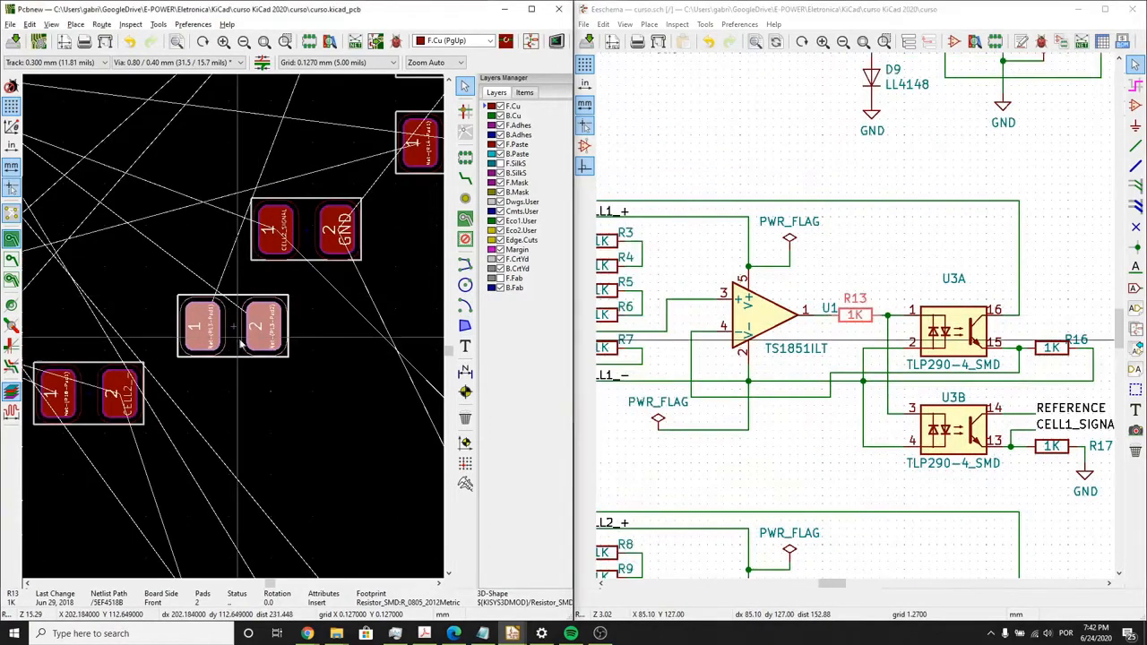
scroll(233, 324, down, 5)
scroll(233, 325, up, 3)
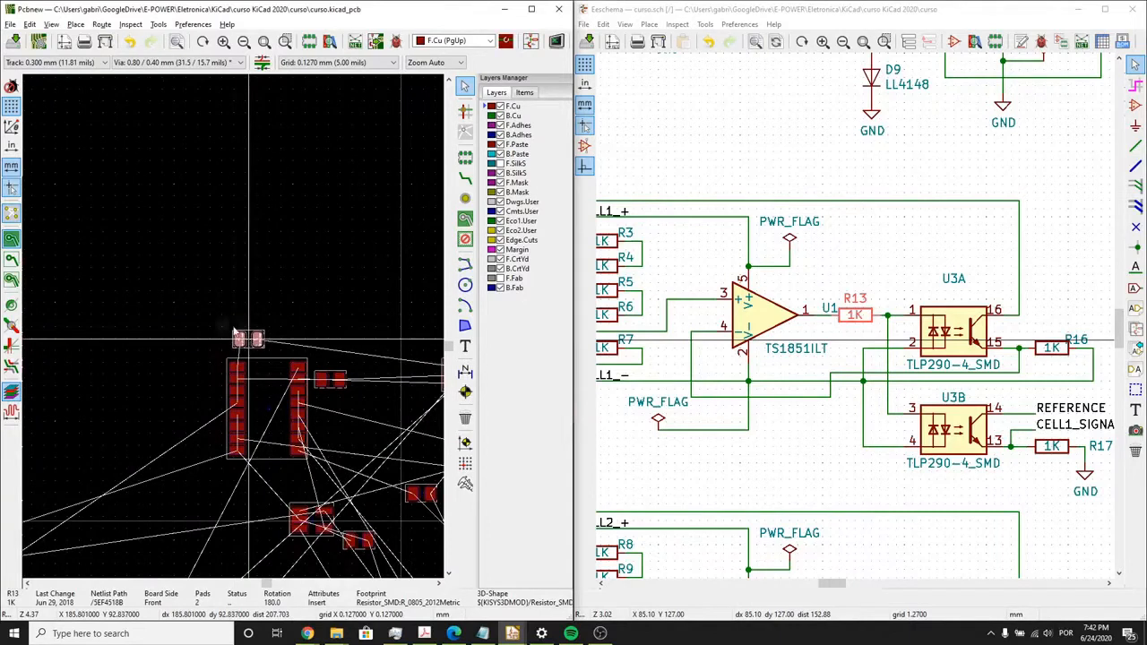
scroll(238, 337, up, 3)
scroll(233, 335, up, 3)
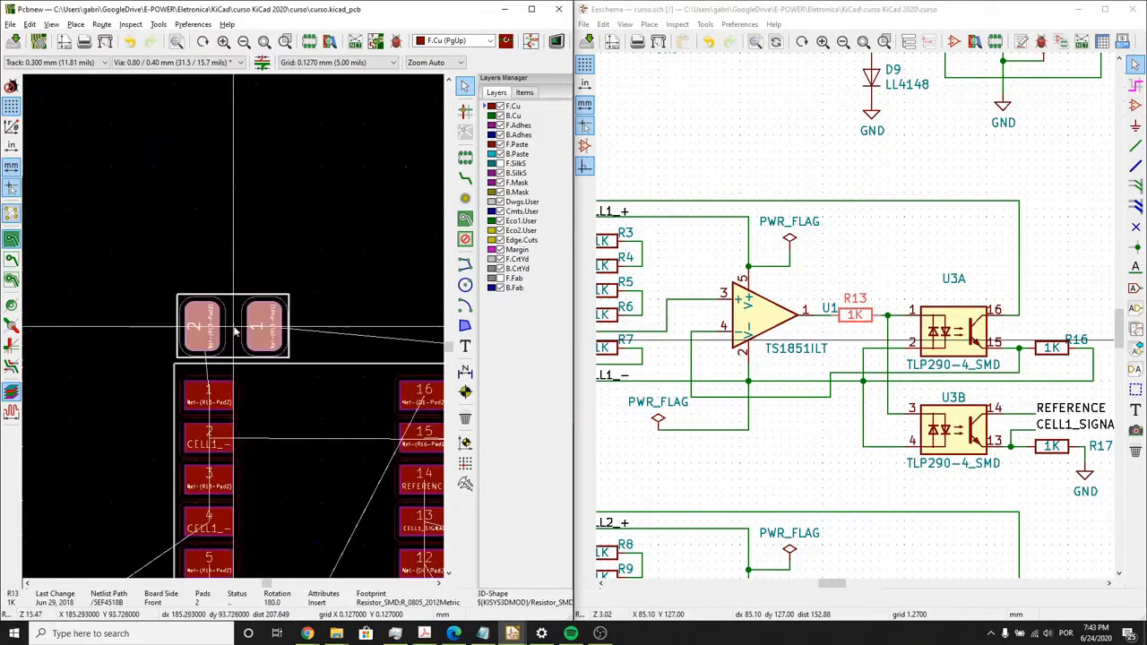
key(Escape)
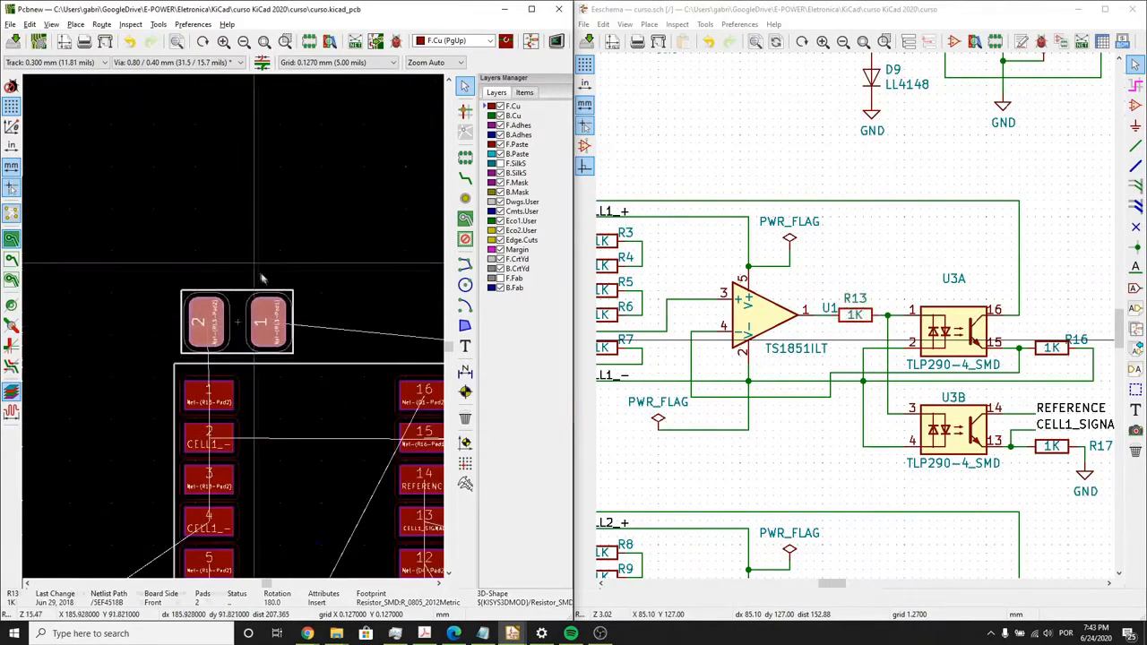
- Select R17 in the schematic and move its footprint directly below R16, with its pad 1 facing U3's pin 13
scroll(238, 333, down, 5)
middle_drag(262, 361, 253, 360)
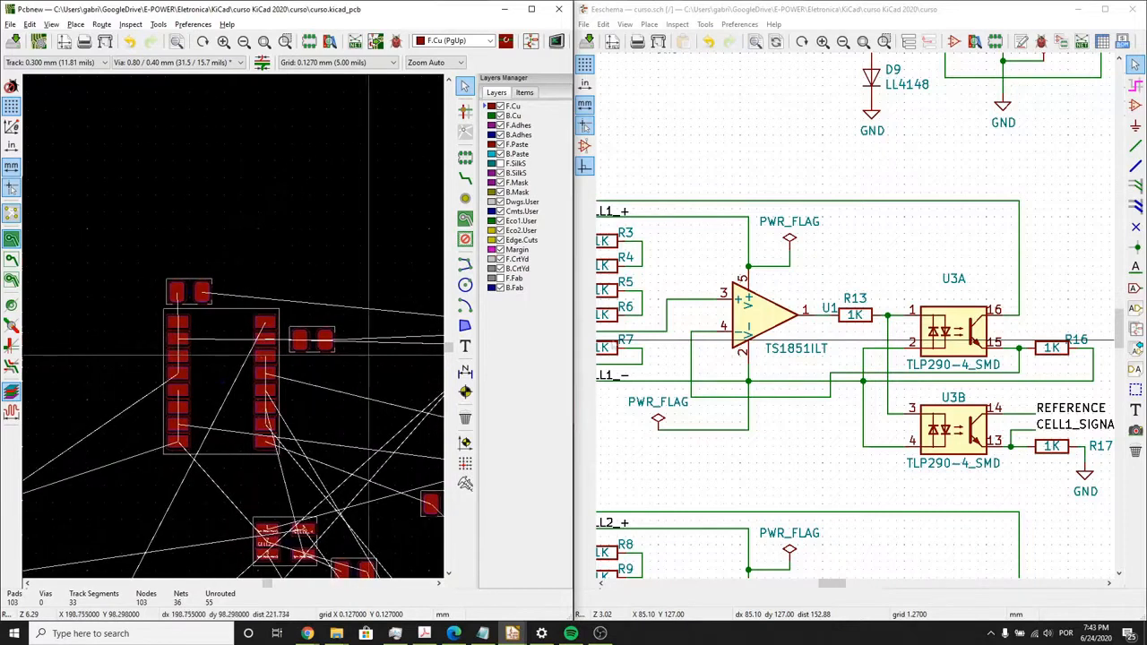
middle_drag(972, 439, 976, 429)
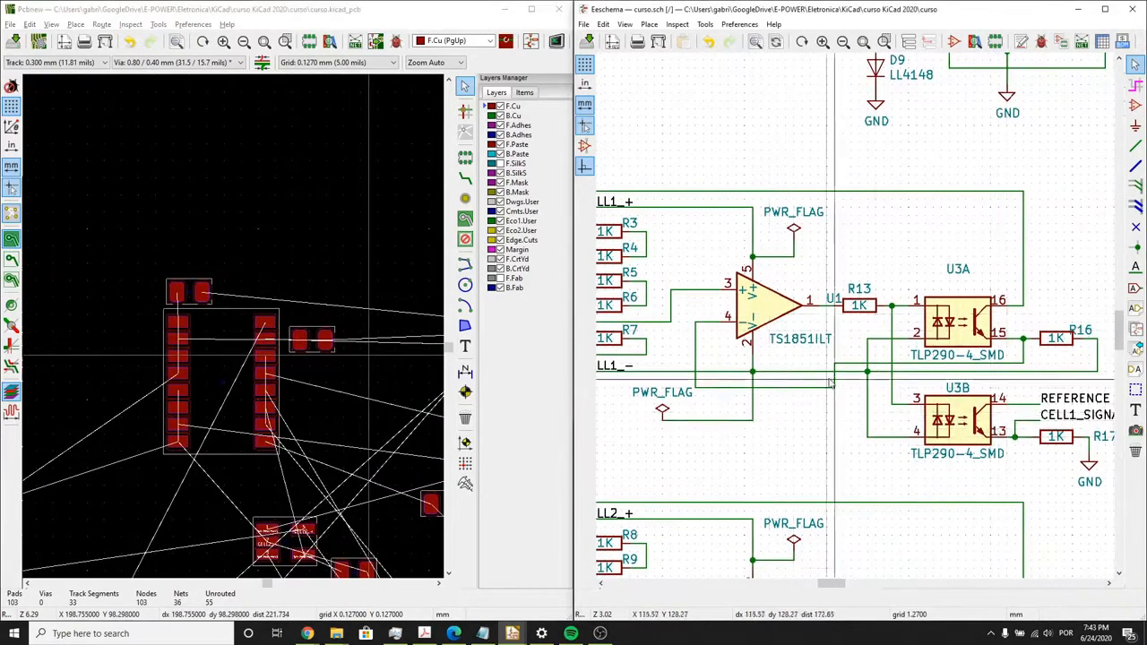
scroll(995, 421, down, 1)
click(1045, 364)
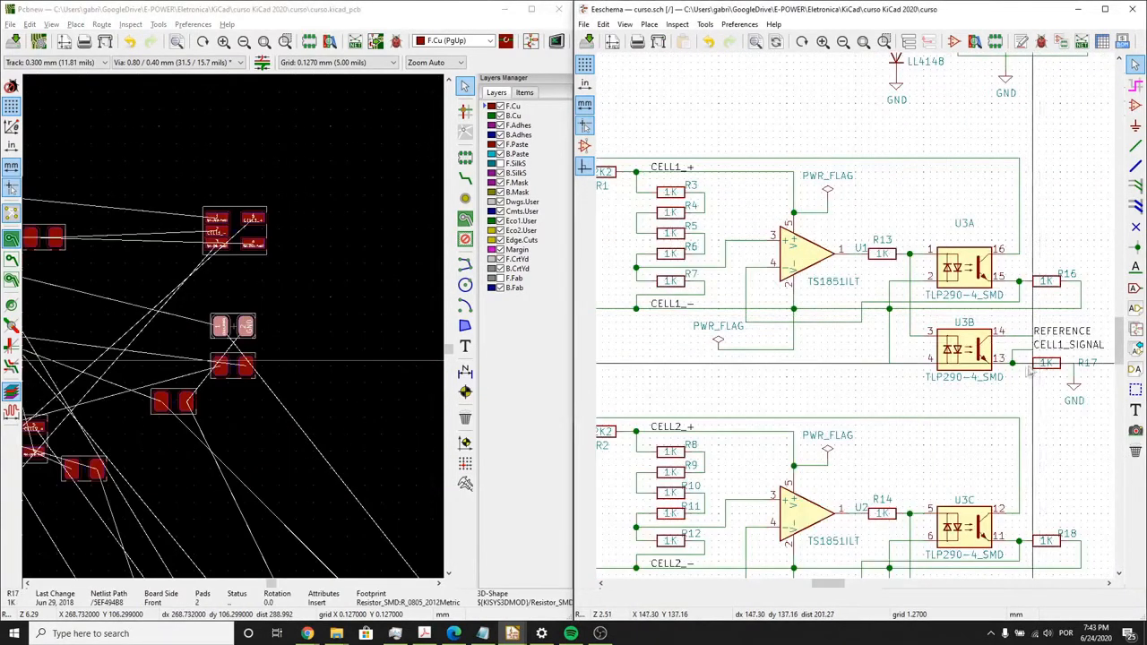
click(241, 331)
key(m)
scroll(233, 328, down, 3)
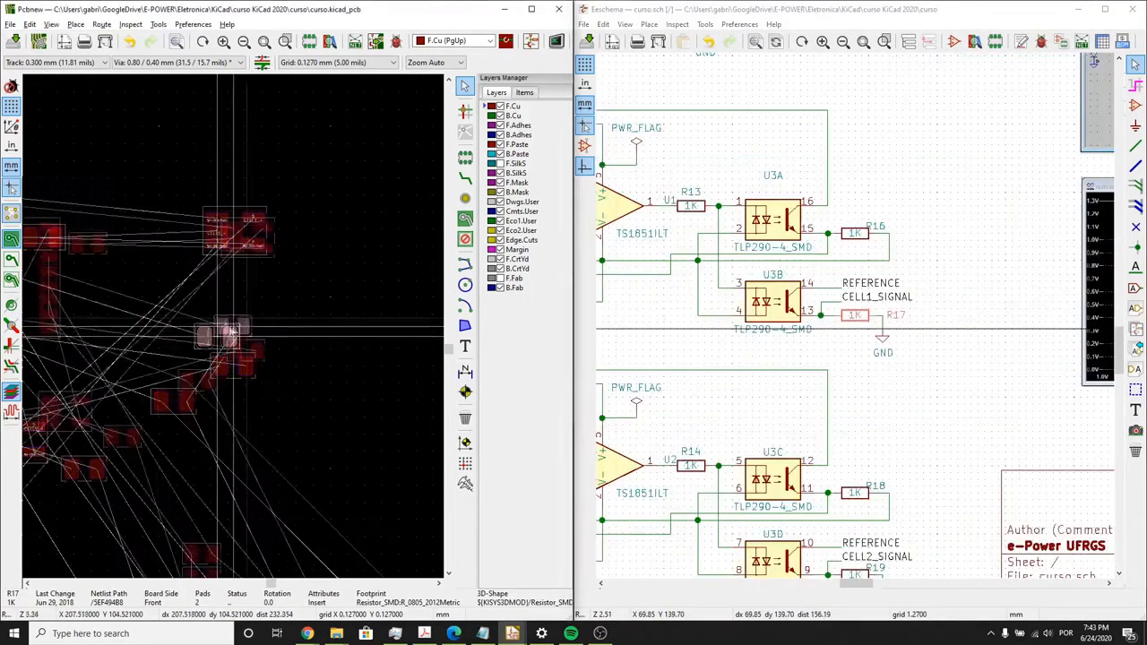
scroll(181, 313, up, 3)
scroll(236, 330, up, 1)
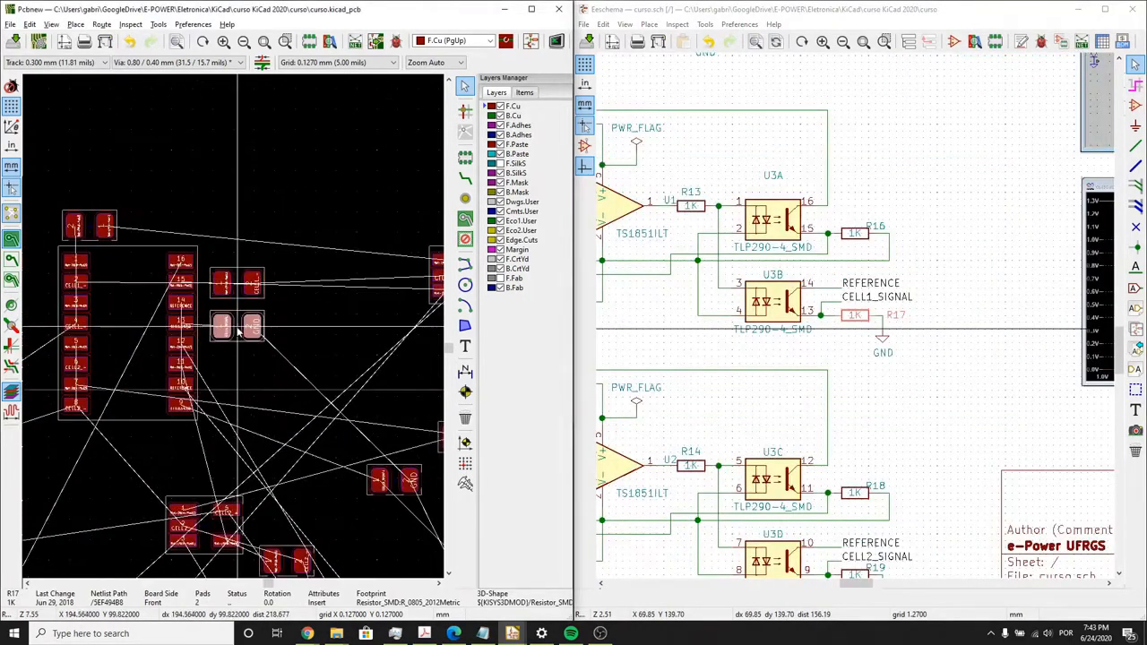
scroll(237, 332, up, 1)
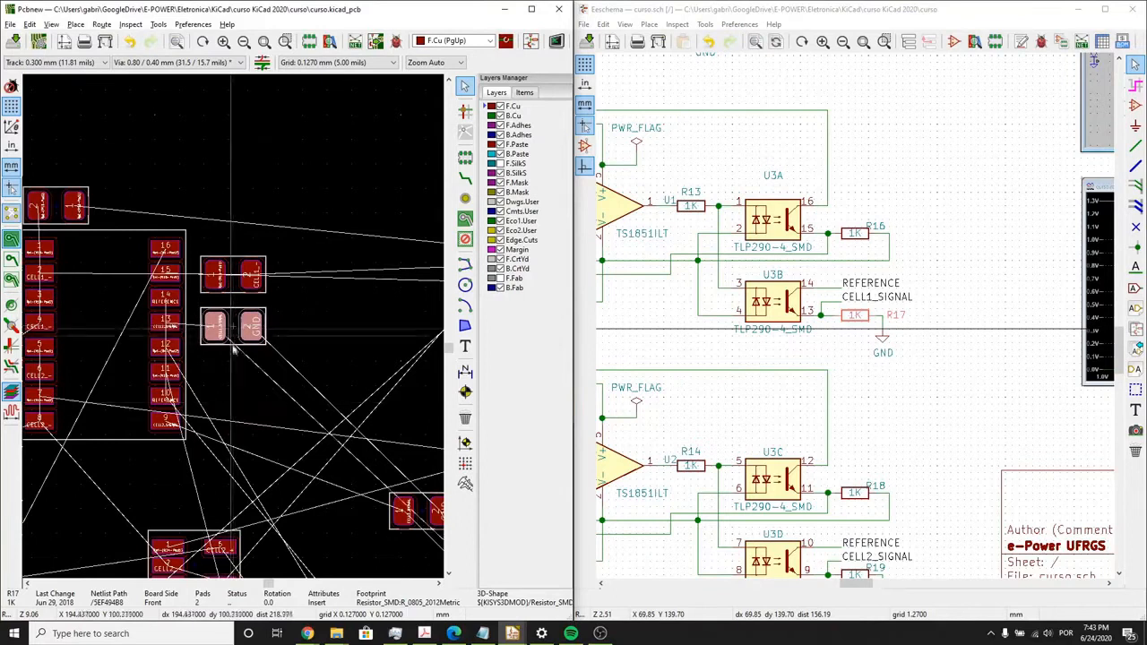
scroll(234, 349, down, 1)
click(283, 392)
- Select the R19 footprint and move it beside U3's pin 9, aligned in a column with R16 and R17
scroll(293, 402, down, 1)
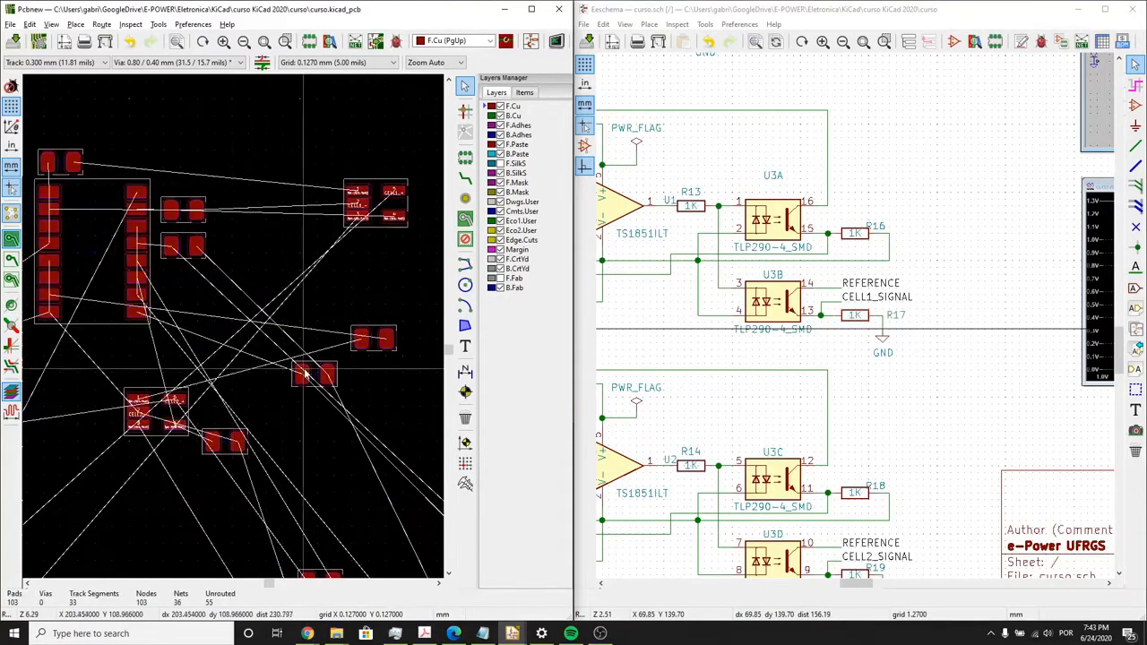
scroll(304, 375, down, 1)
click(236, 332)
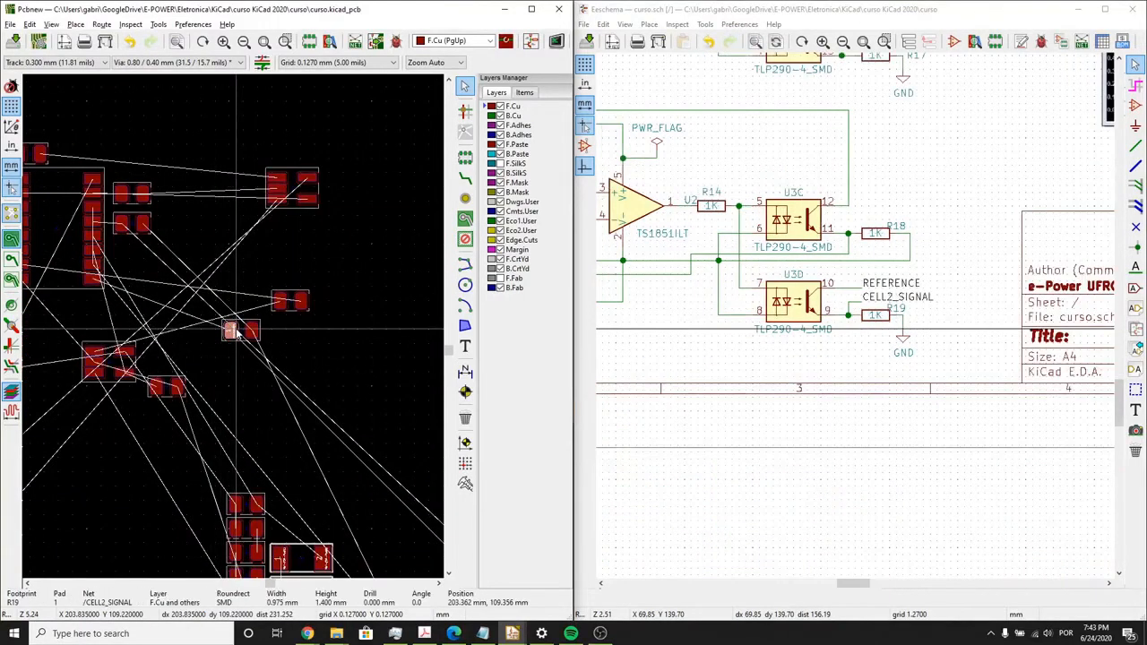
scroll(786, 286, down, 4)
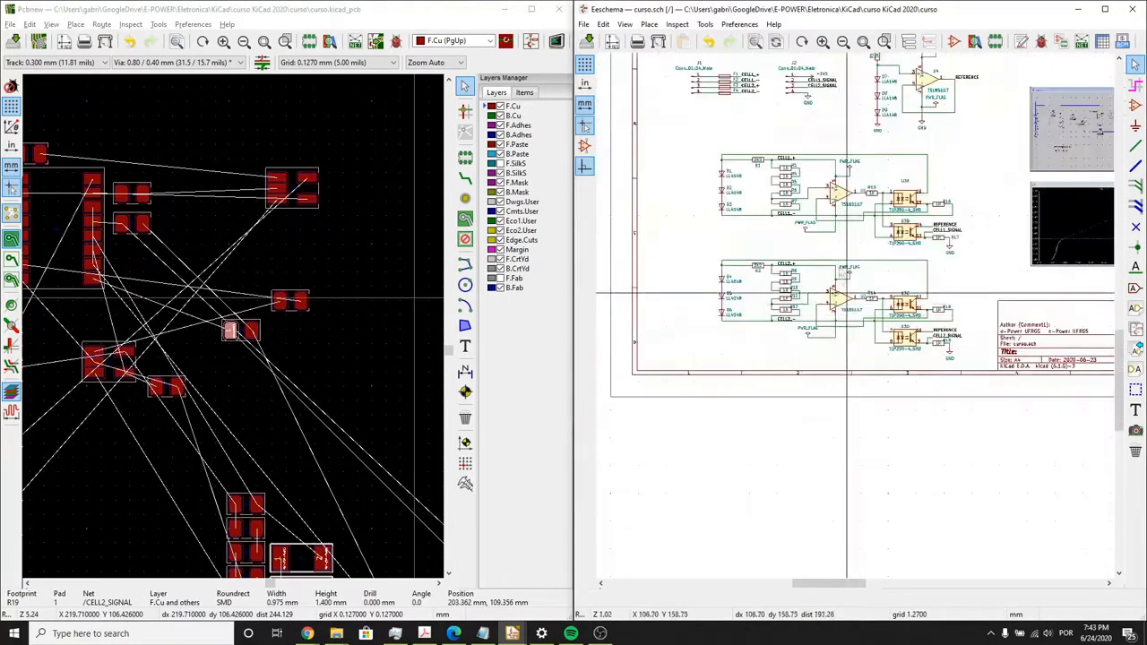
middle_drag(780, 303, 780, 344)
scroll(779, 344, down, 1)
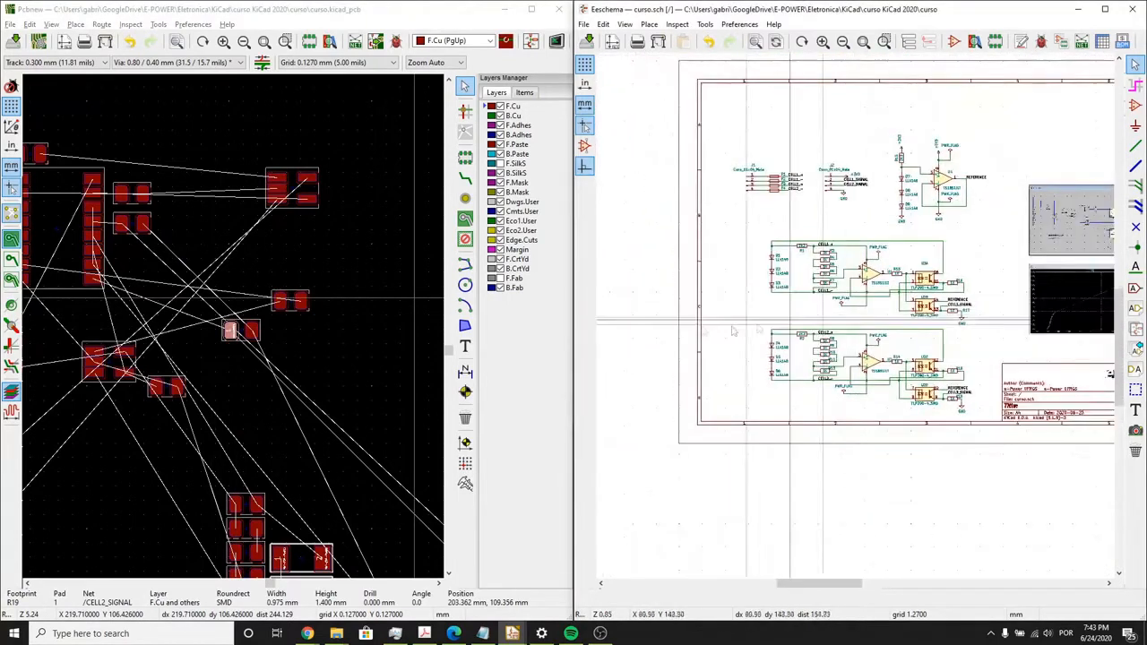
click(294, 366)
scroll(236, 331, up, 1)
scroll(236, 331, up, 2)
click(274, 329)
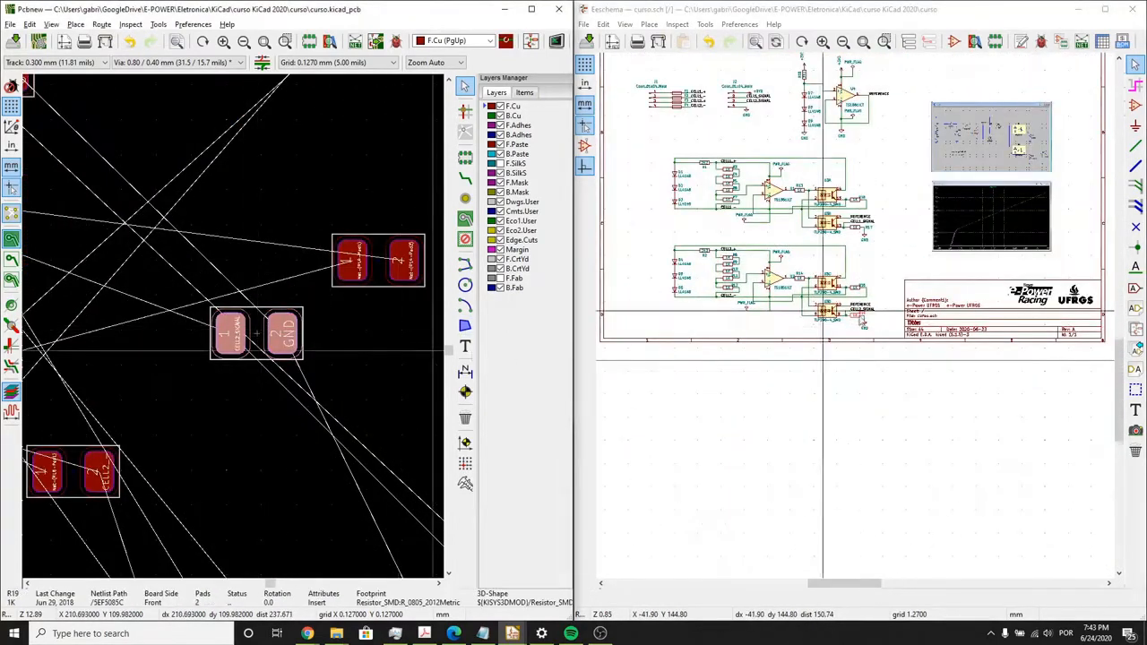
scroll(806, 310, up, 4)
click(256, 332)
key(m)
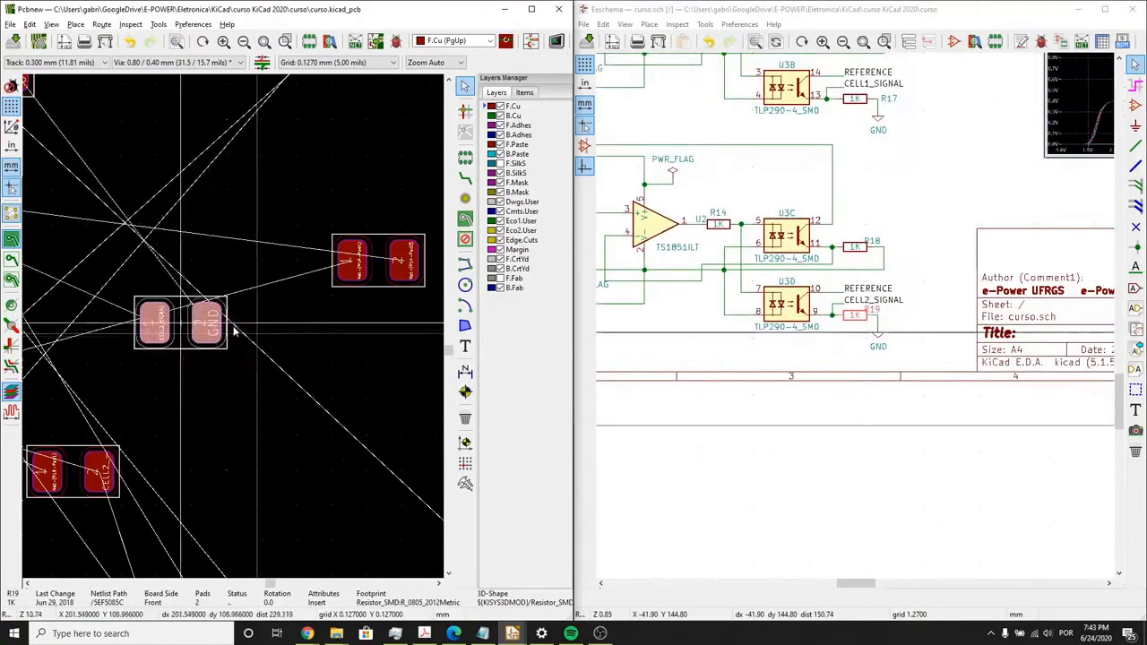
scroll(233, 331, down, 2)
scroll(231, 328, up, 2)
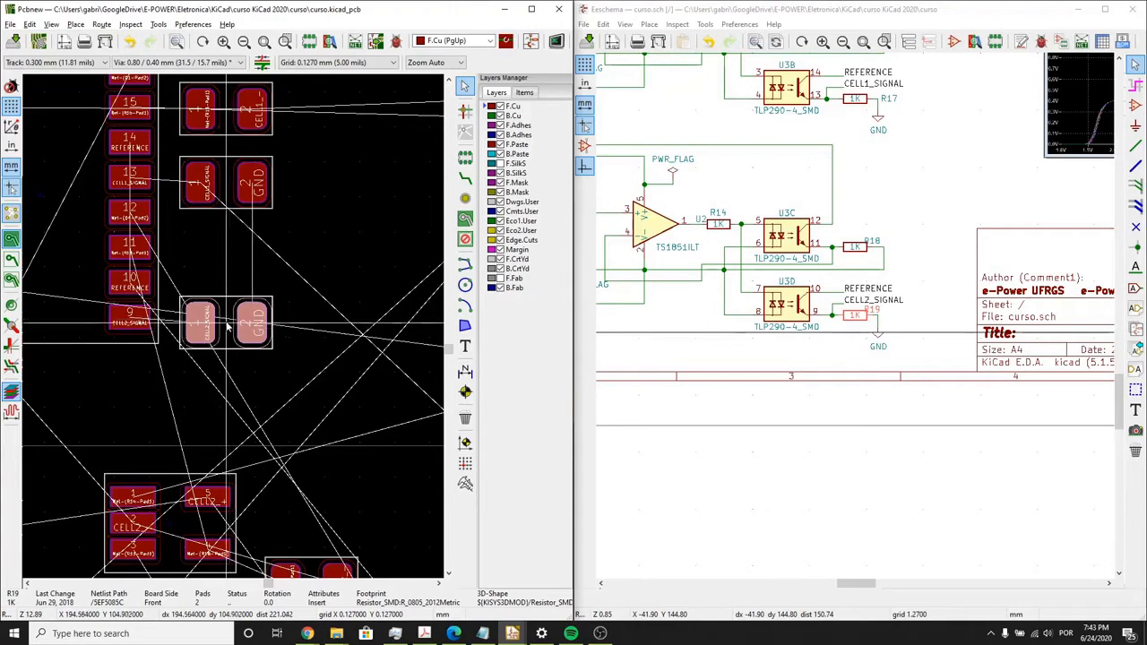
scroll(277, 343, down, 3)
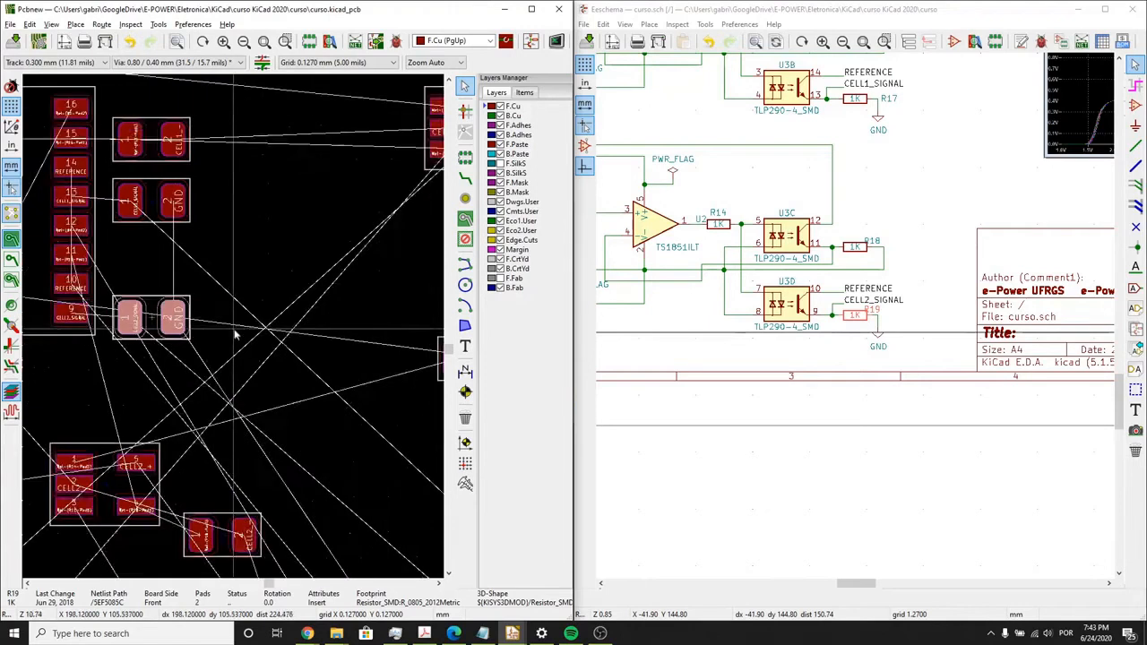
- Select R18 in the schematic, move its footprint just below U3 near pin 9, and rotate it 180°
click(668, 351)
click(856, 247)
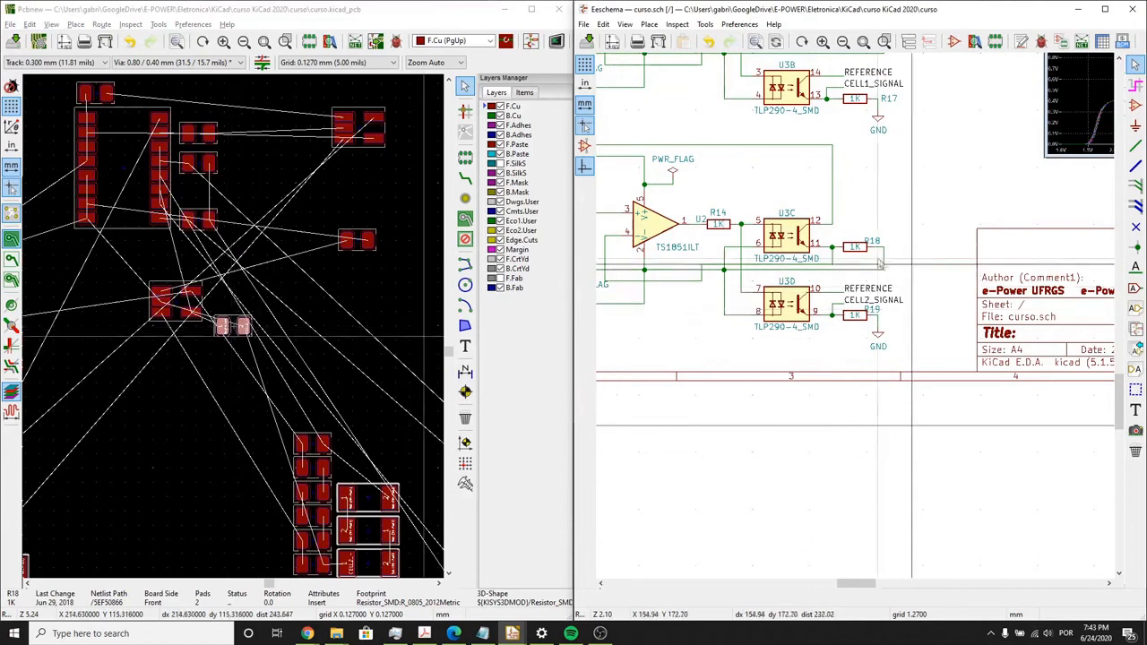
click(231, 327)
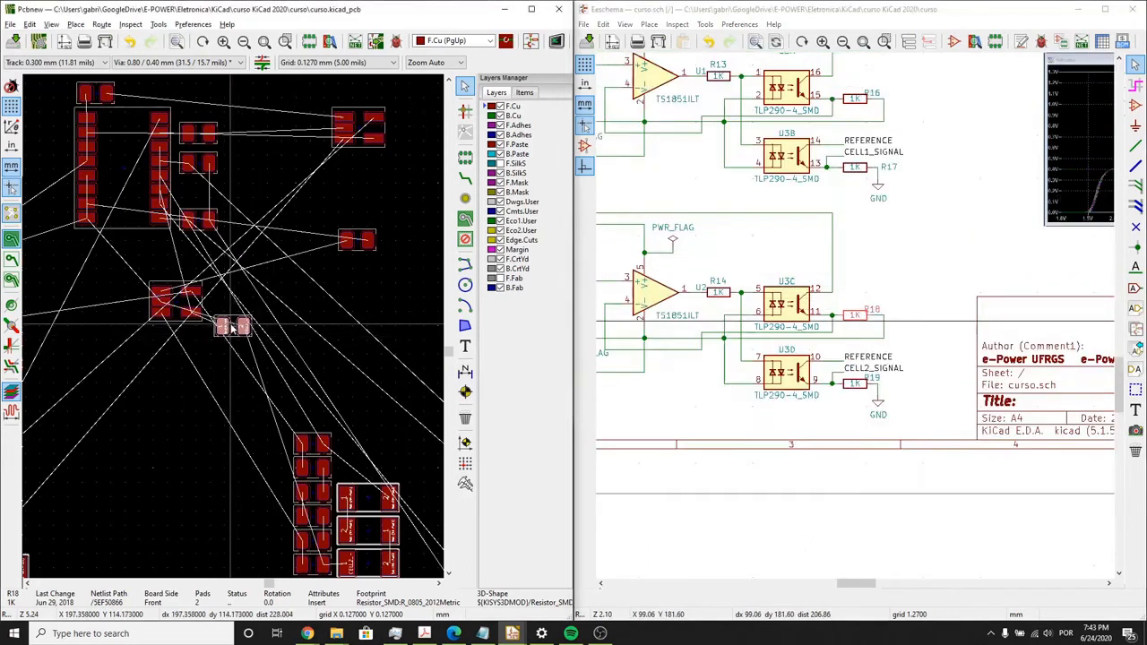
scroll(210, 339, up, 2)
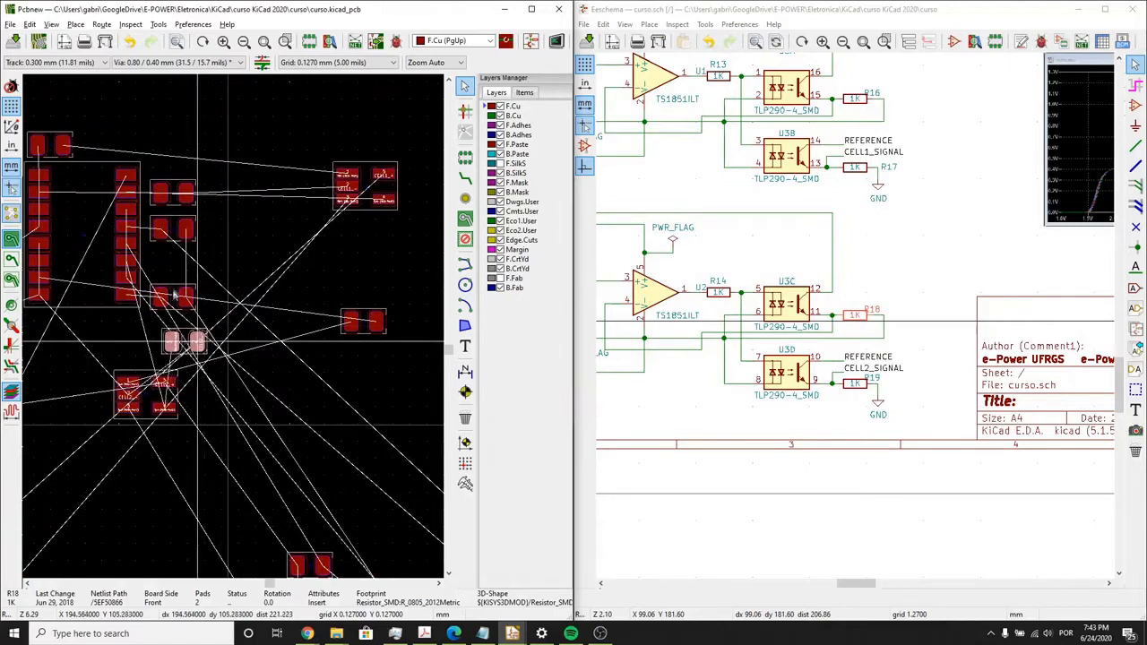
scroll(197, 342, up, 3)
drag(235, 331, 270, 328)
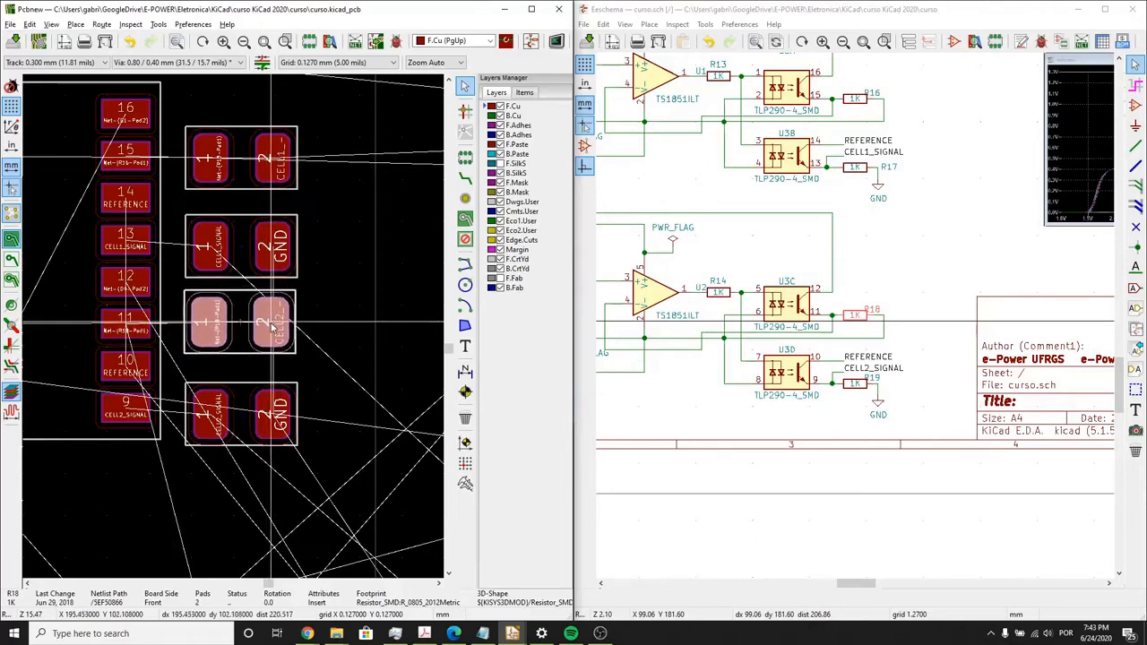
middle_drag(190, 454, 259, 402)
key(r)
key(r)
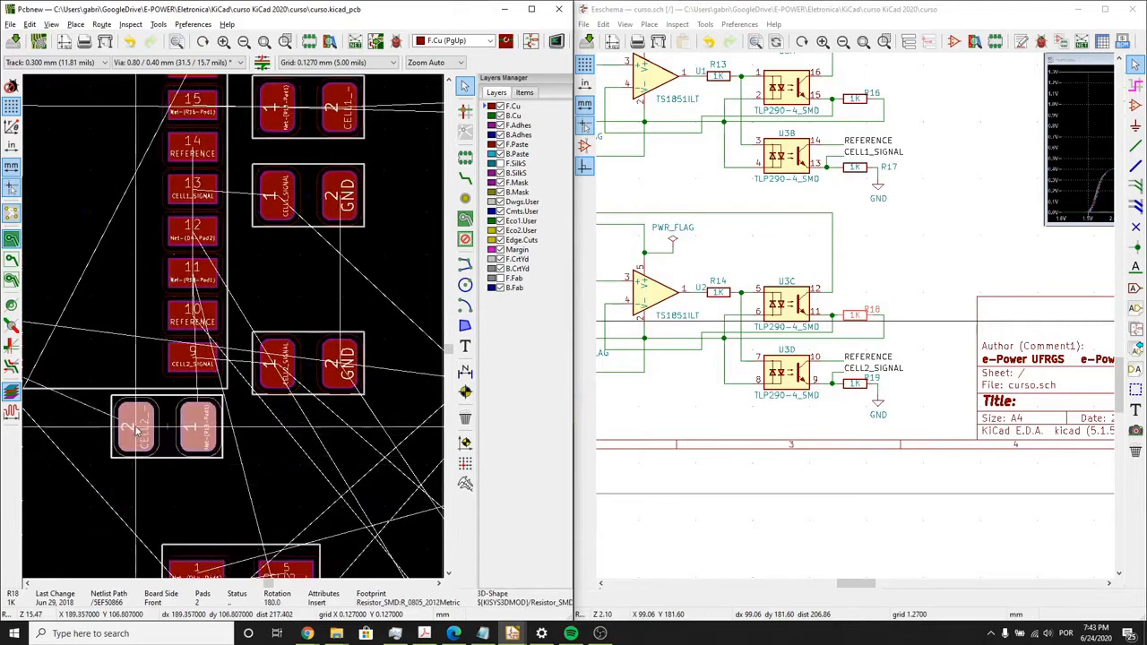
- Move the R16 footprint directly above U3's pin 16, level with R13 and with pad 1 on the left
middle_drag(207, 181, 203, 365)
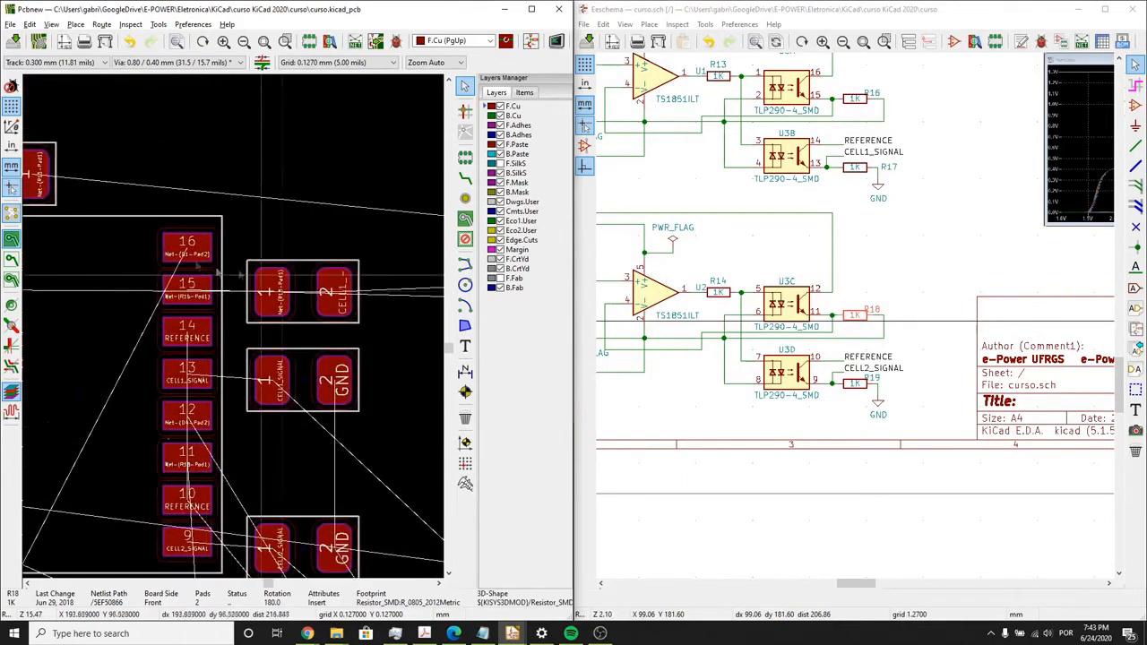
click(299, 293)
key(m)
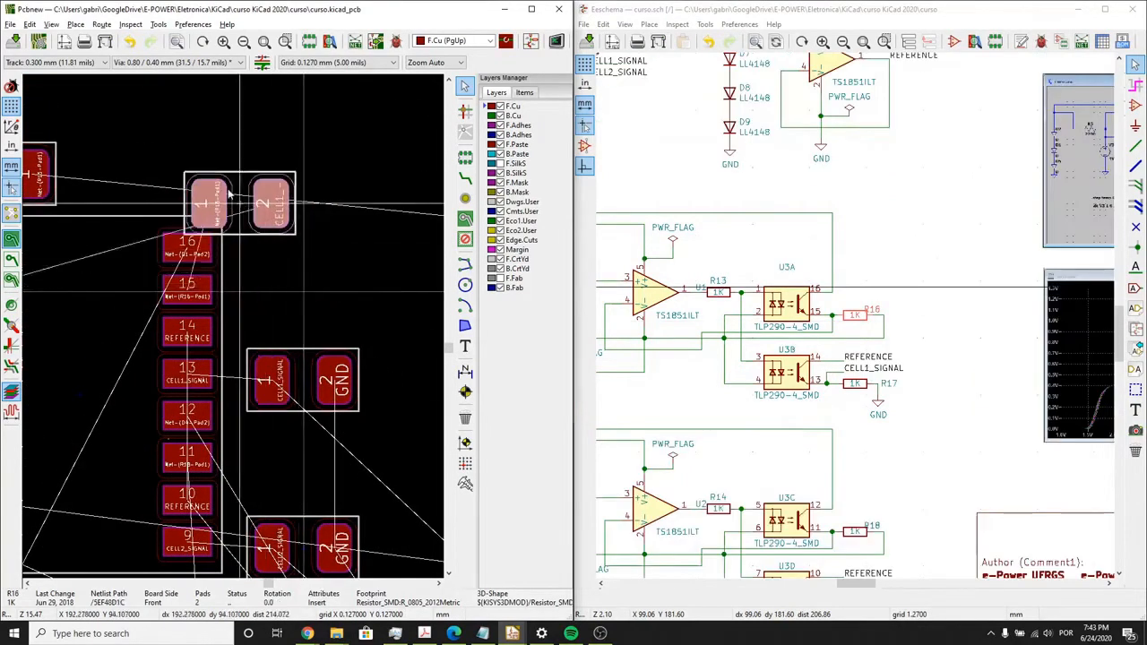
middle_drag(227, 192, 246, 259)
key(r)
key(r)
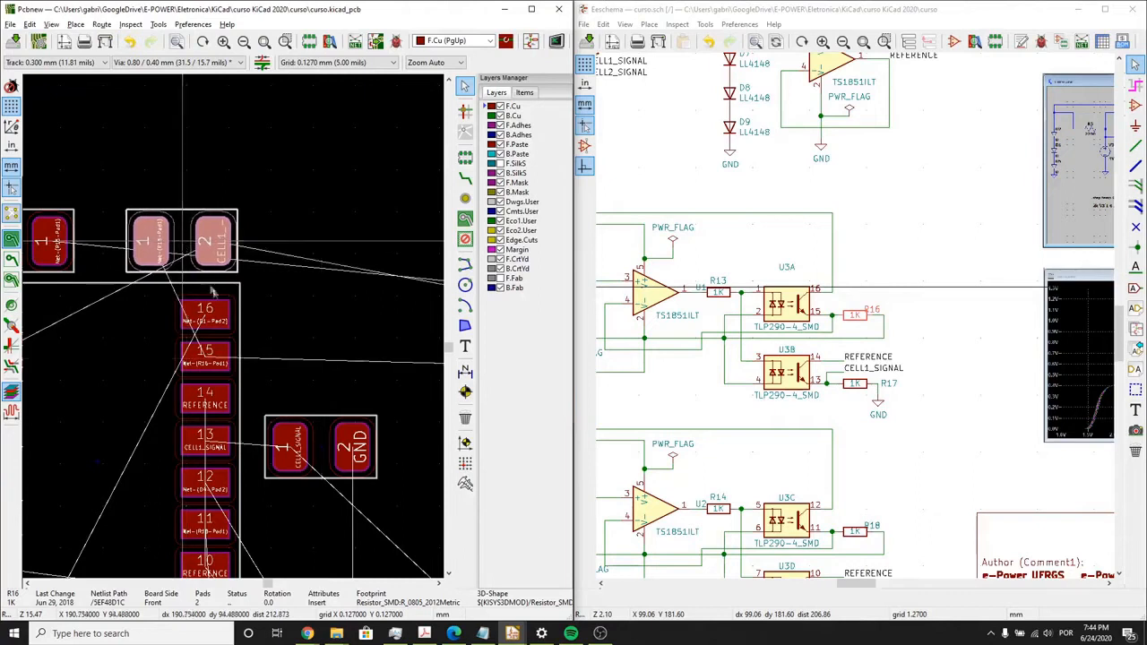
- Move the U2 footprint directly below the R8–R12 resistor column and rotate it to 270°, with its three-pad row uppermost
scroll(212, 291, down, 3)
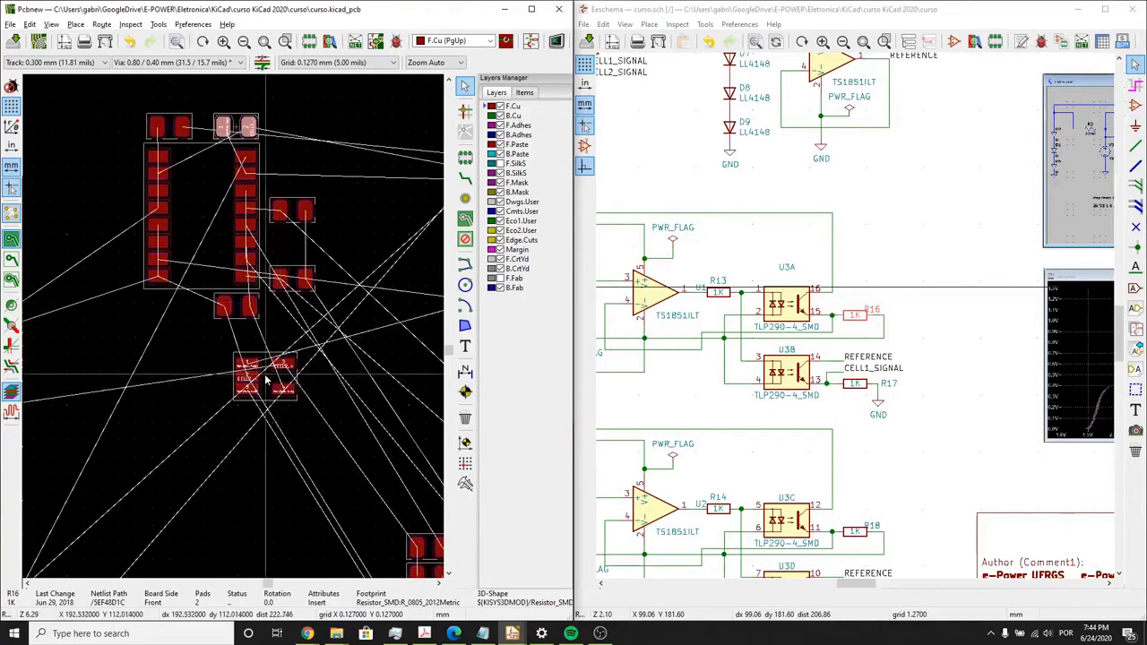
click(266, 381)
scroll(269, 380, down, 3)
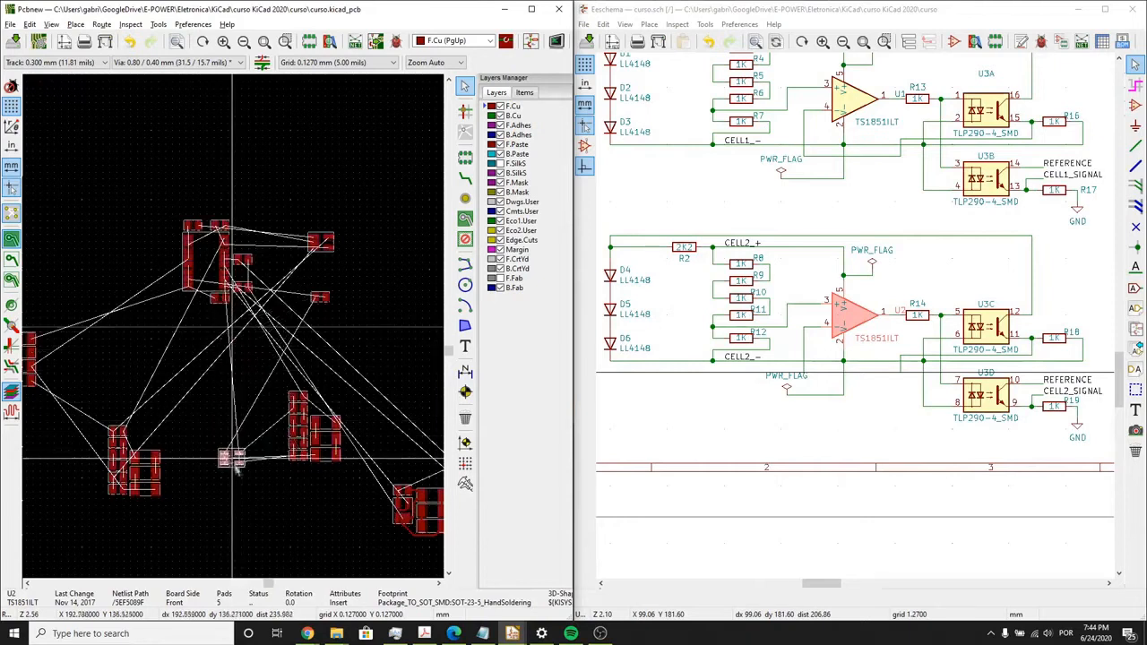
scroll(253, 485, up, 4)
scroll(311, 310, down, 4)
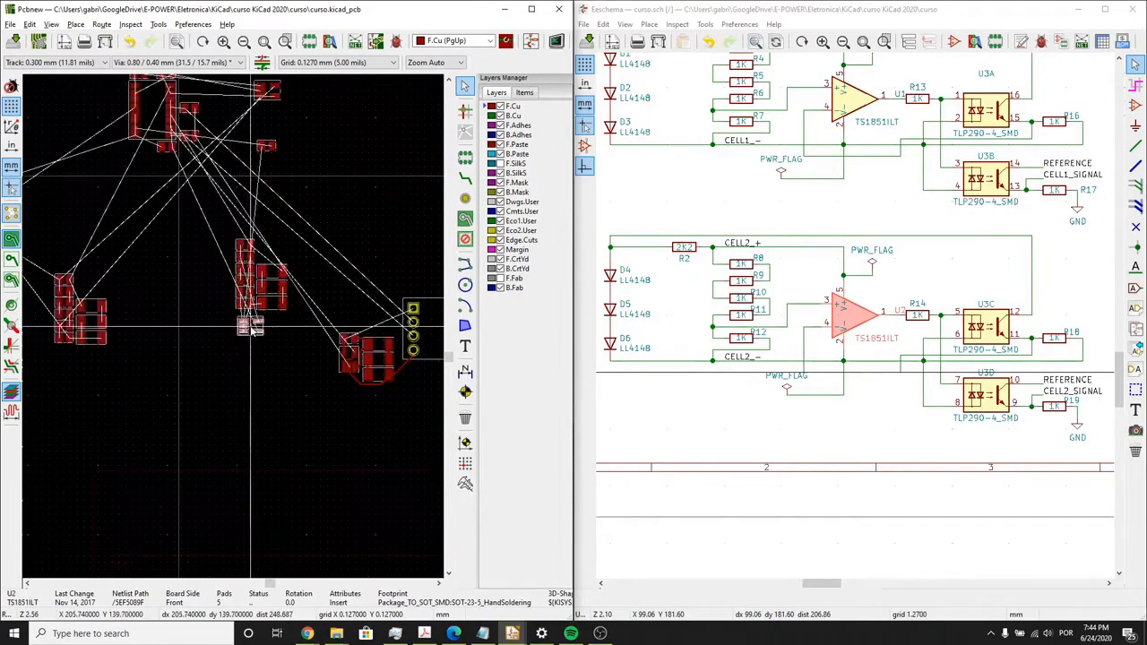
scroll(249, 329, up, 4)
scroll(234, 334, up, 1)
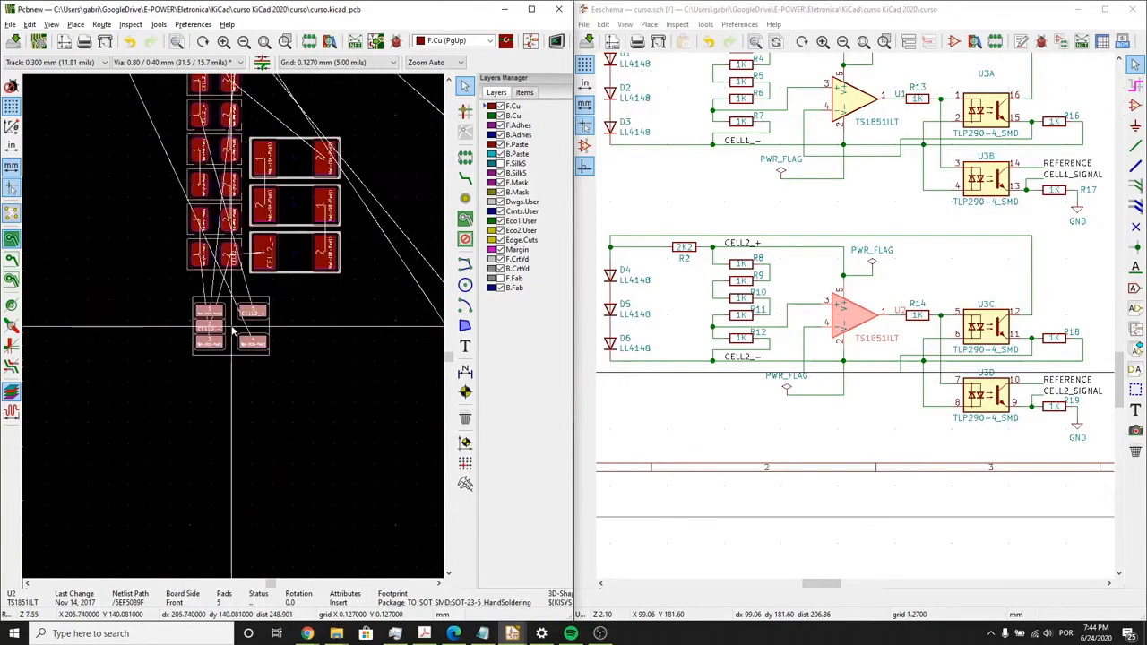
scroll(226, 326, up, 1)
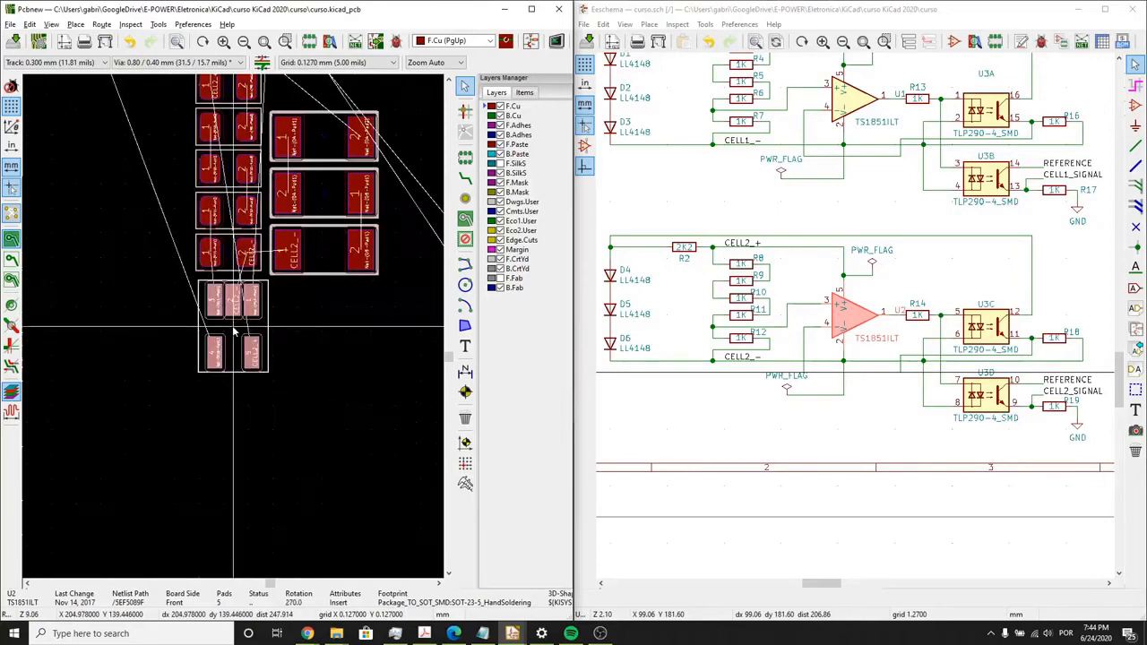
key(r)
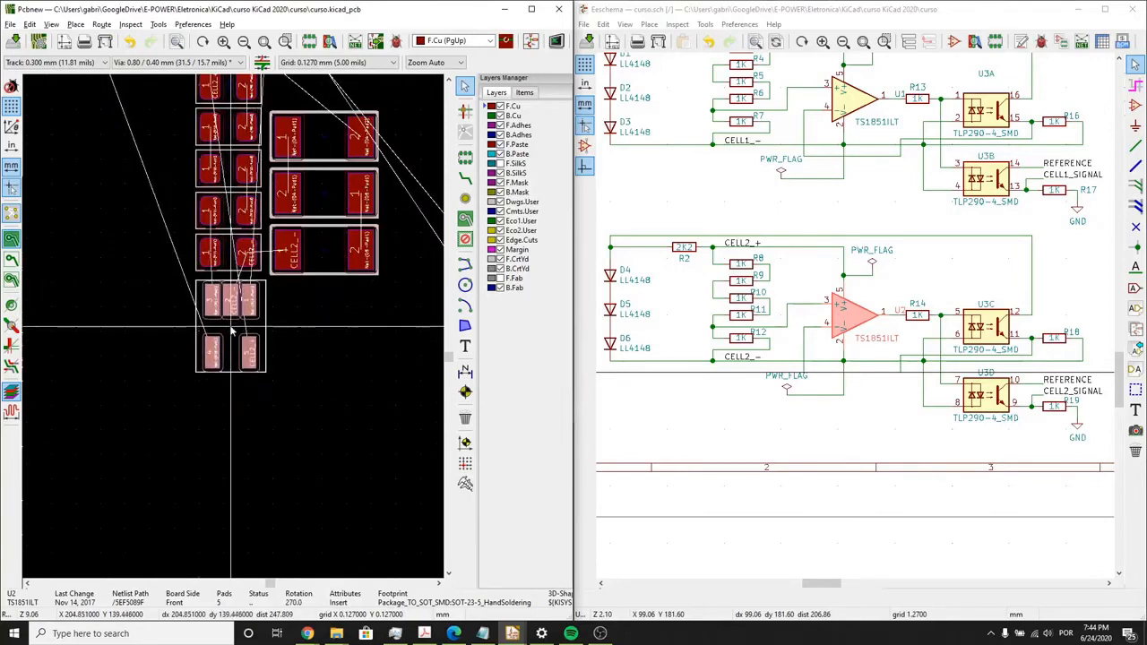
click(230, 329)
- Move the CELL2 group of resistors, diodes and U2 below U3 and rotate it 90° counterclockwise, with the diodes above the resistor row
scroll(233, 330, down, 3)
scroll(236, 331, down, 1)
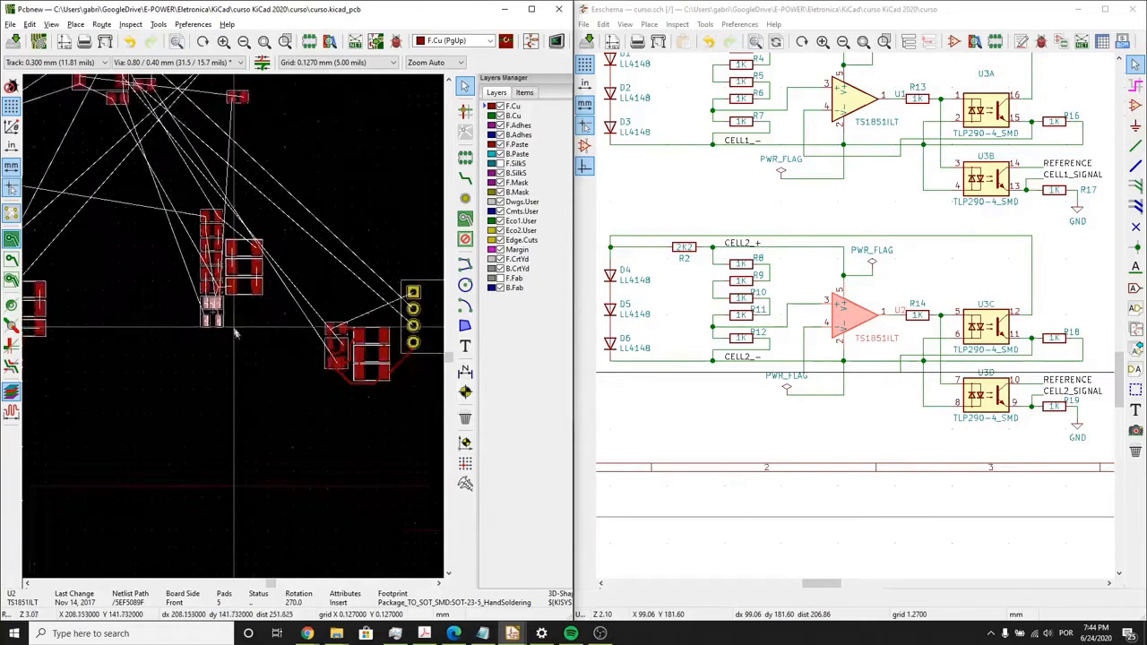
scroll(239, 332, up, 3)
scroll(244, 324, down, 1)
middle_drag(239, 320, 264, 385)
drag(333, 451, 120, 178)
scroll(253, 306, down, 3)
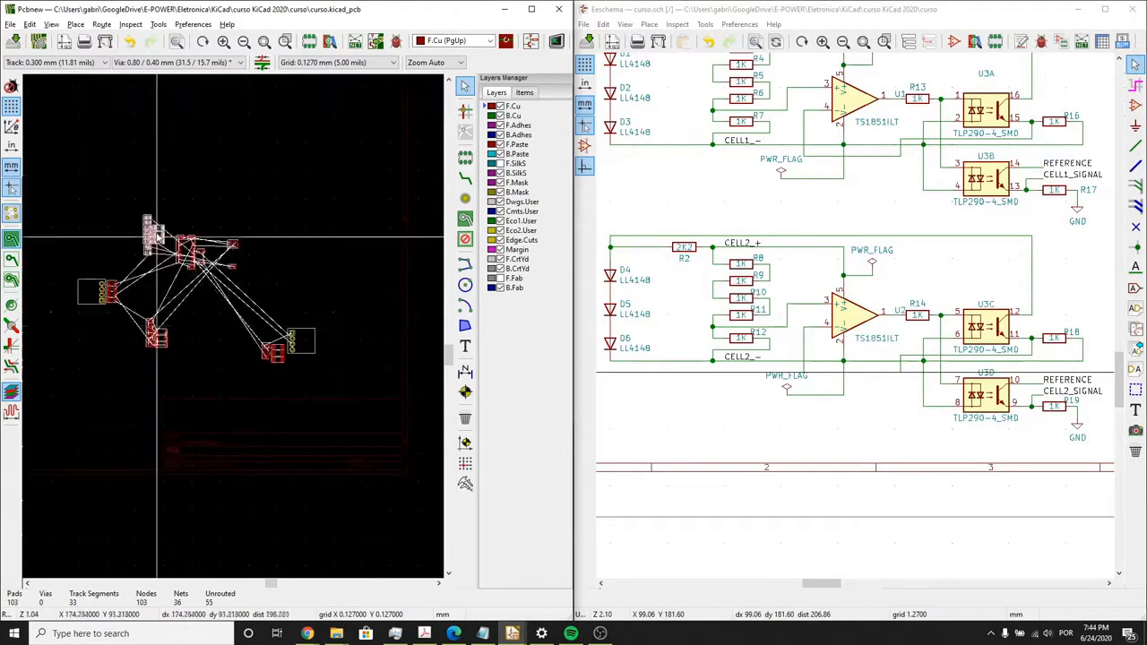
scroll(243, 411, up, 3)
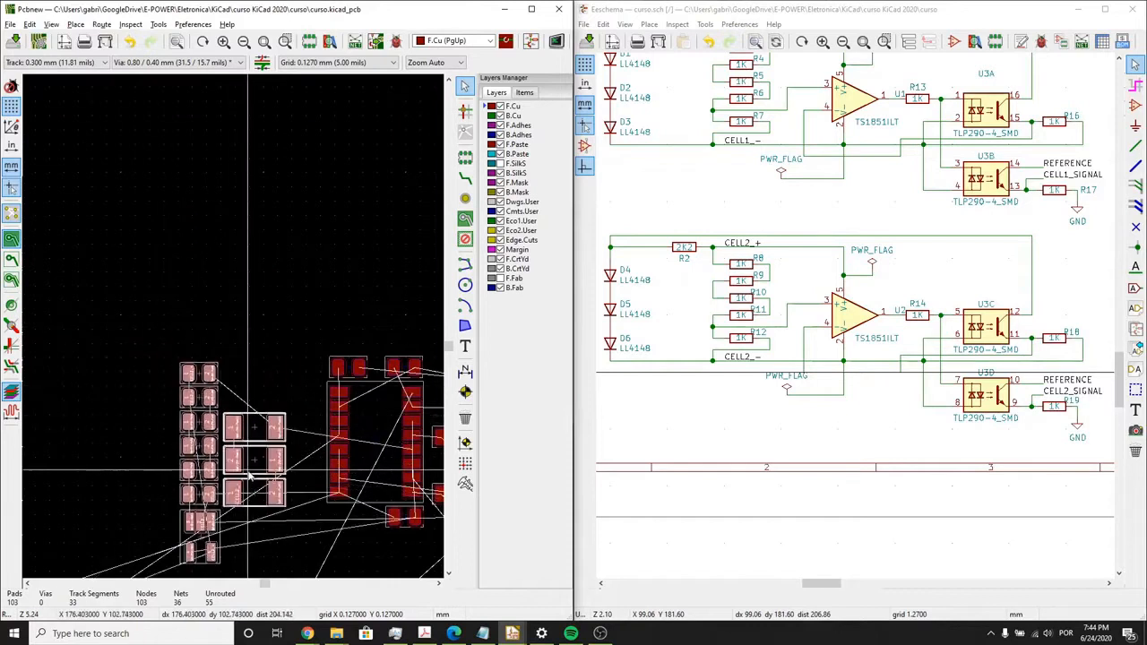
scroll(250, 475, down, 2)
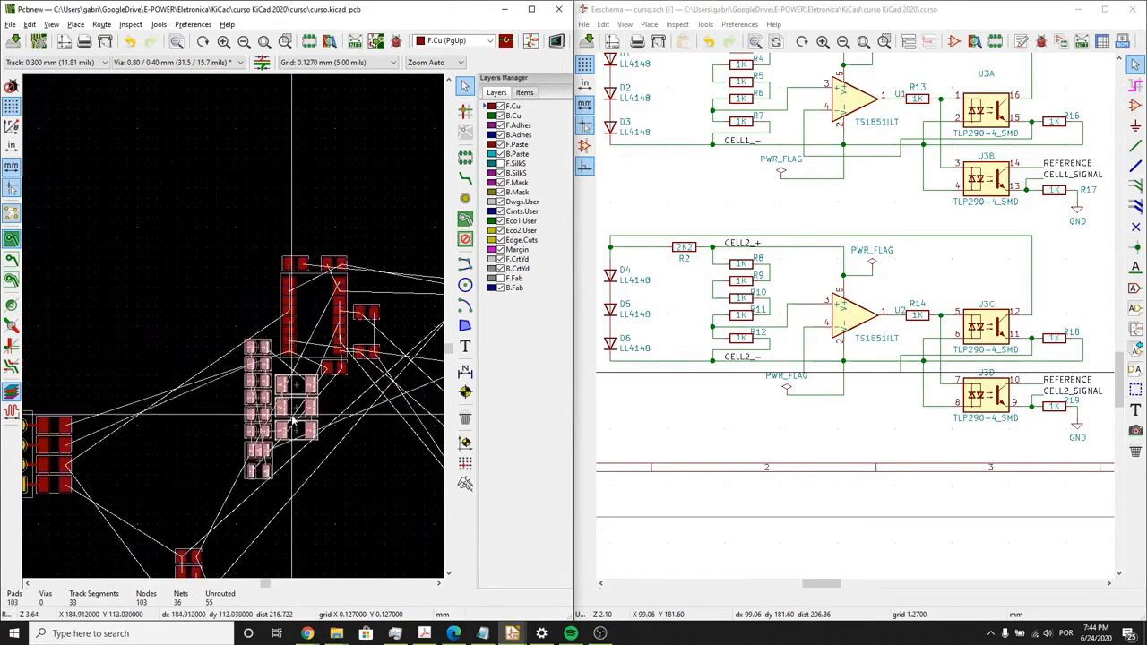
key(r)
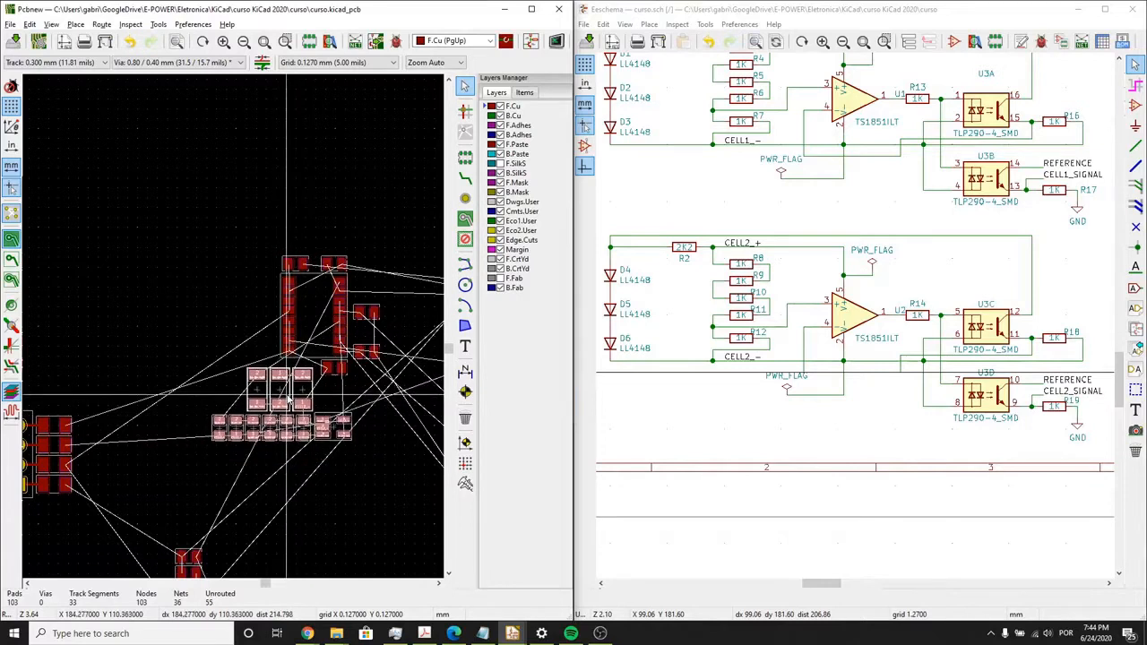
middle_drag(303, 455, 225, 276)
click(302, 421)
click(307, 498)
- Route 0.300 mm F.Cu tracks joining the CELL2_+ pads of R2 and R8, and pad 2 of R8 to pad 2 of R9
scroll(300, 484, up, 3)
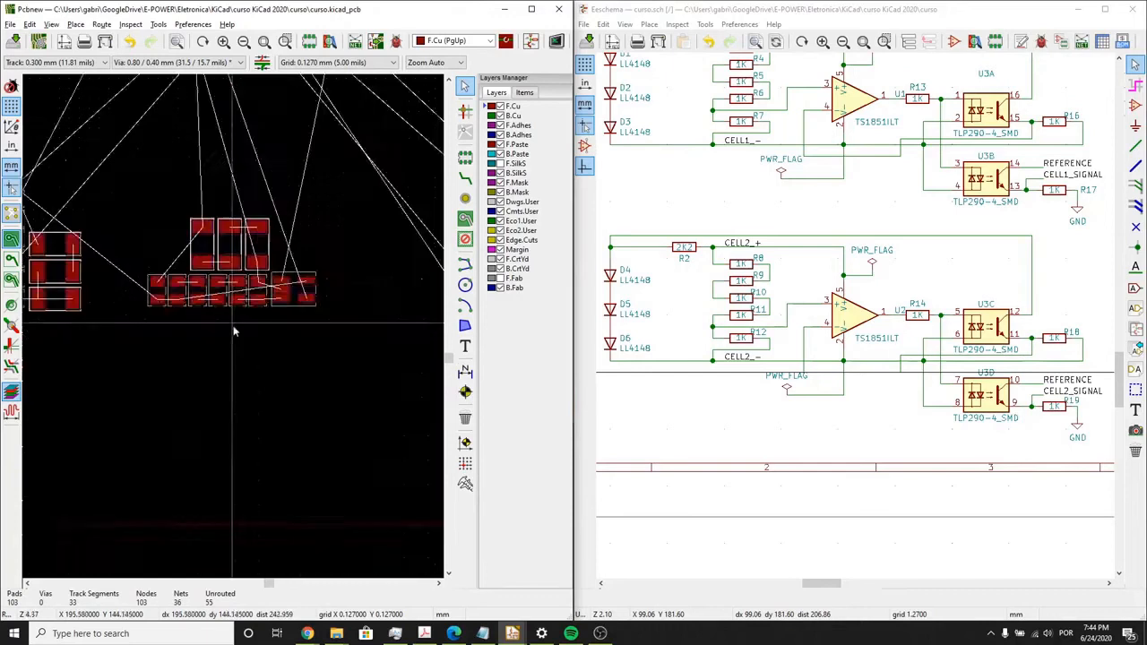
click(465, 178)
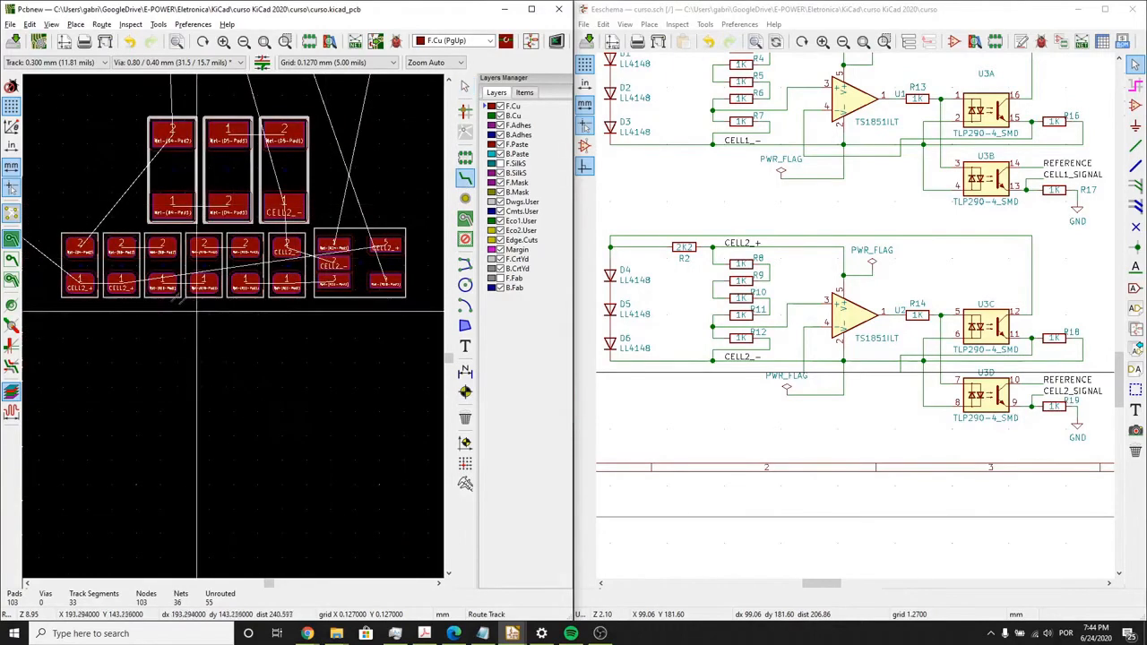
click(86, 283)
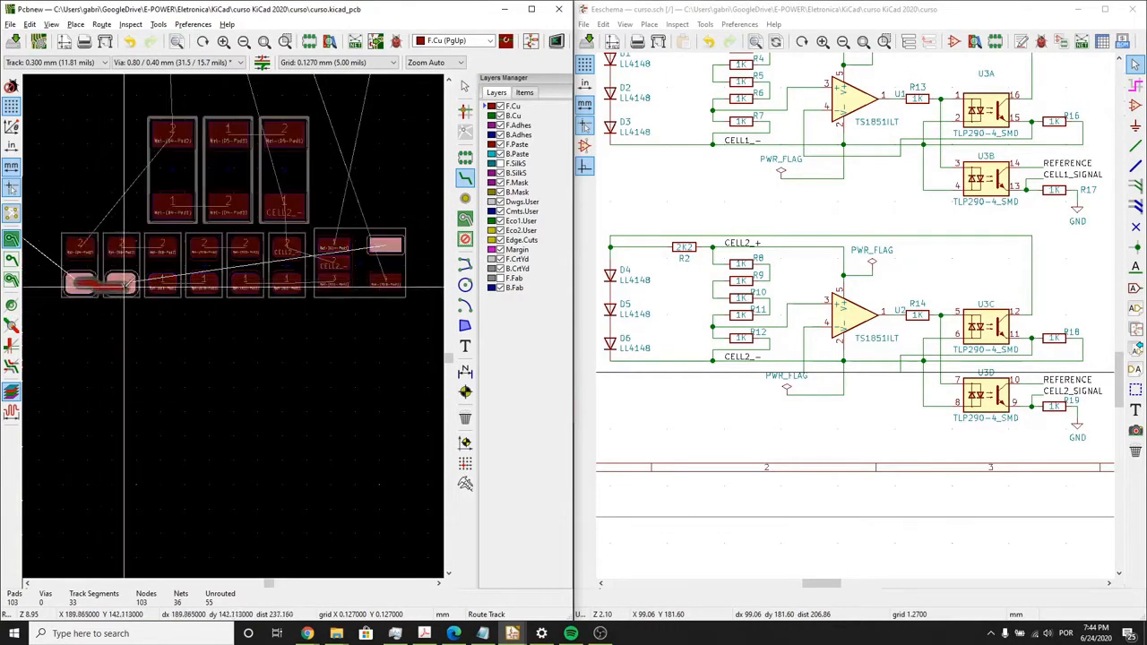
click(124, 283)
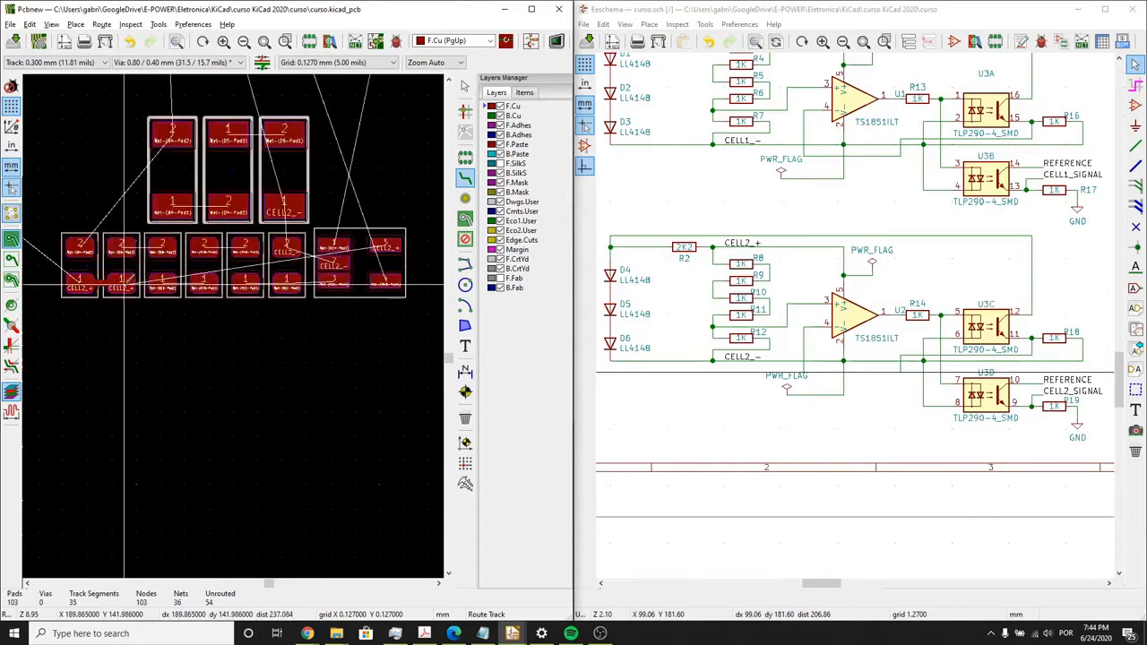
click(120, 245)
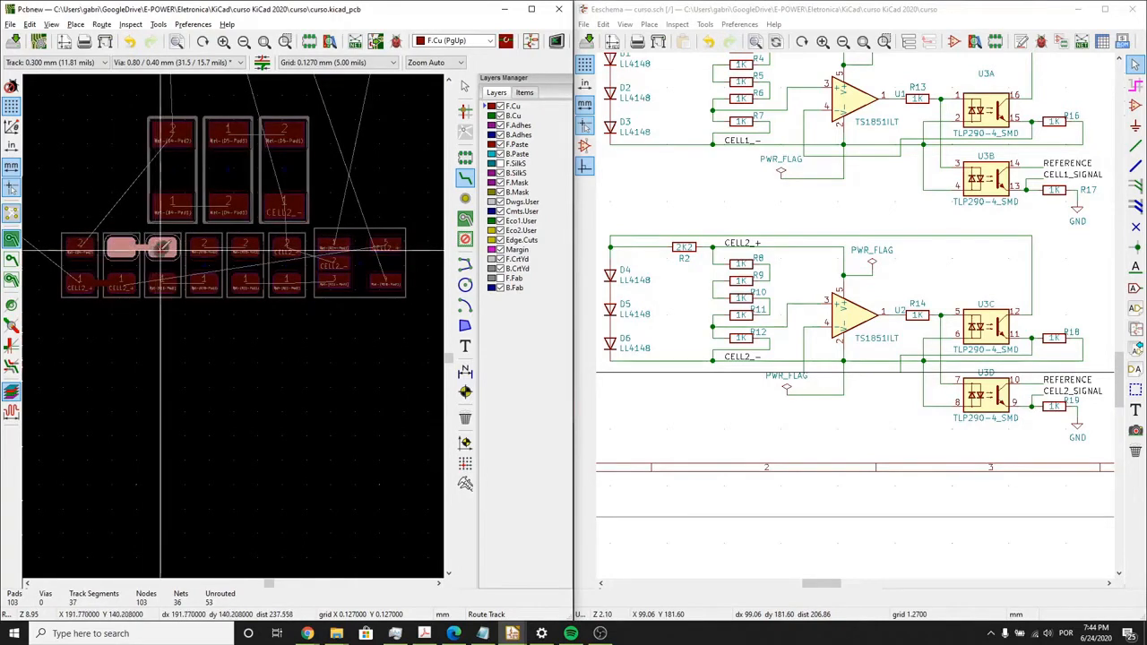
click(160, 249)
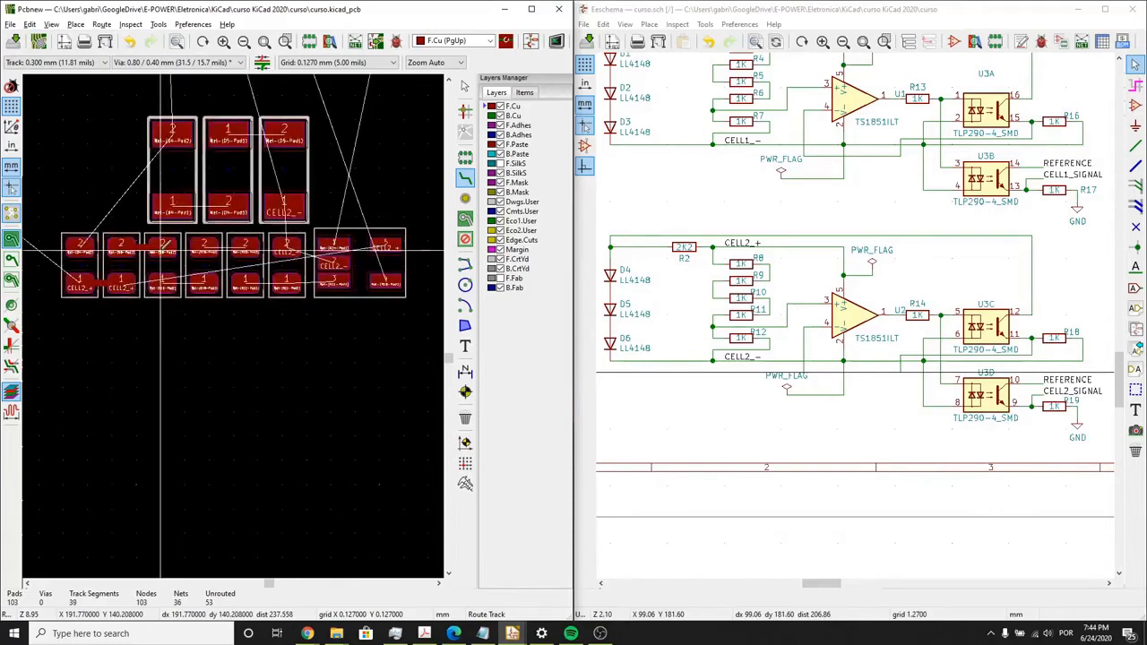
- Continue routing the CELL2 resistor chain from R9 through R10 and R11 to R12, ending at U2's pad 3
click(158, 284)
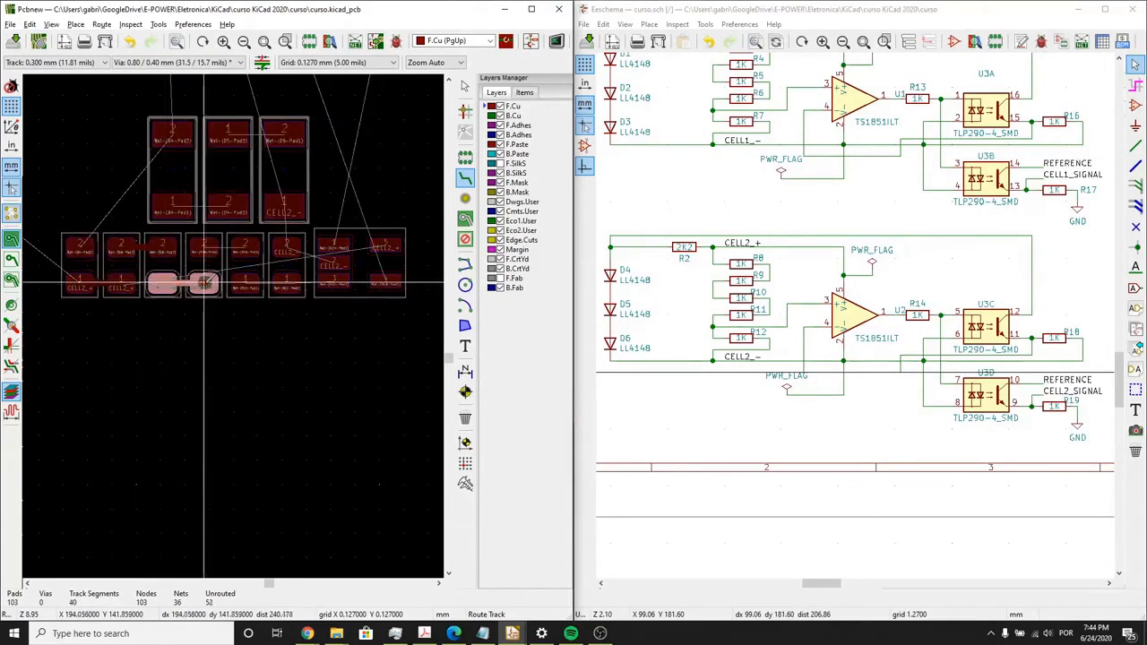
click(204, 283)
click(204, 247)
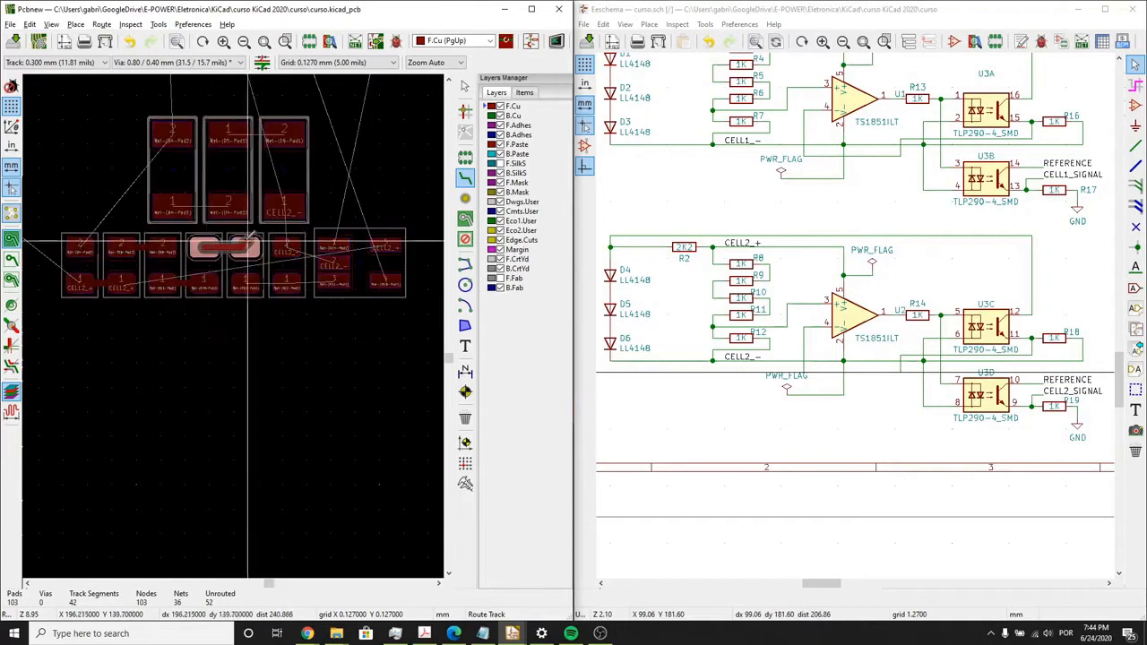
click(247, 244)
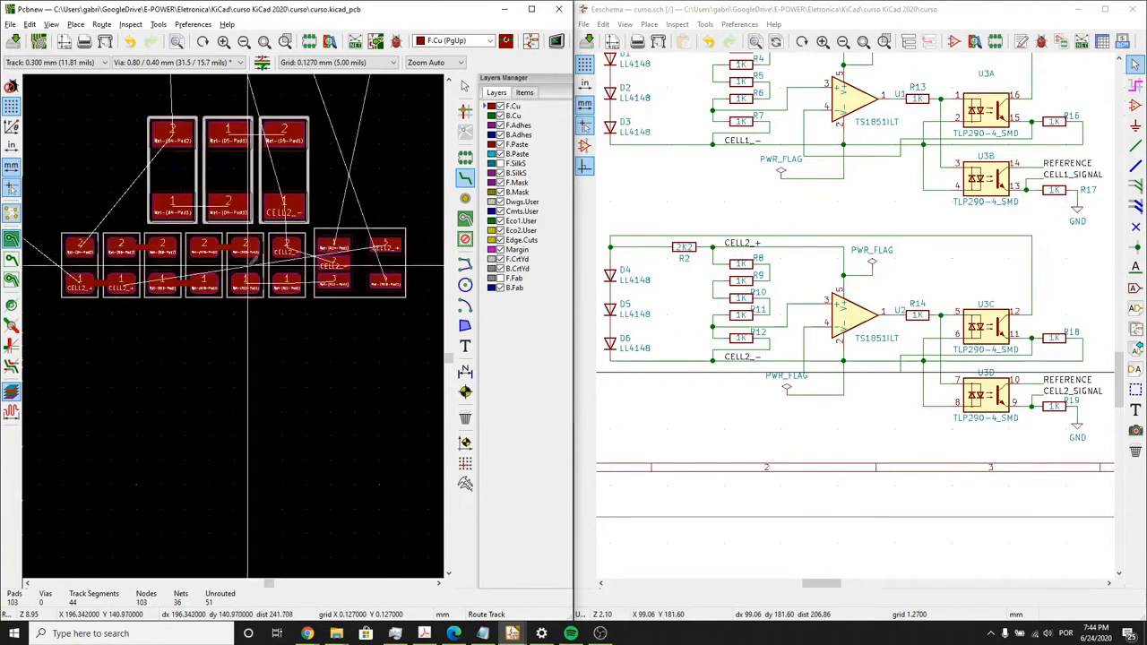
click(247, 283)
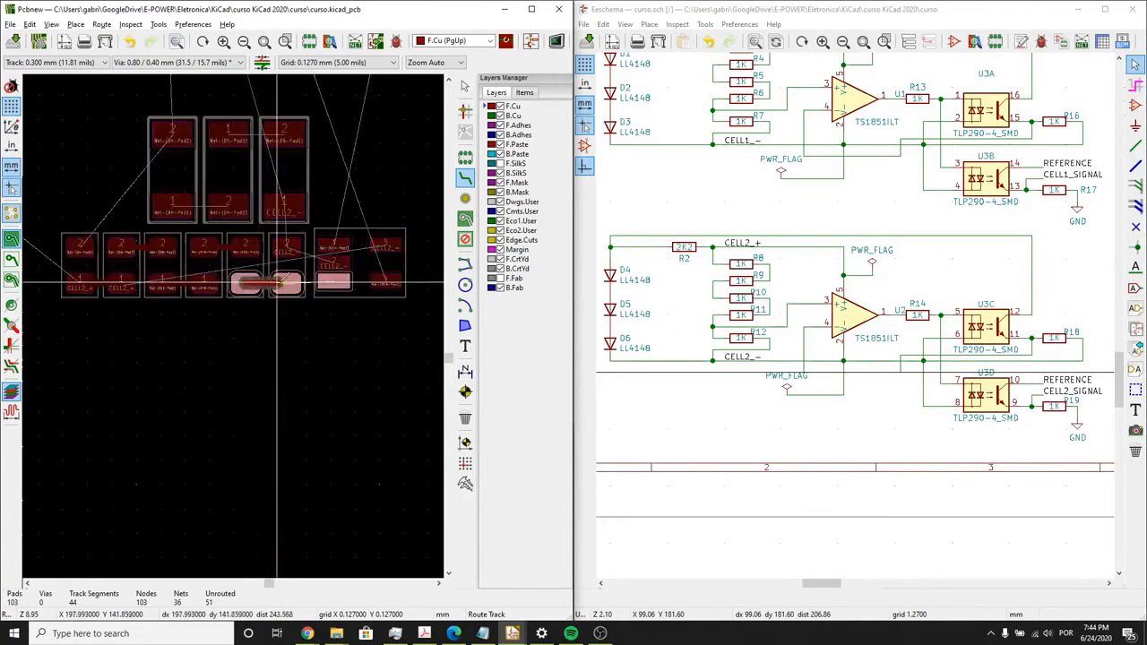
click(335, 280)
- Route the CELL2_- net from U2's pad 2 to R12's pad 2 and up to pad 1 of diode D6
scroll(335, 280, up, 4)
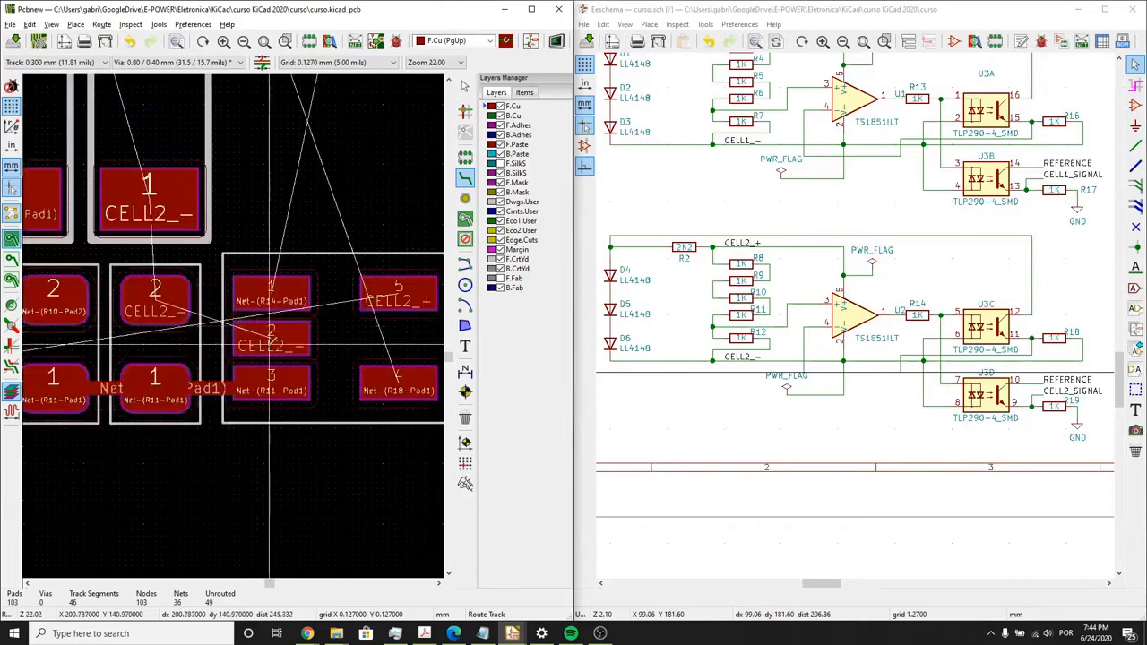
click(263, 343)
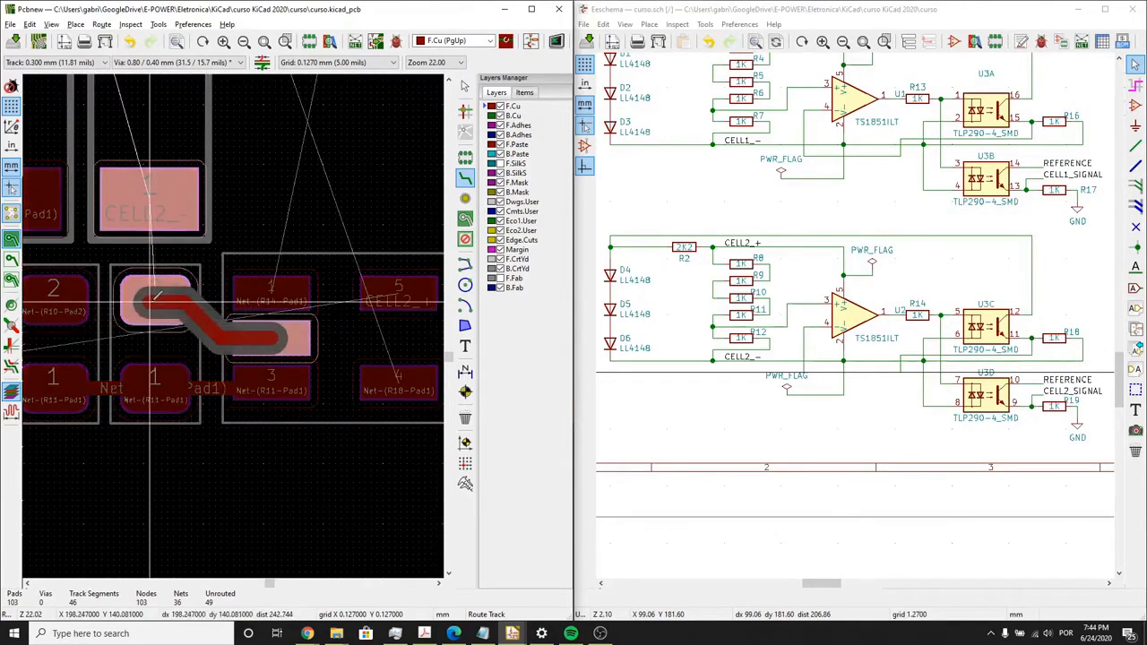
click(150, 304)
click(150, 302)
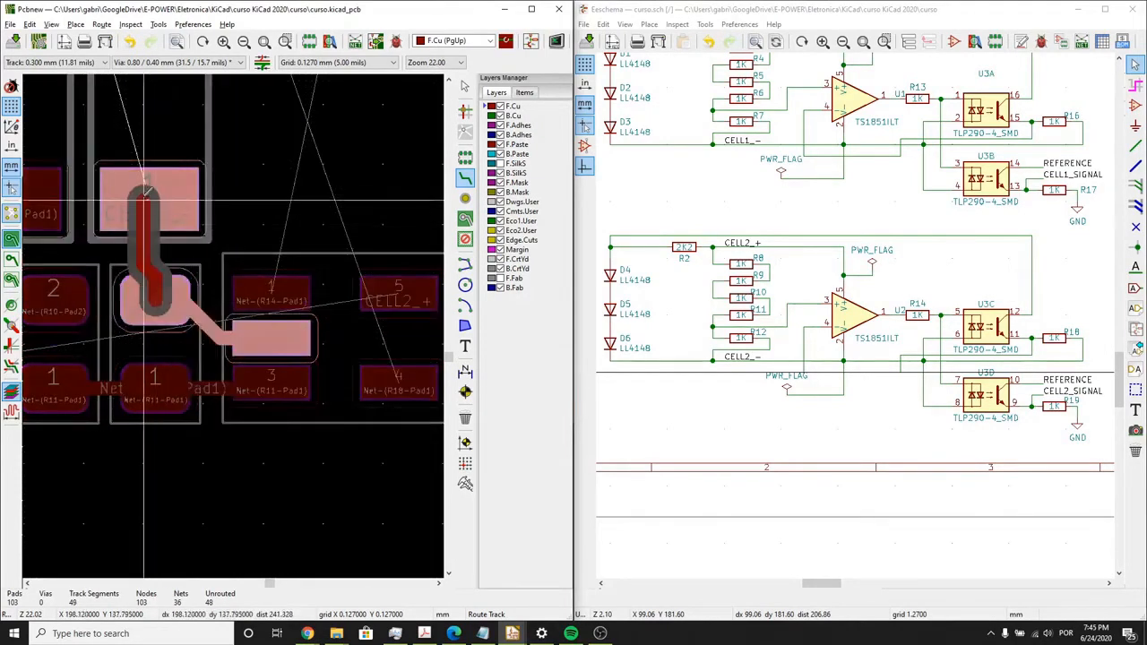
click(145, 192)
- Route tracks connecting the D4, D5 and D6 diodes in series, D4 pad 1 to D5 pad 2 and D5 pad 1 to D6 pad 2
scroll(200, 325, down, 3)
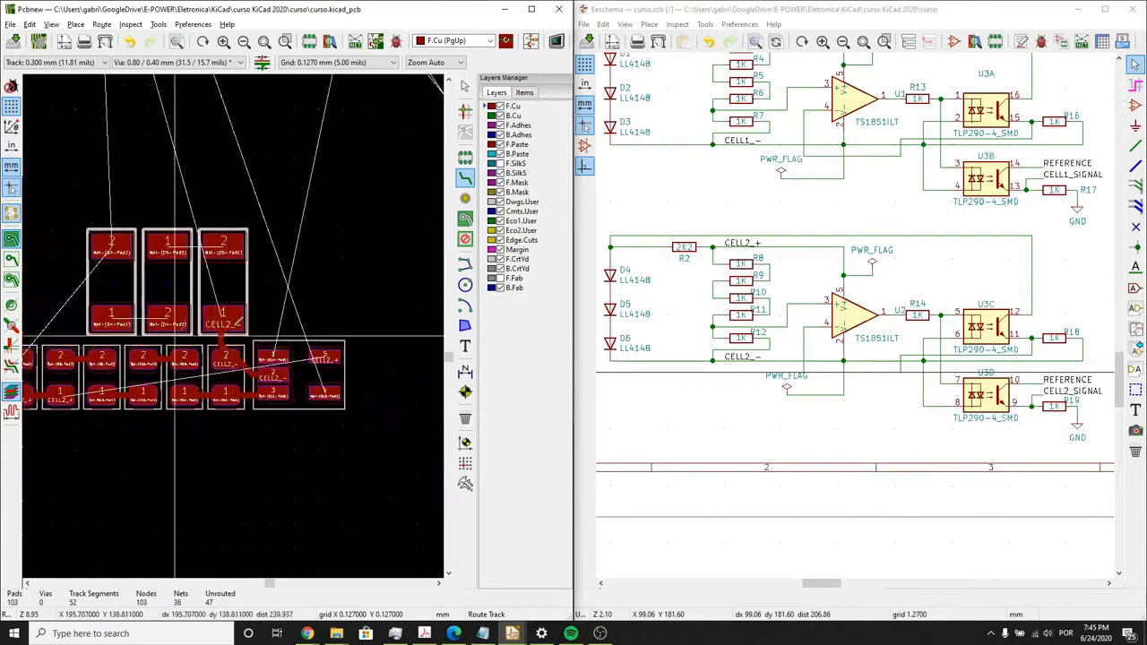
click(161, 305)
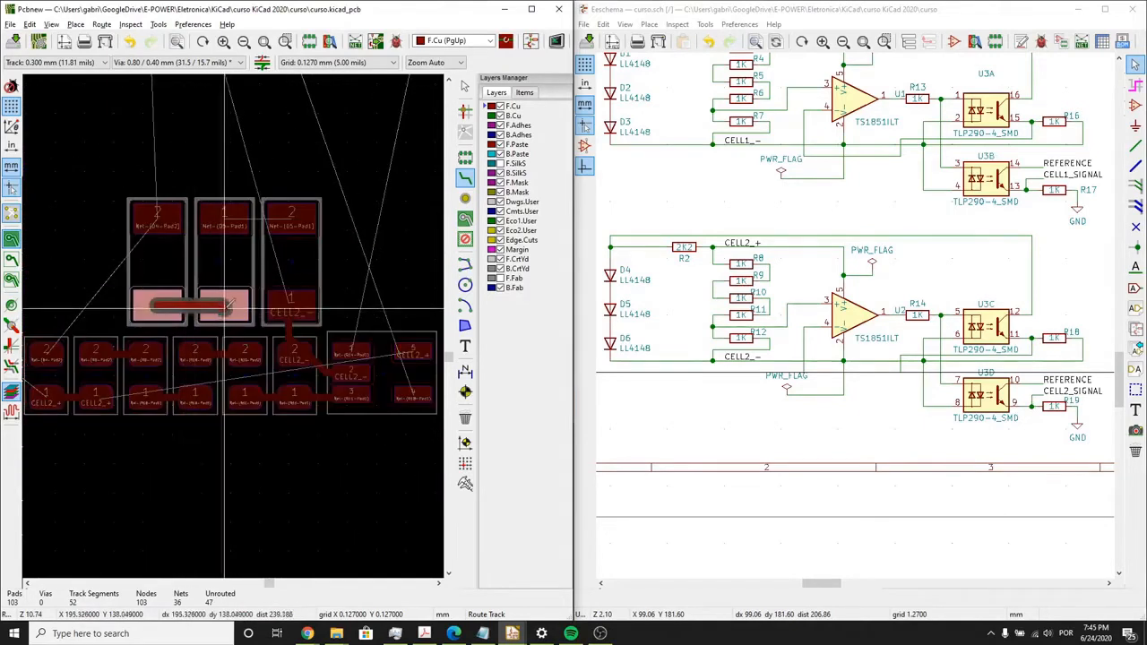
click(230, 306)
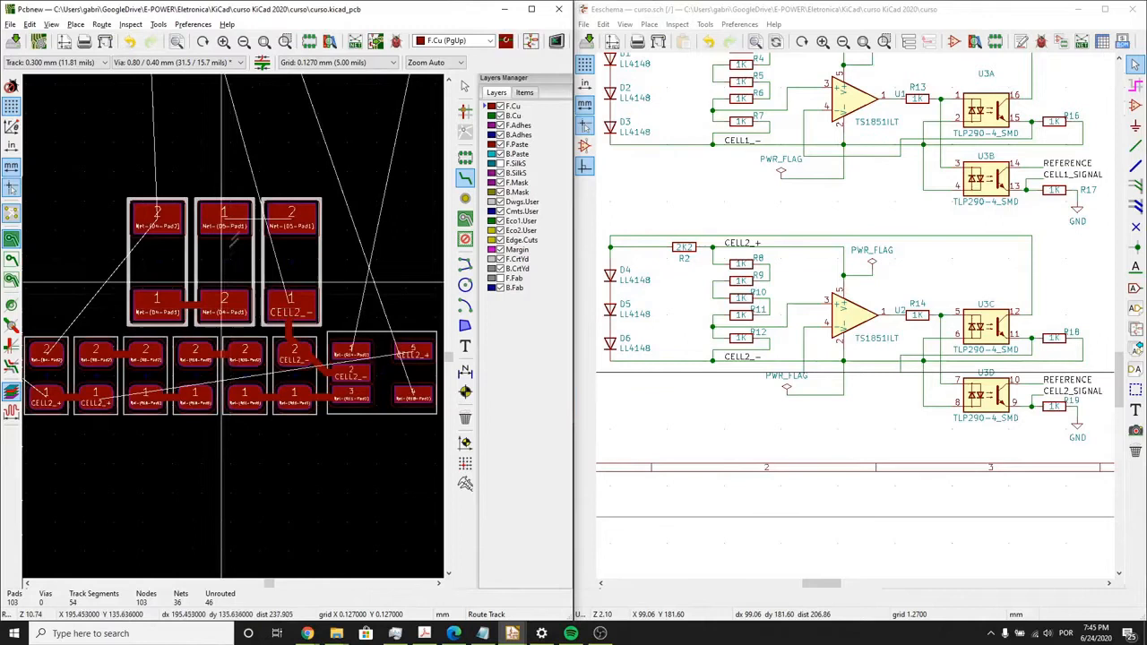
click(238, 218)
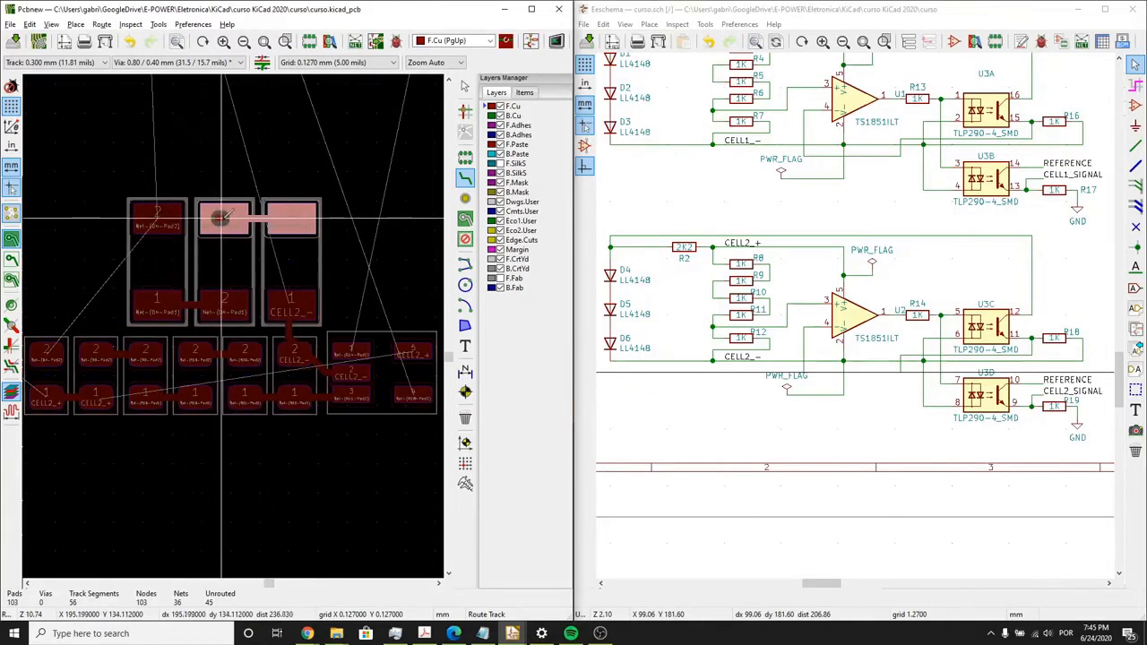
click(231, 216)
- Route the CELL2_+ net from R8's pad 1 beneath the resistor row and up between U2's pad columns to its pad 5
middle_drag(319, 408, 375, 350)
click(154, 339)
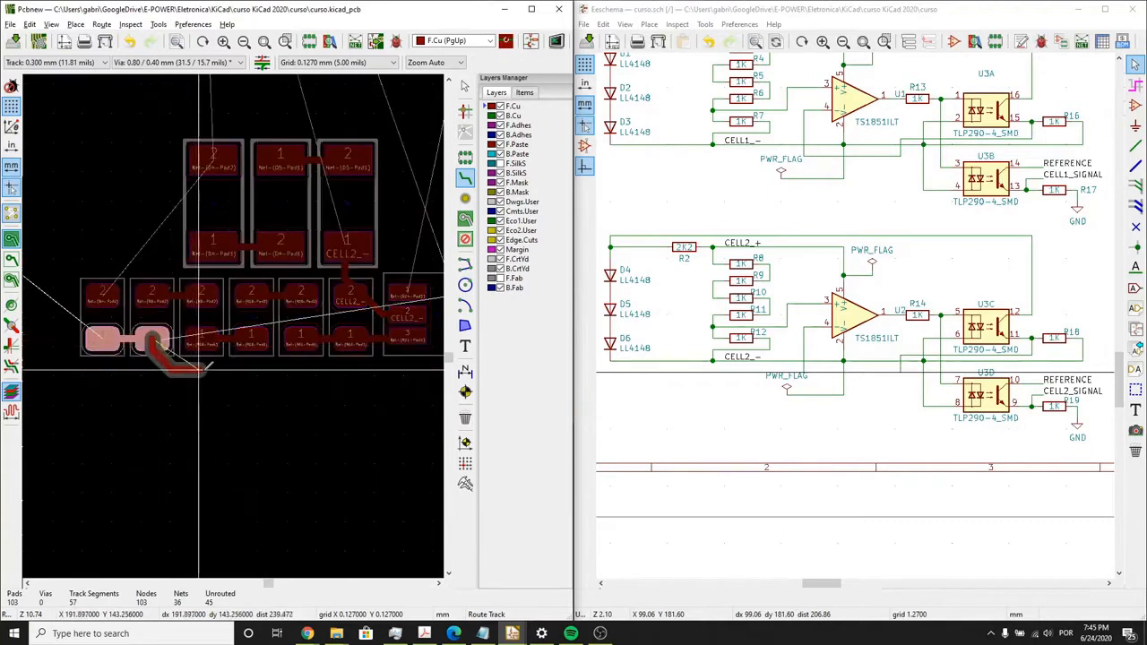
click(203, 369)
middle_drag(296, 376, 114, 382)
scroll(249, 365, up, 3)
middle_drag(254, 361, 248, 322)
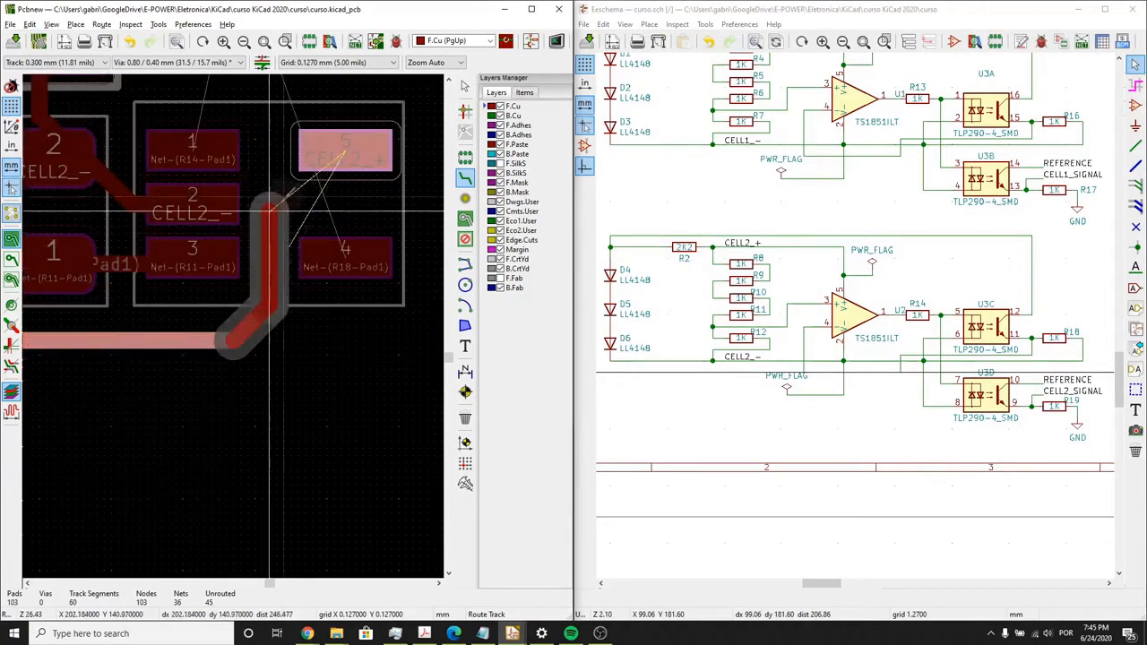
click(333, 154)
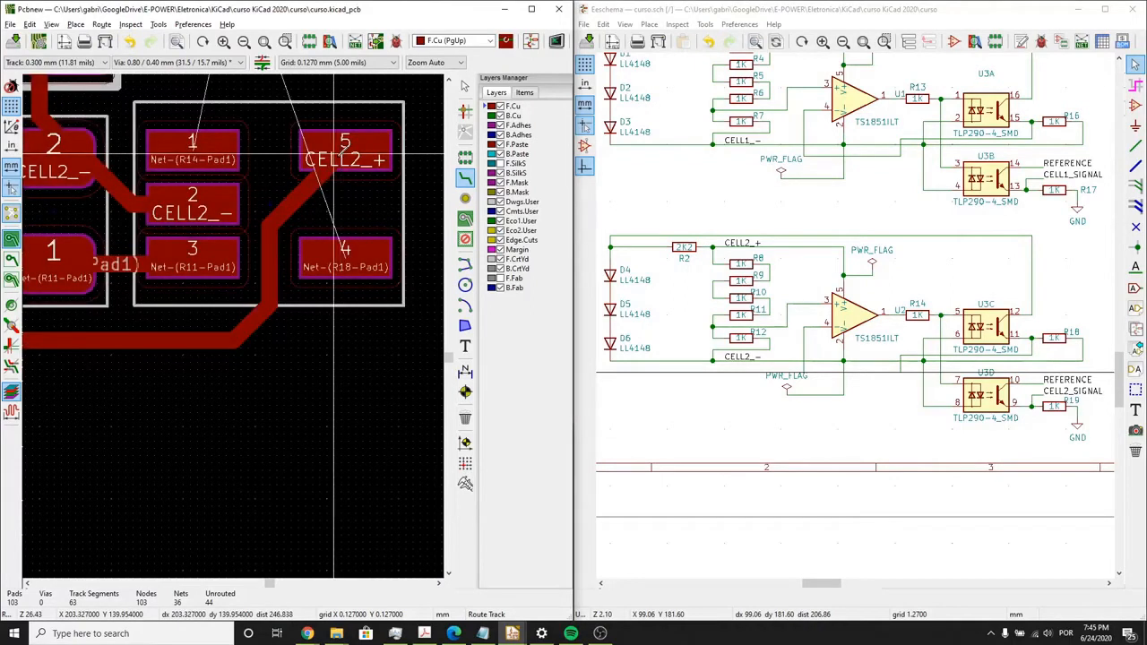
- Move the CELL1 resistors and diodes directly below the CELL2 group and rotate them 90° counterclockwise, with the diodes above the resistor row
scroll(333, 154, down, 5)
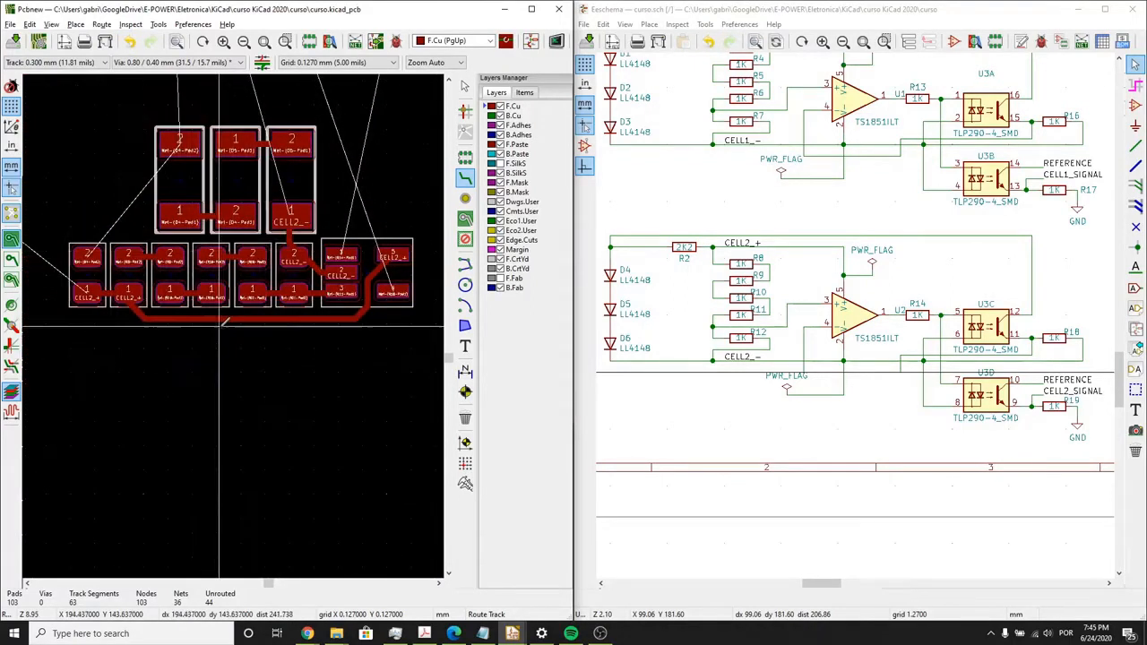
middle_drag(226, 323, 232, 346)
scroll(233, 355, down, 4)
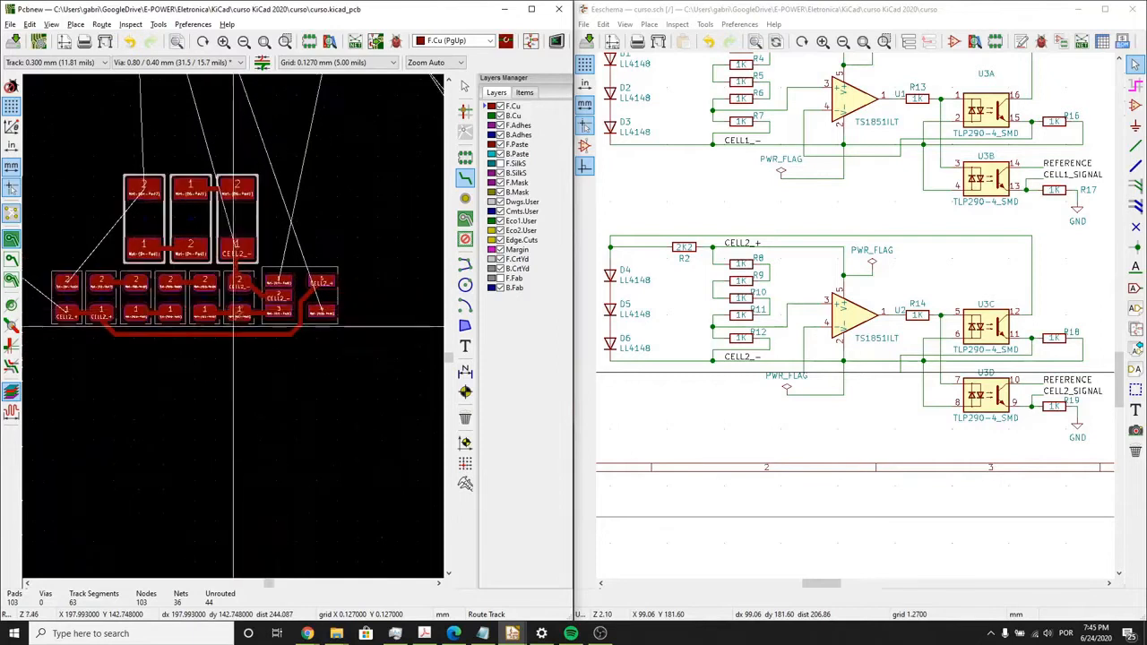
scroll(237, 318, up, 4)
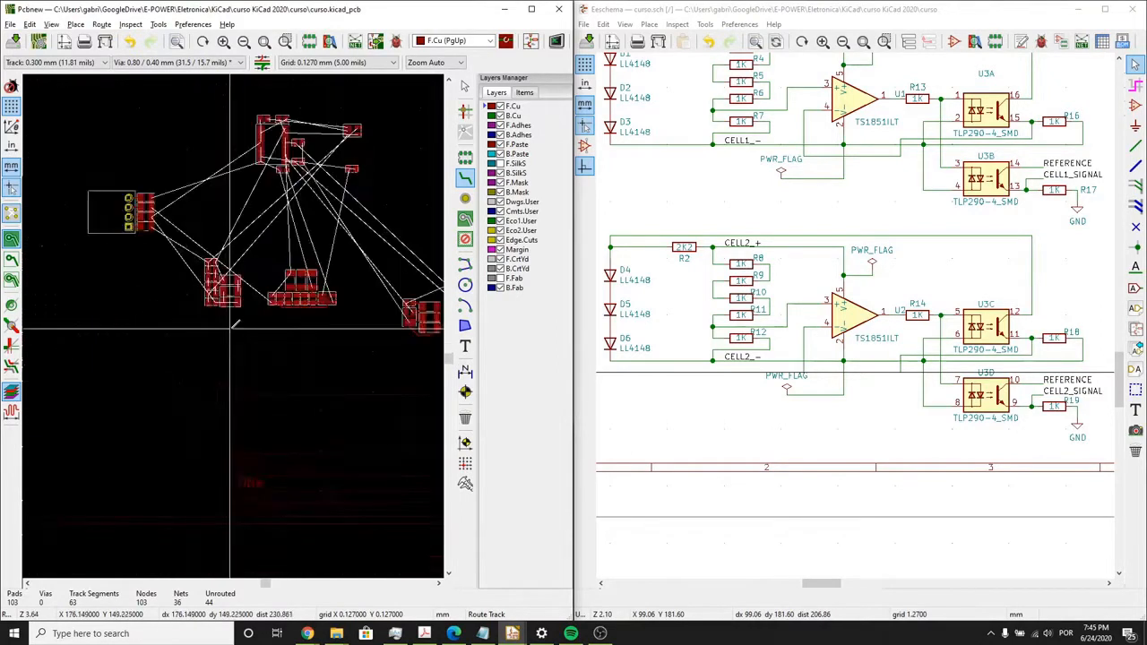
scroll(261, 304, down, 1)
scroll(305, 232, down, 1)
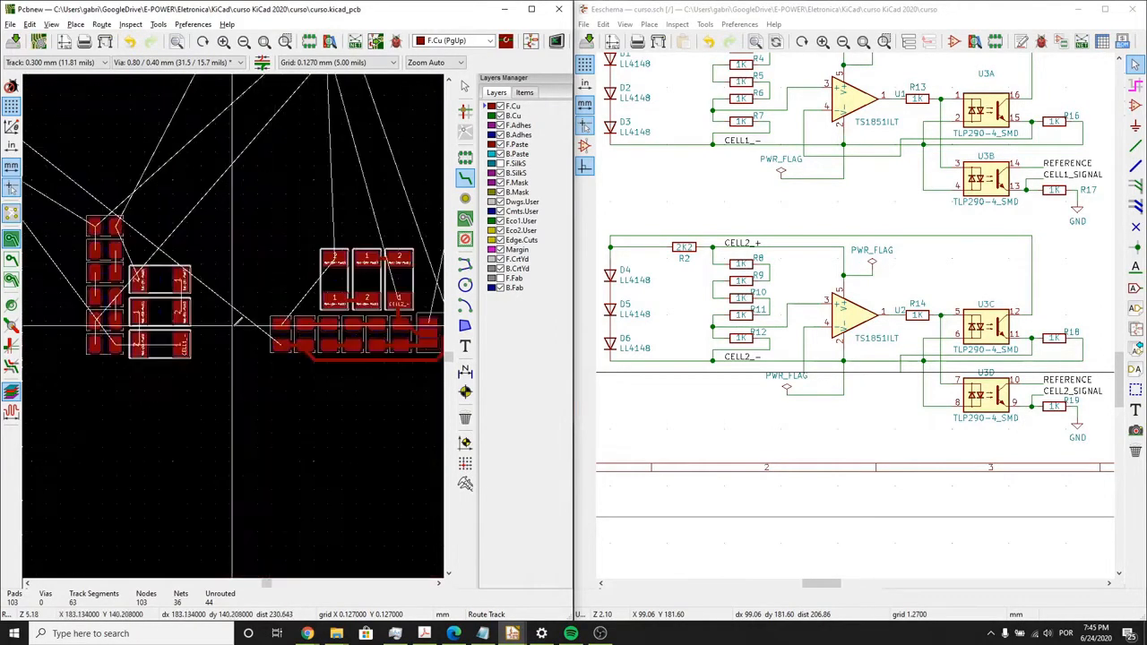
drag(227, 438, 76, 215)
key(m)
scroll(166, 327, down, 5)
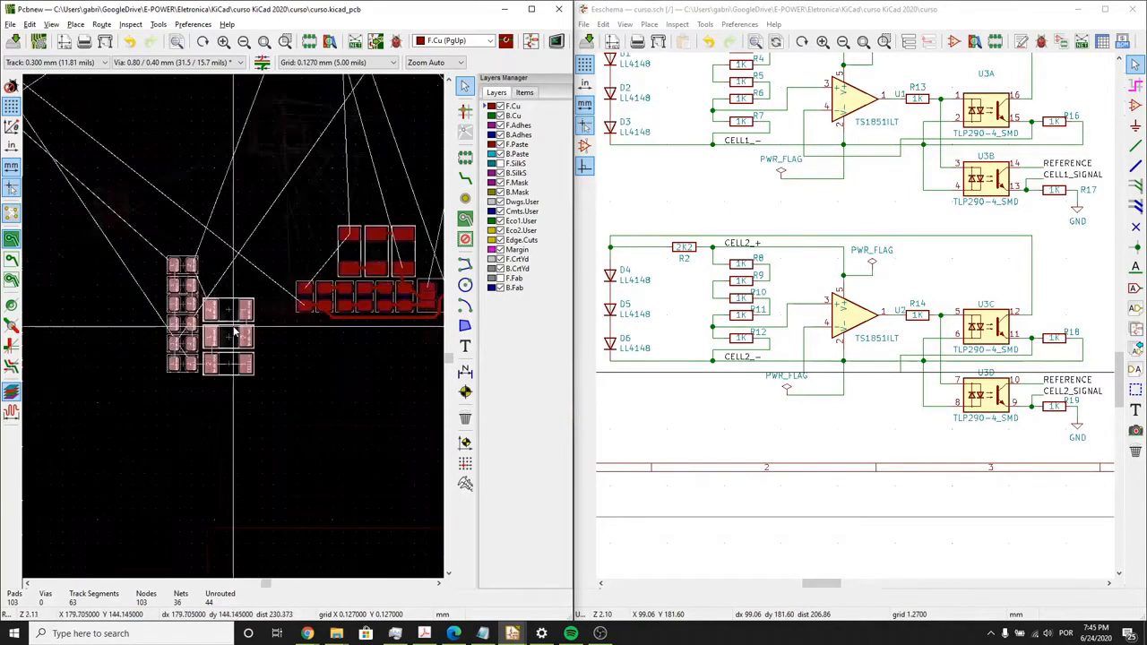
key(r)
scroll(261, 346, up, 5)
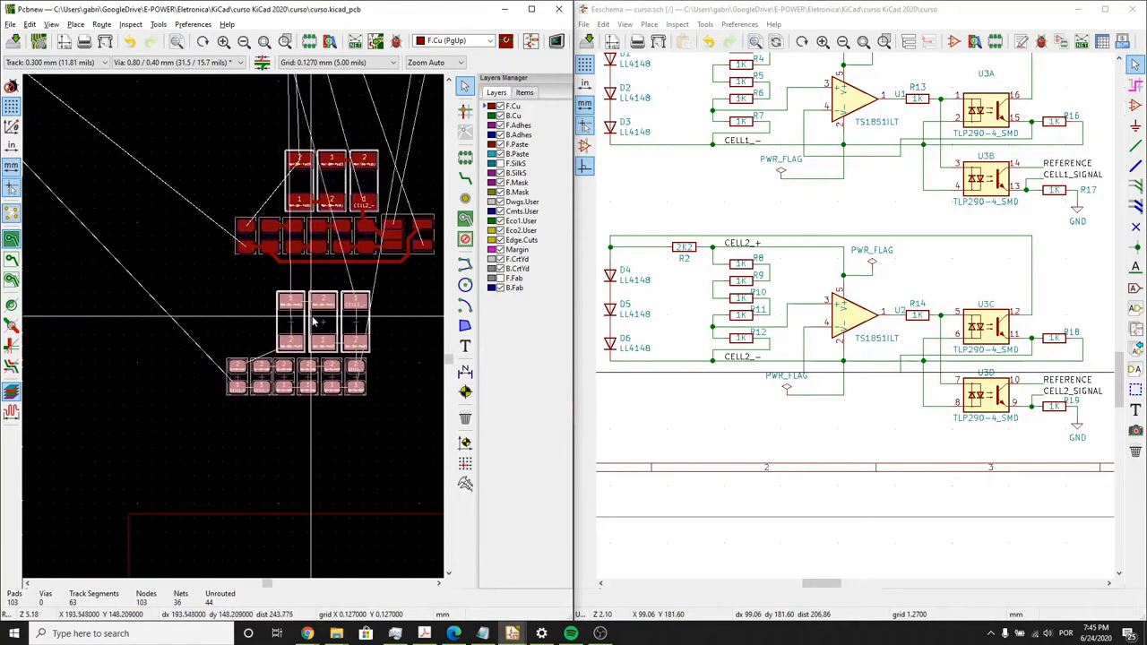
click(203, 401)
- Route tracks linking the CELL1 resistors in series, joining R1 and R3 at their CELL1_+ pads and alternating pad rows along to R7's pad 1
scroll(275, 379, up, 1)
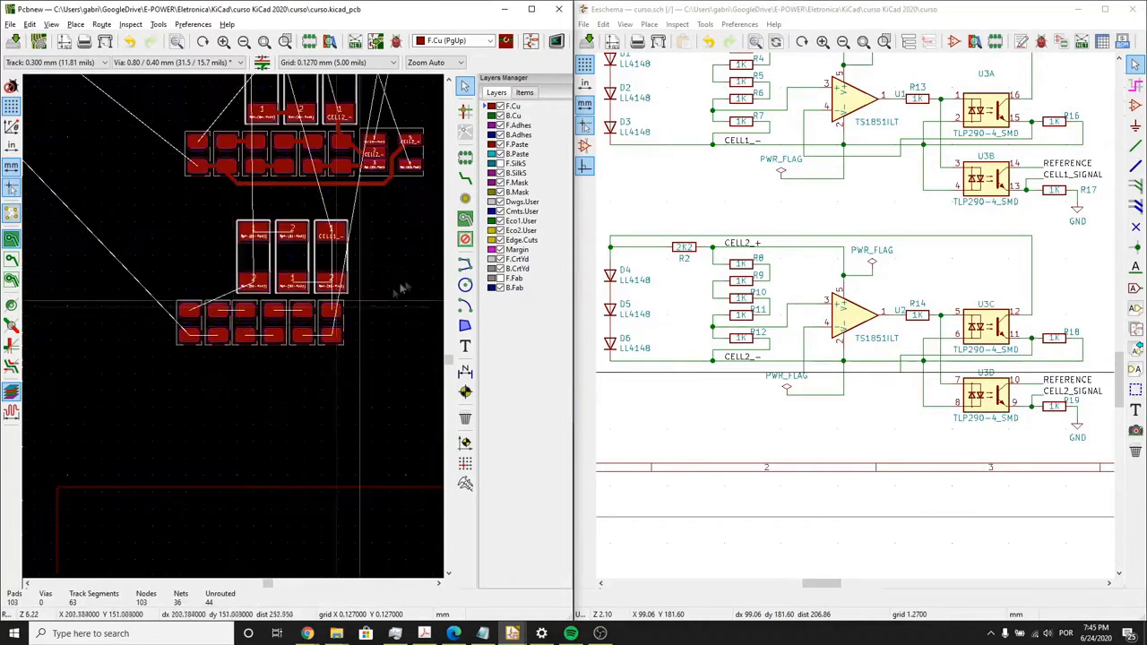
scroll(215, 327, up, 1)
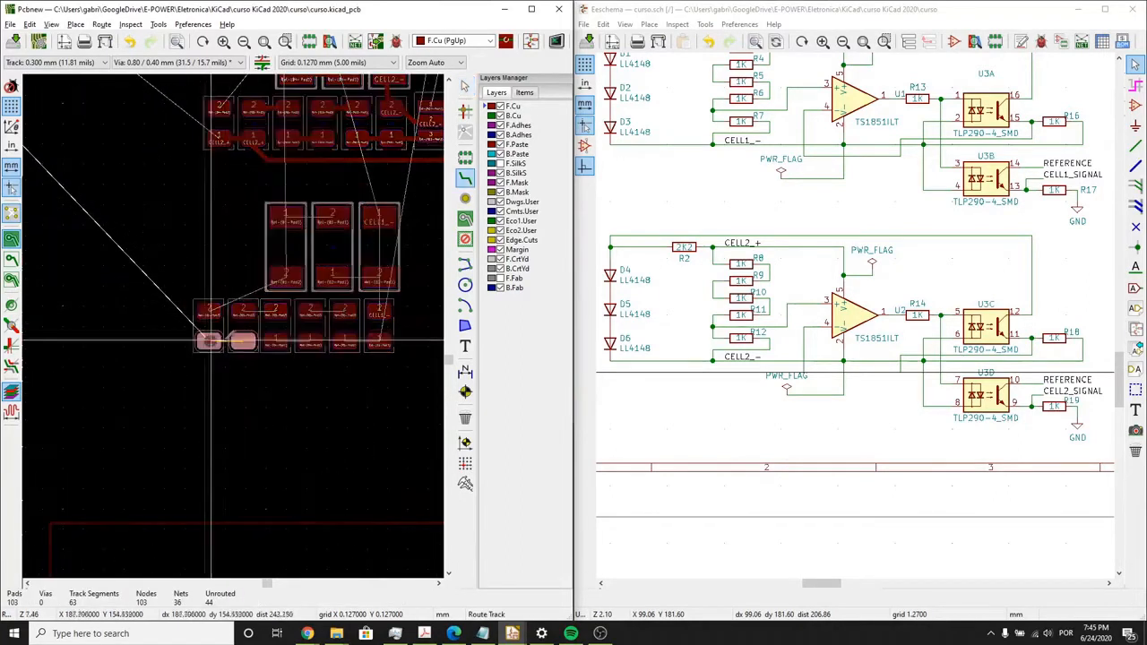
scroll(243, 342, up, 5)
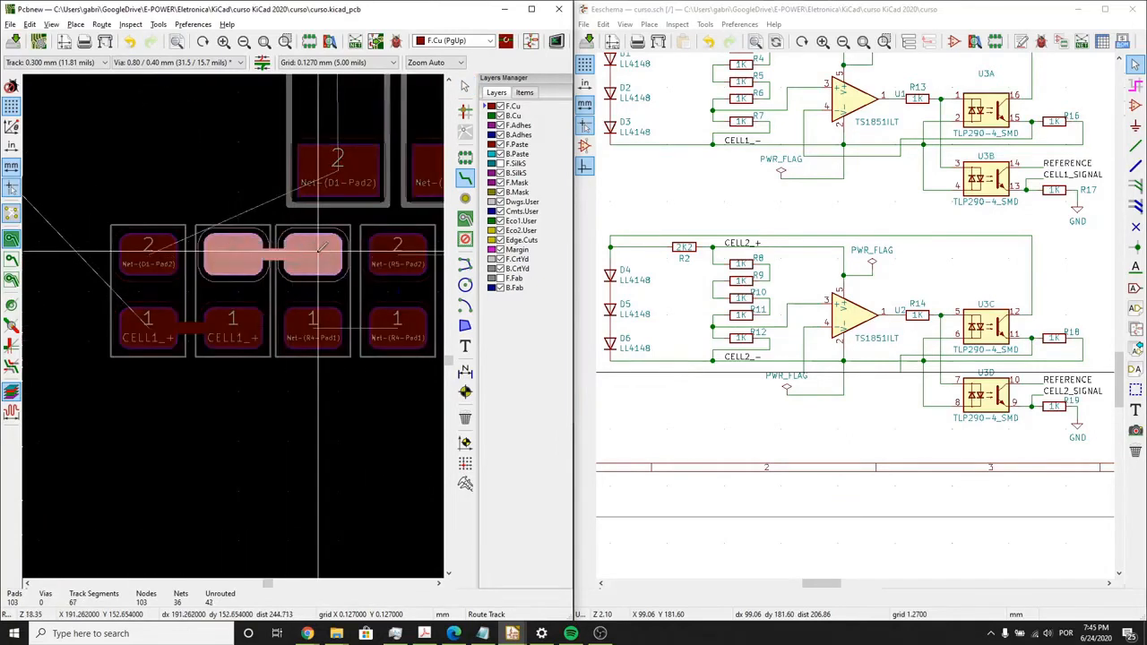
click(319, 250)
middle_drag(319, 326, 257, 364)
click(257, 364)
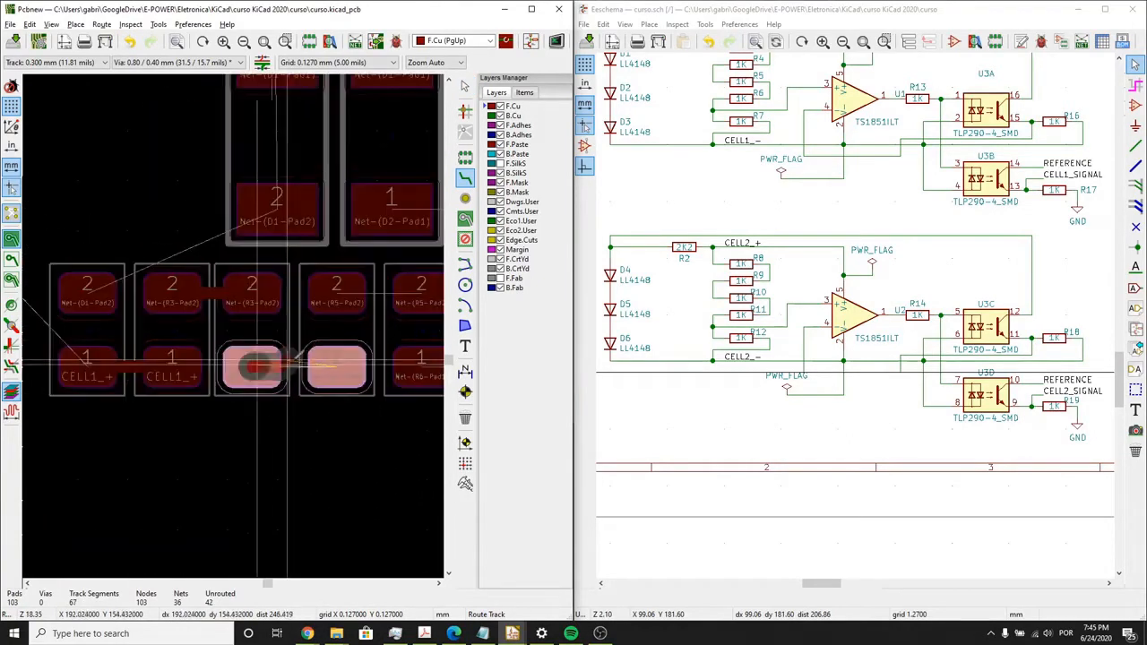
click(350, 363)
middle_drag(350, 363, 260, 412)
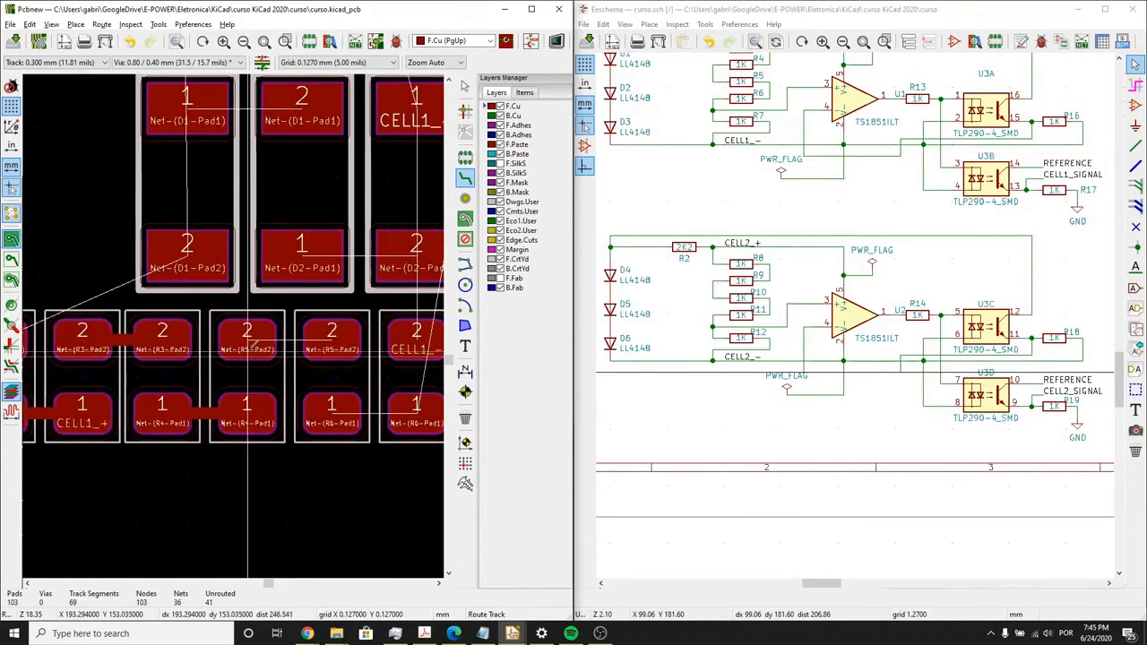
click(246, 338)
click(339, 331)
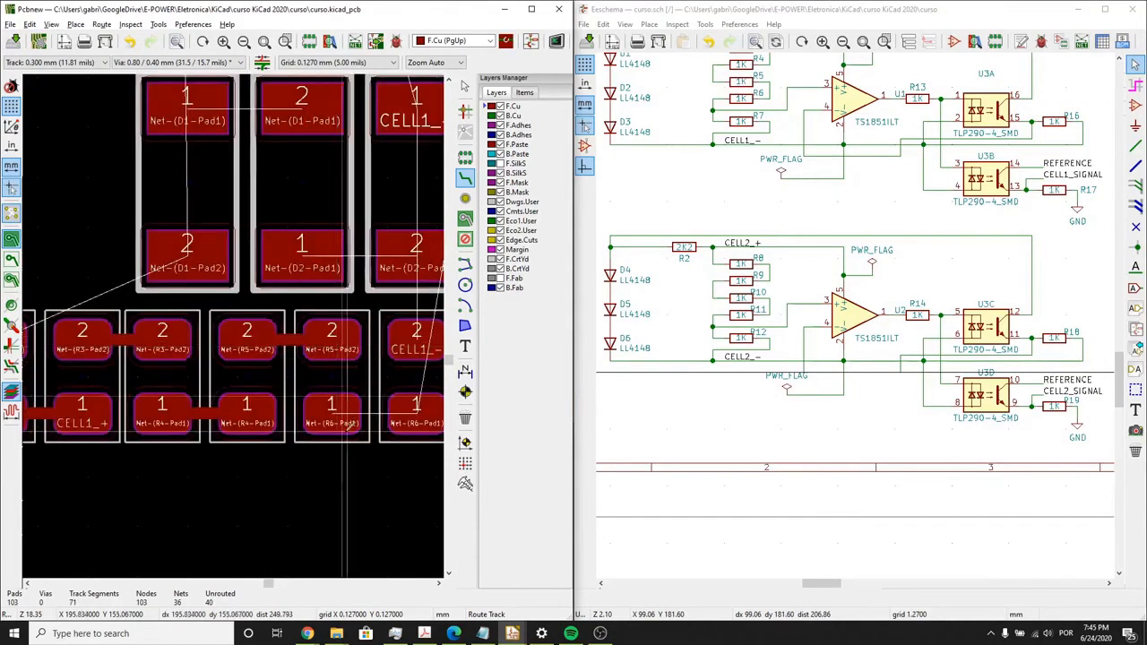
click(335, 412)
click(418, 413)
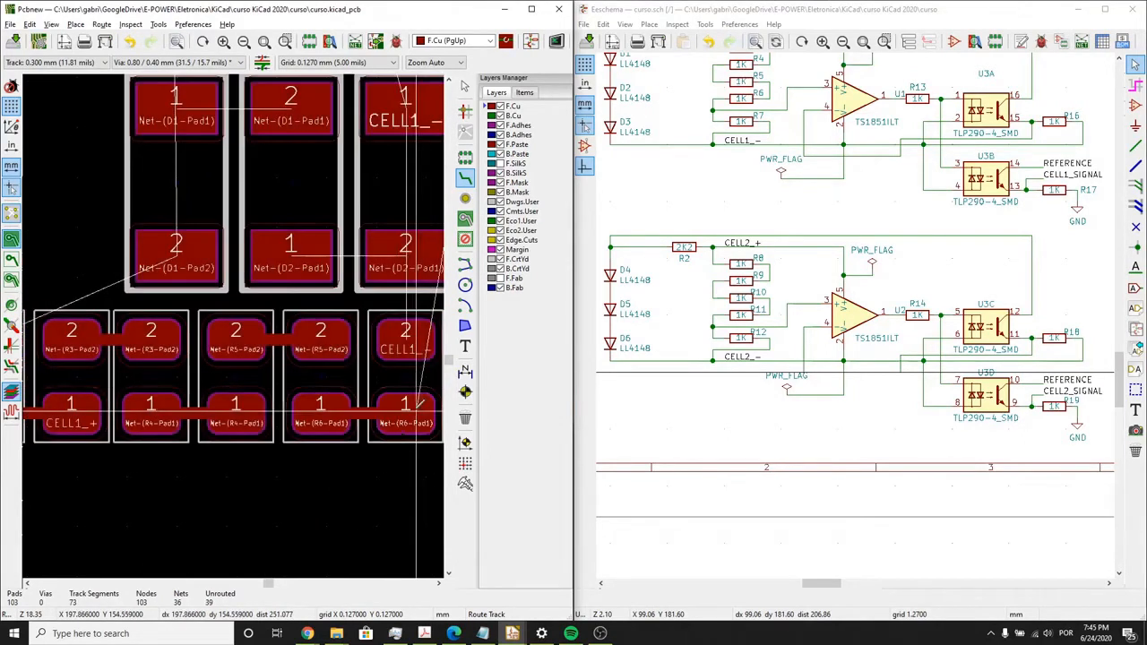
- Route the CELL1_- net from R7's pad 2 around the outer side of diode D3 up to its pad 1
middle_drag(398, 358, 379, 372)
middle_drag(336, 402, 285, 403)
click(304, 383)
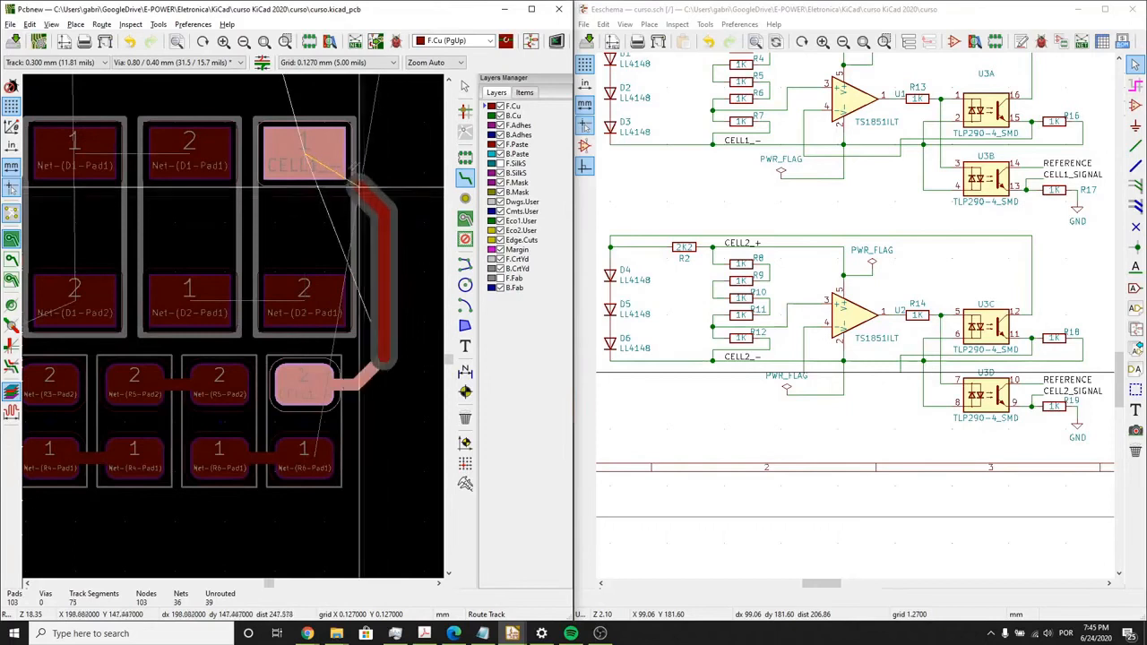
click(310, 145)
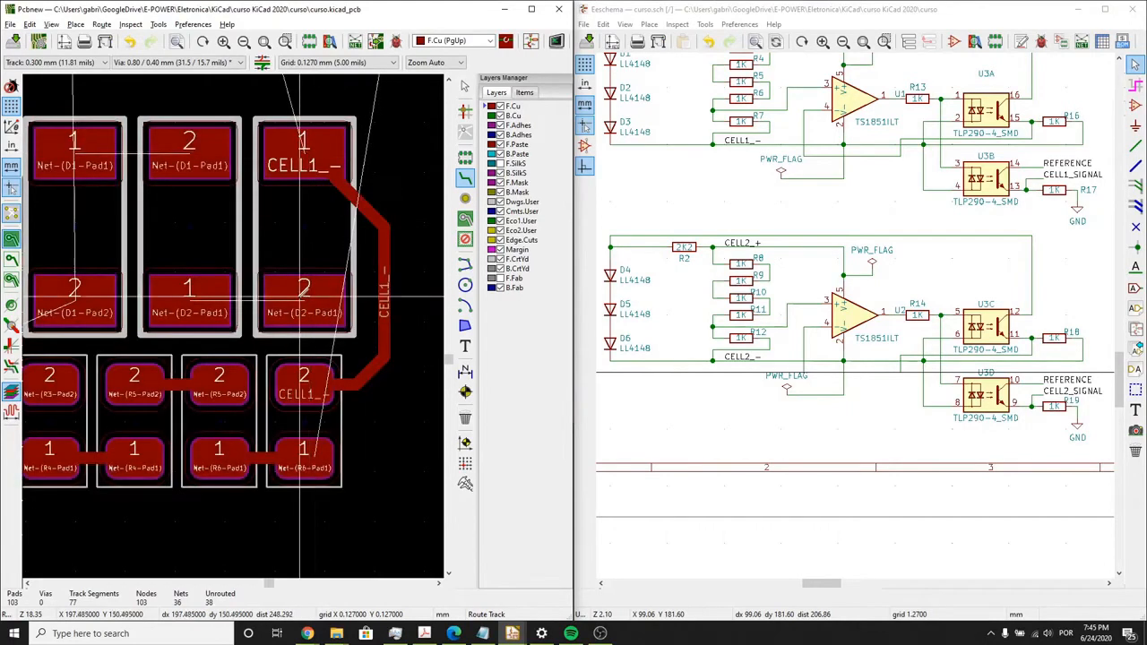
- Route tracks connecting the D1, D2 and D3 diodes in series, D3 pad 2 to D2 pad 1 and D2 pad 2 to D1 pad 1
click(306, 300)
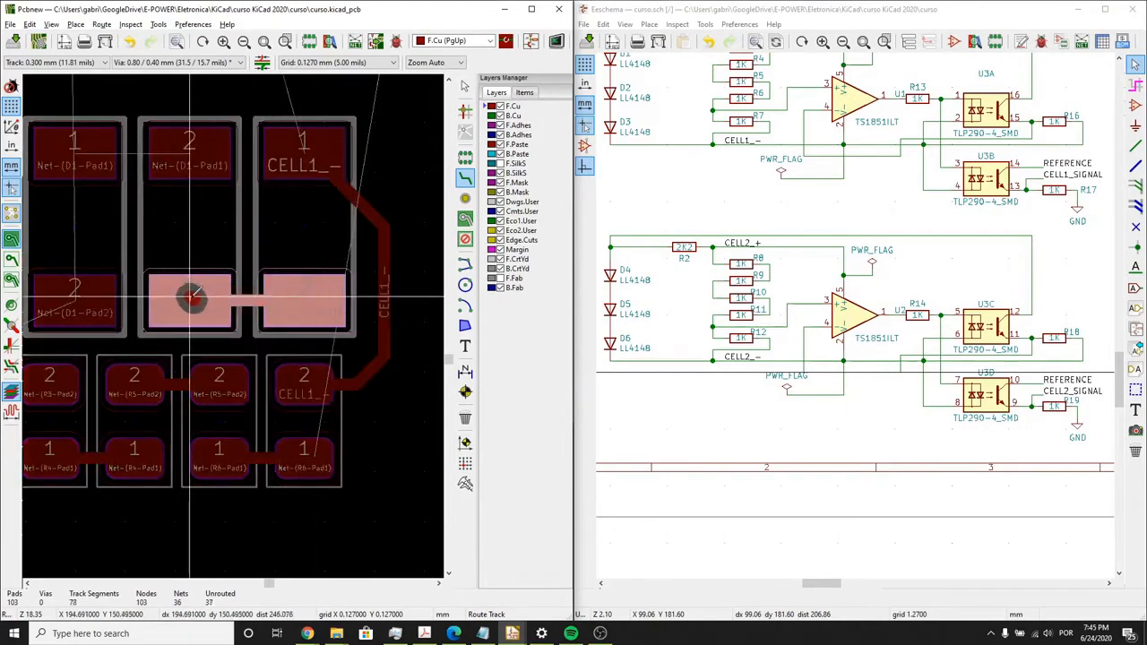
click(190, 296)
scroll(187, 296, down, 1)
middle_drag(154, 293, 294, 305)
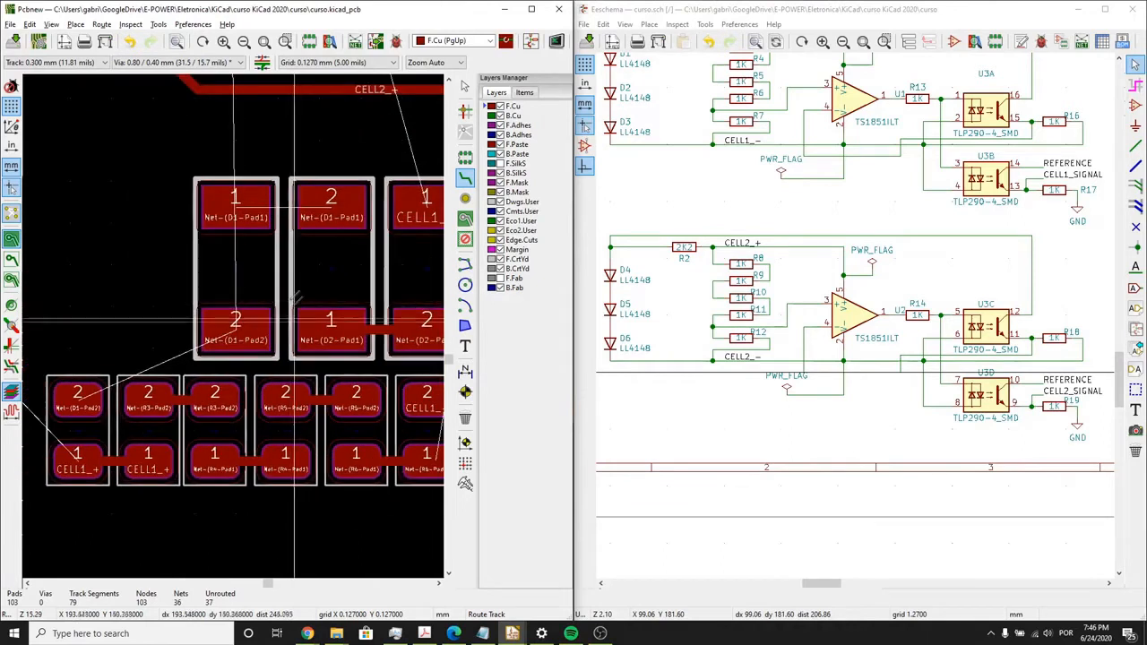
click(332, 205)
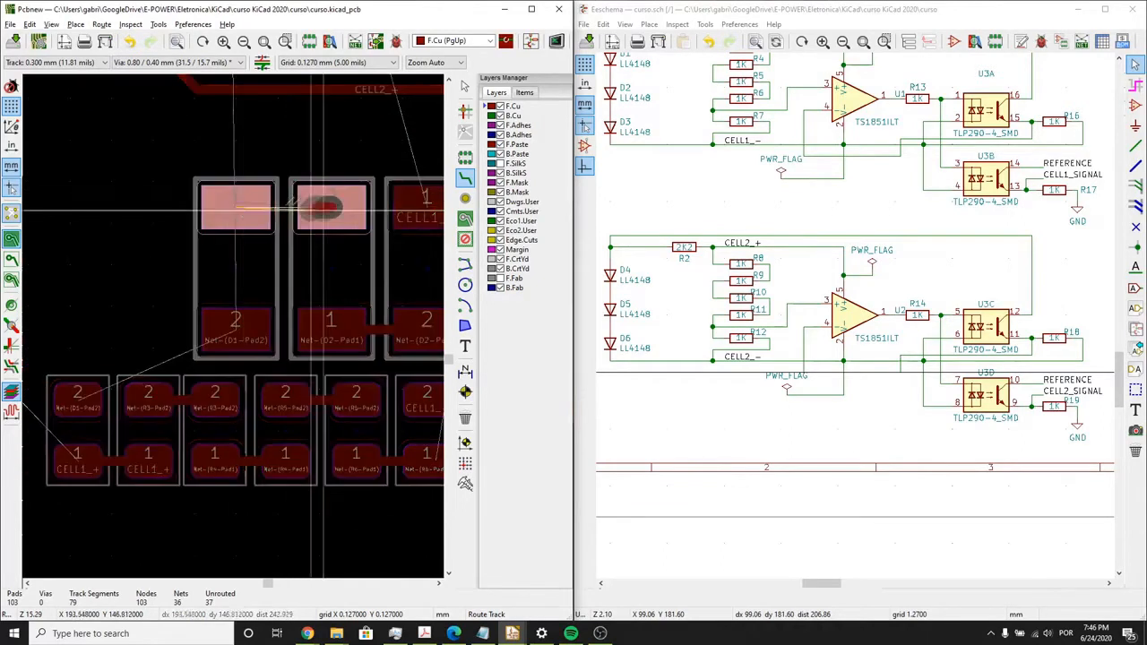
click(235, 205)
- Route the Net-(D1-Pad2) track from D1's pad 2 over to R1's pad 2
click(238, 331)
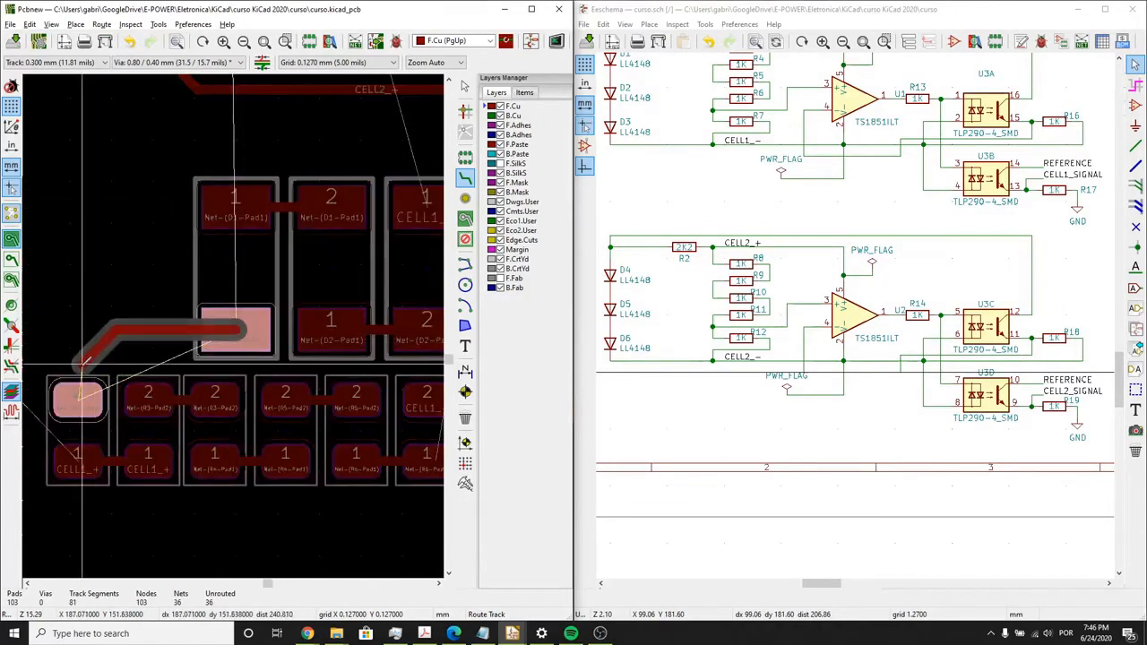
click(83, 364)
click(78, 394)
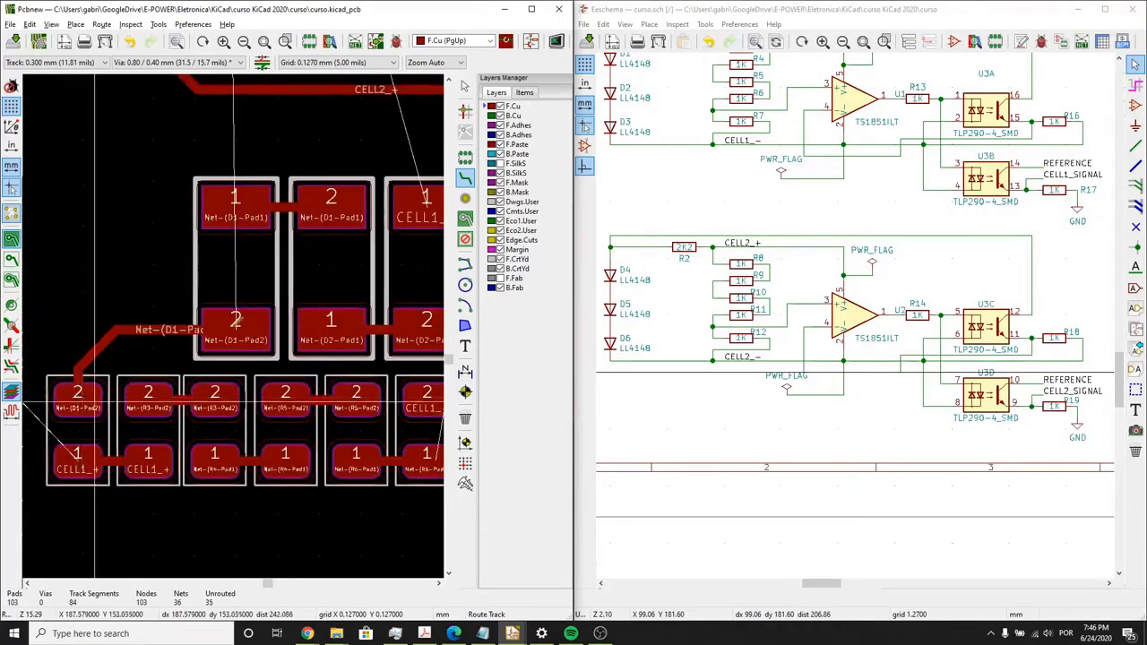
- Move the whole routed CELL1 group of resistors, diodes and tracks from below the CELL2 group to just above optocoupler U3
scroll(78, 394, down, 2)
scroll(235, 327, down, 2)
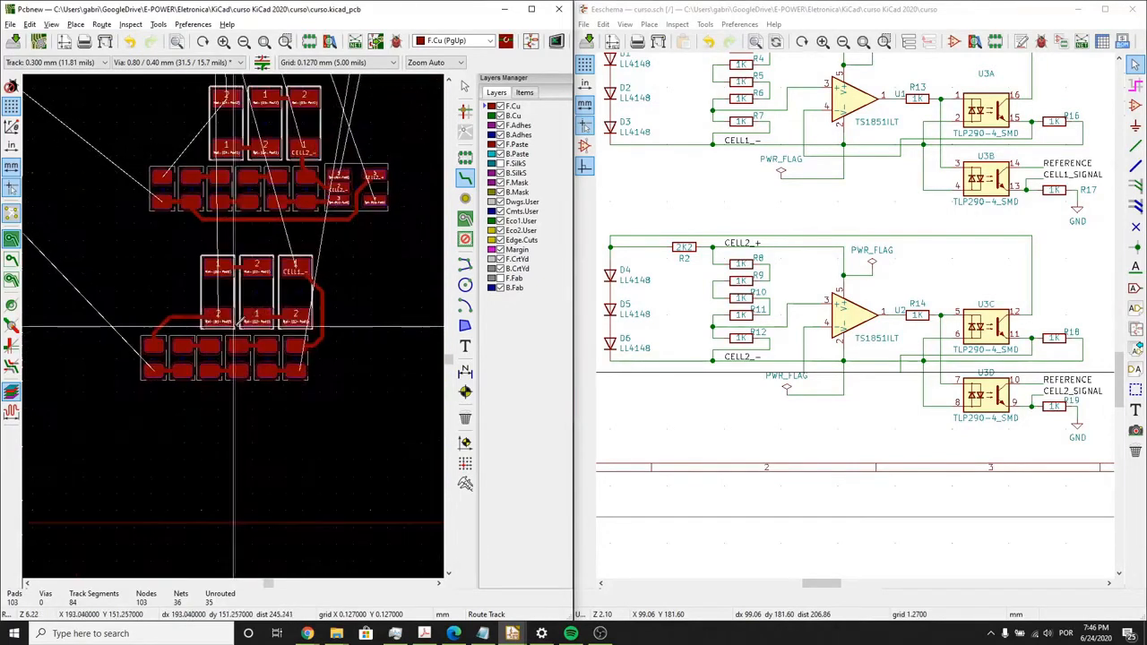
click(463, 87)
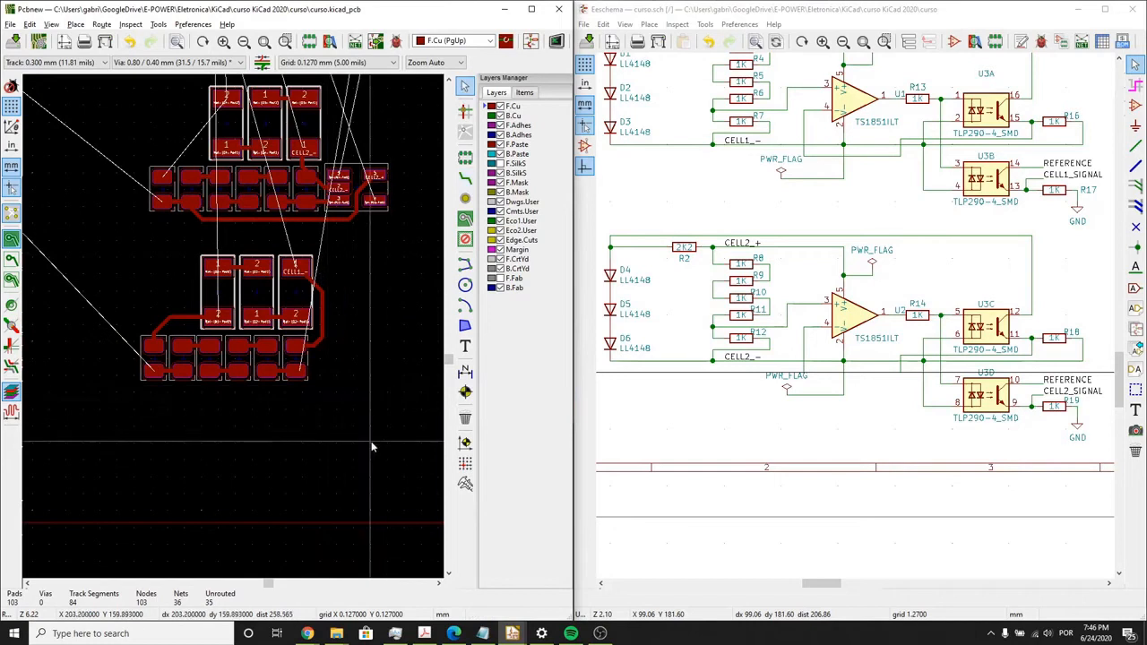
drag(371, 441, 303, 427)
scroll(233, 328, down, 4)
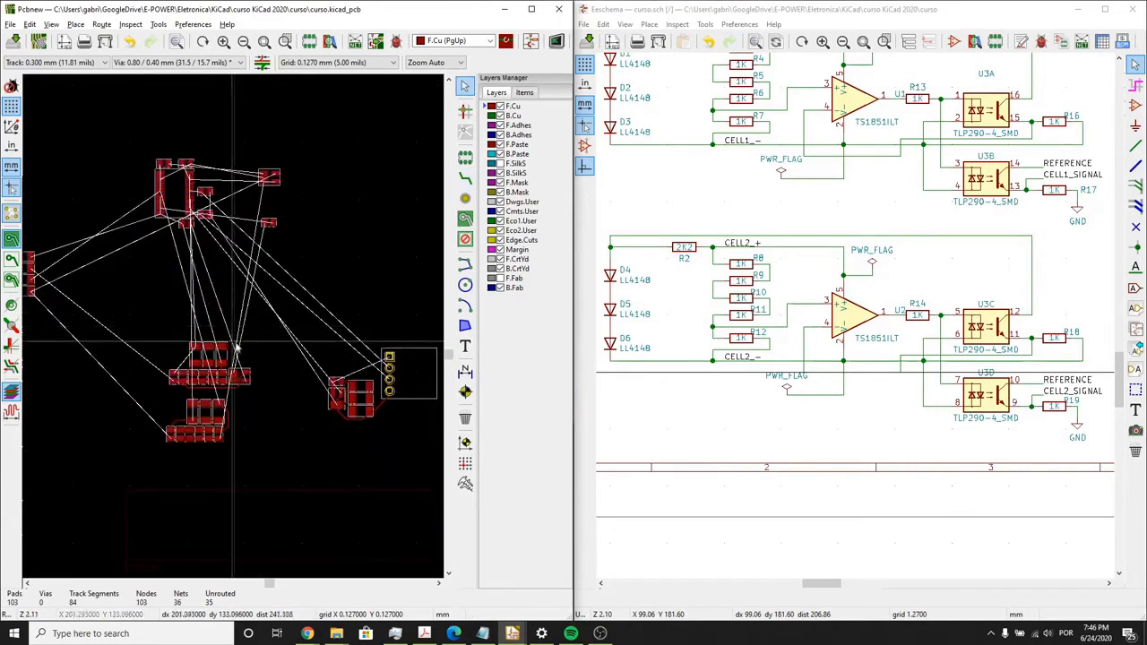
drag(277, 486, 130, 391)
key(m)
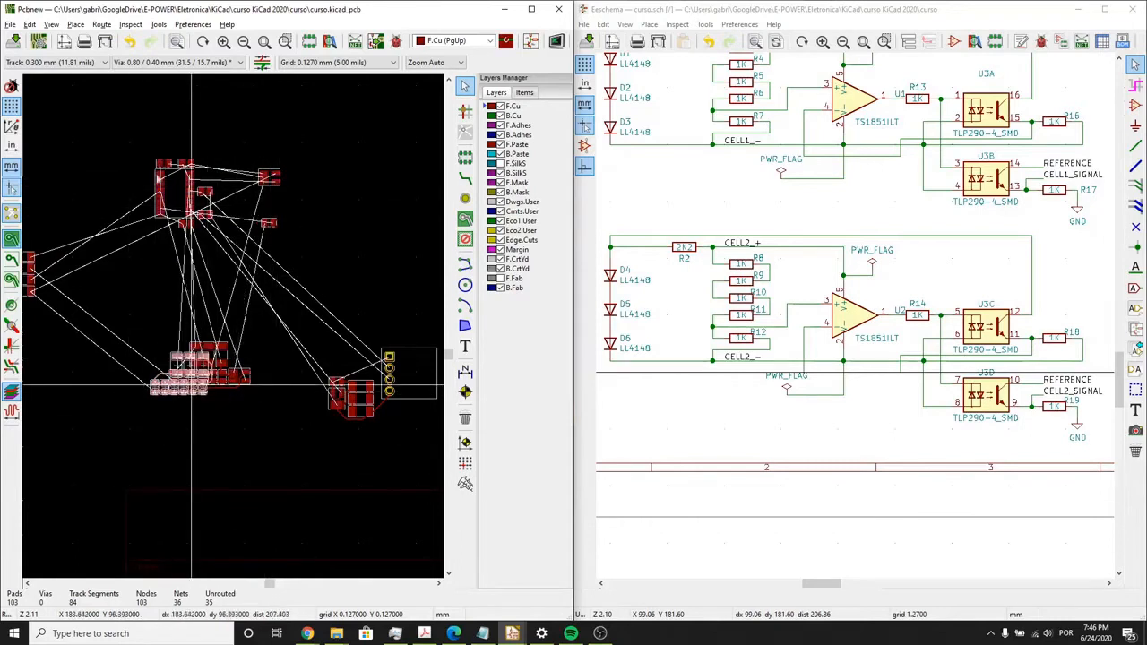
scroll(161, 137, up, 4)
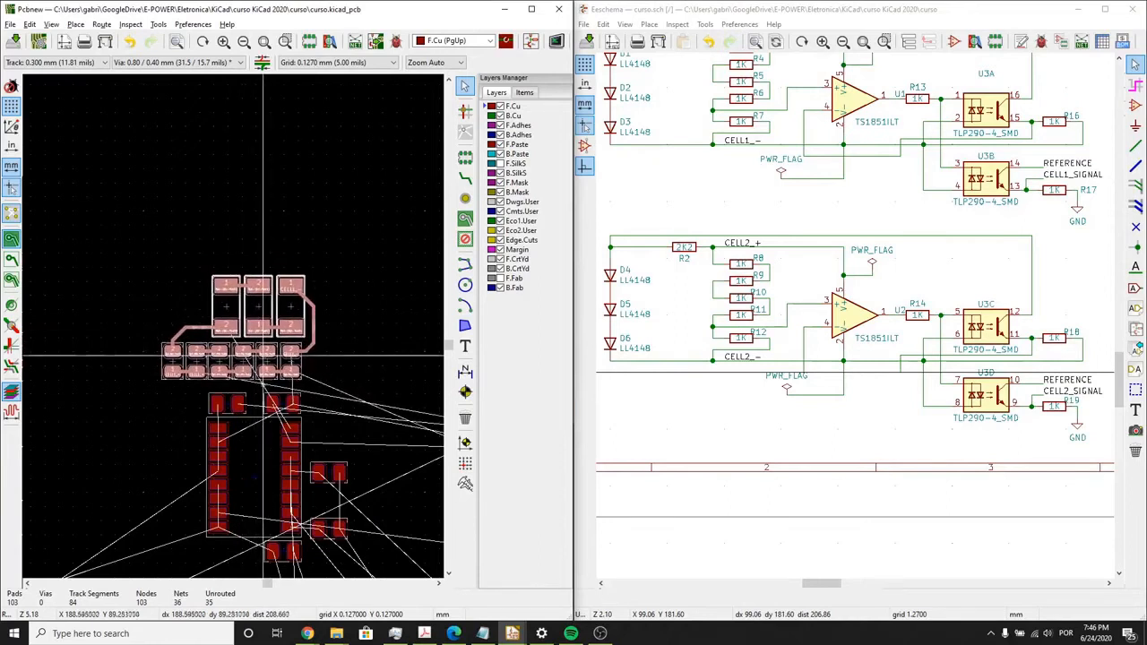
scroll(263, 356, down, 1)
click(265, 311)
click(265, 313)
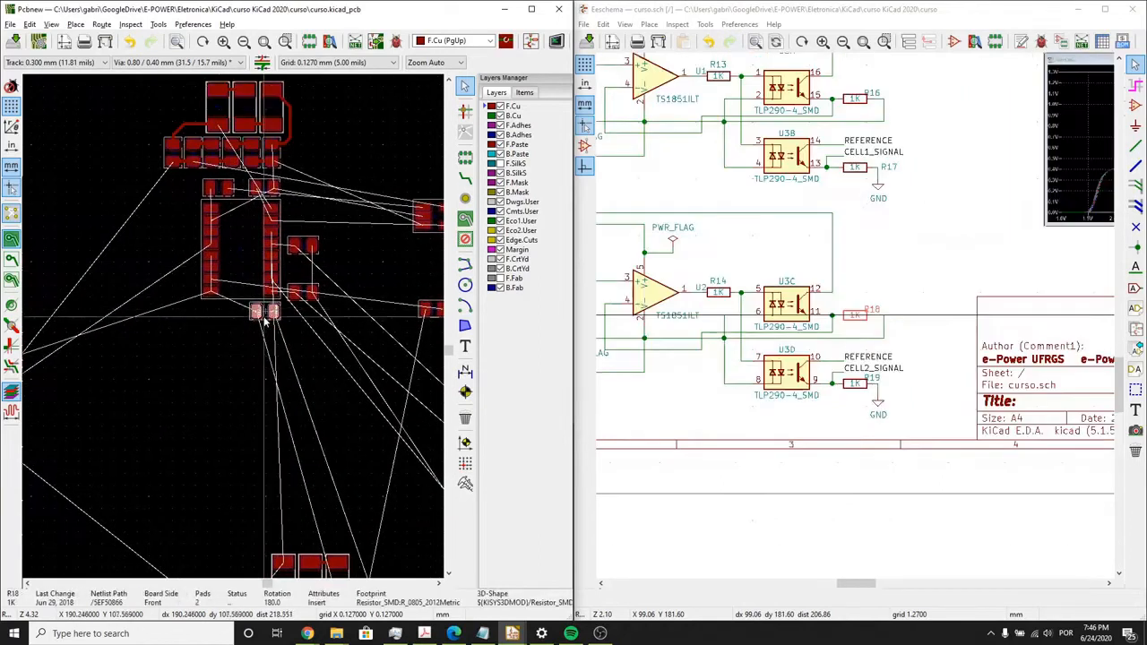
- Move the whole CELL2 group, including op-amp U2 and its tracks, up to the area below resistor R18 and optocoupler U3
scroll(271, 372, down, 1)
drag(360, 517, 173, 402)
drag(256, 485, 201, 311)
scroll(225, 296, up, 3)
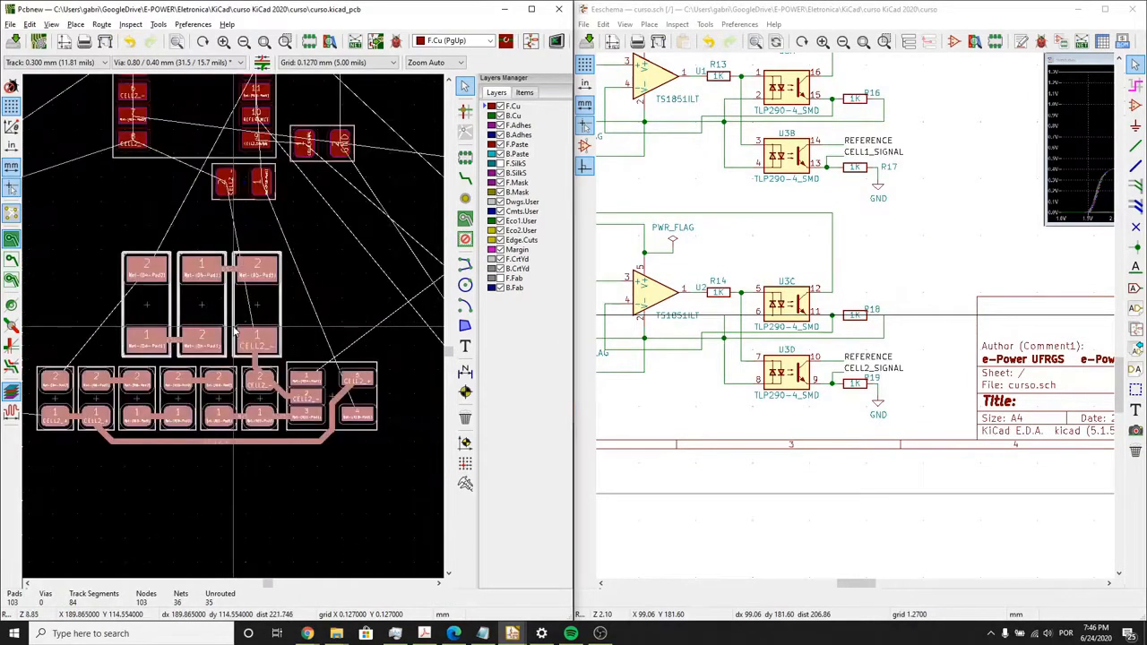
key(Escape)
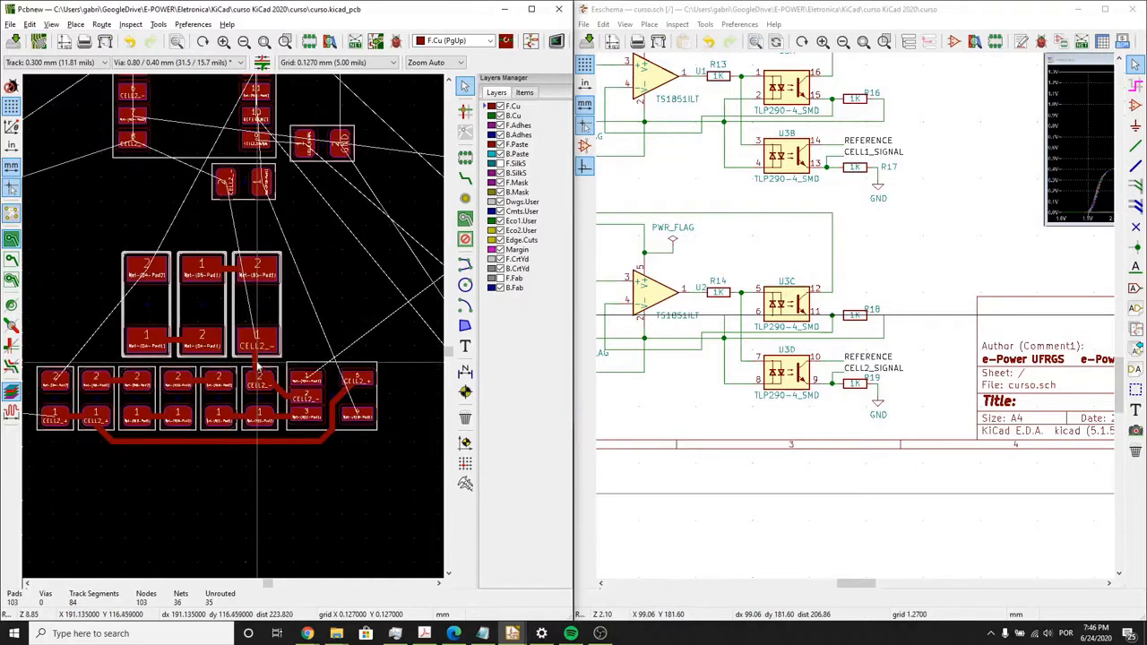
- Remove the track between D6's pad 1 and R12's pad 2, and move diodes D4, D5 and D6 below the CELL2 resistor row
key(Escape)
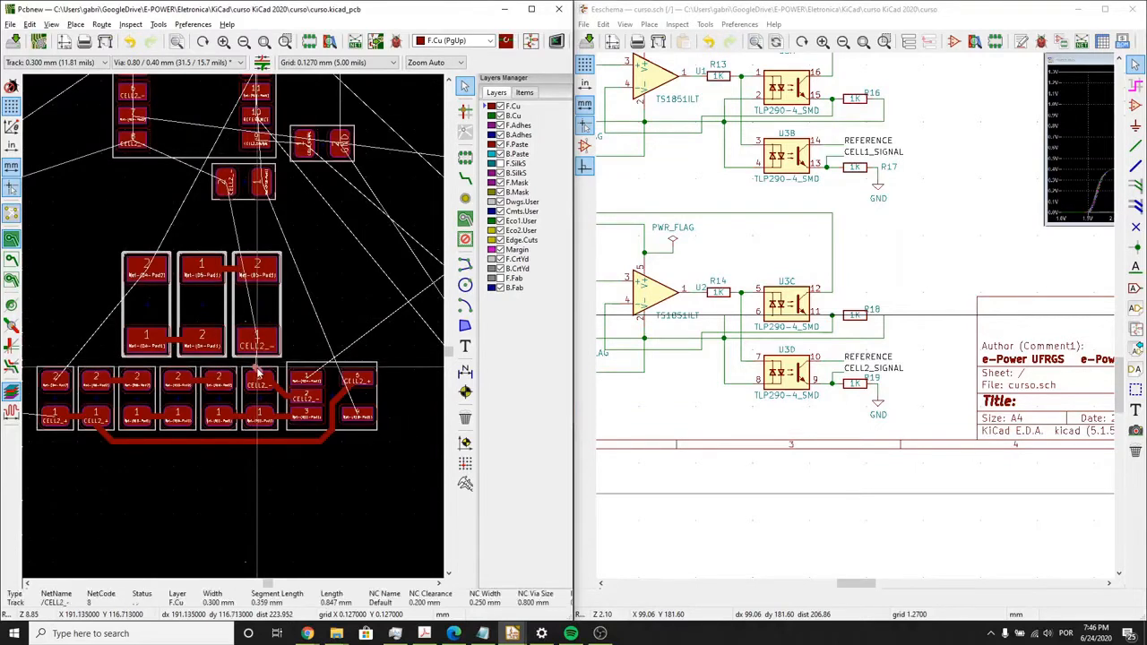
drag(97, 238, 294, 357)
drag(224, 302, 224, 509)
scroll(234, 505, down, 1)
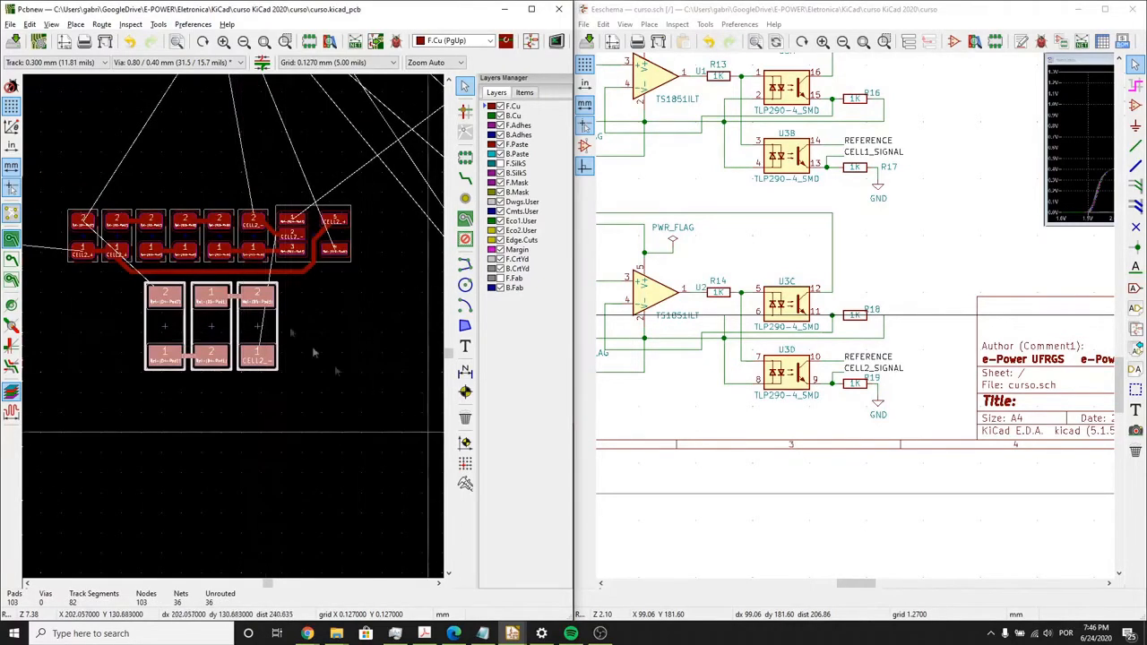
- Move the rearranged CELL2 group, with resistors, op-amp U2 and diodes, up directly beneath resistor R18 under optocoupler U3
drag(429, 433, 59, 199)
middle_drag(221, 239, 240, 361)
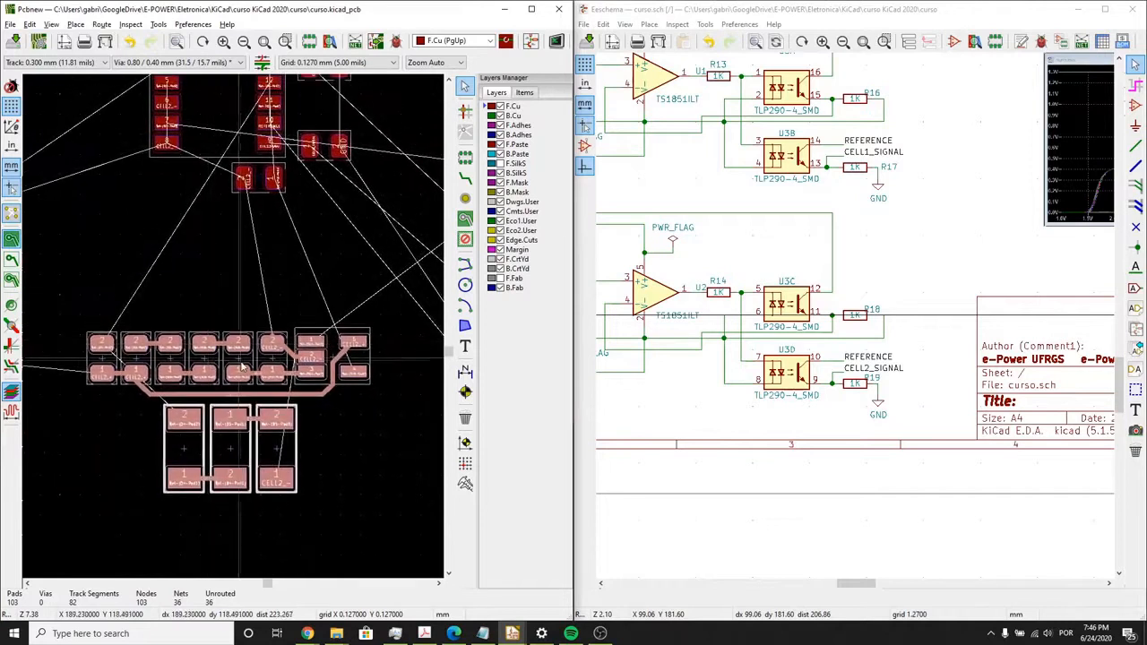
drag(242, 361, 229, 262)
scroll(229, 261, down, 1)
scroll(234, 332, down, 2)
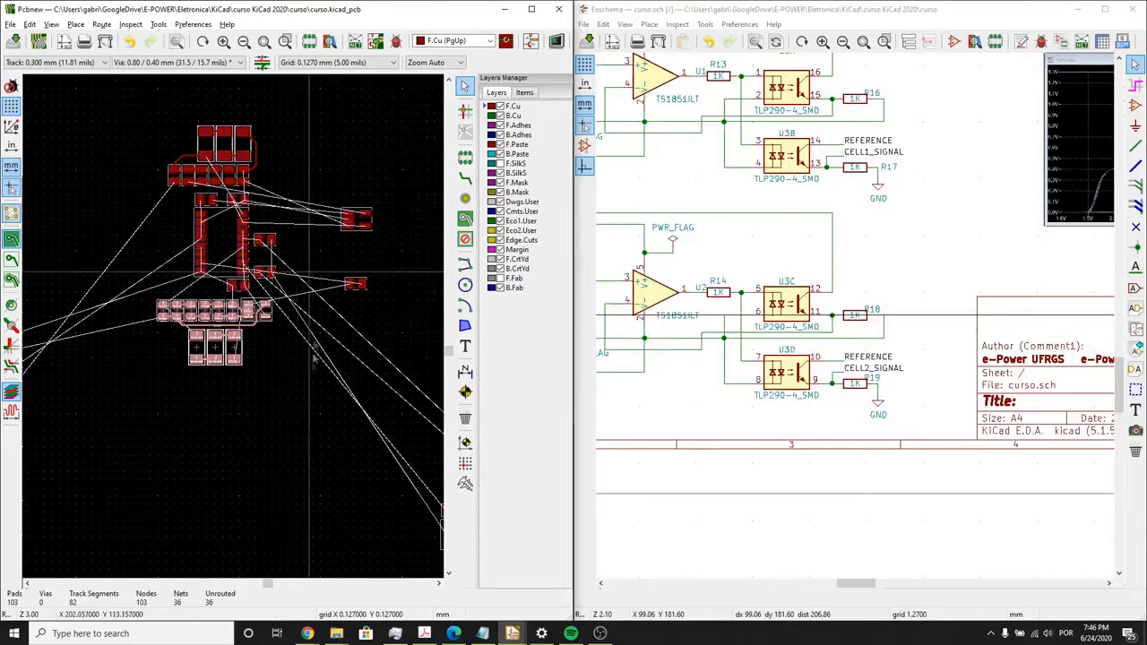
scroll(314, 359, down, 3)
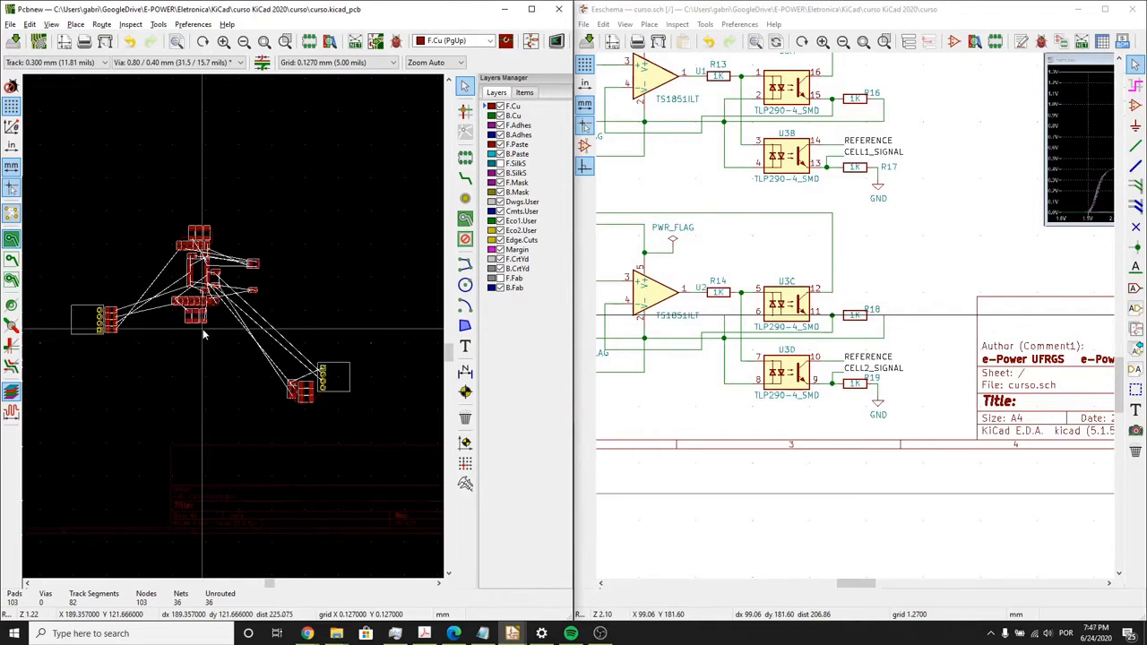
scroll(203, 334, up, 5)
scroll(203, 385, down, 2)
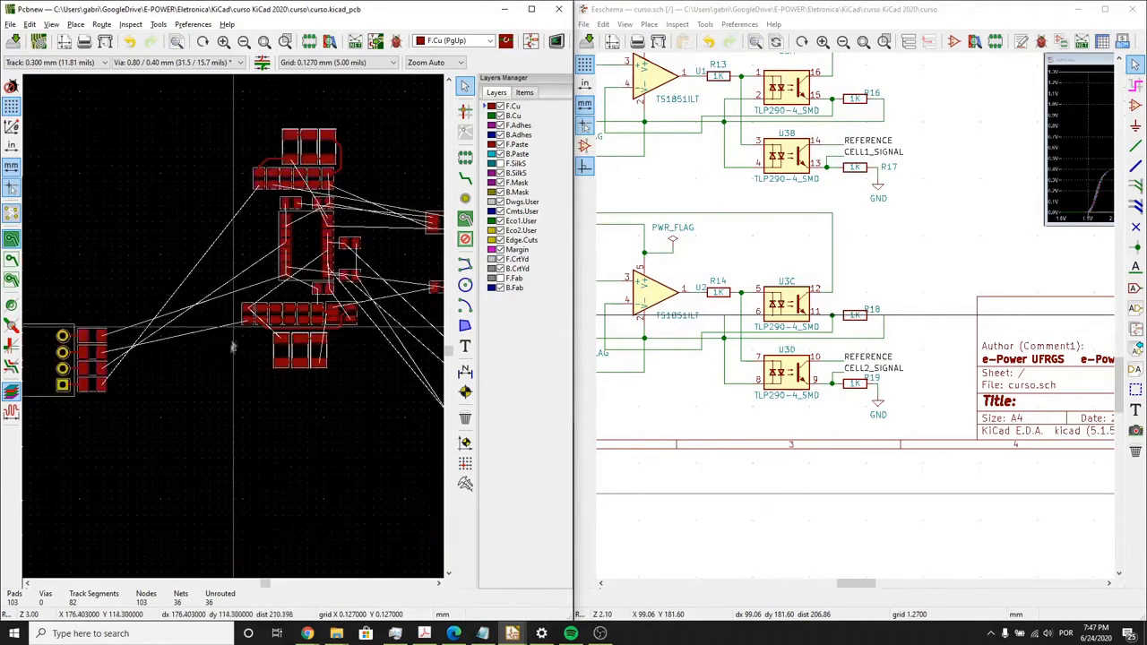
middle_drag(220, 360, 198, 410)
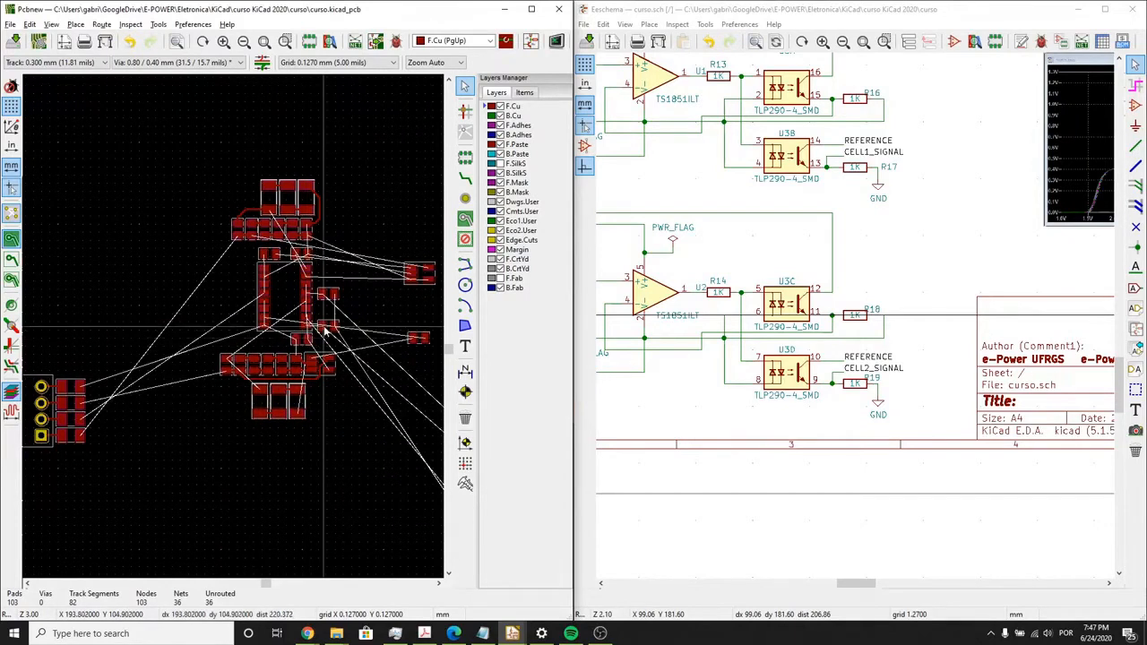
- Move op-amp U1 to the R7 end of the CELL1 resistor row, in line with the resistors
scroll(312, 336, up, 3)
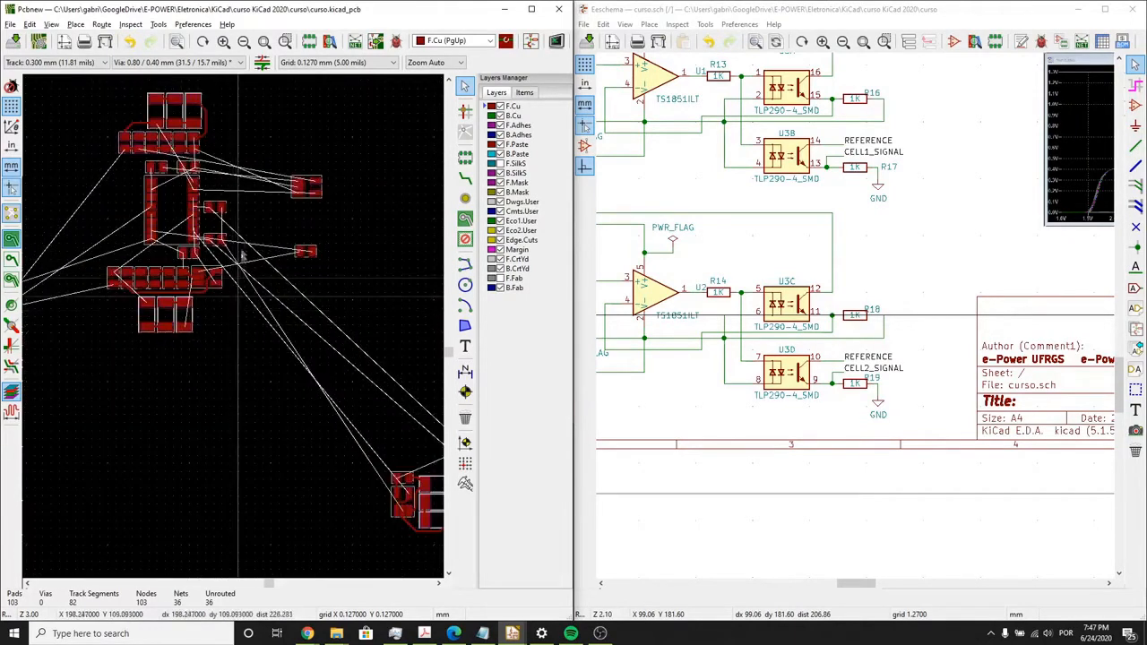
scroll(291, 269, down, 3)
click(315, 250)
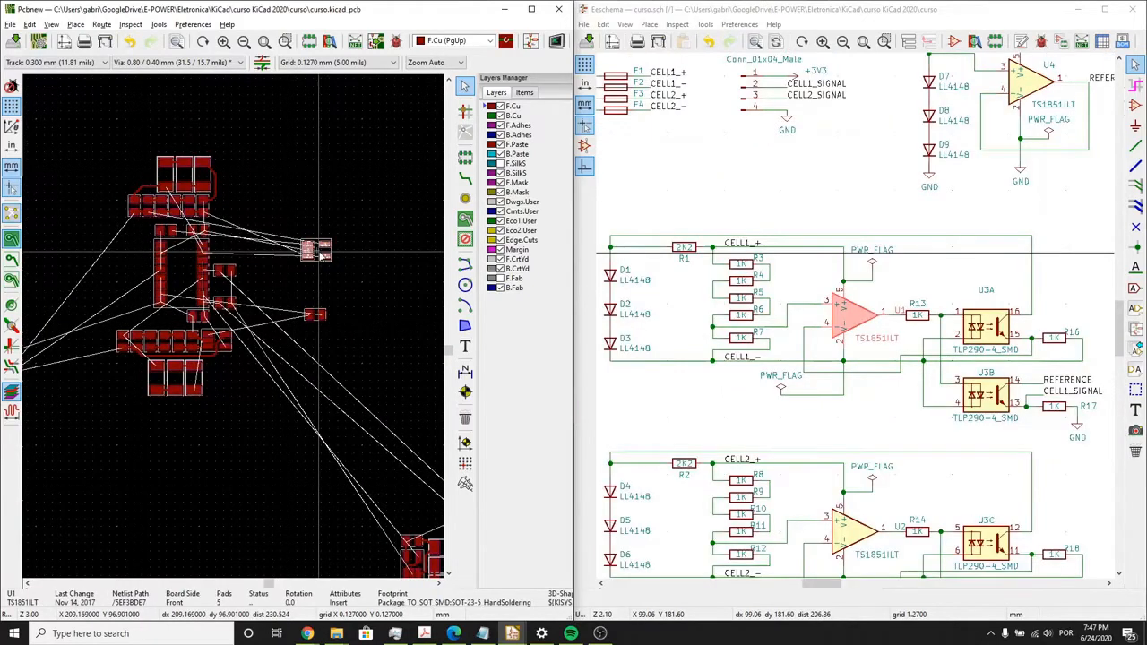
key(m)
scroll(275, 201, up, 3)
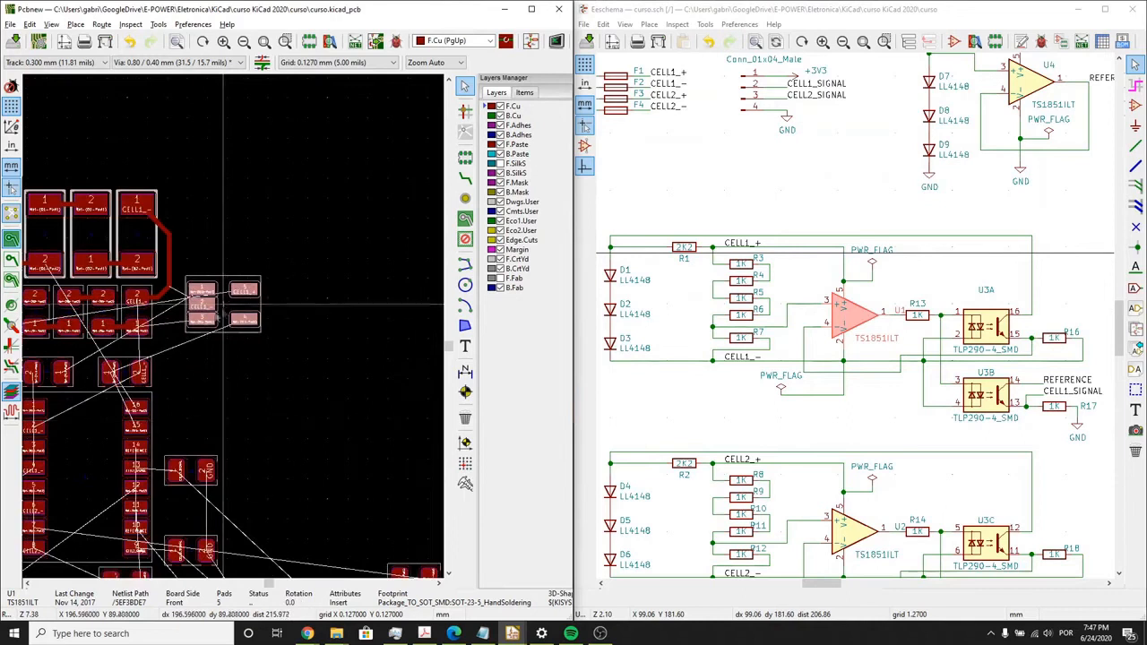
click(223, 305)
- Shift op-amp U1 slightly closer to the R7 end of the CELL1 resistor row
scroll(156, 334, down, 1)
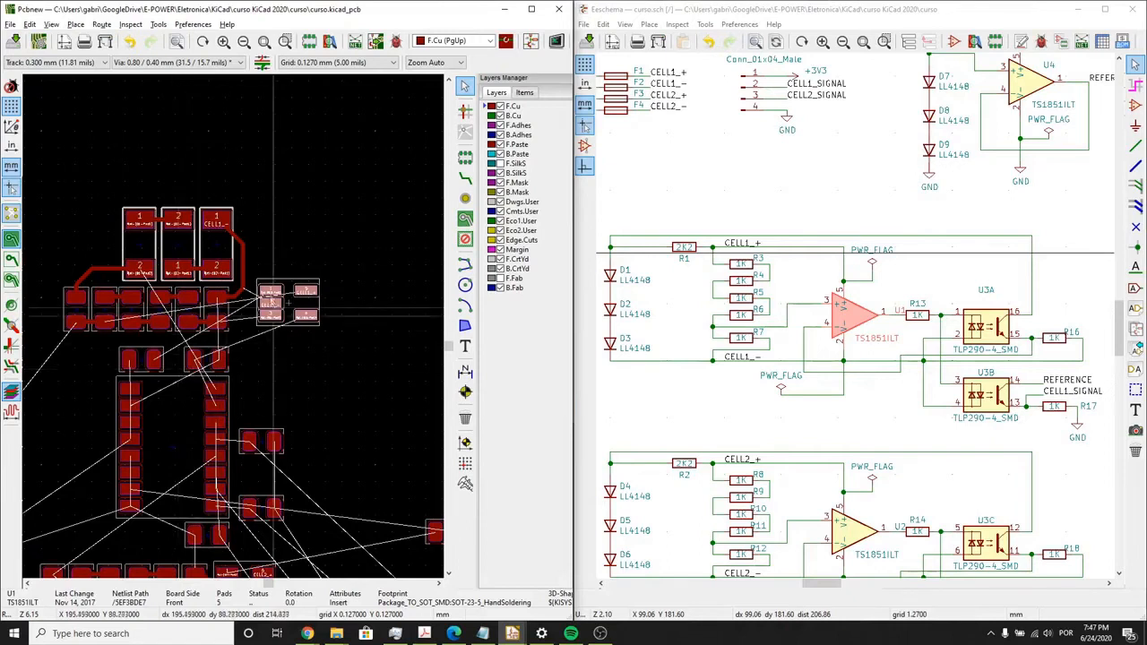
scroll(267, 278, down, 1)
middle_drag(236, 347, 332, 263)
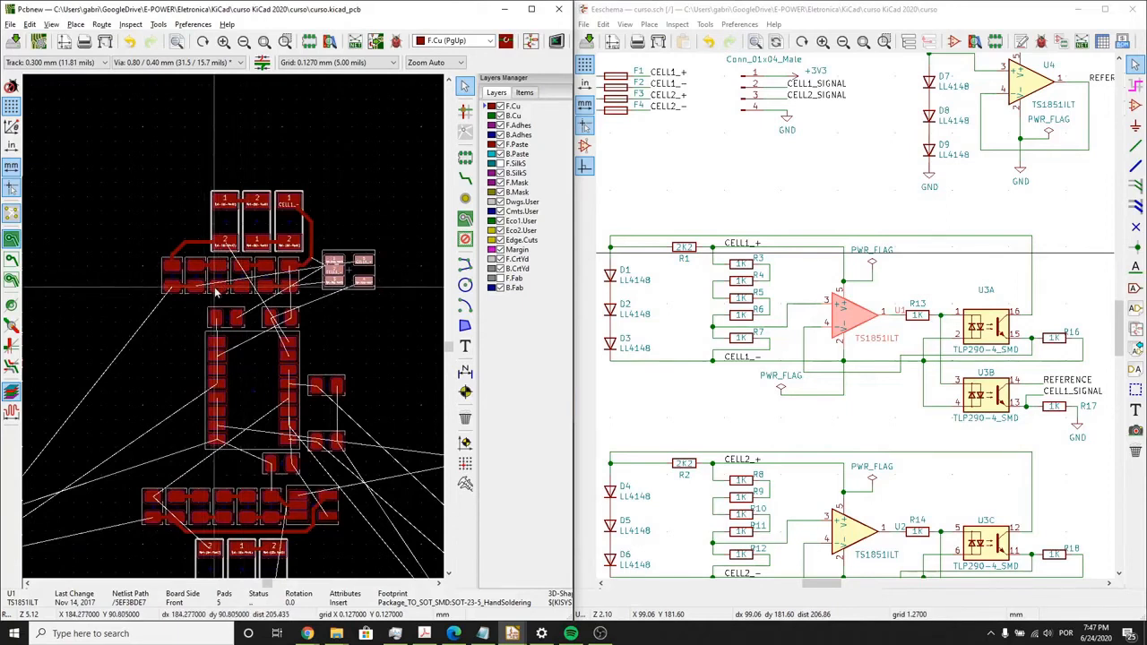
click(348, 273)
key(m)
scroll(232, 331, up, 2)
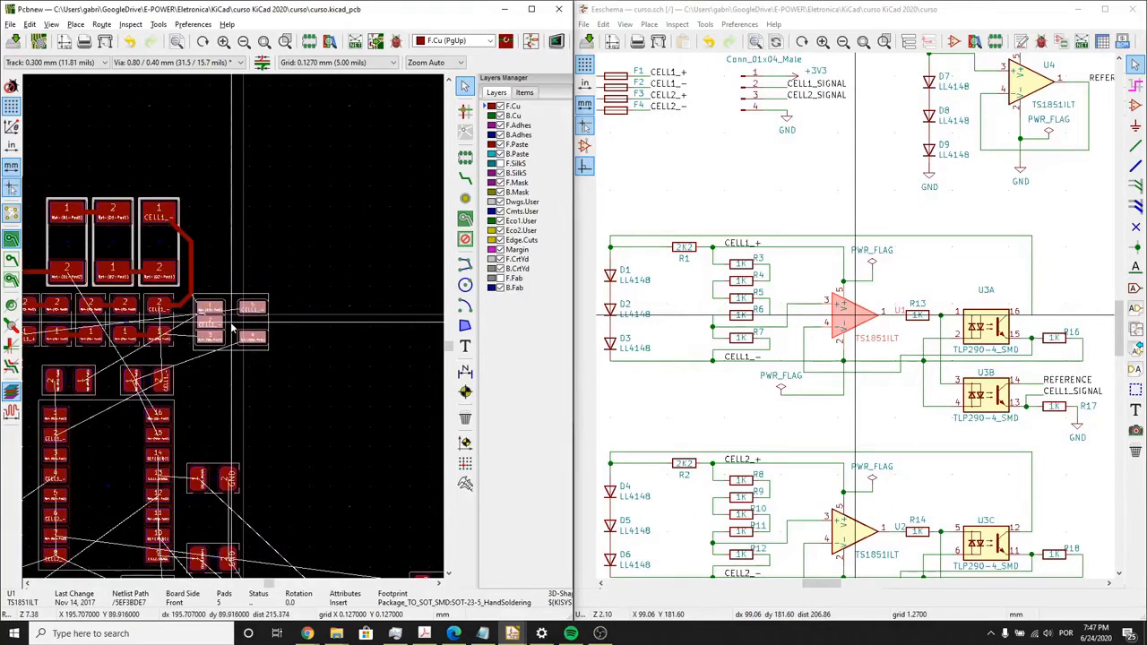
middle_drag(231, 330, 254, 307)
click(256, 307)
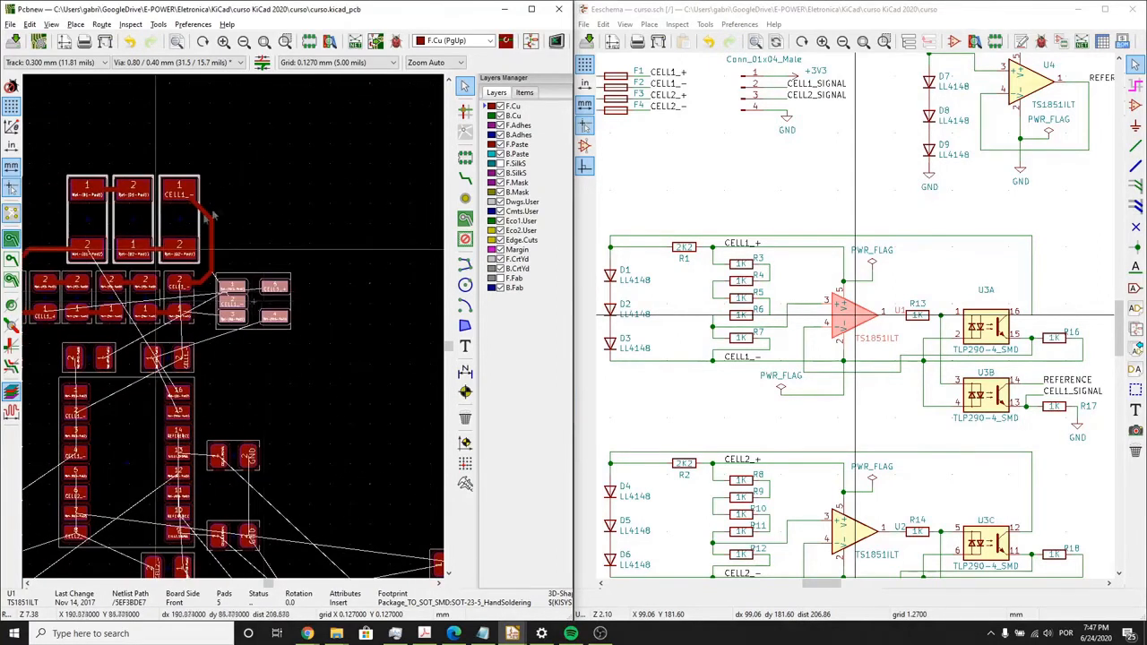
scroll(344, 216, down, 3)
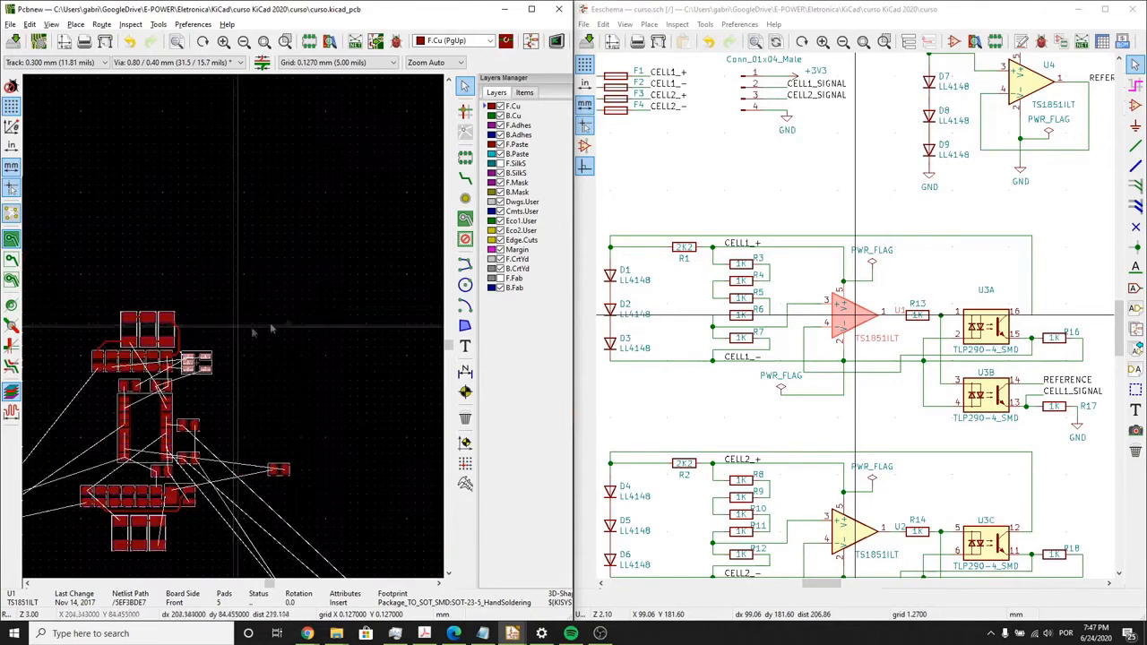
middle_drag(133, 304, 211, 289)
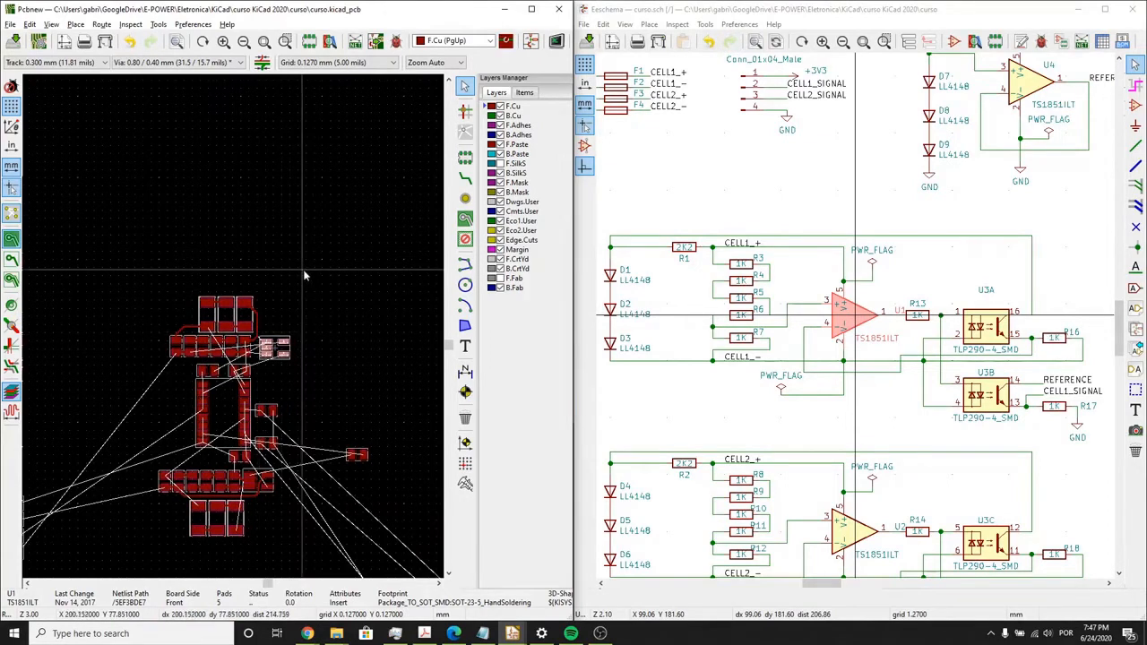
click(303, 317)
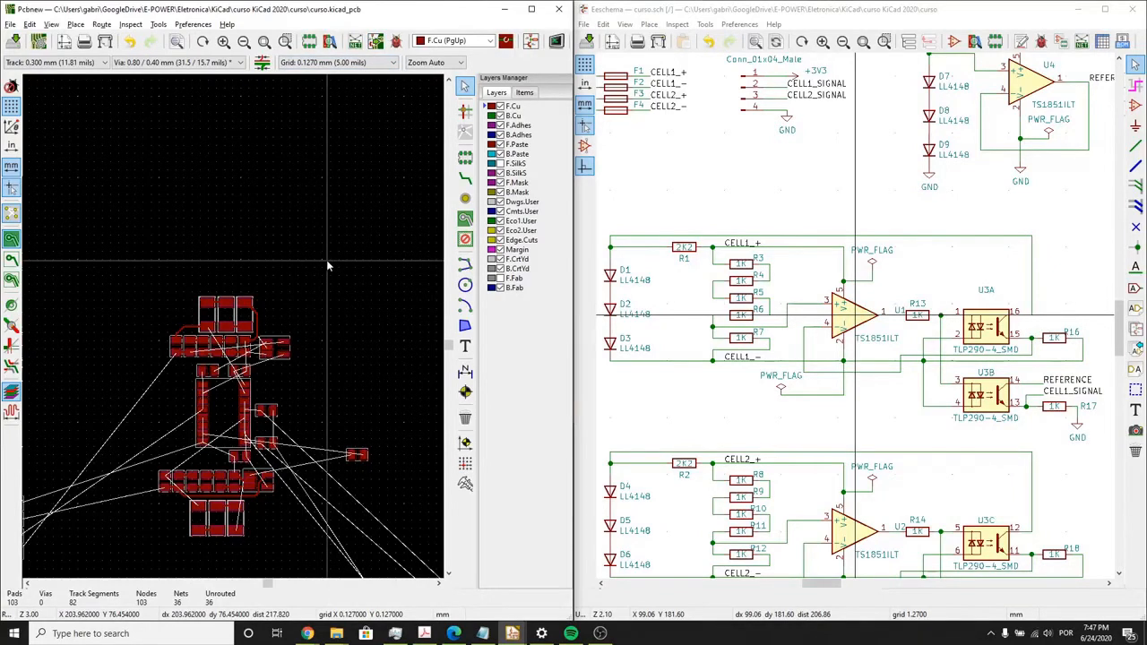
- Move resistor R14 next to pins 7 and 8 of optocoupler U3 and rotate it upright
scroll(233, 331, up, 1)
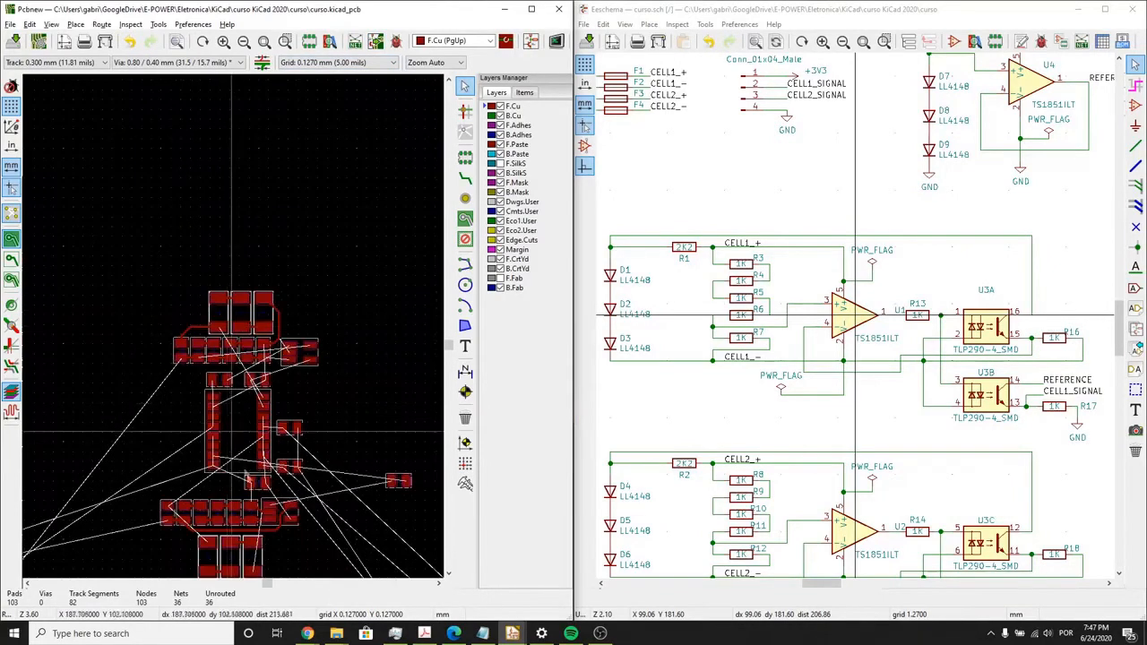
middle_drag(273, 503, 274, 461)
scroll(327, 439, up, 1)
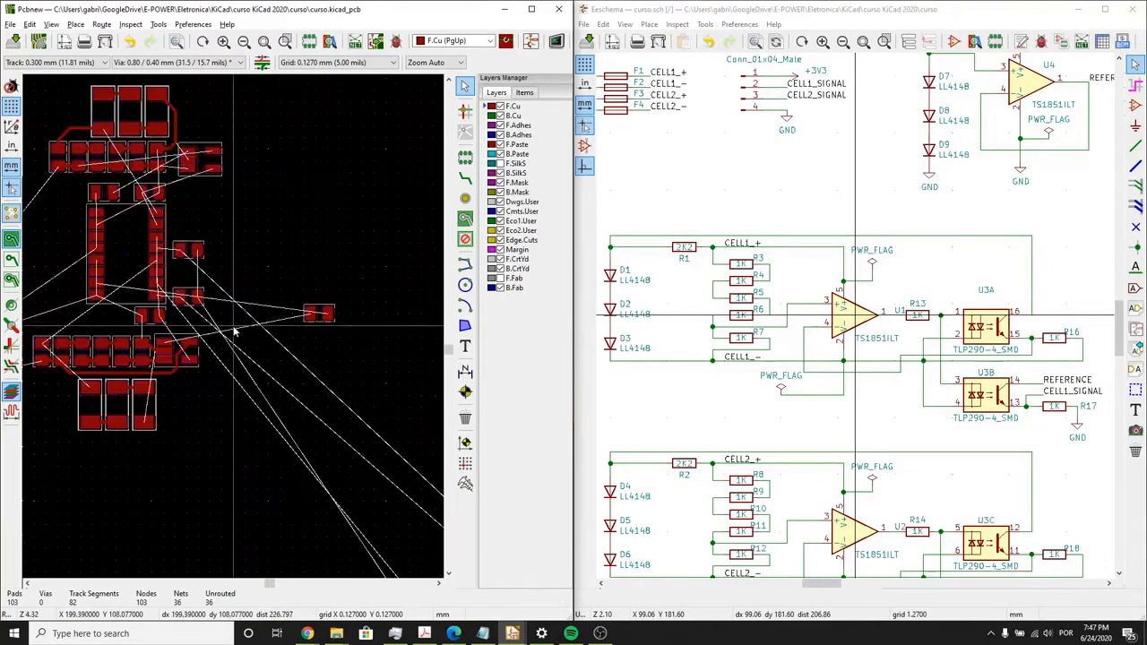
click(318, 313)
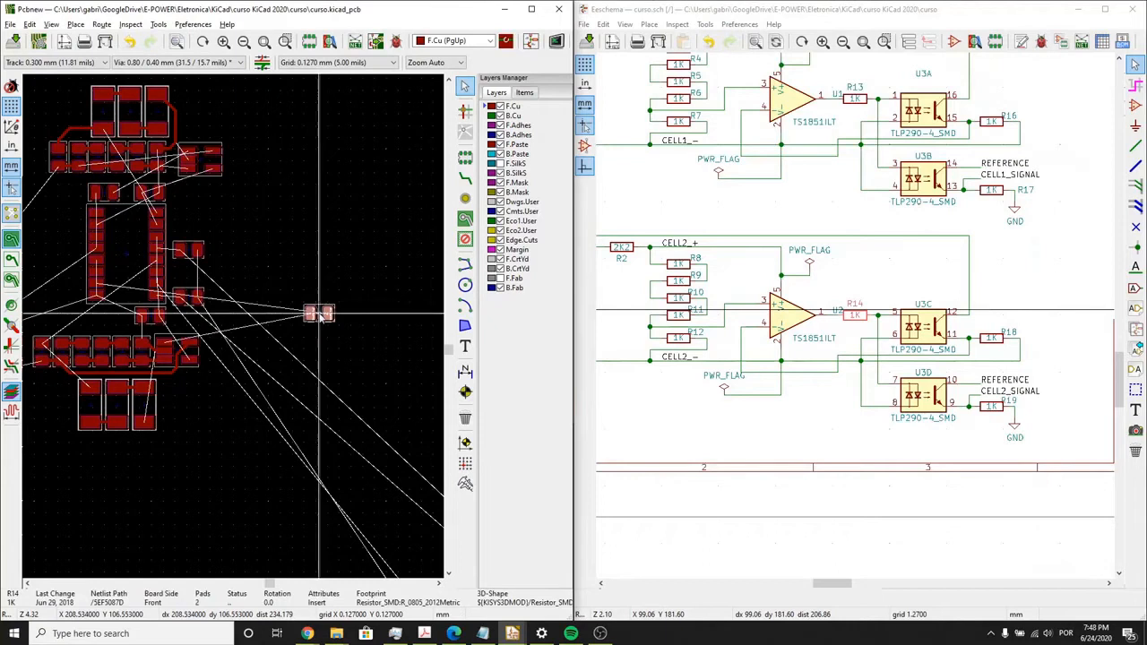
drag(318, 313, 69, 324)
scroll(69, 325, up, 1)
scroll(235, 328, up, 4)
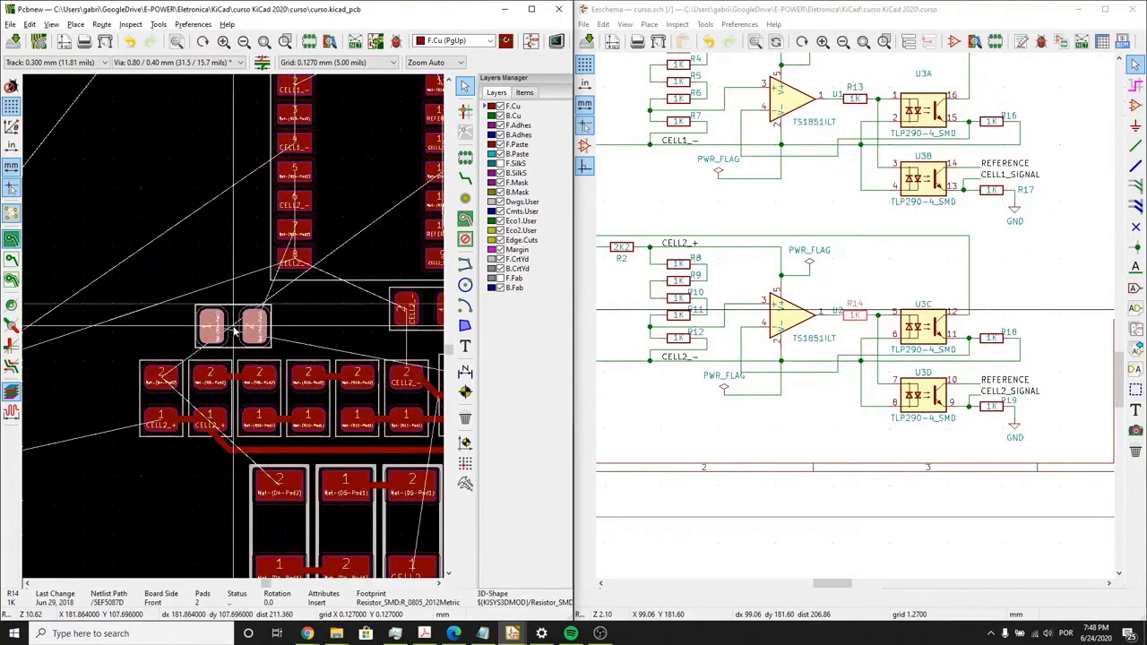
scroll(233, 330, down, 3)
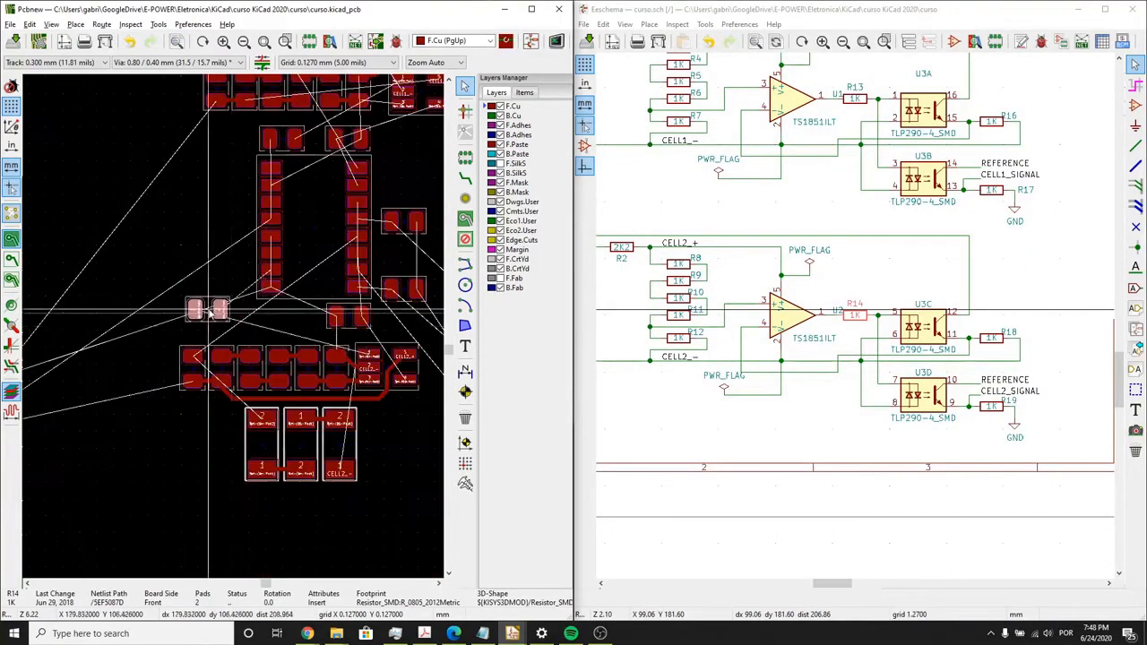
scroll(234, 330, up, 1)
key(r)
drag(237, 330, 268, 309)
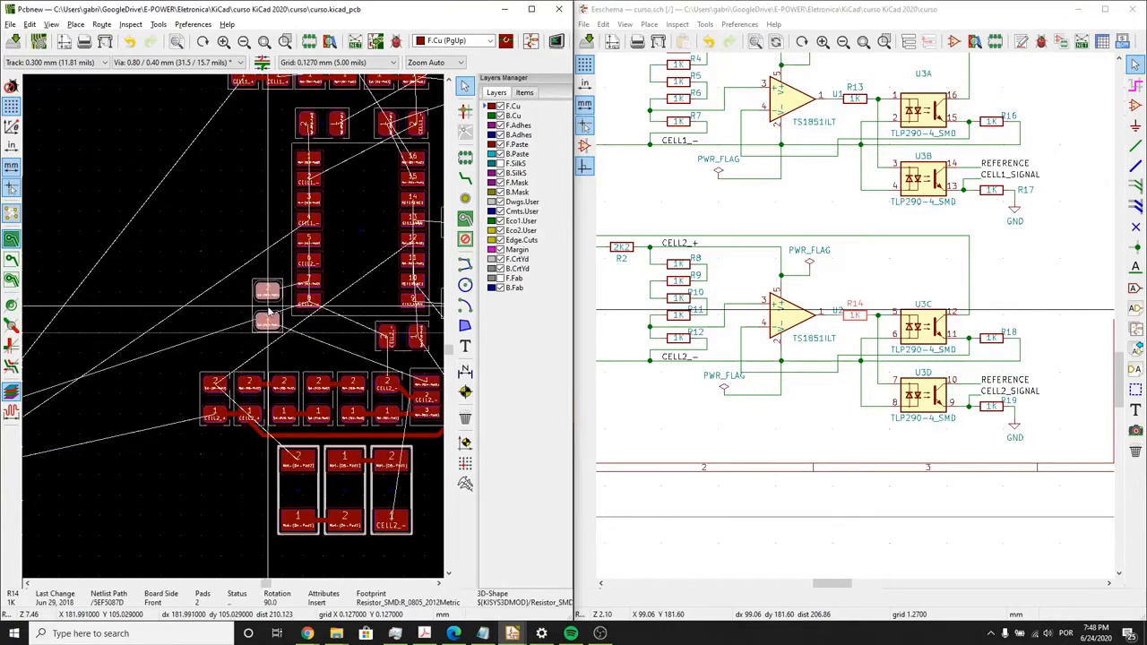
click(268, 309)
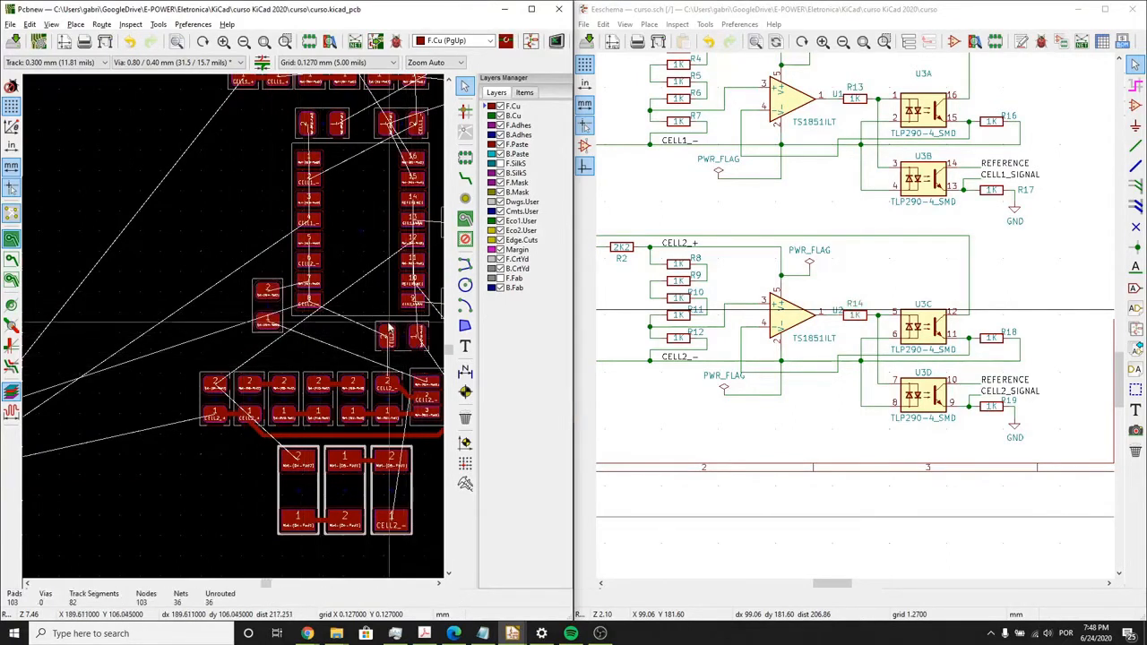
- Locate resistor R13 from the schematic, rotate it upright and place it beside the pin 1 corner of U3
middle_drag(390, 329, 364, 338)
middle_drag(846, 310, 839, 332)
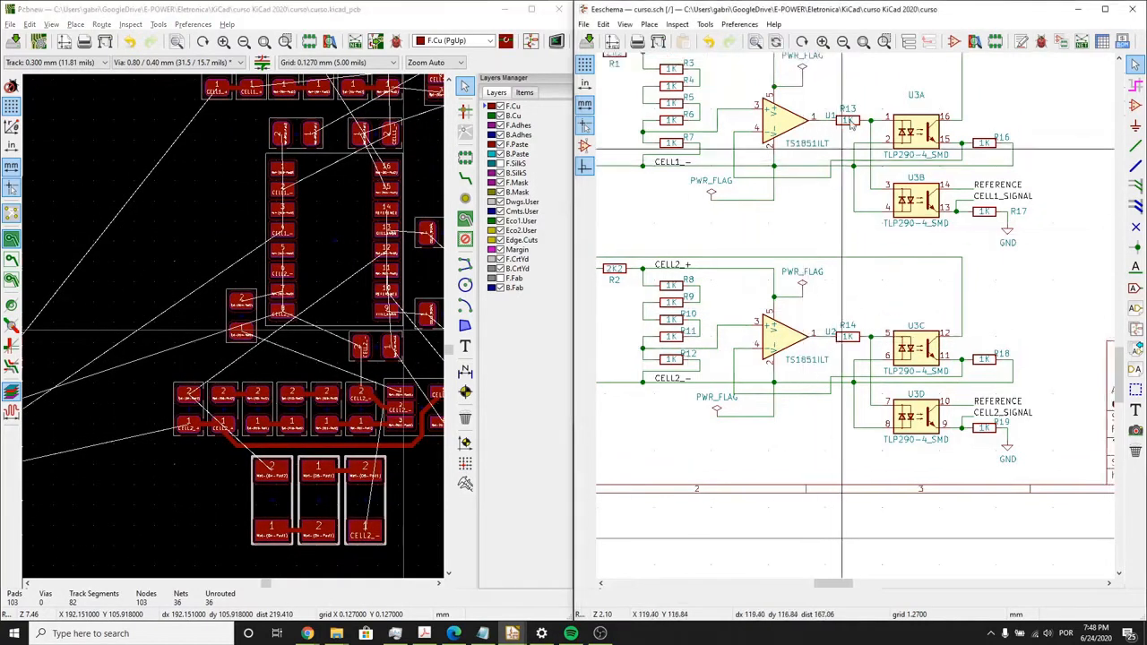
click(848, 120)
click(238, 324)
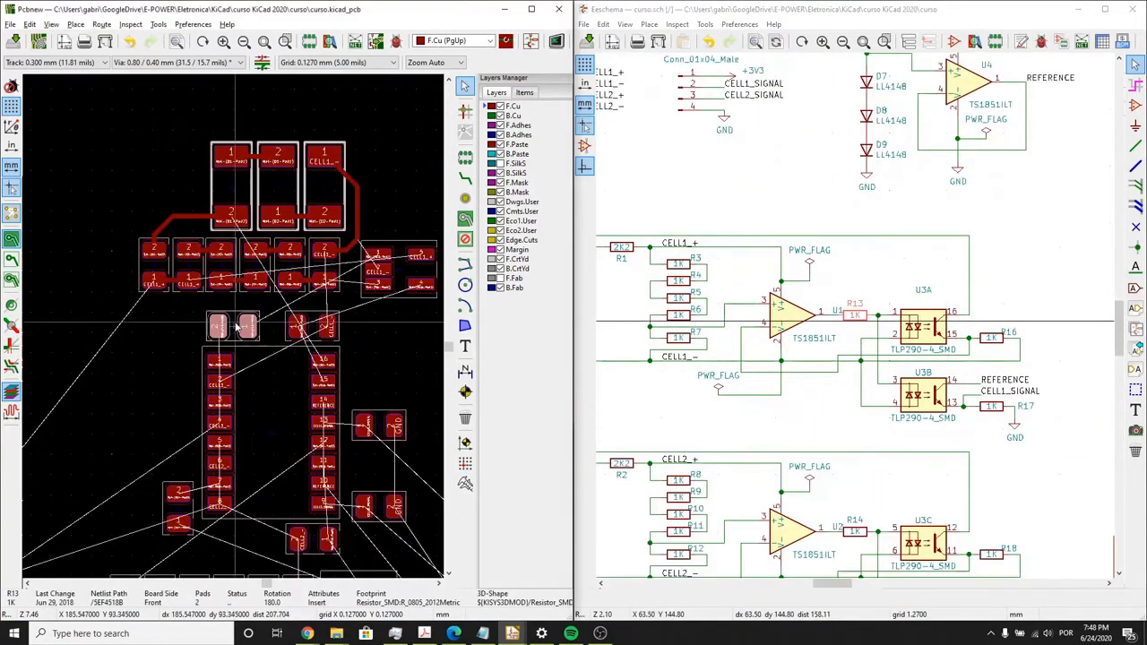
key(m)
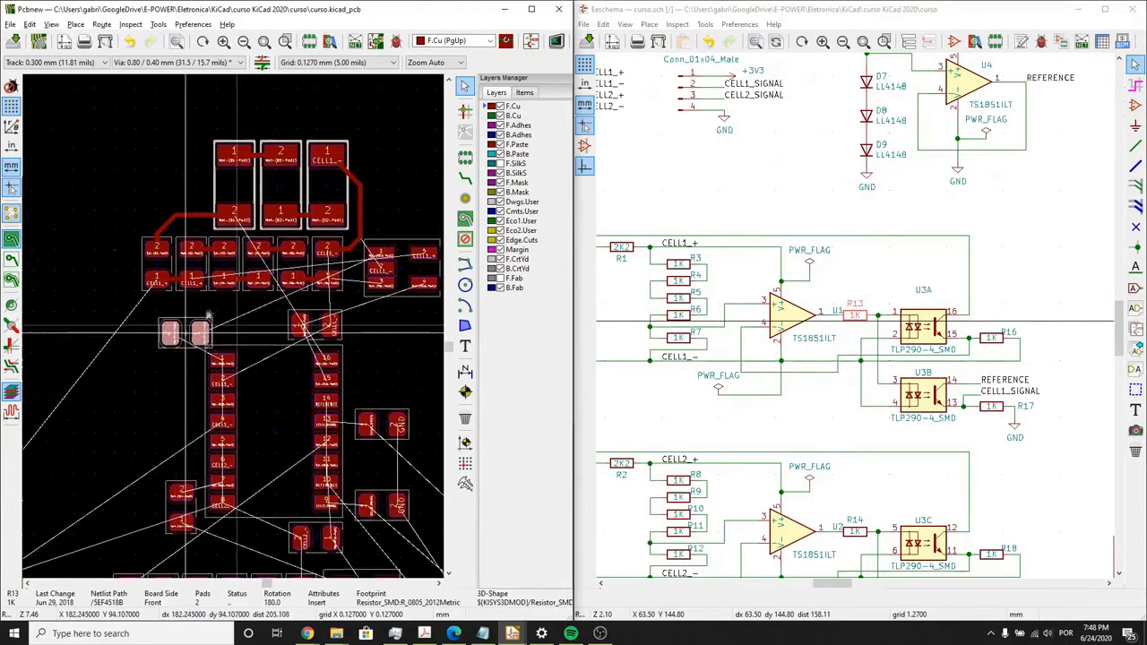
middle_drag(189, 330, 210, 308)
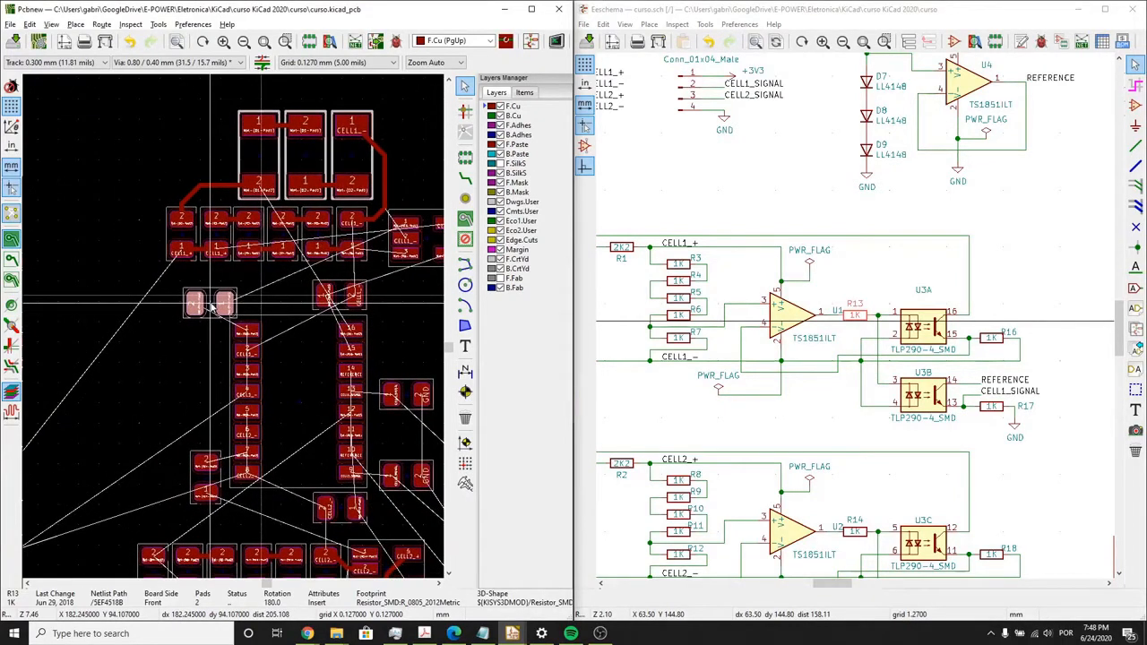
click(210, 305)
double_click(201, 315)
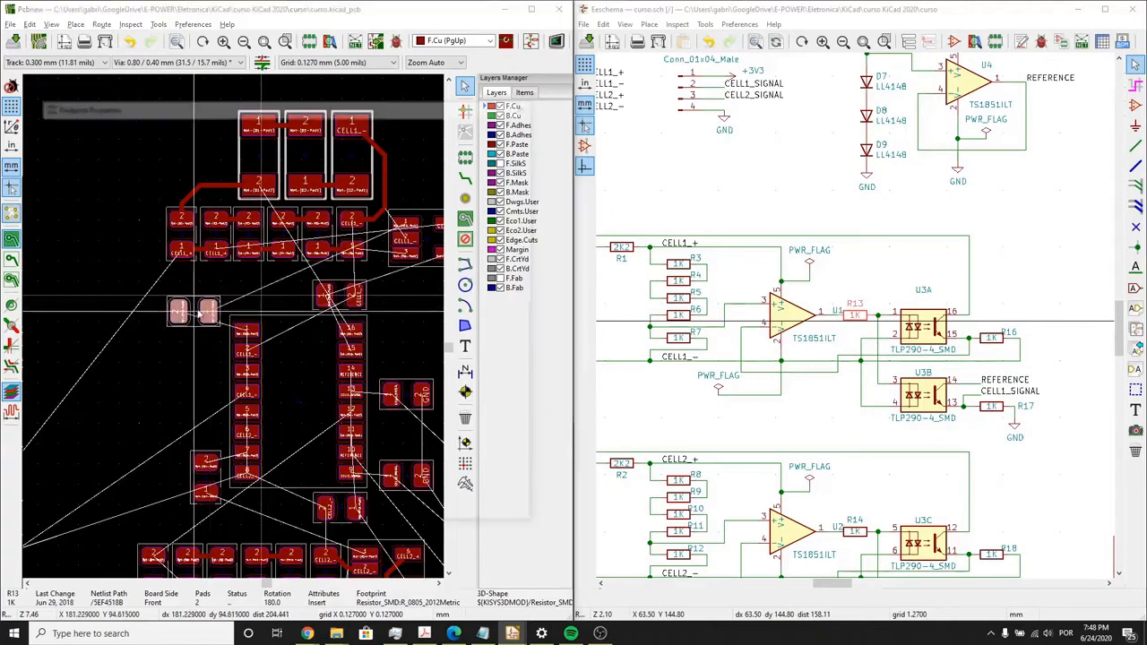
key(Escape)
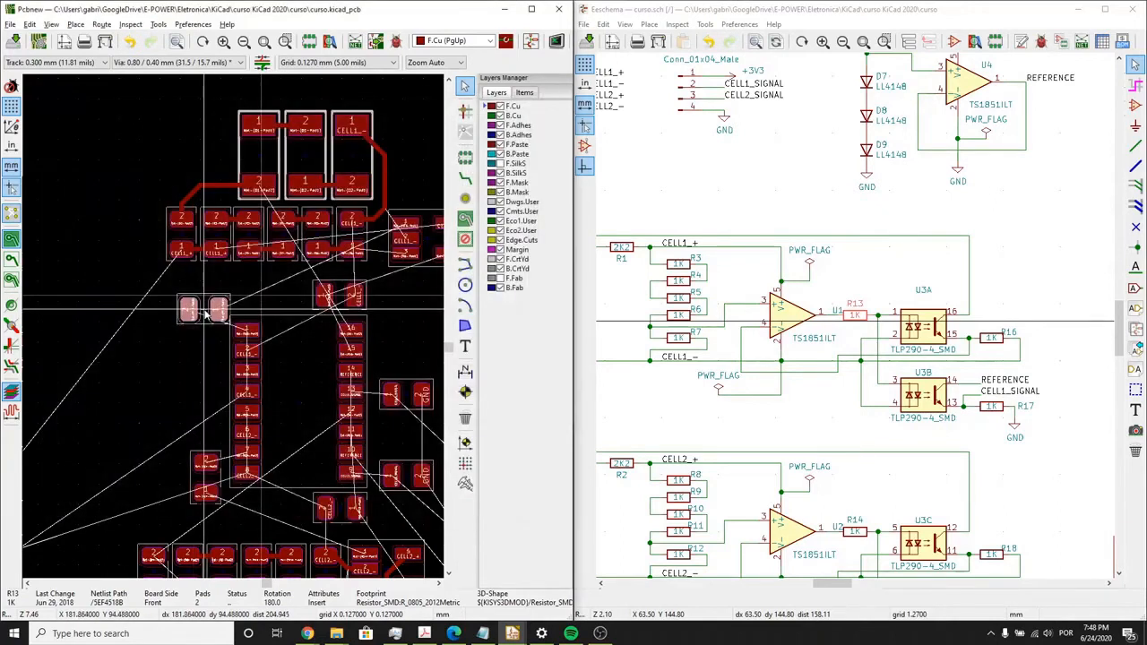
- Move the cell input connector together with fuses F1 to F4 close to the pin 1 to 8 side of U3
scroll(224, 362, down, 3)
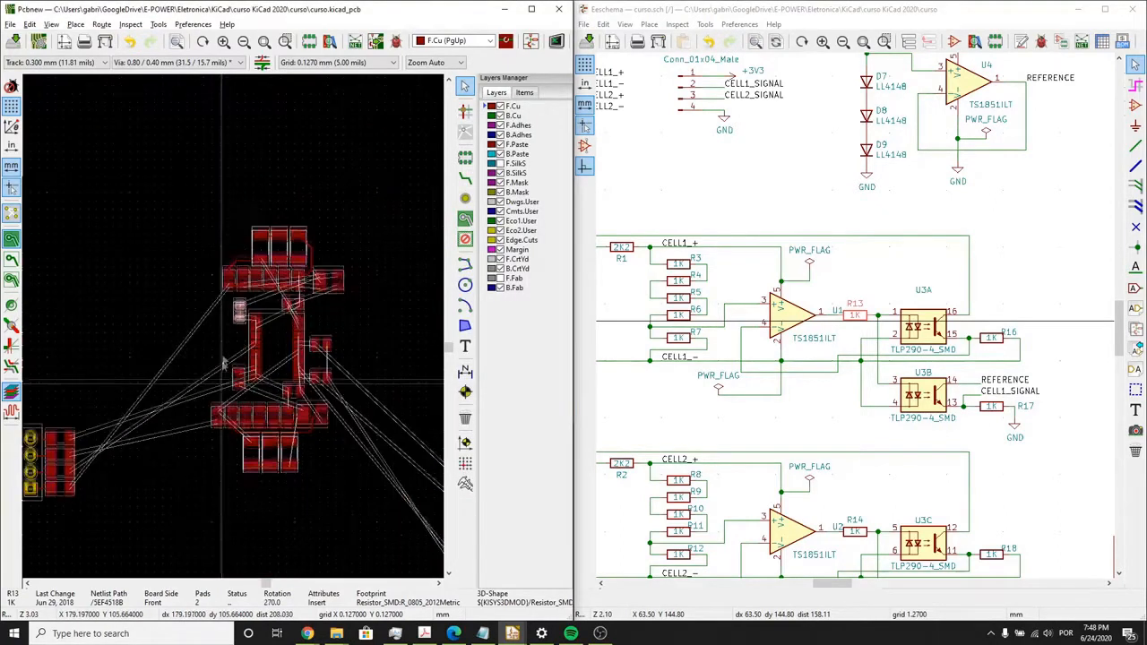
scroll(223, 362, down, 3)
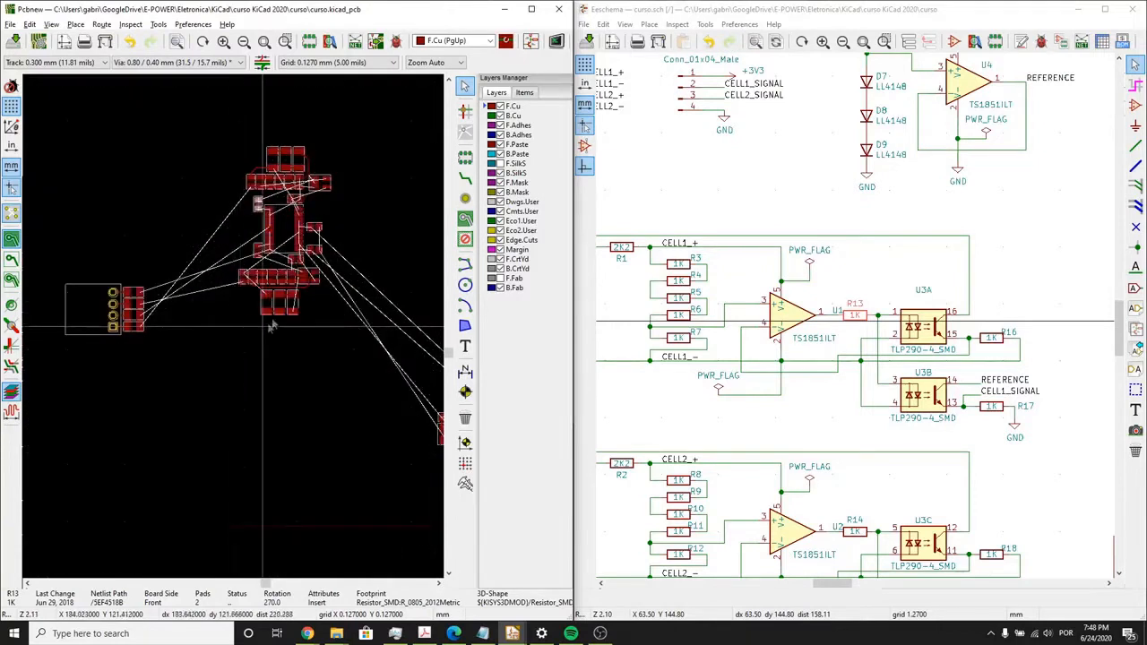
drag(209, 394, 61, 268)
drag(97, 310, 190, 226)
- Move the signal connector and the U4 reference group with diodes D7 to D9 near resistors R17 and R19 beside U3
middle_drag(282, 350, 174, 267)
middle_drag(406, 398, 360, 409)
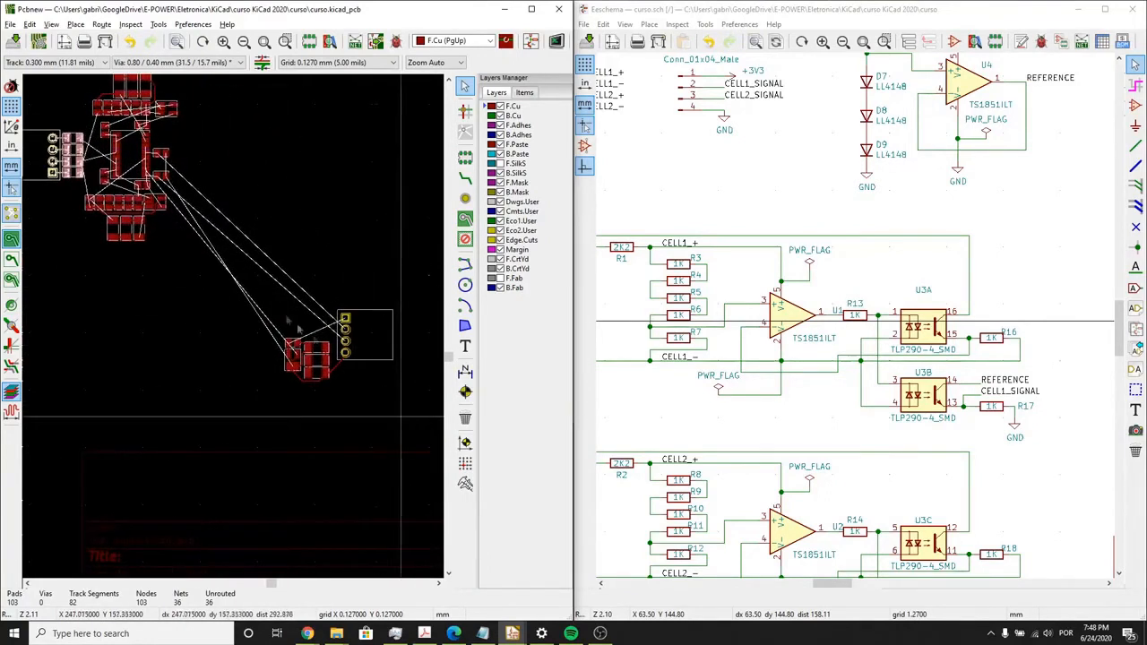
drag(400, 416, 250, 268)
drag(357, 341, 237, 165)
scroll(237, 165, up, 1)
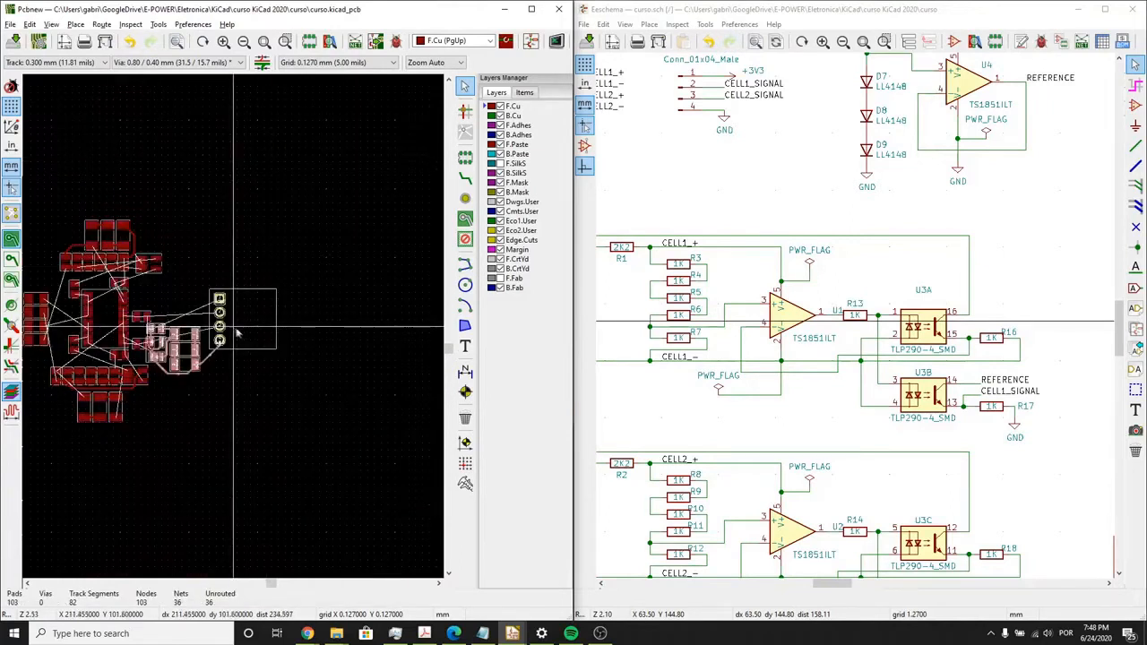
middle_drag(238, 333, 297, 353)
scroll(297, 353, up, 1)
middle_drag(171, 438, 326, 444)
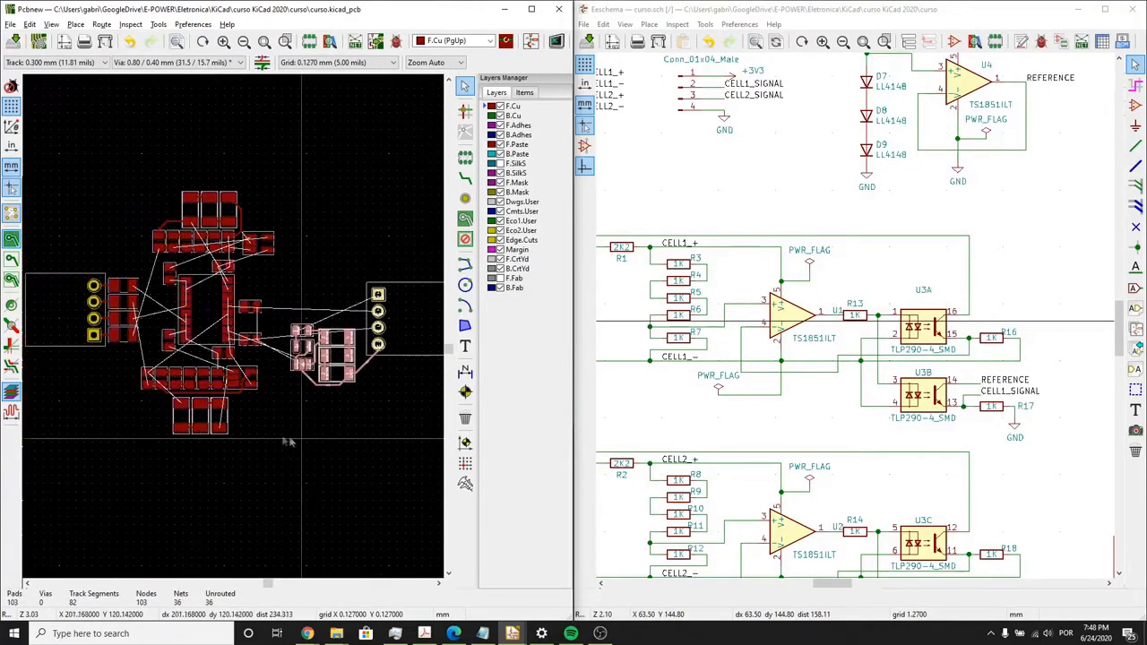
scroll(272, 436, up, 1)
click(247, 313)
- Examine the overall placement and the unrouted connections between U3, the U4 reference group and the signal connector
middle_drag(247, 313, 253, 397)
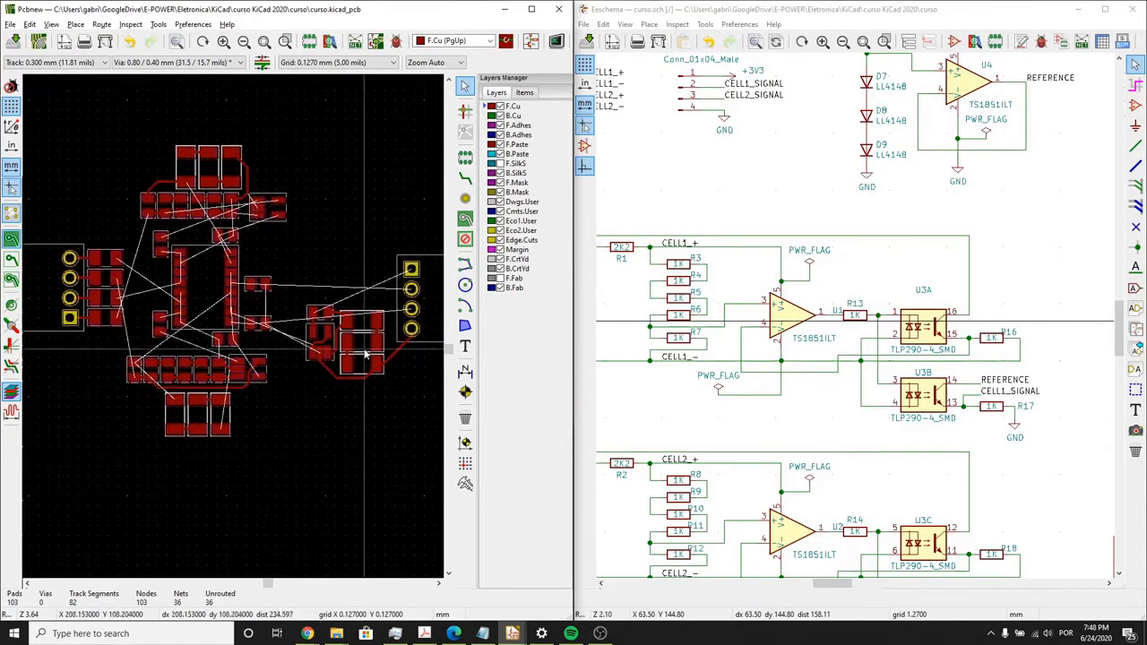
middle_drag(354, 374, 355, 381)
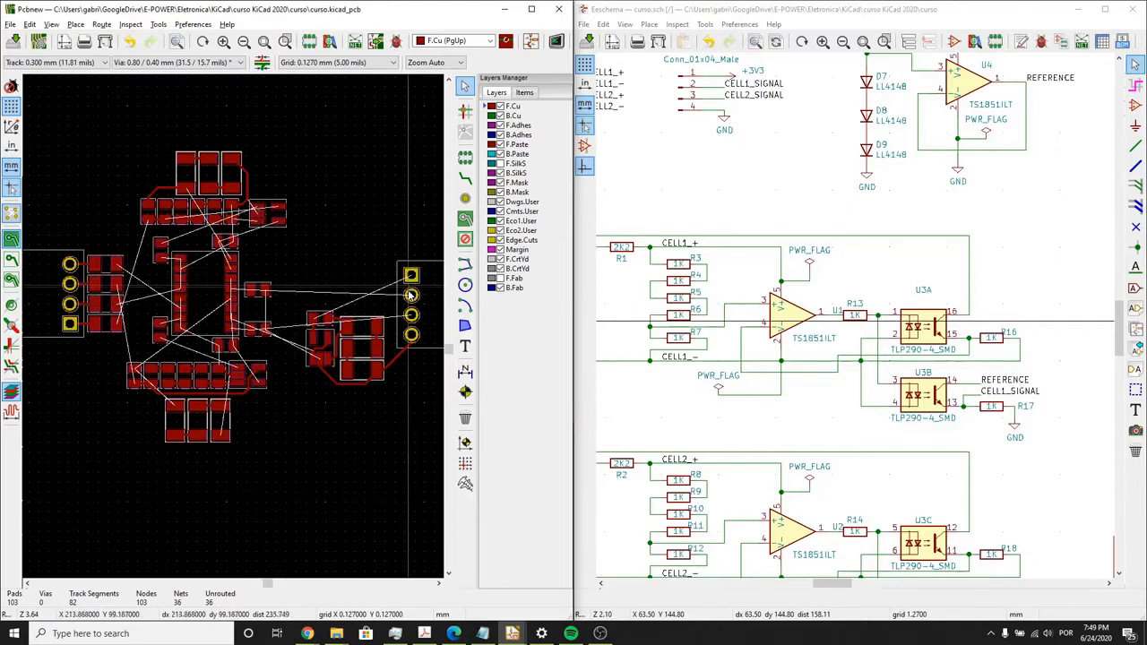
middle_drag(384, 304, 265, 281)
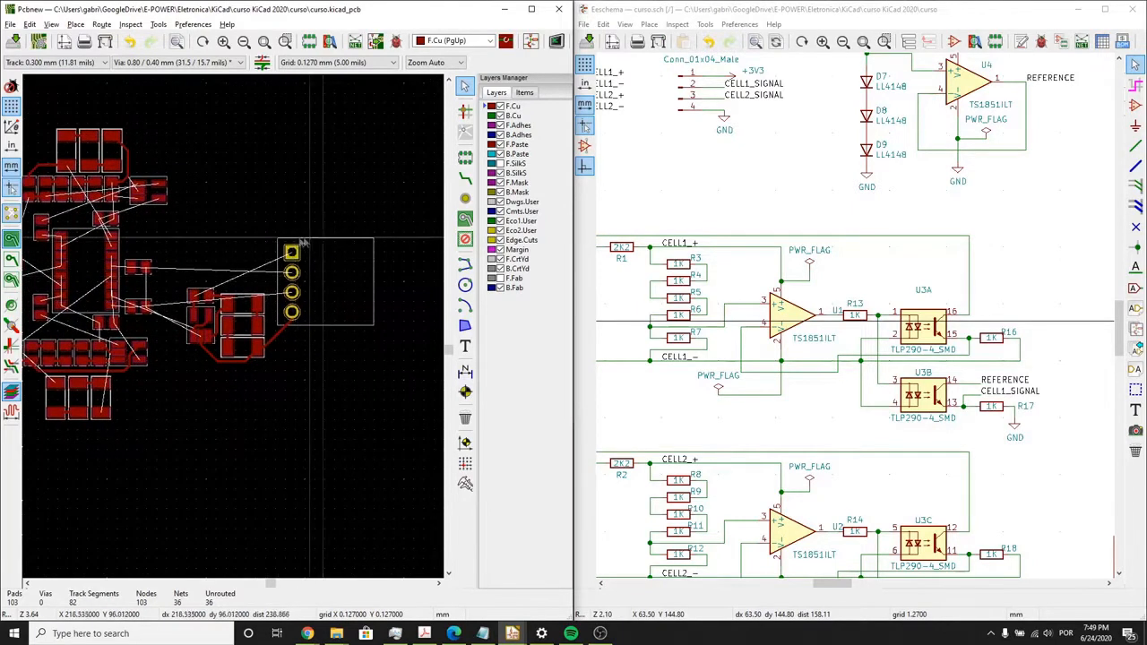
scroll(332, 243, up, 1)
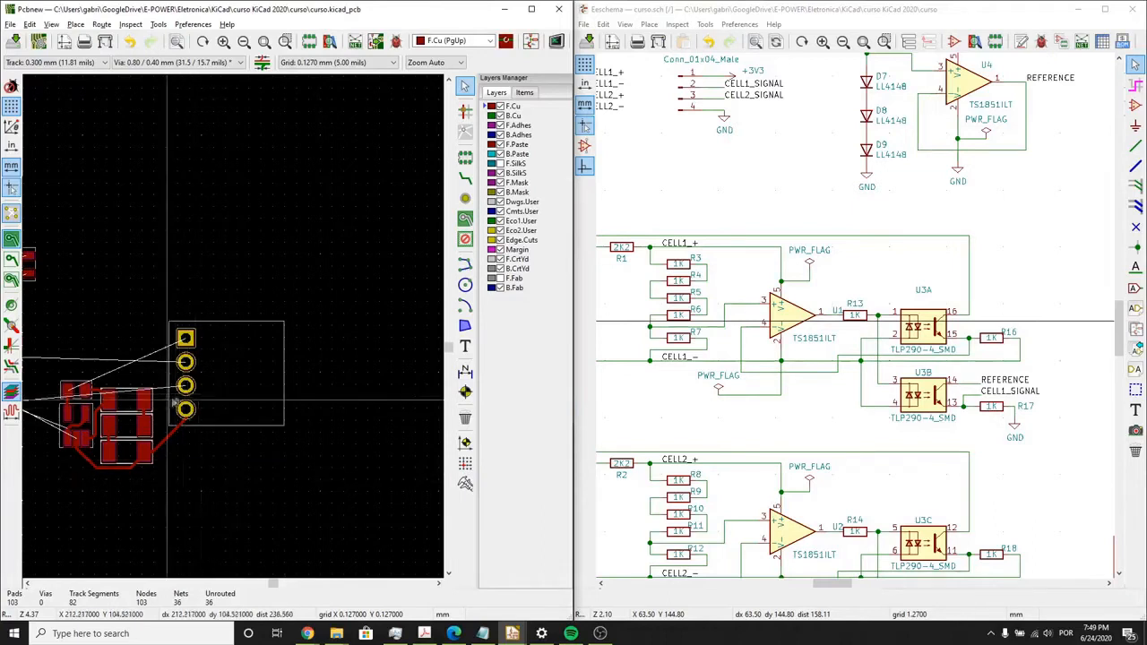
middle_drag(168, 400, 310, 361)
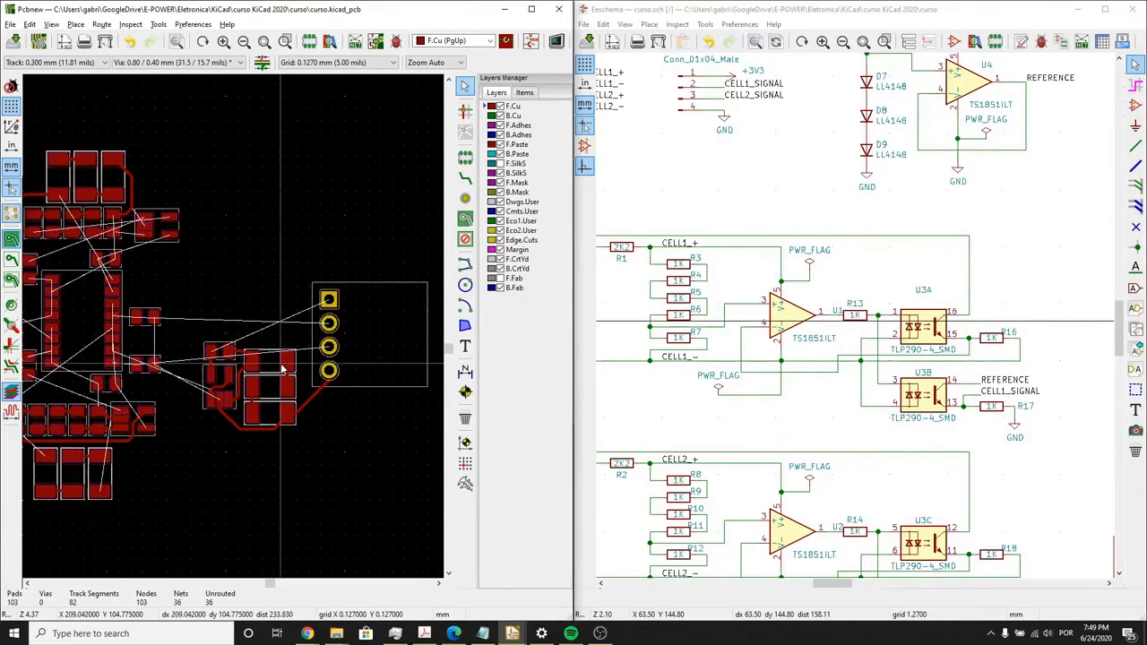
scroll(229, 339, down, 1)
middle_drag(216, 403, 331, 387)
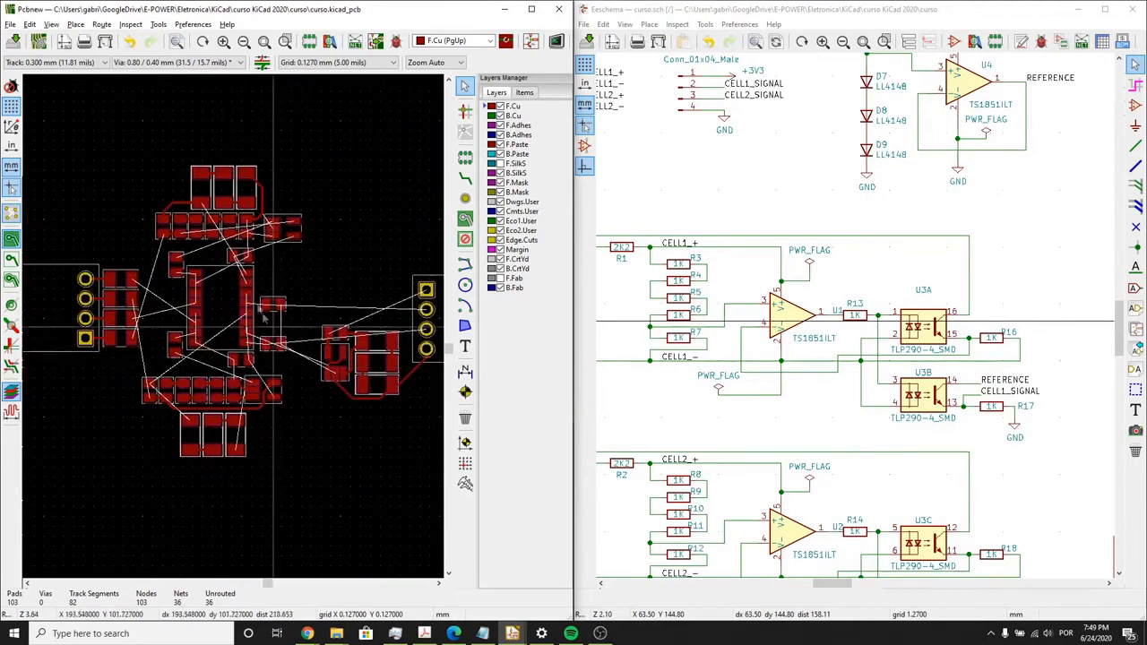
scroll(238, 282, up, 1)
middle_drag(155, 367, 224, 346)
scroll(224, 346, down, 1)
scroll(256, 397, up, 1)
scroll(364, 405, down, 1)
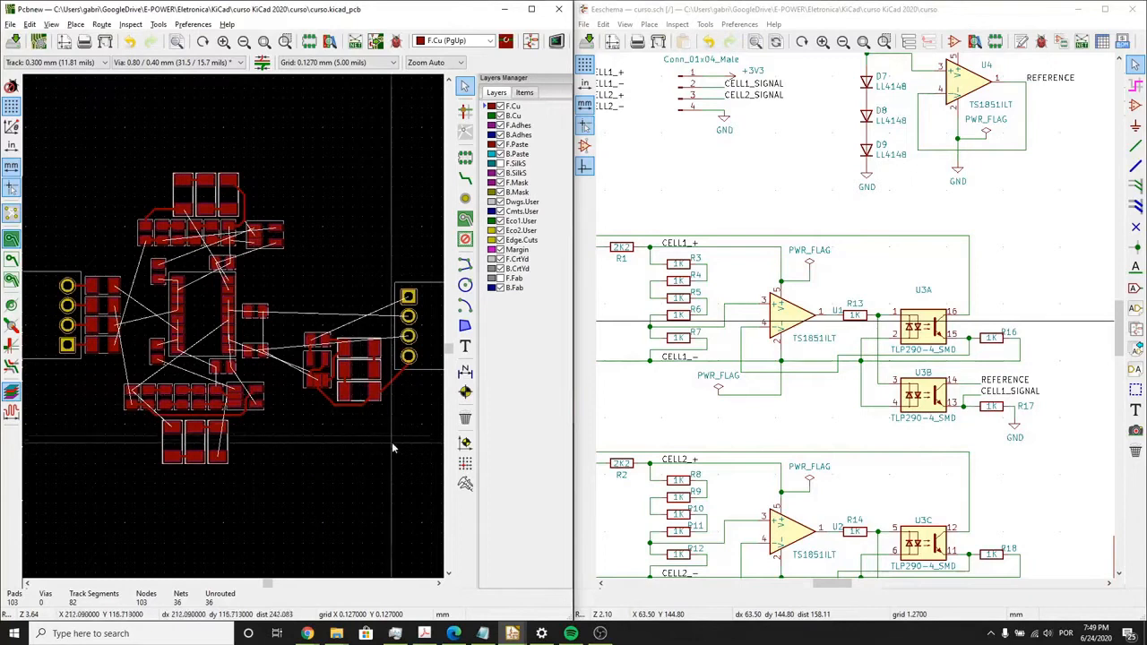
- Delete the GND track segment between the reference diodes and the signal connector's last pin
drag(388, 424, 395, 408)
click(391, 385)
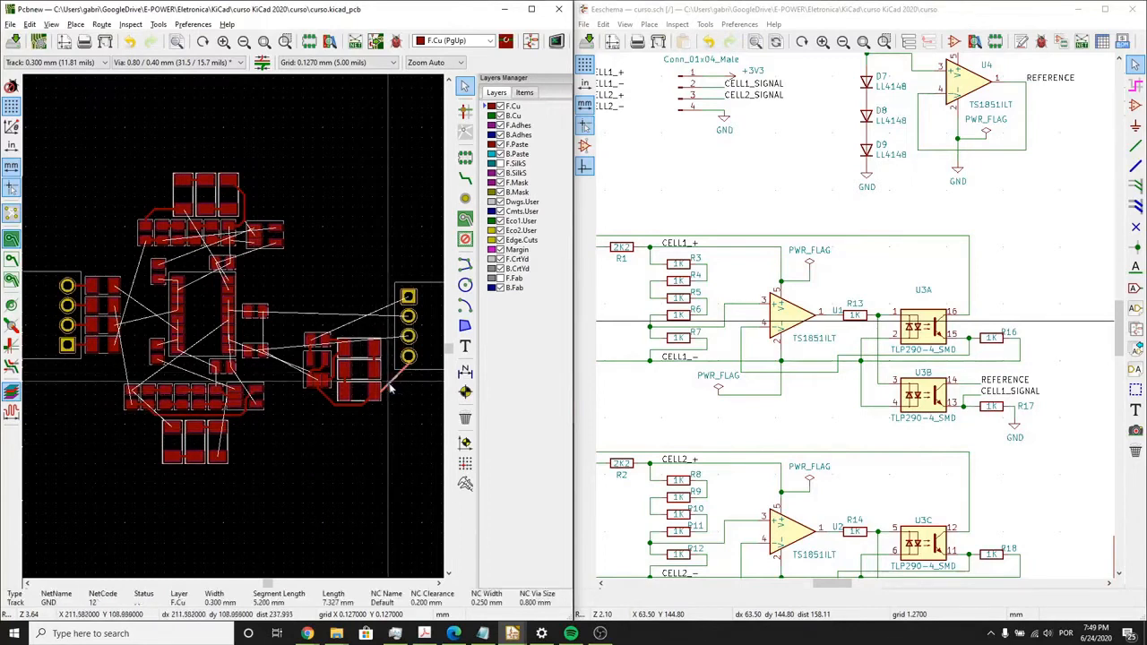
key(Delete)
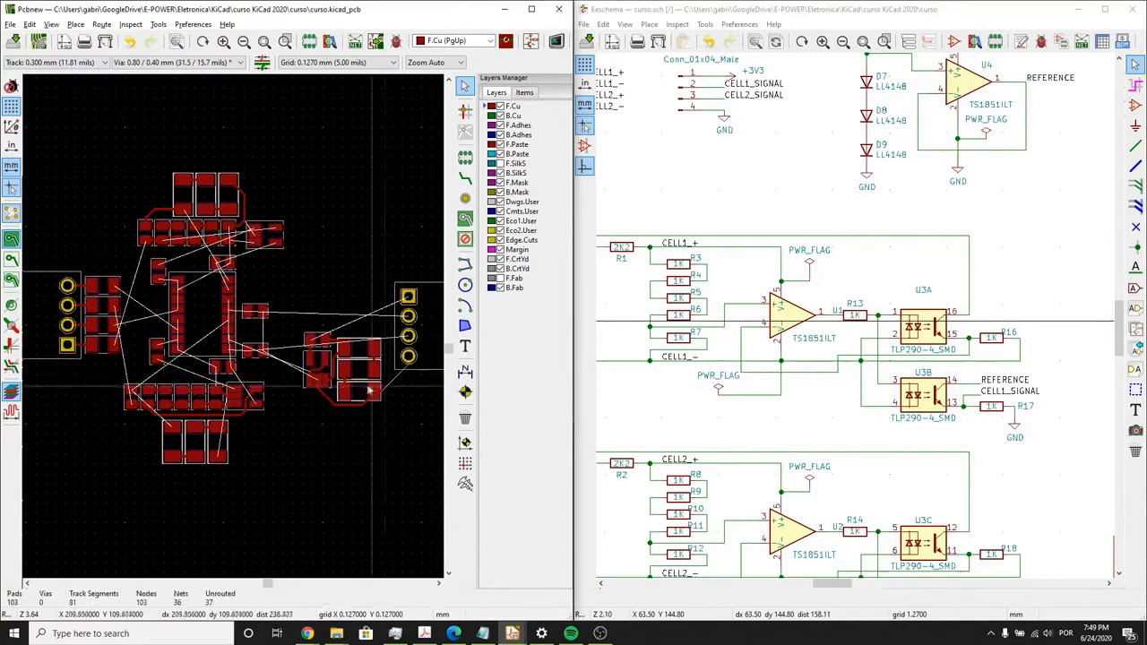
scroll(255, 332, up, 3)
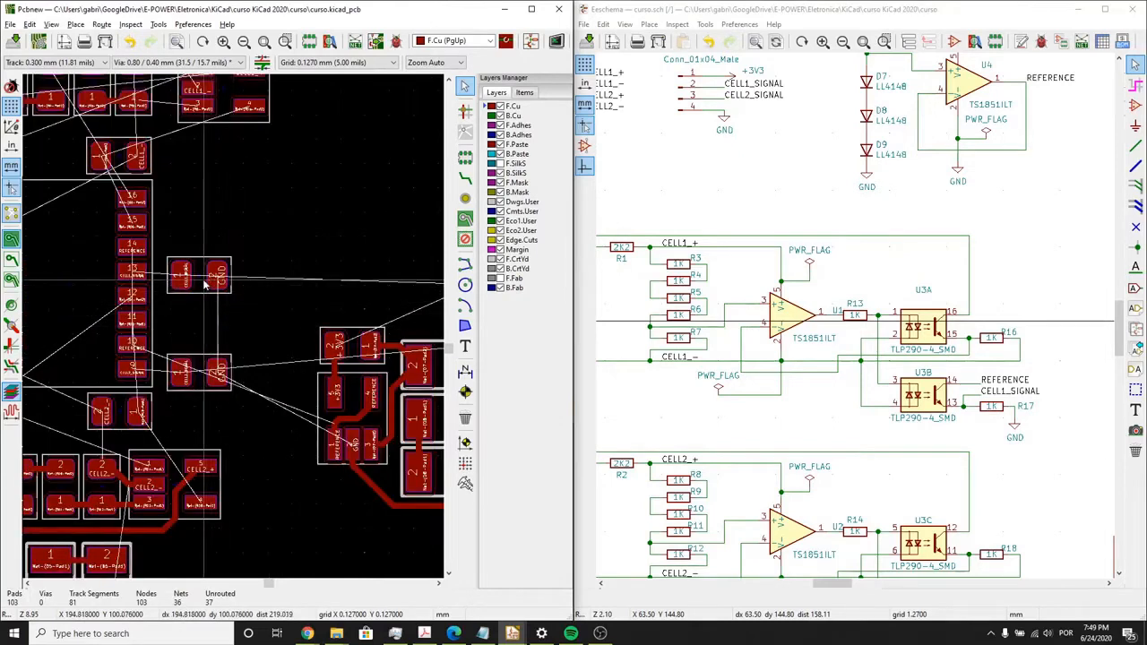
- Try flipping resistor R17 to the back side of the board beside U3
click(204, 285)
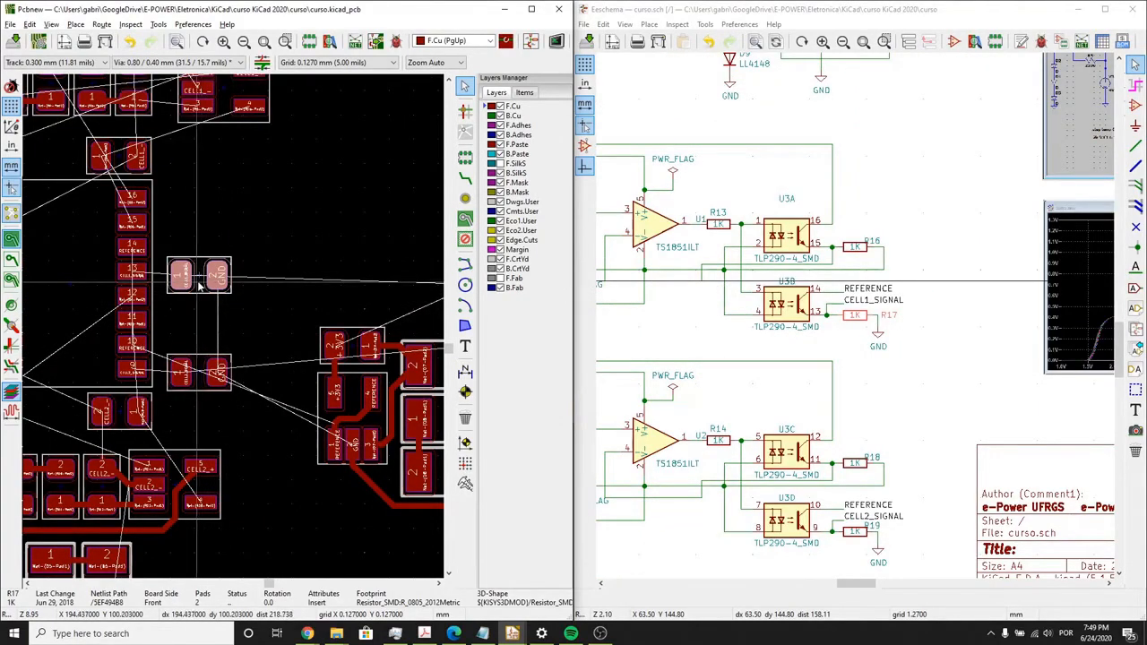
scroll(199, 285, down, 2)
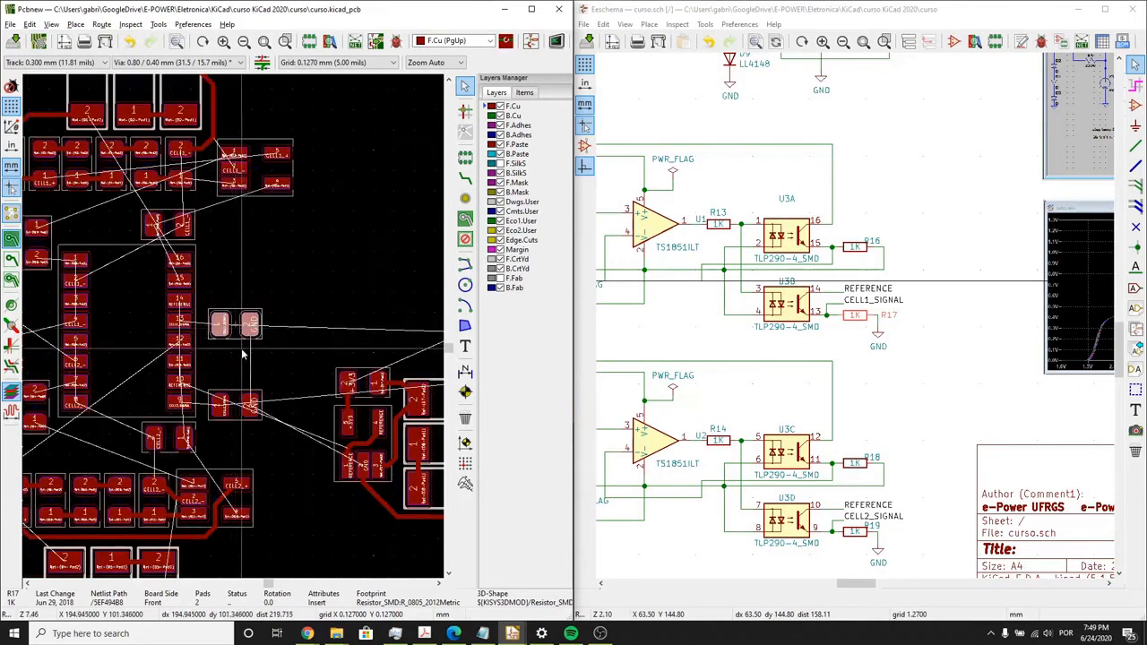
middle_drag(260, 267, 306, 268)
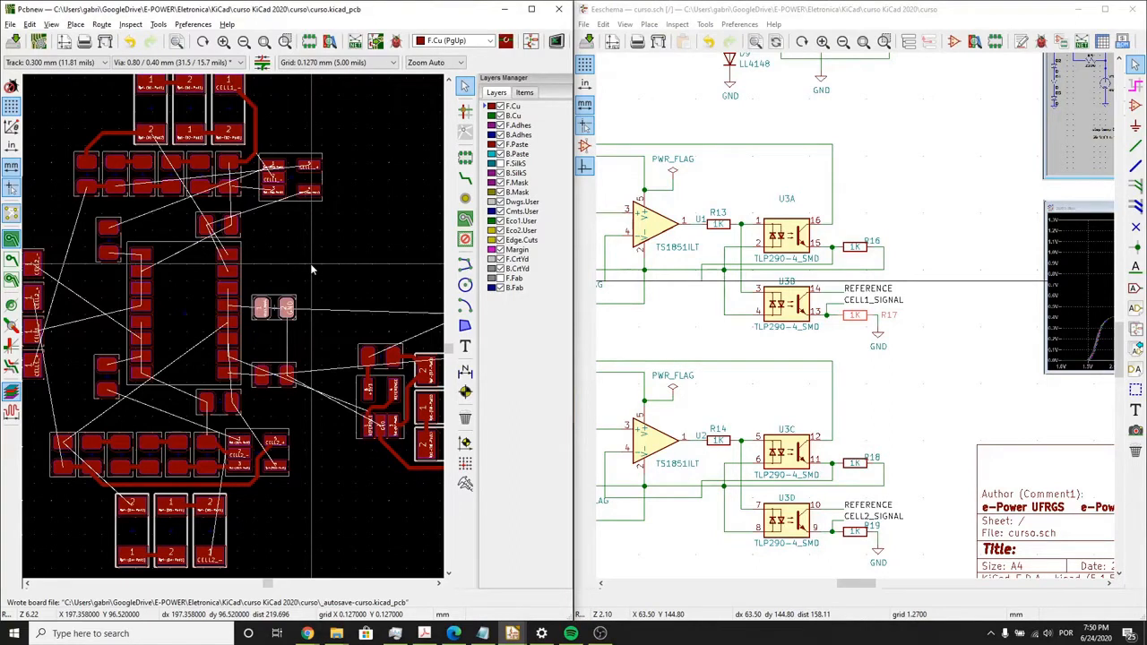
scroll(274, 294, up, 1)
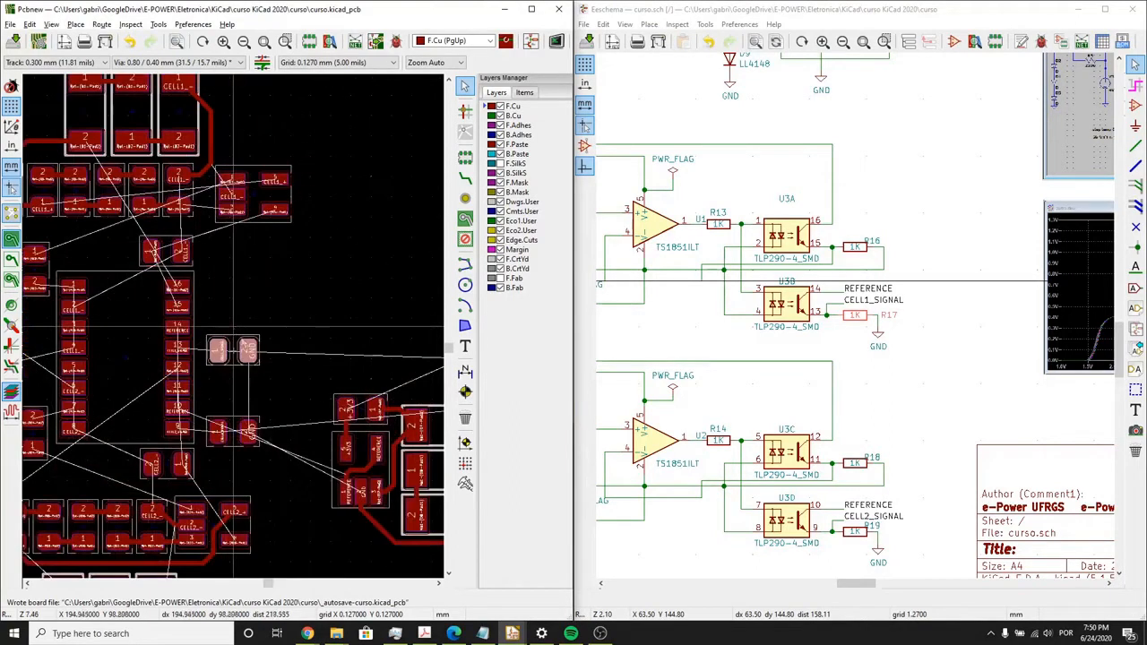
click(231, 347)
key(m)
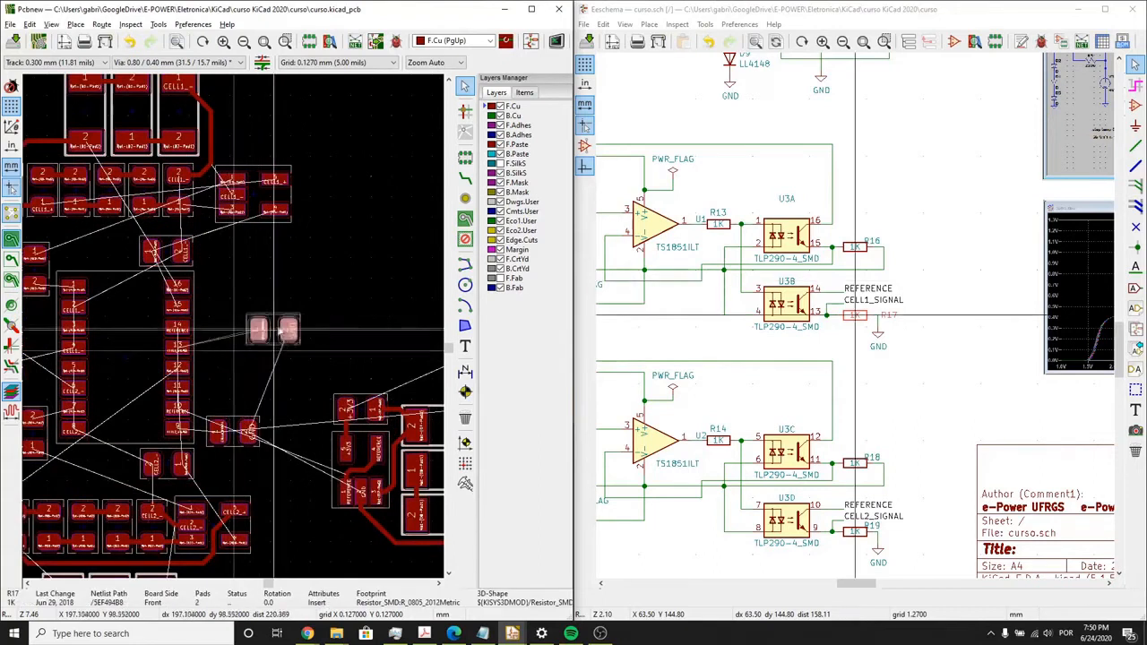
key(f)
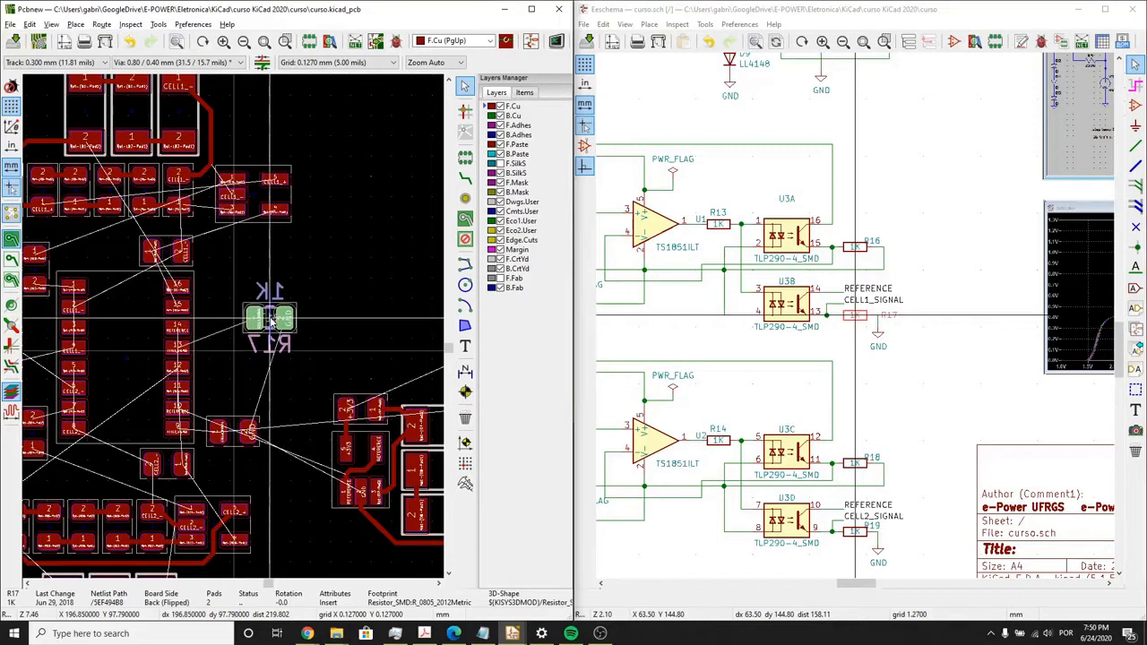
key(f)
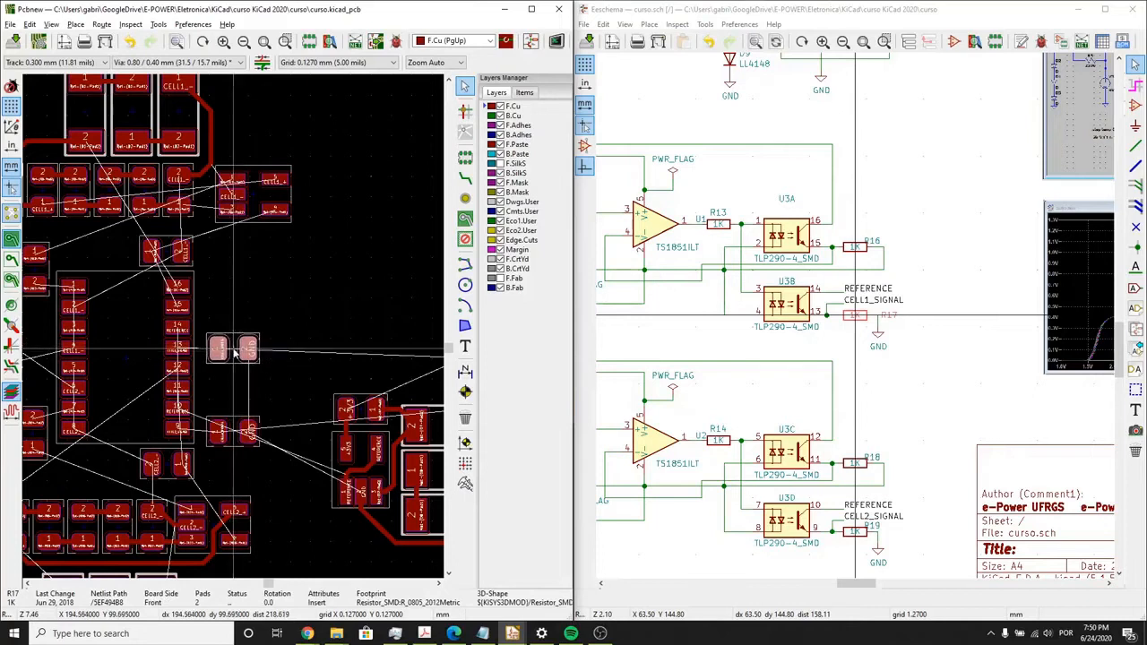
click(235, 353)
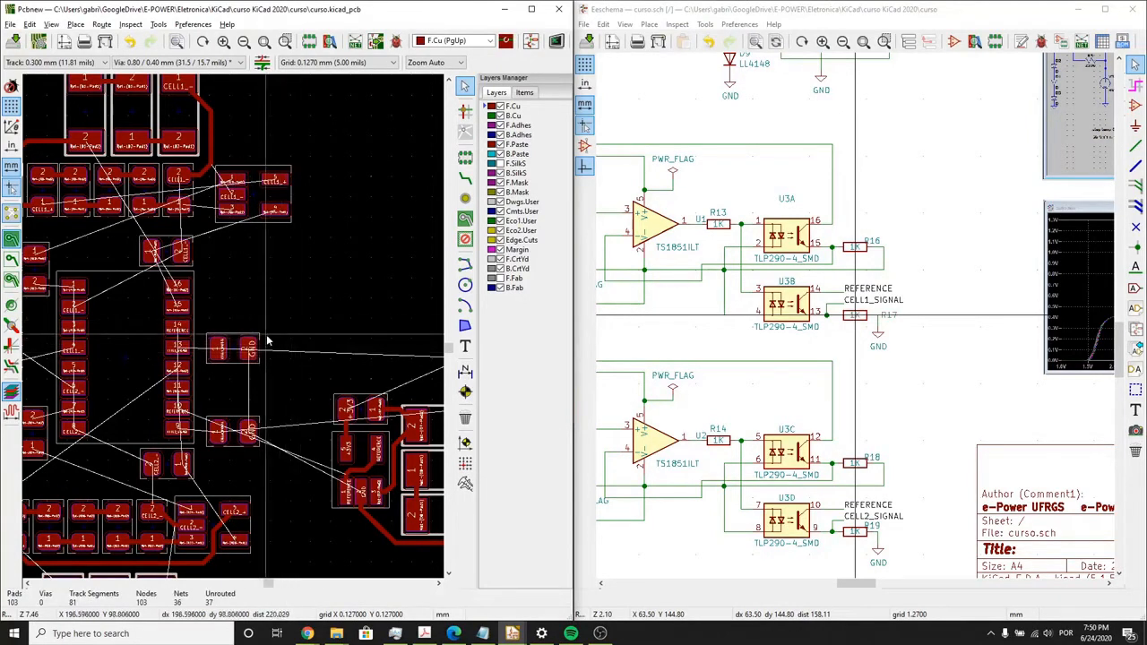
- Move diode D6 away from D5, rotate it horizontally, and delete the track segment that joined the two diodes
scroll(299, 326, up, 2)
scroll(246, 329, down, 3)
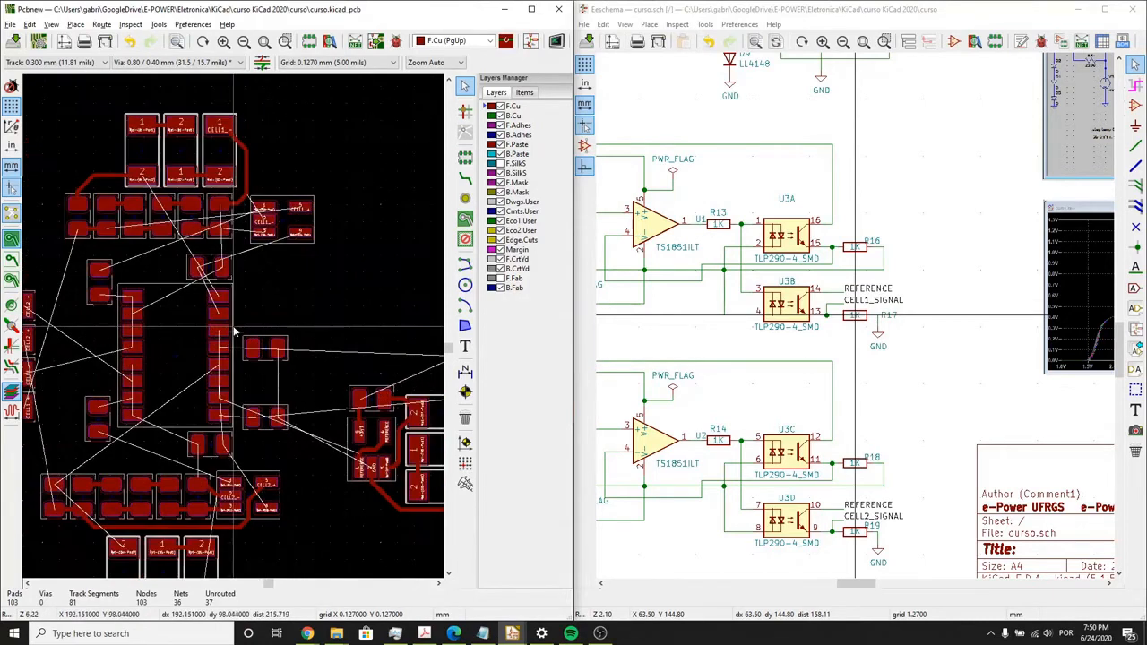
scroll(235, 333, up, 2)
middle_drag(239, 331, 249, 322)
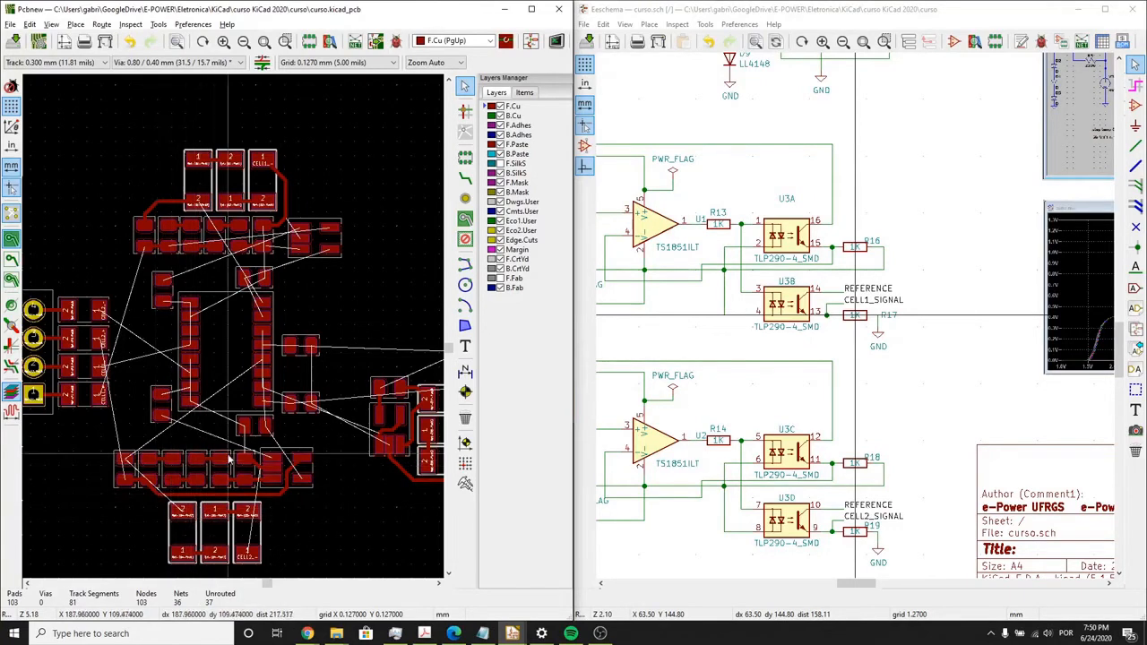
shift+scroll(224, 443, down, 2)
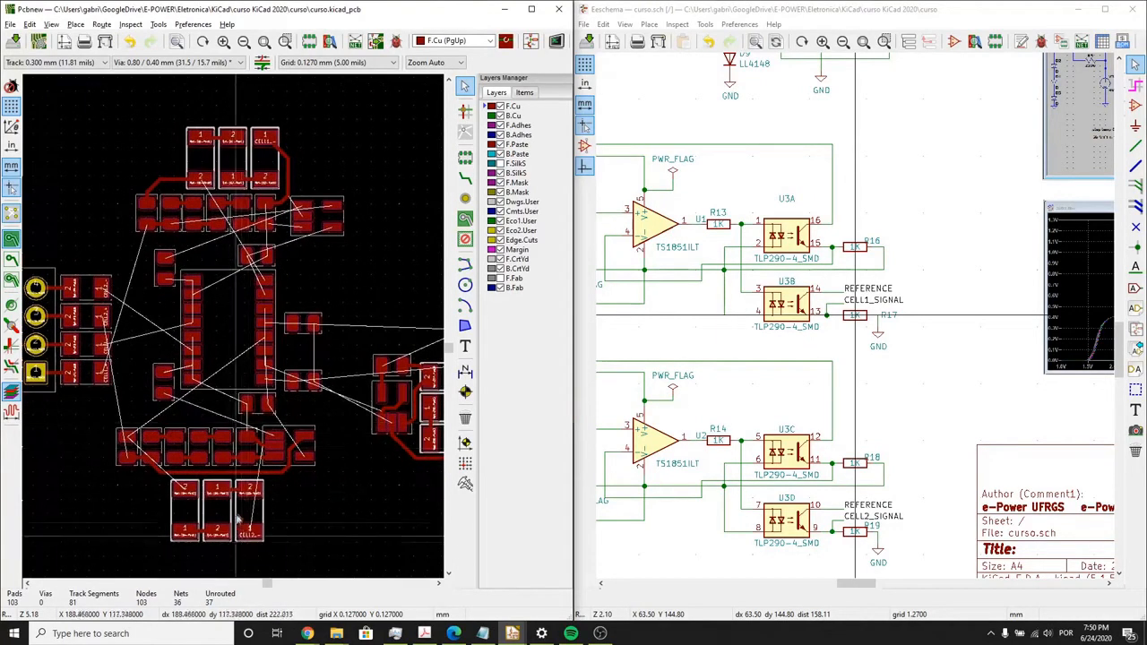
scroll(240, 514, up, 1)
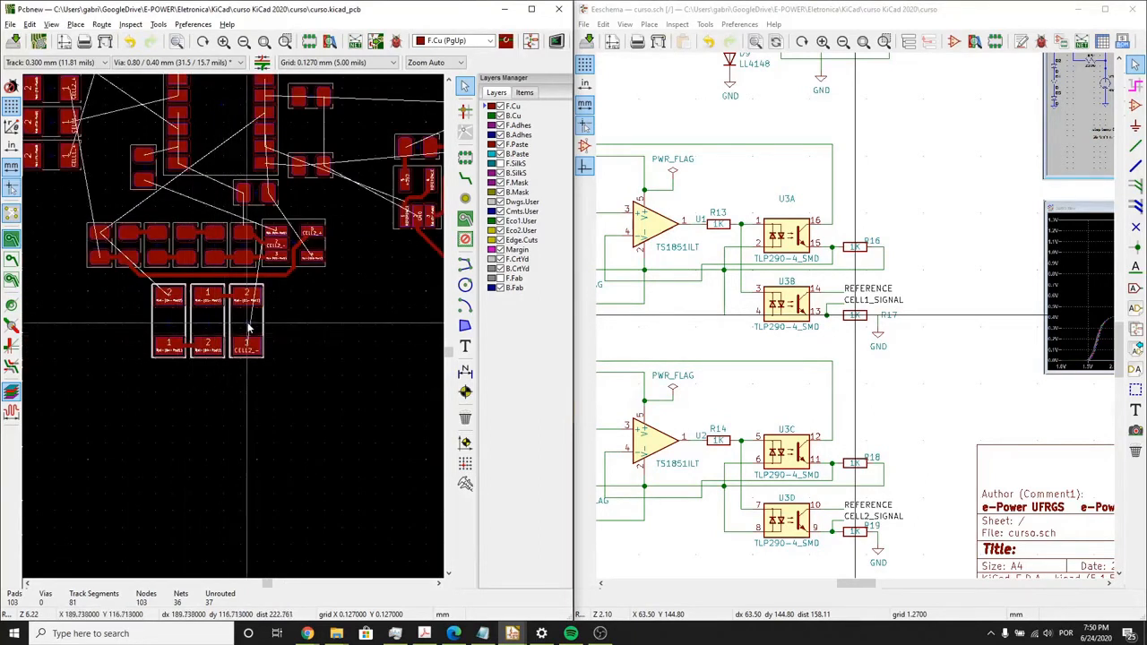
drag(249, 327, 308, 339)
key(r)
click(237, 301)
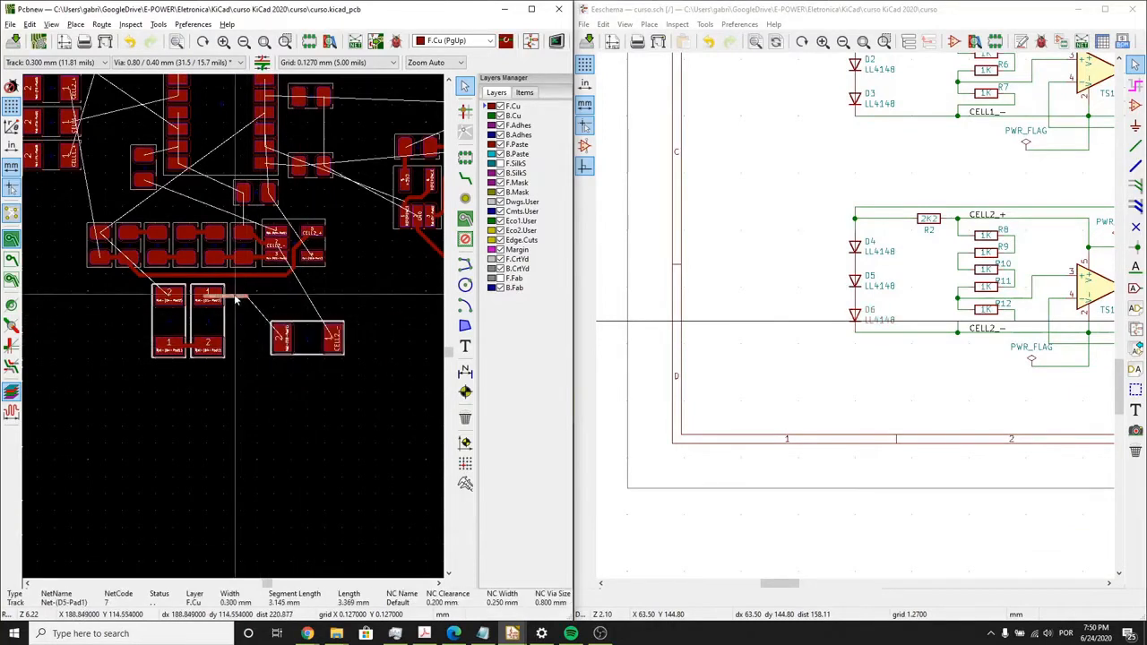
key(Delete)
- Delete the track between D4 and D5 and line up both diodes horizontally below the CELL2 resistor row
click(187, 350)
click(191, 348)
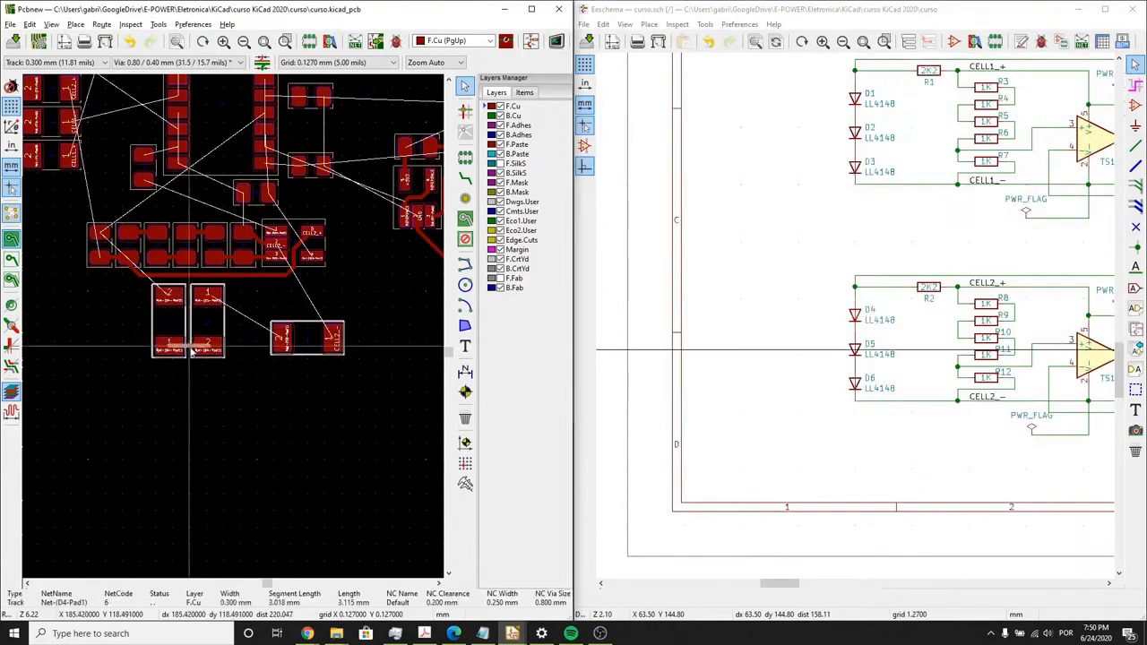
key(Delete)
click(207, 333)
drag(207, 333, 229, 431)
drag(240, 352, 113, 312)
key(r)
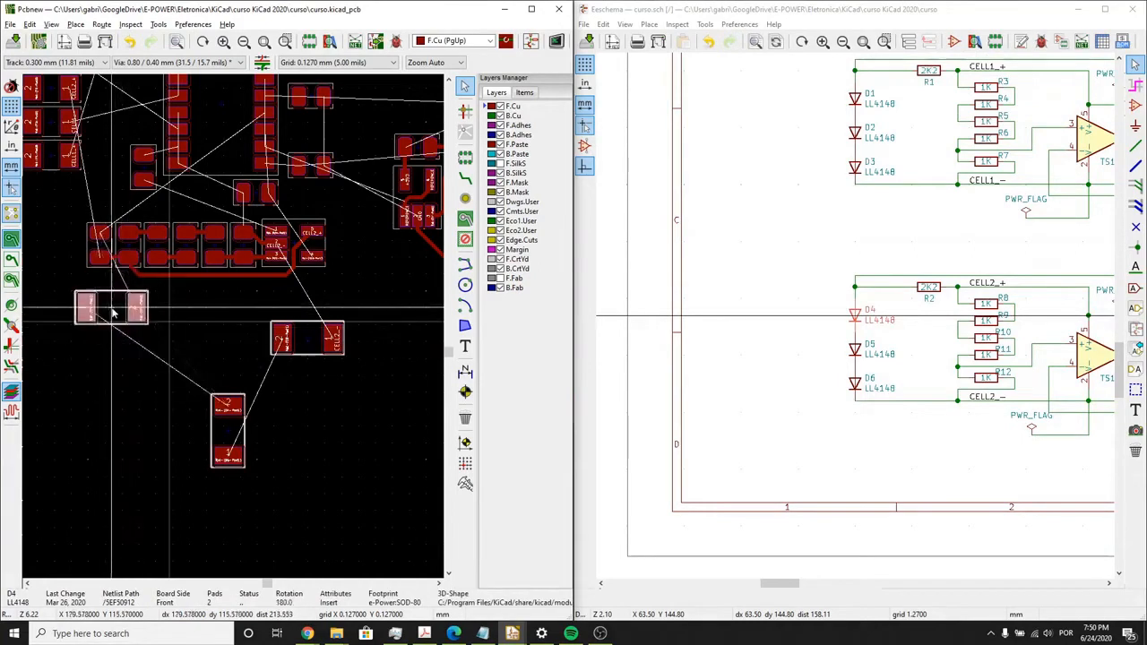
click(227, 435)
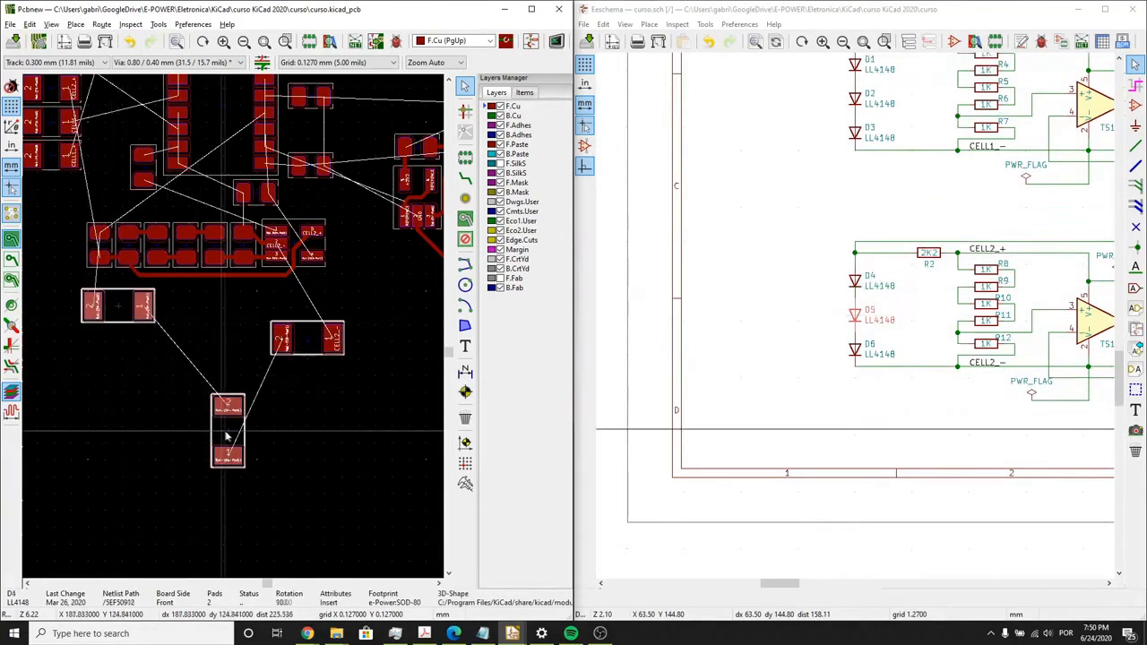
drag(229, 437, 203, 357)
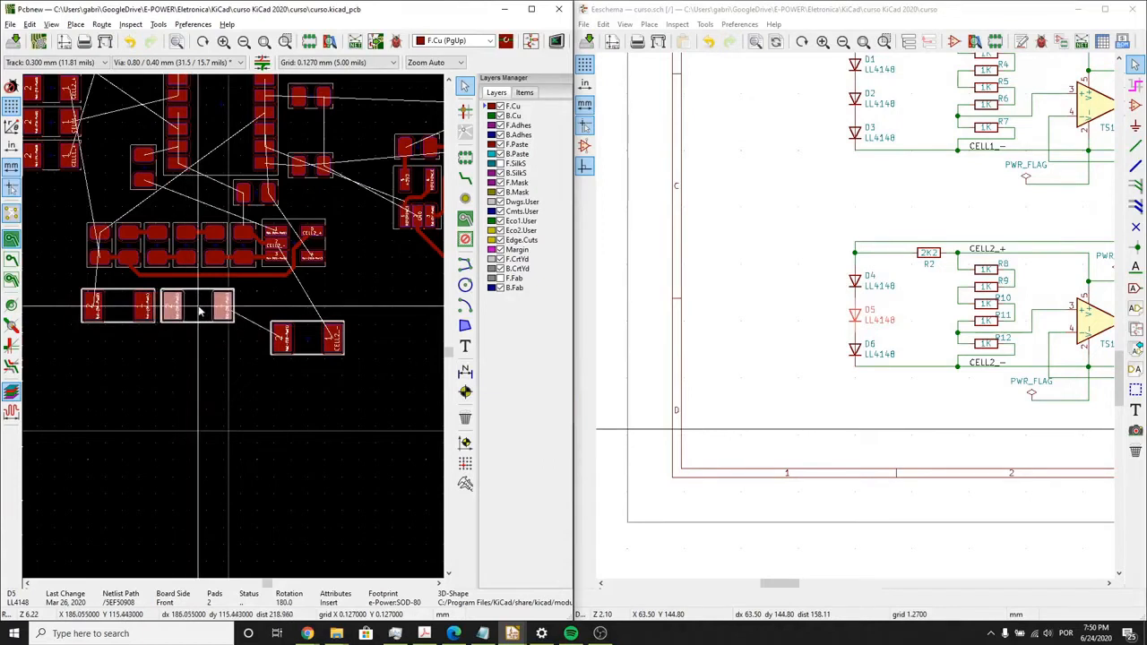
- Align D6 with D4 and D5 in one tightly spaced row, and shift the row under the CELL2 resistors
click(307, 341)
drag(304, 324, 305, 309)
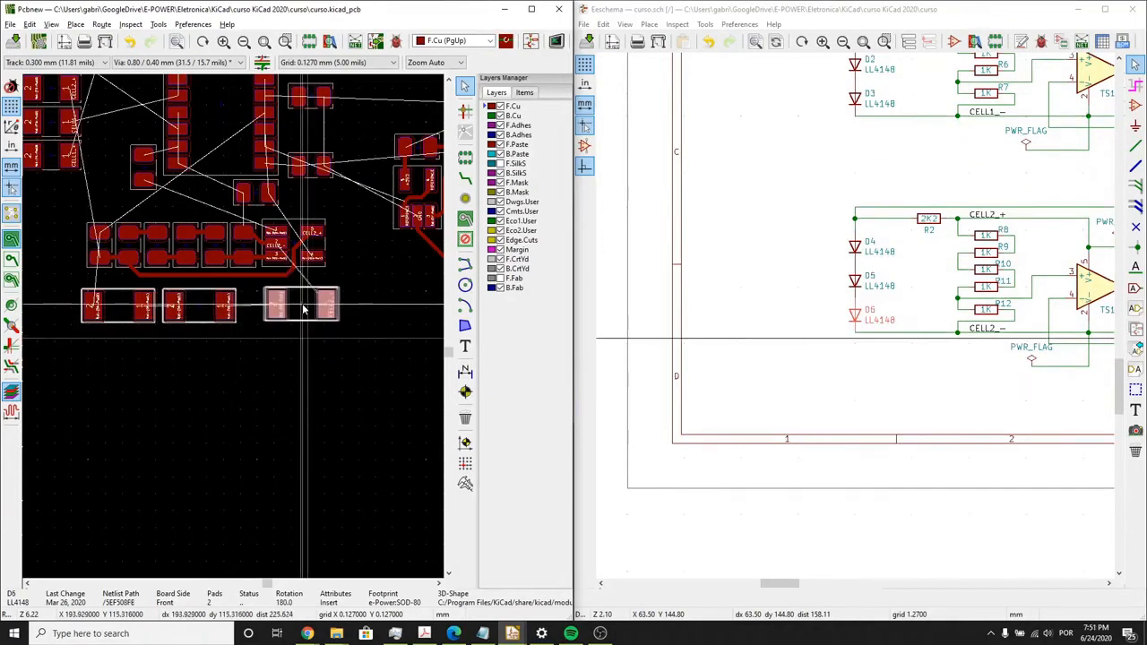
scroll(304, 309, up, 3)
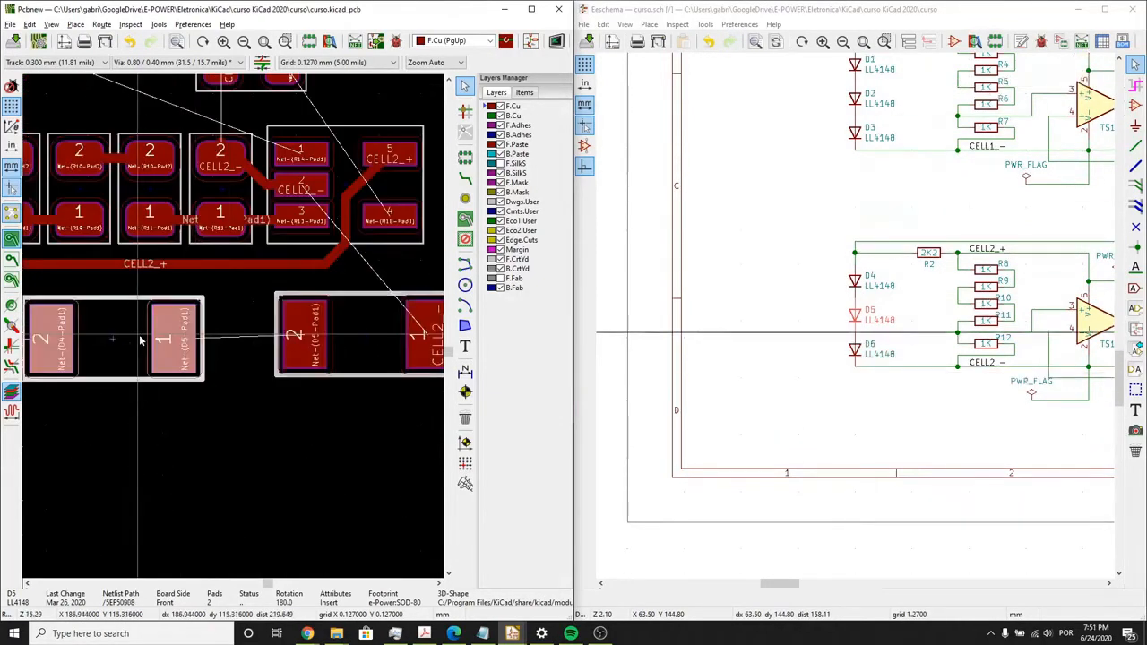
drag(175, 340, 218, 328)
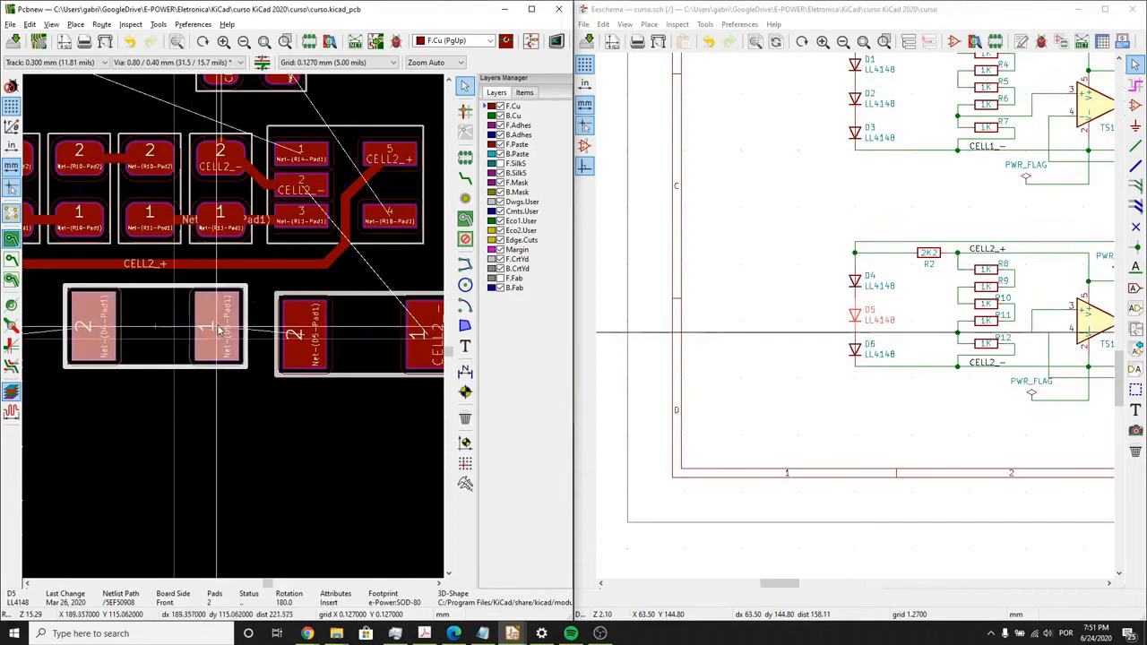
click(367, 339)
scroll(268, 349, down, 2)
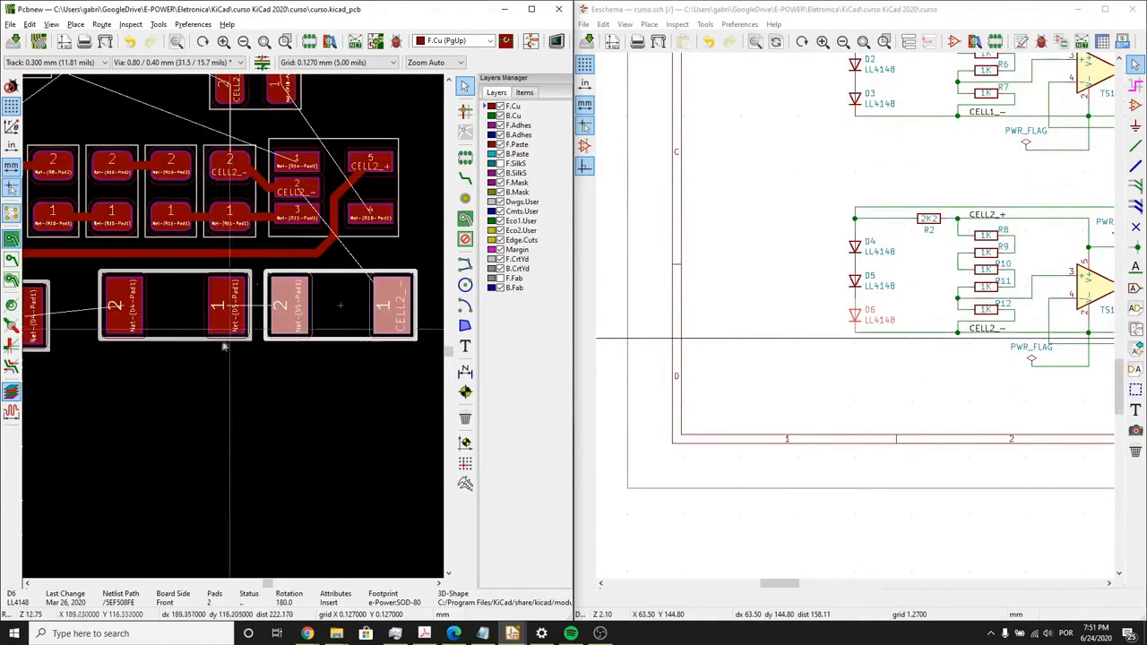
scroll(65, 378, up, 2)
click(66, 377)
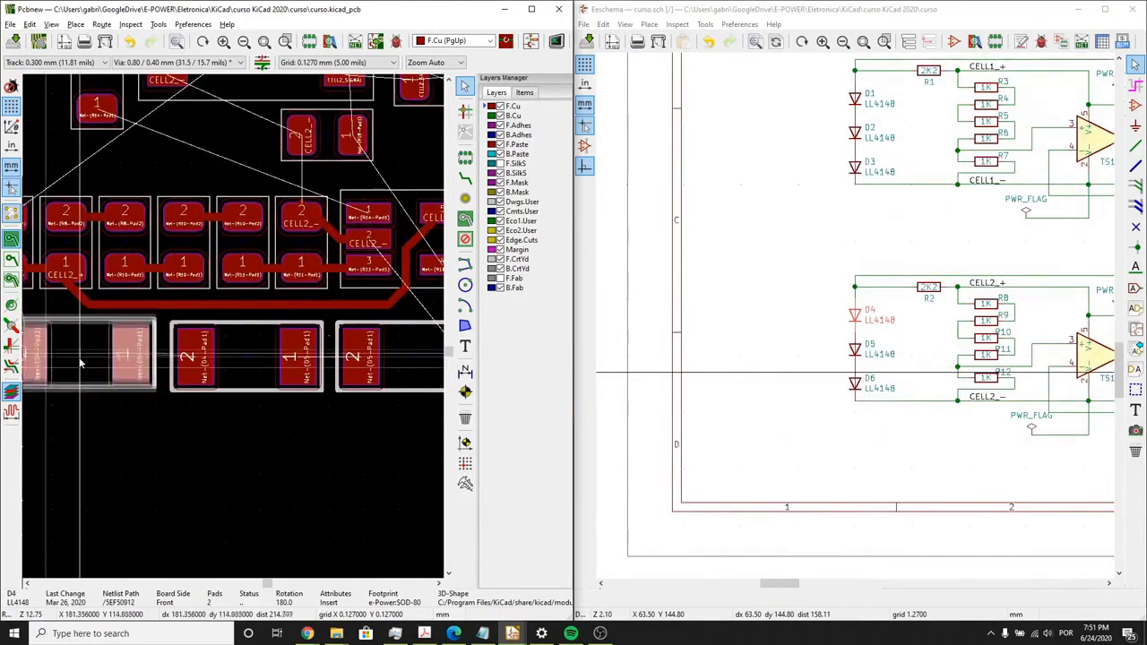
scroll(84, 361, down, 3)
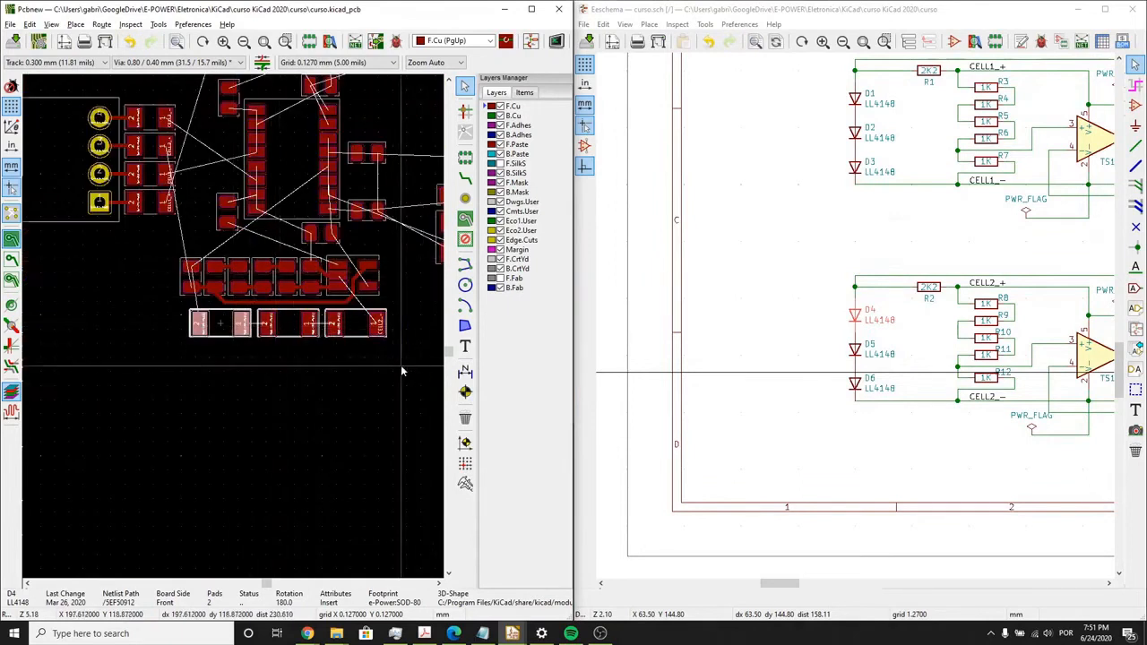
drag(400, 365, 216, 326)
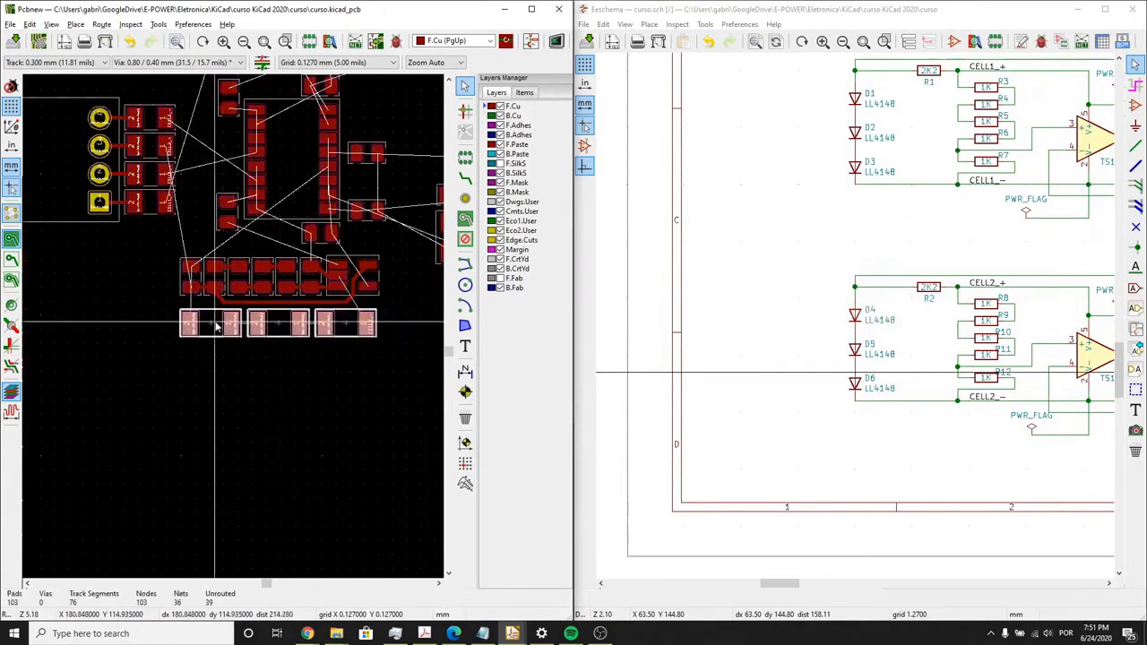
- Spread diodes D1, D2 and D3 apart above the CELL1 resistor row and delete the tracks that connected them
middle_drag(263, 244, 243, 424)
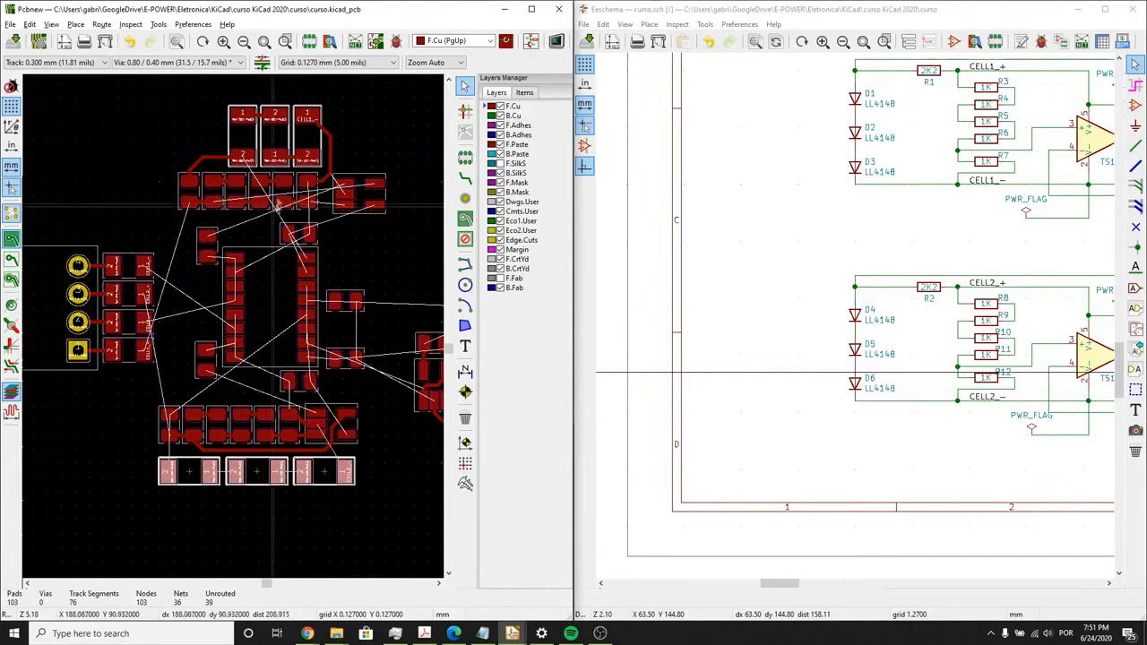
click(334, 156)
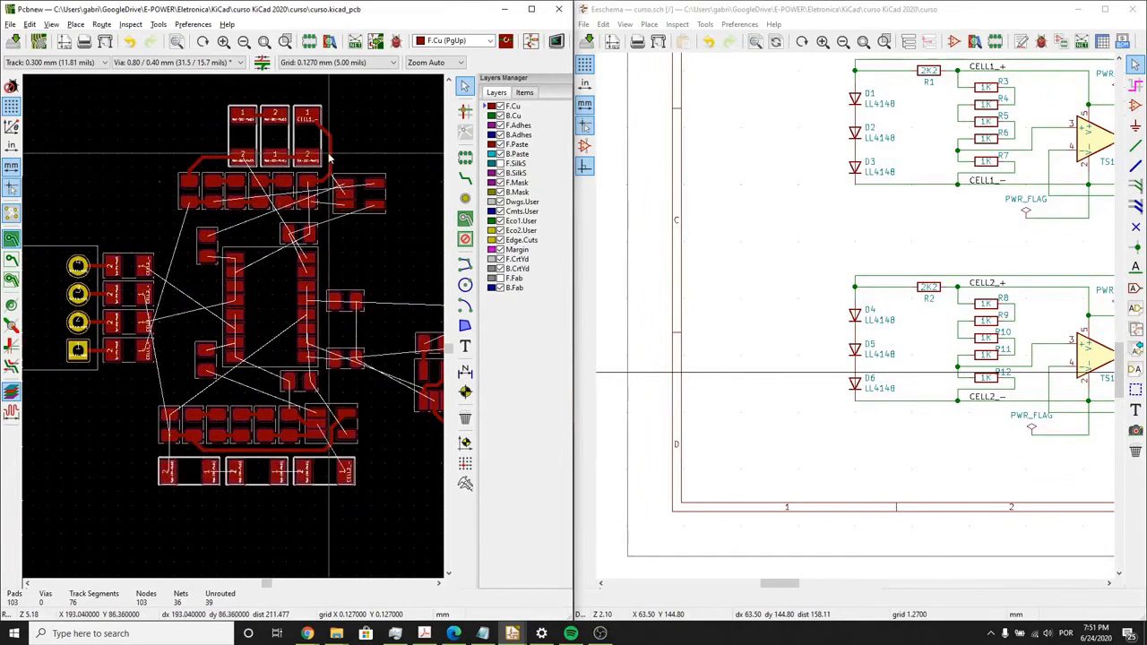
key(Delete)
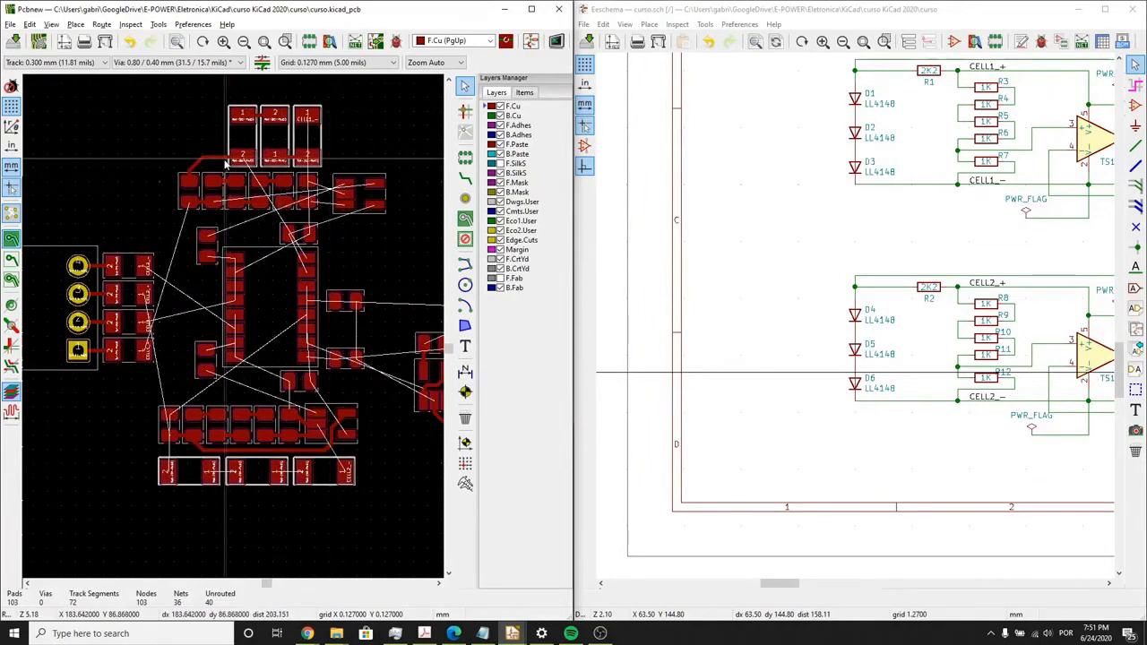
drag(254, 150, 167, 131)
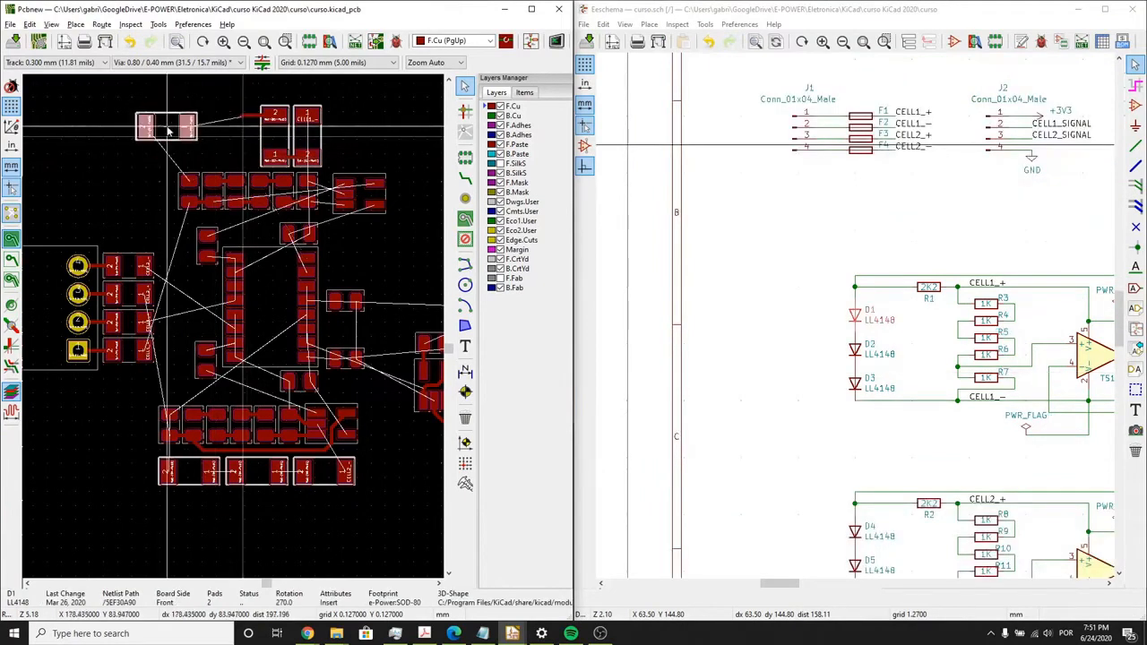
drag(303, 135, 328, 110)
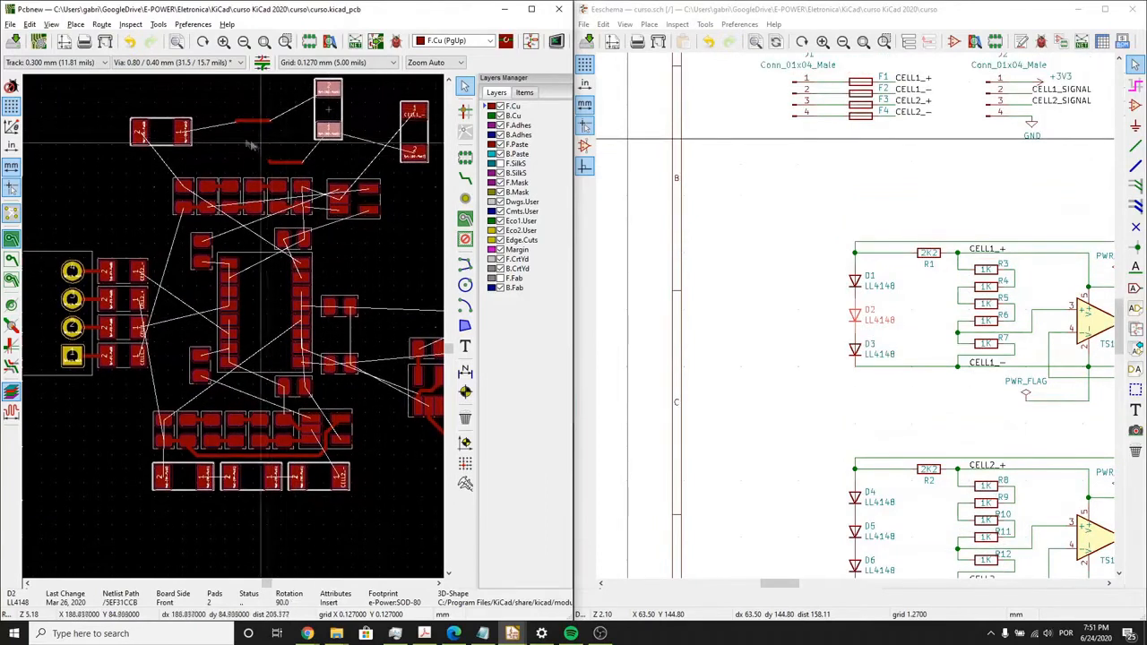
drag(223, 108, 311, 170)
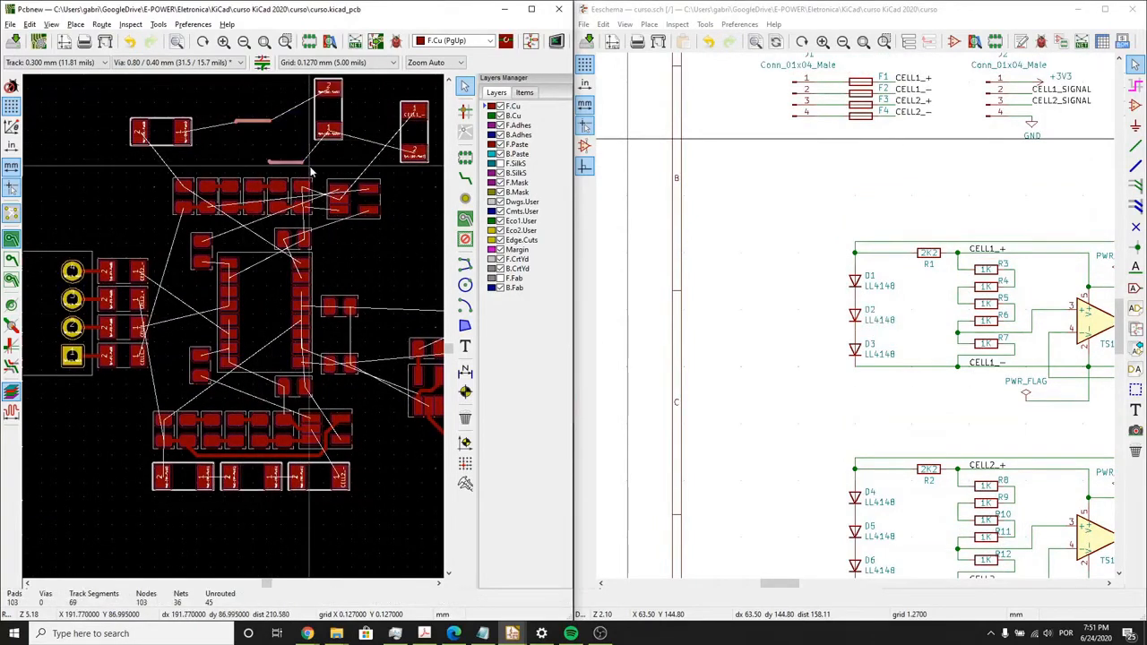
- Arrange D1, D2 and D3 horizontally in one closely spaced row directly above the CELL1 resistor row
drag(162, 139, 178, 160)
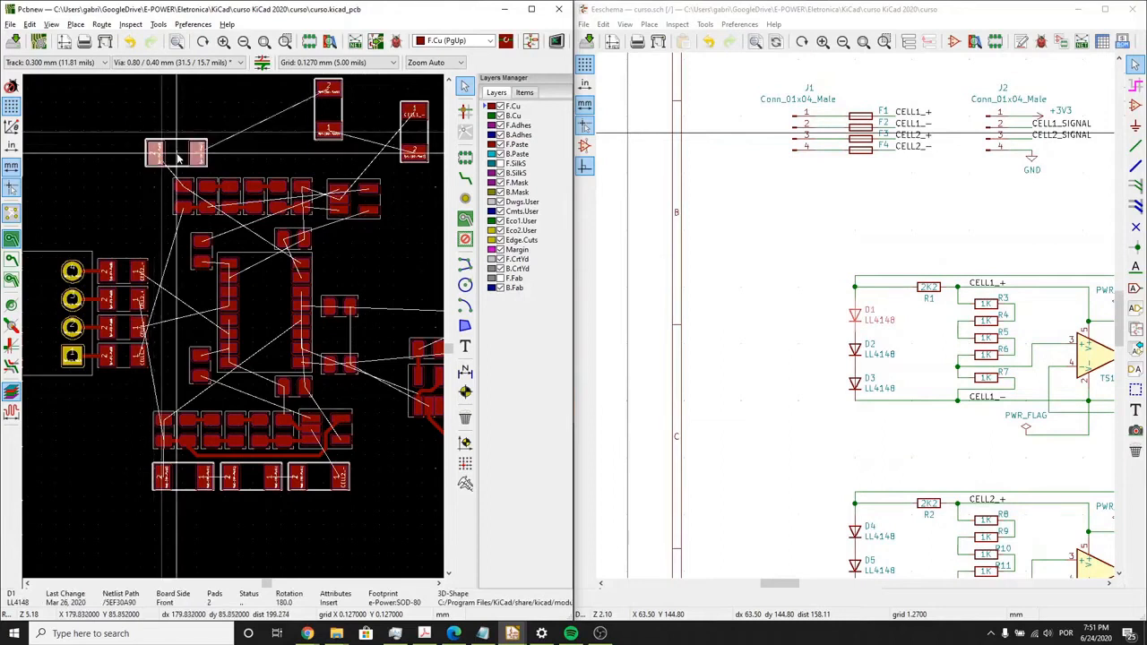
drag(328, 115, 242, 168)
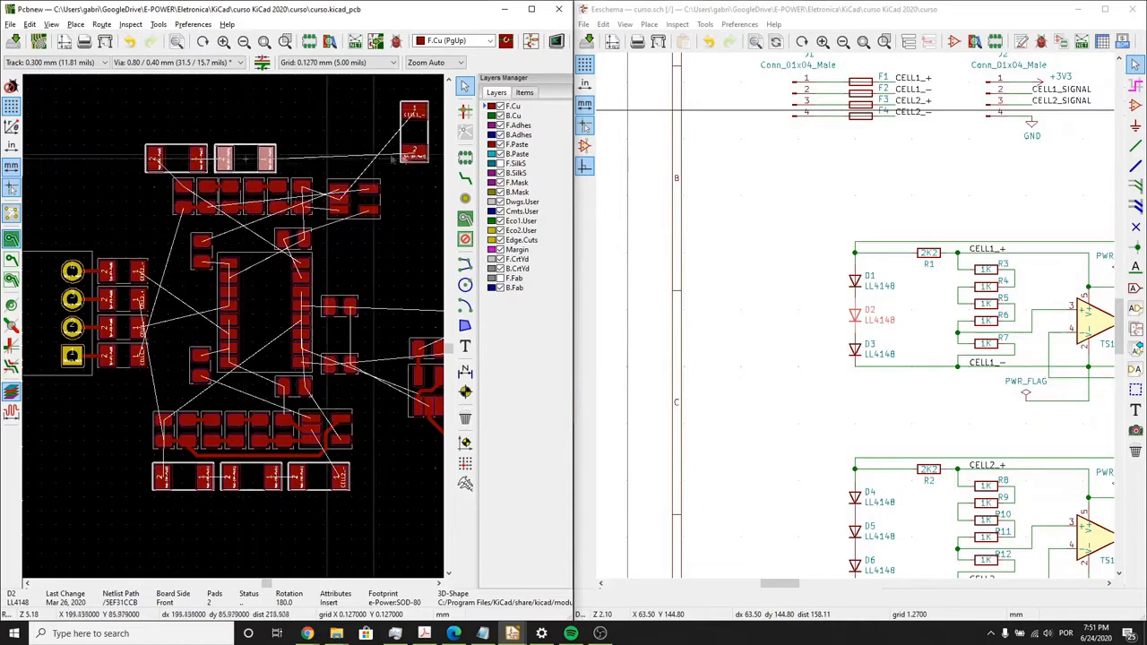
click(412, 130)
drag(365, 162, 315, 163)
key(r)
key(r)
key(r)
click(314, 163)
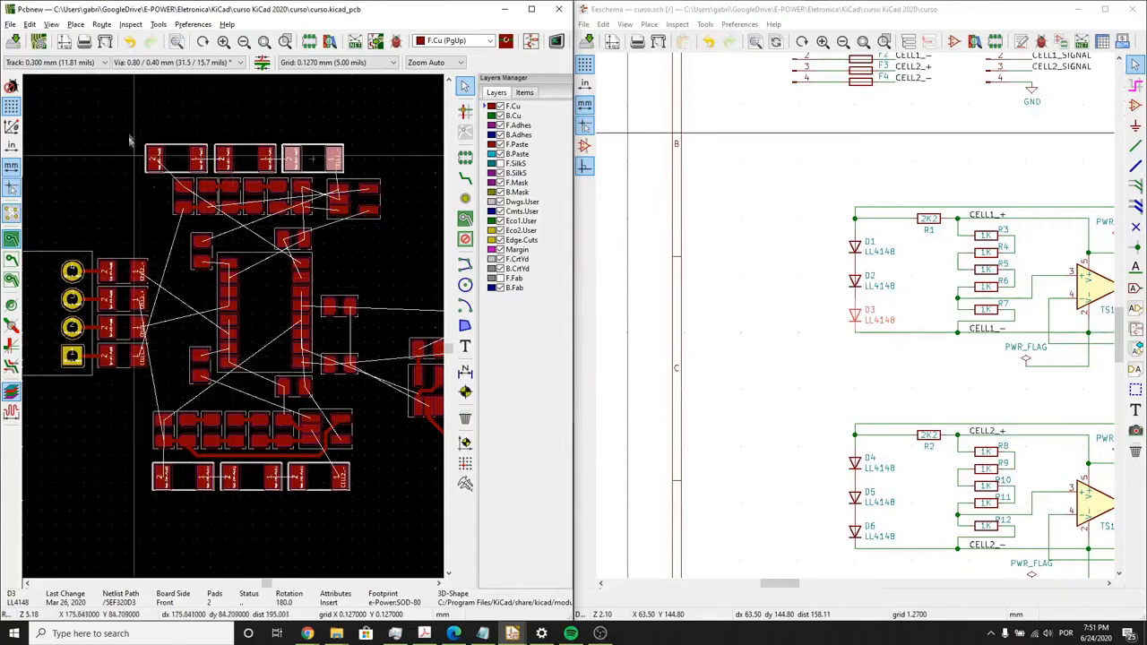
drag(122, 114, 322, 167)
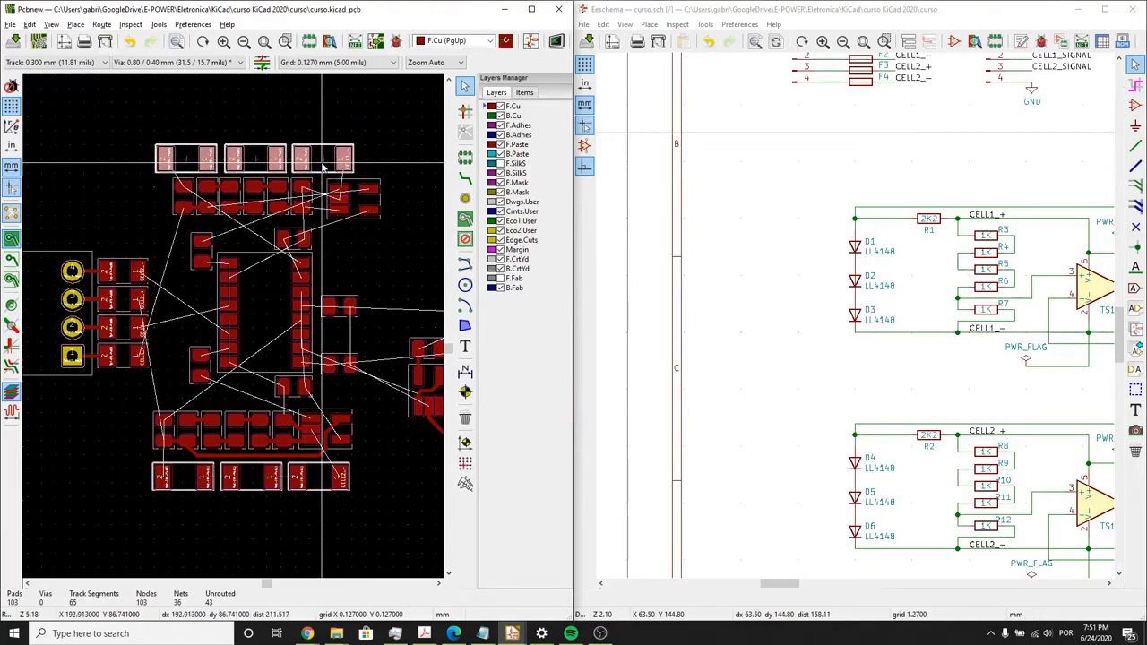
scroll(302, 171, up, 1)
scroll(233, 331, down, 3)
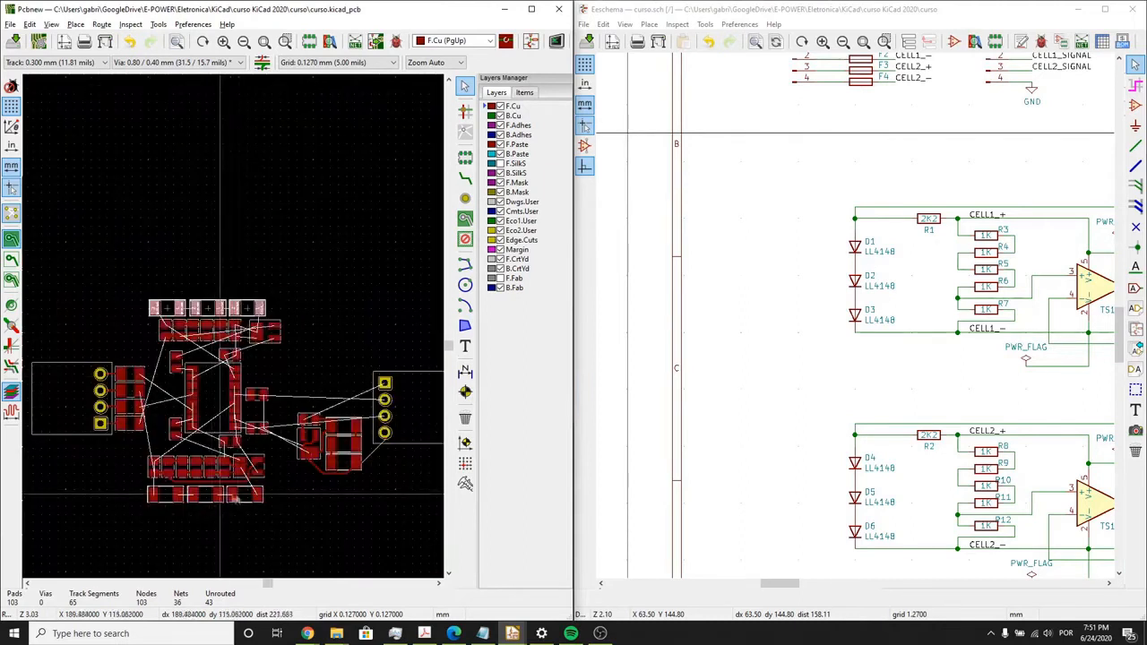
- Route the F.Cu tracks joining the facing pads of D4 and D5 and of D5 and D6
click(274, 544)
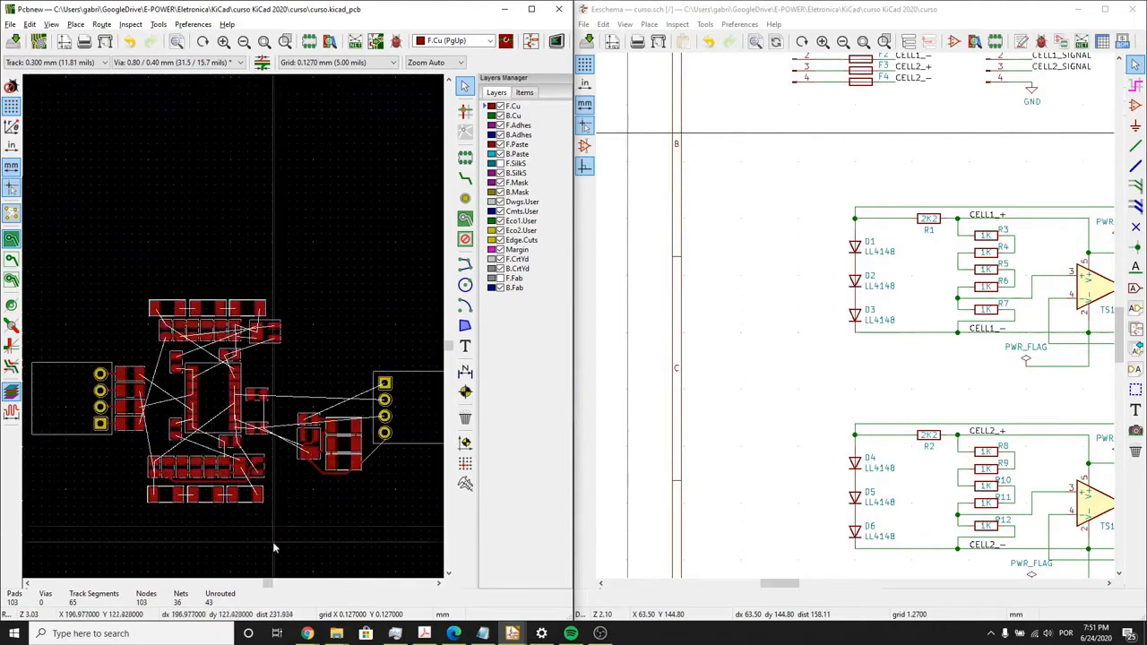
click(465, 178)
scroll(356, 297, up, 6)
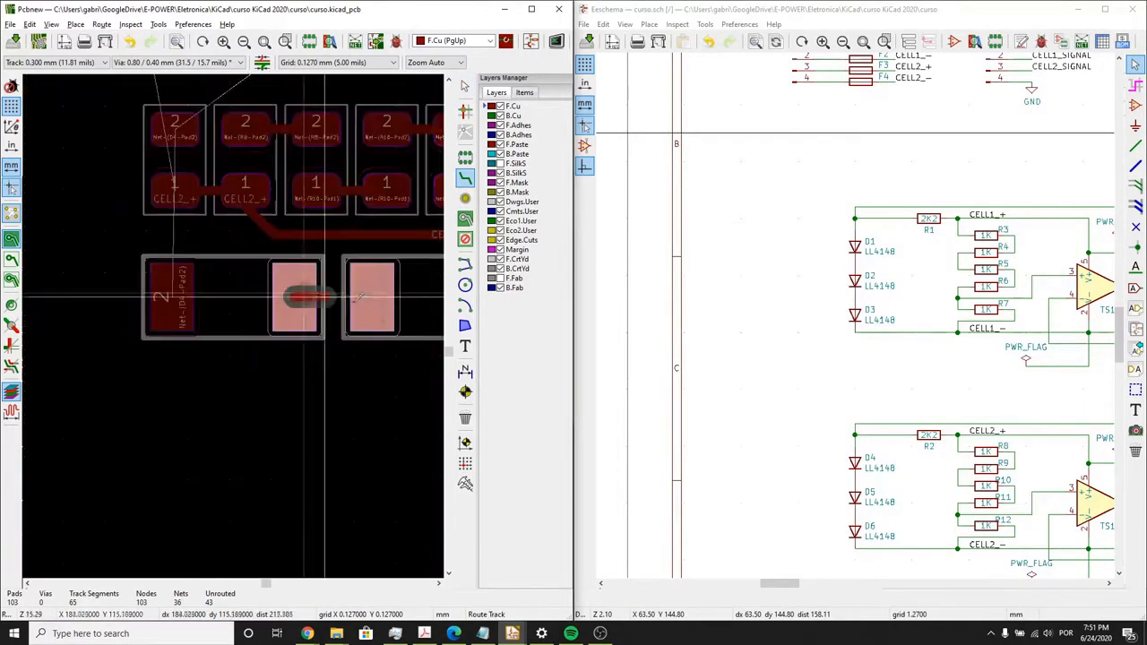
click(365, 297)
middle_drag(337, 305, 189, 315)
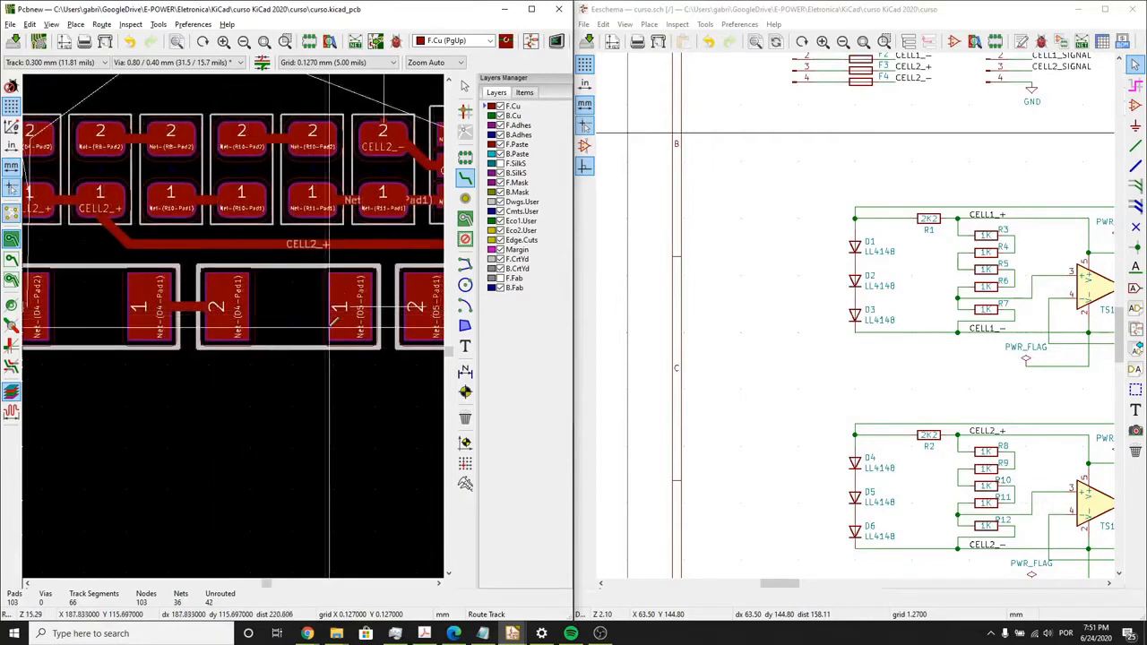
click(349, 306)
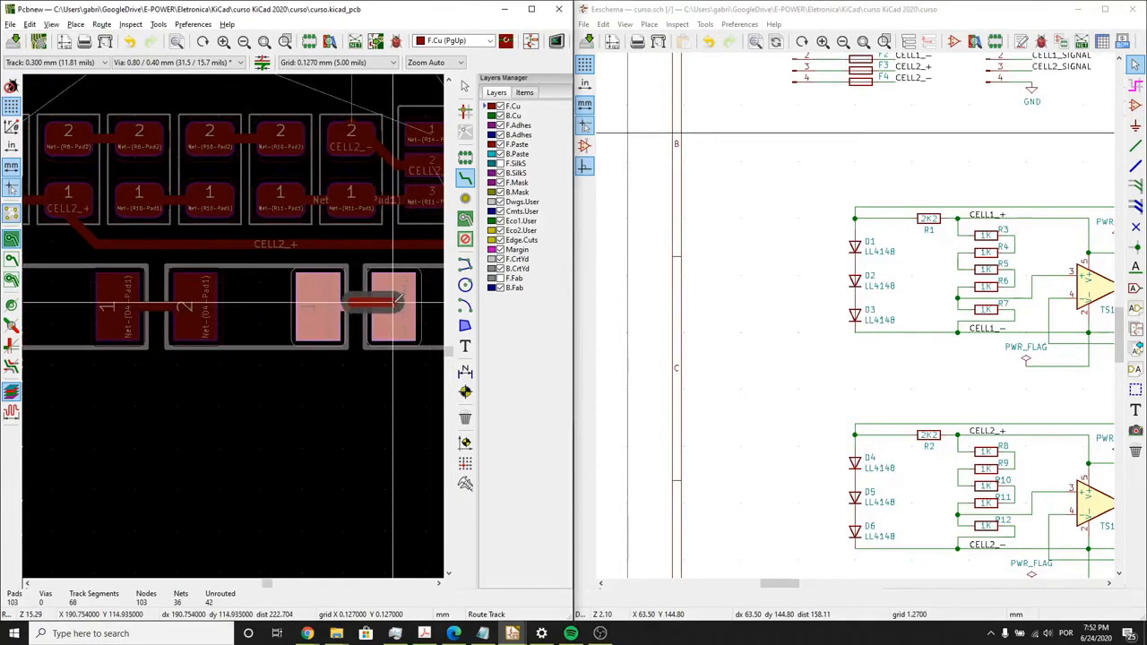
click(393, 304)
- Route the CELL2 amplifier's pad 4 to pad 1 of the two-pad part below U3, and connect that part's CELL2_- pad to the resistor row
scroll(264, 331, down, 3)
scroll(264, 332, up, 2)
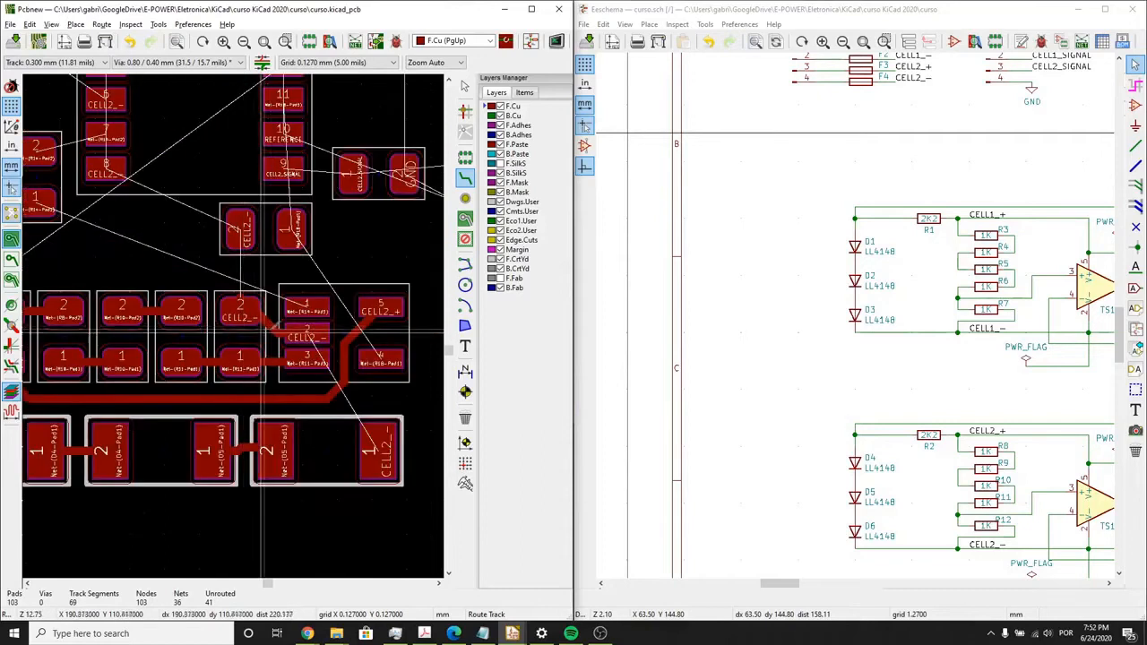
middle_drag(340, 389, 291, 419)
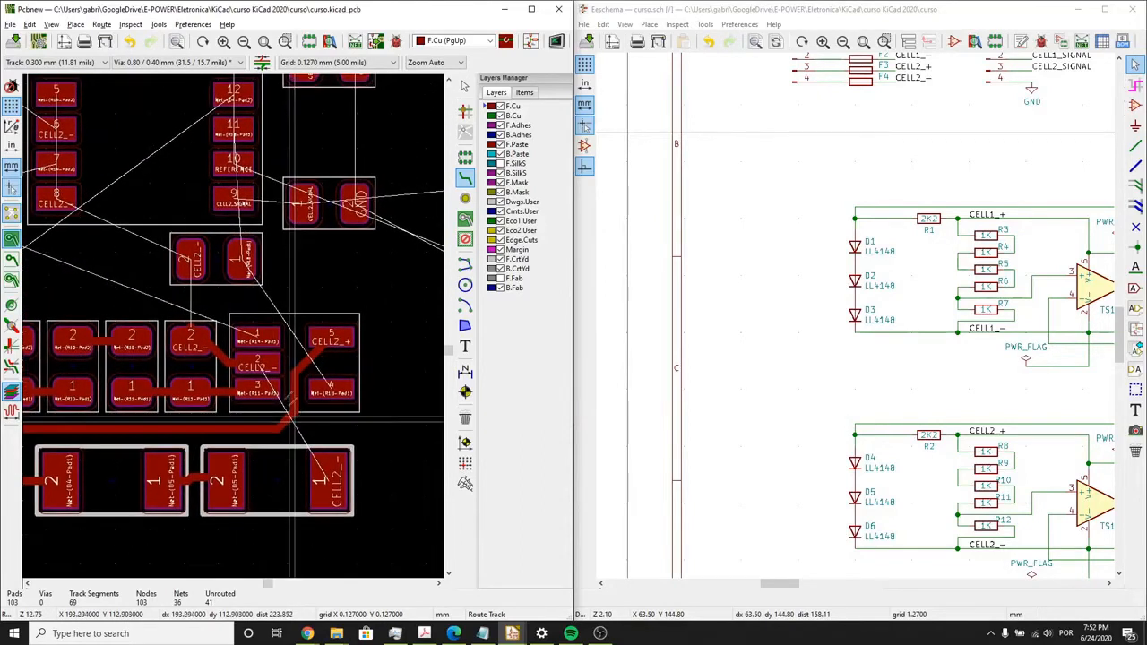
click(331, 389)
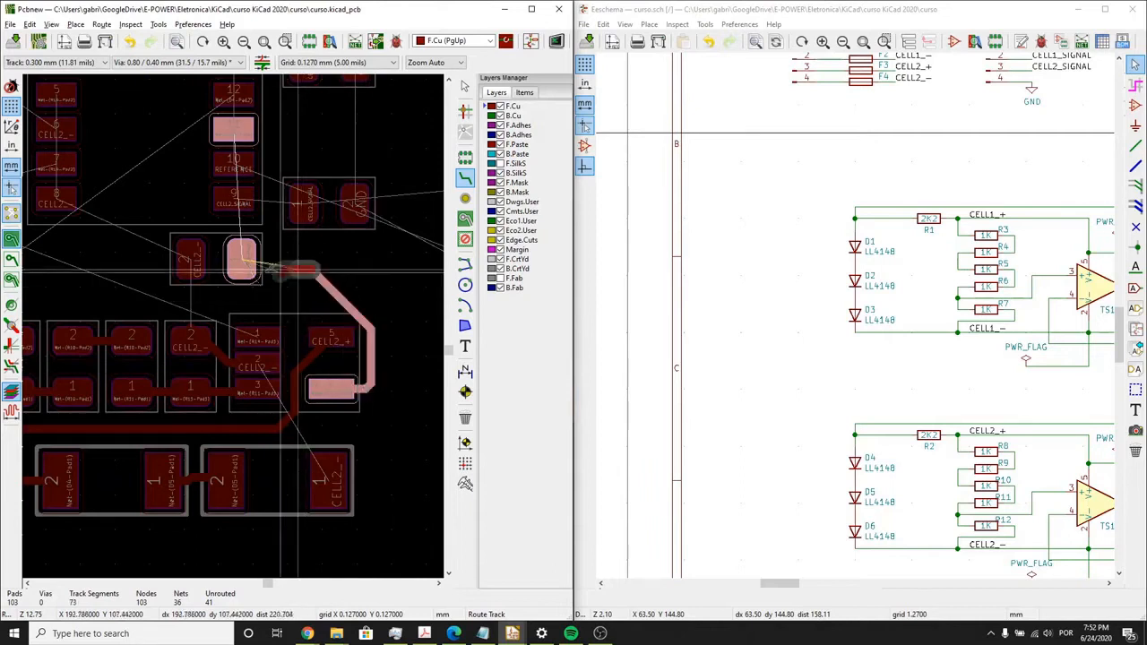
click(241, 260)
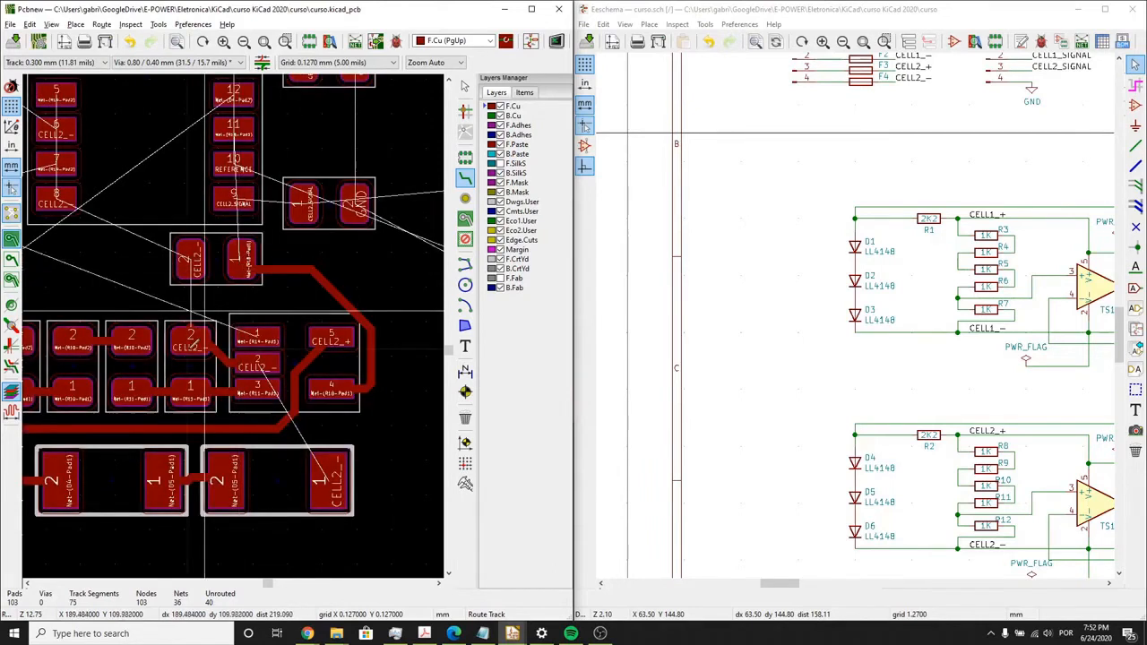
click(190, 260)
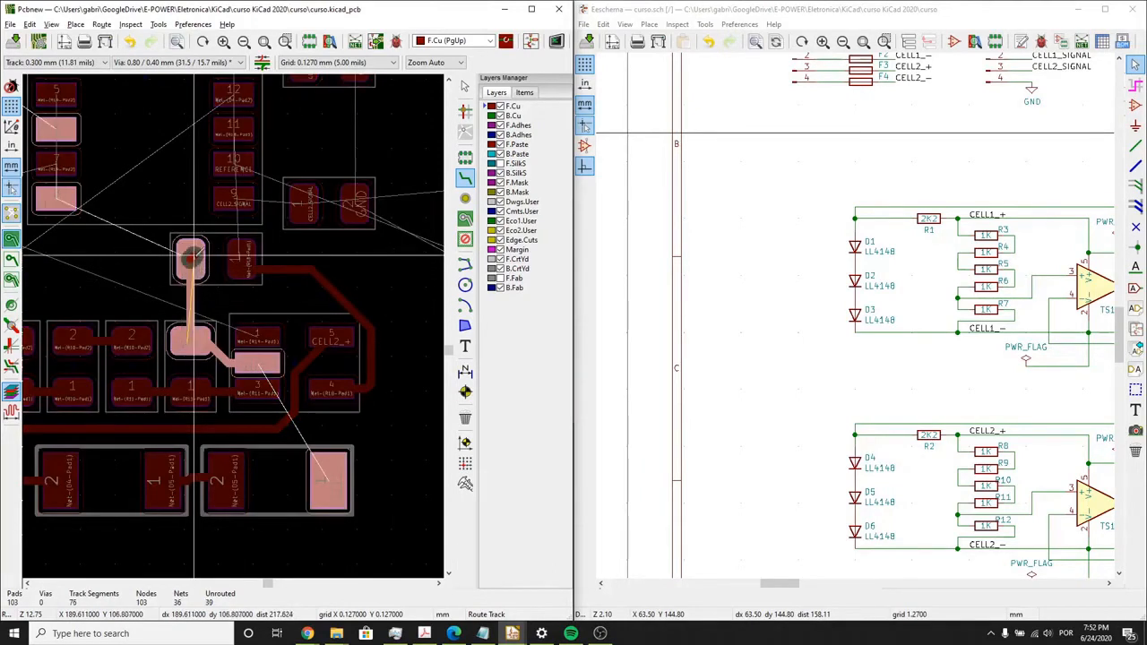
click(260, 363)
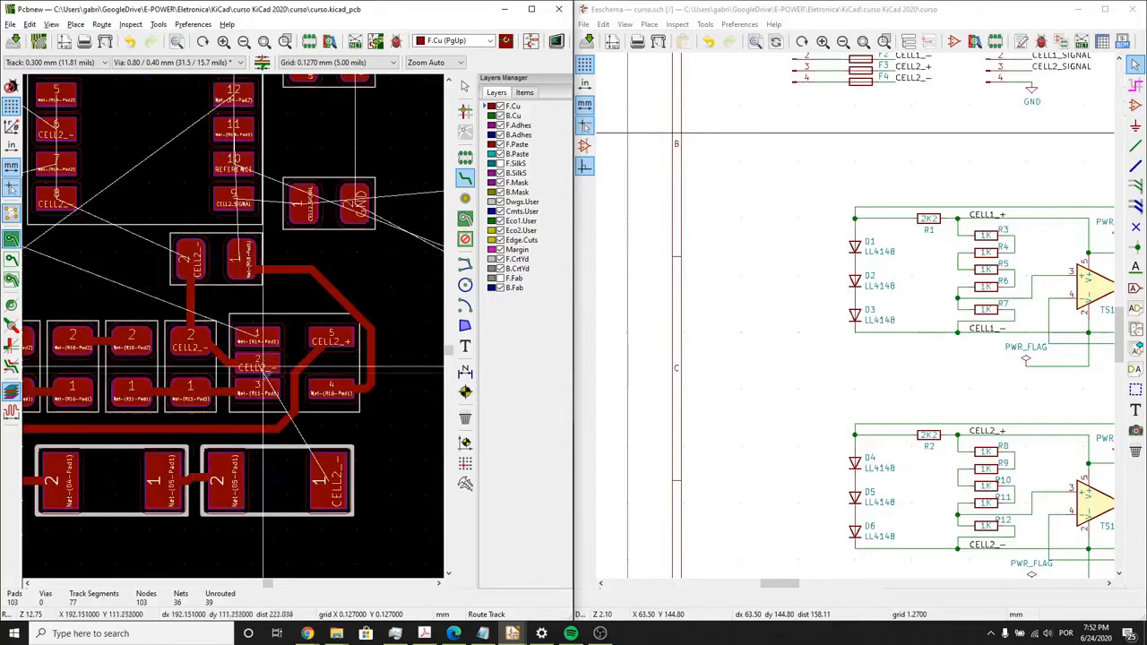
- Route a track from the CELL2 amplifier's pad 1, between the pads of the part below U3, to pad 1 of R14
scroll(260, 366, down, 1)
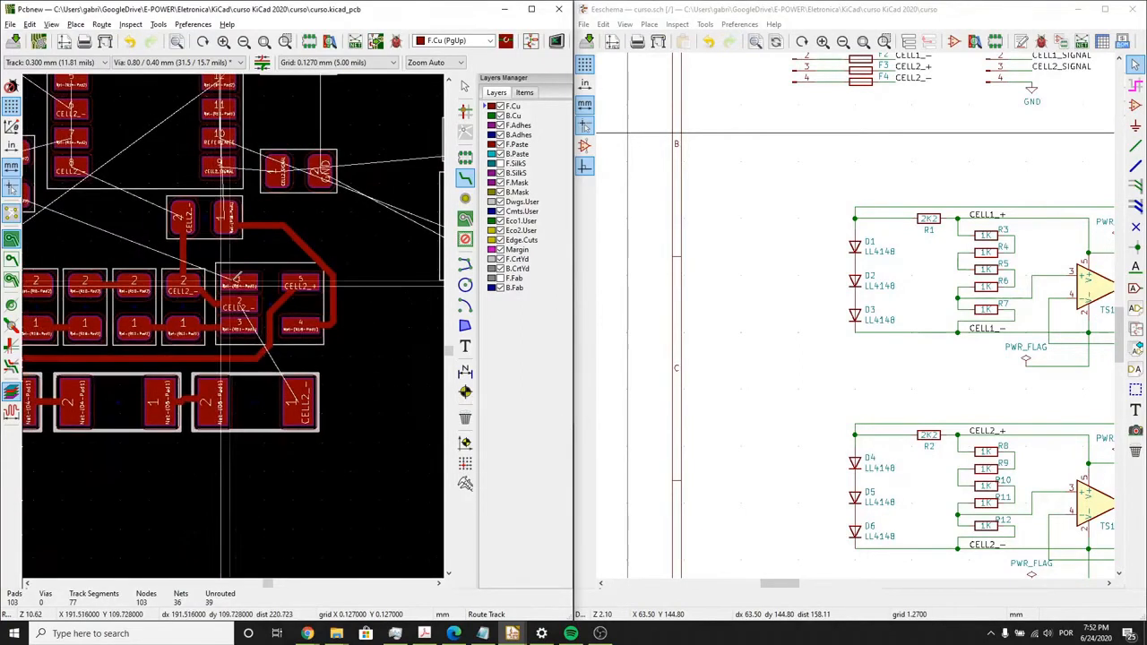
click(232, 282)
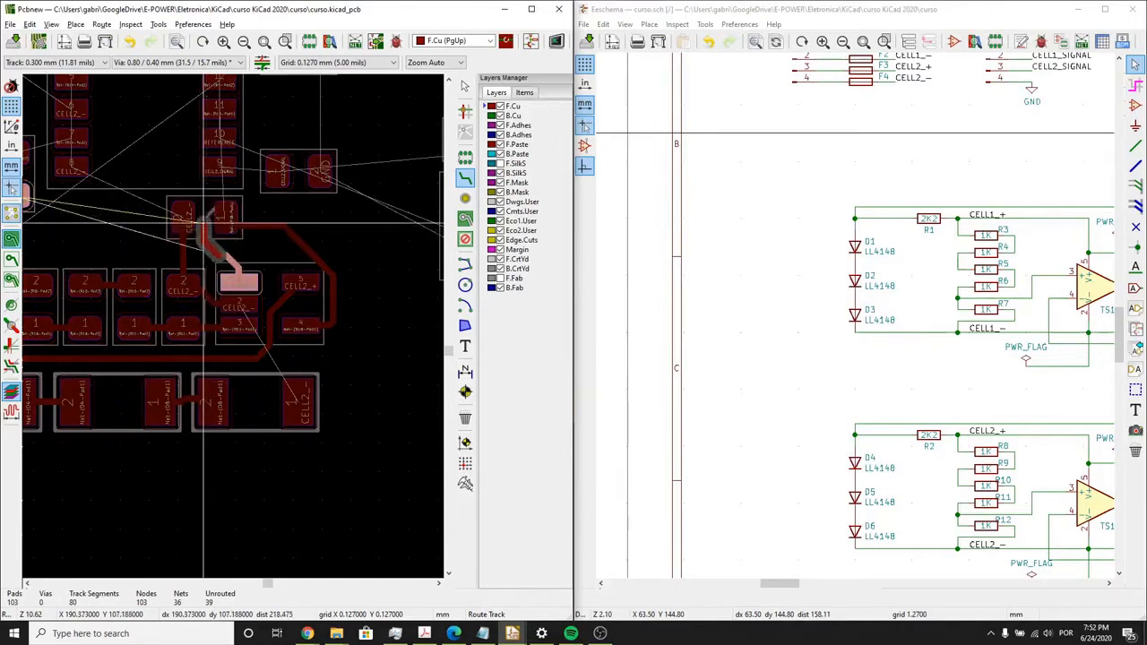
click(203, 222)
click(201, 188)
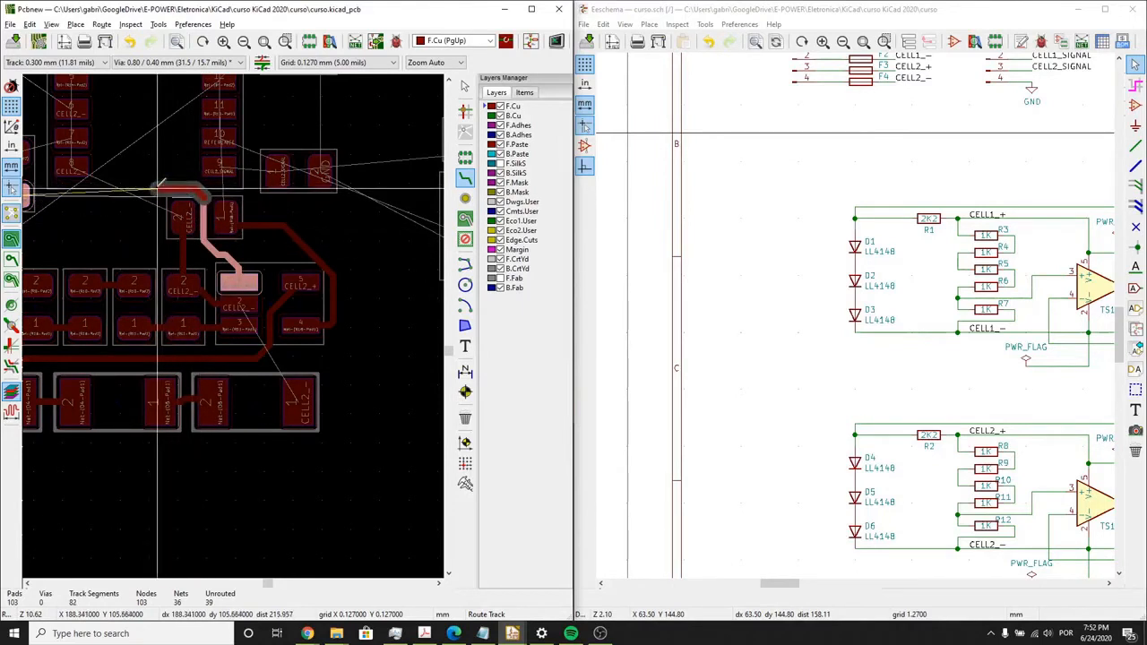
click(158, 188)
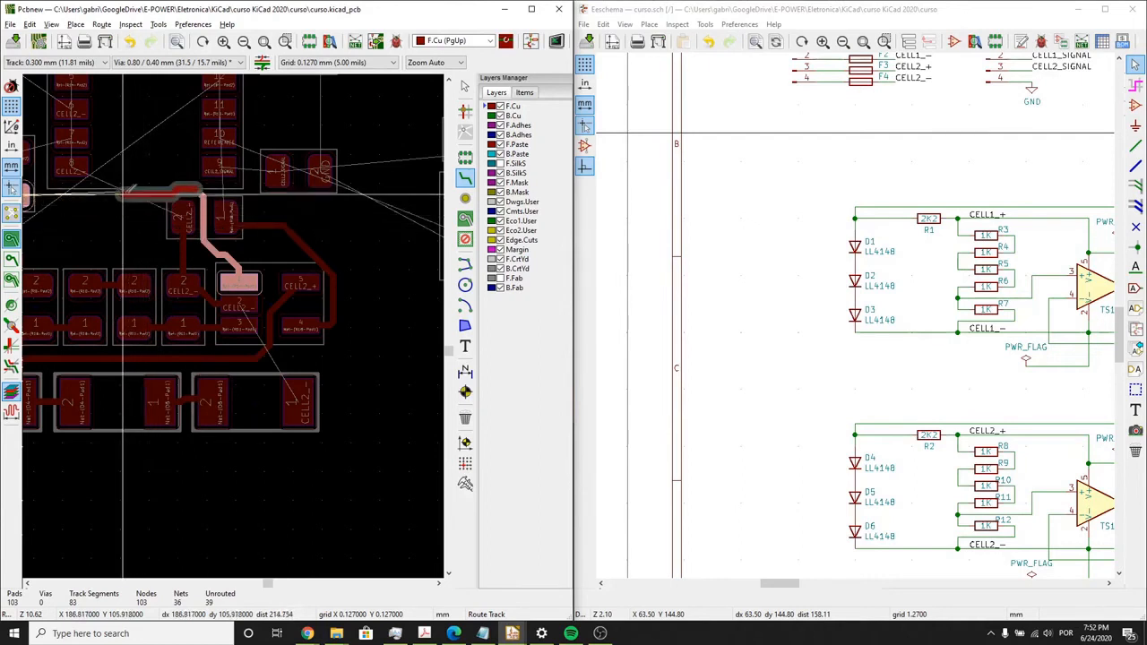
click(141, 189)
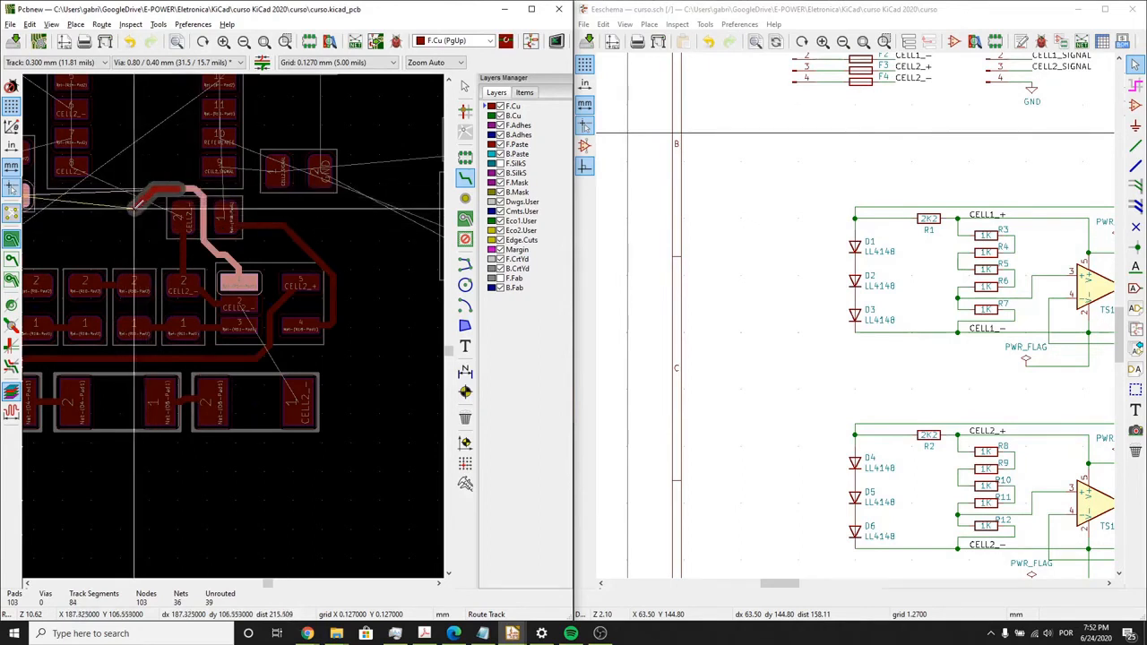
click(126, 218)
middle_drag(93, 216, 164, 236)
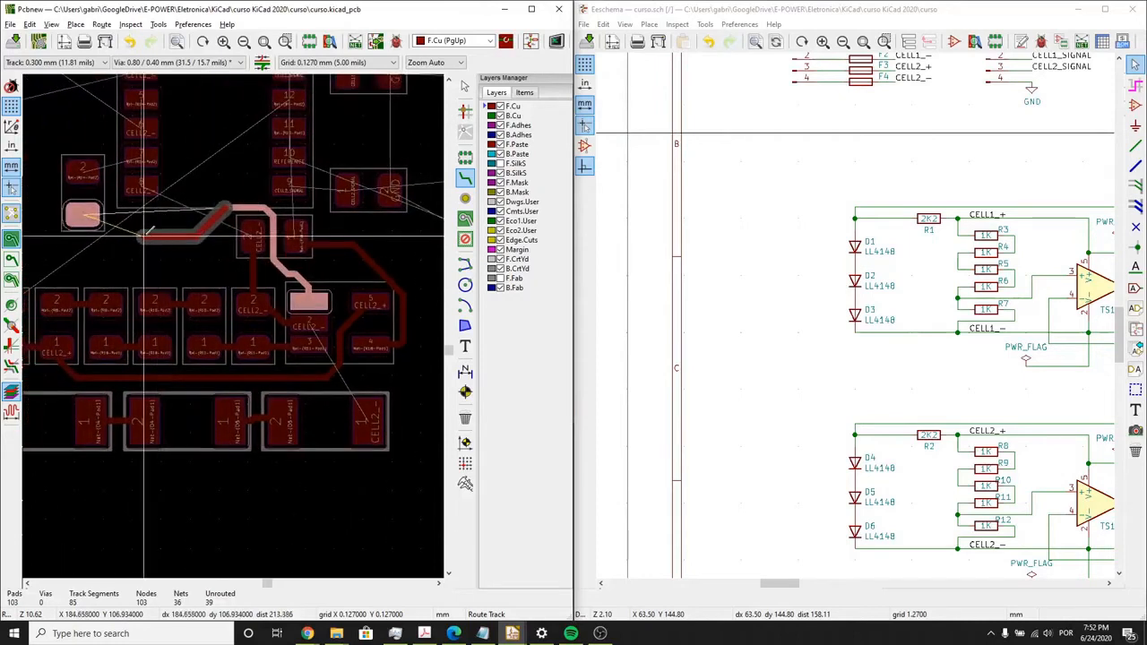
click(83, 215)
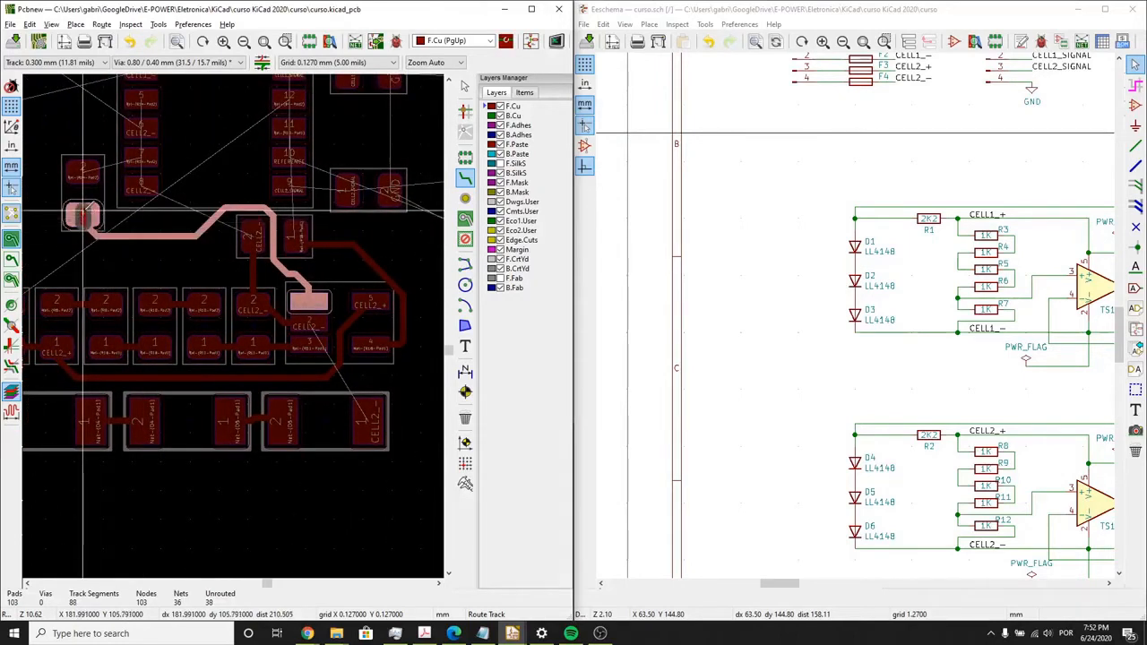
key(Escape)
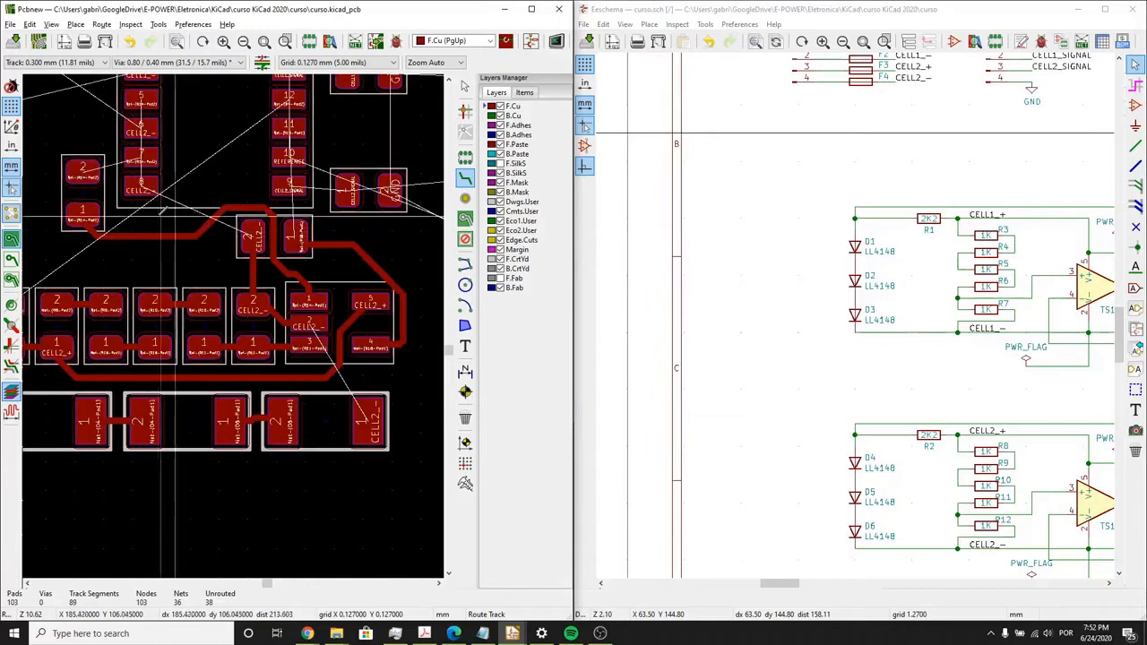
- Route R14 pad 2 to U3 pad 7, and link U3's CELL2_- pads 8 and 6 with a track around pad 7
scroll(89, 172, up, 1)
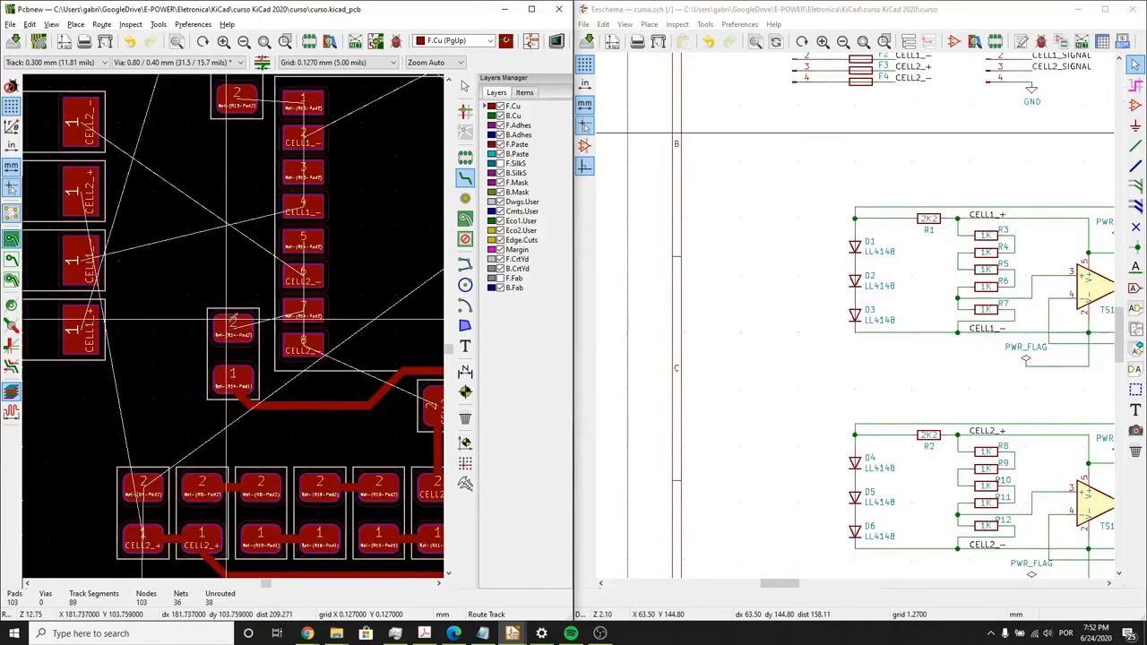
click(235, 326)
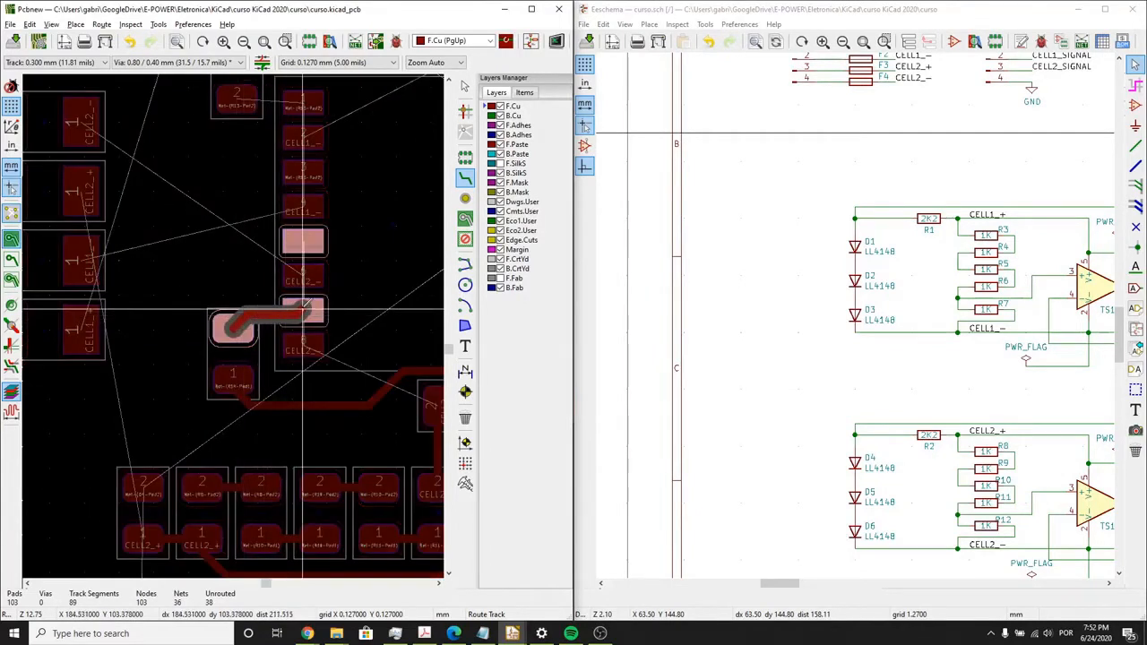
key(Escape)
click(302, 345)
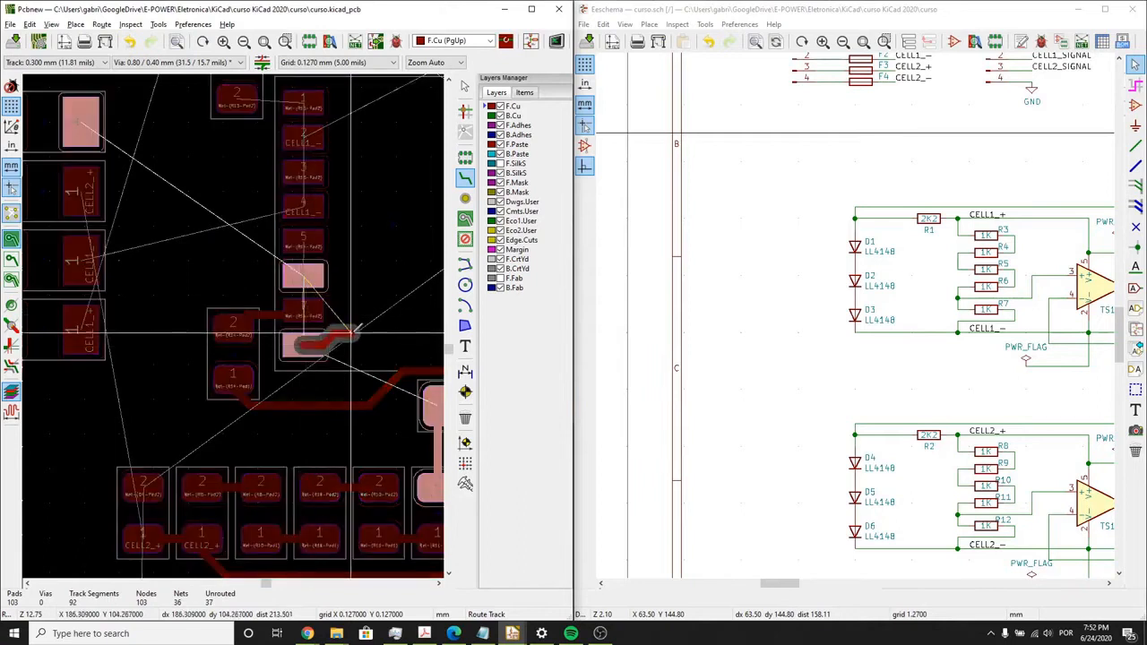
click(327, 277)
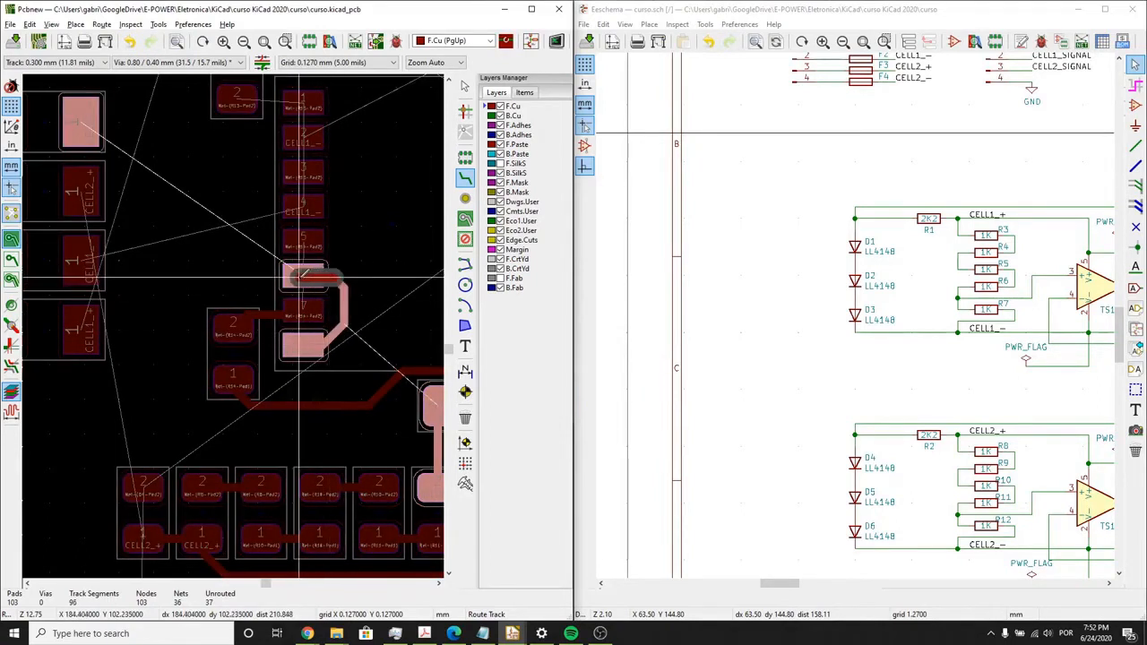
click(298, 276)
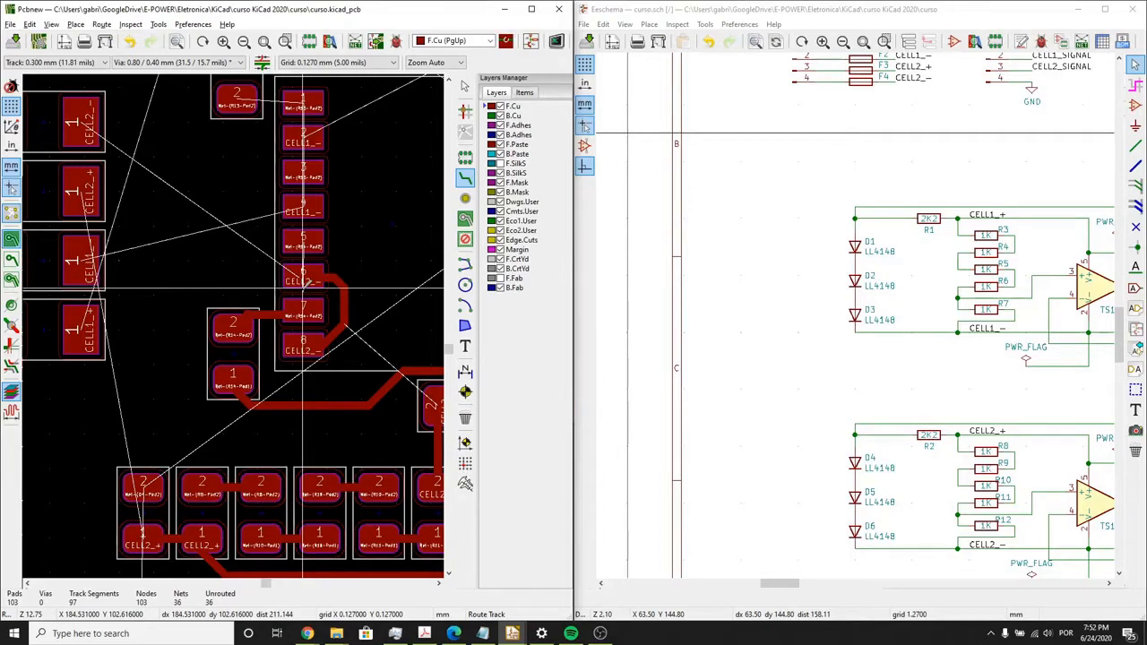
- Route D4 pad 2 around the outer end of the CELL2 resistor row to pad 2 of R2
scroll(267, 290, down, 1)
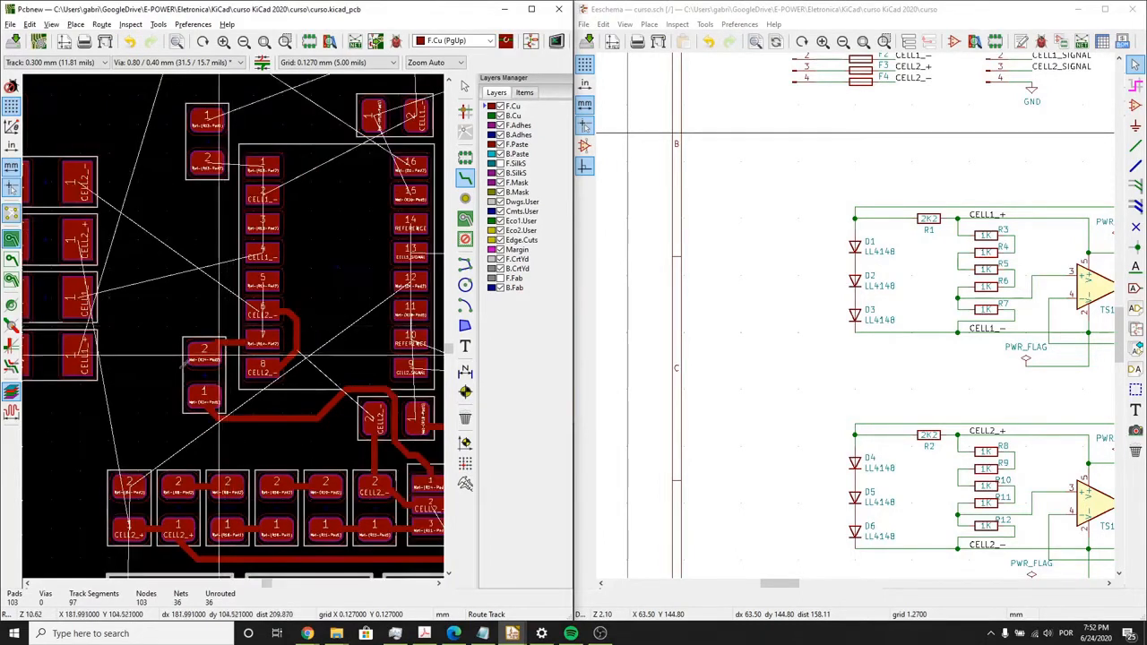
middle_drag(165, 394, 232, 369)
middle_drag(141, 493, 137, 395)
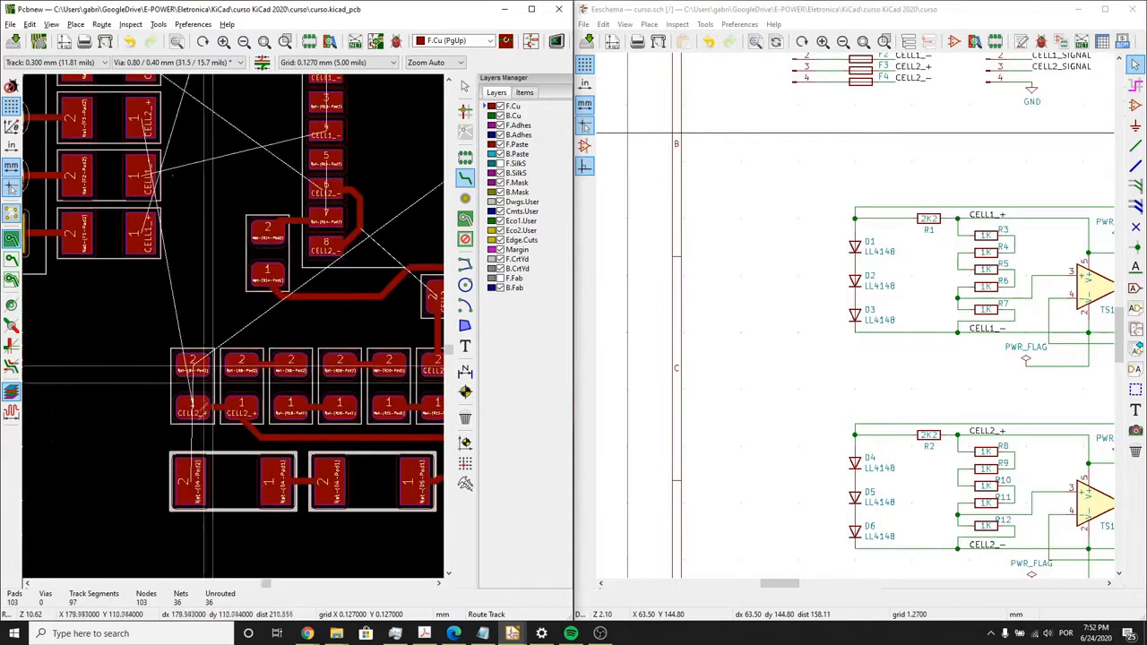
click(192, 476)
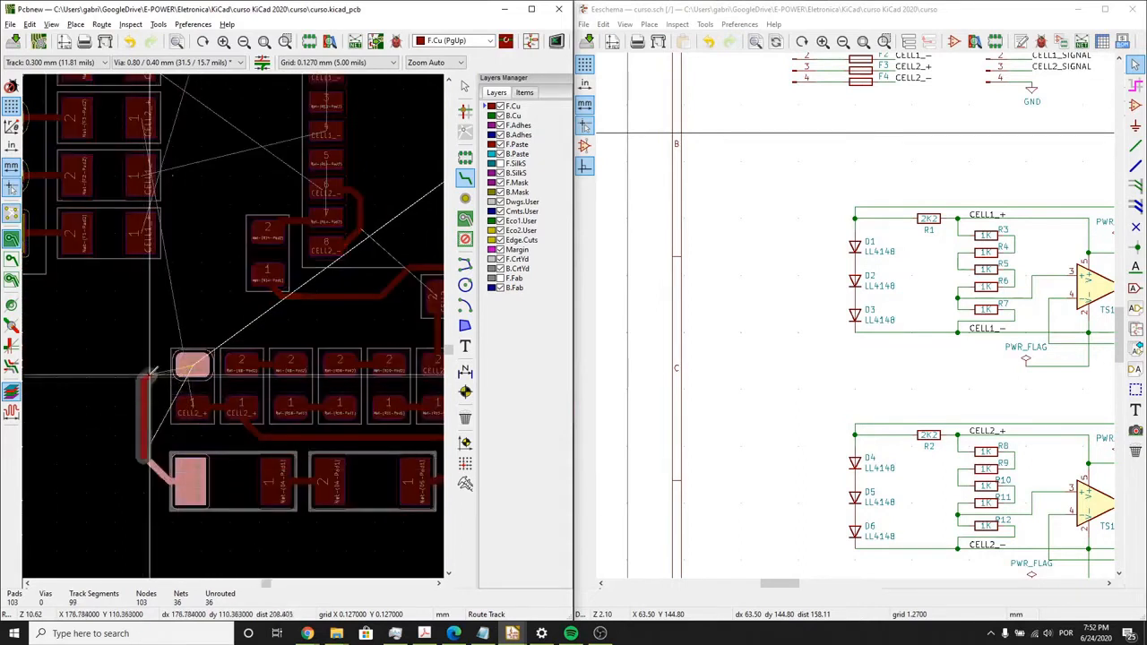
click(198, 364)
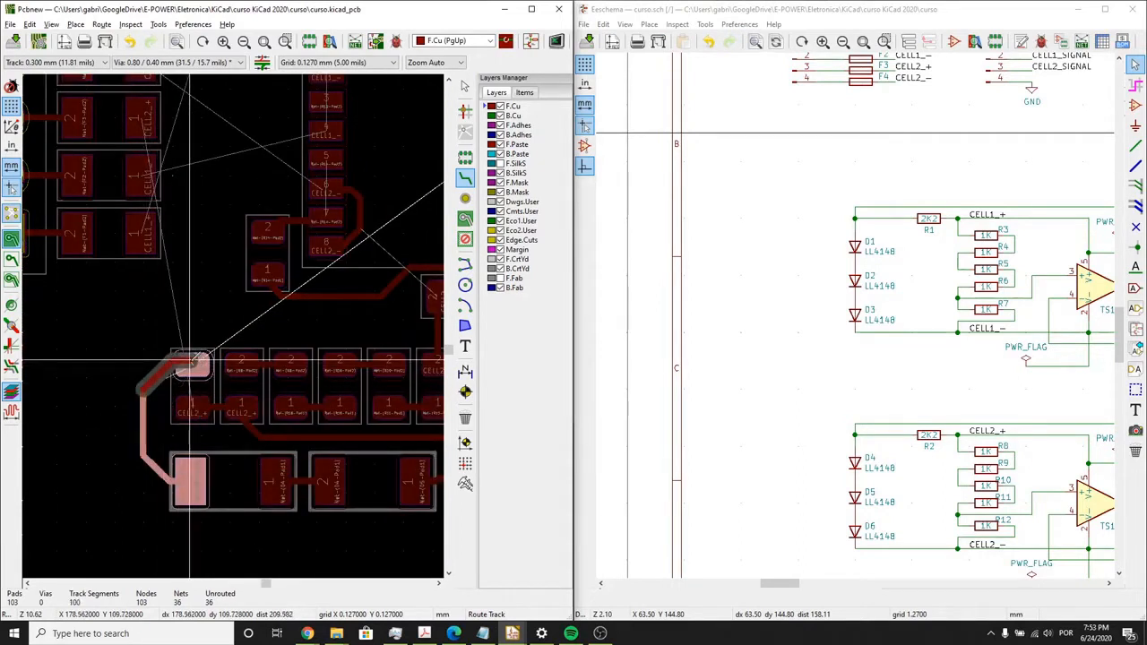
click(194, 364)
- Route a track from pad 2 of R1 in the CELL1 resistor row to pad 2 of D1
scroll(253, 332, down, 4)
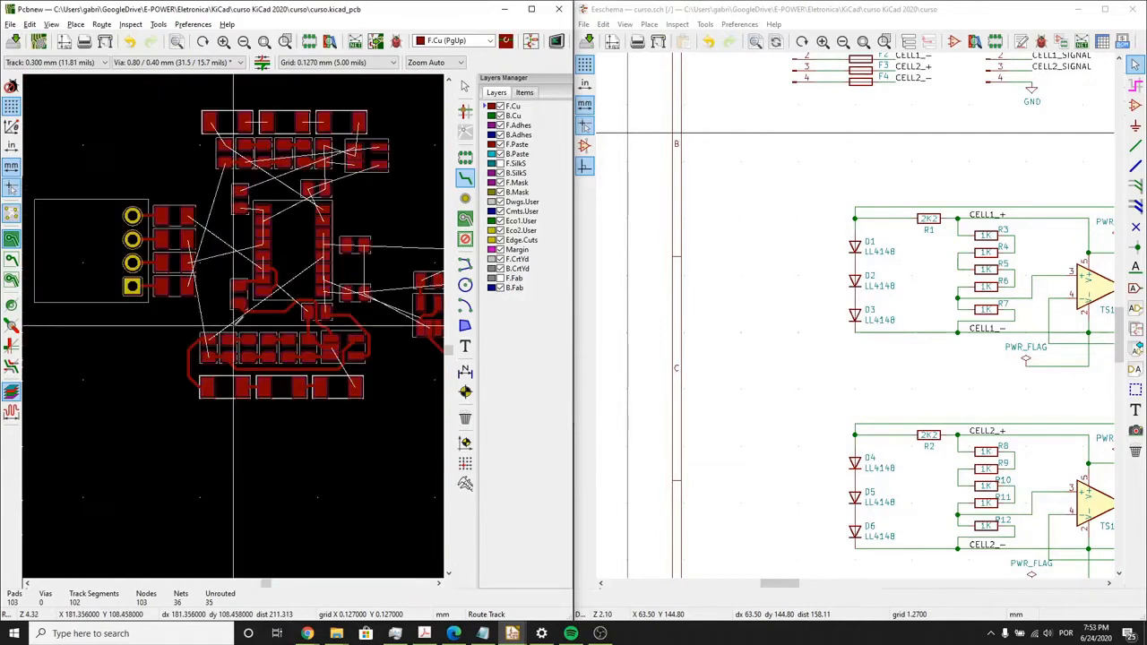
scroll(233, 327, up, 2)
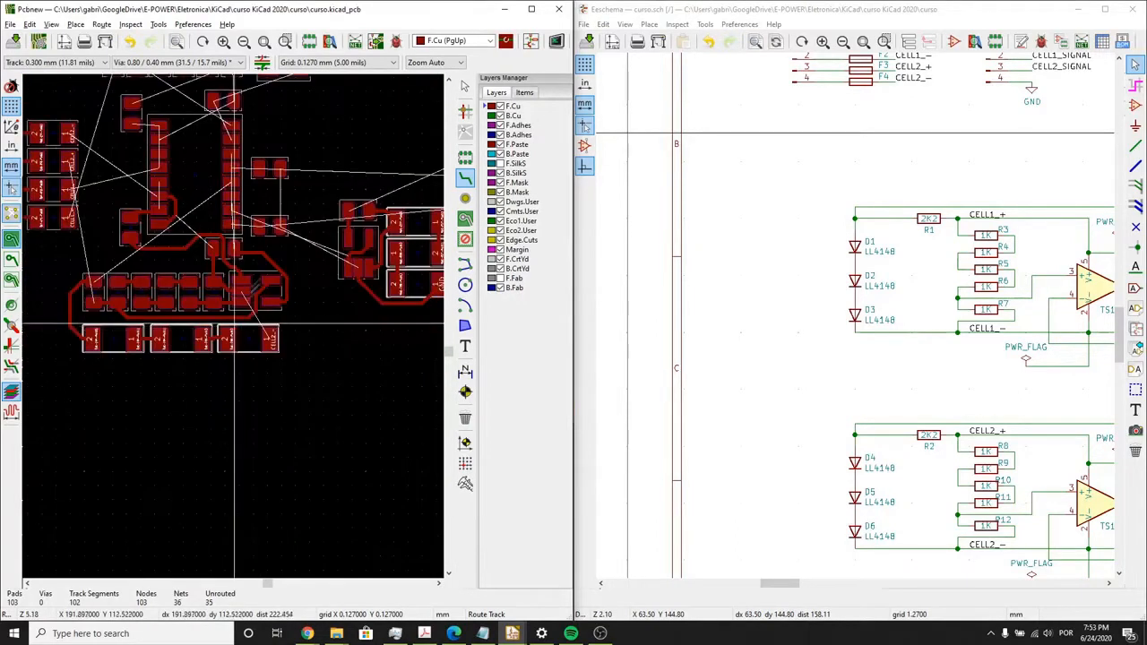
middle_drag(255, 315, 257, 475)
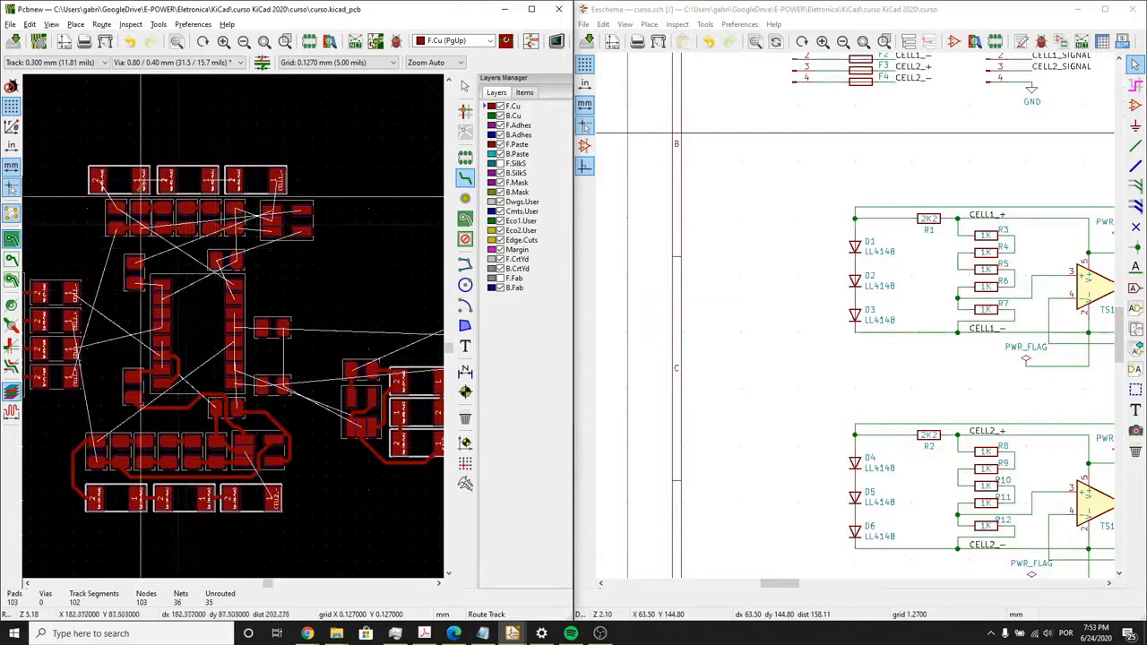
scroll(141, 197, up, 4)
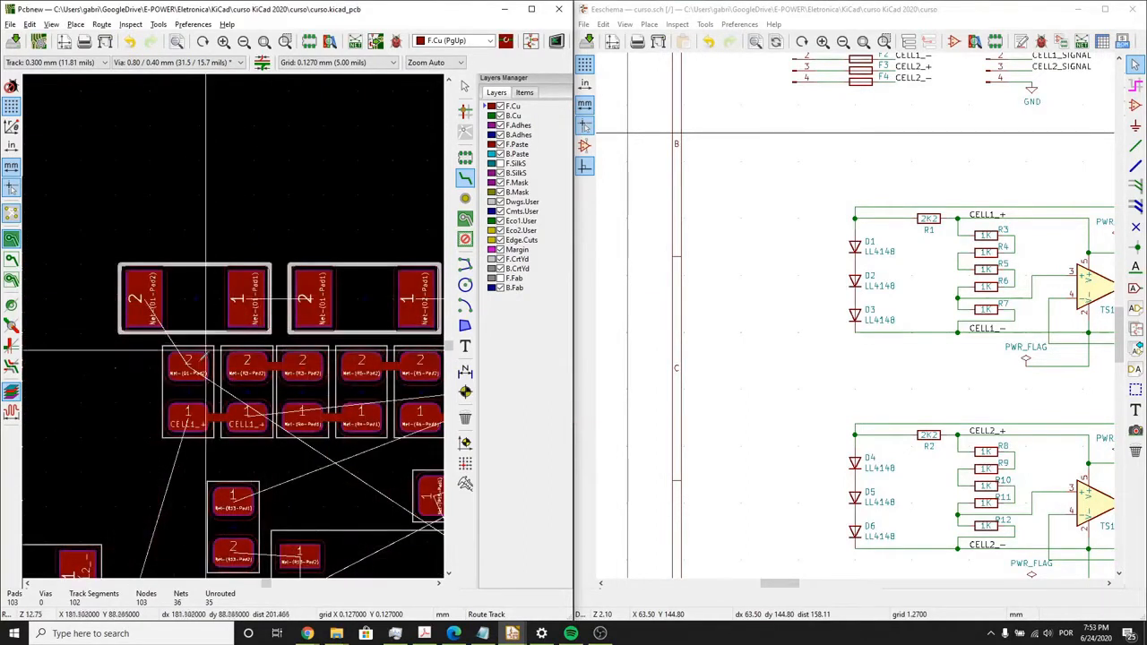
click(185, 366)
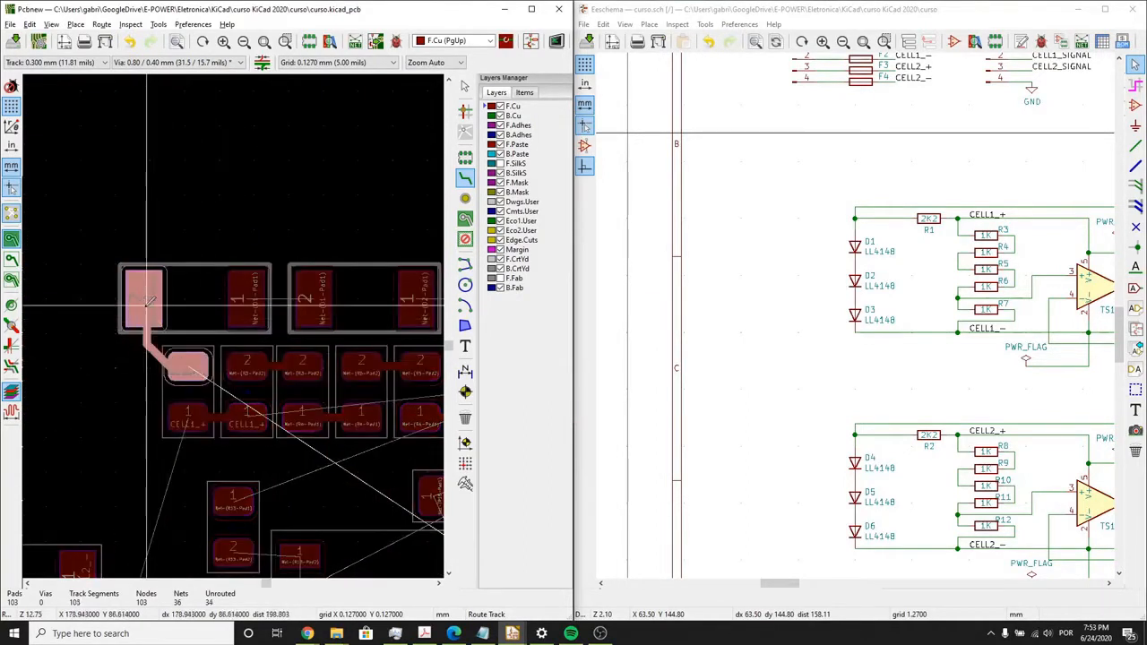
click(147, 305)
- Route the tracks joining the facing pads of D1 and D2 and of D2 and D3
click(246, 300)
click(314, 297)
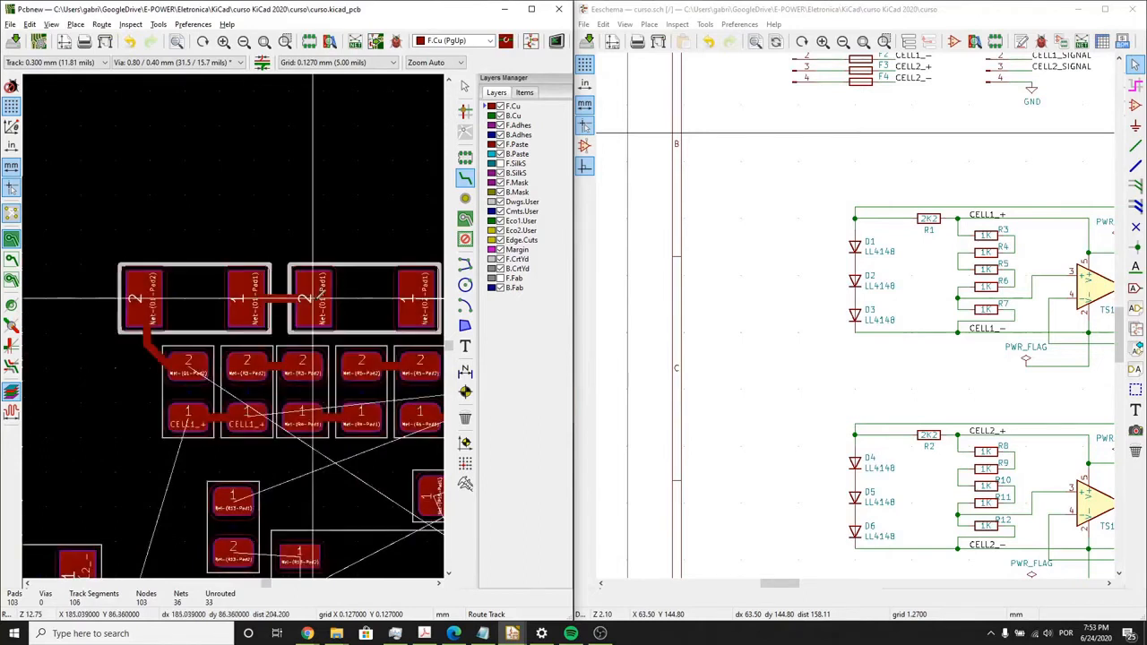
middle_drag(327, 302, 175, 336)
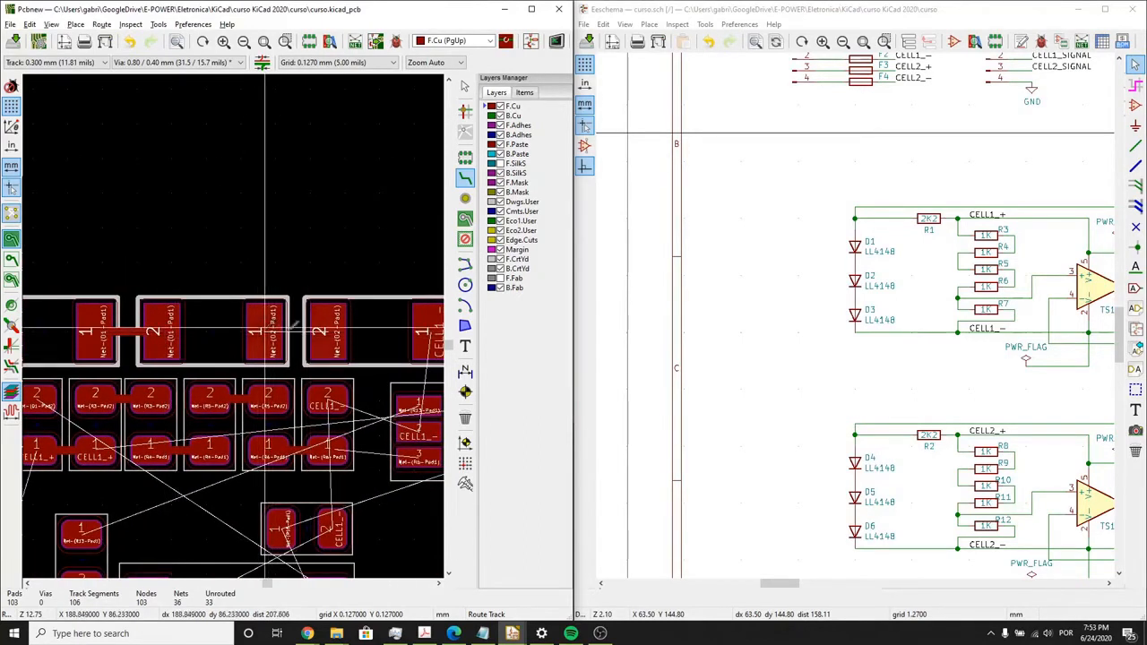
click(293, 328)
click(339, 330)
middle_drag(351, 331, 253, 296)
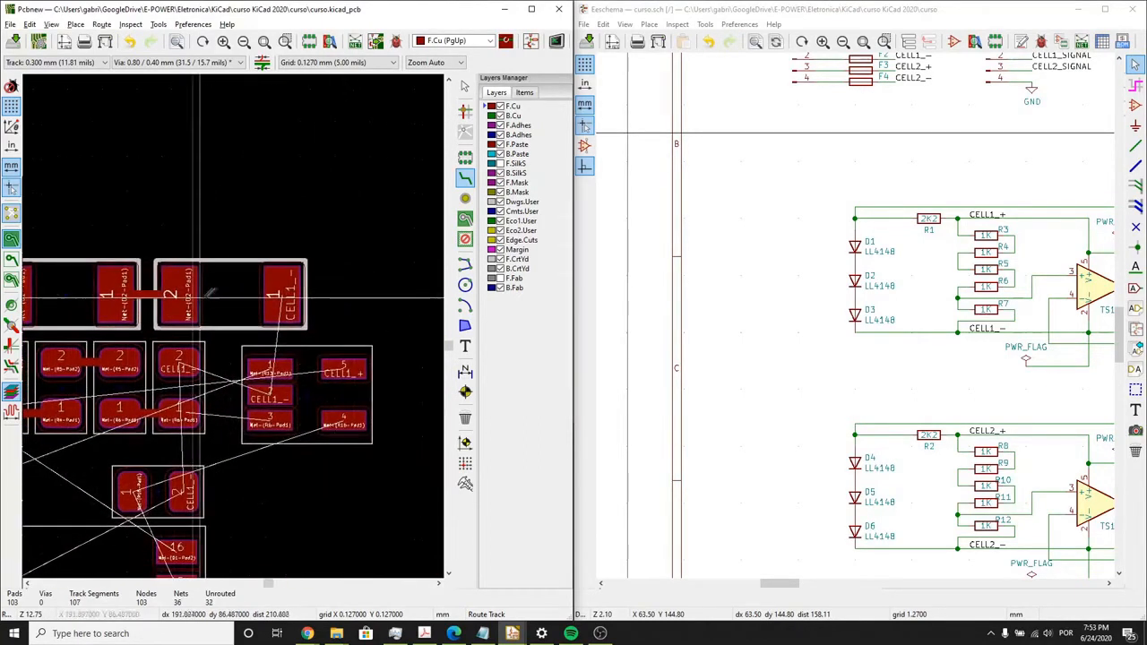
- Route a CELL1_- track from pad 1 of D3 around pad 1 of the CELL1 amplifier to its pad 2
click(275, 302)
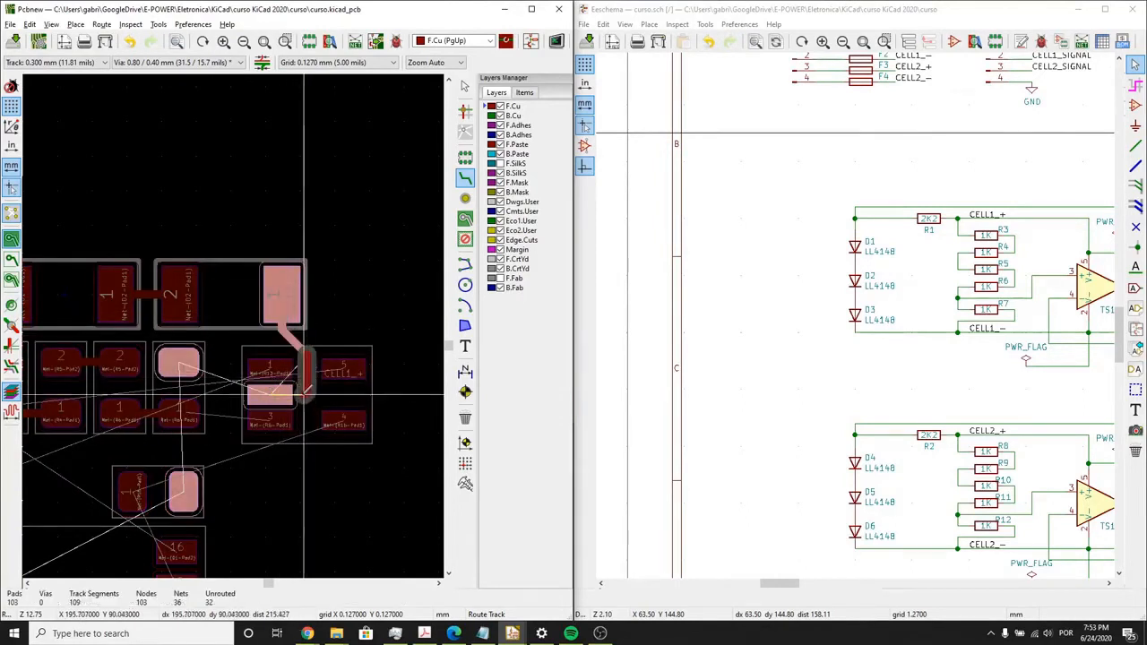
click(272, 392)
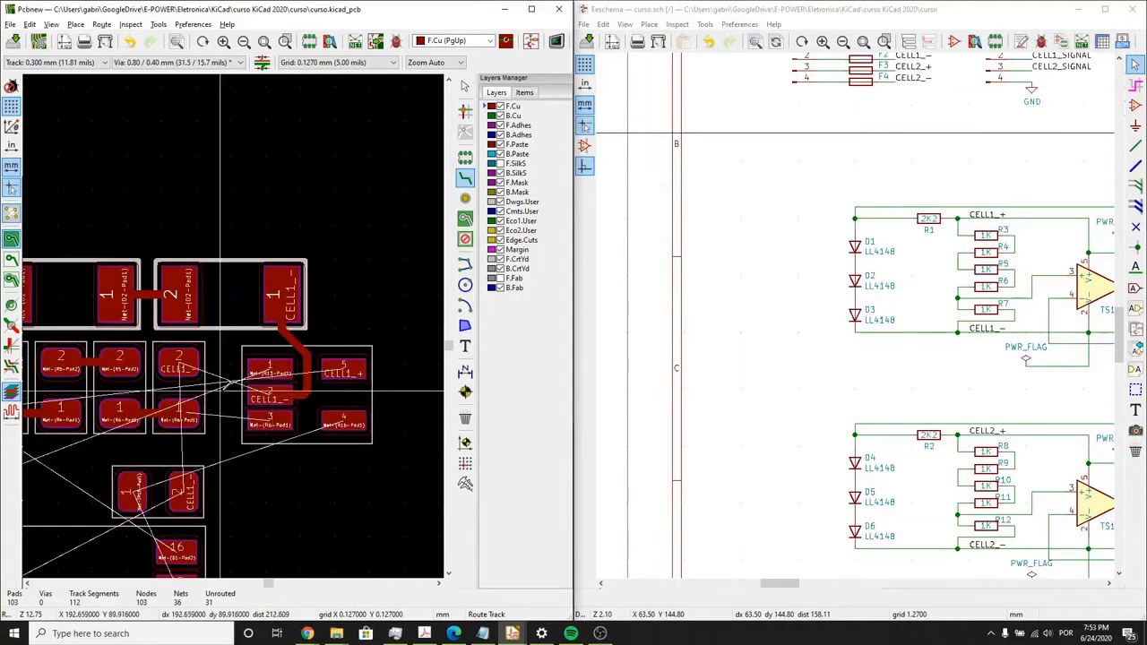
- Route pad 3 of the CELL1 amplifier to pad 1 of R7, and pad 2 of R7 to pad 1 of D3
scroll(268, 394, up, 1)
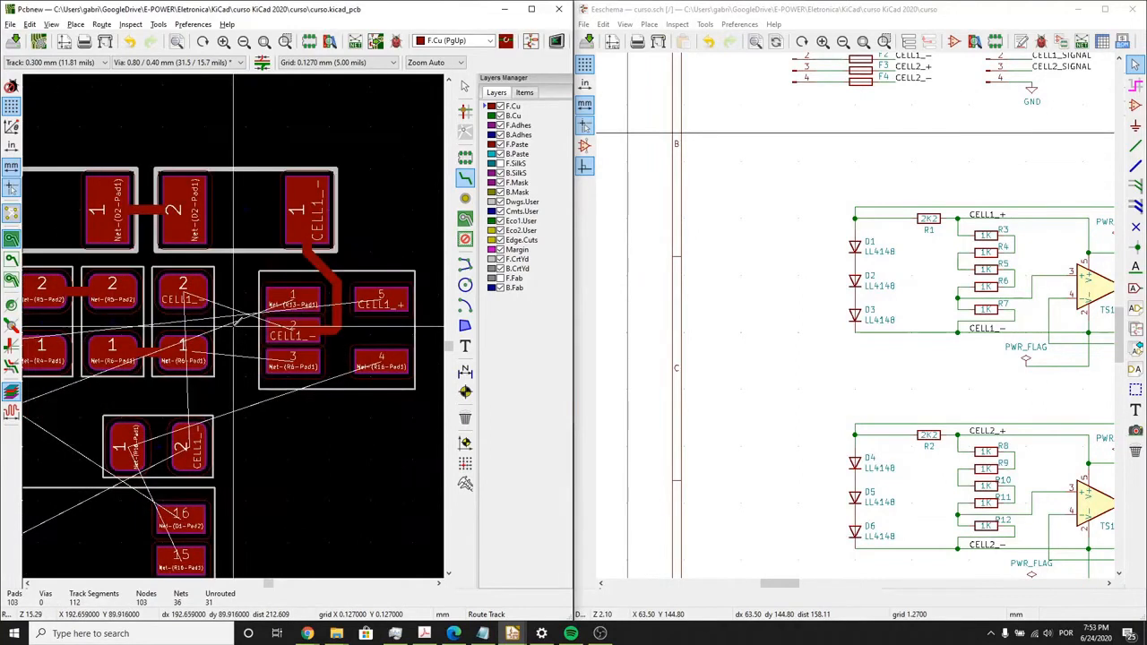
click(295, 362)
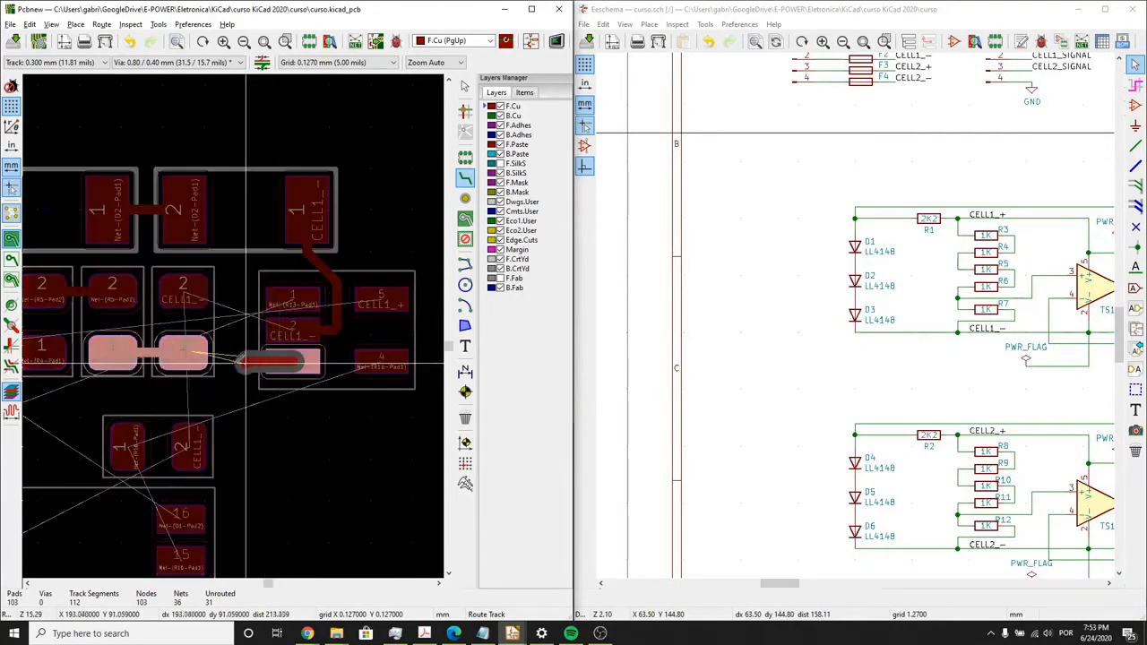
click(192, 359)
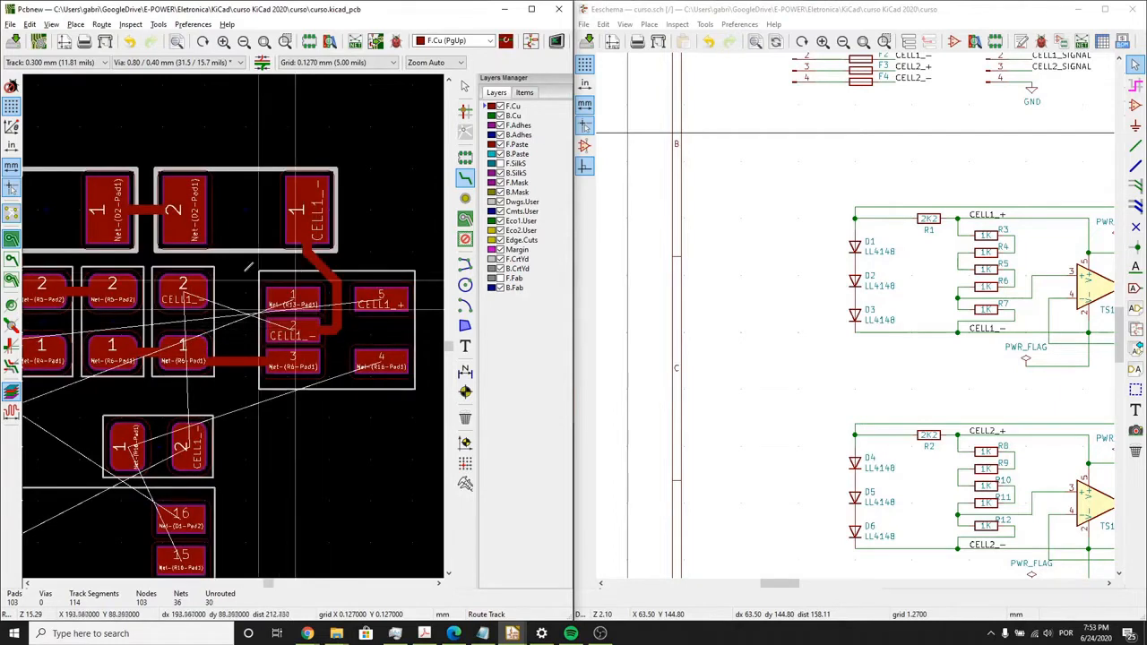
click(195, 292)
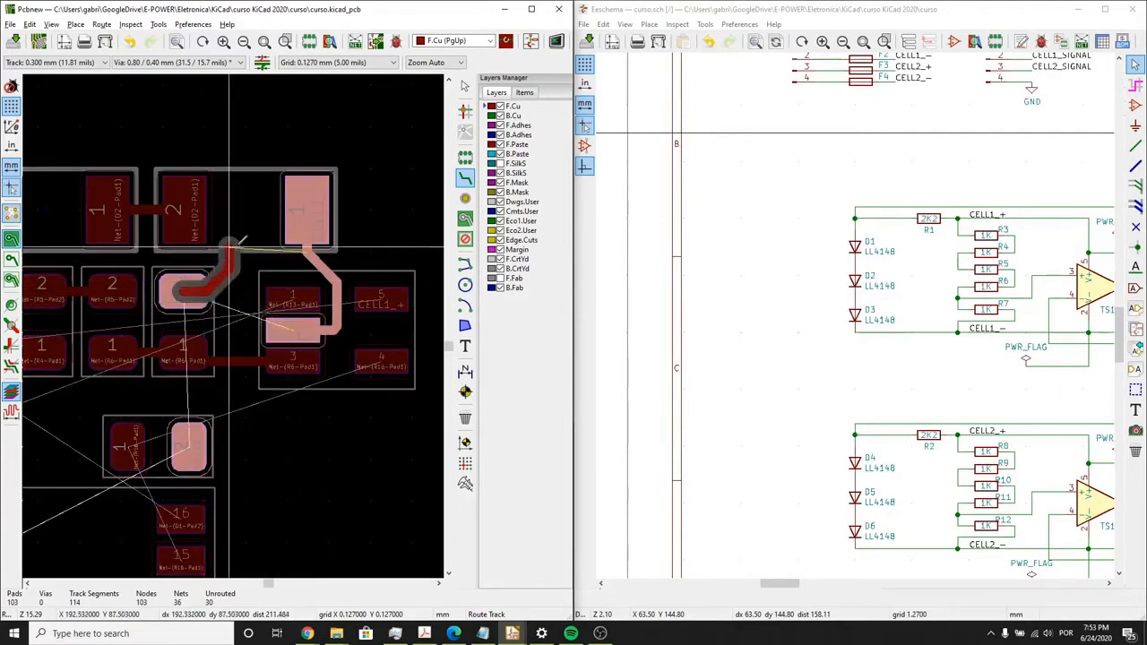
click(307, 213)
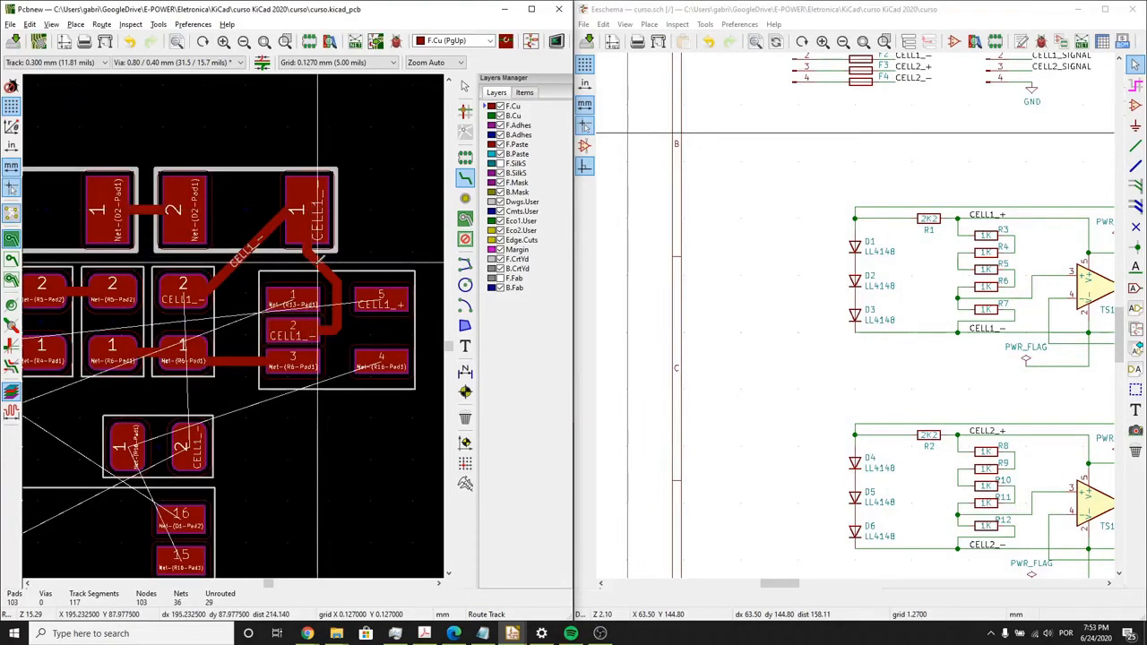
- Remove the CELL1_- track between D3 and the CELL1 amplifier, and route the amplifier's pad 2 directly to pad 2 of R7
key(Escape)
key(Escape)
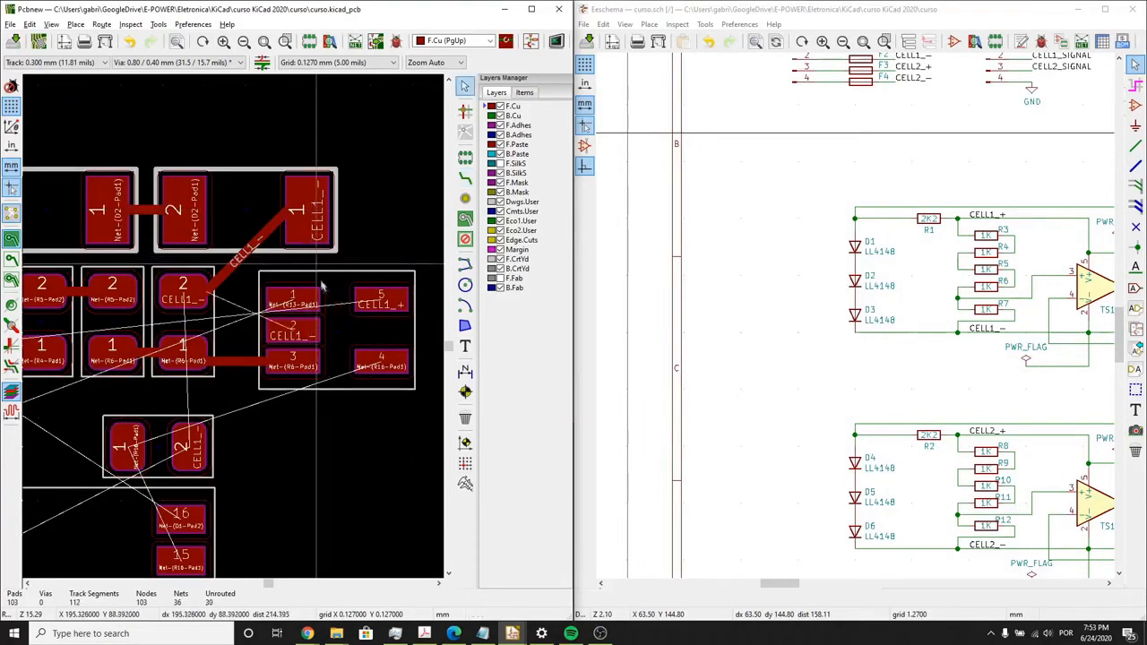
click(466, 182)
click(296, 337)
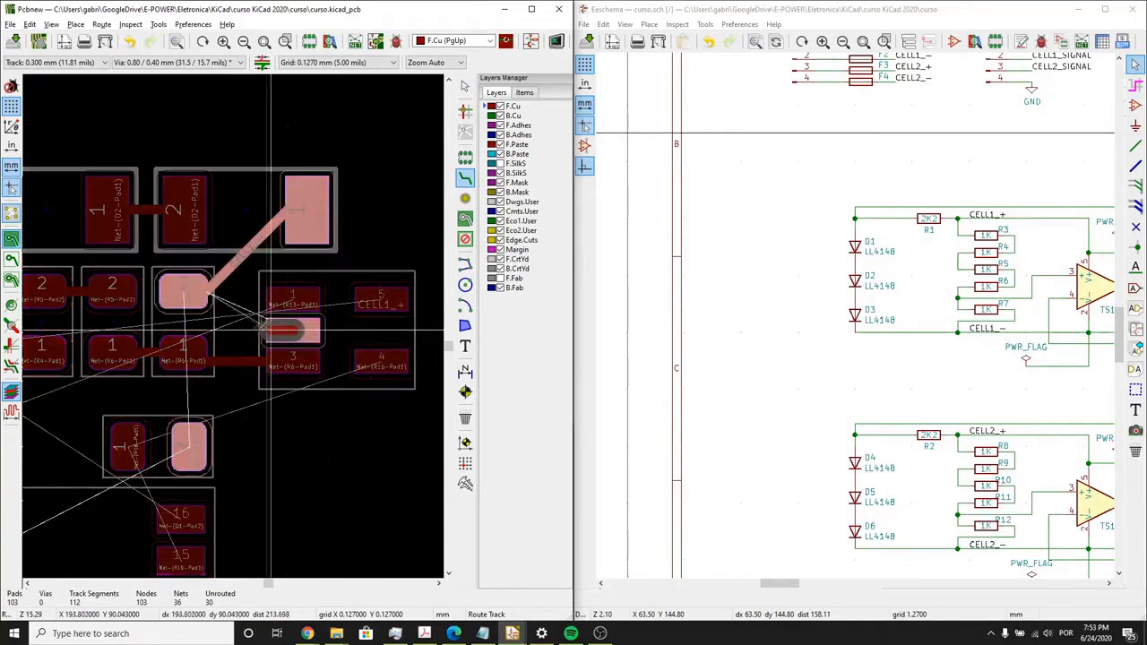
click(184, 292)
- Route a track from the CELL1_- pad 2 of the two-pad part above U3 around the CELL1 amplifier's pad 3 toward its pad 2
scroll(184, 293, down, 2)
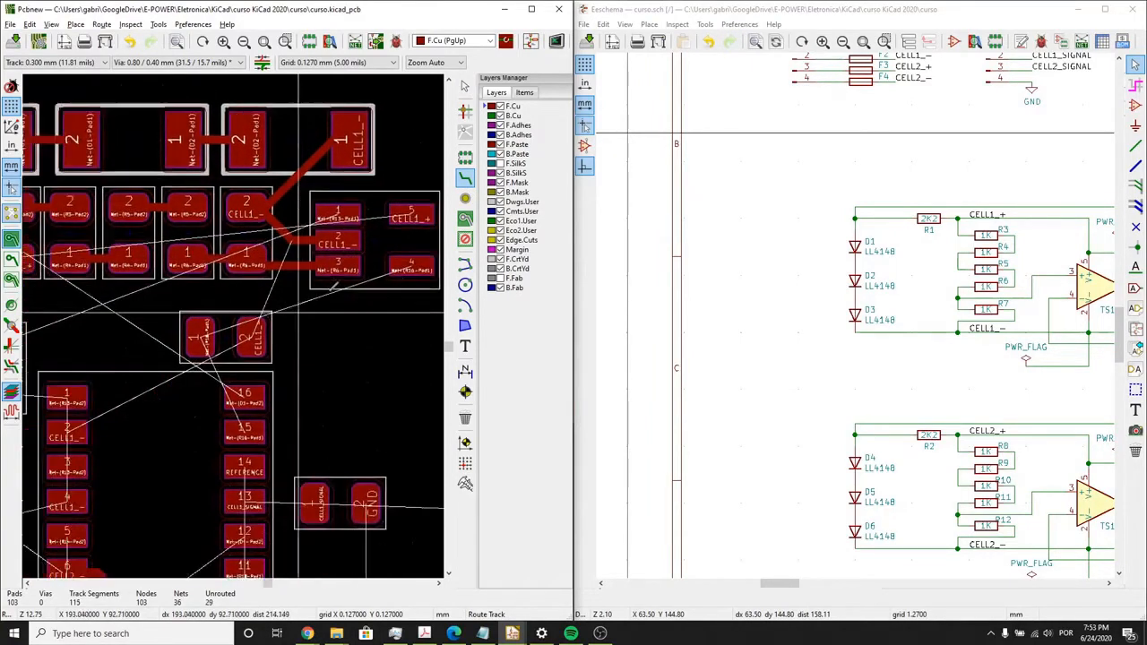
middle_drag(302, 311, 331, 290)
click(289, 314)
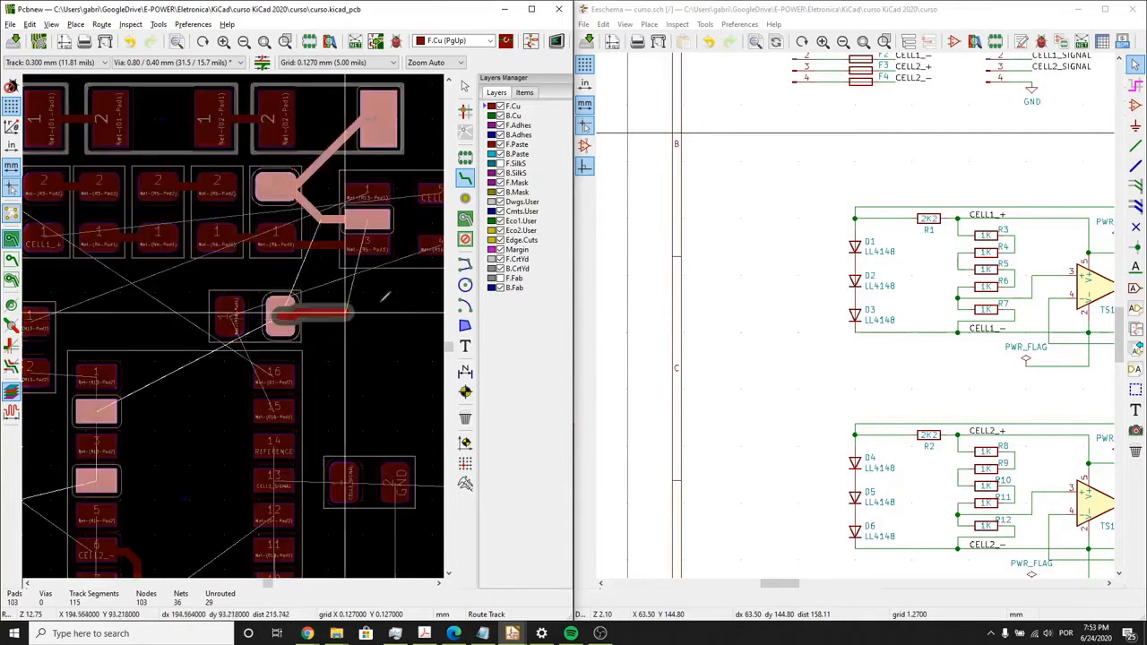
click(400, 267)
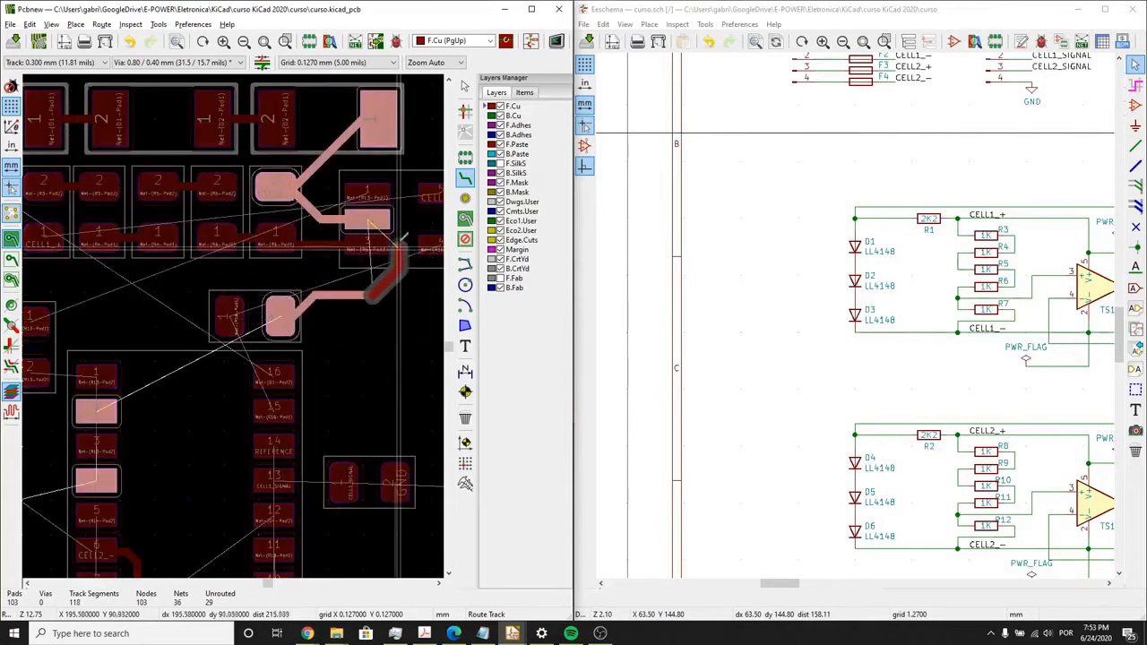
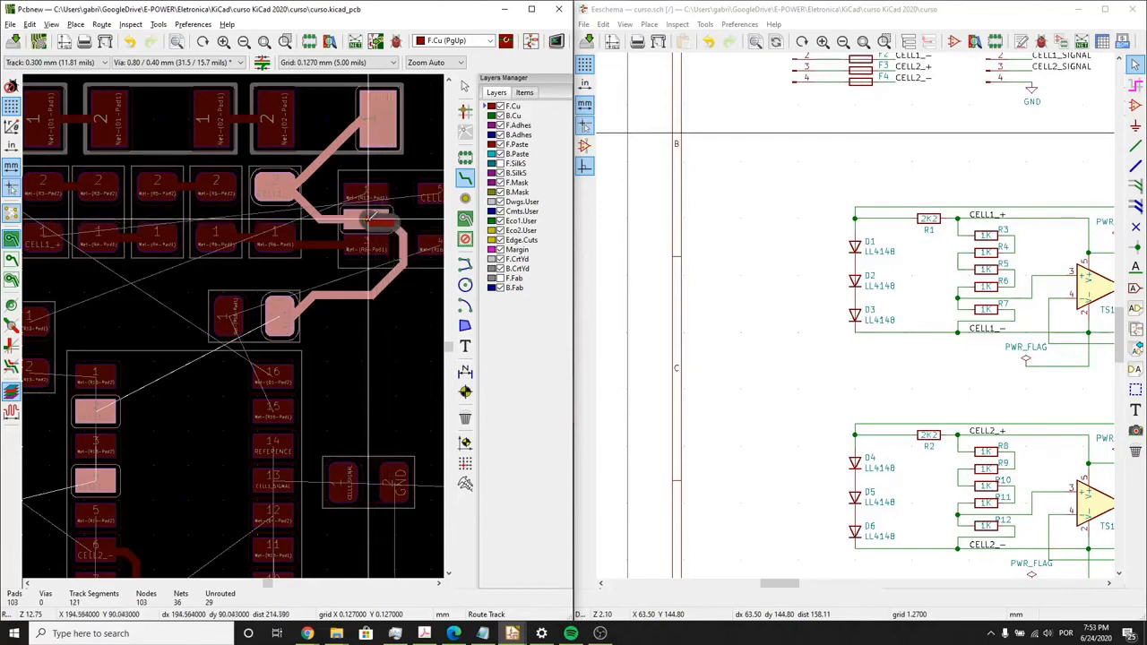
- Finish the CELL1_- track at pad 2 of the CELL1 amplifier
click(376, 216)
scroll(376, 216, down, 3)
scroll(218, 350, down, 3)
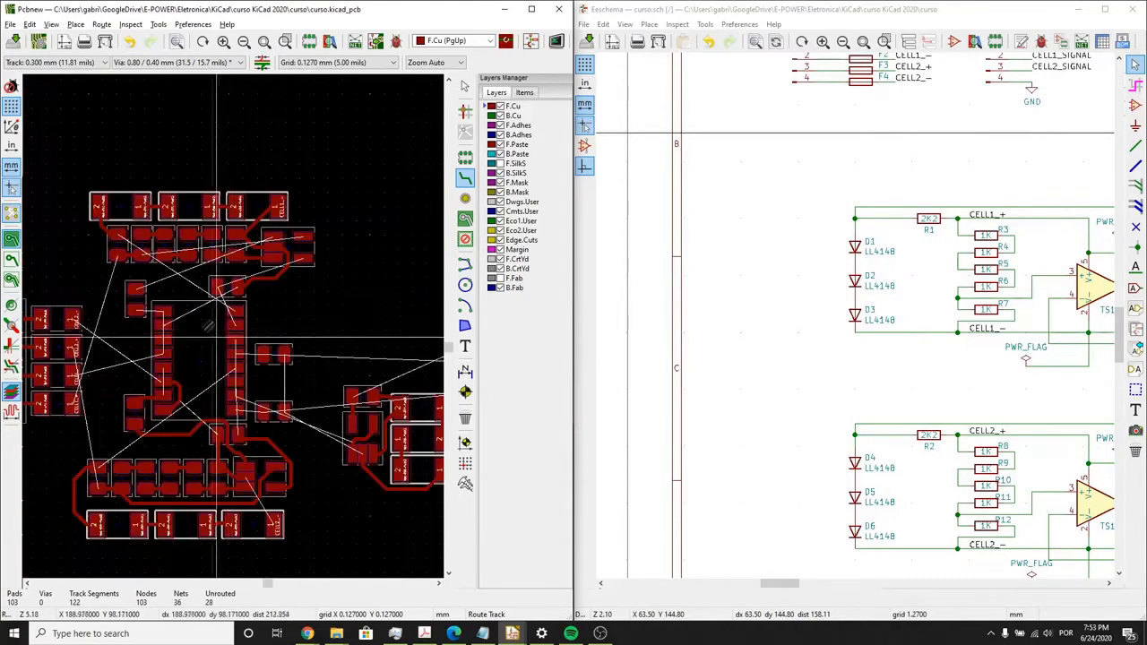
- Route pad 2 of R13 to pad 1 of U3, and continue from there around pad 2 to pad 3
scroll(210, 291, up, 4)
click(143, 305)
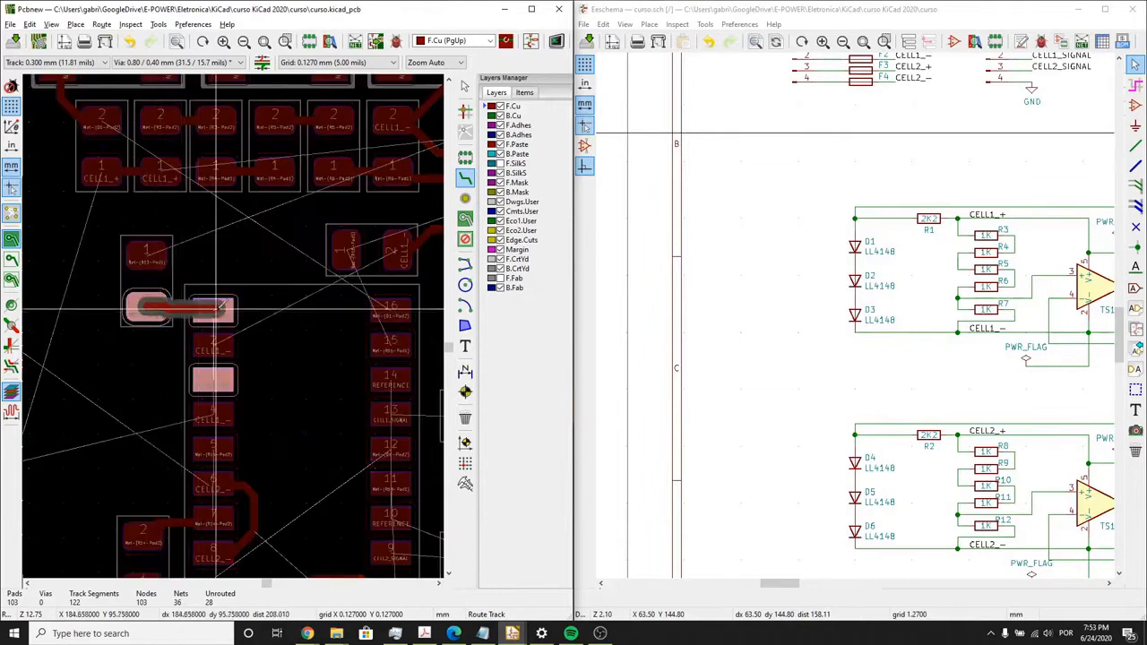
click(217, 308)
click(218, 310)
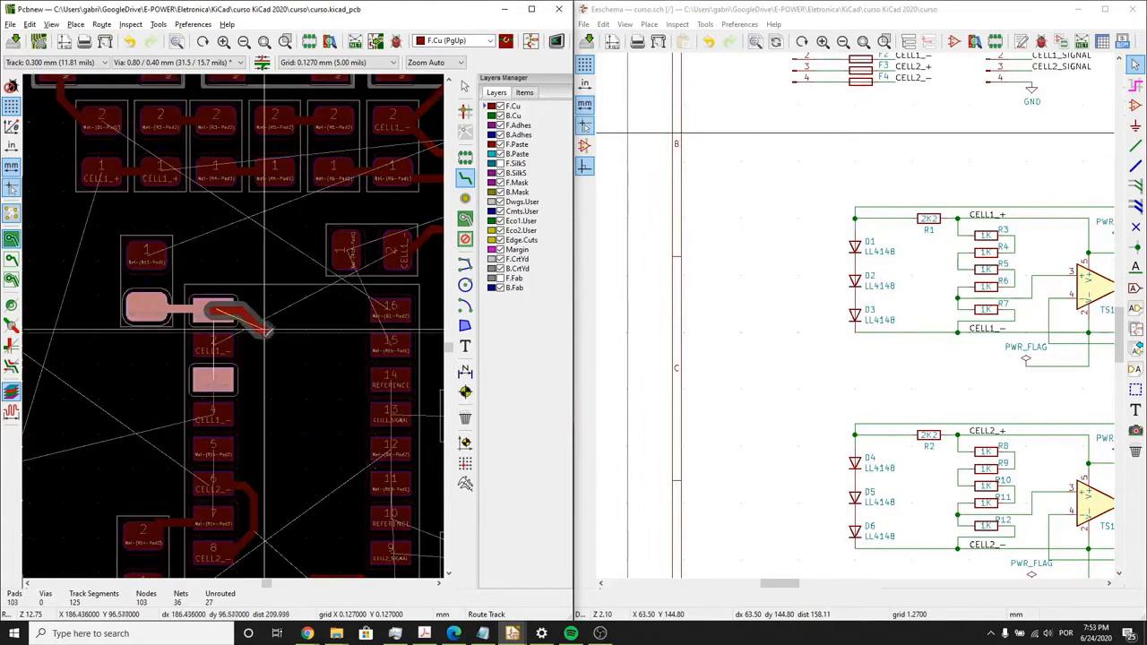
click(253, 325)
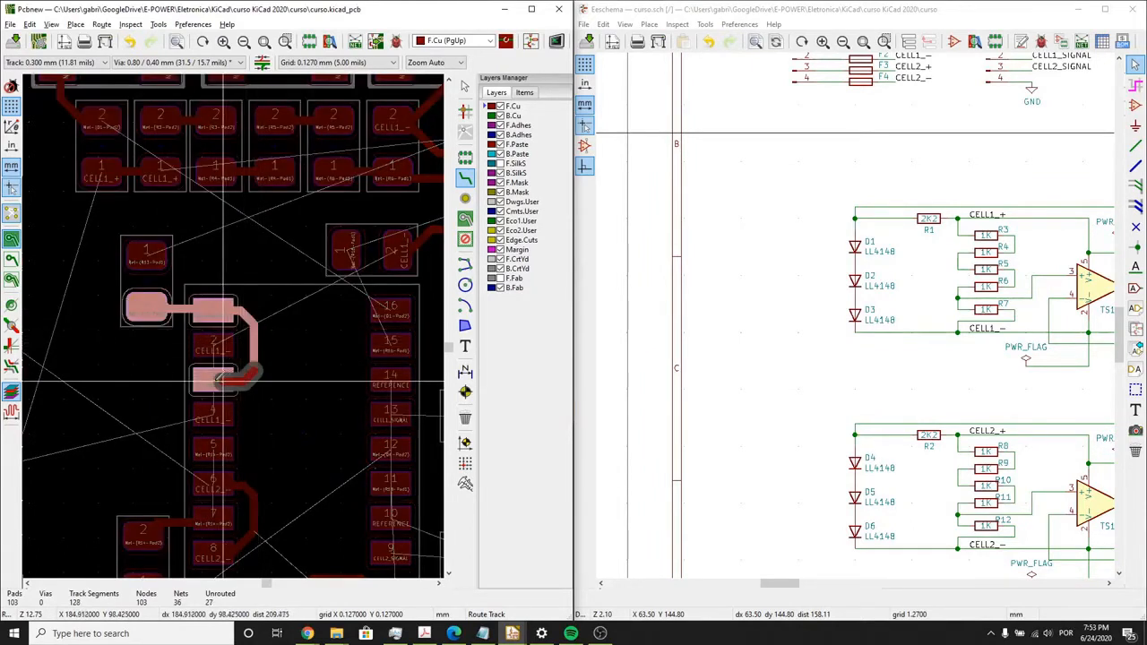
click(214, 377)
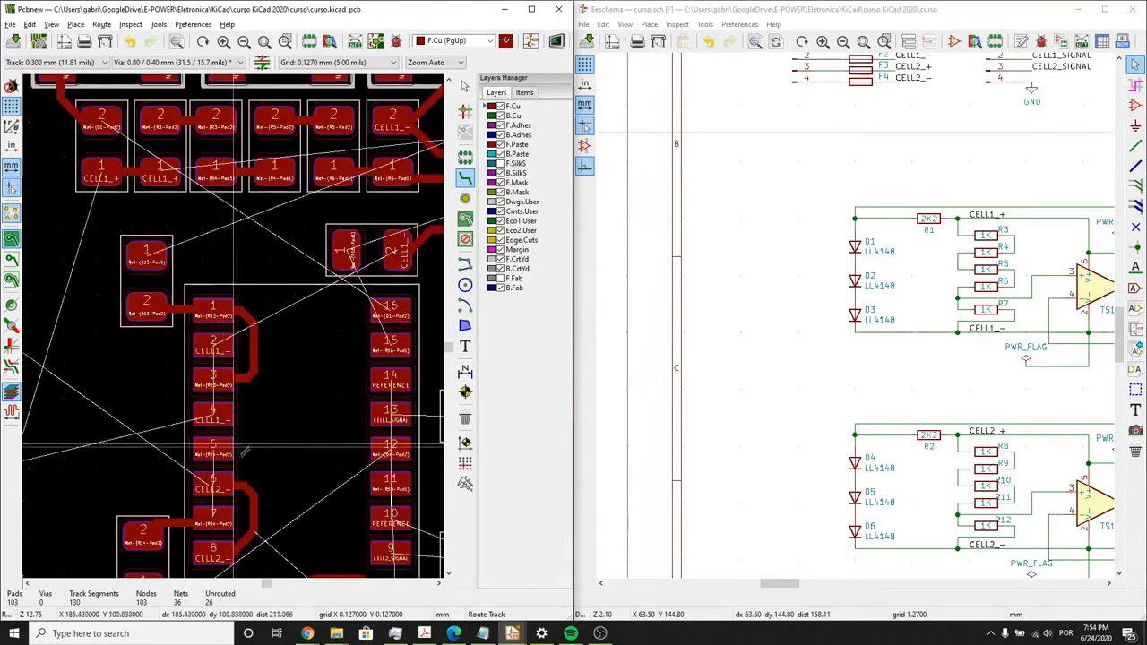
- Route a track from U3's pad 7 around the outer side of pad 6 to pad 5
middle_drag(253, 435, 264, 344)
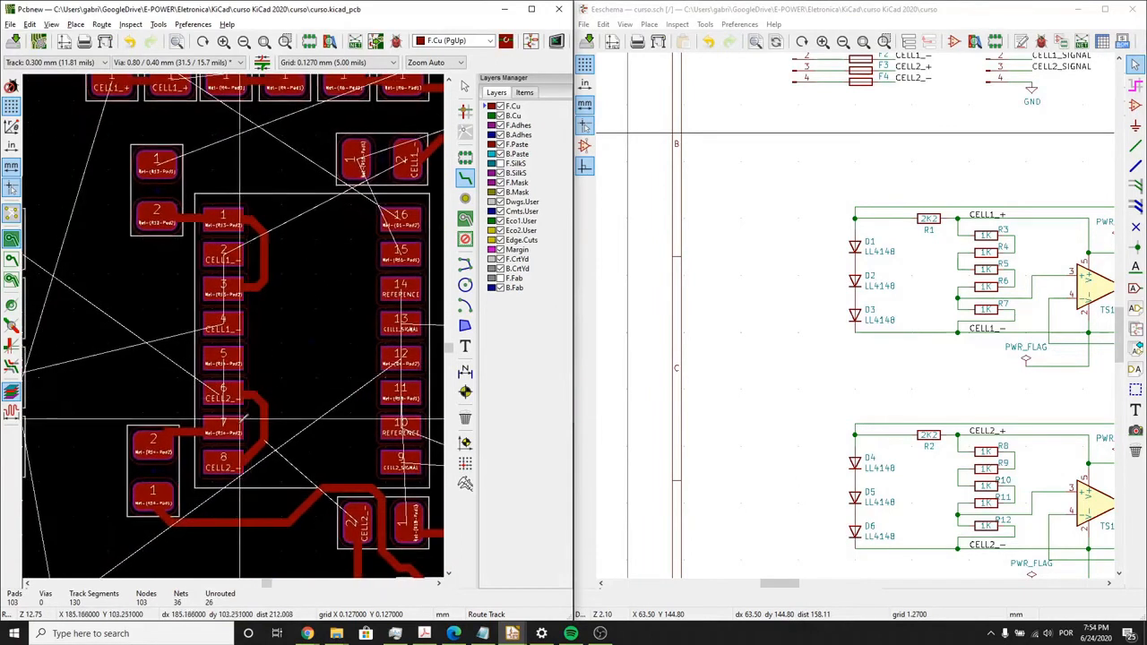
click(202, 420)
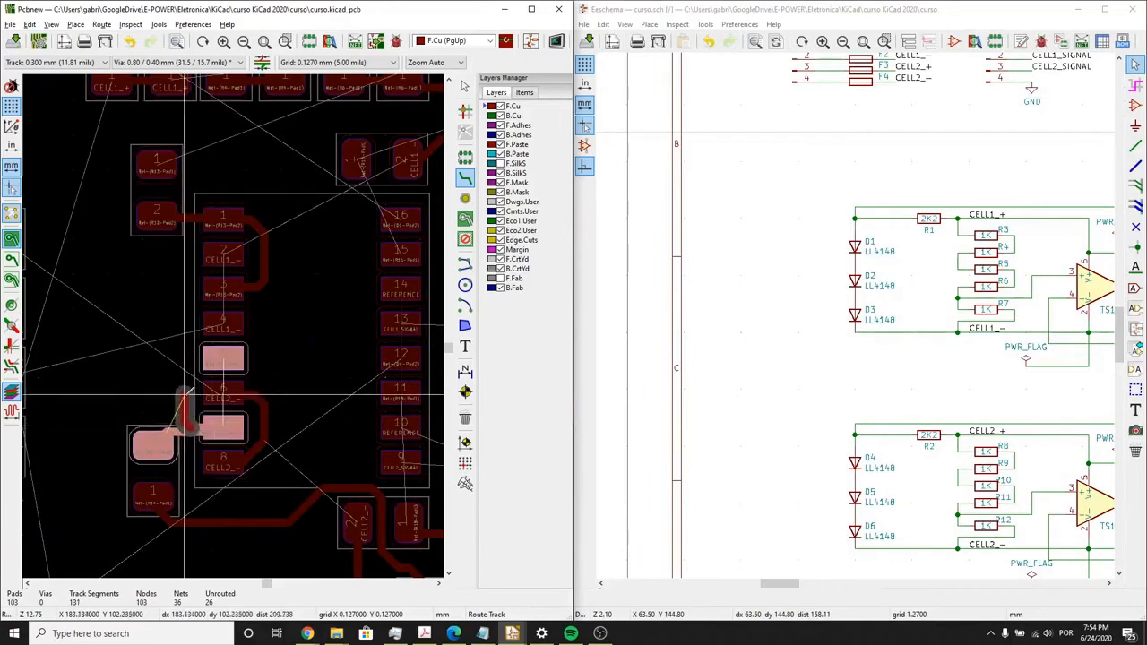
click(222, 358)
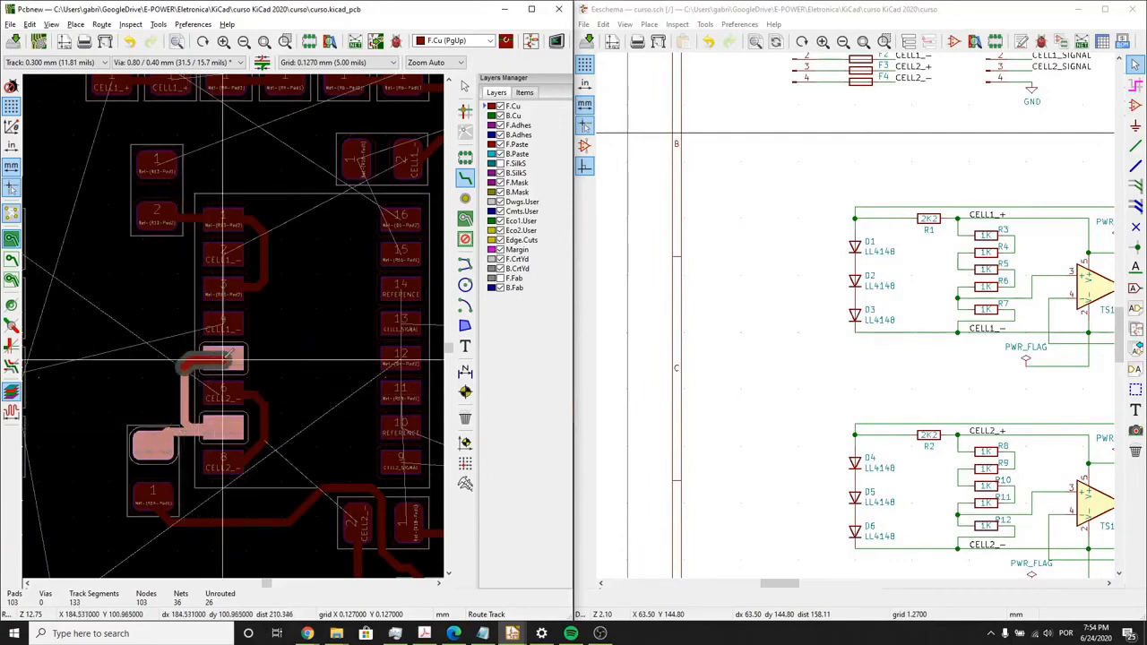
click(222, 361)
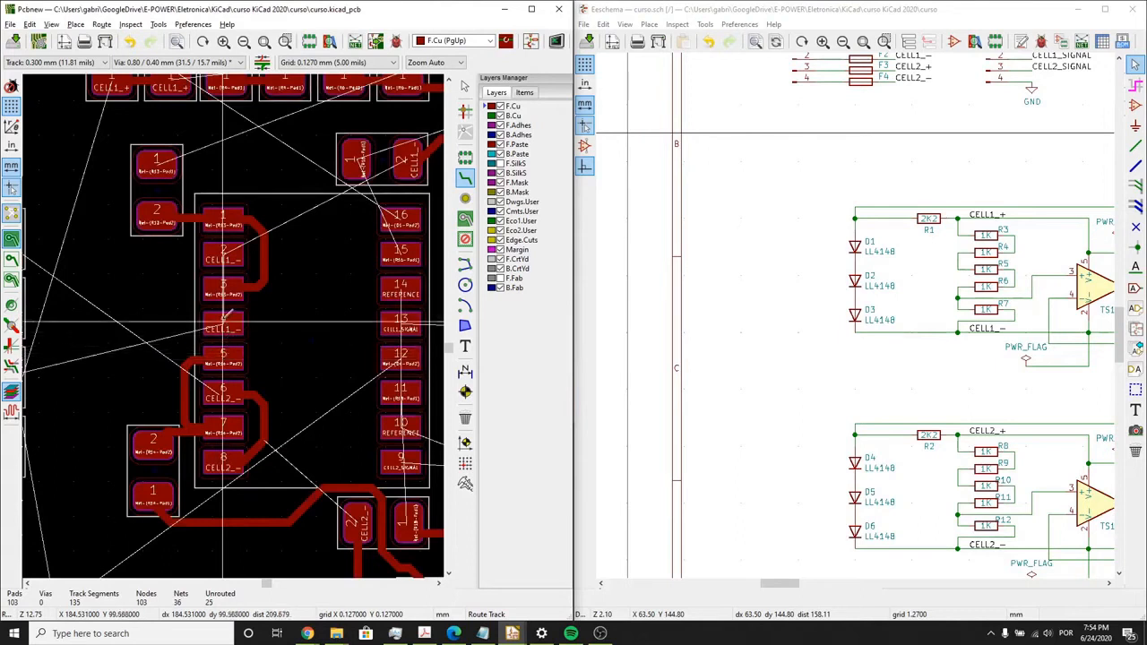
- Route the CELL1_- track from U3's pad 4 around the outer side of pad 3 to pad 2
click(222, 329)
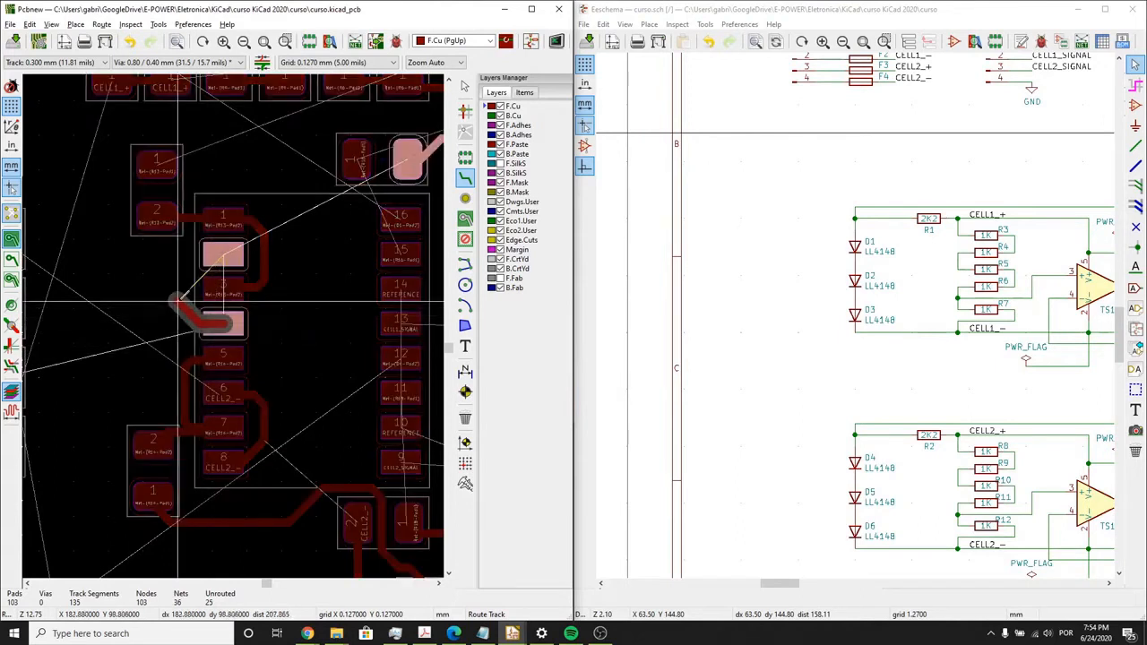
click(185, 310)
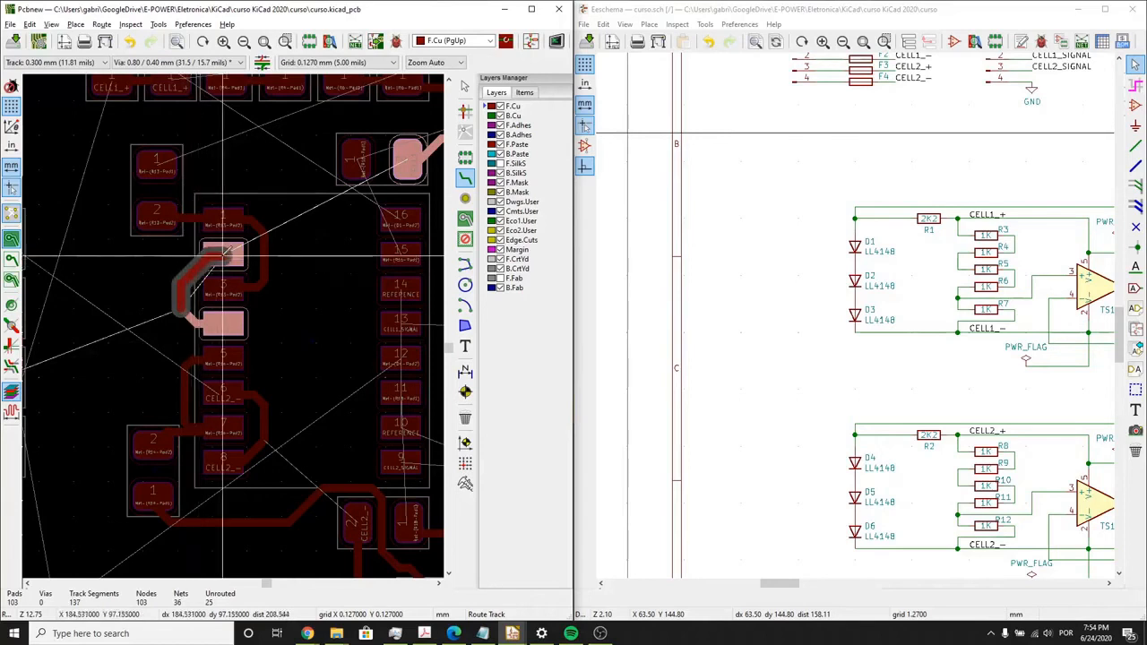
click(224, 255)
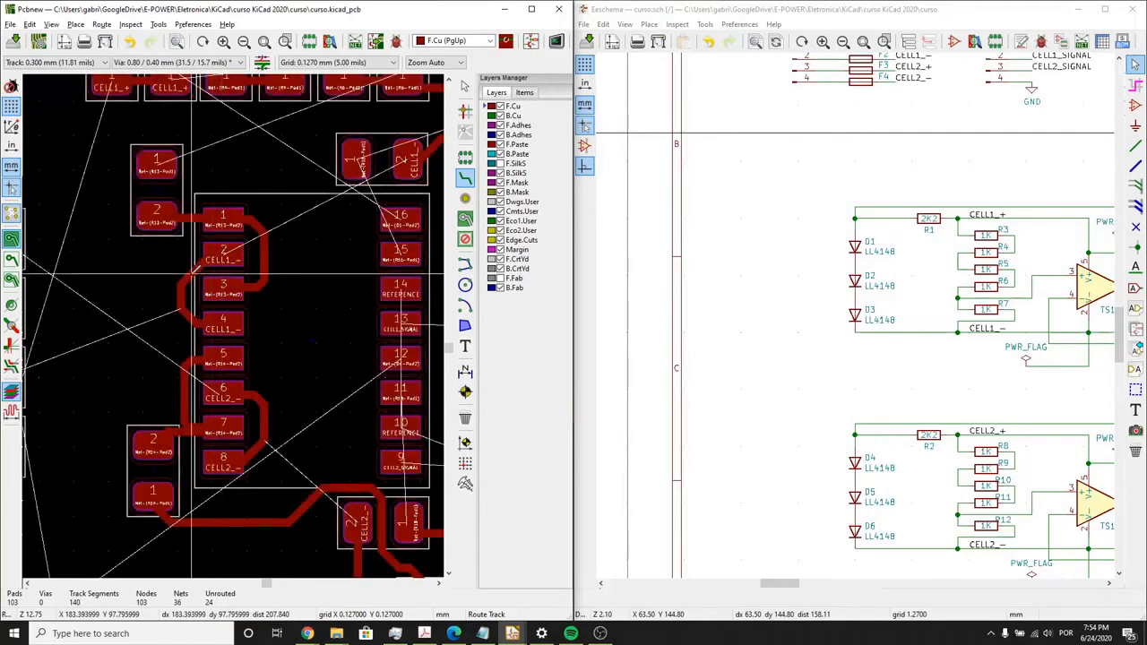
click(187, 265)
key(Escape)
- Move the group containing connector J2, the D7–D9 diodes and their neighbouring parts closer to U3
scroll(186, 267, down, 3)
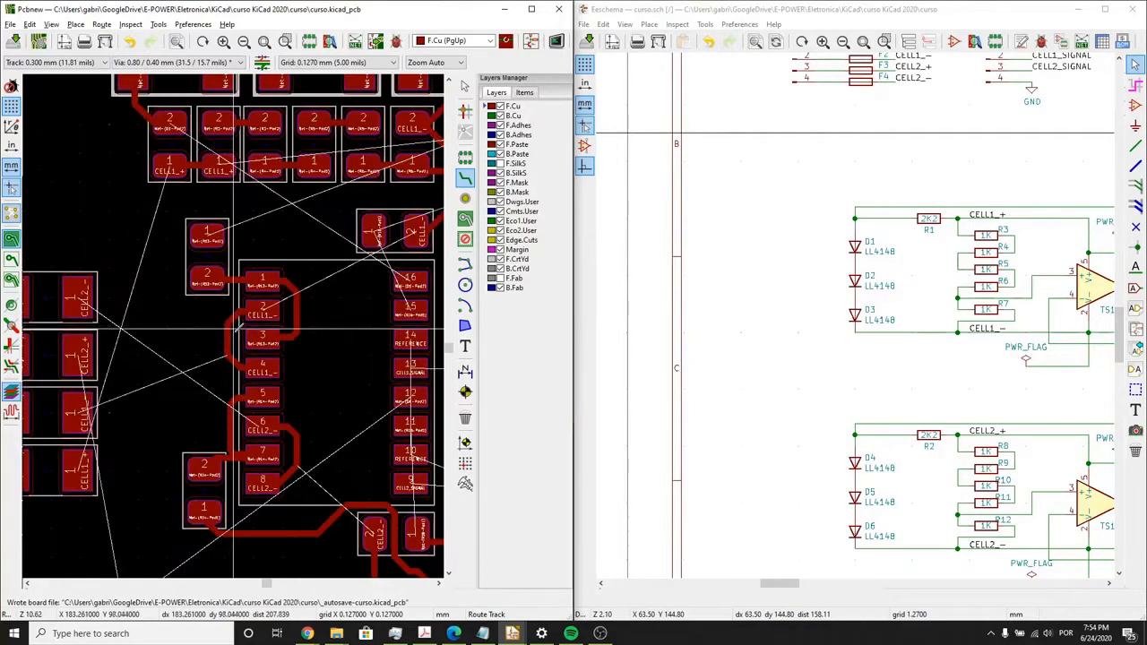
scroll(209, 332, up, 1)
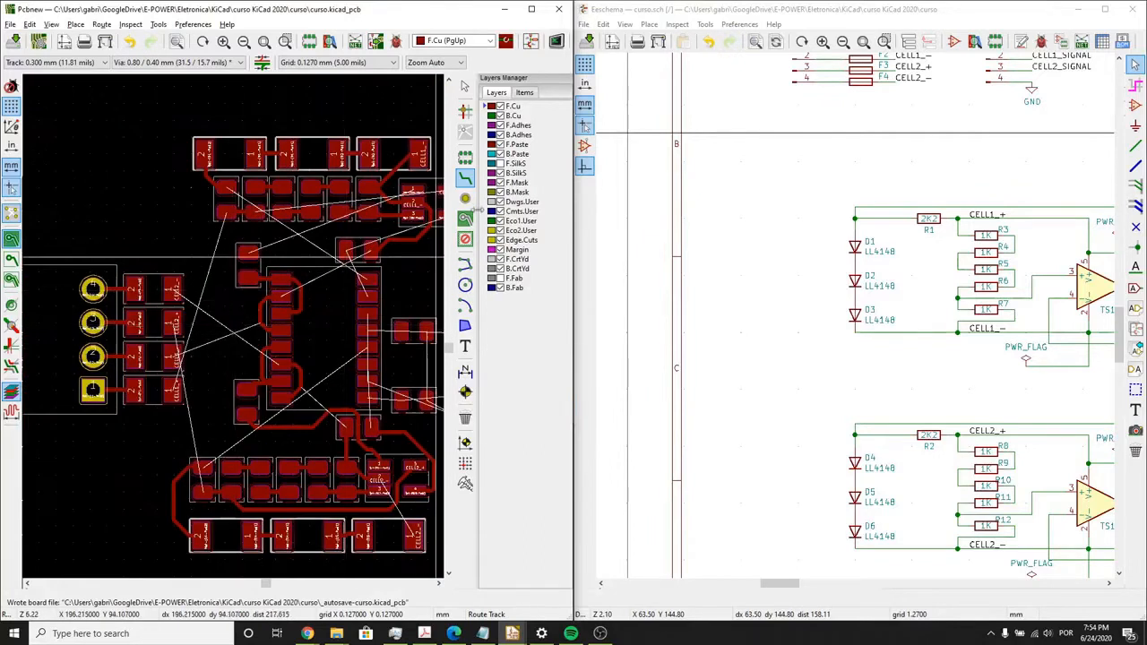
middle_drag(364, 311, 324, 274)
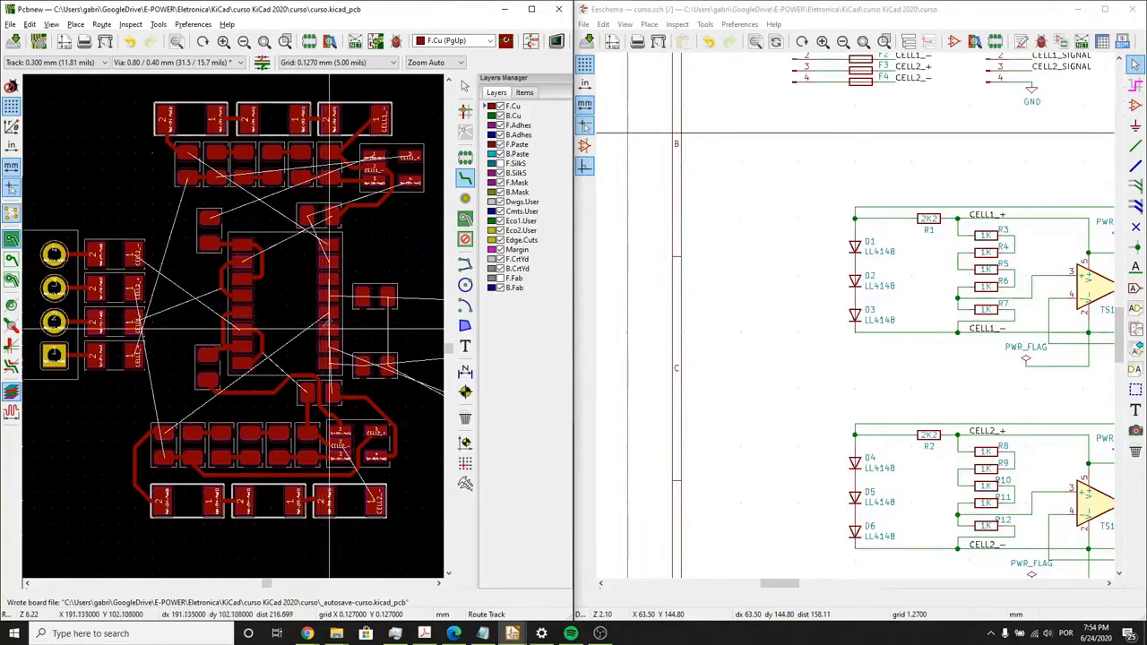
middle_drag(329, 330, 156, 284)
middle_drag(262, 314, 153, 285)
scroll(313, 330, down, 1)
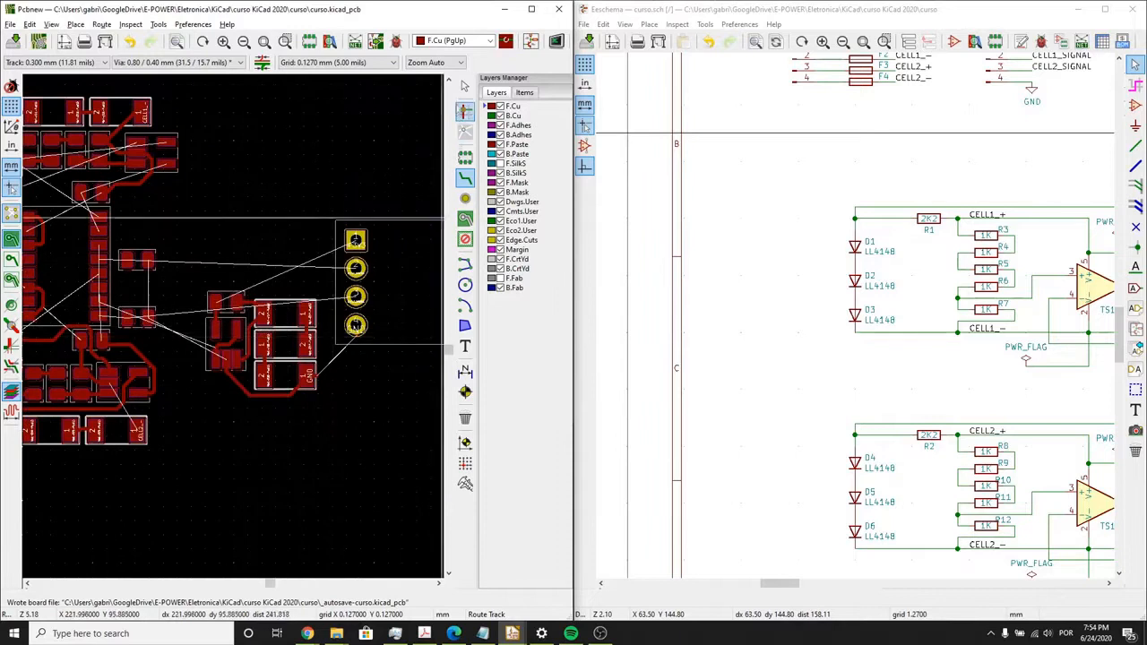
drag(403, 462, 200, 195)
drag(377, 304, 364, 349)
- Move connector J2 above the D7–D9 diode group and delete the leftover GND track segment beside the diodes
click(361, 341)
key(m)
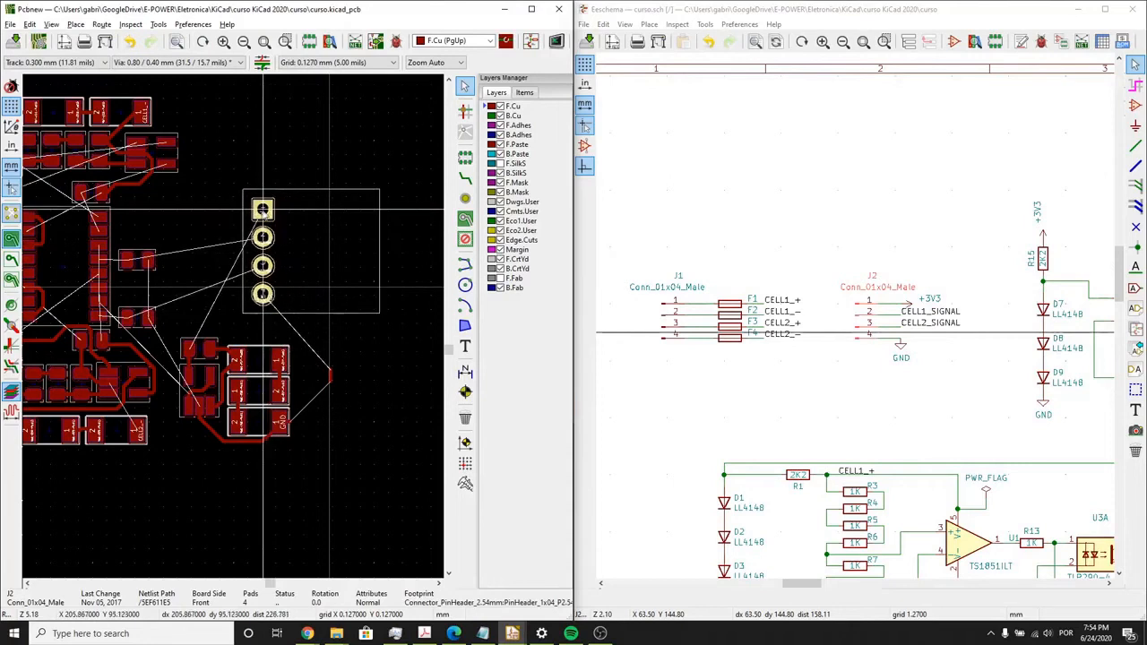
click(260, 213)
click(326, 372)
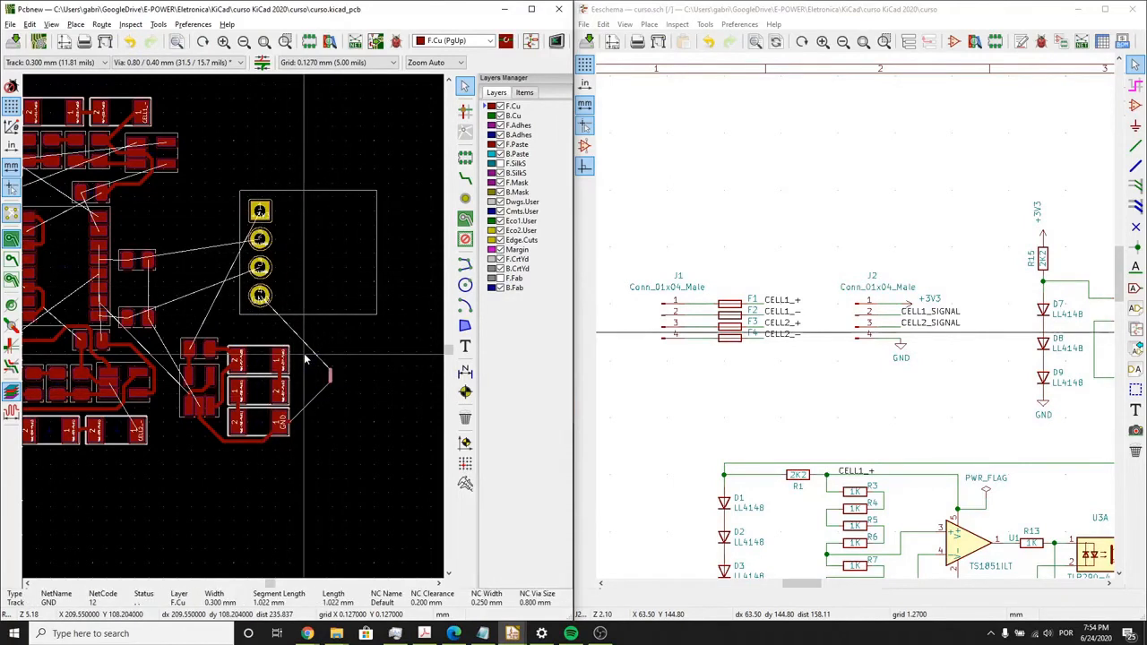
key(Delete)
- Route pad 1 of fuse F2 to the CELL1_- track joining U3's pads 2 and 4
middle_drag(283, 364, 326, 359)
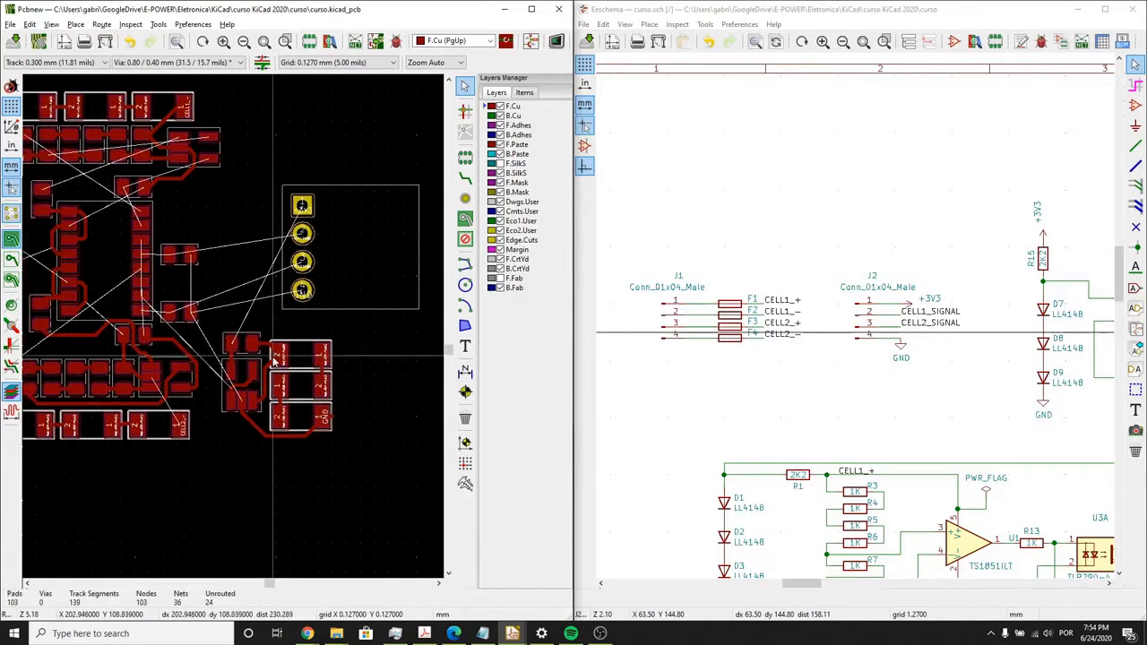
middle_drag(192, 369, 272, 357)
middle_drag(138, 313, 179, 317)
click(465, 179)
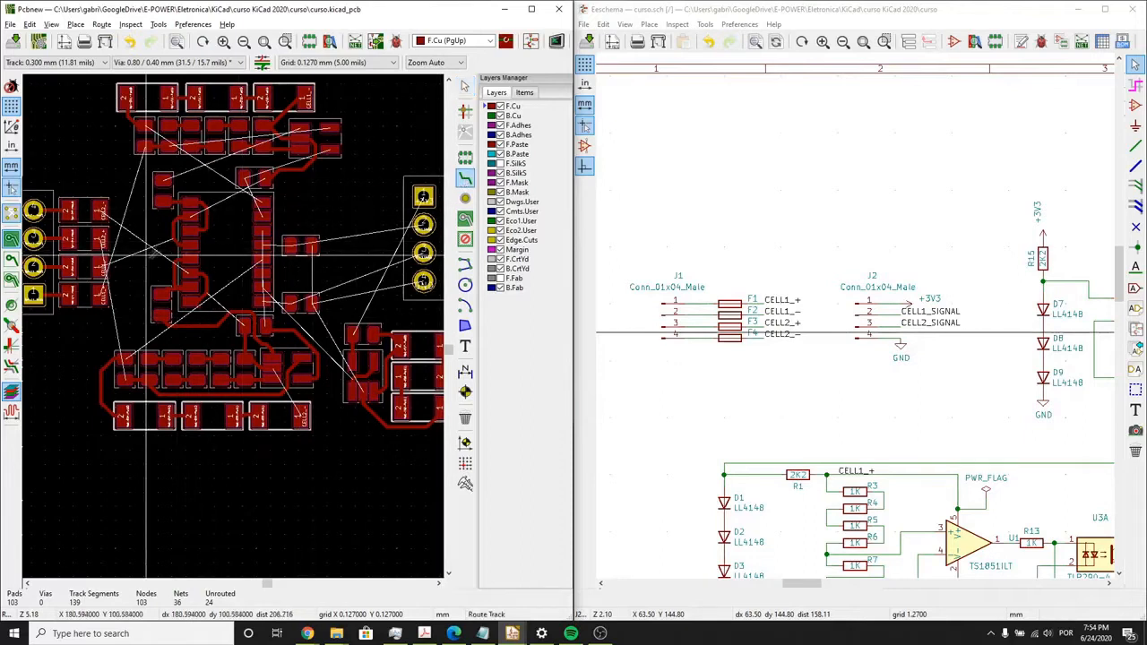
scroll(134, 277, up, 2)
scroll(238, 320, up, 1)
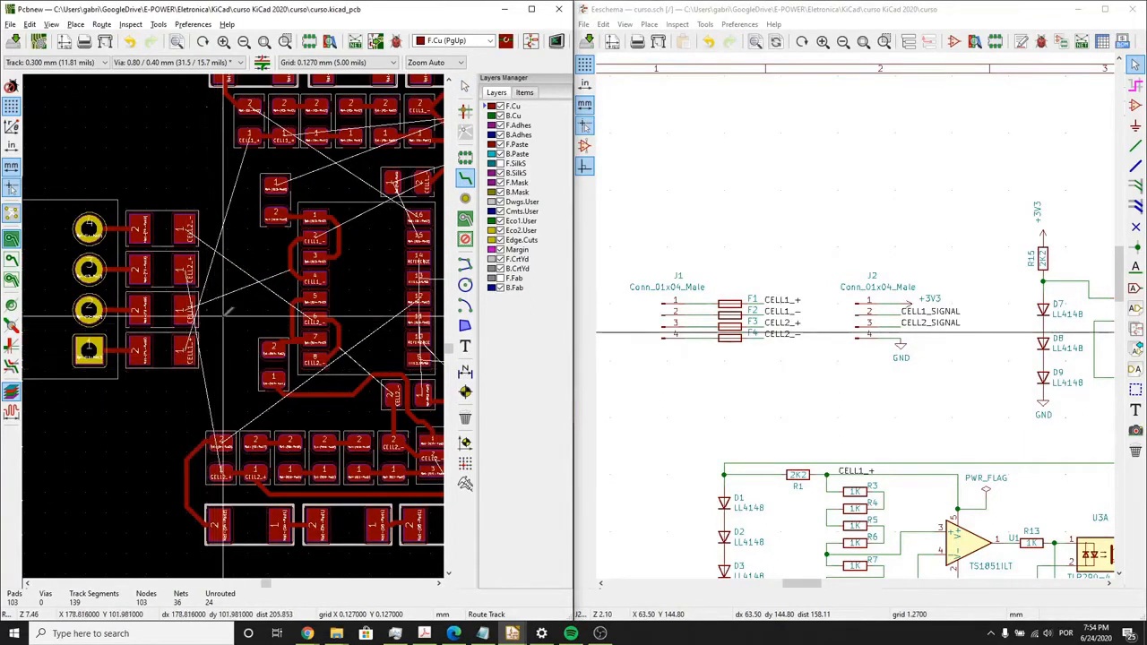
click(186, 310)
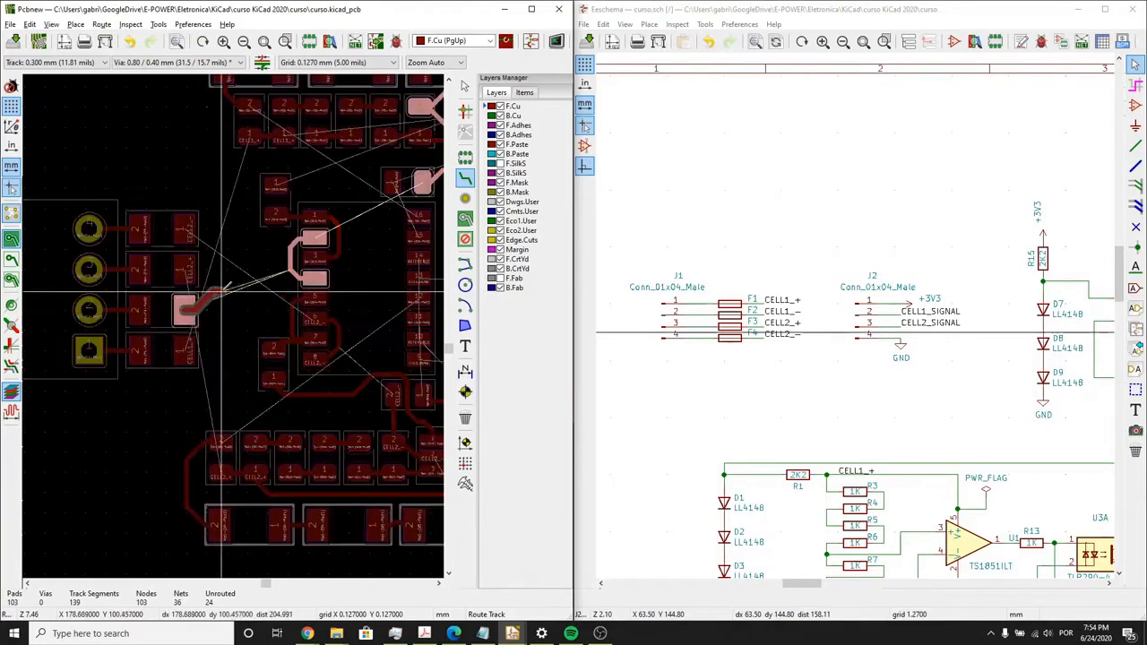
click(294, 279)
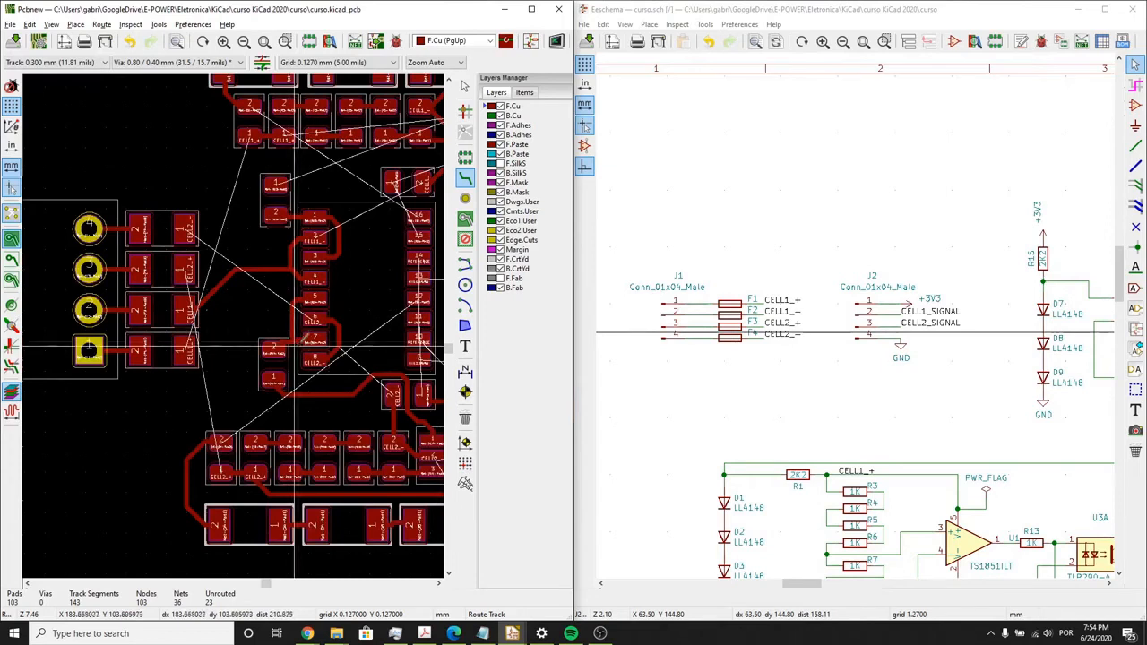
- Route a CELL1_+ track from pad 5 of the CELL1 amplifier around the outside of the D1–D3 diode row to pad 1 of R1
scroll(294, 345, down, 1)
scroll(236, 318, up, 2)
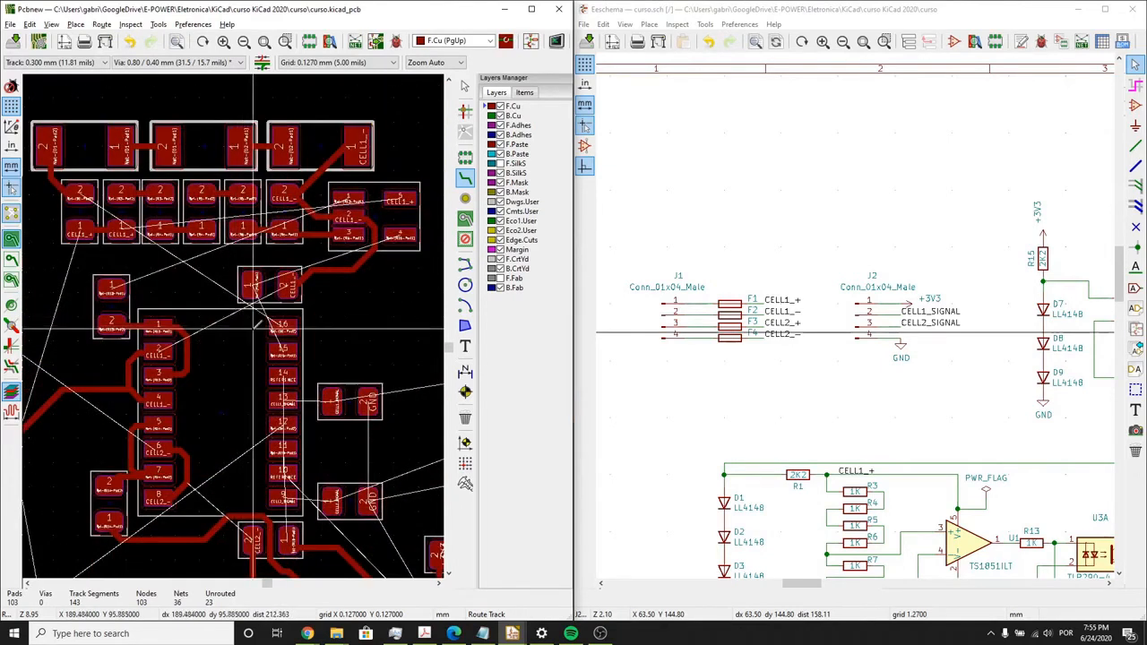
middle_drag(329, 203, 327, 219)
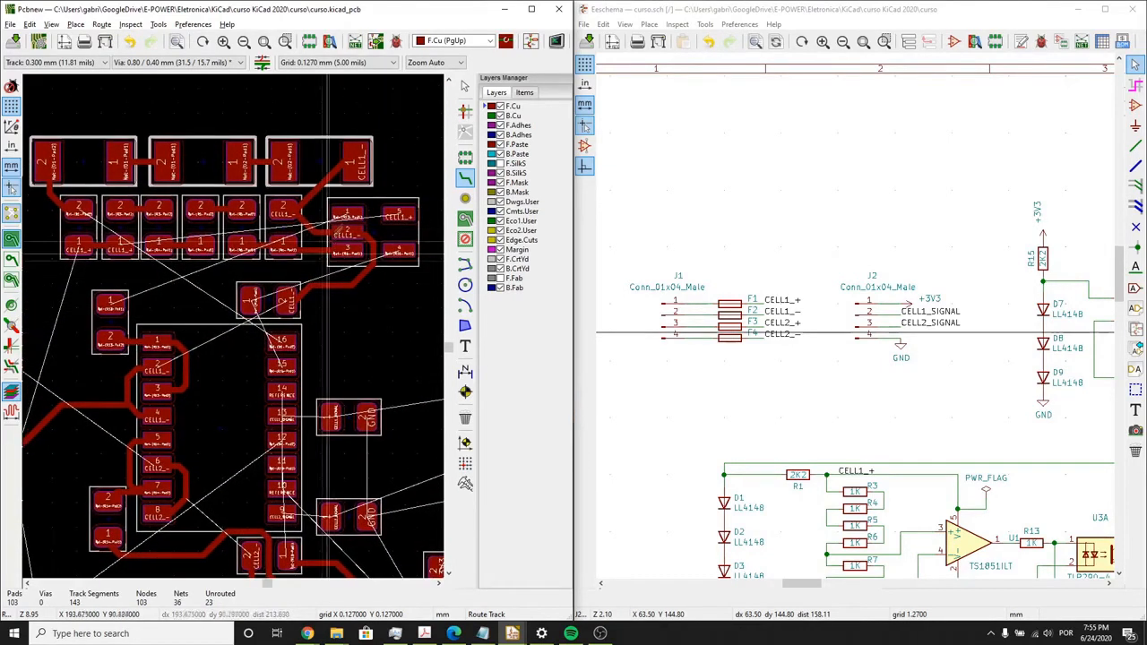
click(350, 212)
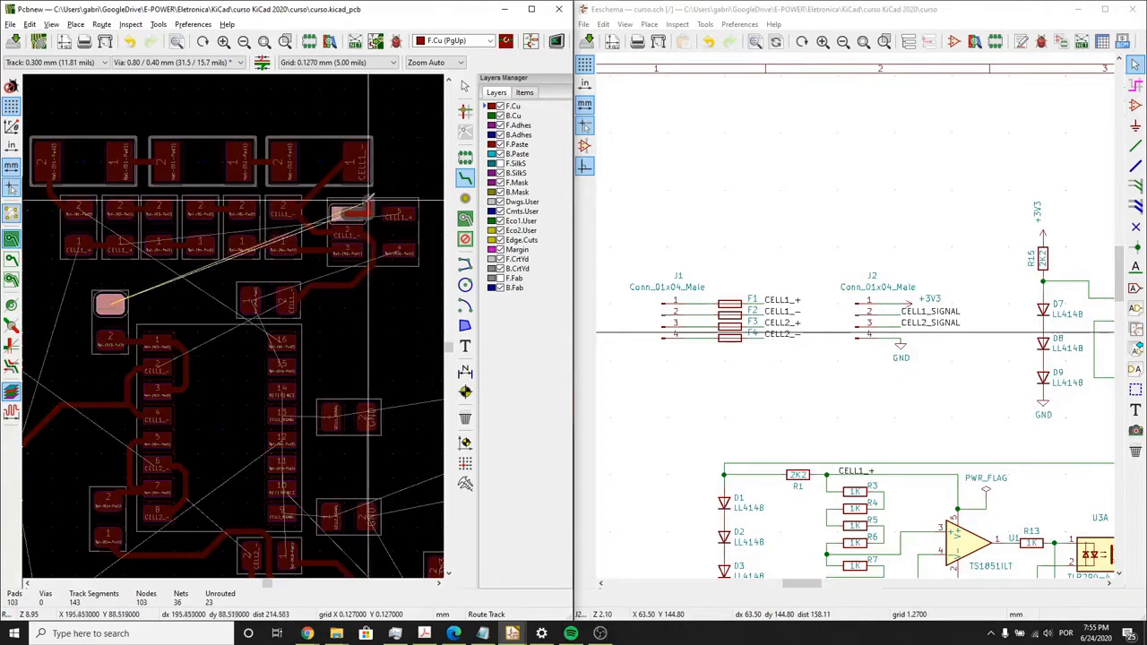
key(Escape)
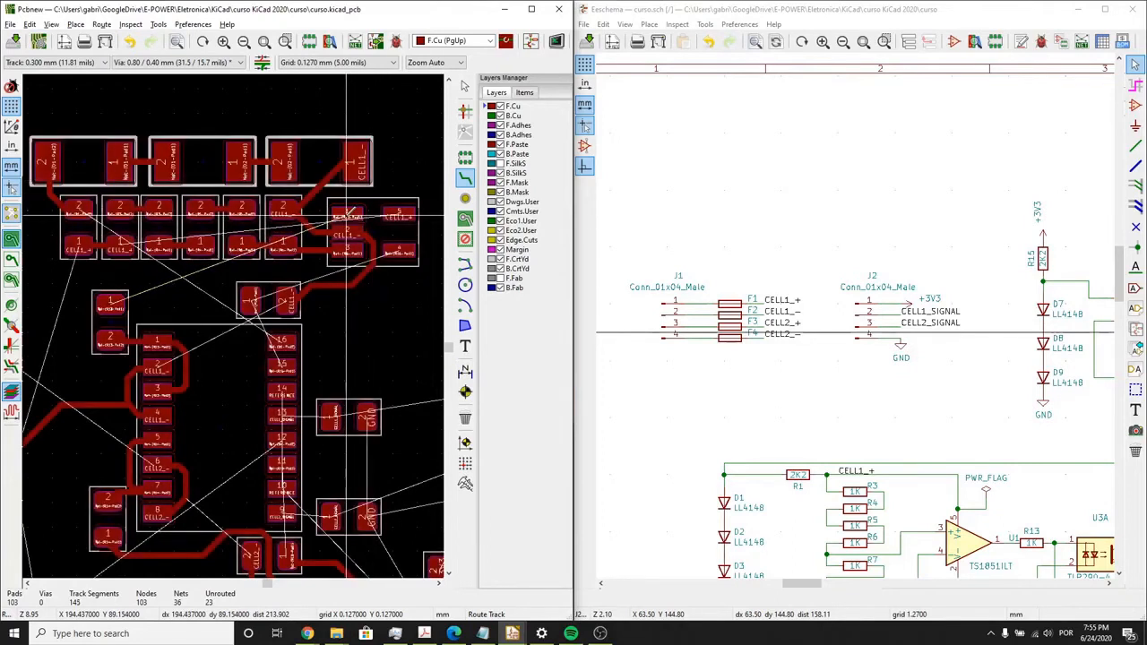
click(398, 213)
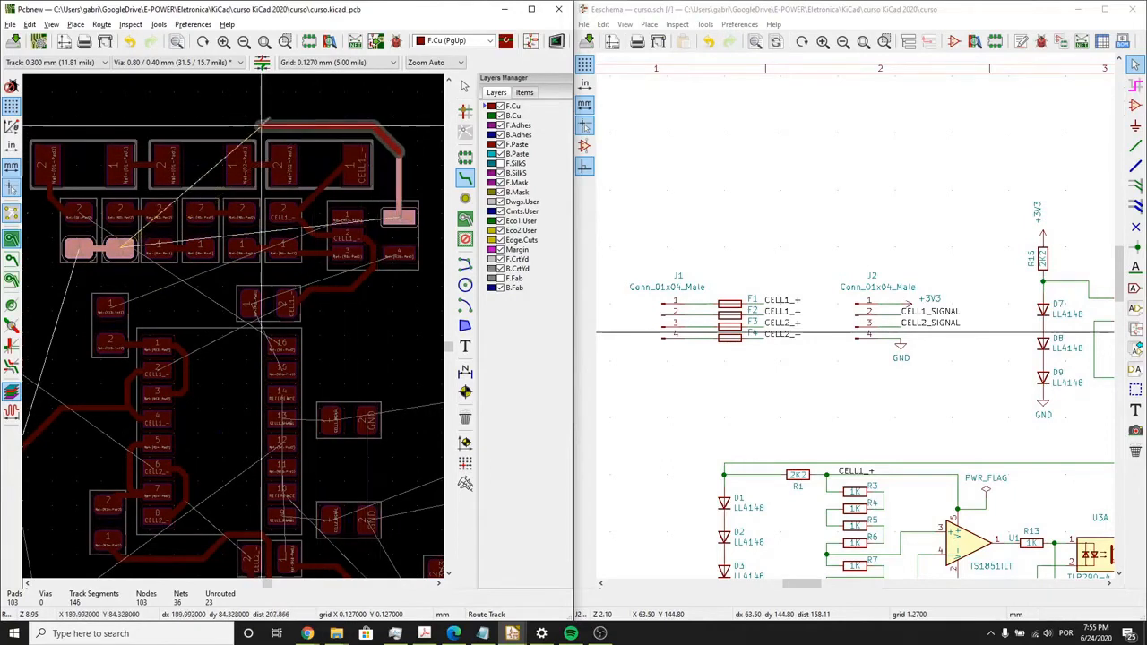
scroll(99, 125, up, 3)
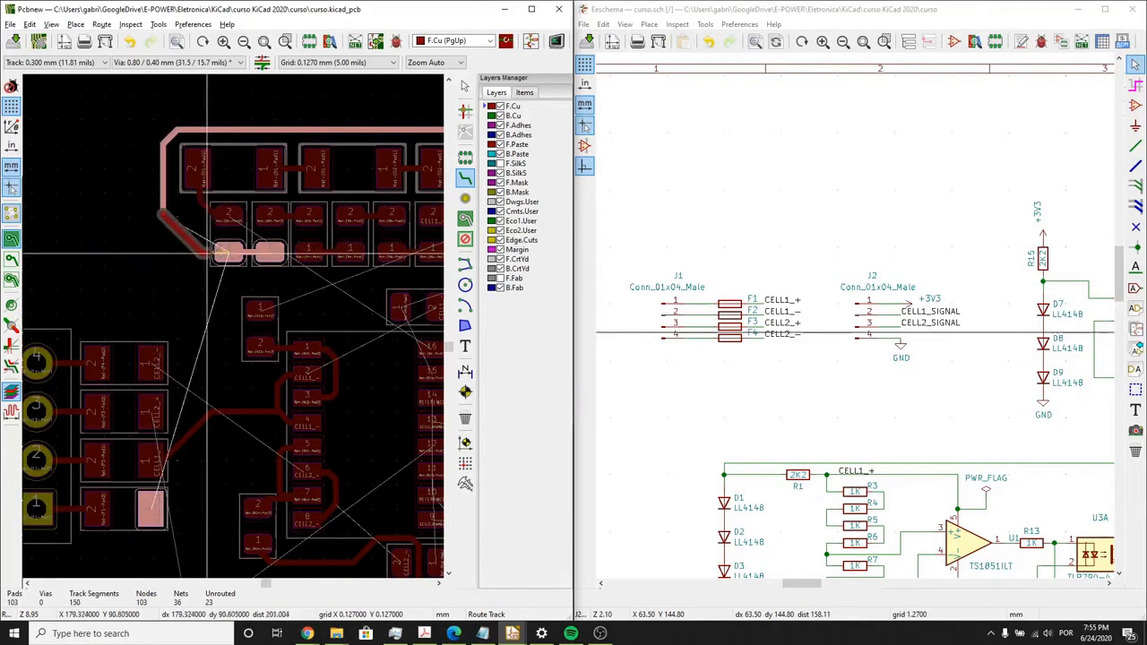
click(229, 255)
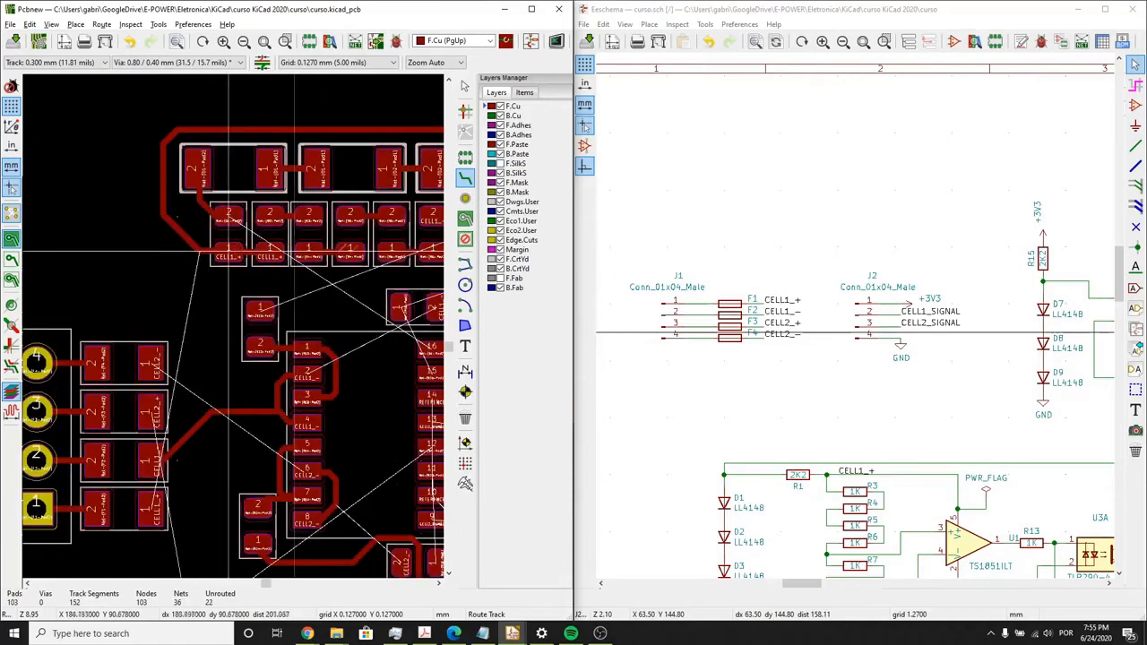
middle_drag(336, 279, 265, 259)
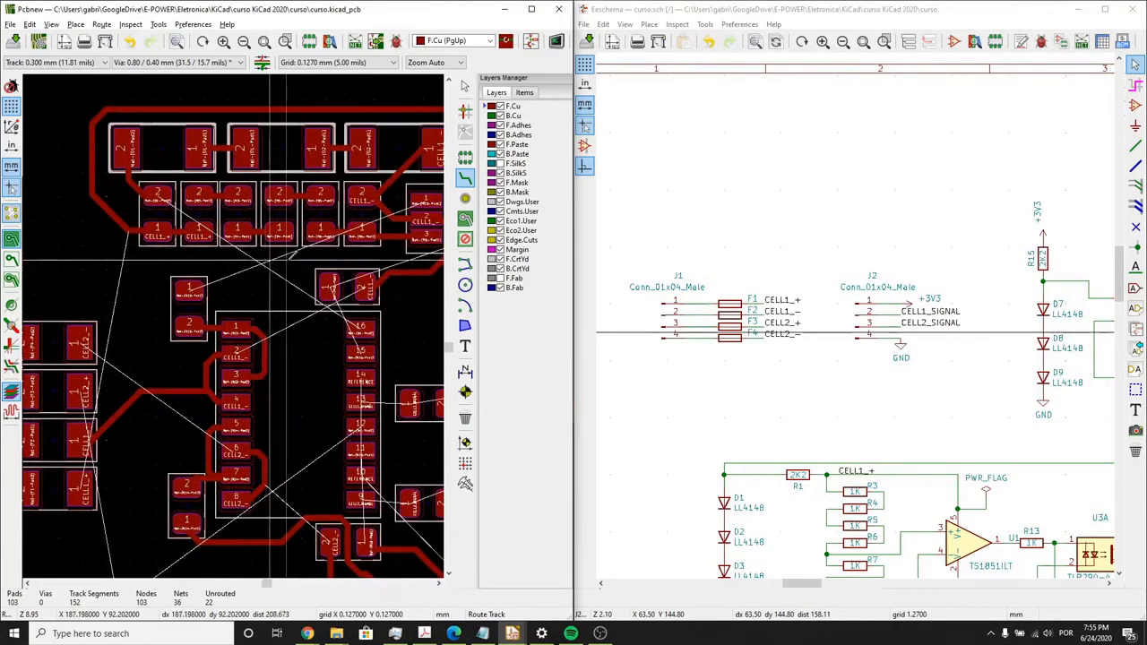
middle_drag(342, 291, 332, 293)
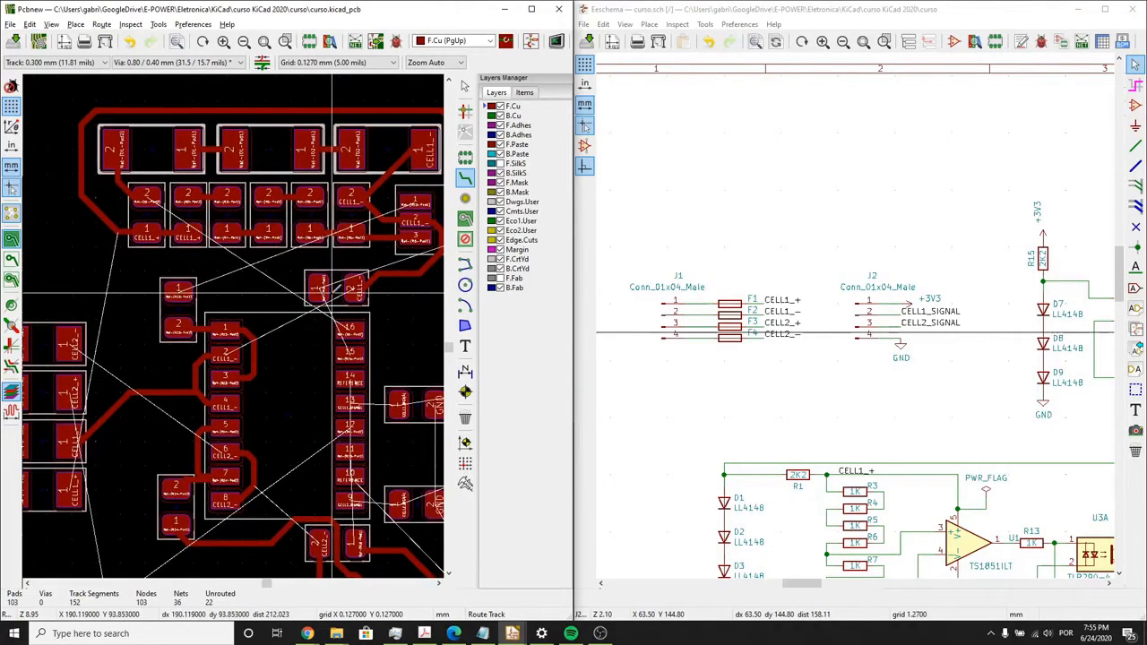
middle_drag(333, 253, 280, 244)
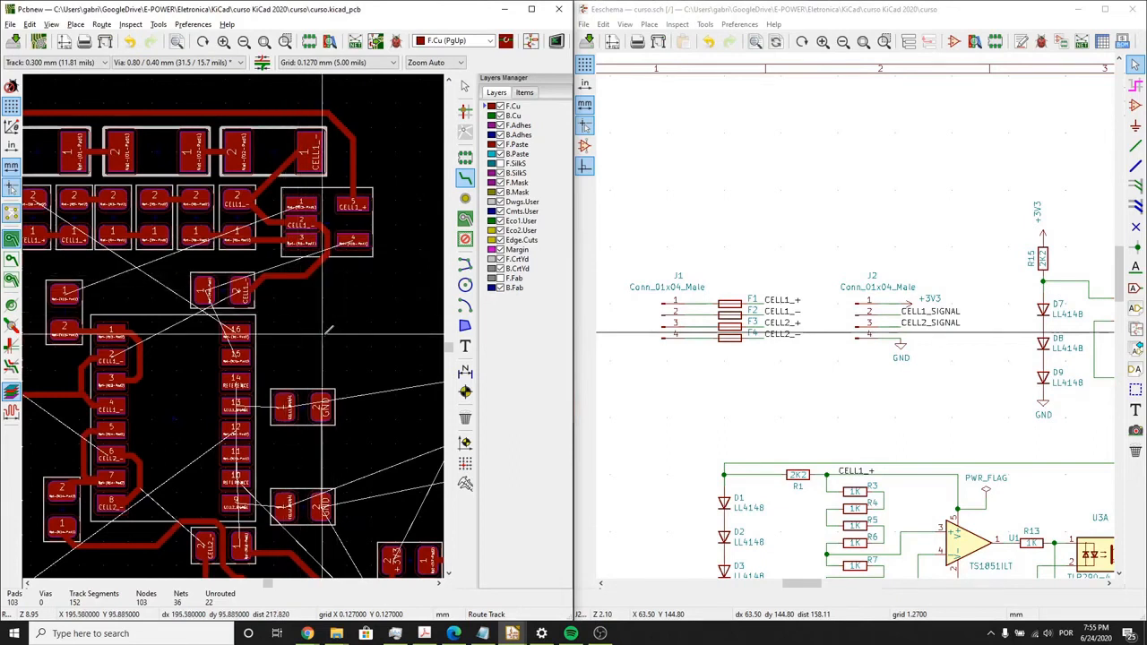
scroll(328, 329, up, 2)
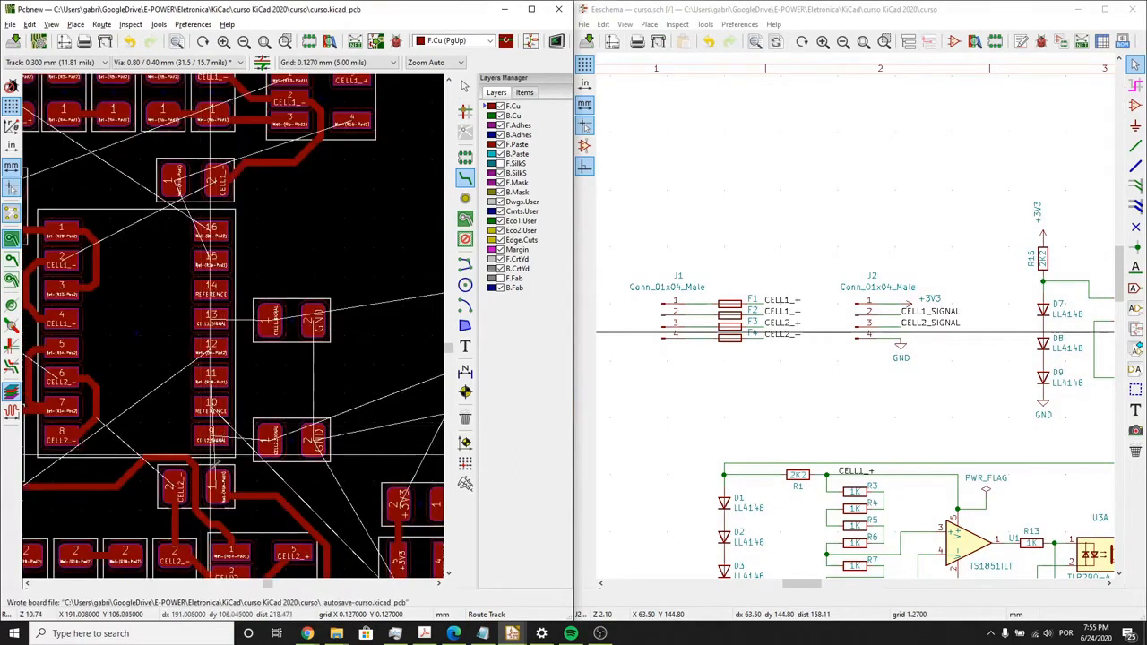
click(215, 482)
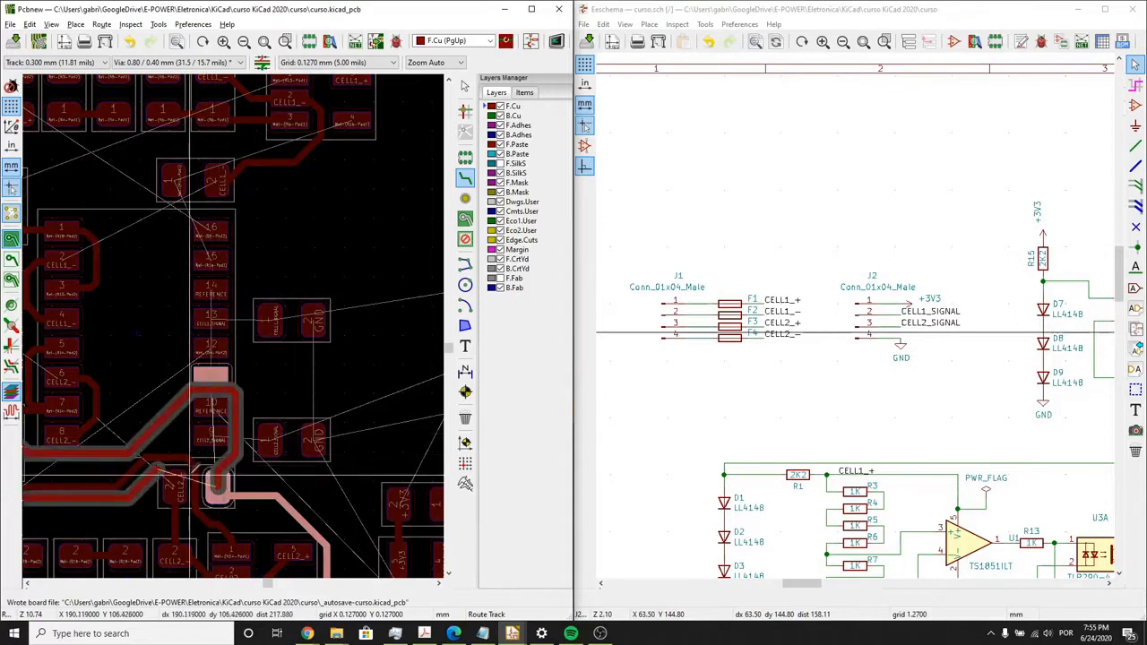
right_click(215, 154)
click(235, 163)
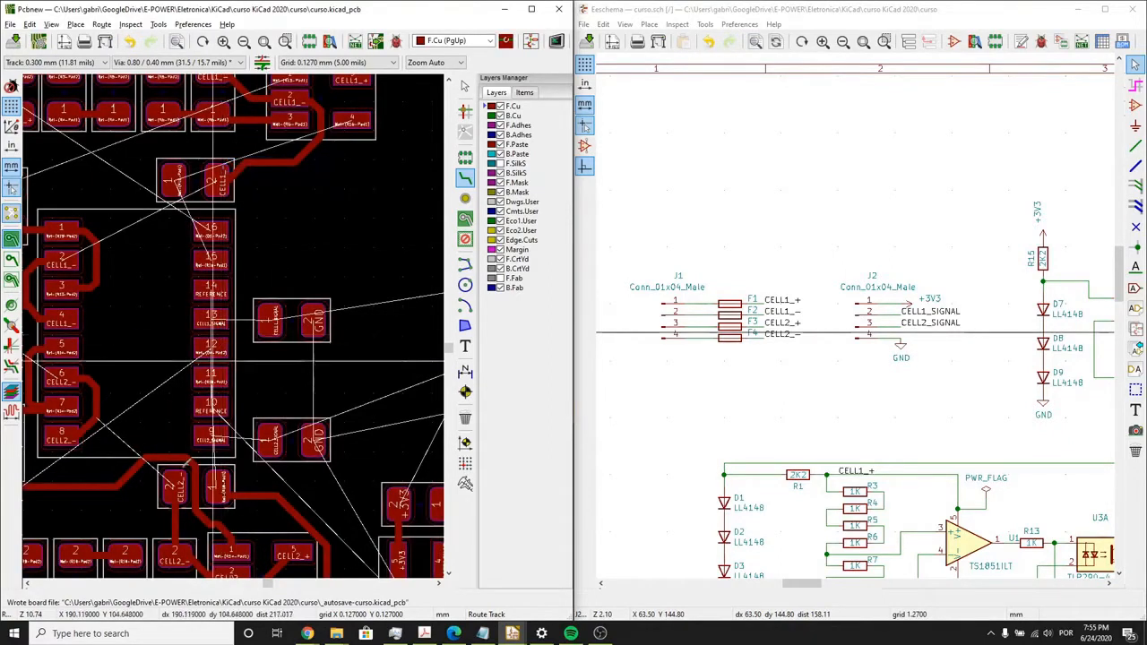
- Straighten the kinked Net-(R14-Pad1) track above R18 into one horizontal run with a clean corner
scroll(214, 361, up, 4)
click(219, 302)
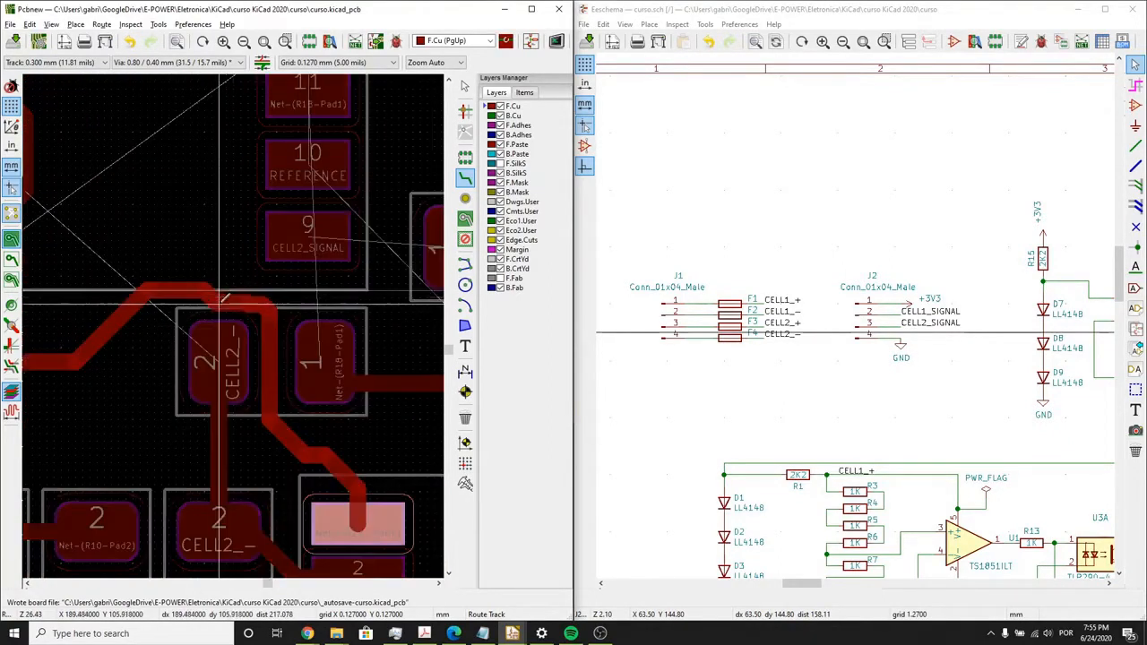
key(Escape)
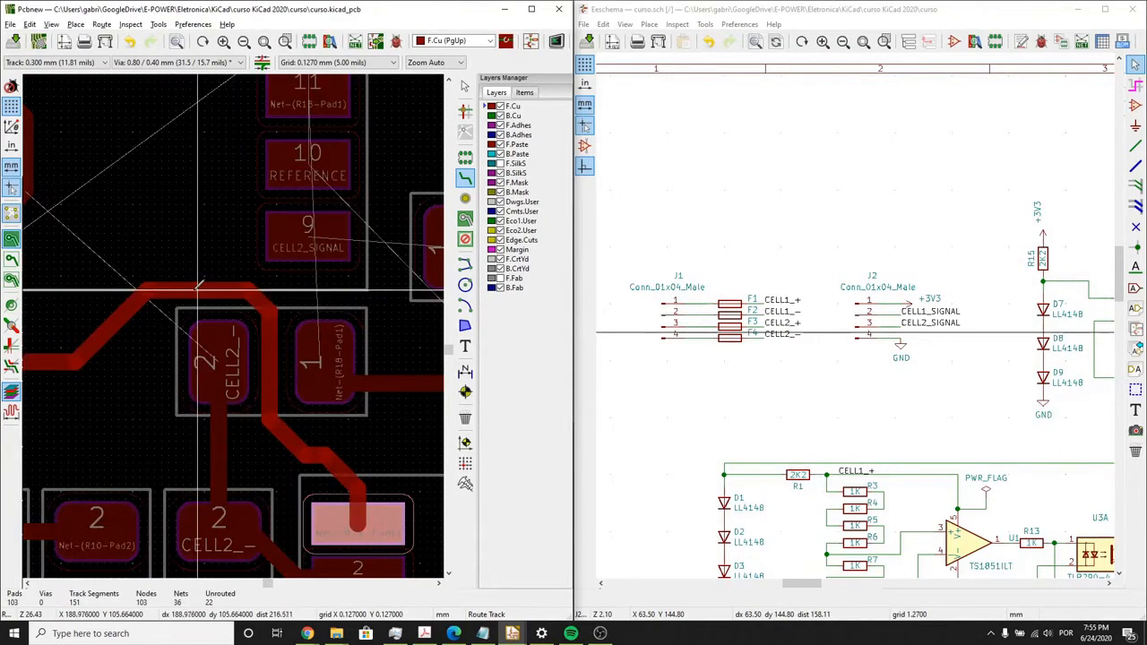
click(249, 305)
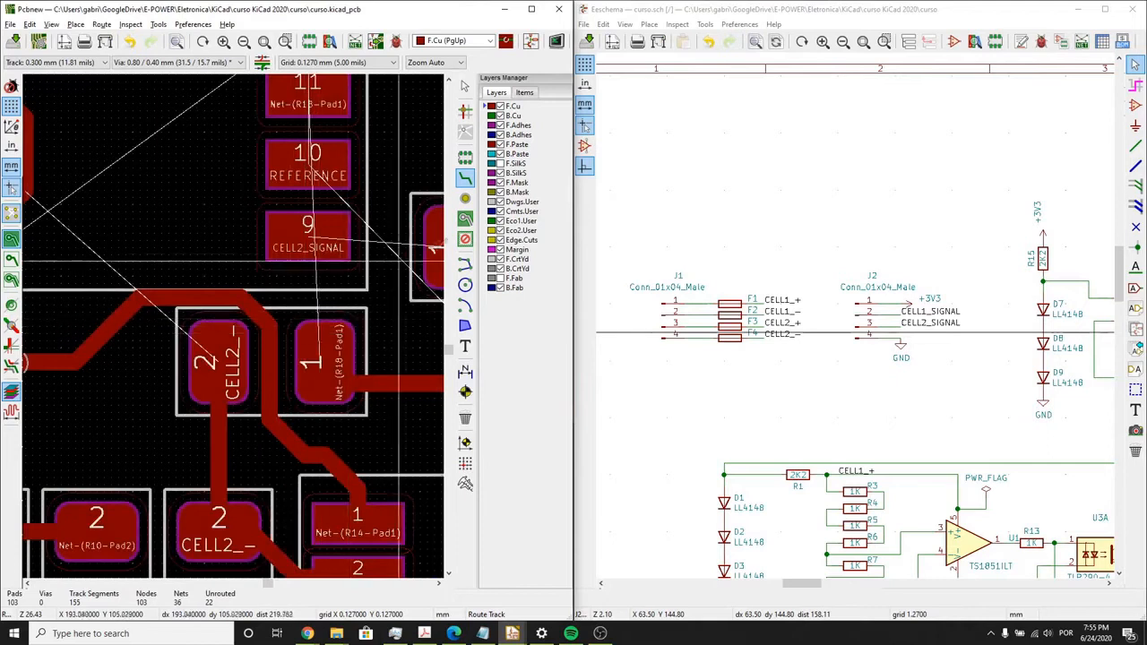
click(318, 333)
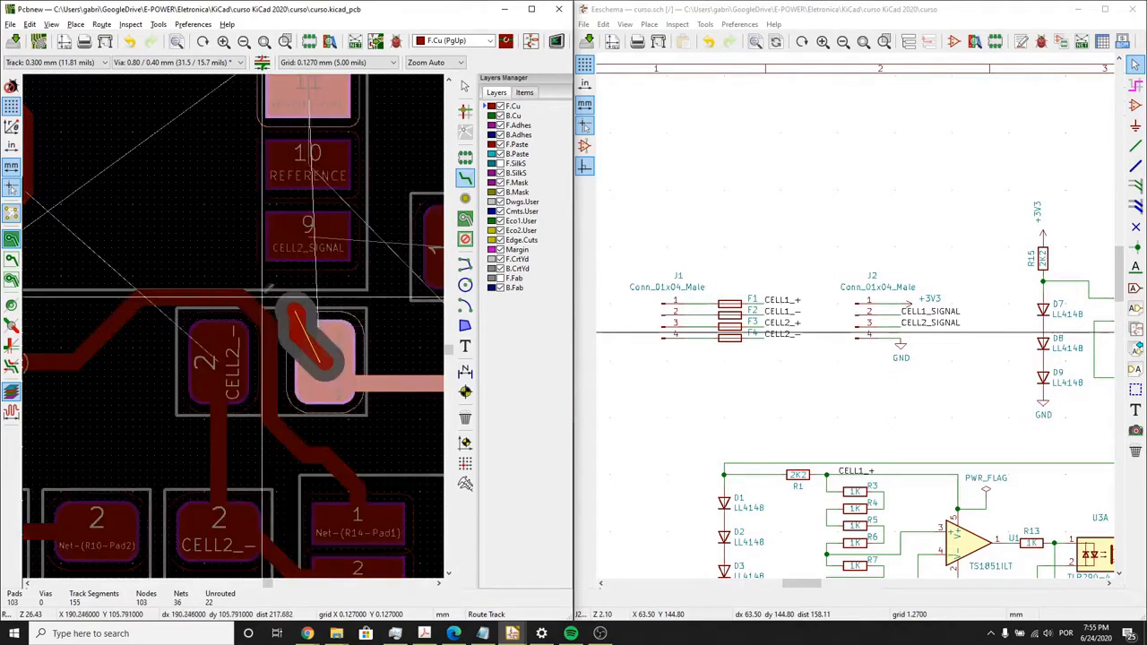
right_click(359, 299)
click(385, 304)
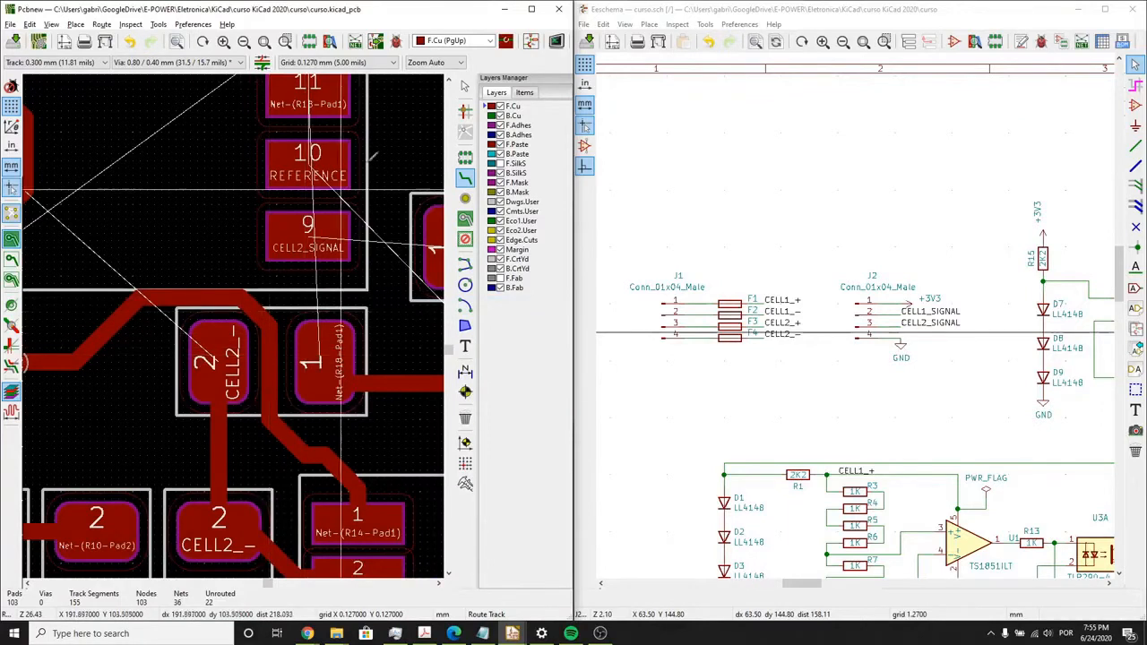
key(Escape)
- Delete the Net-(R14-Pad1) track segment between R18's pads and the short corner pieces above it
click(276, 374)
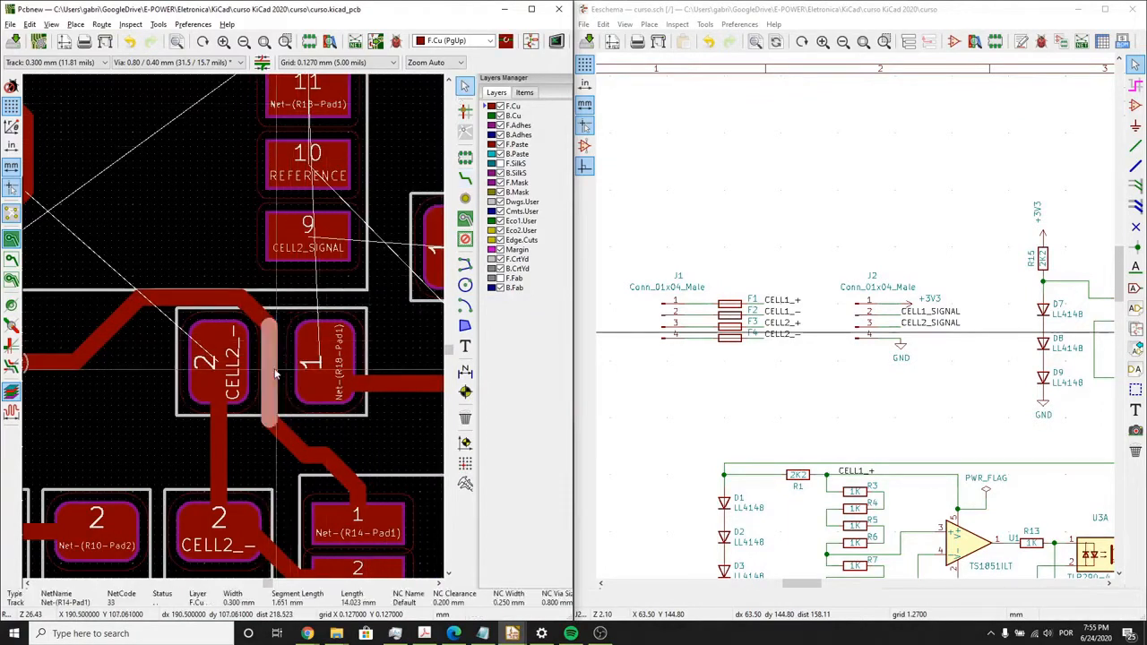
click(264, 317)
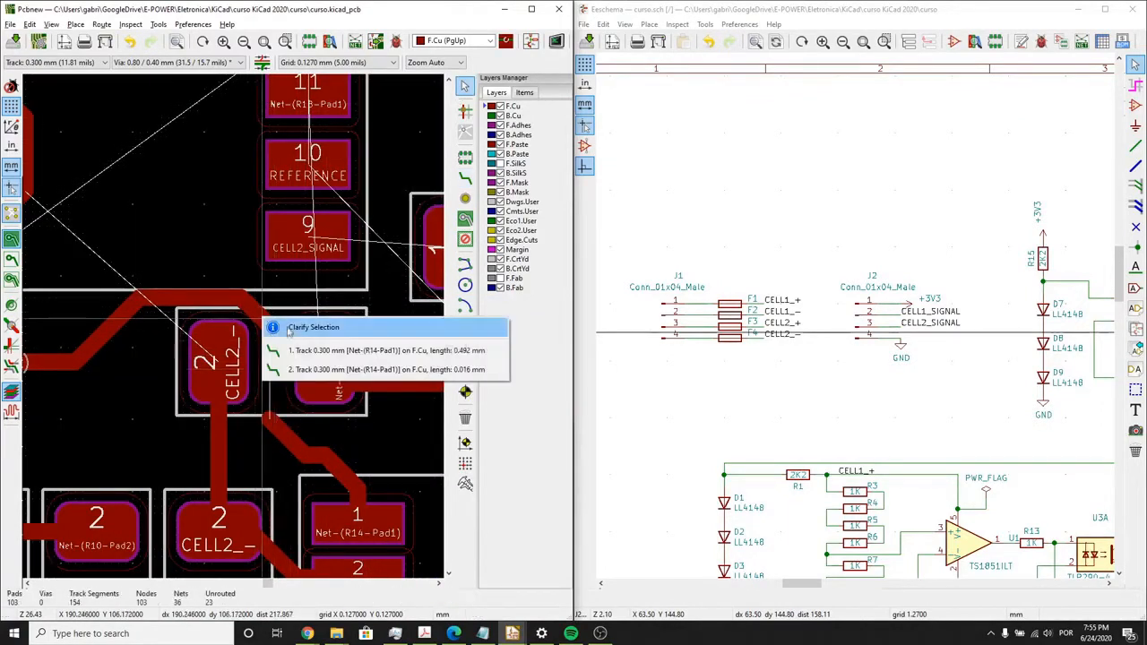
click(287, 350)
key(Delete)
click(268, 318)
click(286, 350)
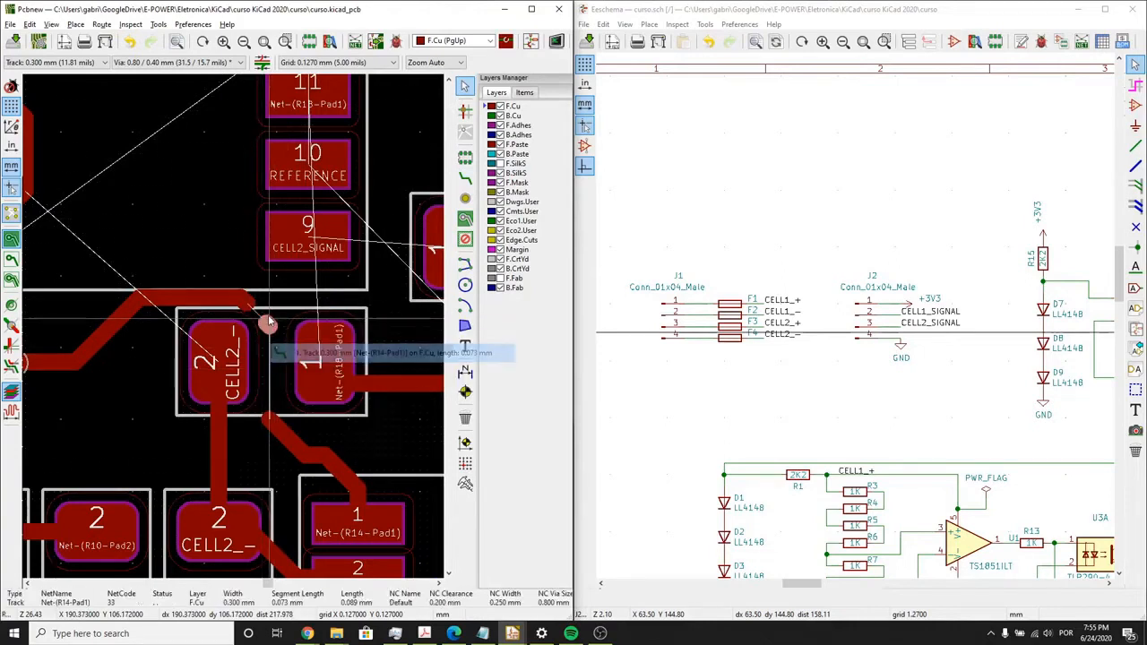
key(Delete)
key(Delete)
click(249, 303)
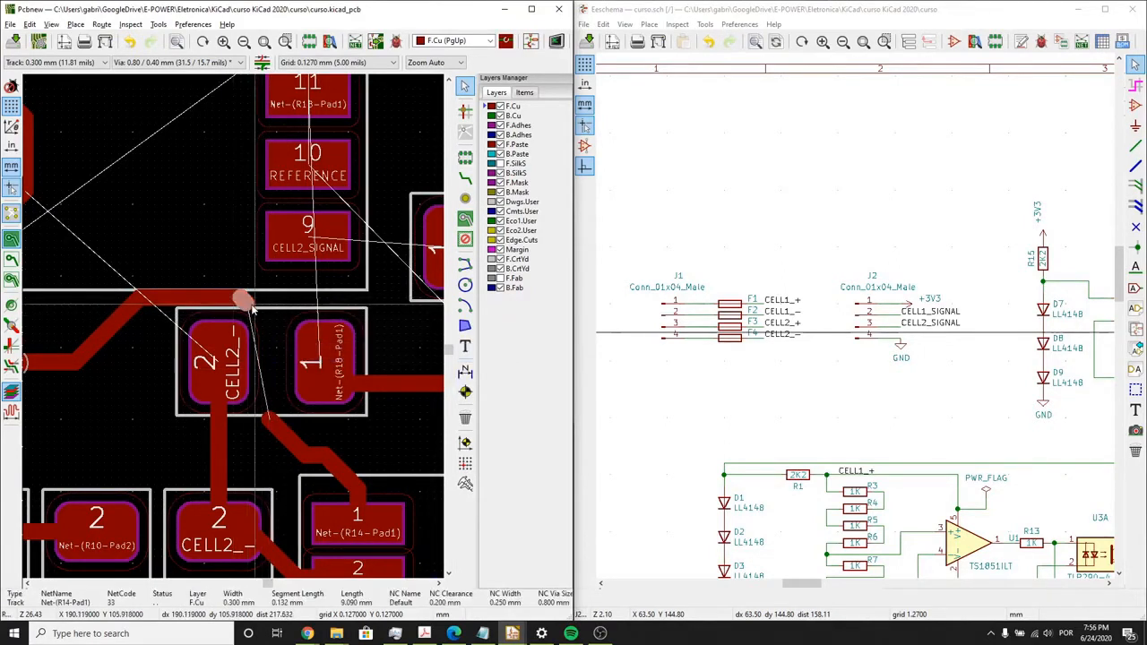
key(Delete)
click(251, 302)
click(272, 339)
- Delete the diagonal Net-(R14-Pad1) segment below R18 and the CELL2_- segment running down from R18's pad 2
key(Delete)
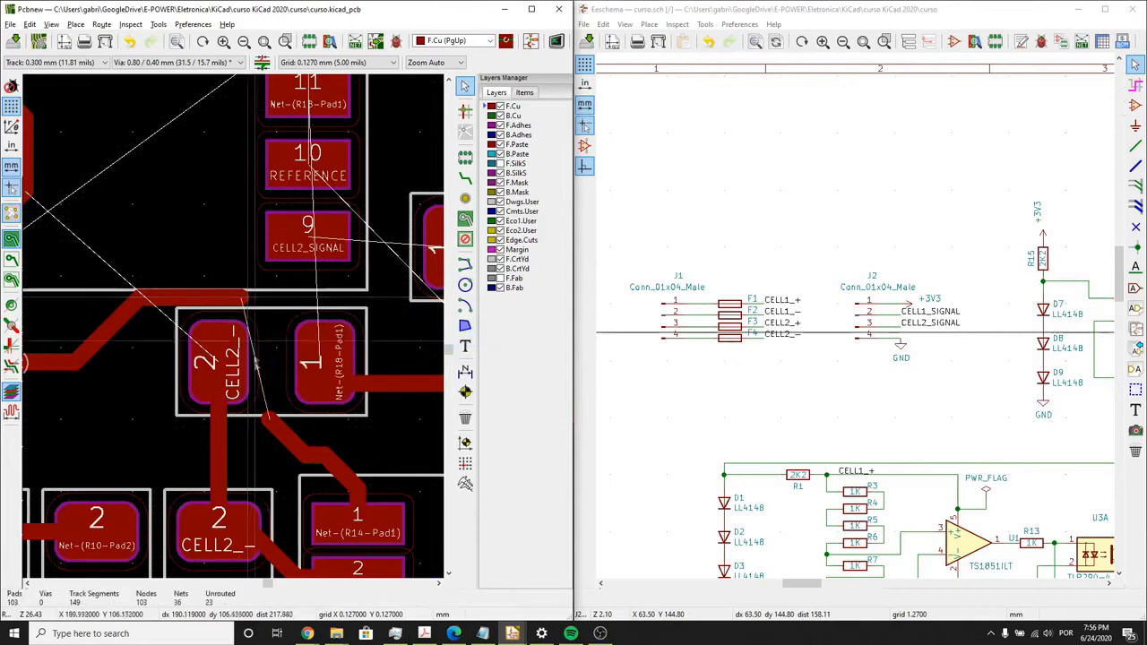
click(267, 424)
key(Delete)
click(219, 430)
key(Delete)
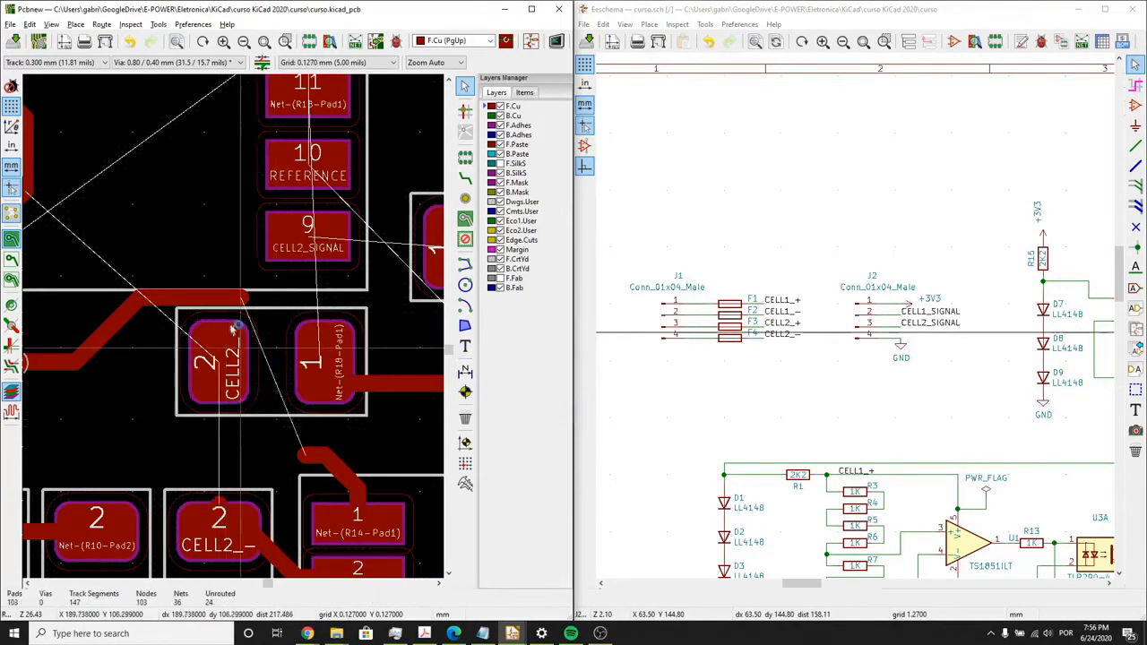
- Move resistor R18 slightly down and to the left, away from U3's pad 9
click(260, 374)
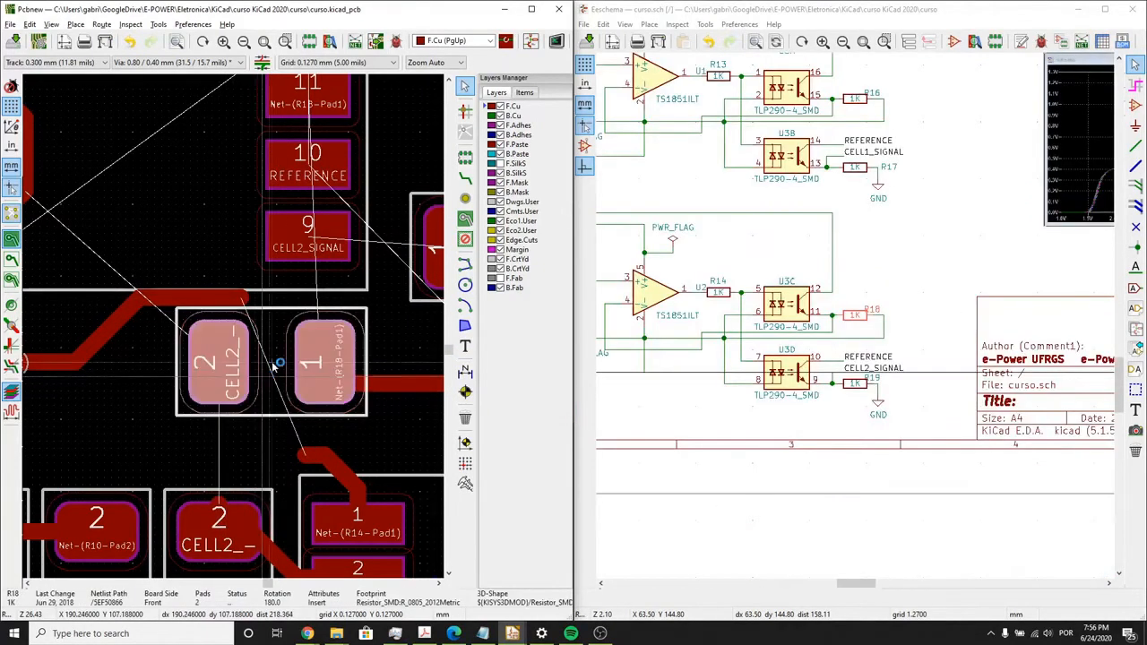
drag(278, 363, 253, 378)
click(251, 382)
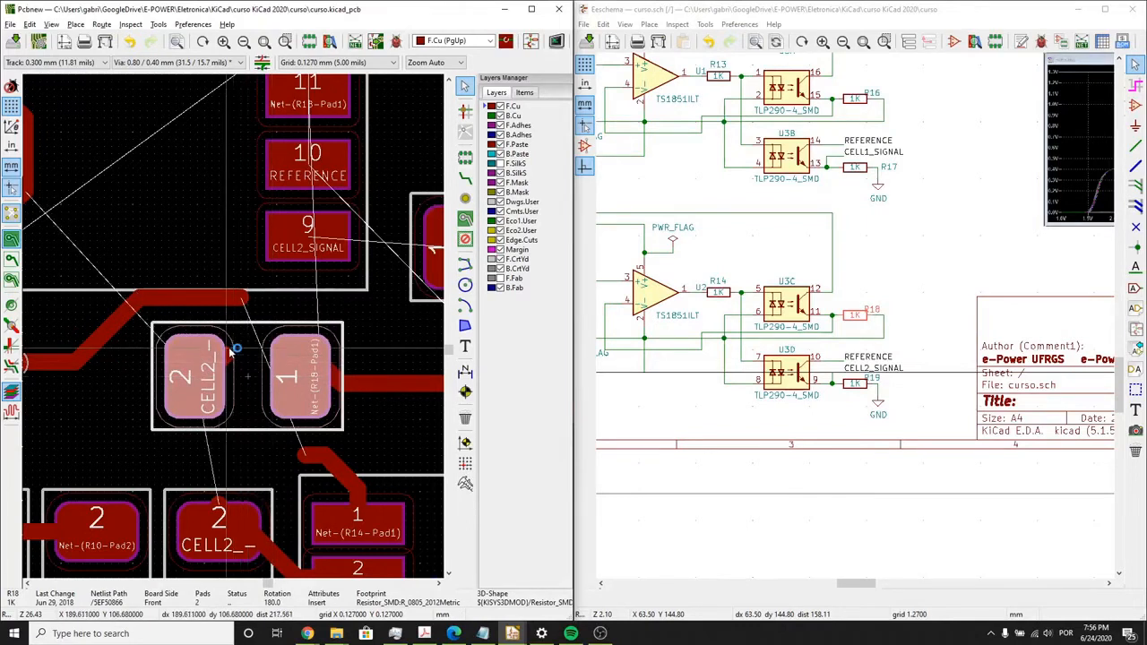
key(Escape)
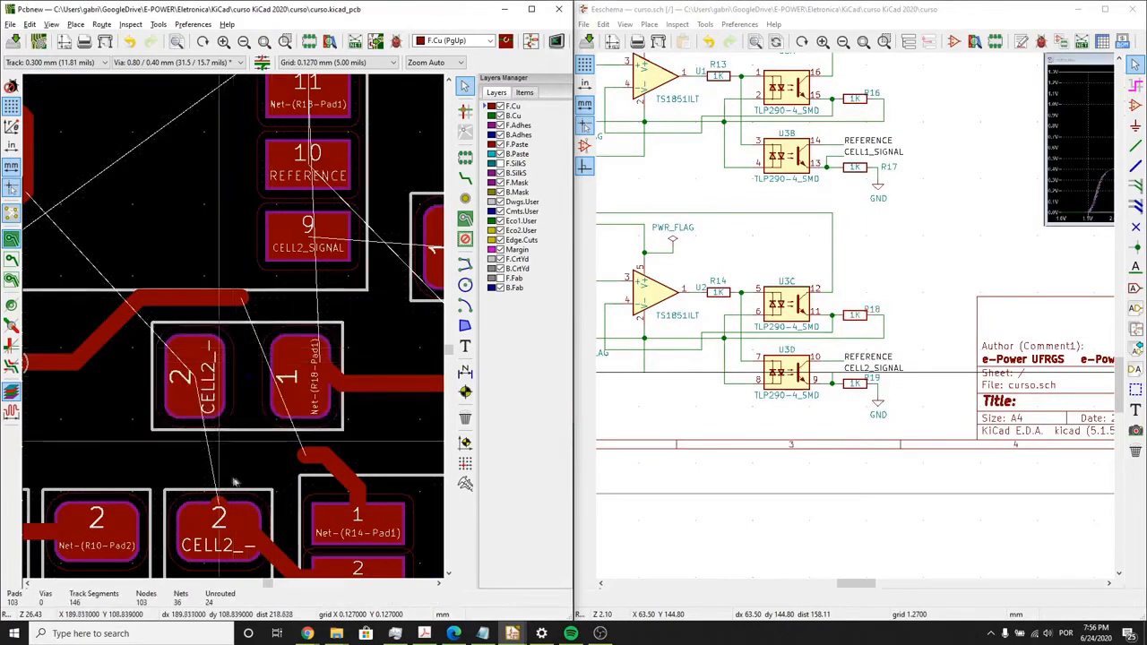
- Route a CELL2_- track from R18's pad 2 to the CELL2_- resistor pad directly below it
click(1135, 147)
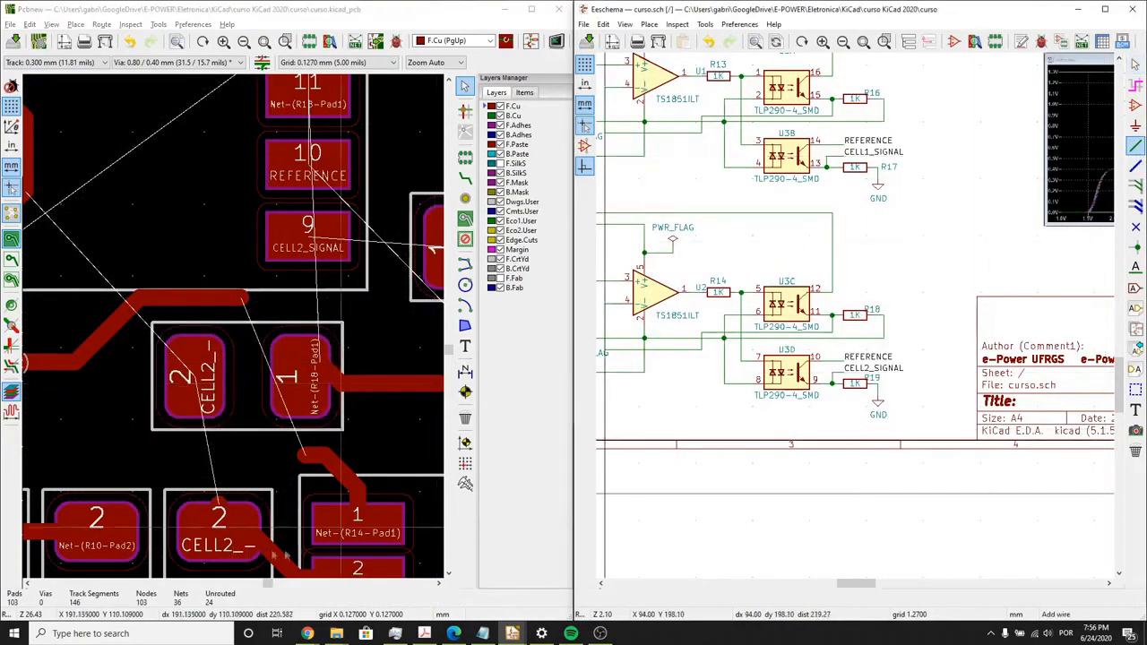
click(219, 532)
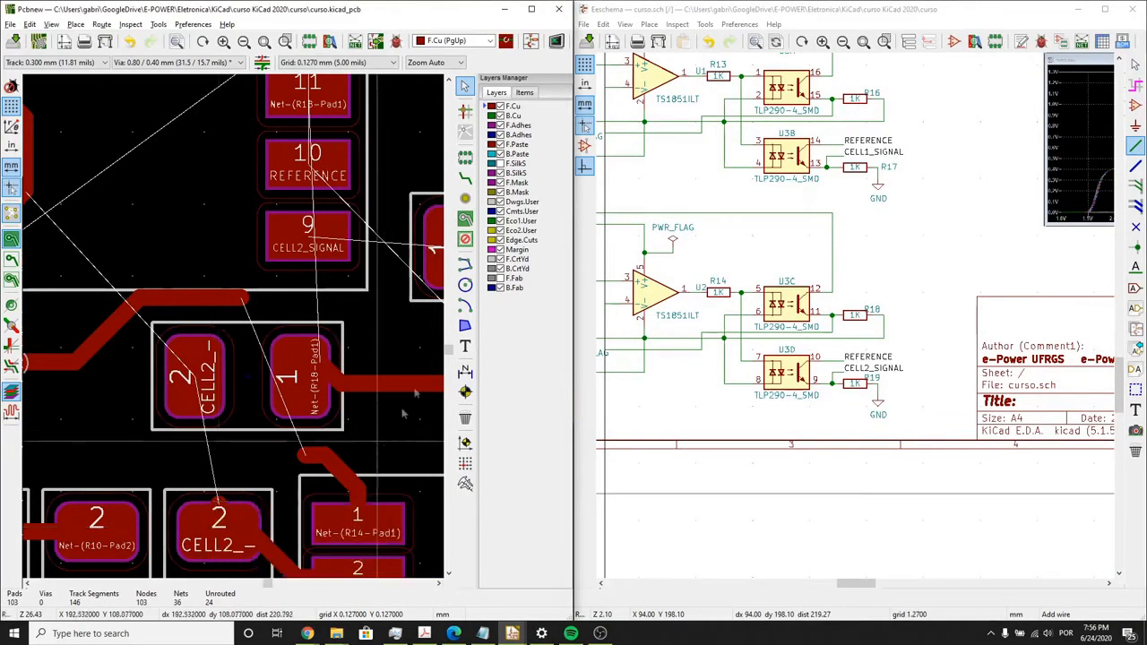
click(465, 179)
click(194, 363)
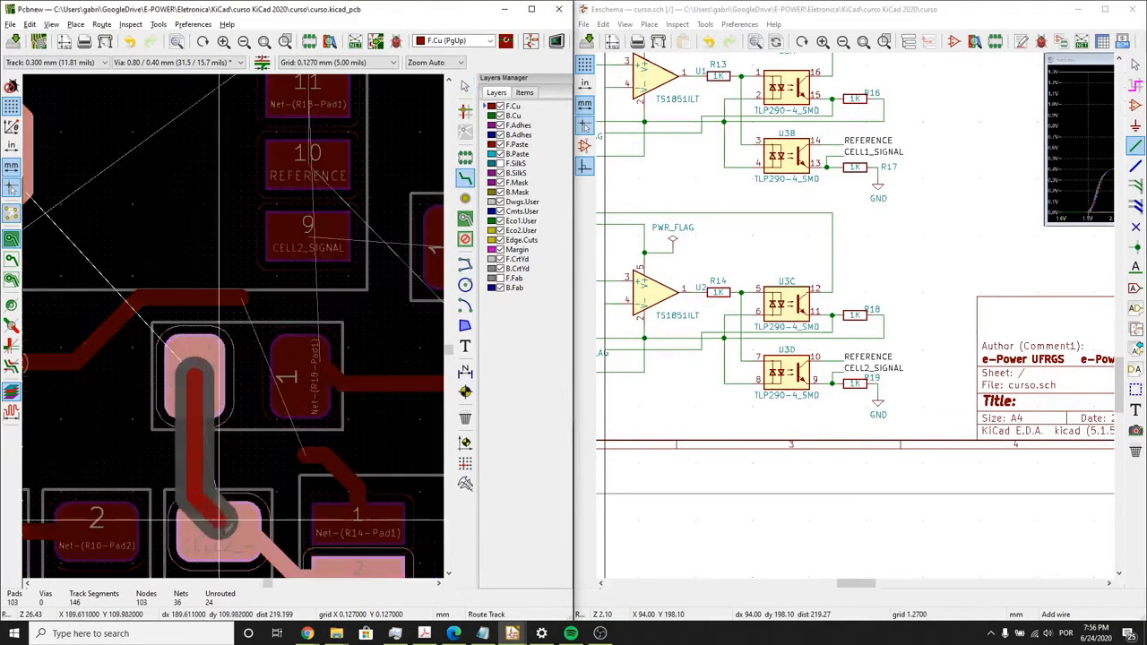
click(226, 530)
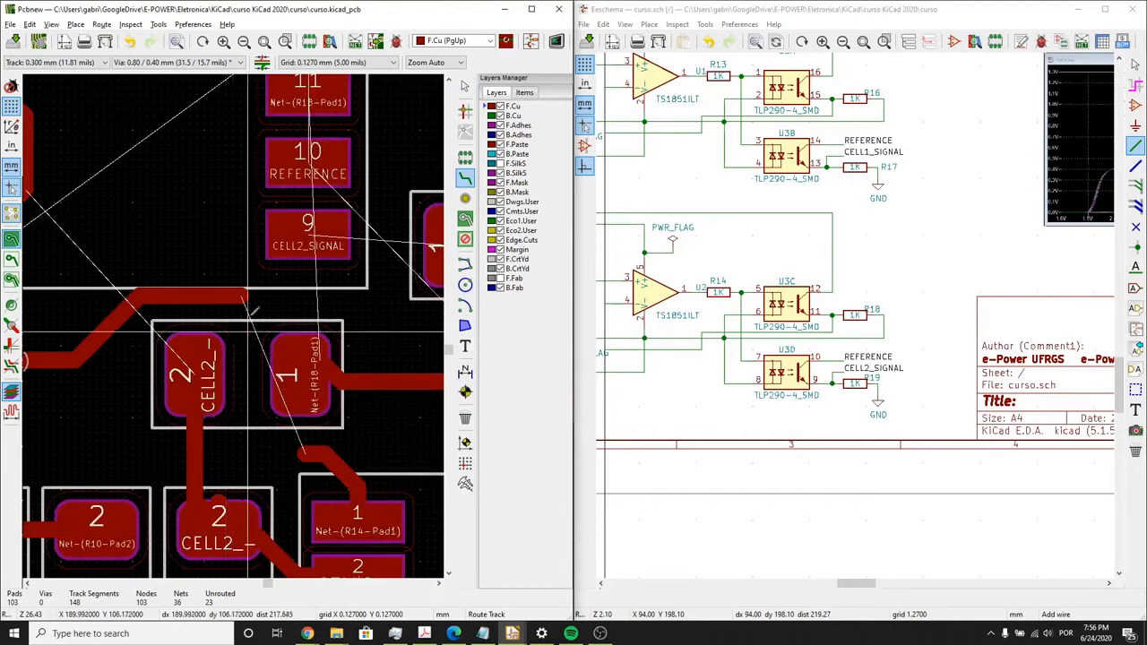
- Reconnect the Net-(R14-Pad1) track between R18's pads and smooth its upper corner into a diagonal
click(249, 296)
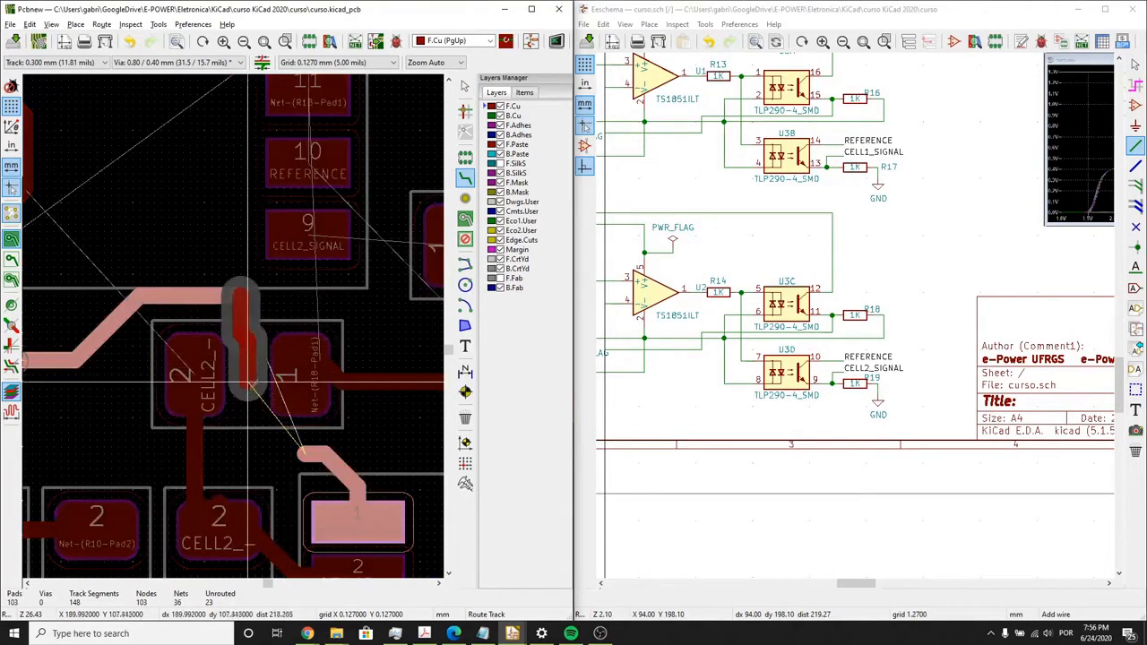
click(291, 456)
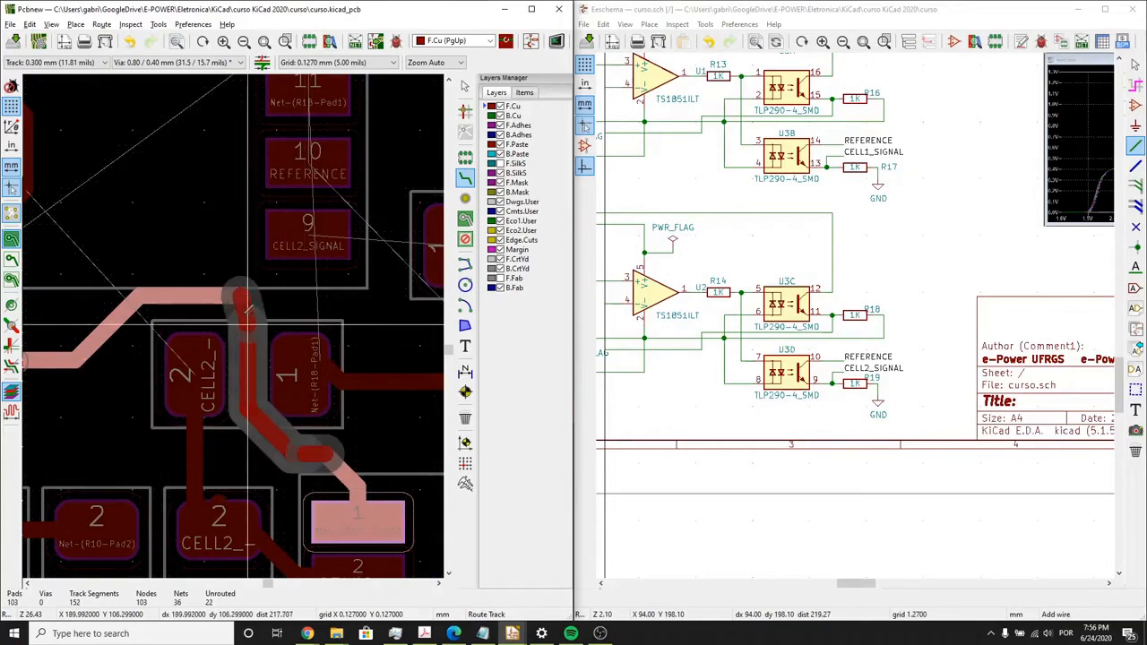
click(329, 458)
click(326, 458)
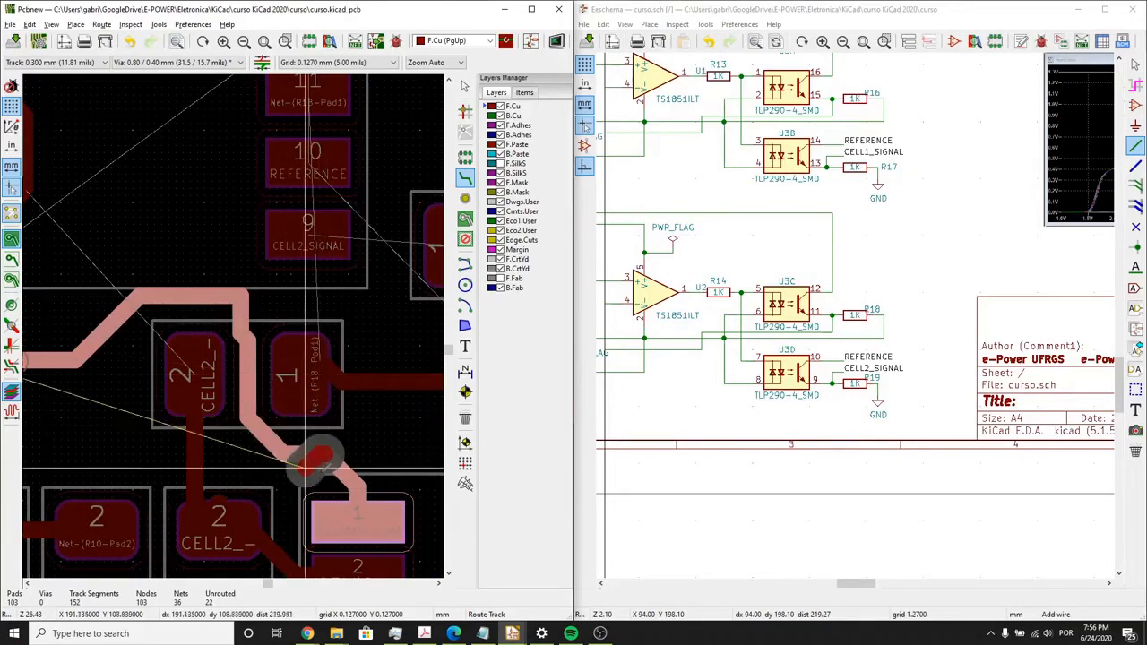
key(Escape)
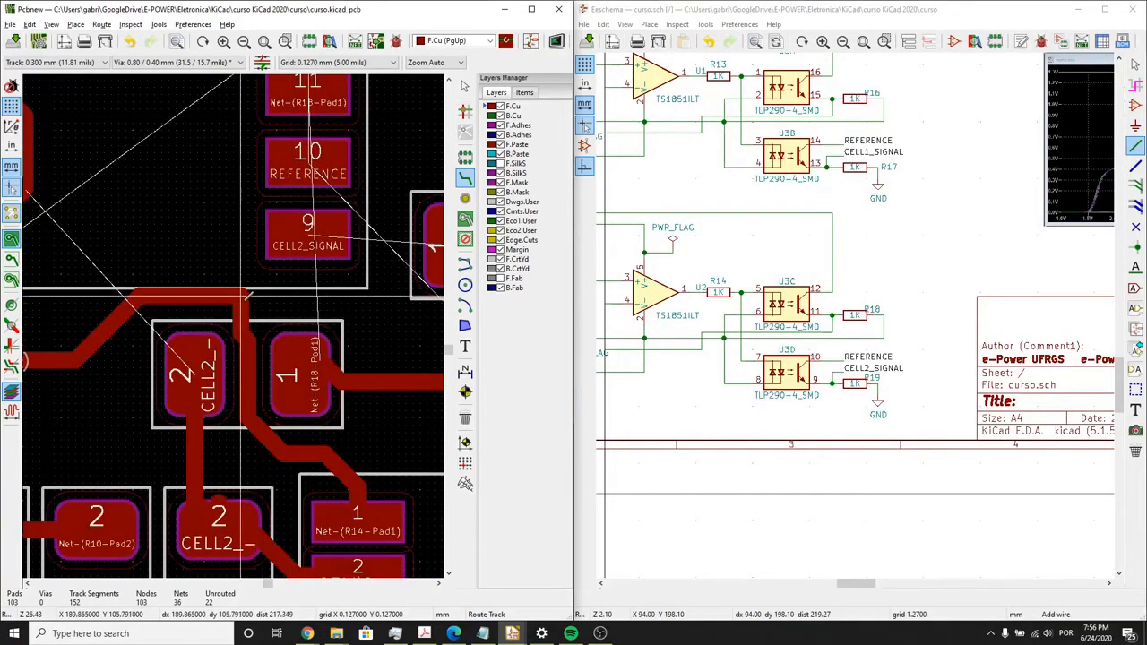
click(249, 296)
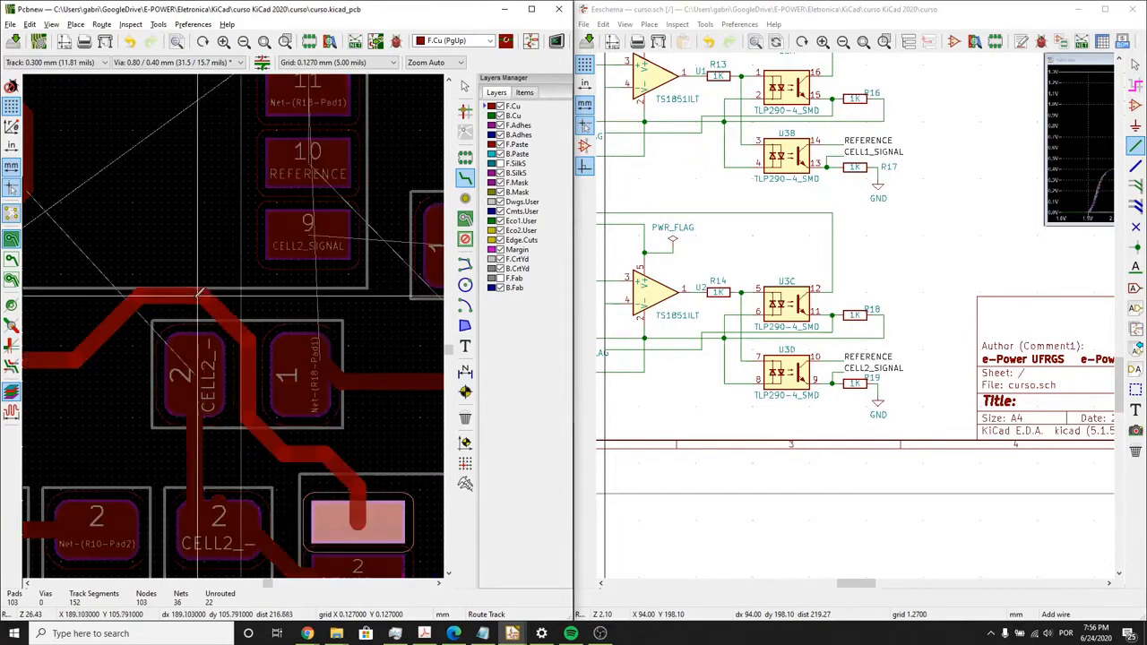
- Route F.Cu tracks from R18's pad 1 to U3's pad 11 and from U3's pad 9 to the adjacent CELL2_SIGNAL resistor pad
scroll(208, 293, down, 4)
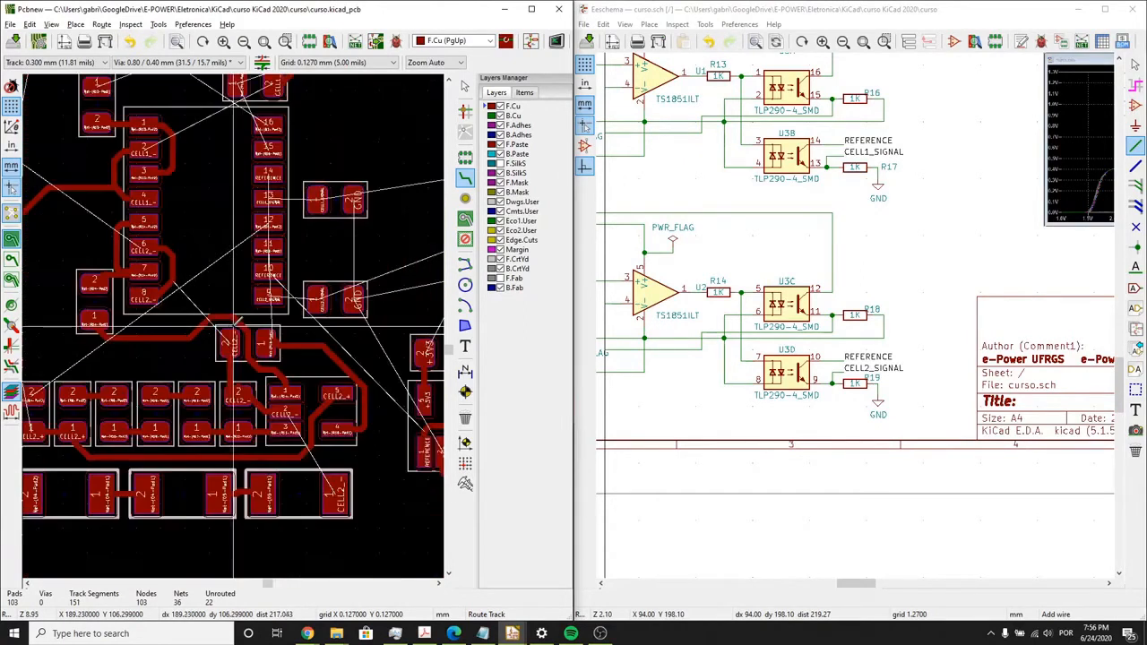
middle_drag(212, 316, 226, 342)
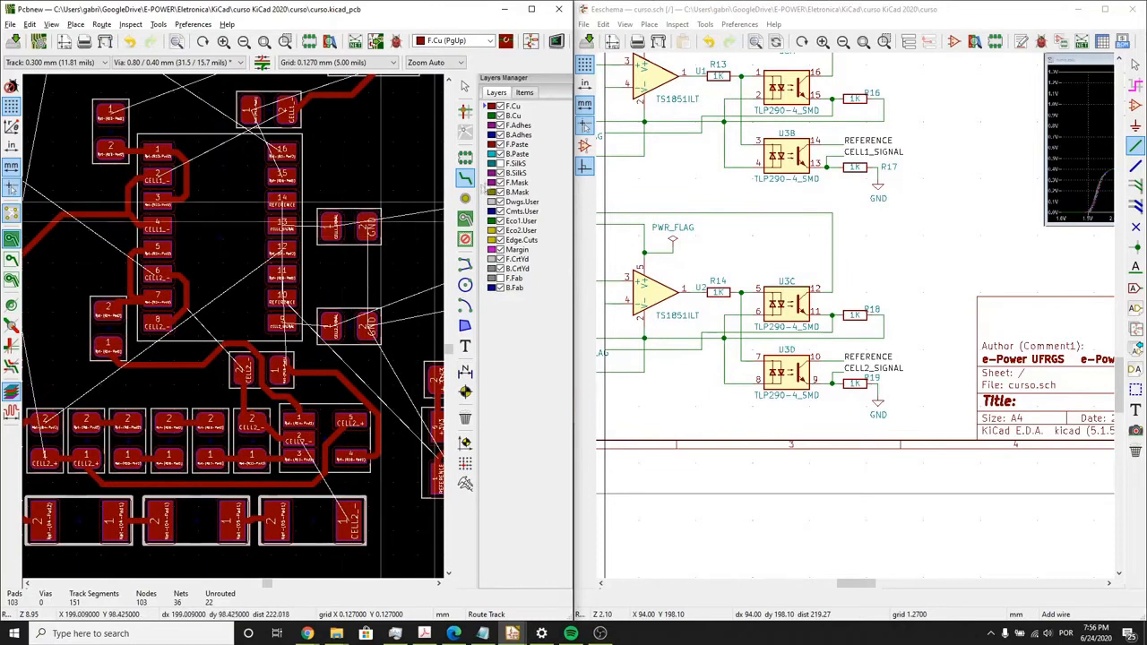
scroll(237, 326, up, 4)
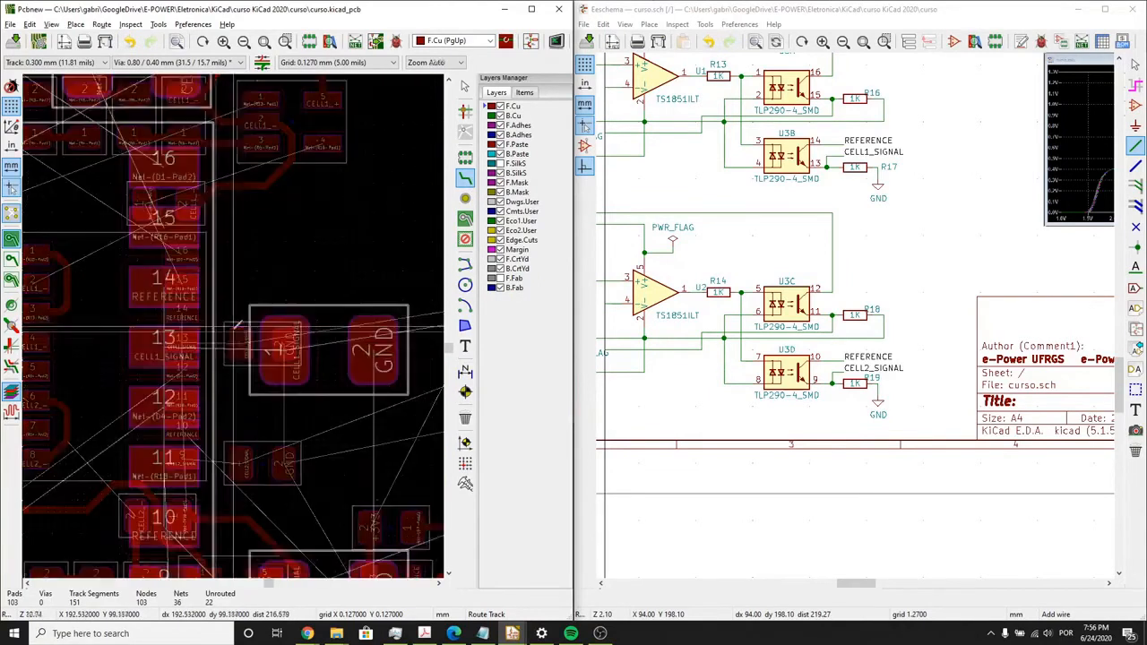
scroll(236, 326, down, 2)
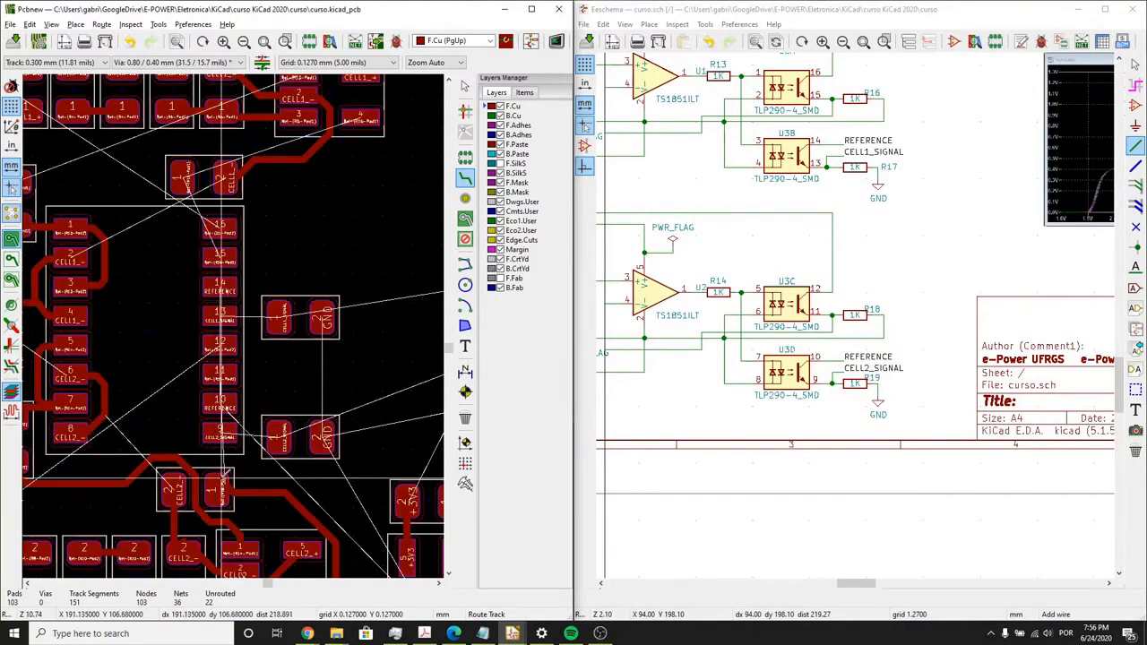
click(217, 484)
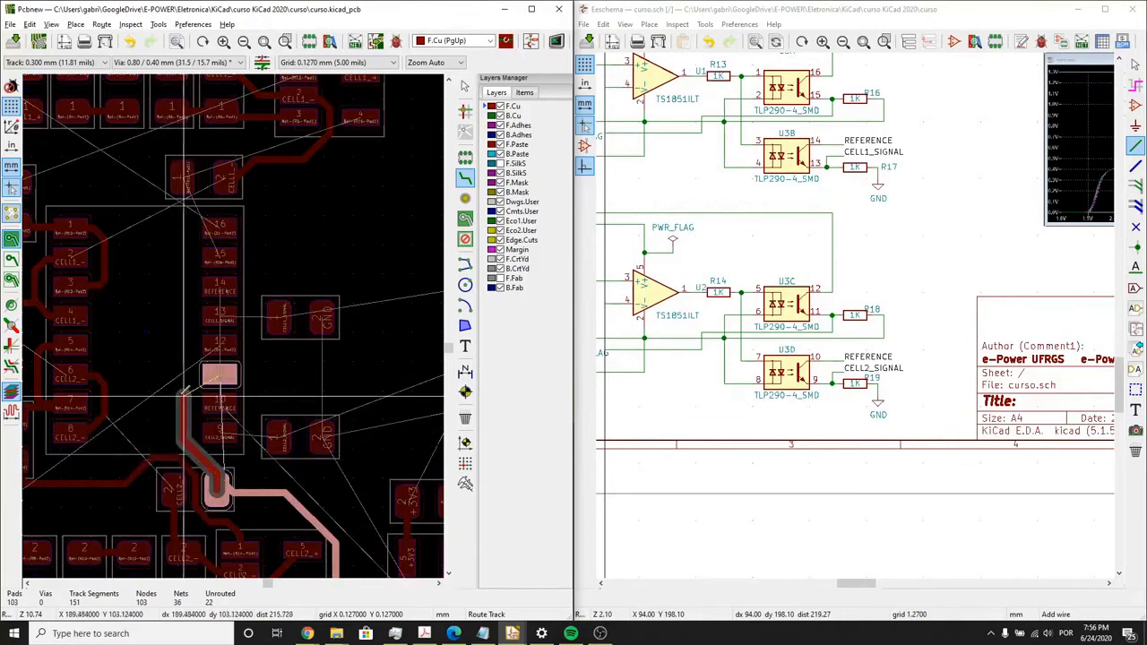
click(213, 374)
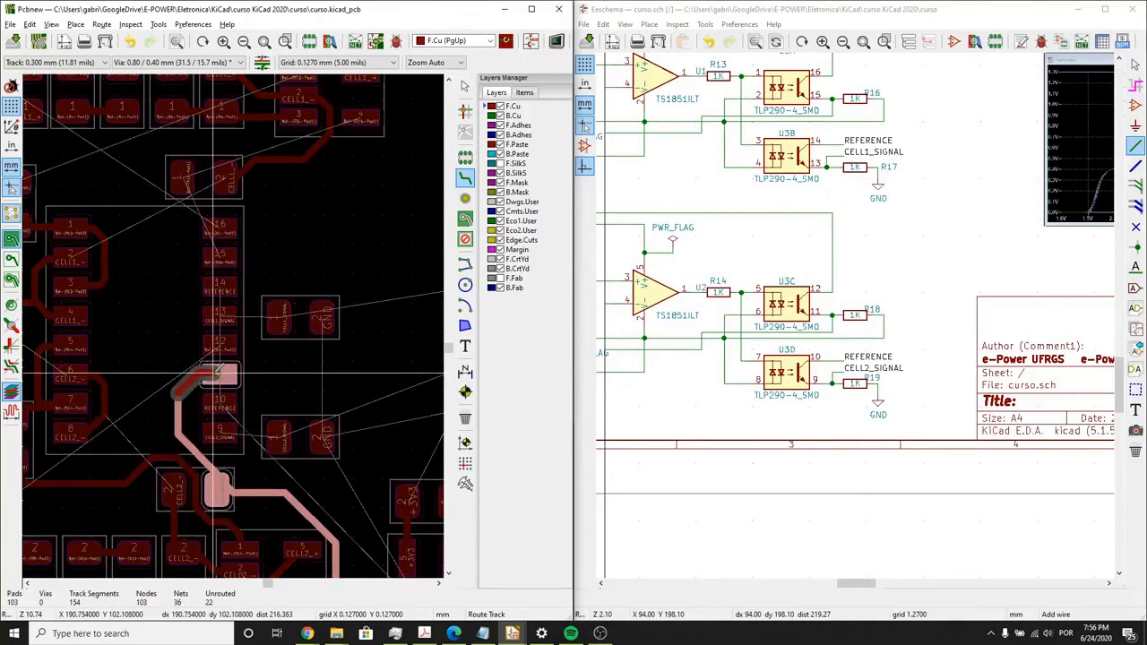
click(219, 376)
click(219, 376)
click(219, 376)
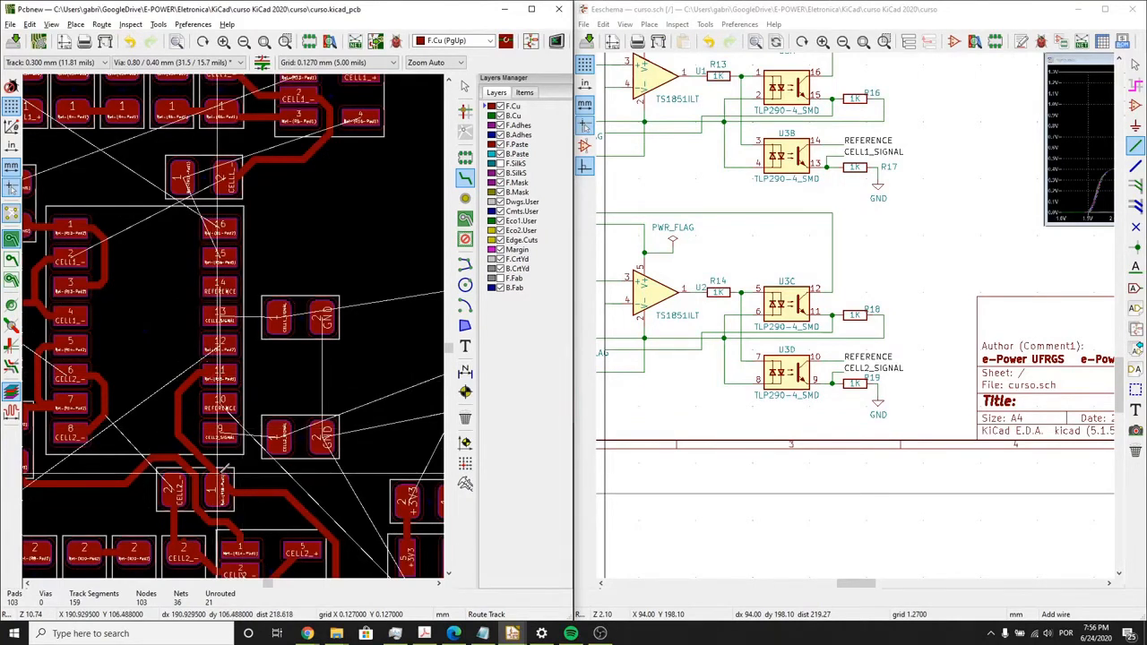
click(219, 433)
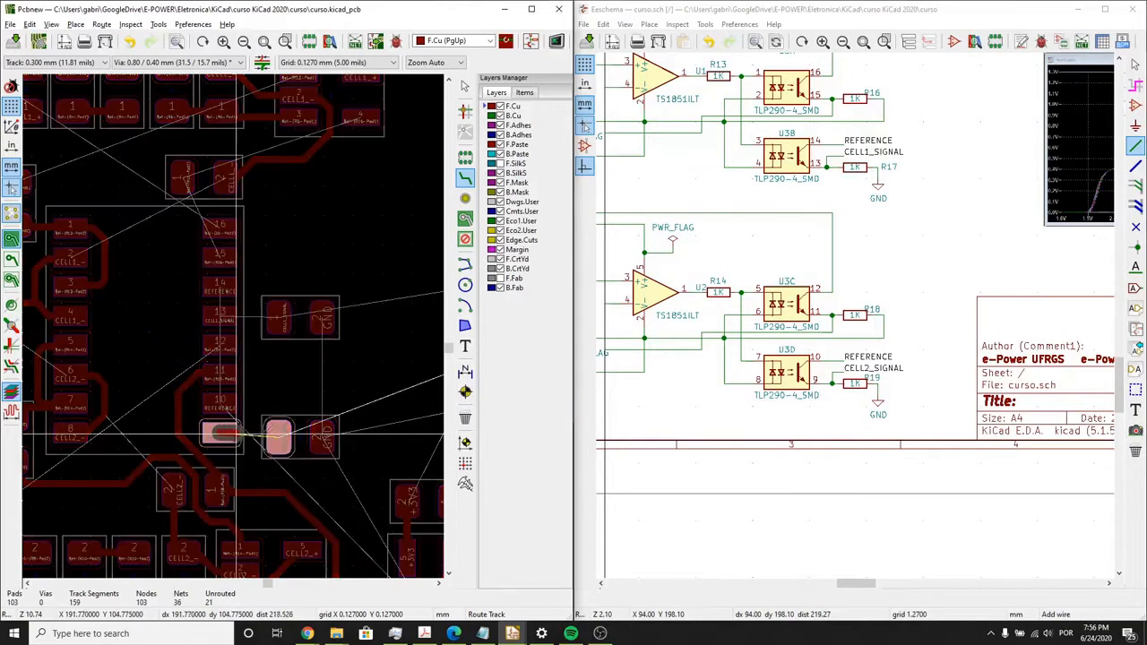
click(280, 433)
- Route a CELL1_+ track from the fuse beside connector pin 1, up between the fuse pads, to the existing CELL1_+ track near the upper resistors
scroll(237, 320, down, 3)
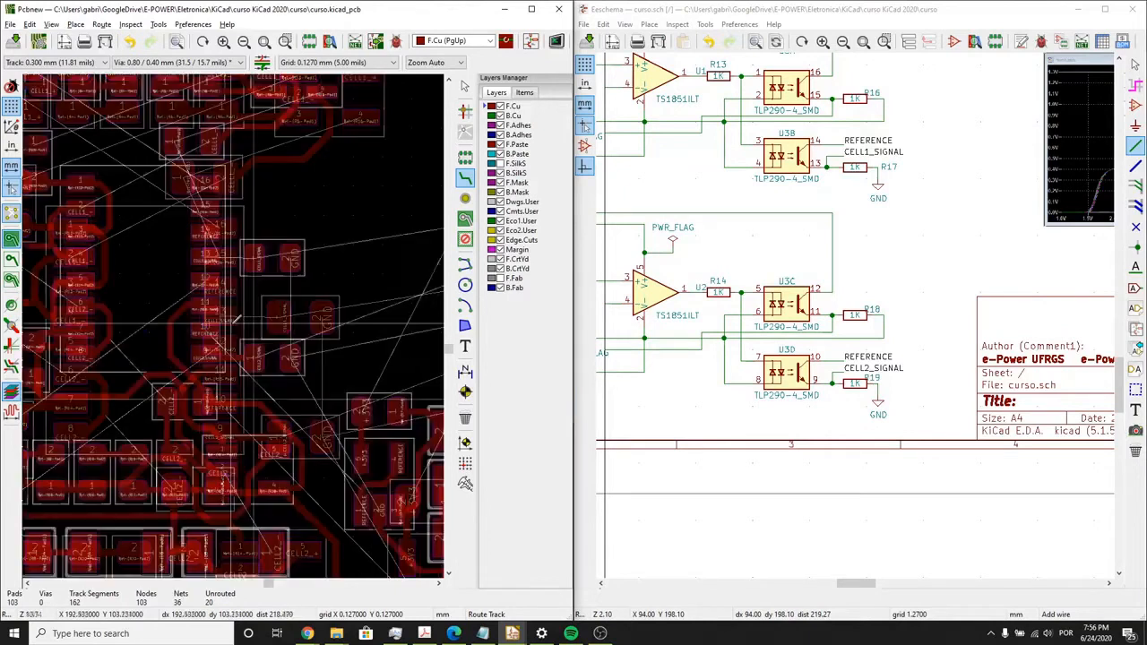
scroll(238, 320, up, 3)
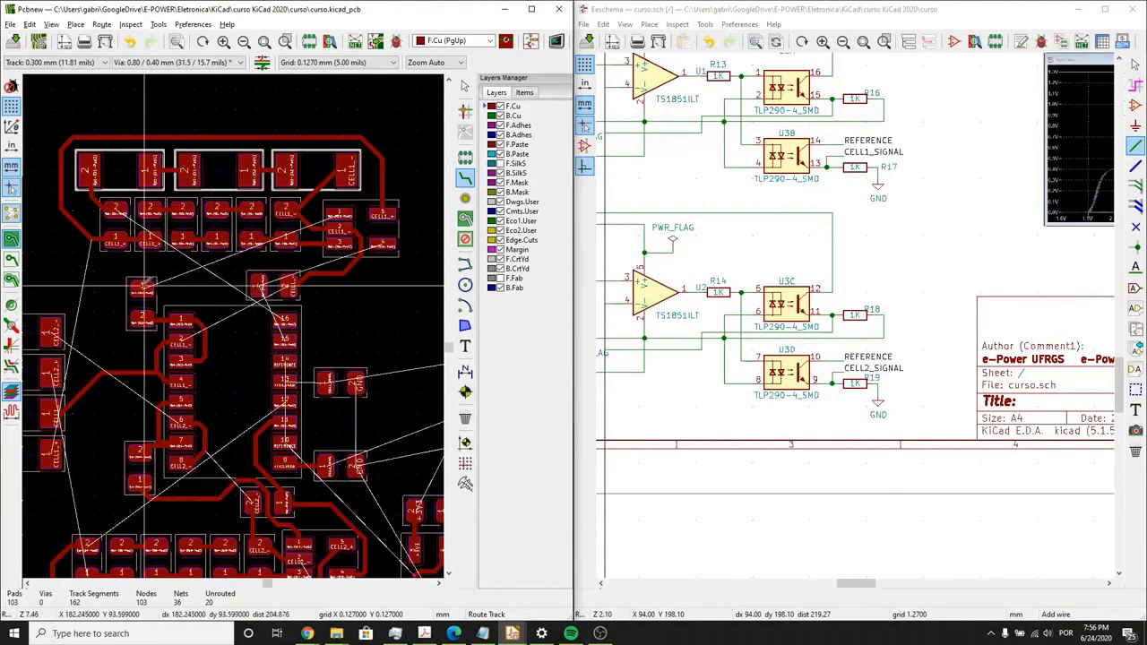
scroll(144, 287, up, 2)
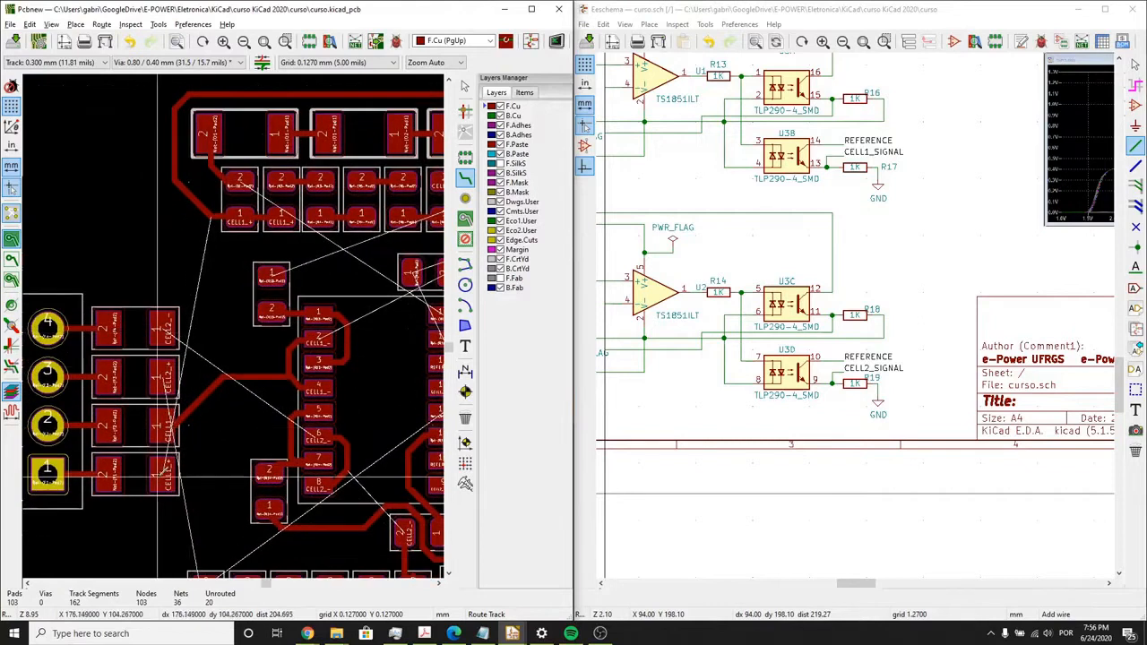
click(159, 473)
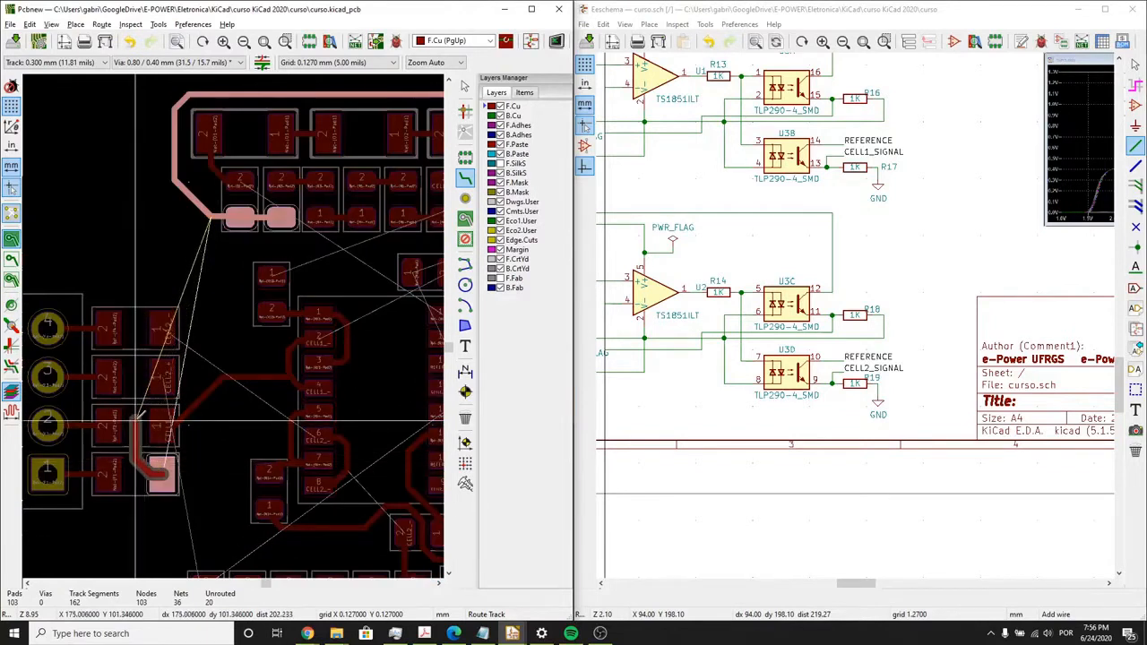
click(144, 250)
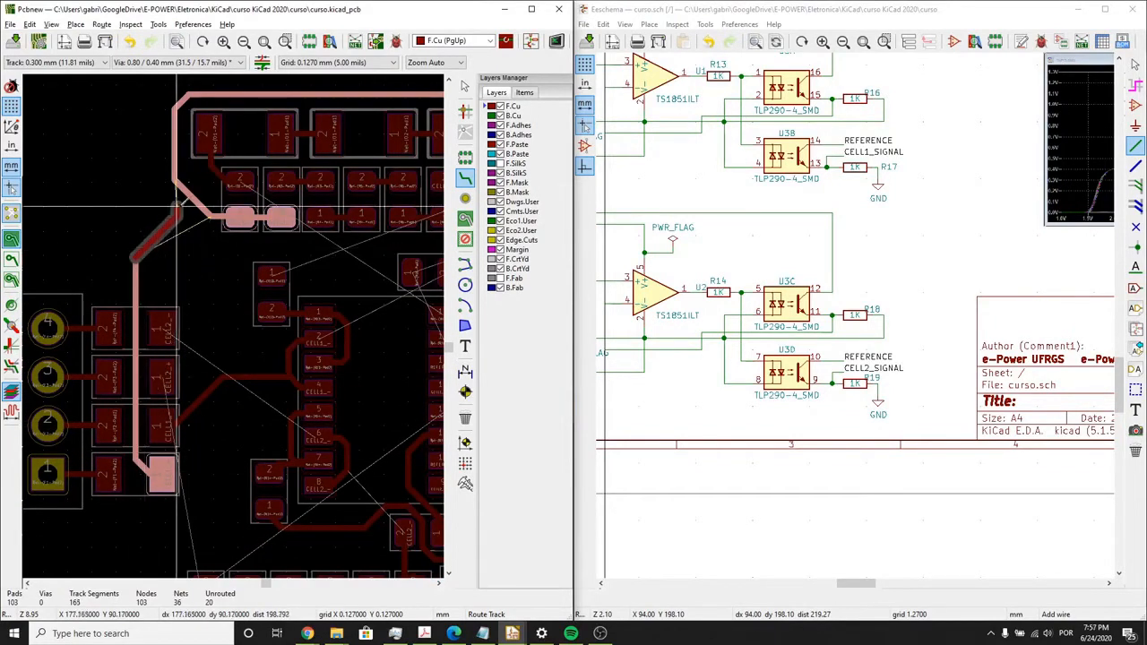
double_click(202, 208)
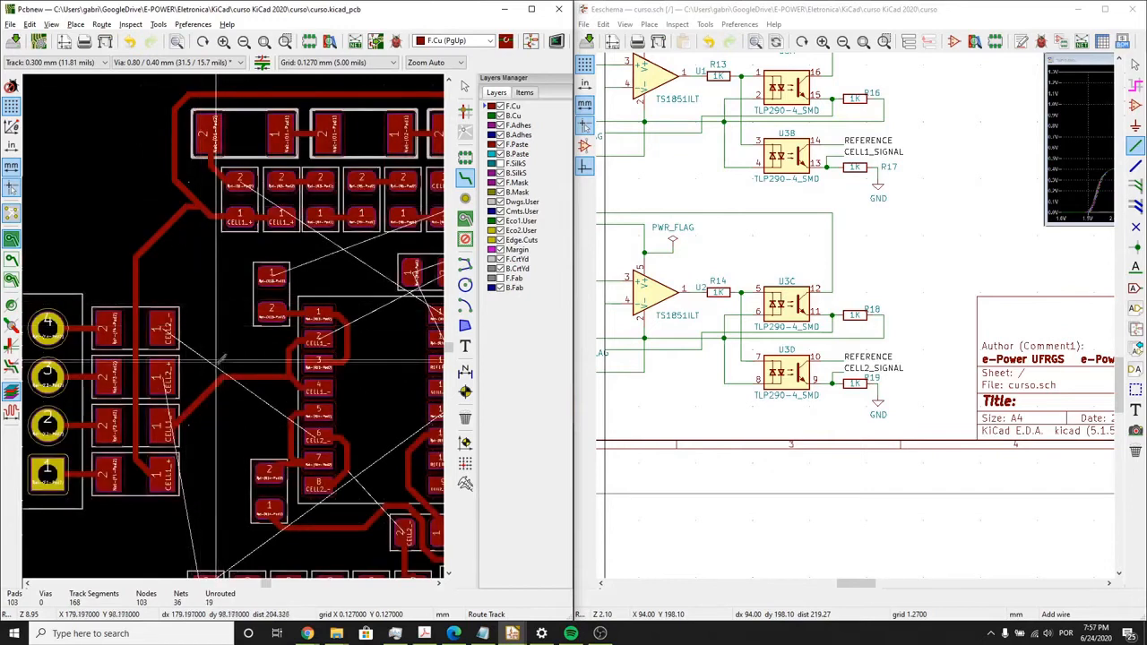
- Route a CELL1_SIGNAL track from U3's pad 13 to pad 1 of the adjacent resistor
middle_drag(318, 422, 219, 382)
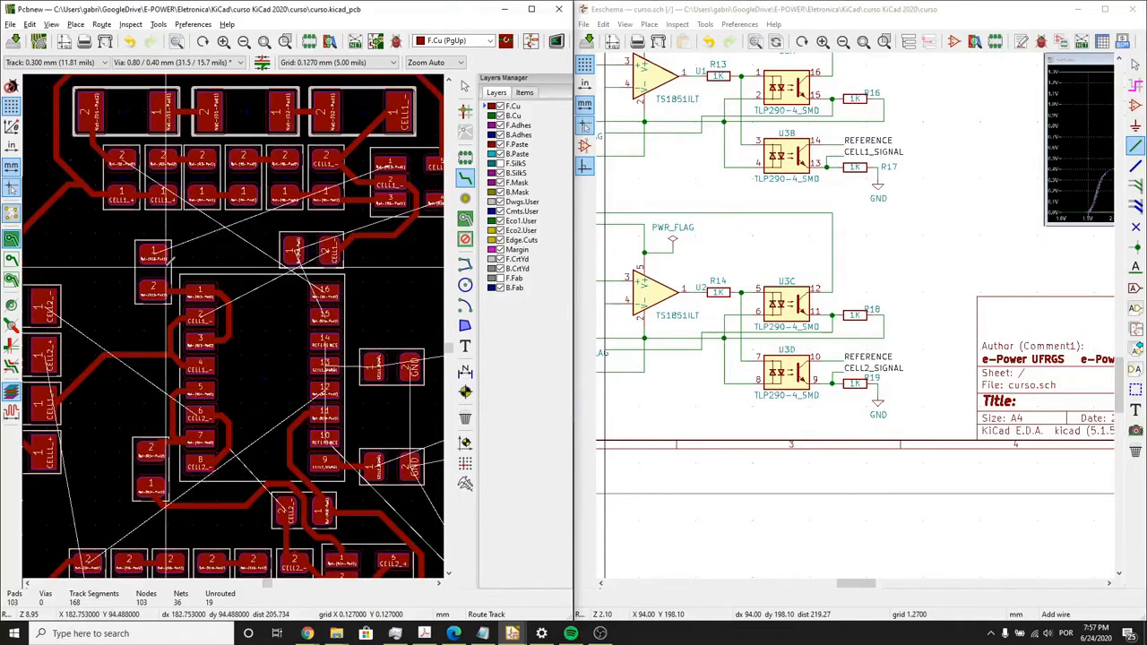
scroll(197, 295, down, 2)
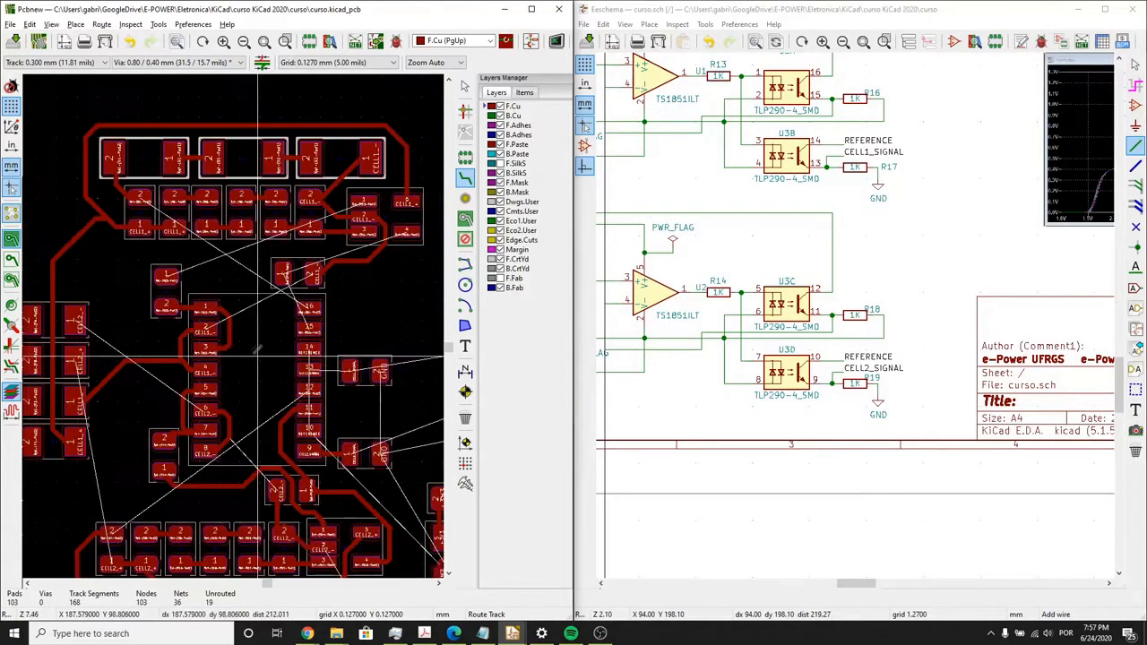
scroll(234, 327, up, 3)
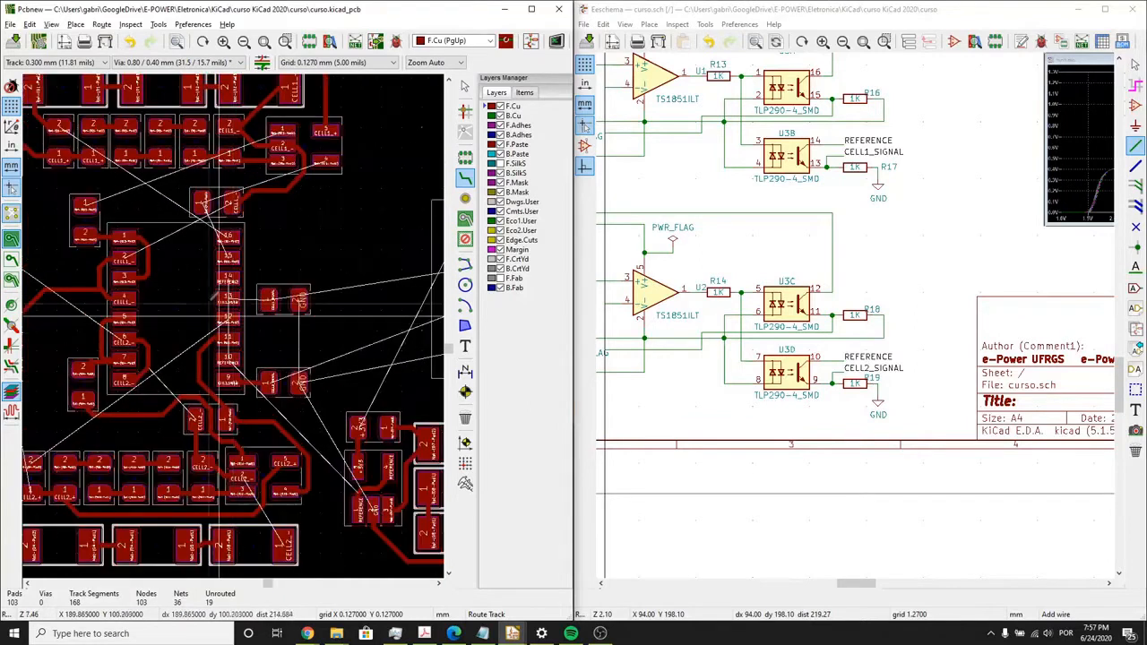
click(274, 339)
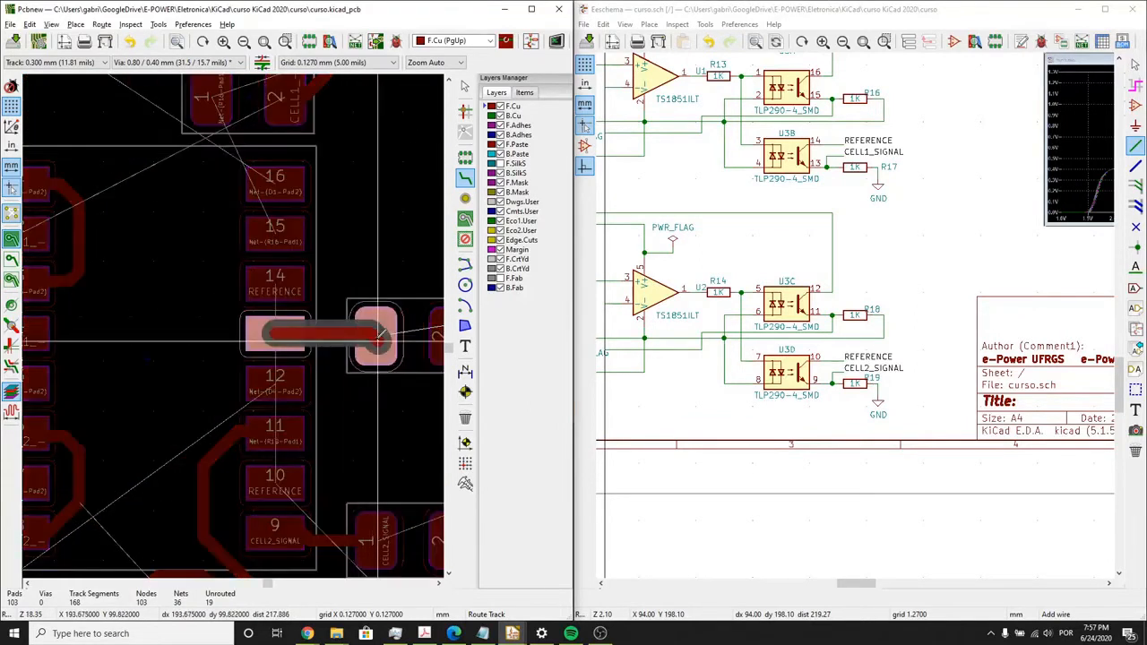
click(374, 335)
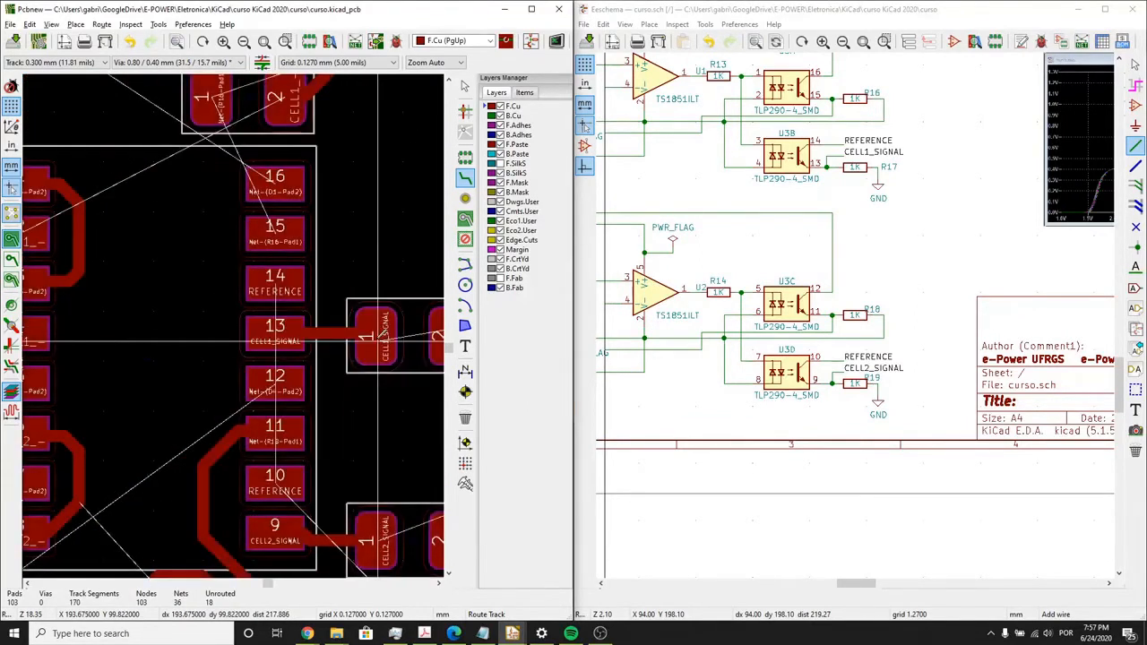
- Route a REFERENCE track from U3's pad 10 to pad 14, passing between the pads of the CELL1_SIGNAL resistor
click(295, 468)
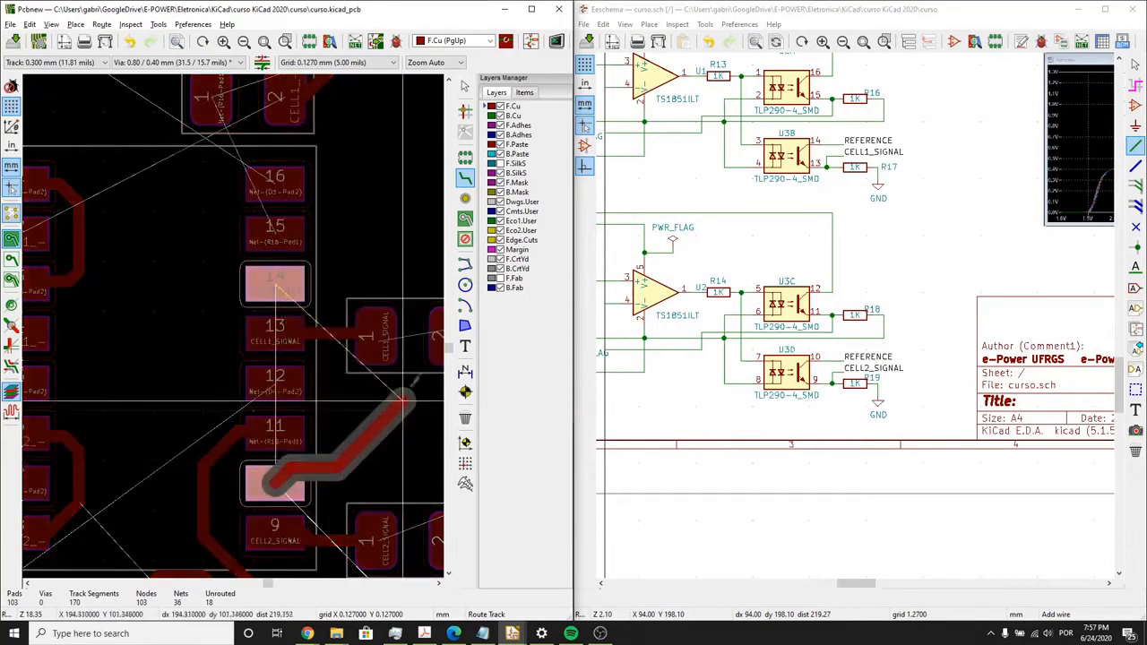
click(394, 427)
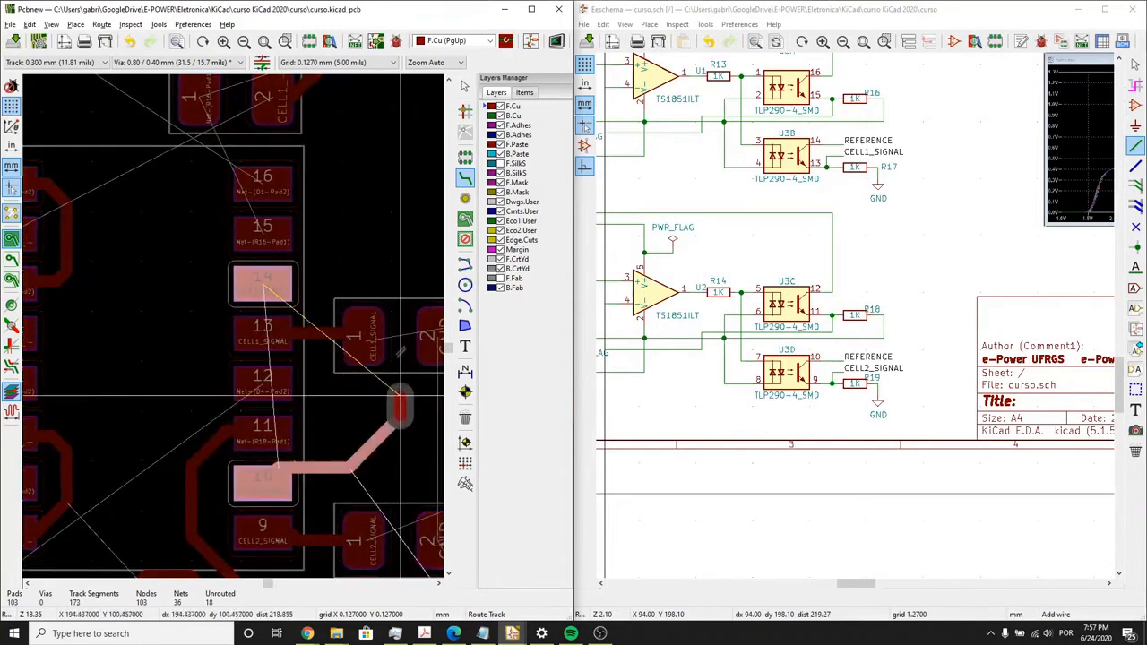
click(401, 298)
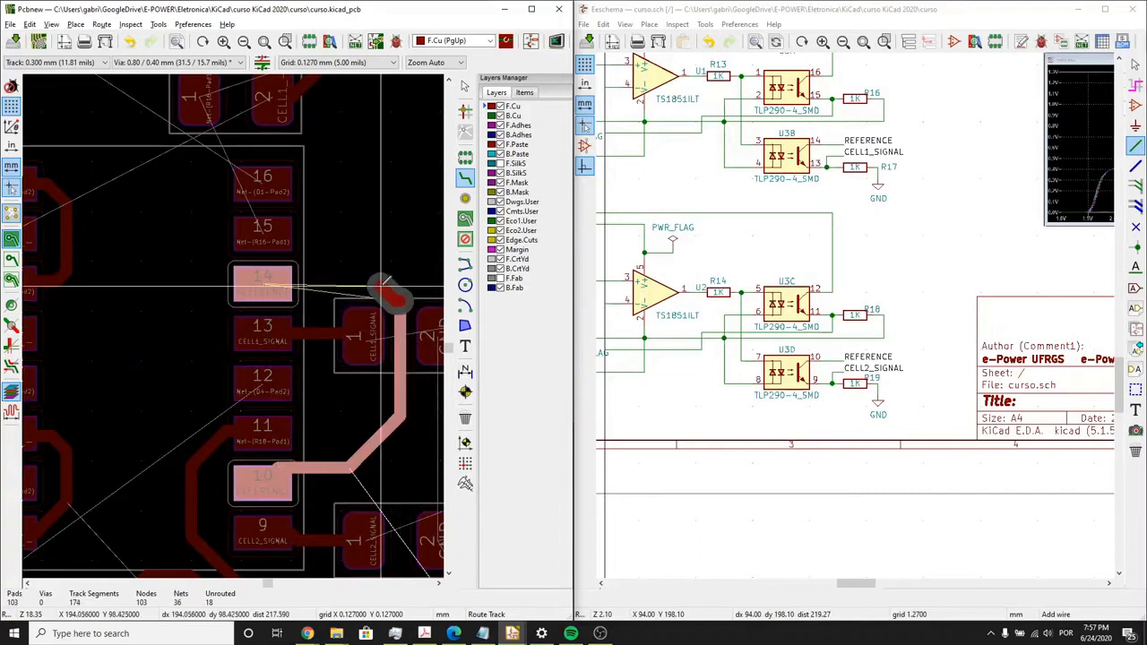
click(277, 284)
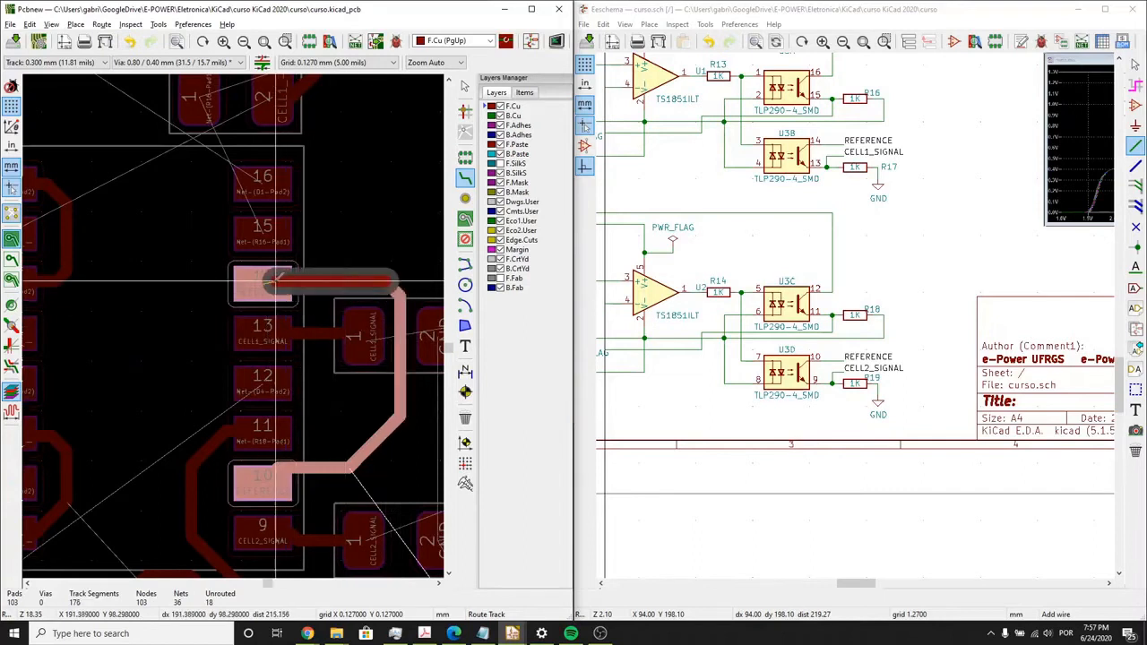
key(Escape)
- Connect the GND pads of the CELL2_SIGNAL and CELL1_SIGNAL resistors with a straight vertical track
scroll(271, 392, down, 1)
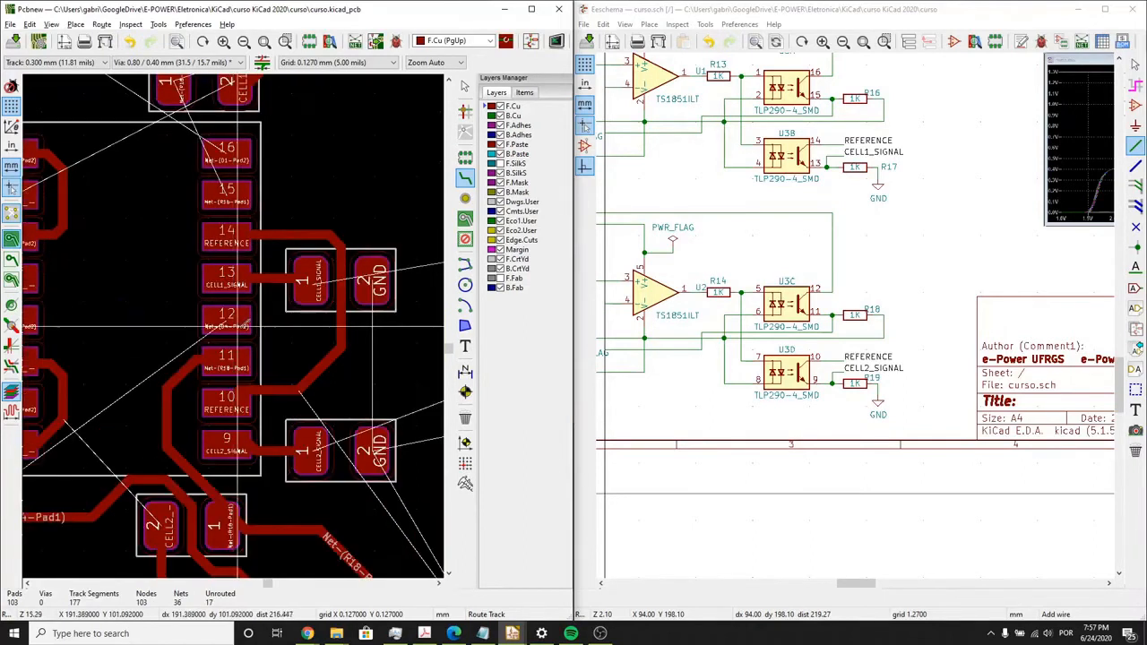
click(373, 447)
click(373, 274)
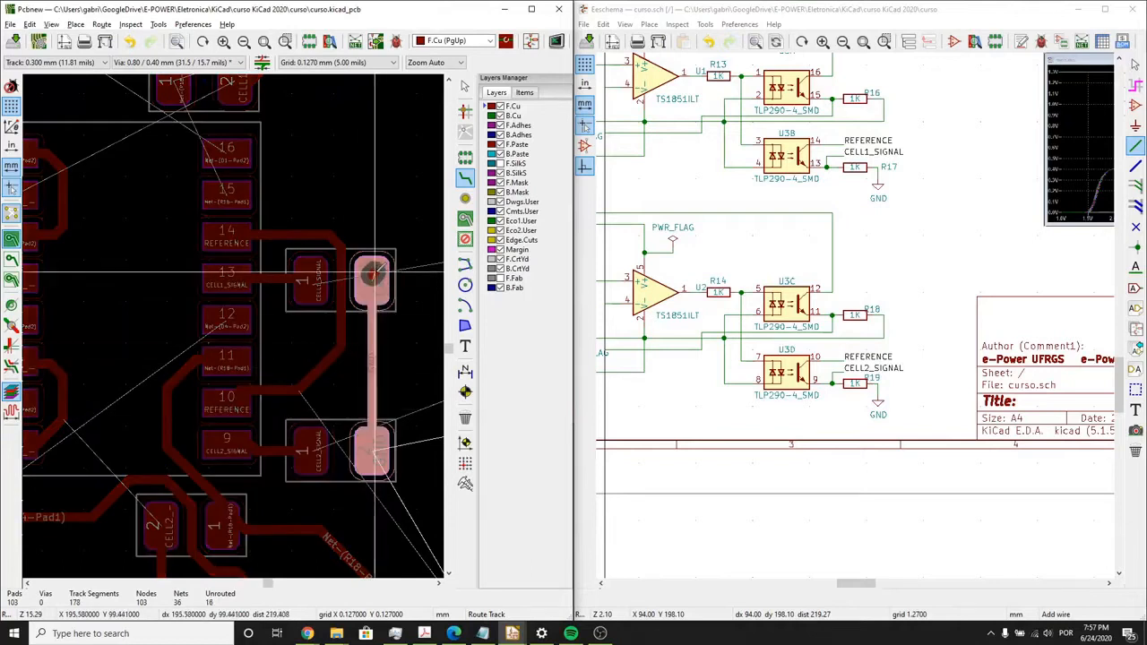
- Route the +3V3 track from the component pad below the four-pin connector around its outer side to the square pin 1
scroll(380, 266, down, 4)
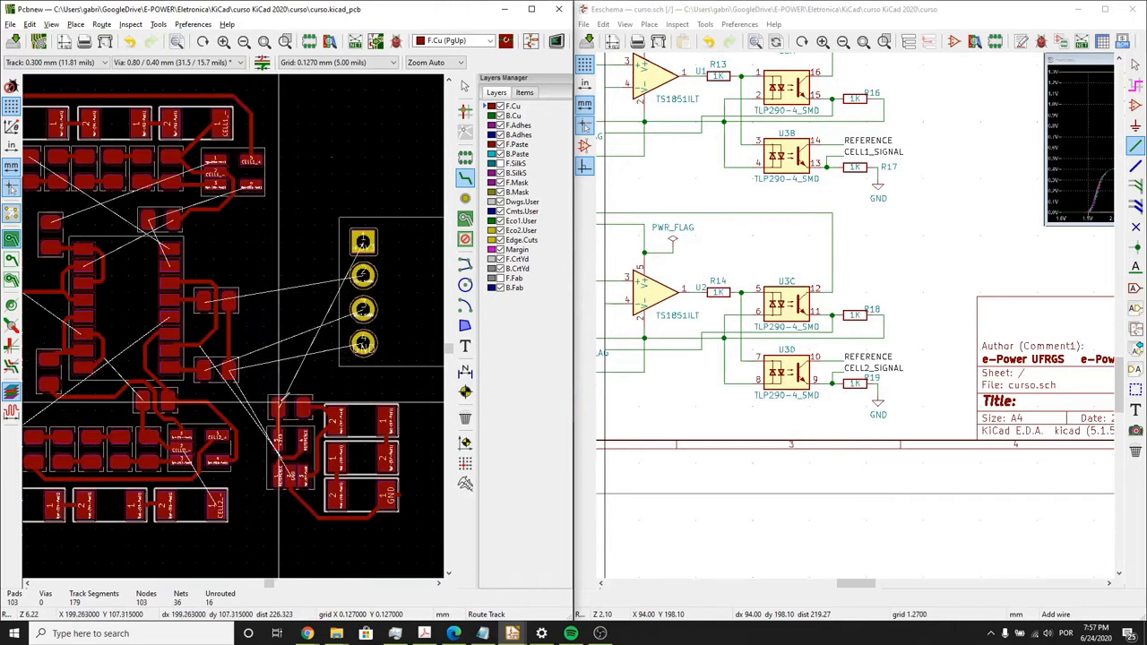
click(278, 405)
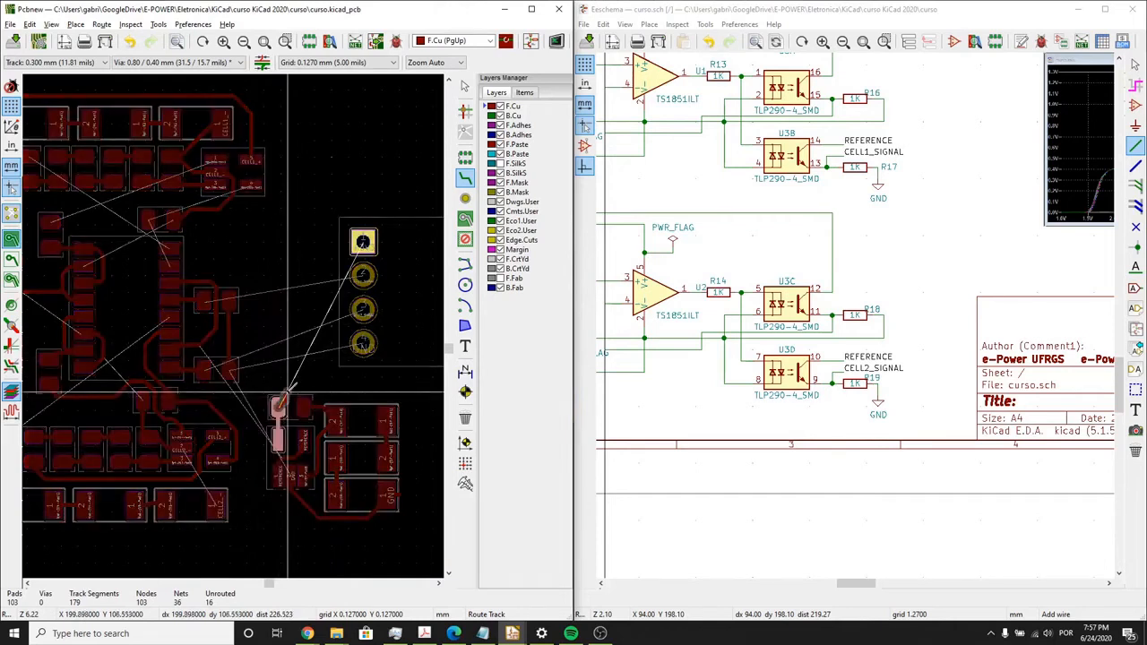
click(375, 385)
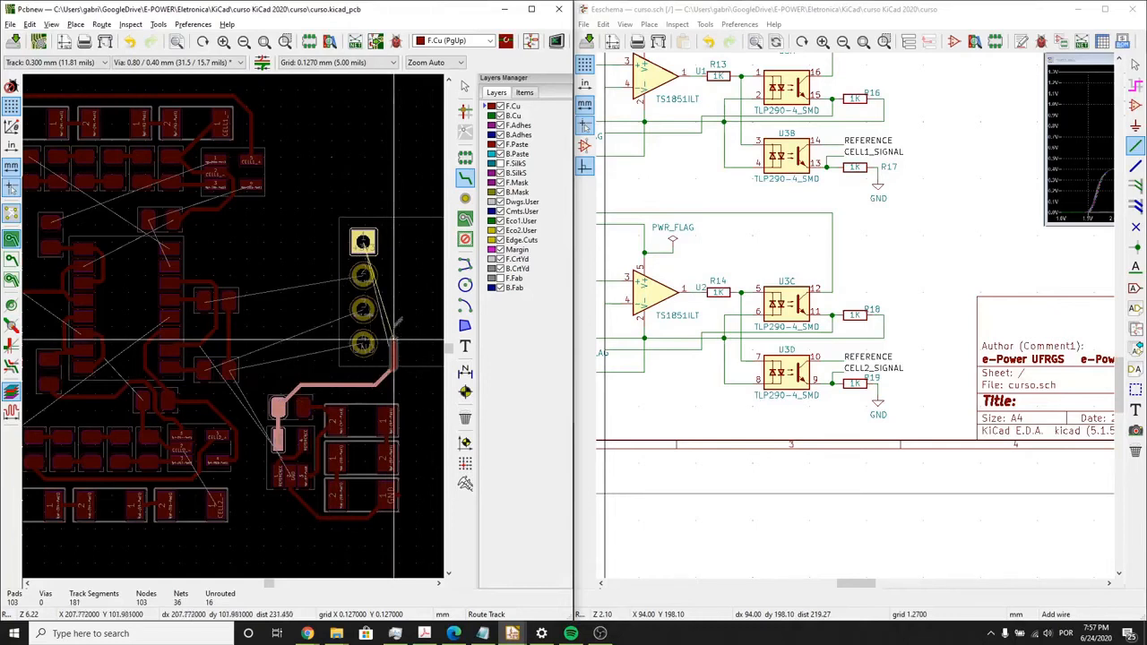
click(362, 240)
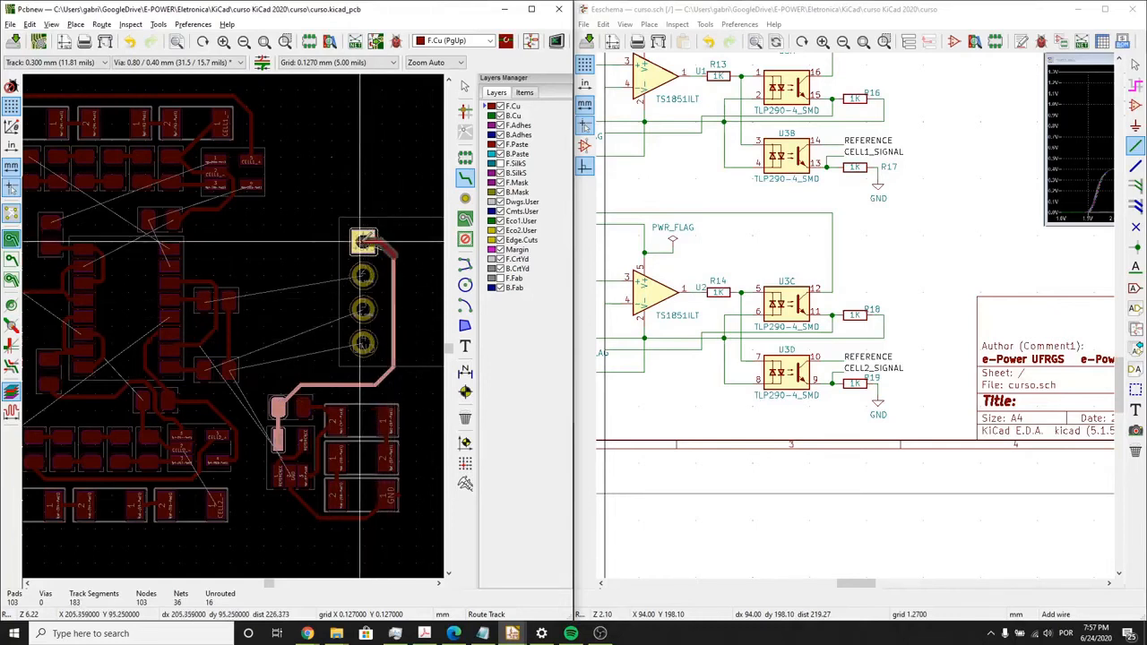
- Route the Net-(R16-Pad1) track from U3's pad 15 to pad 1 of resistor R16 above U3
scroll(262, 318, down, 1)
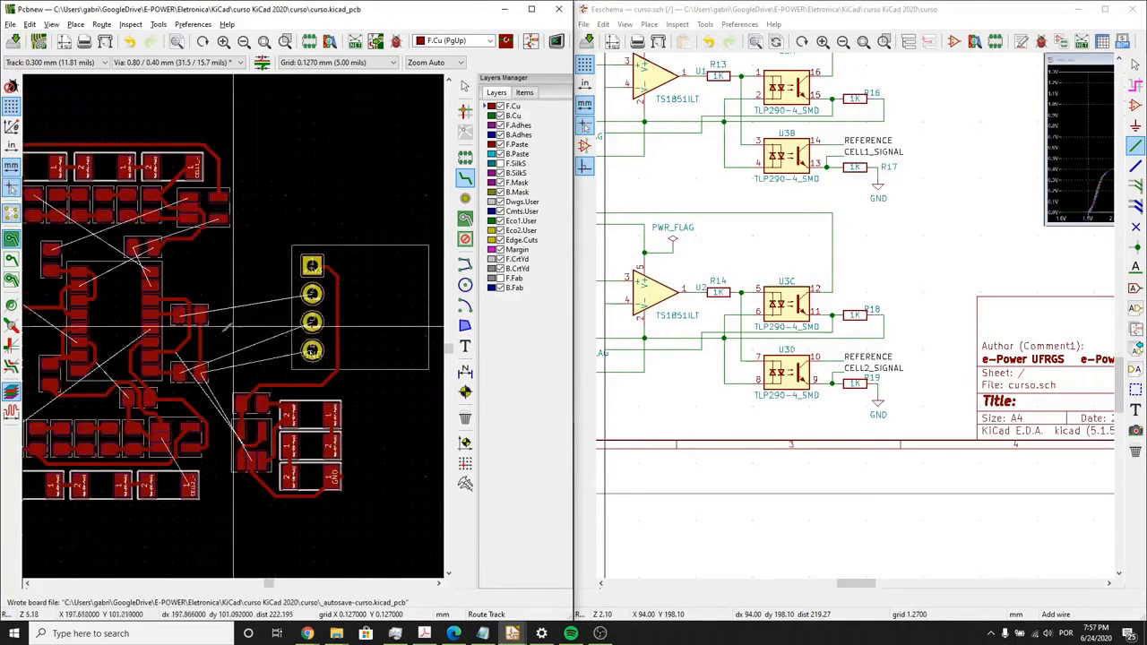
scroll(233, 326, up, 3)
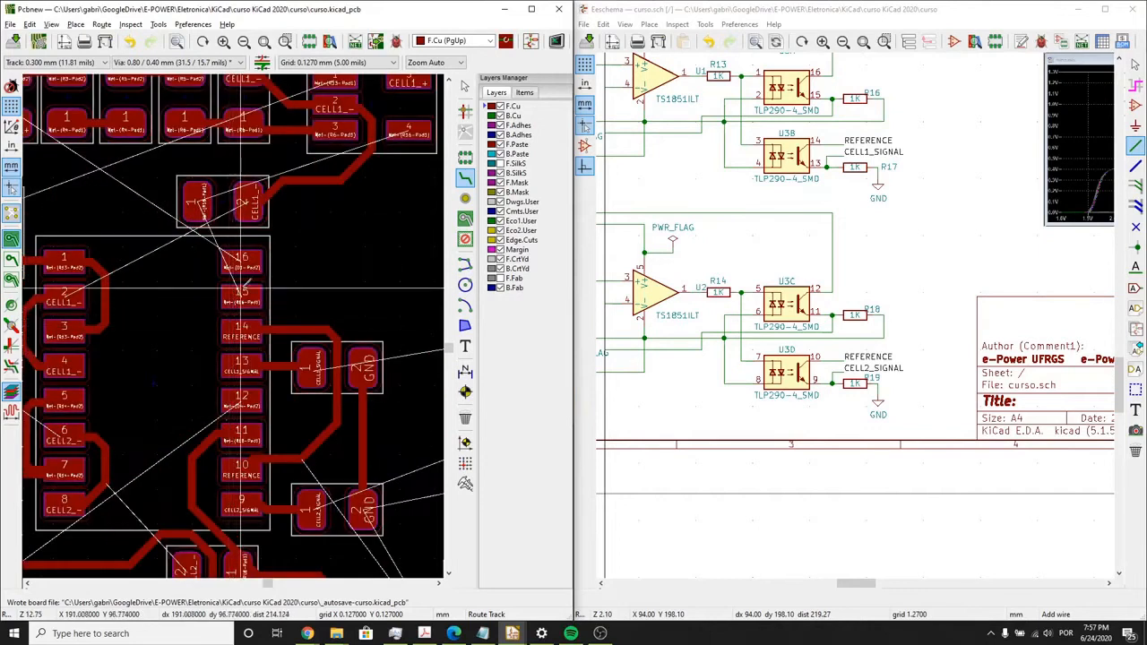
click(243, 288)
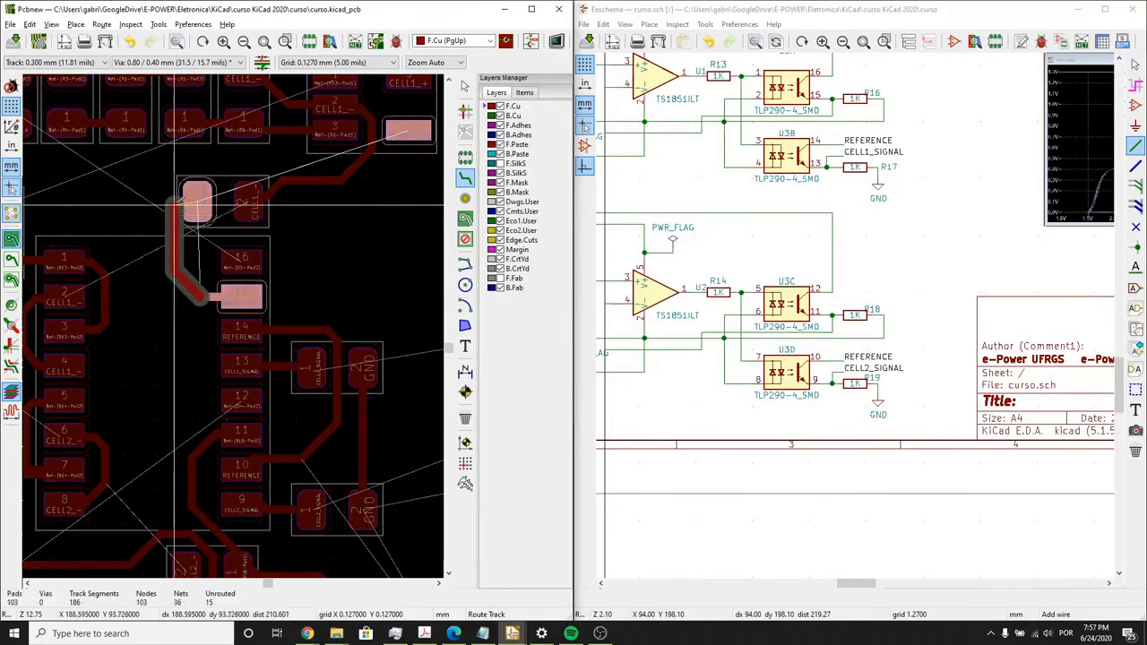
click(192, 199)
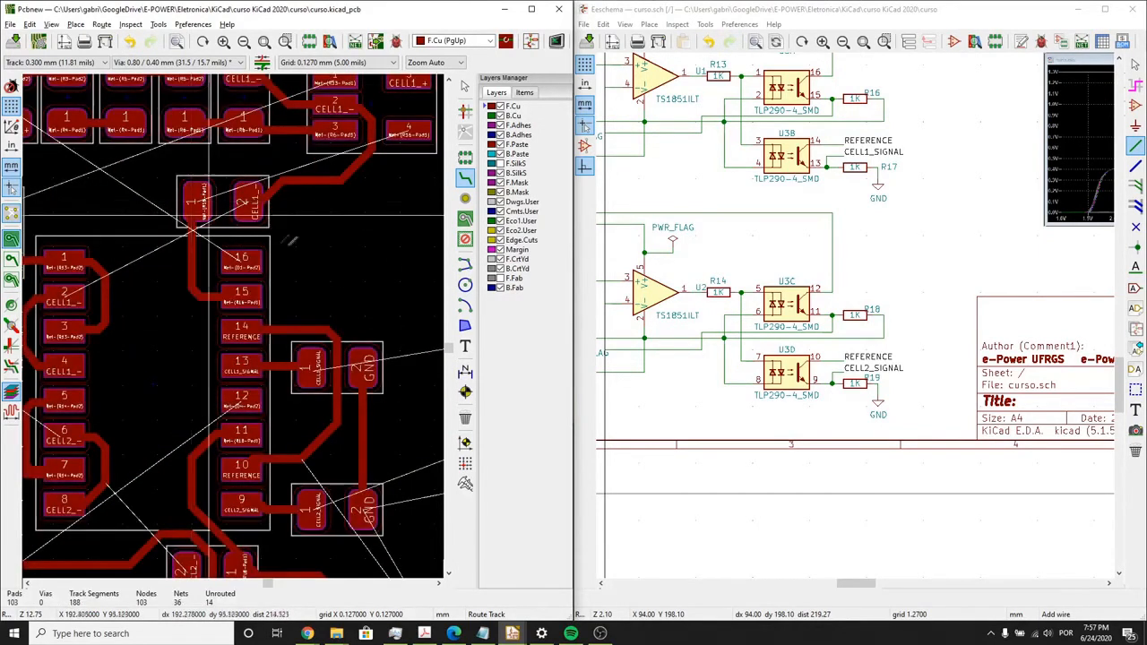
scroll(250, 330, down, 1)
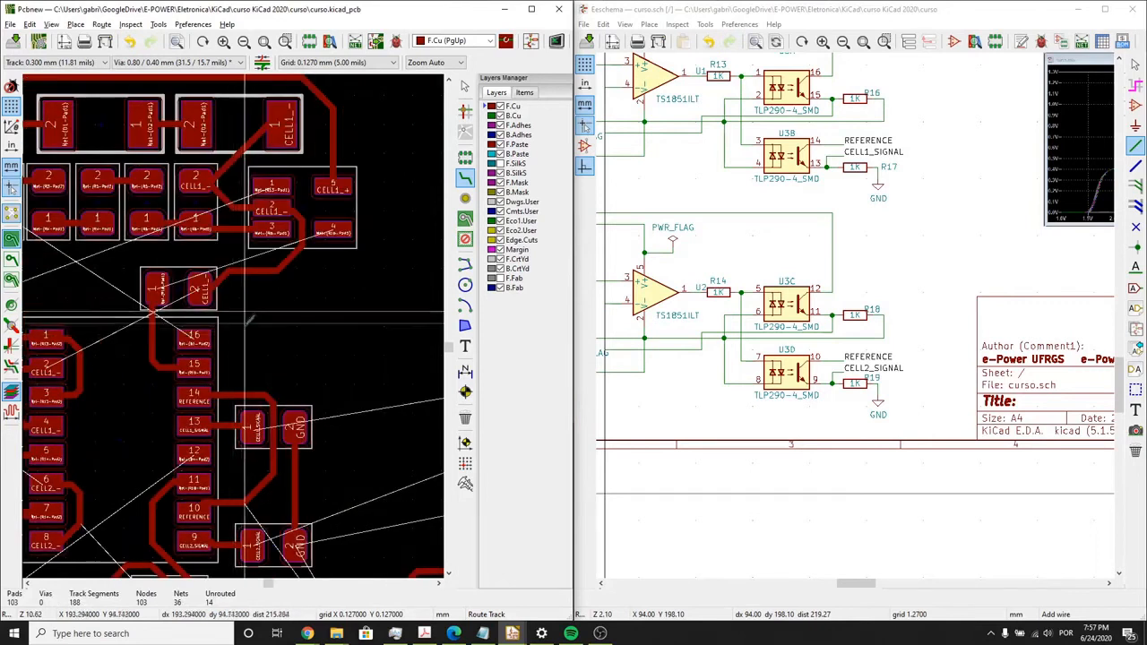
scroll(231, 359, down, 2)
scroll(230, 363, up, 4)
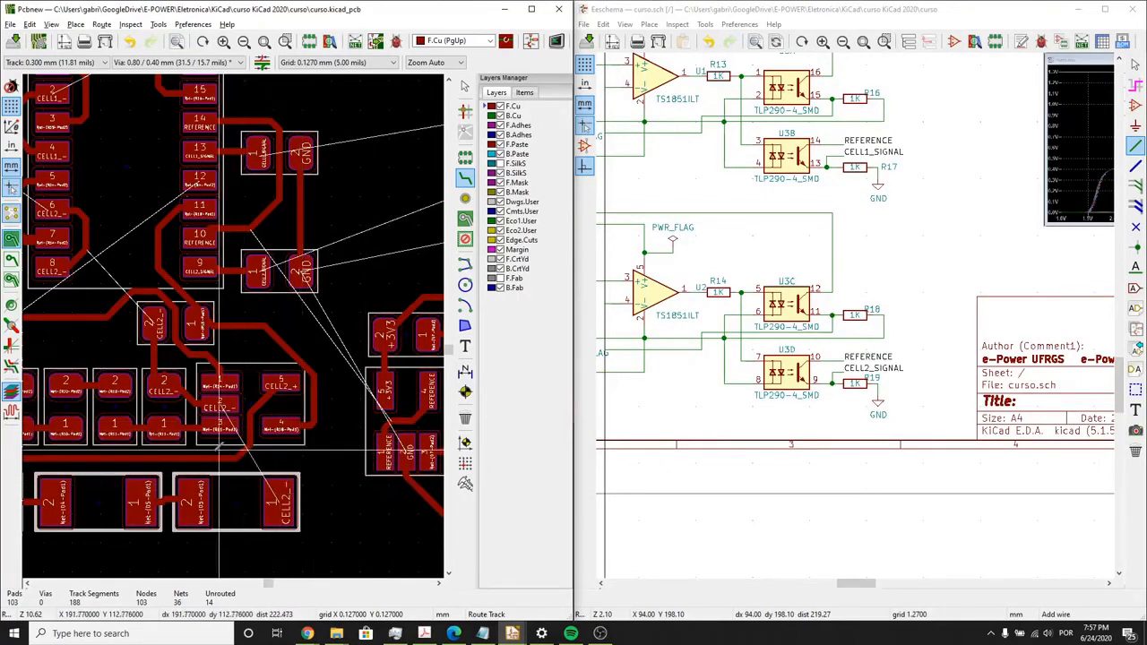
- Route the CELL2_- track from the large CELL2_- pad around the outside of the lower component rows to pad 2 of resistor R18 below U3
middle_drag(220, 448, 341, 361)
click(399, 430)
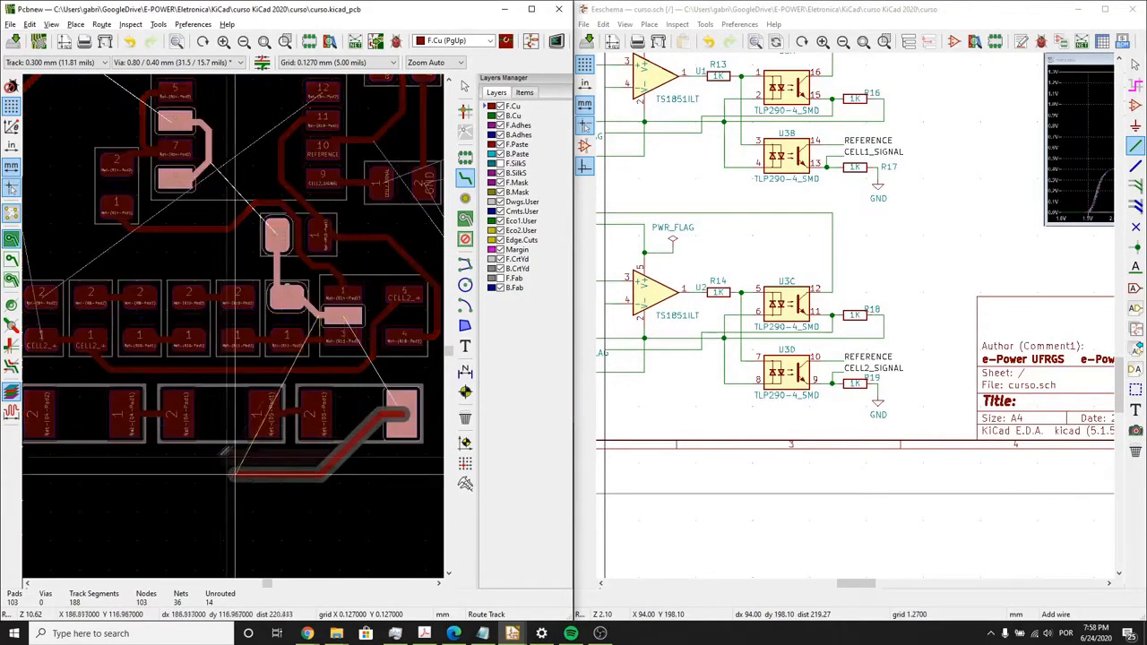
middle_drag(140, 455, 326, 451)
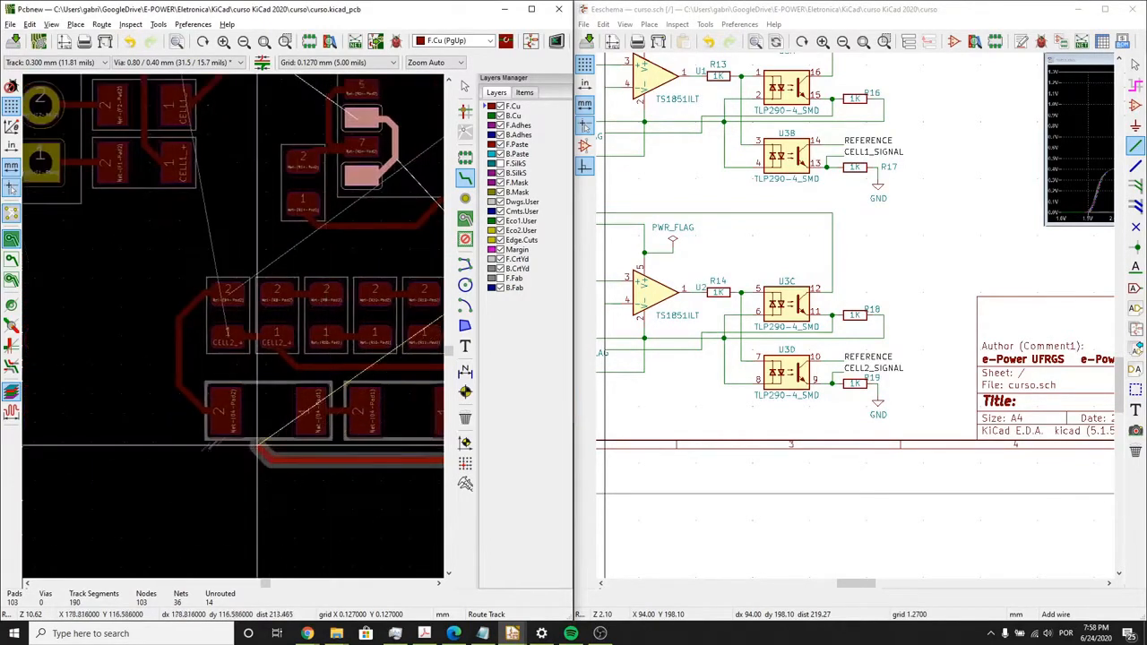
click(150, 413)
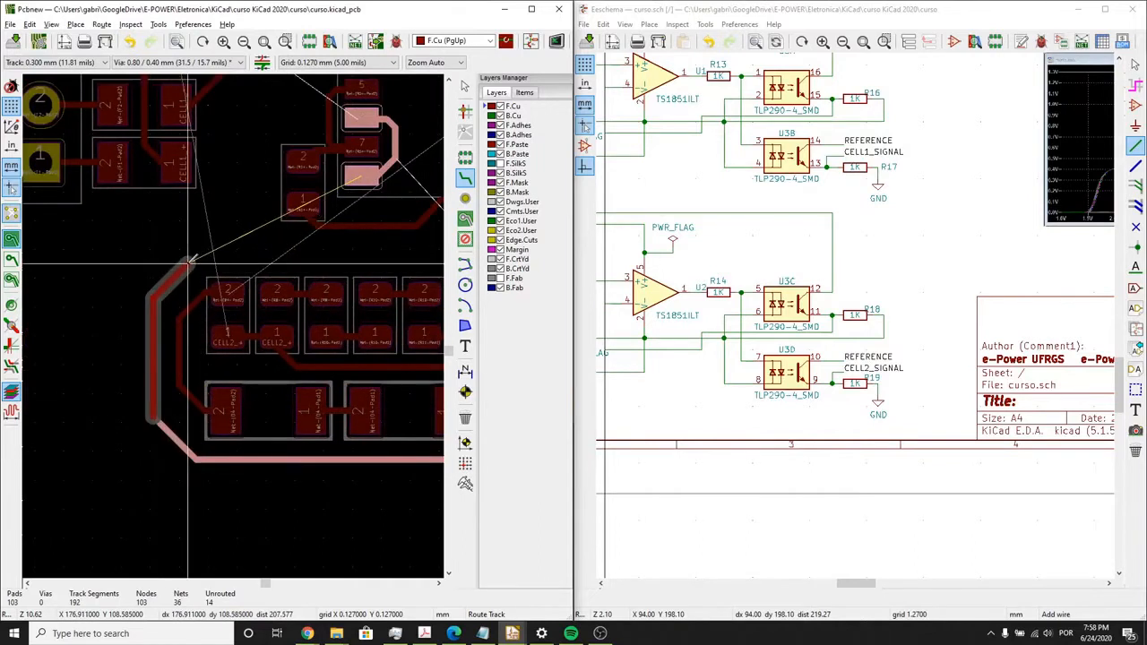
click(189, 257)
middle_drag(291, 245, 135, 264)
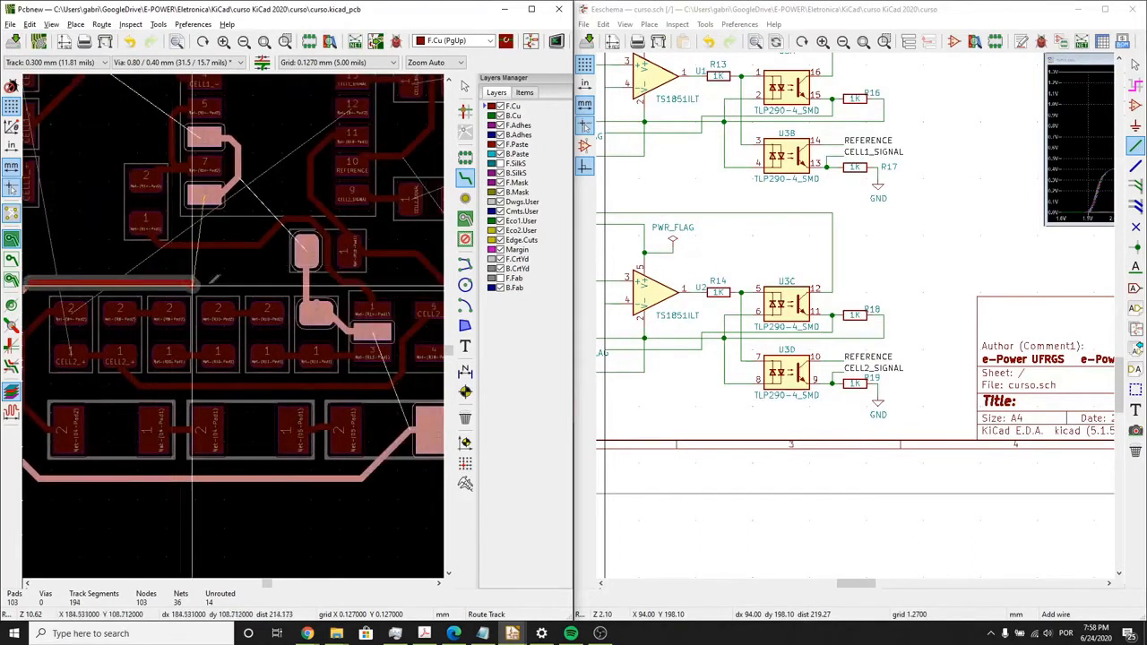
click(304, 254)
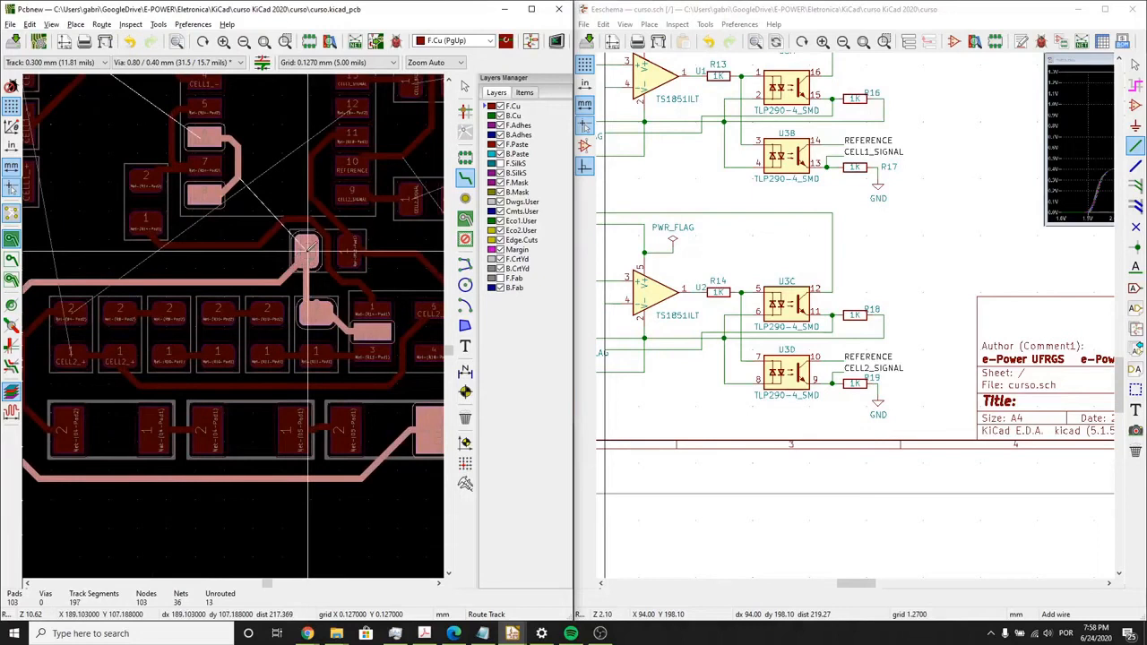
- Route the Net-(R16-Pad1) track from pad 1 of R16 to pad 4 of the five-pin CELL1 op-amp above U3
scroll(307, 251, down, 5)
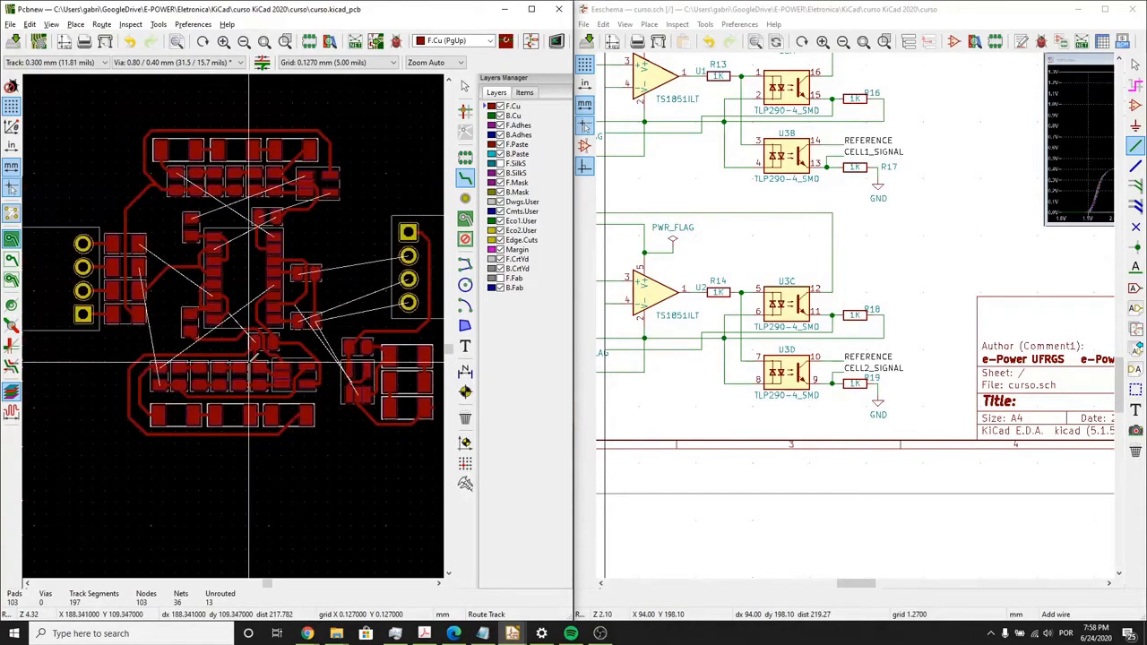
scroll(190, 389, up, 4)
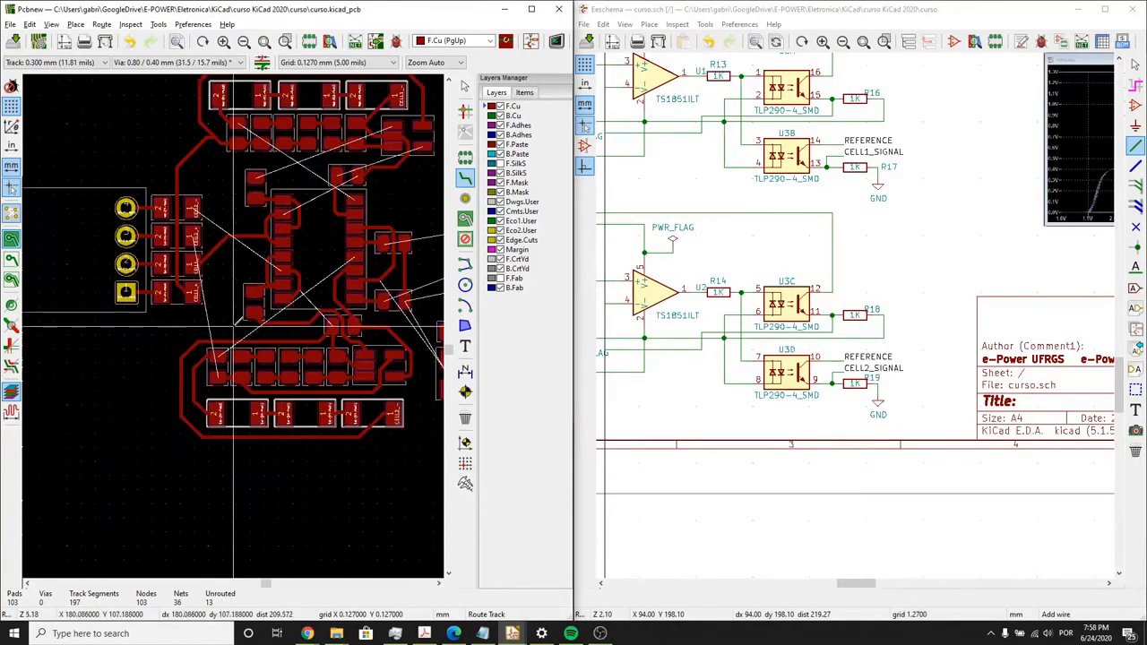
scroll(225, 337, down, 2)
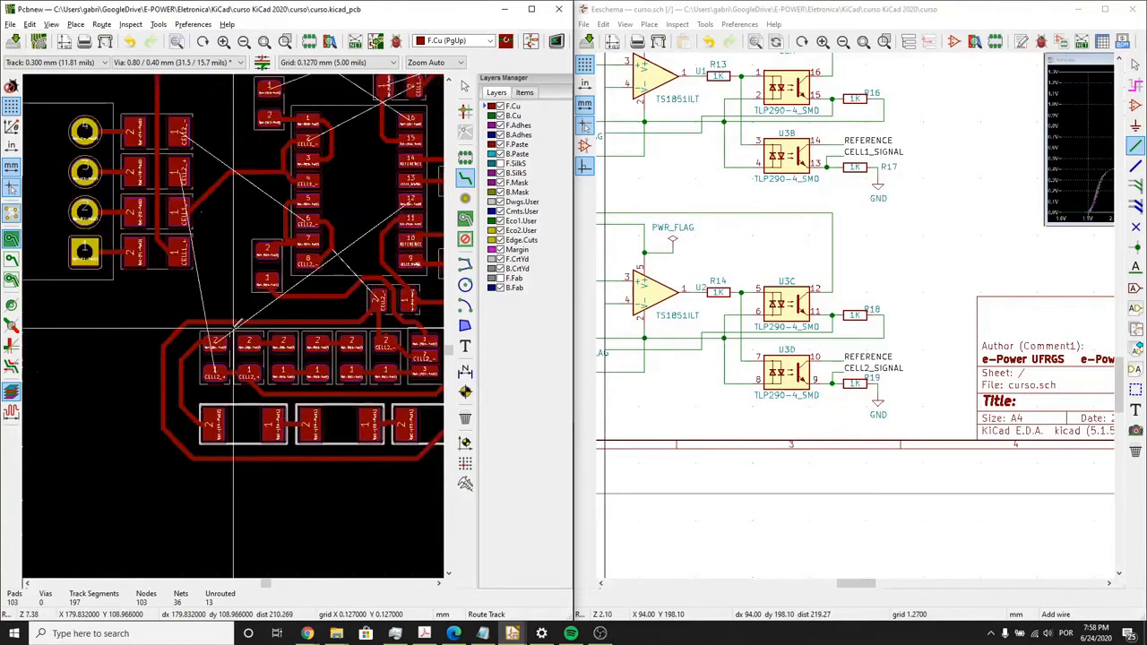
middle_drag(251, 324, 81, 385)
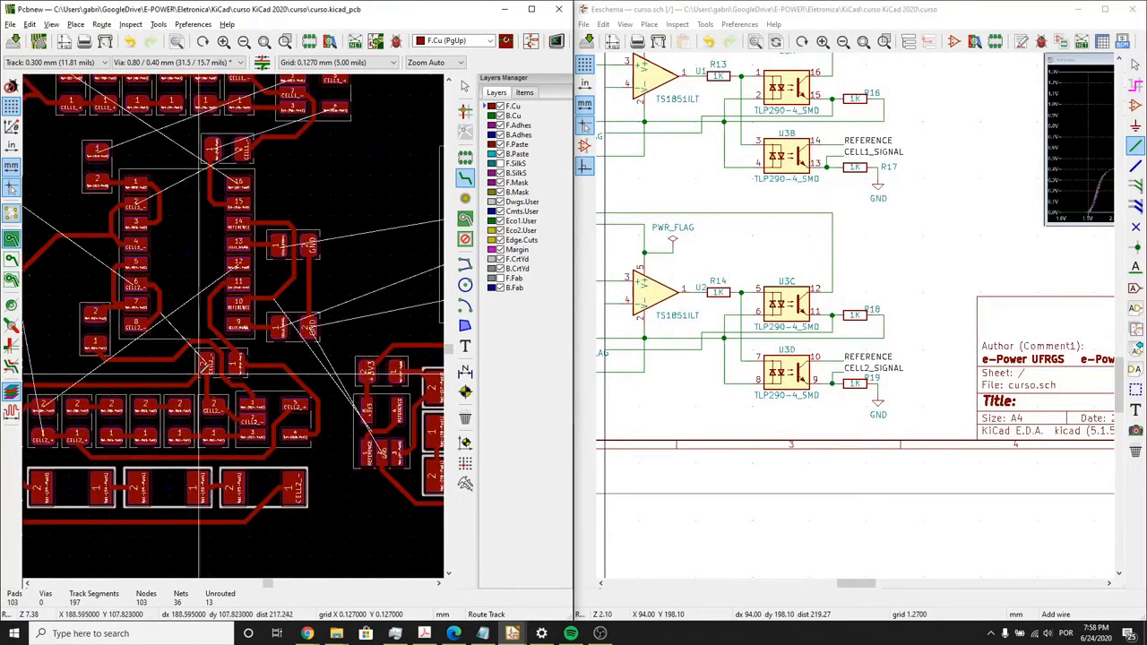
middle_drag(240, 238, 228, 338)
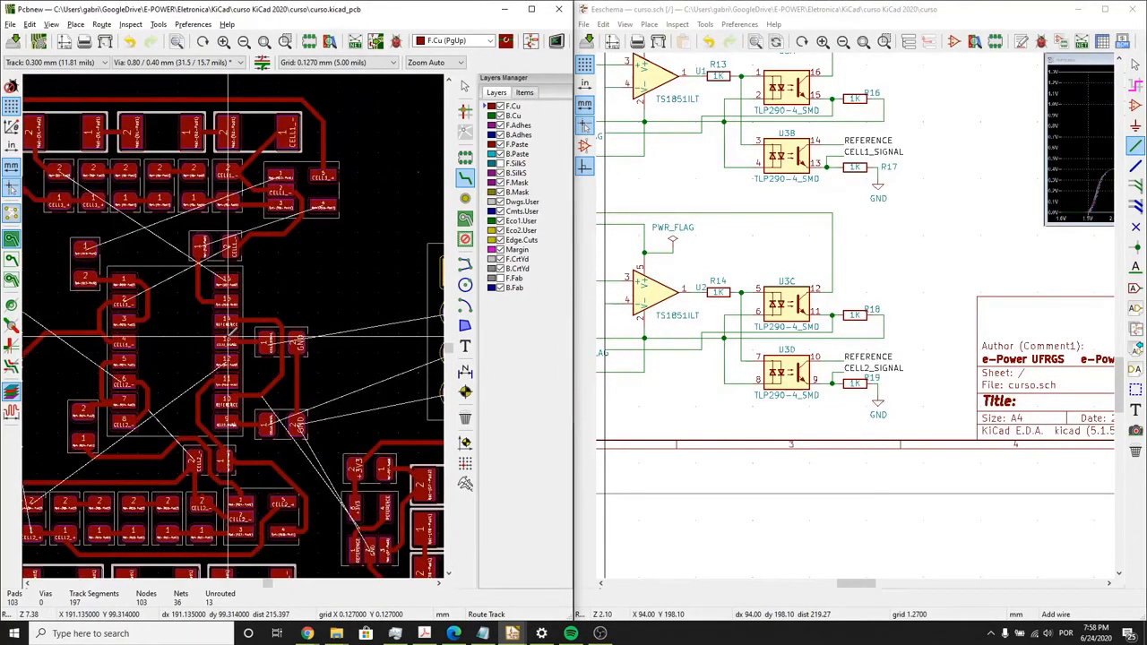
scroll(232, 339, up, 5)
click(164, 266)
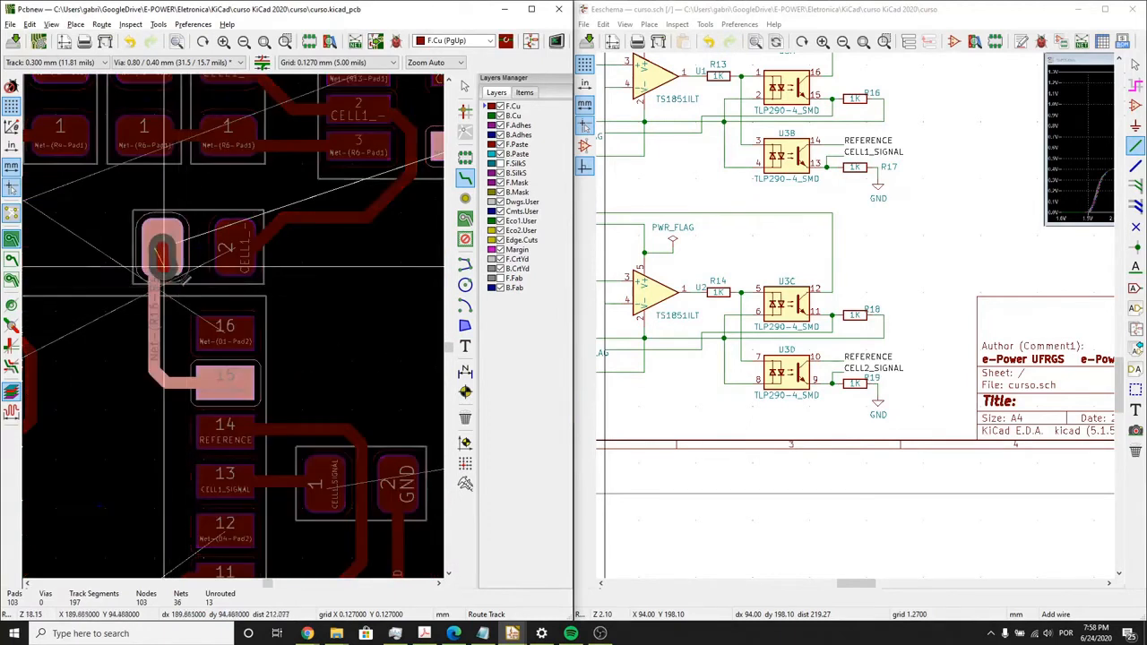
scroll(256, 301, down, 5)
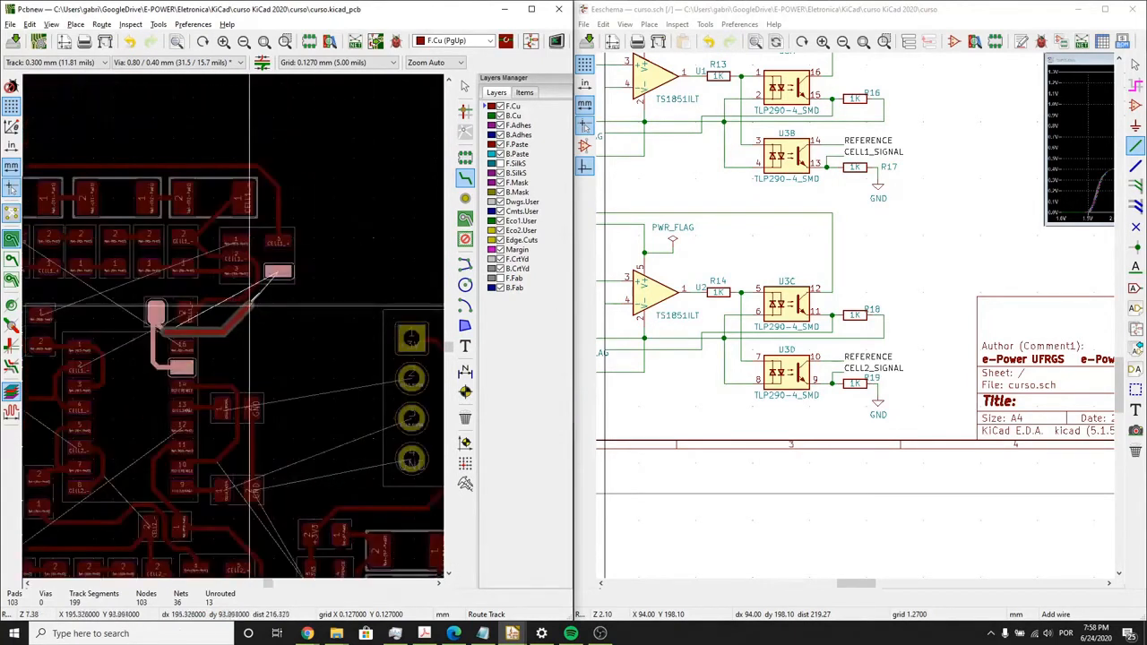
click(278, 269)
- Examine the unrouted connections between U3, the CELL1_SIGNAL and CELL2_SIGNAL resistors and the four-pin connector
scroll(231, 328, down, 3)
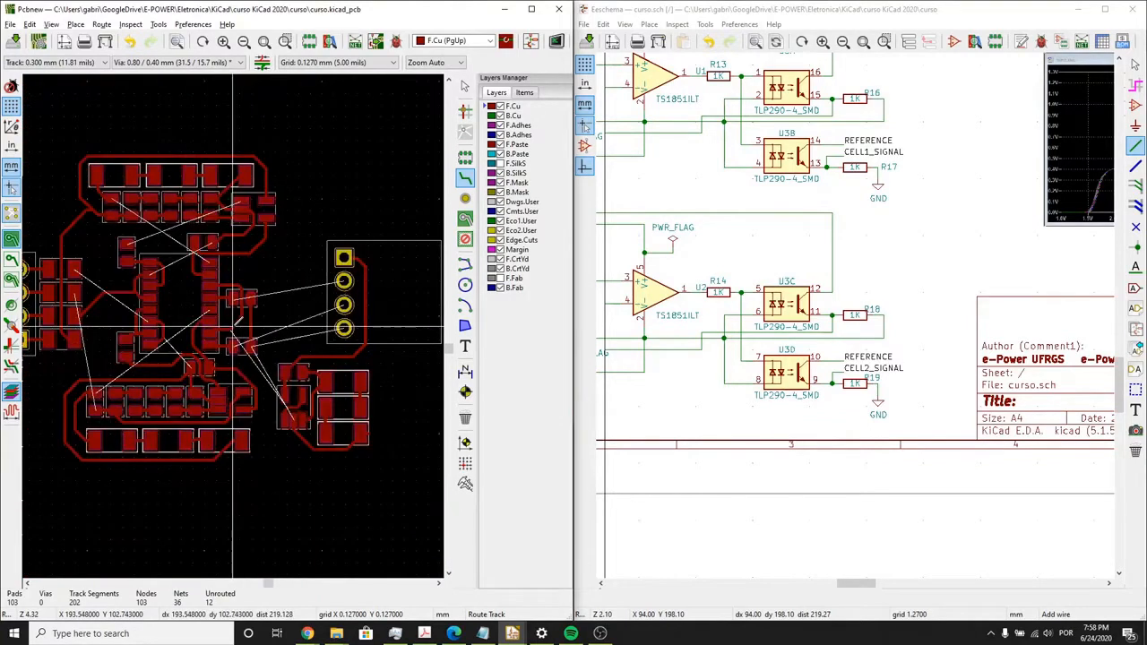
scroll(231, 328, up, 5)
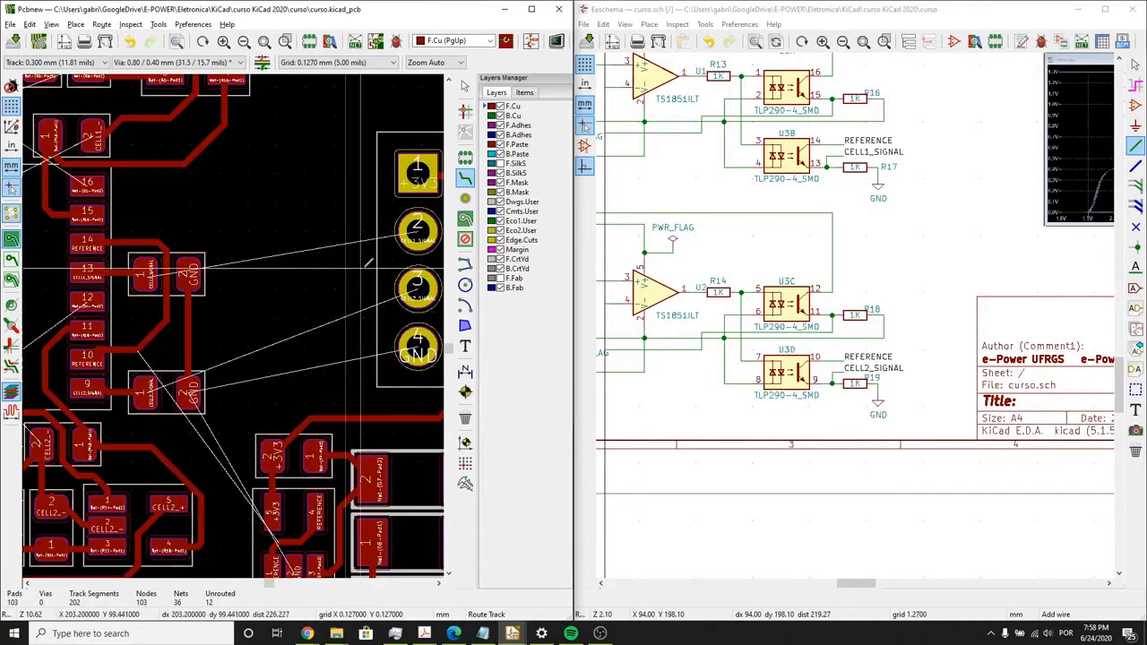
scroll(334, 291, down, 1)
middle_drag(150, 322, 312, 253)
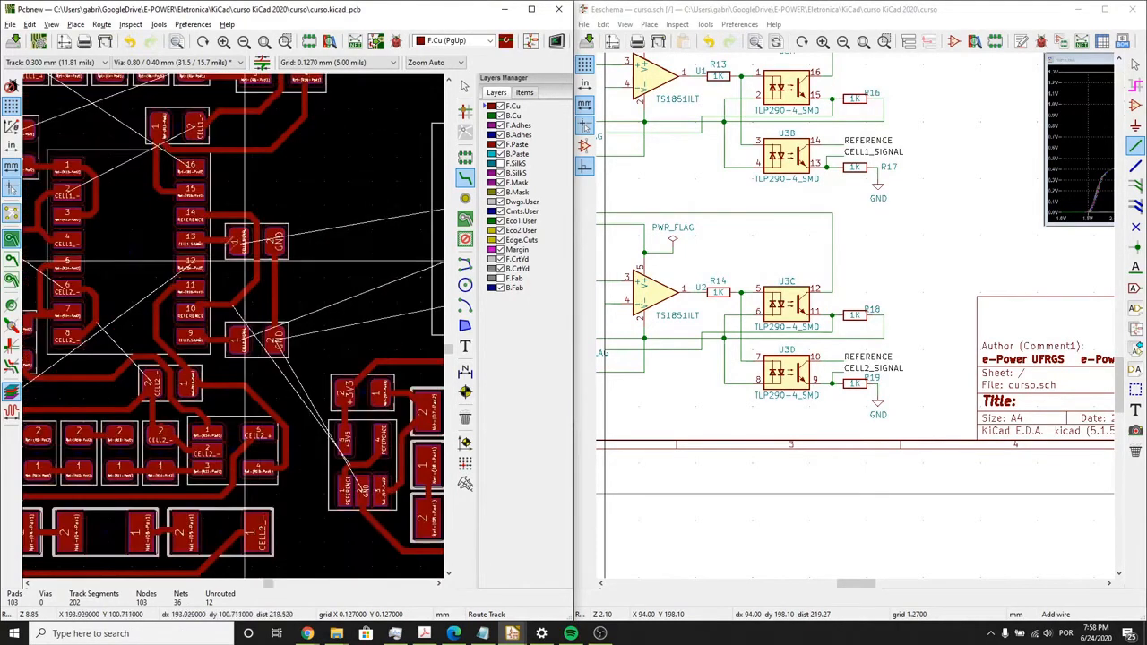
scroll(312, 252, down, 1)
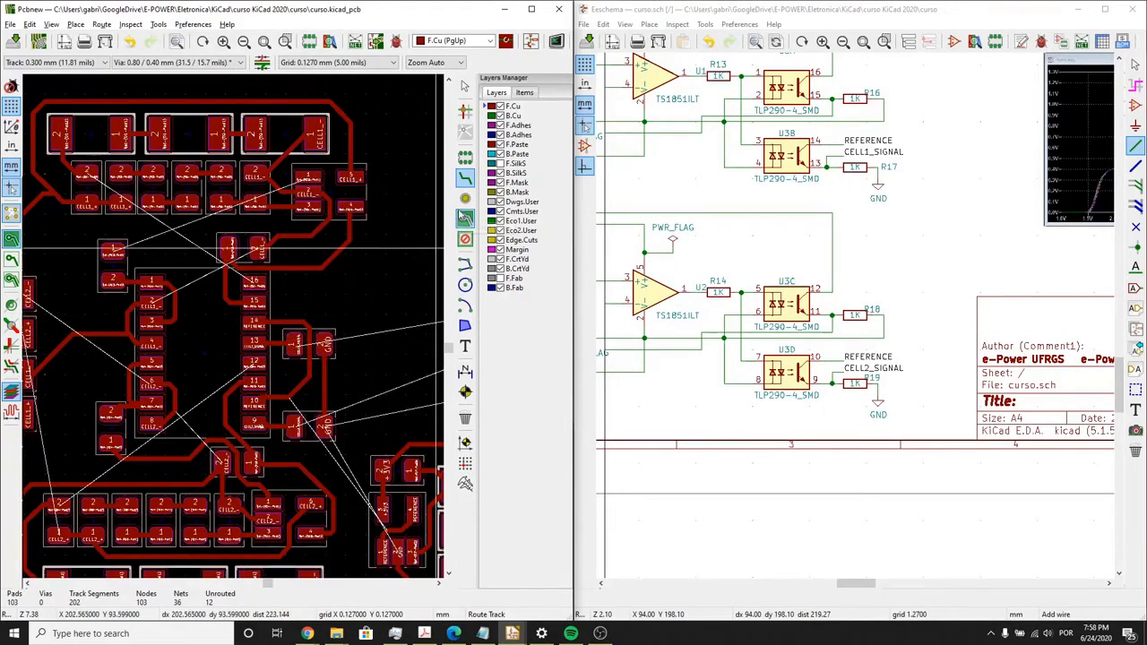
scroll(310, 354, up, 1)
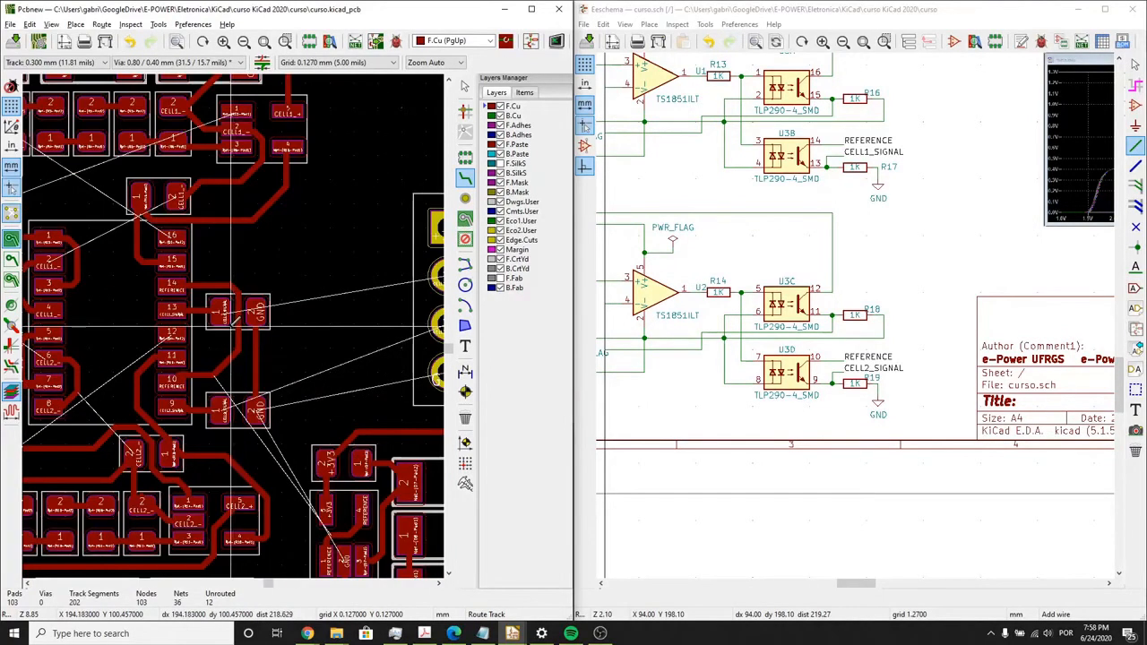
scroll(303, 302, down, 1)
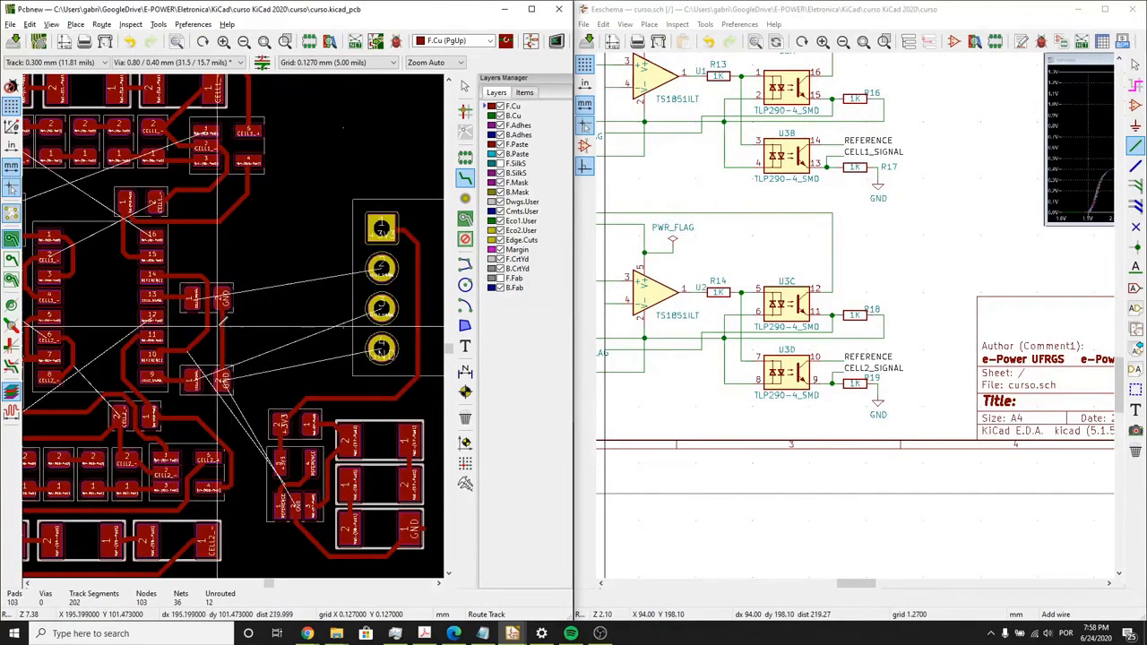
scroll(217, 324, up, 1)
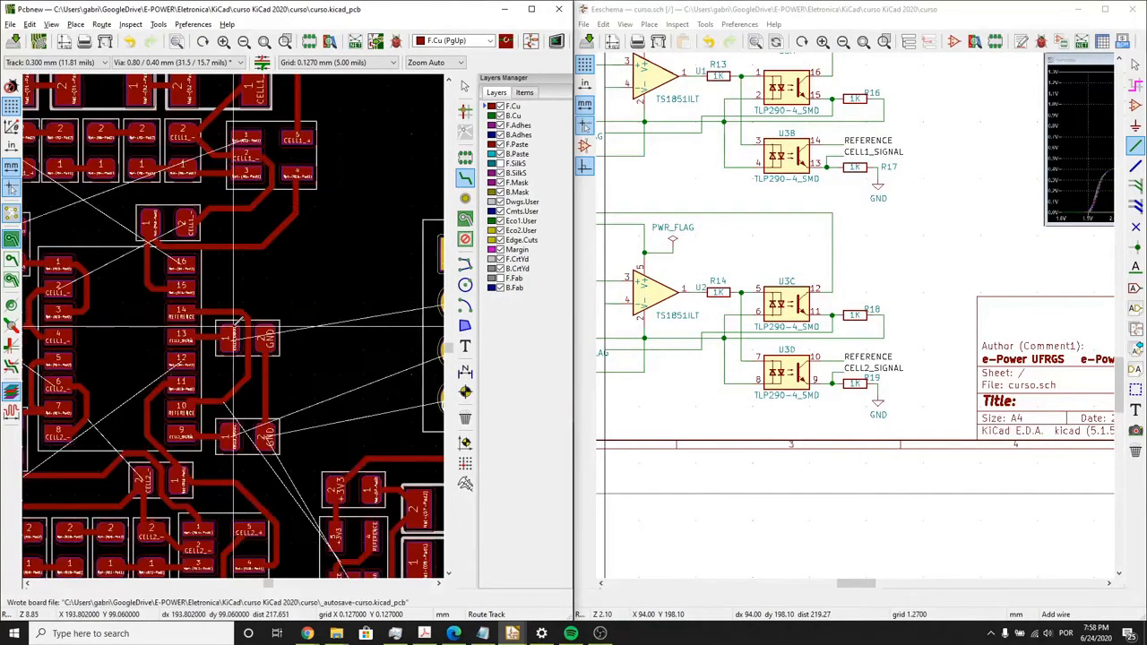
scroll(235, 330, up, 4)
scroll(206, 334, down, 1)
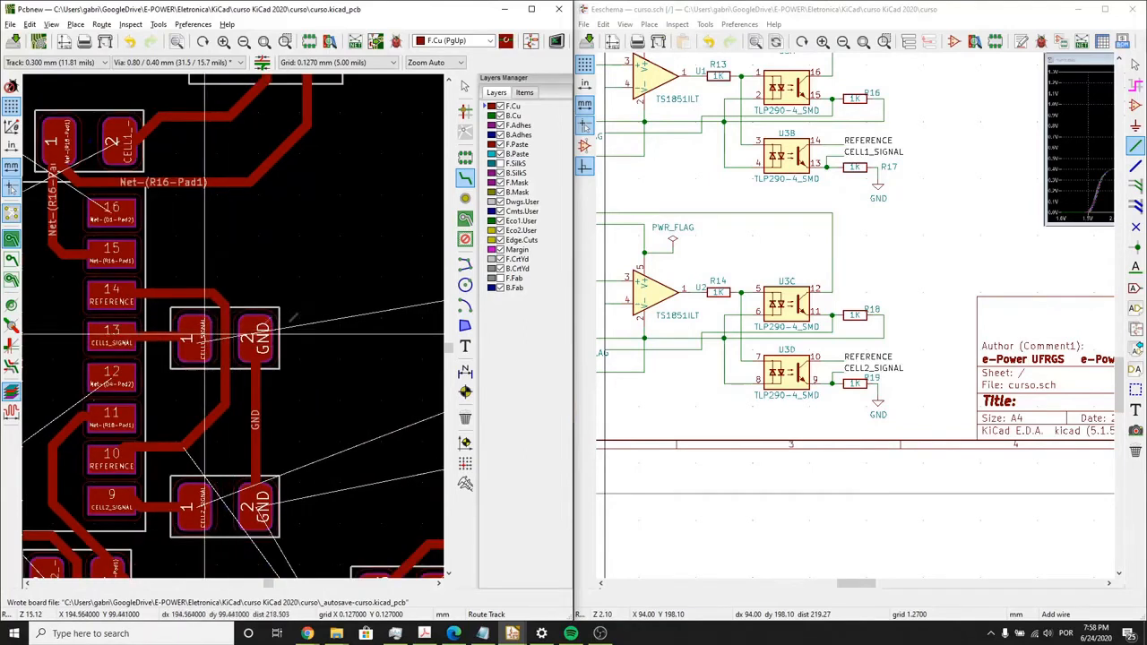
scroll(205, 335, down, 3)
scroll(180, 325, up, 2)
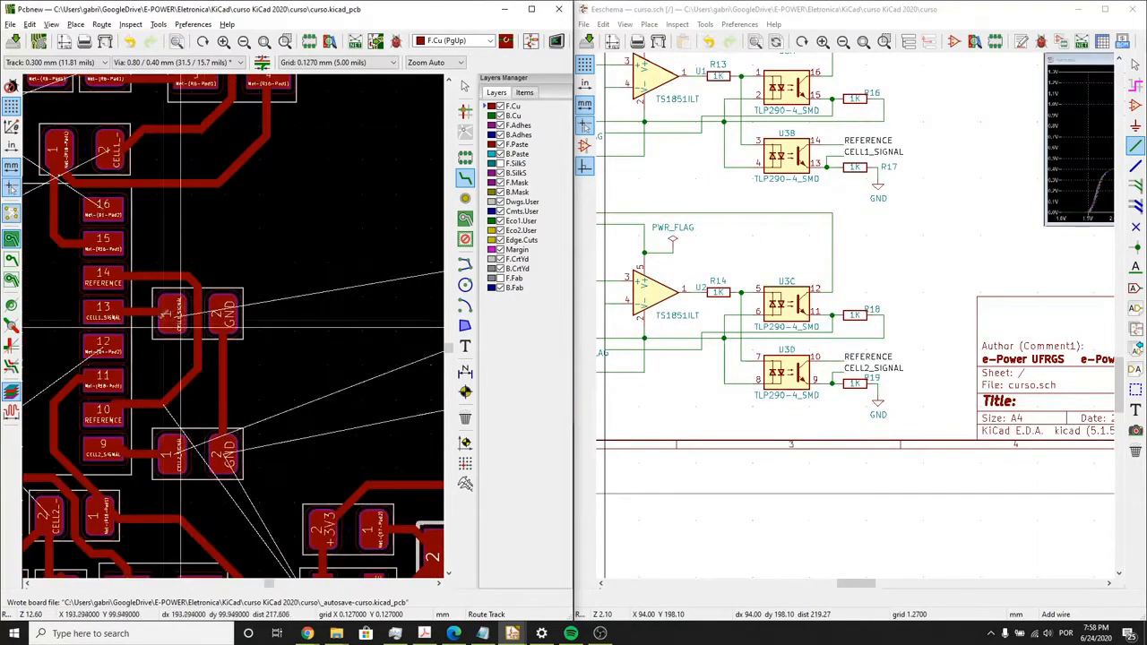
- Route a short CELL1_SIGNAL stub on F.Cu from pad 1 of its resistor and place a via at the stub's end
scroll(180, 326, up, 2)
click(252, 325)
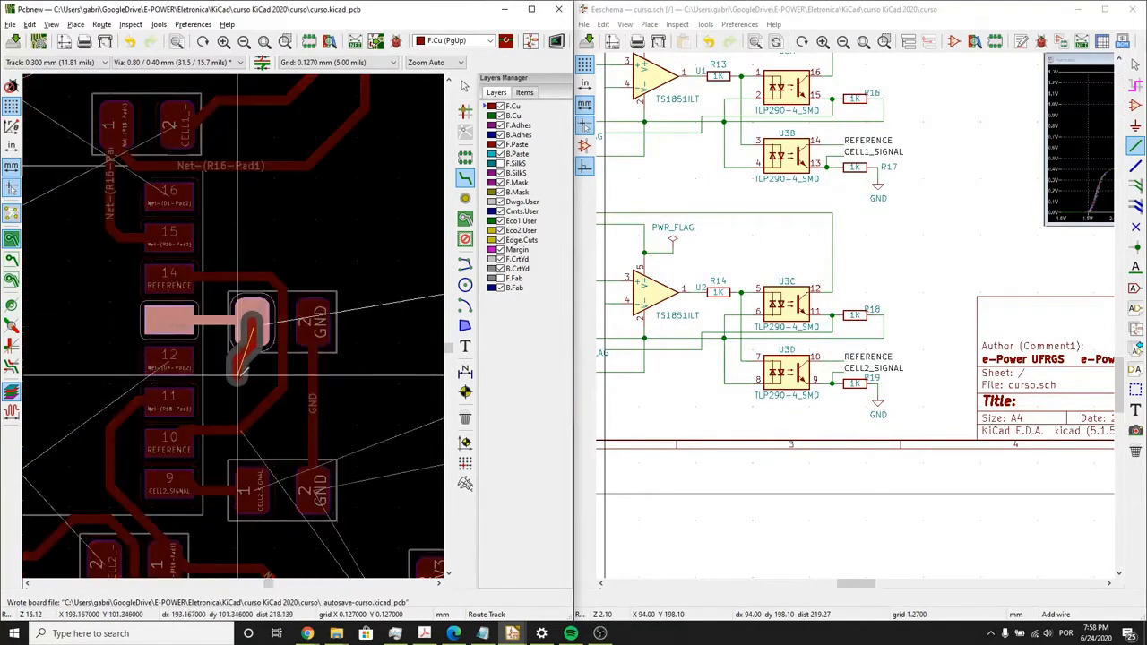
double_click(242, 372)
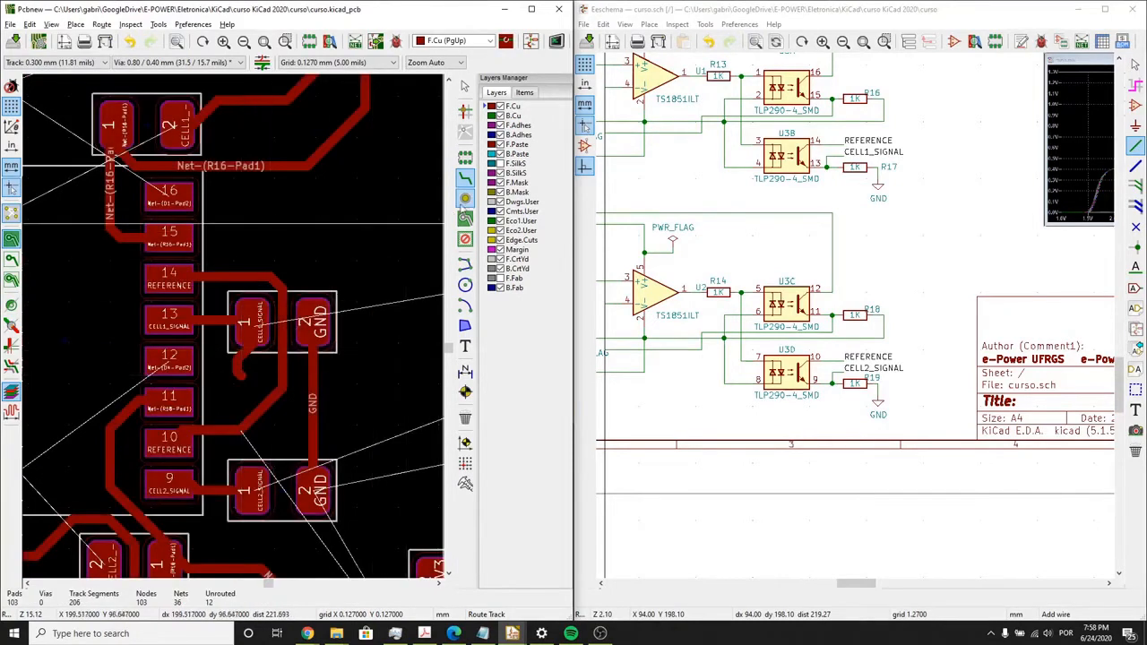
click(465, 199)
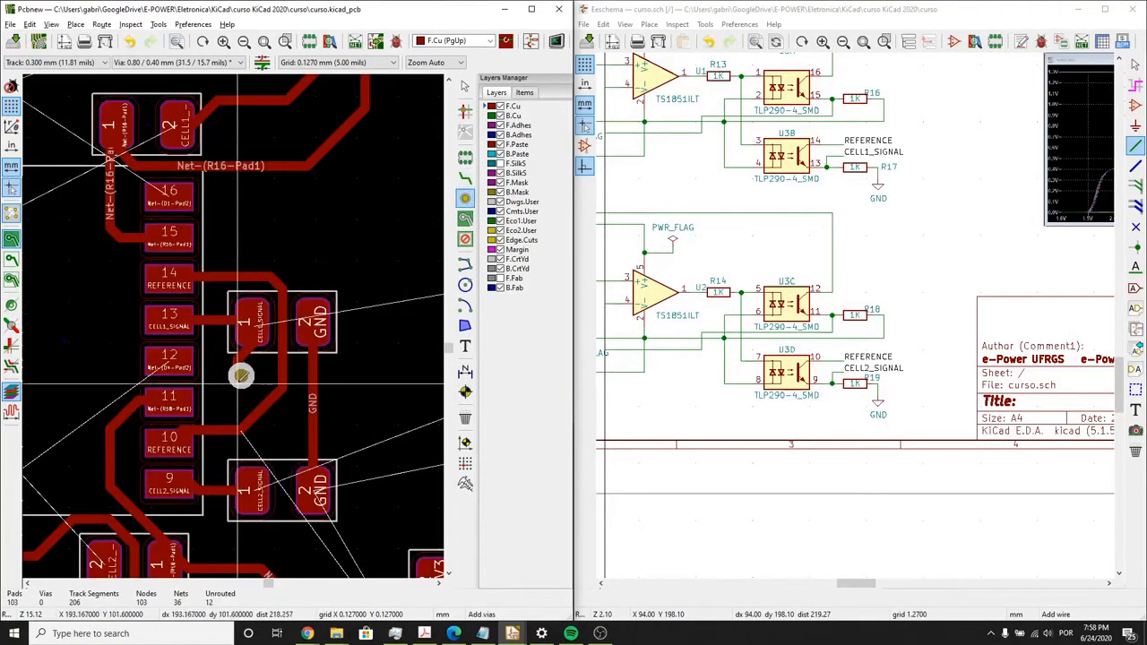
click(240, 376)
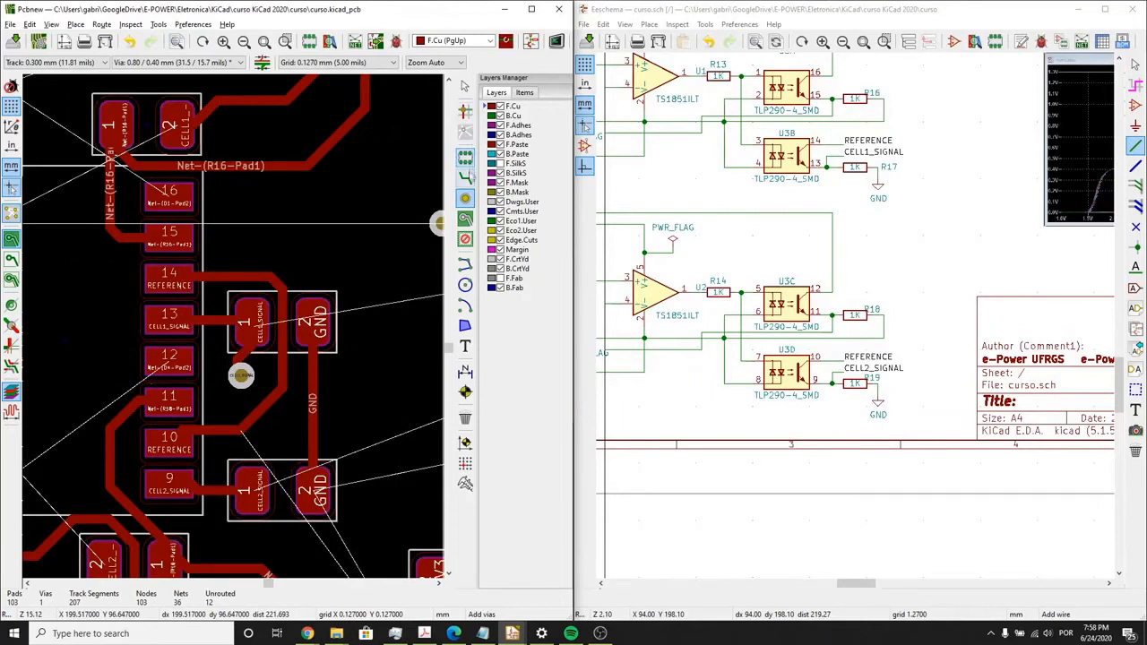
- Route the CELL1_SIGNAL track on B.Cu from the via to pin 2 of the four-pin connector
click(465, 178)
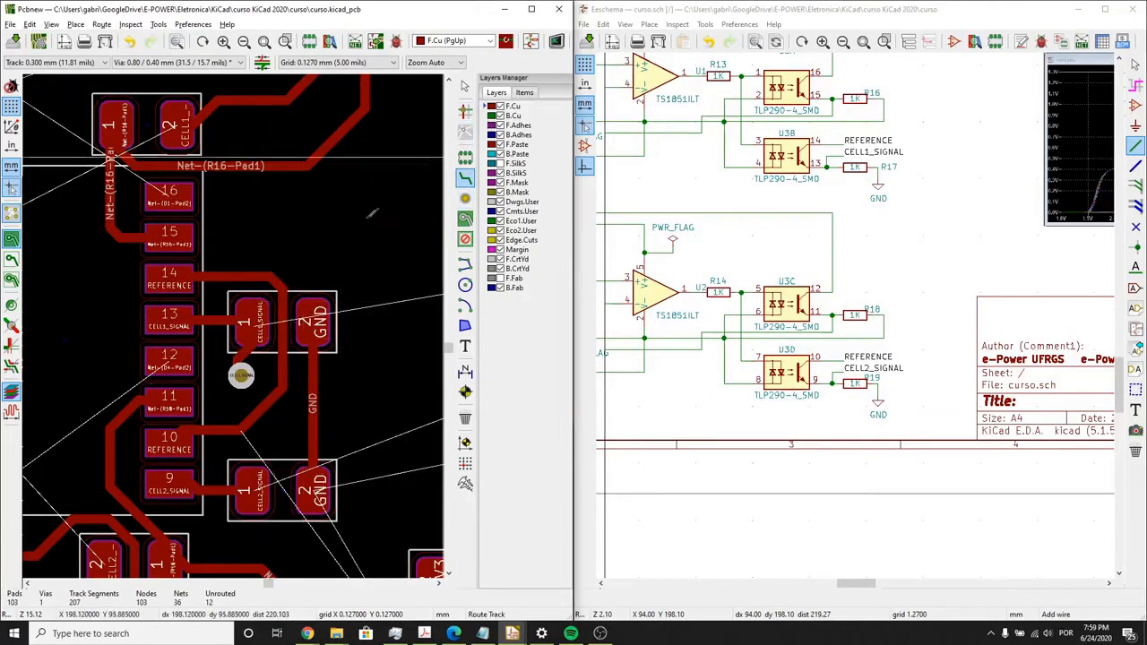
click(487, 116)
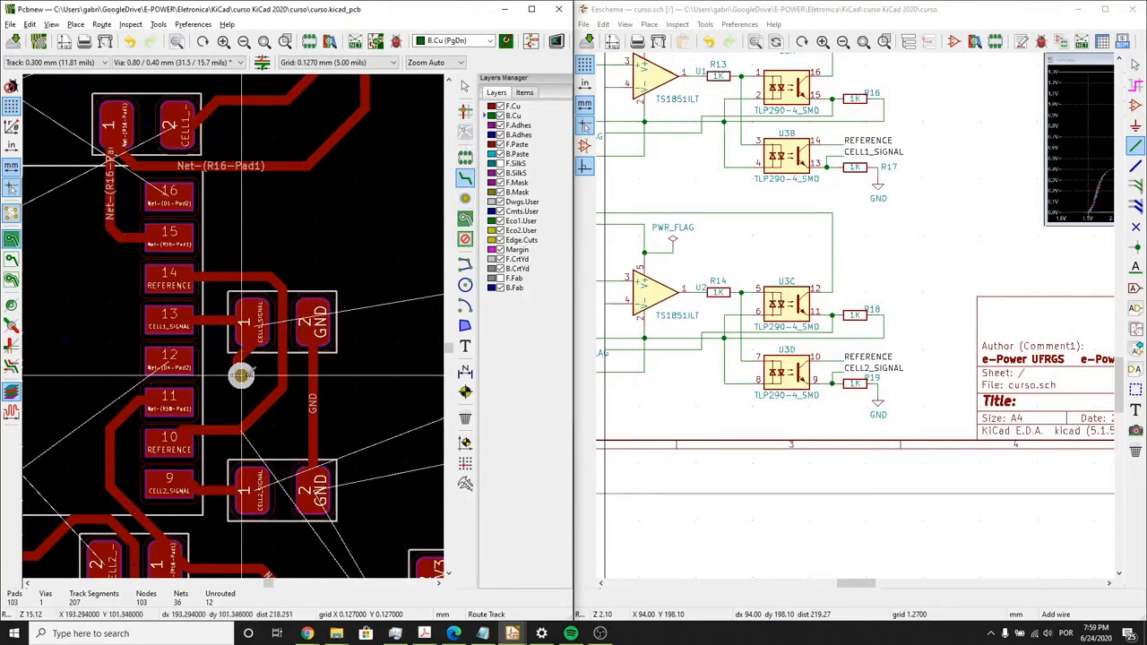
click(241, 375)
scroll(315, 234, down, 1)
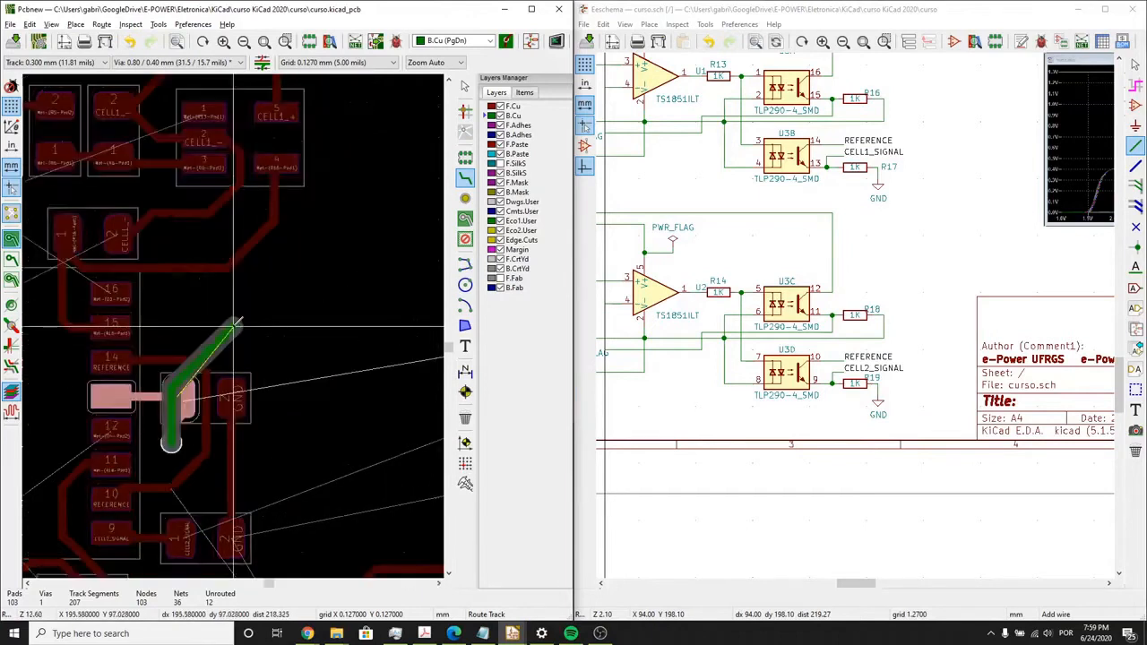
scroll(215, 312, down, 1)
click(234, 326)
scroll(298, 316, down, 1)
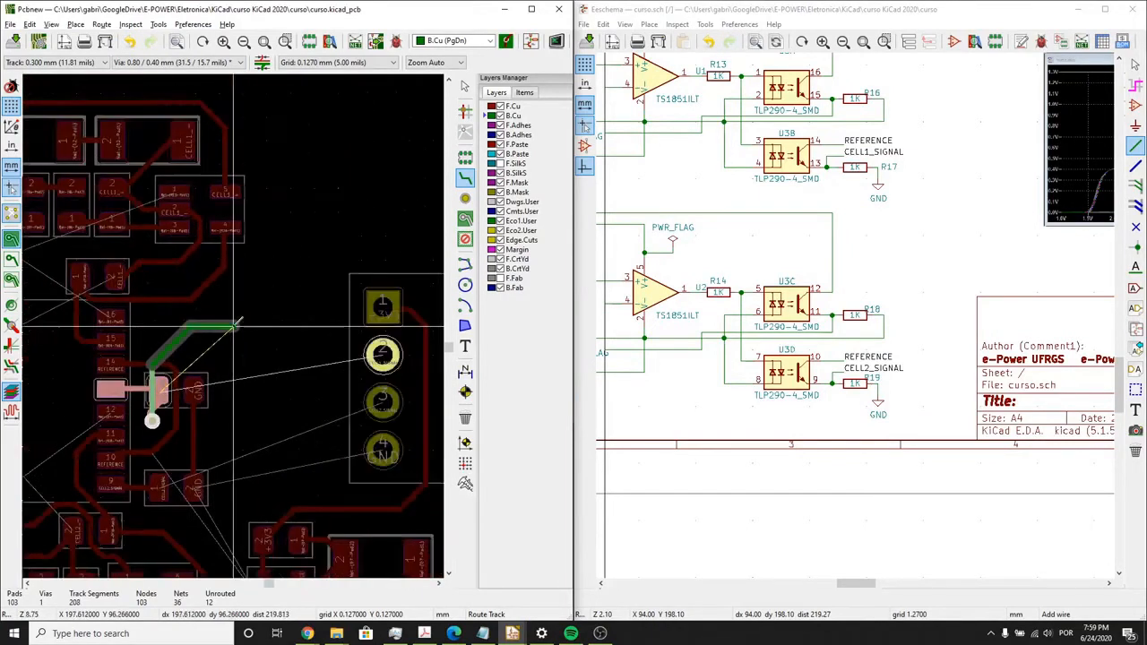
click(384, 356)
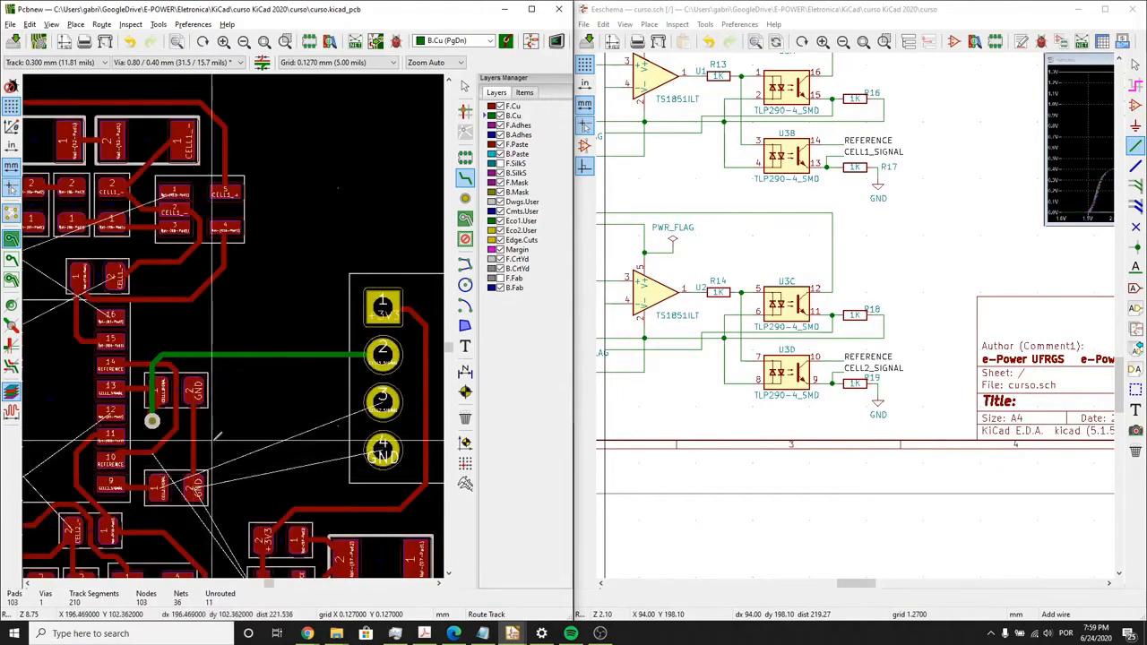
- Route the CELL2_SIGNAL track on F.Cu from pad 1 of its resistor below GND around to just short of pin 3 of the four-pin connector
scroll(152, 421, up, 4)
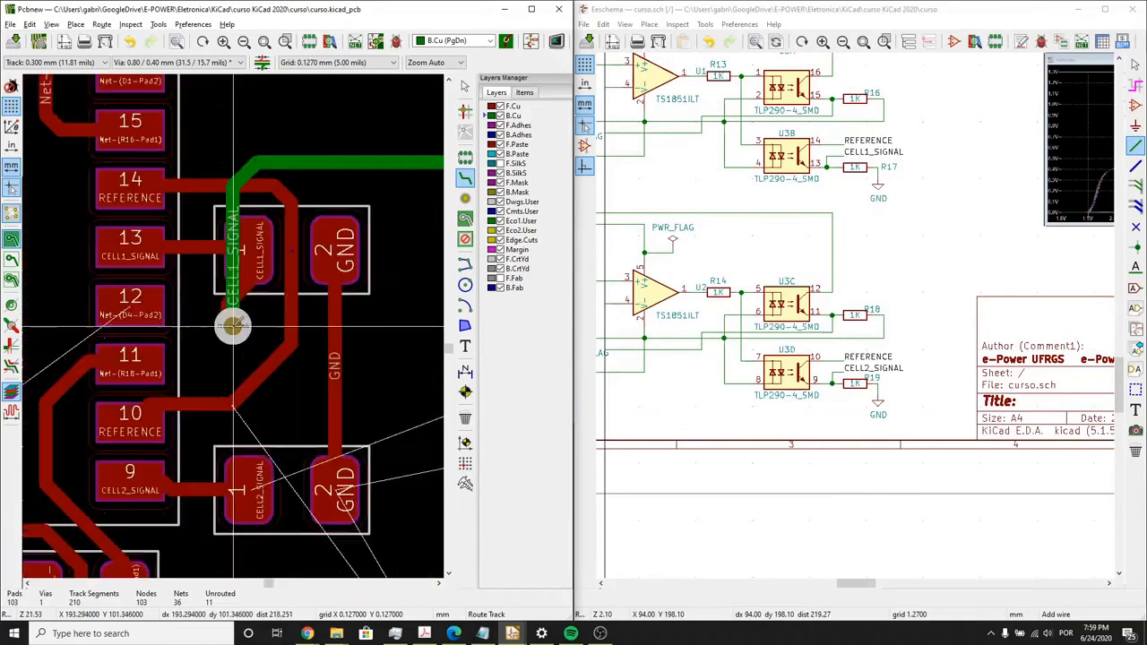
scroll(233, 326, down, 3)
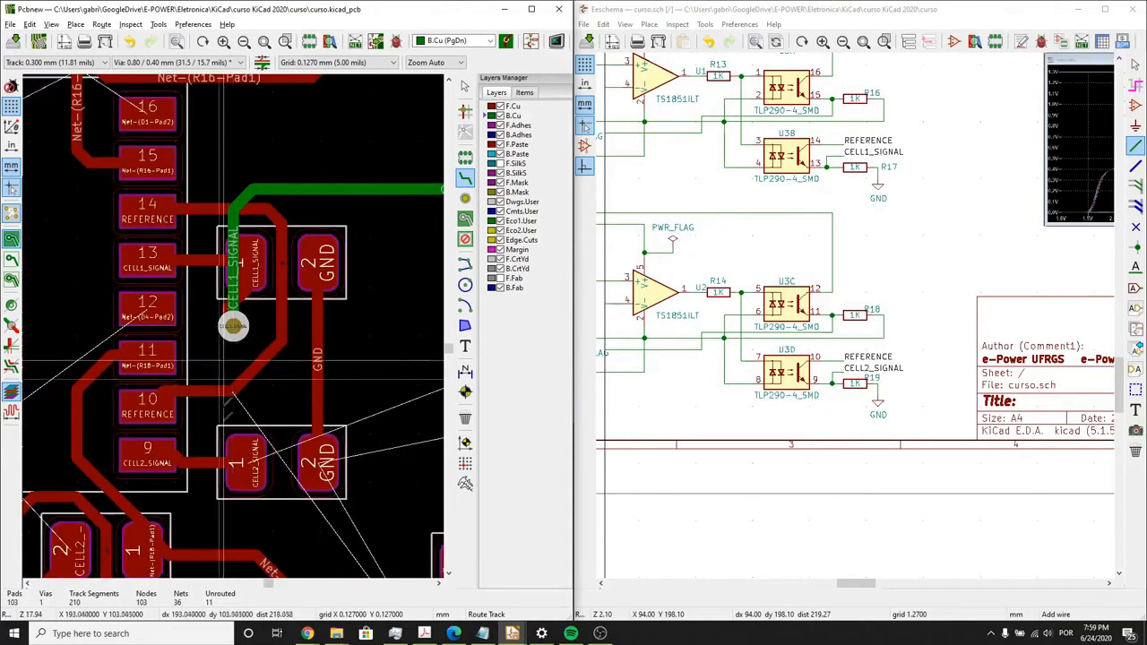
scroll(233, 326, down, 3)
middle_drag(242, 316, 235, 302)
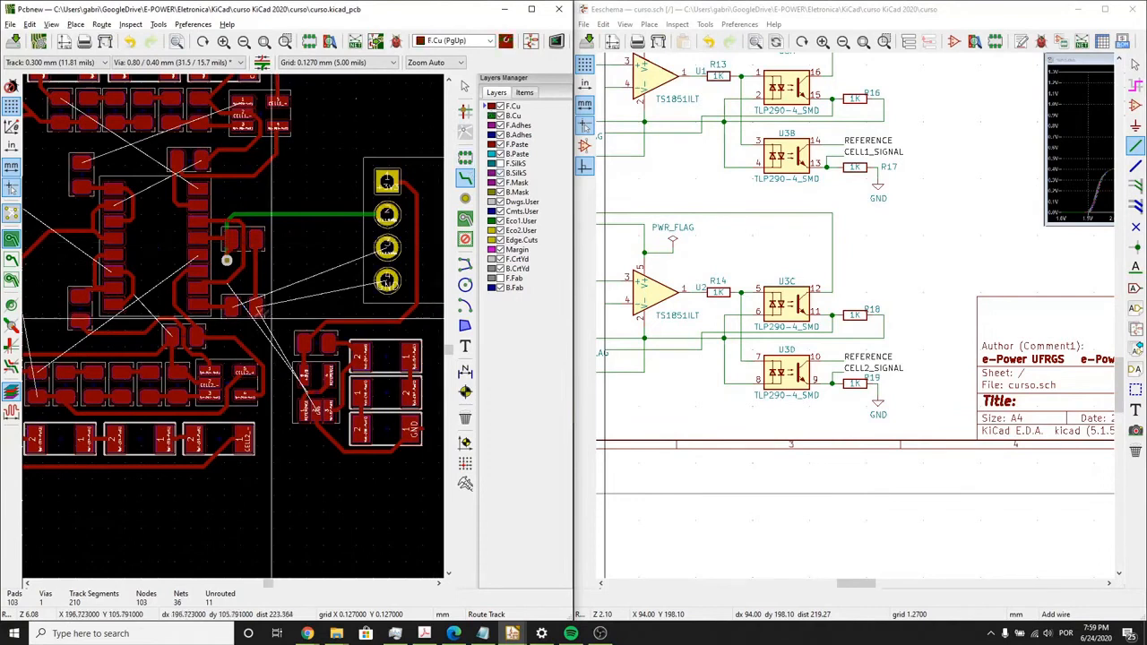
click(231, 307)
click(260, 328)
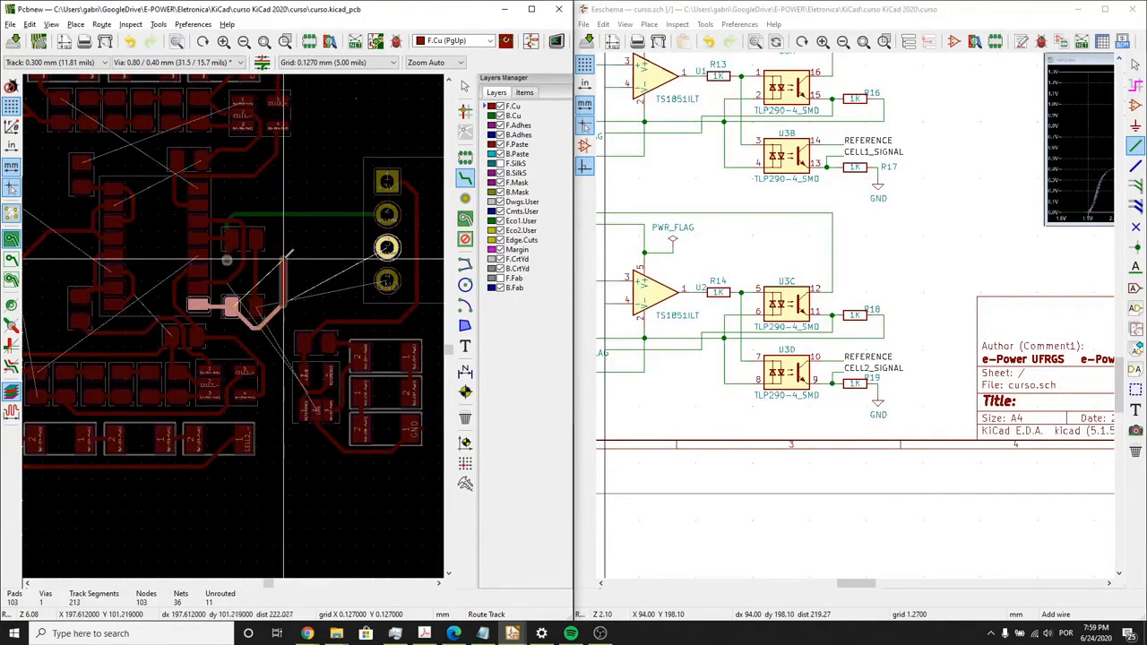
click(283, 258)
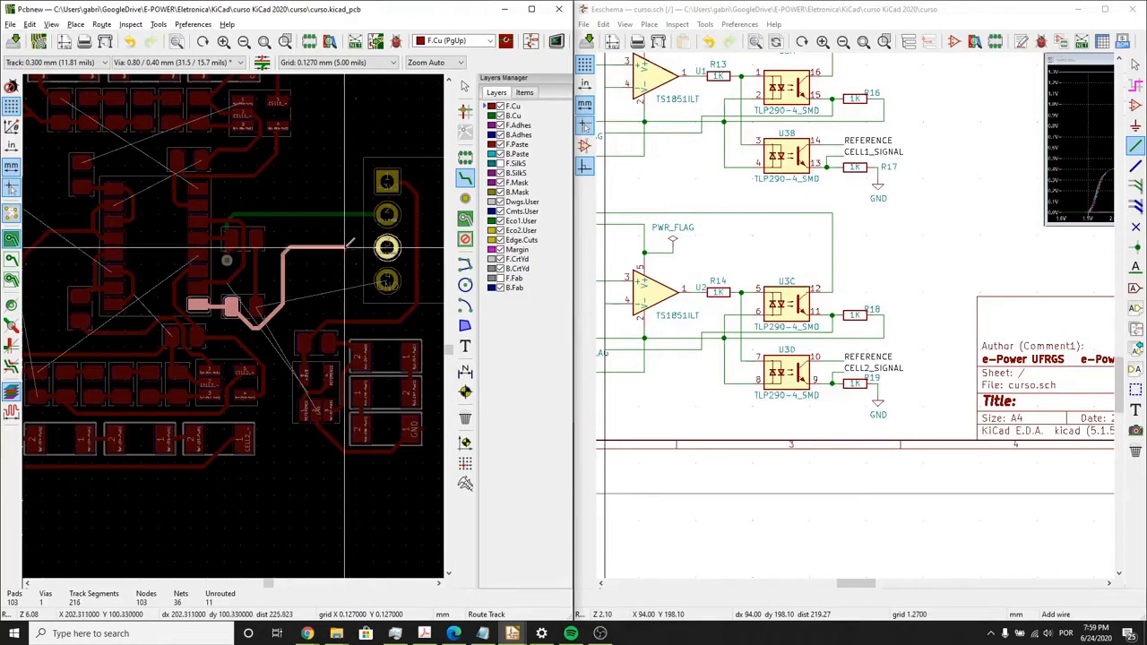
key(Escape)
- Delete the four F.Cu tracks joining the cell connector's pins to pad 2 of F1, F2, F3 and F4
scroll(345, 247, up, 1)
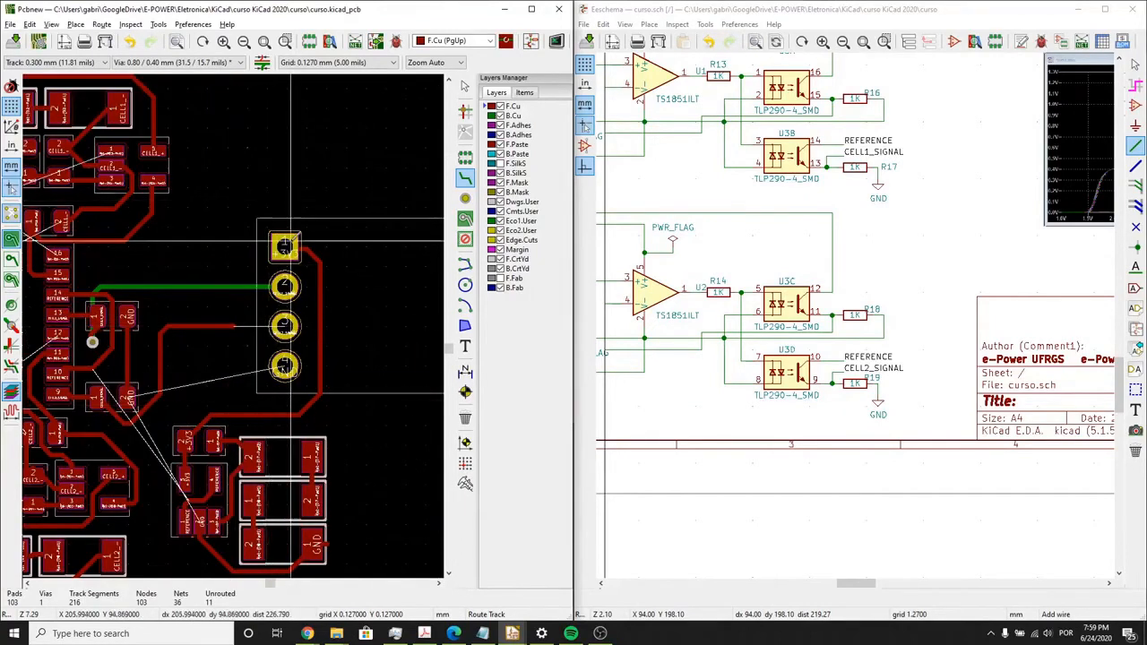
scroll(265, 330, down, 4)
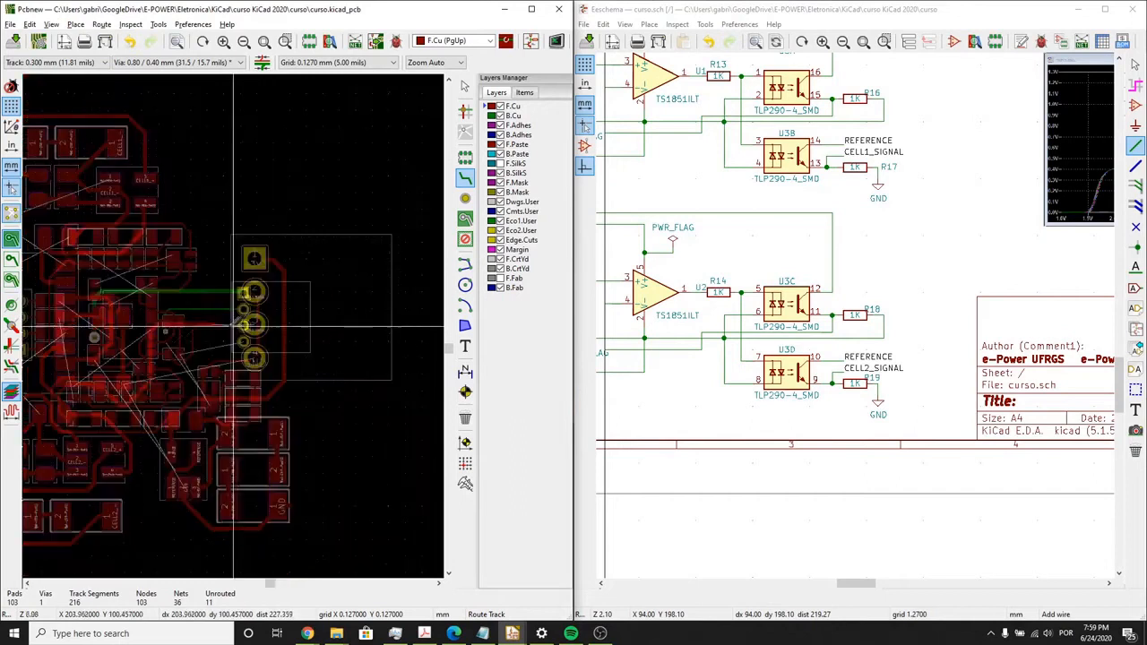
scroll(147, 350, up, 1)
scroll(141, 311, up, 1)
scroll(233, 330, up, 4)
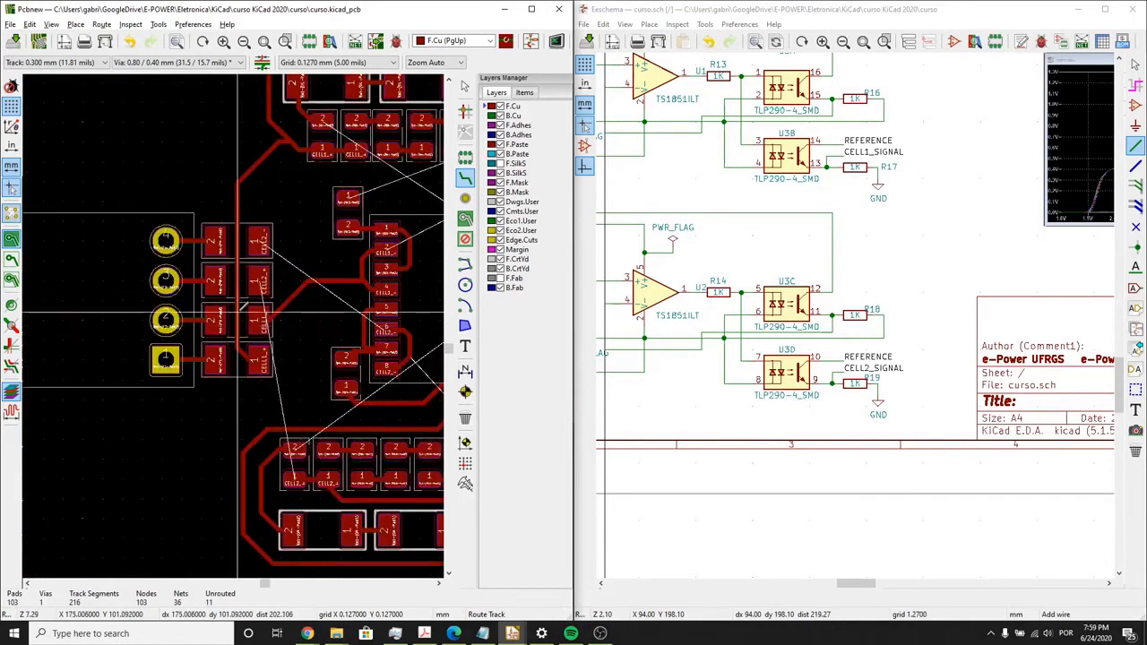
key(Escape)
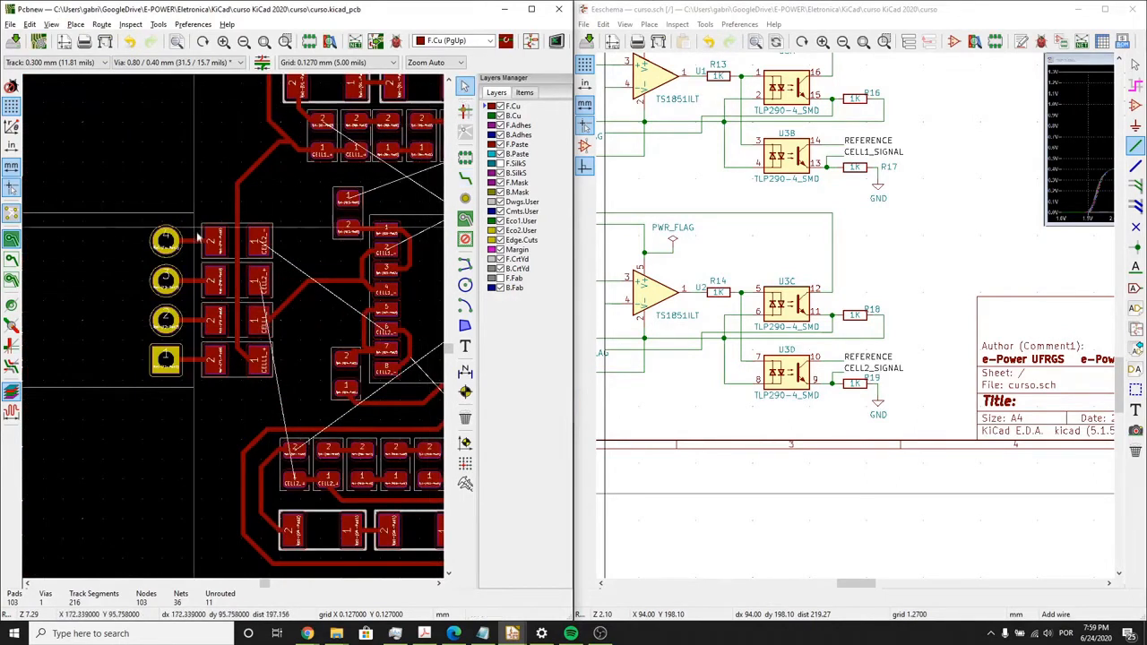
click(198, 244)
key(Delete)
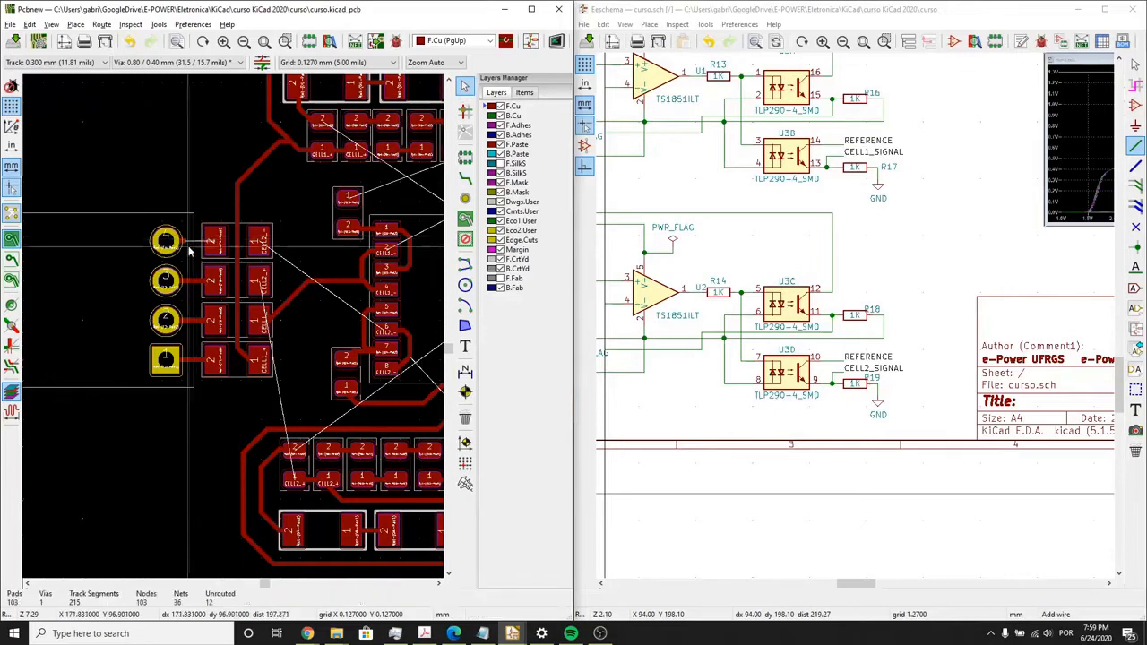
click(184, 243)
key(Delete)
click(200, 280)
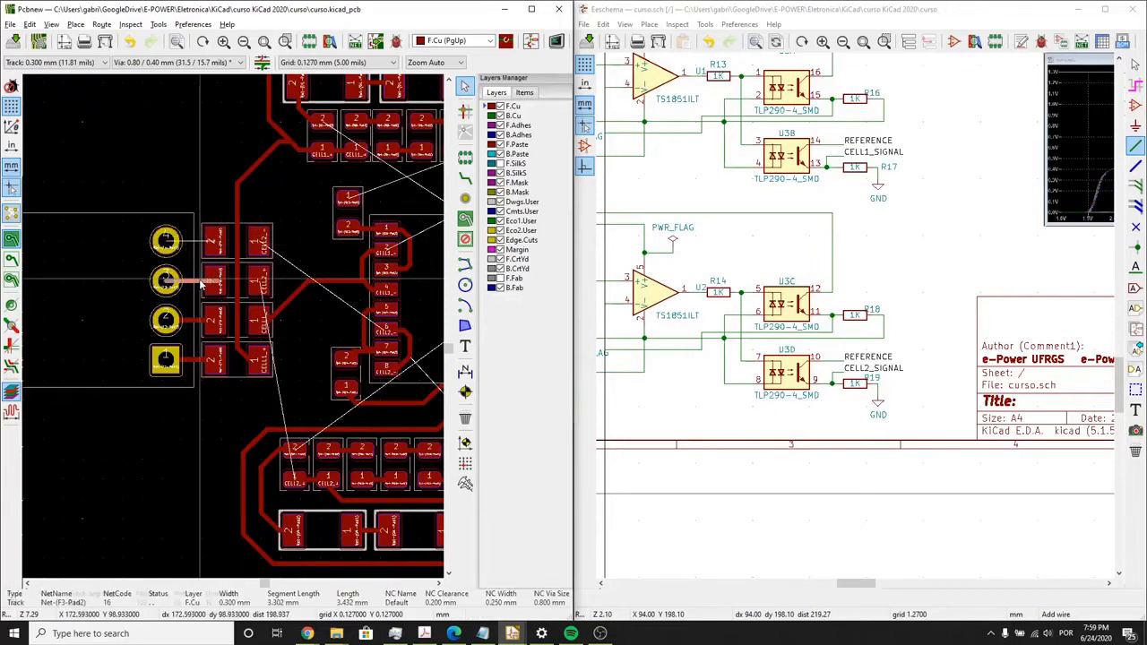
key(Delete)
click(200, 364)
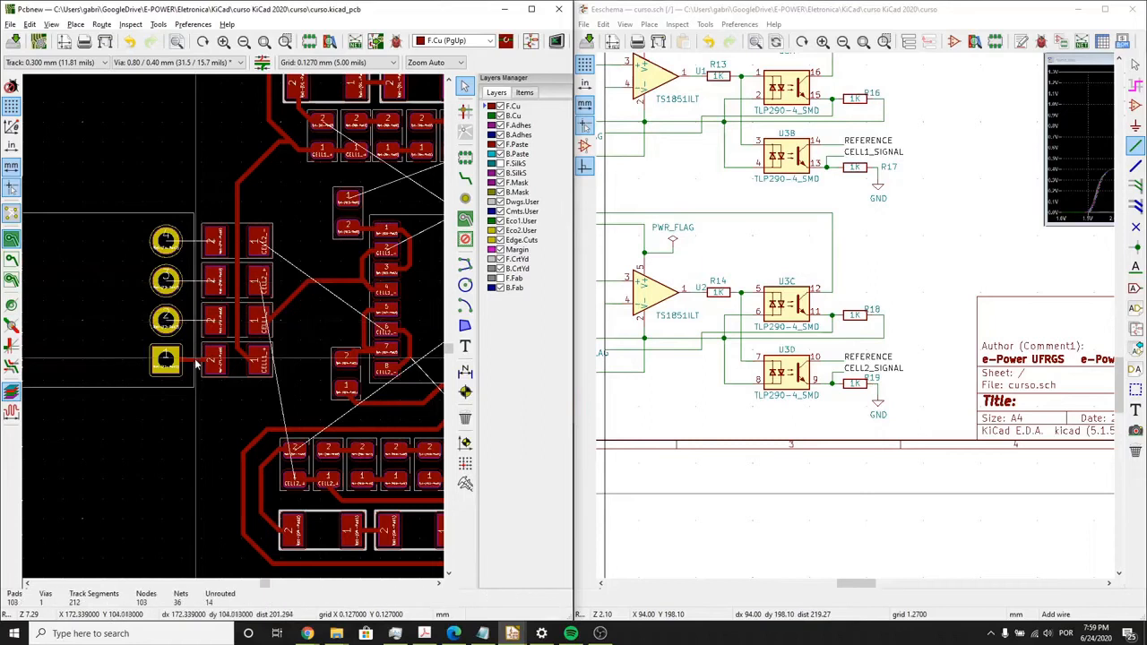
key(Delete)
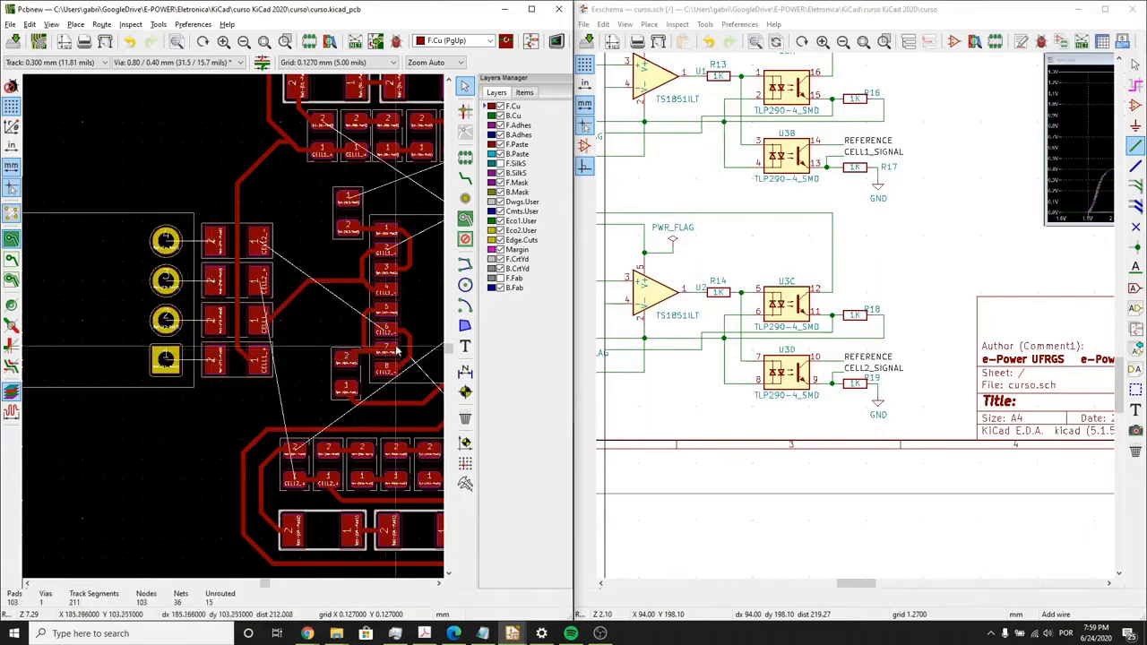
- Route short F.Cu stubs from pad 2 of F1 and F2 toward the cell connector, ending each before its pin
scroll(397, 352, down, 1)
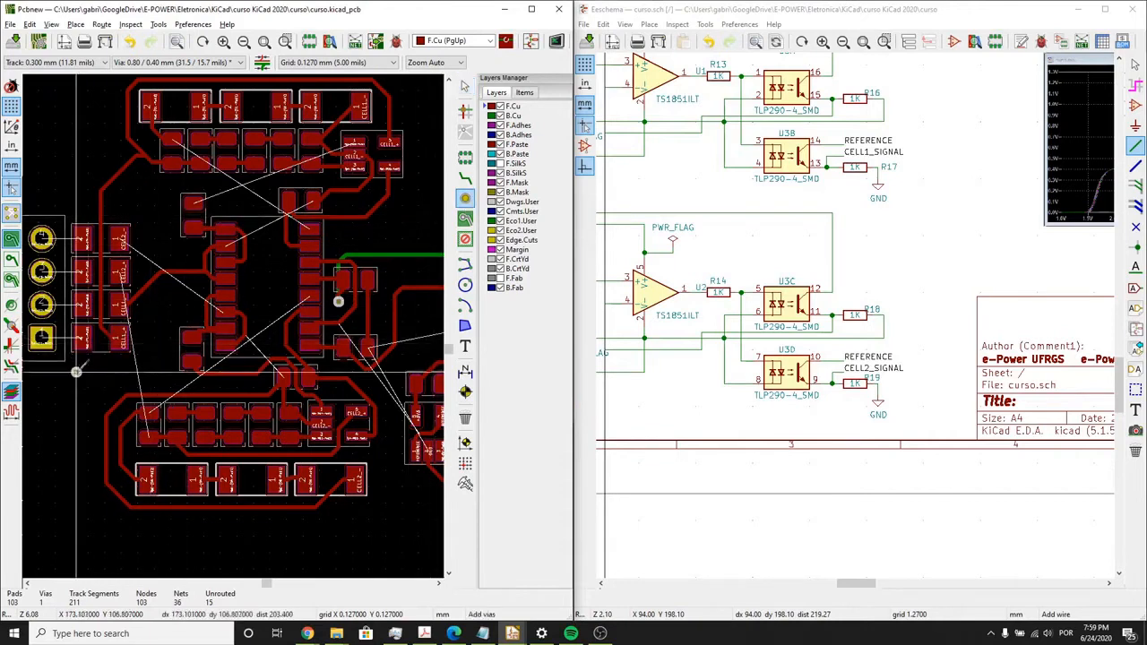
key(x)
scroll(40, 336, up, 4)
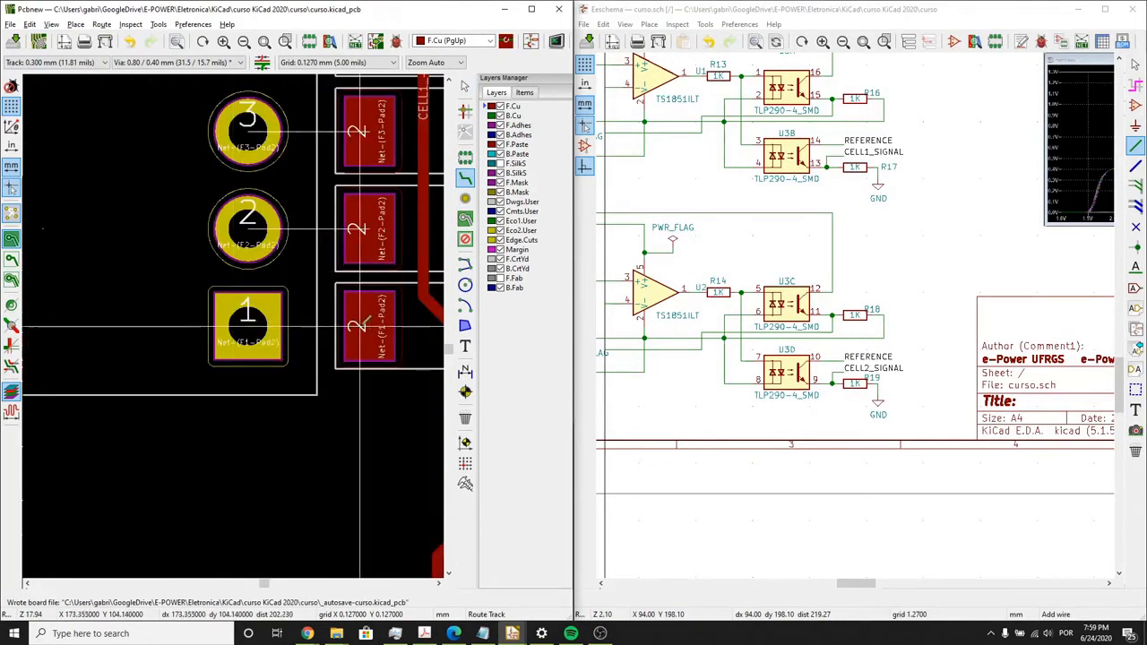
click(363, 325)
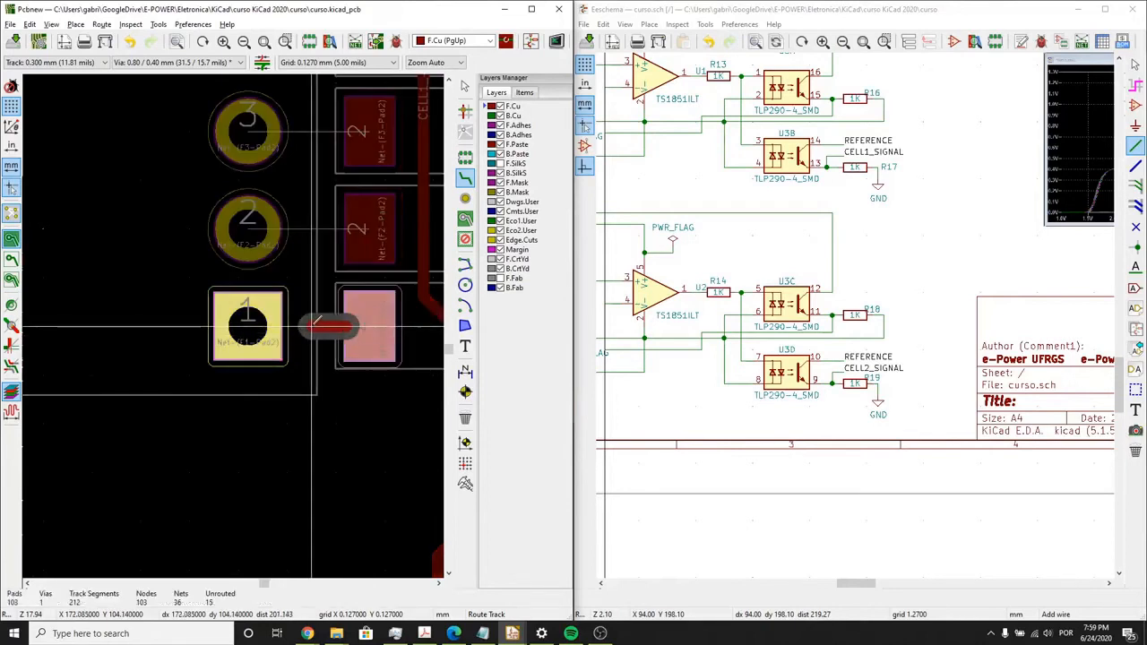
double_click(313, 326)
click(367, 228)
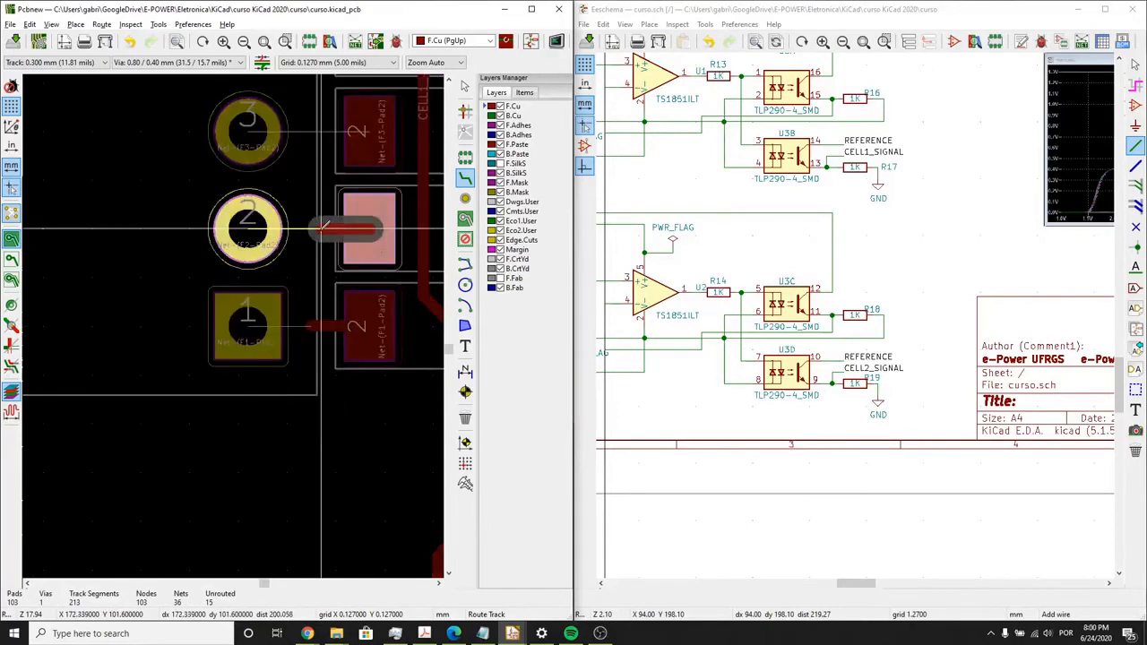
double_click(321, 228)
- Route short F.Cu stubs from pad 2 of F3 and F4 toward the cell connector, ending each before its pin
scroll(323, 224, up, 2)
click(360, 199)
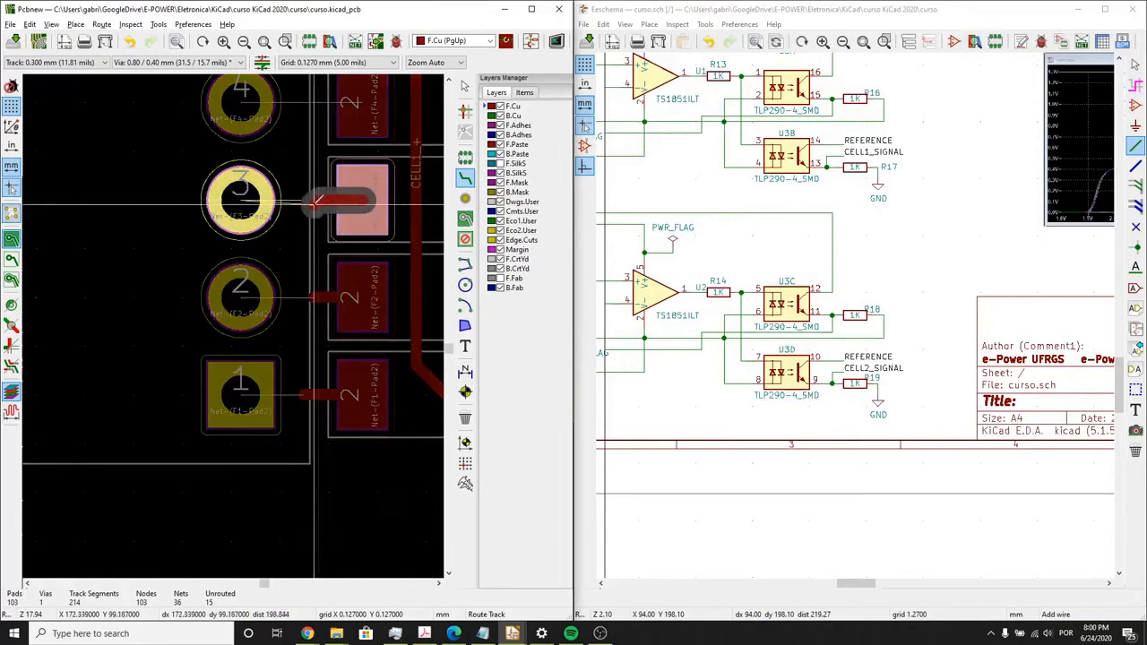
double_click(315, 199)
scroll(318, 199, up, 3)
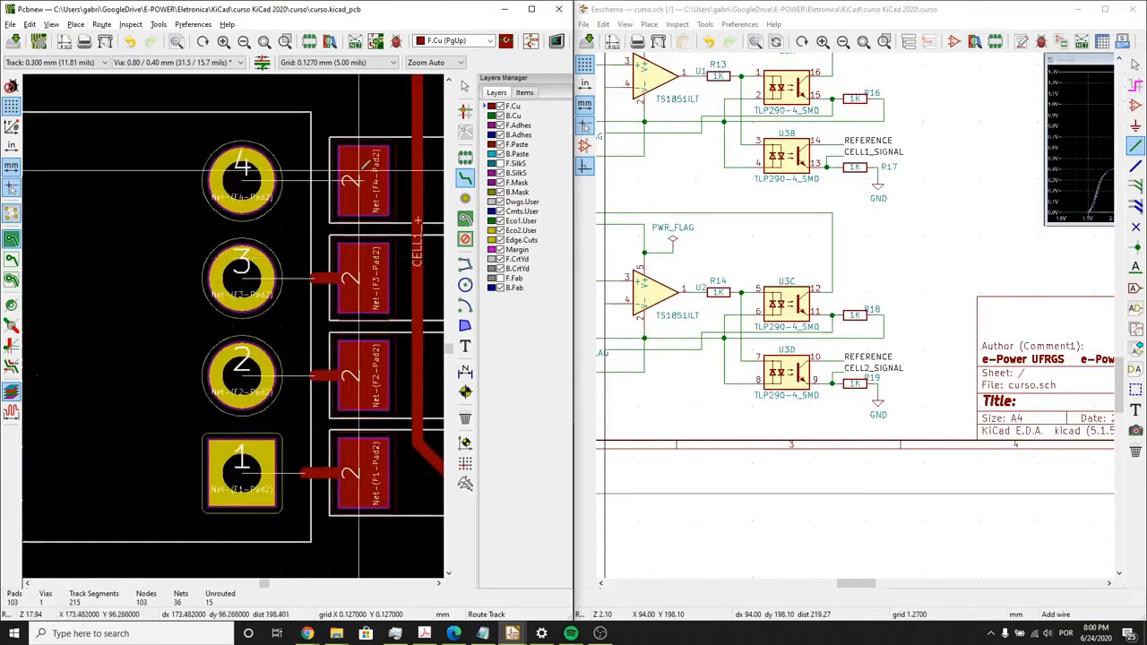
click(358, 179)
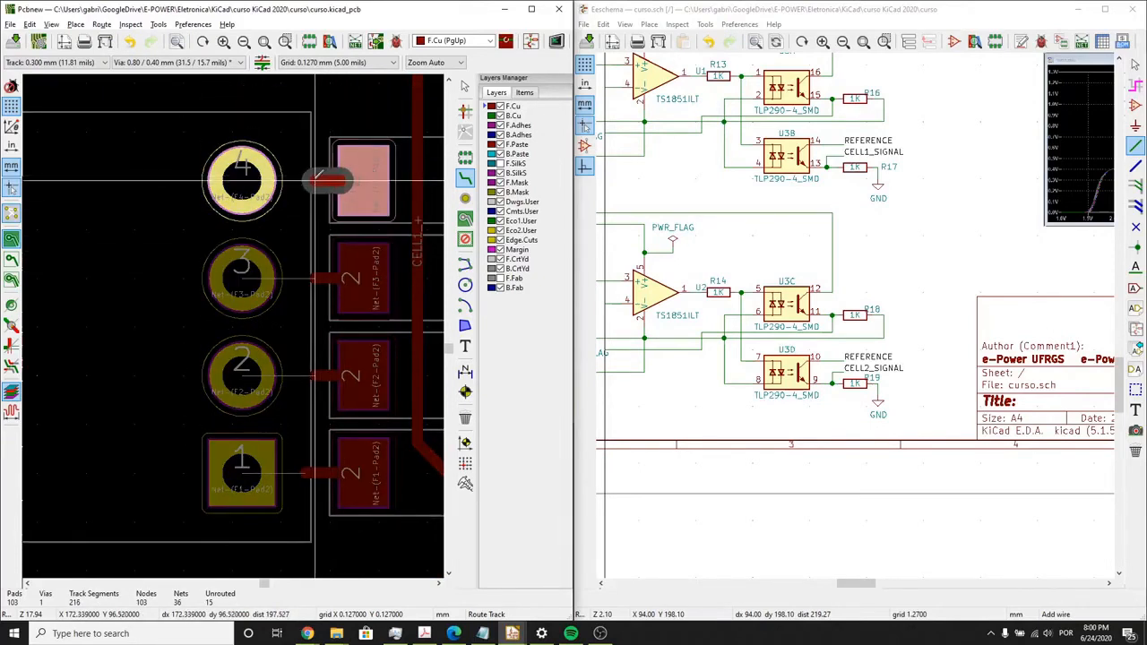
double_click(318, 177)
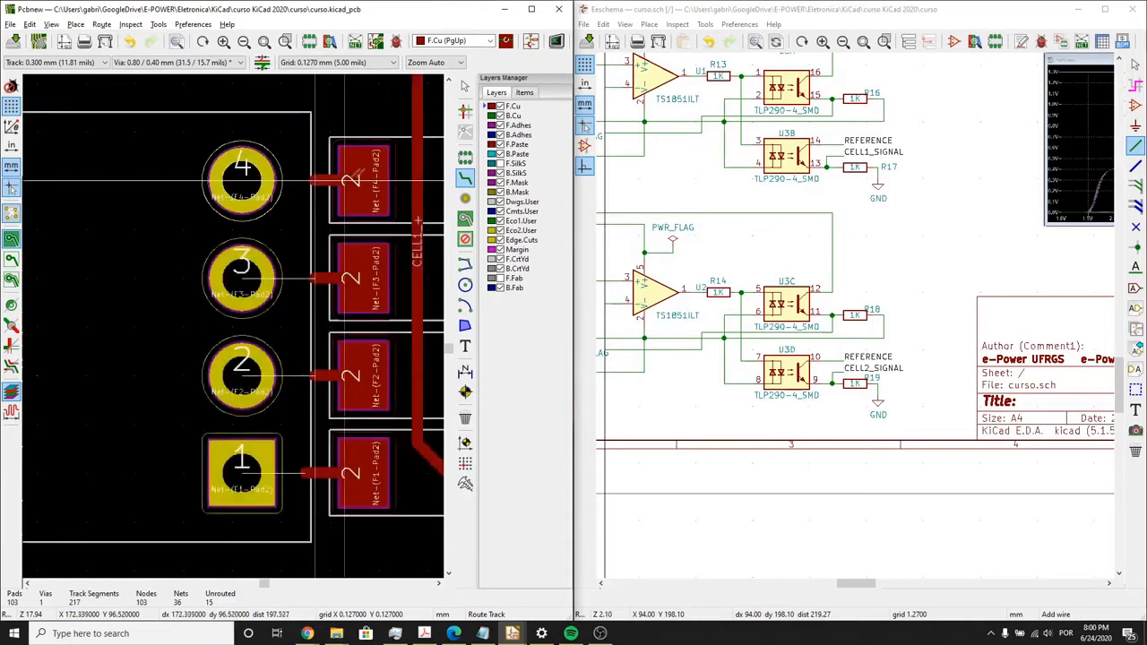
- Place a via at the end of each of the four stubs from F1 to F4
click(465, 198)
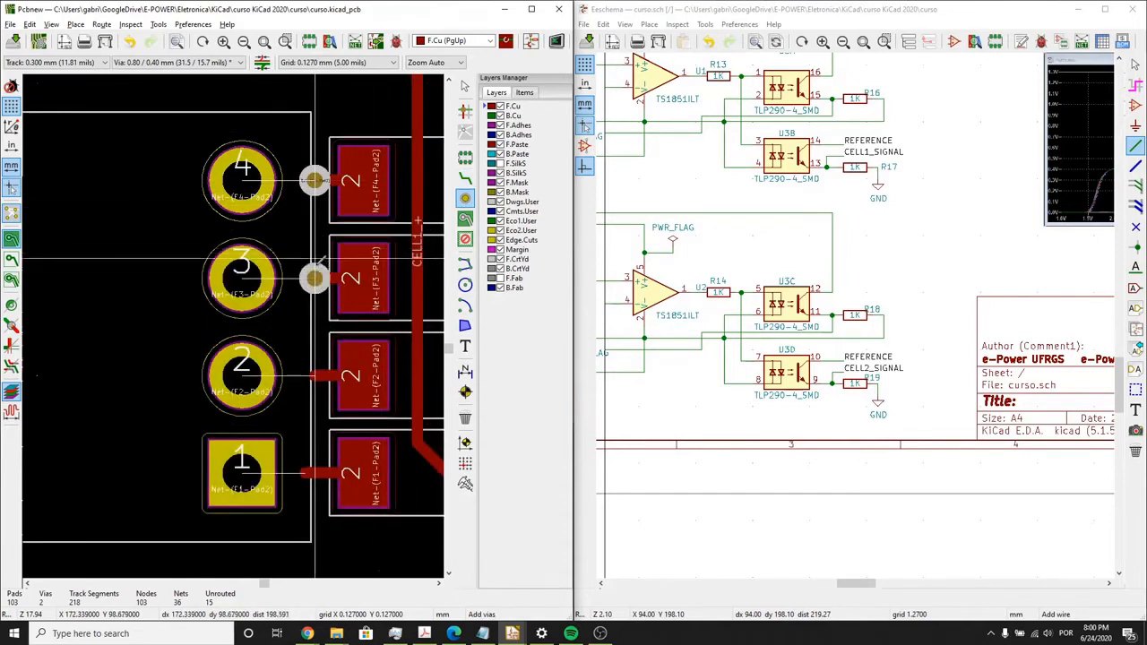
click(315, 277)
click(314, 377)
click(308, 473)
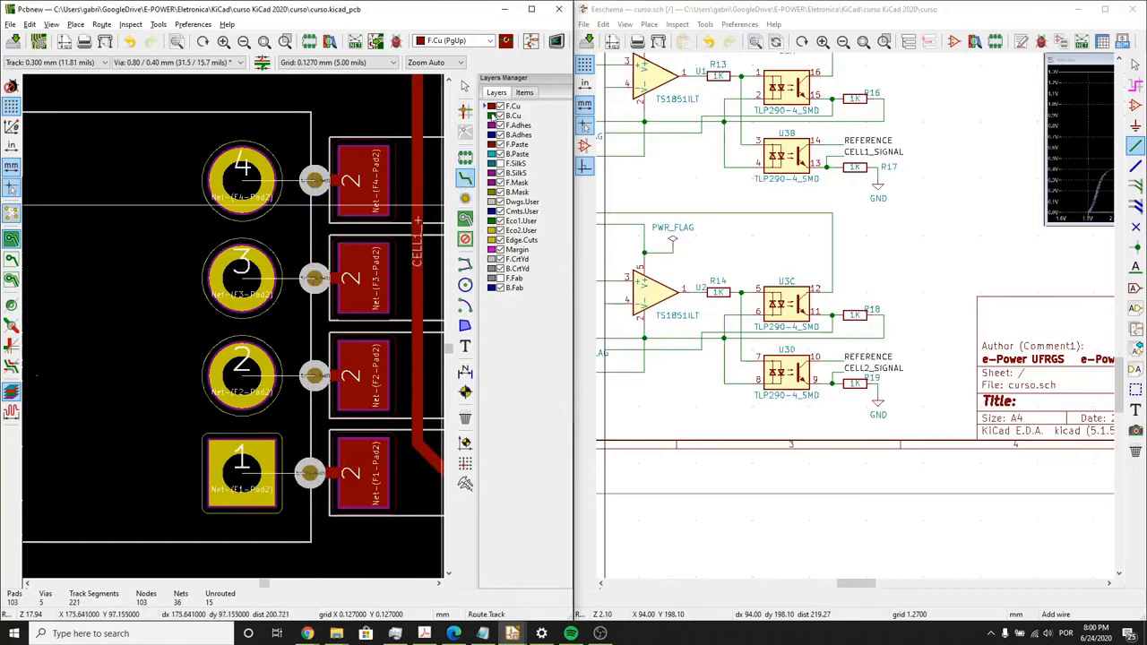
- Route B.Cu tracks between the four fuse vias and pins 4, 3, 2 and 1 of the cell connector
click(492, 116)
click(311, 184)
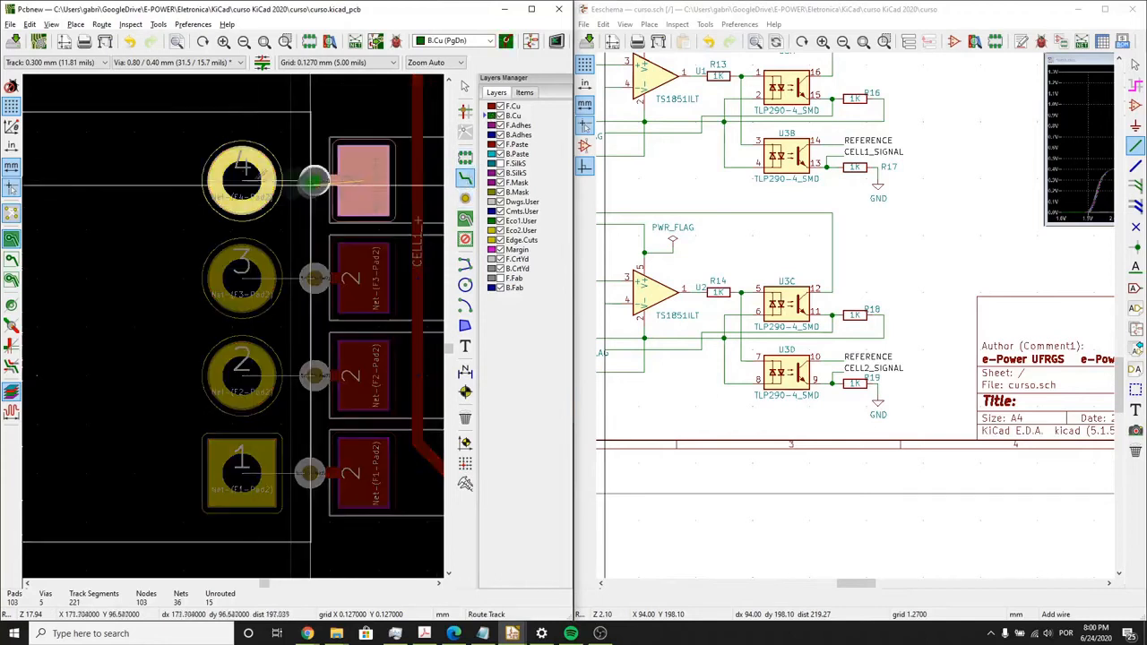
click(234, 177)
click(318, 279)
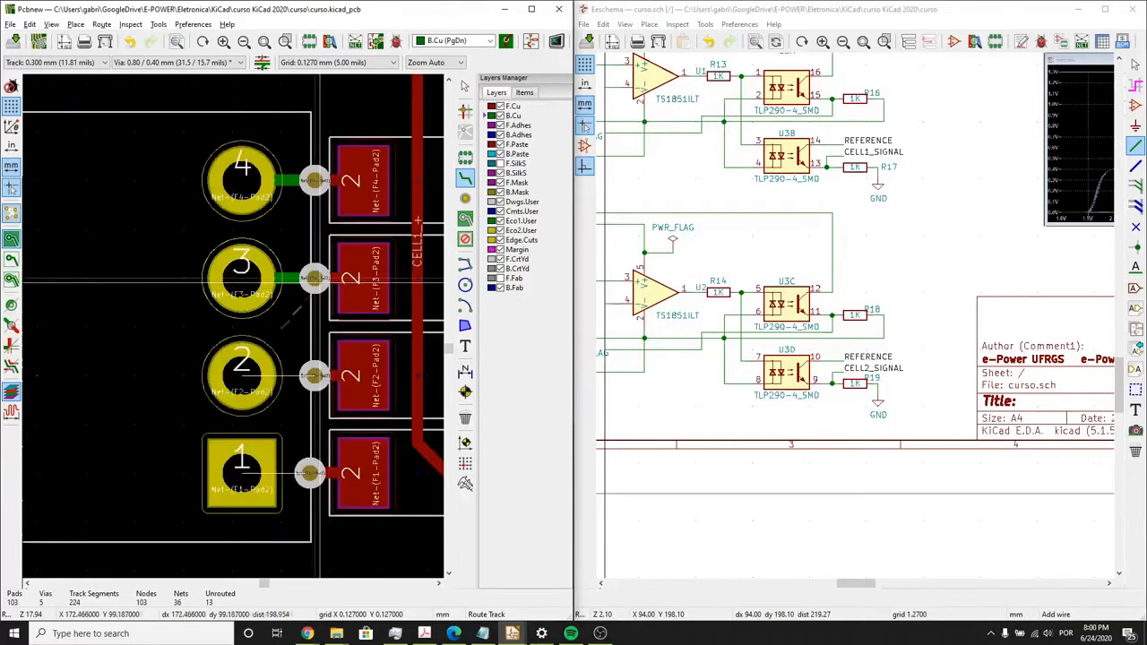
click(240, 375)
click(318, 374)
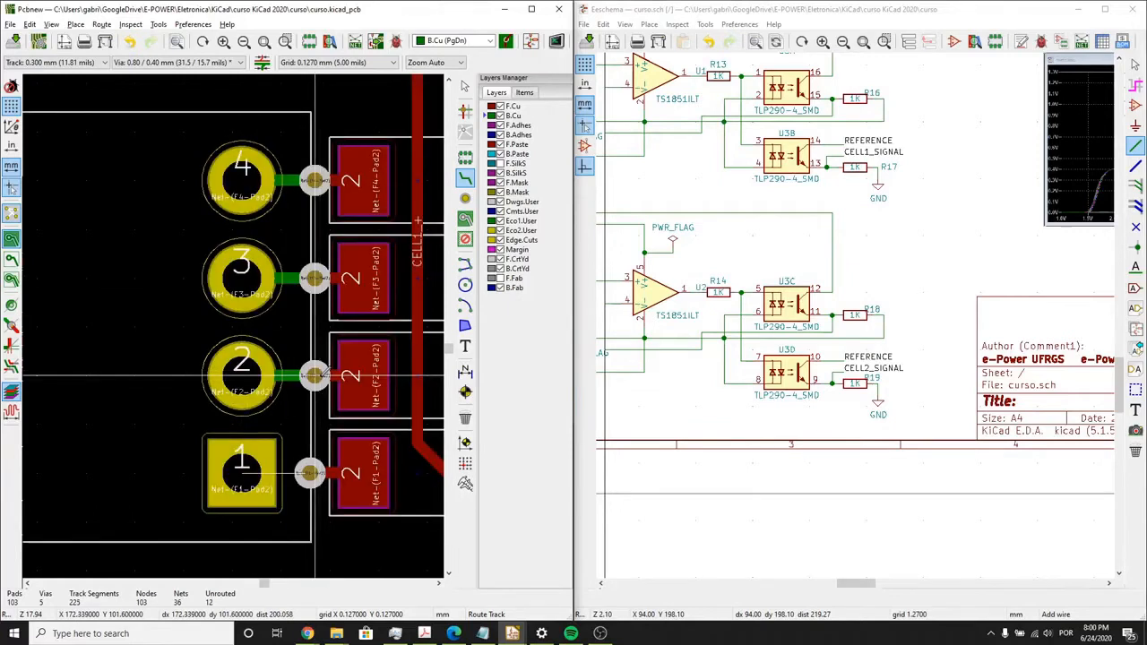
click(240, 473)
click(309, 472)
- Place CELL2_- vias on the track joining U3 pins 6 and 8 and on the track below U3, and connect them on B.Cu
scroll(309, 472, down, 5)
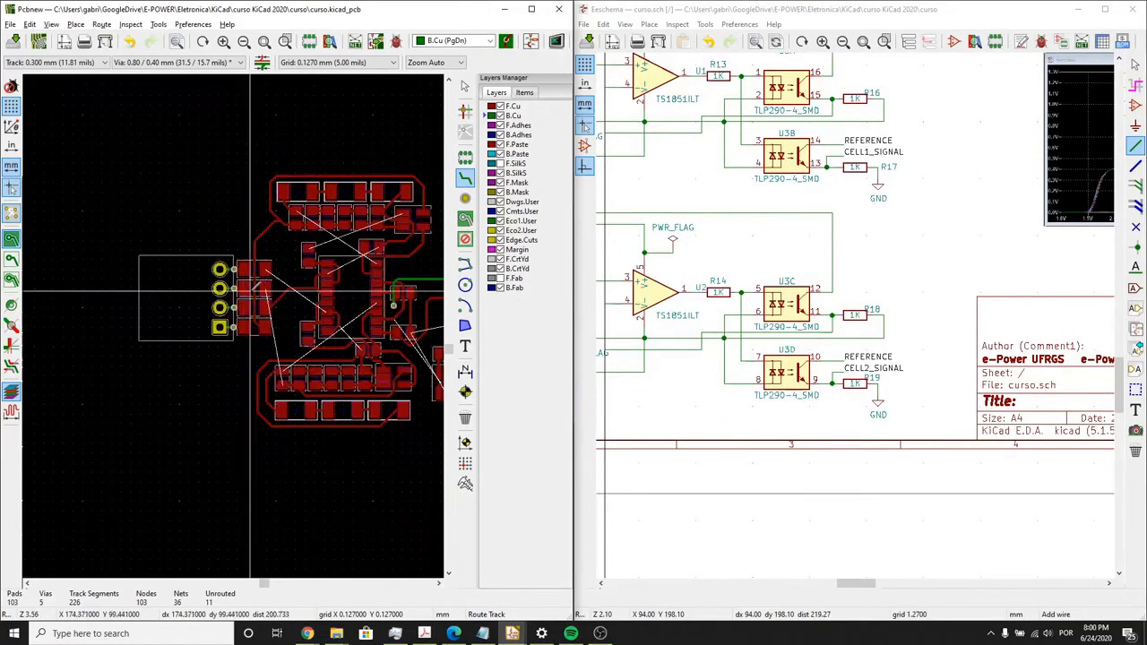
scroll(327, 307, up, 5)
middle_drag(83, 307, 35, 297)
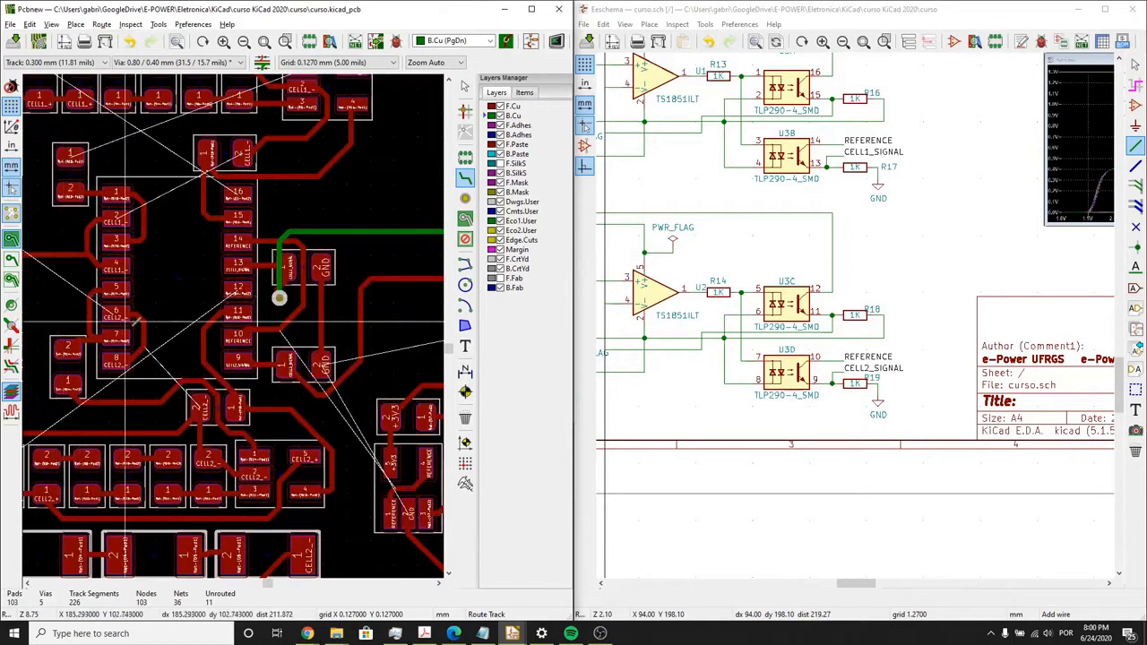
scroll(167, 396, up, 1)
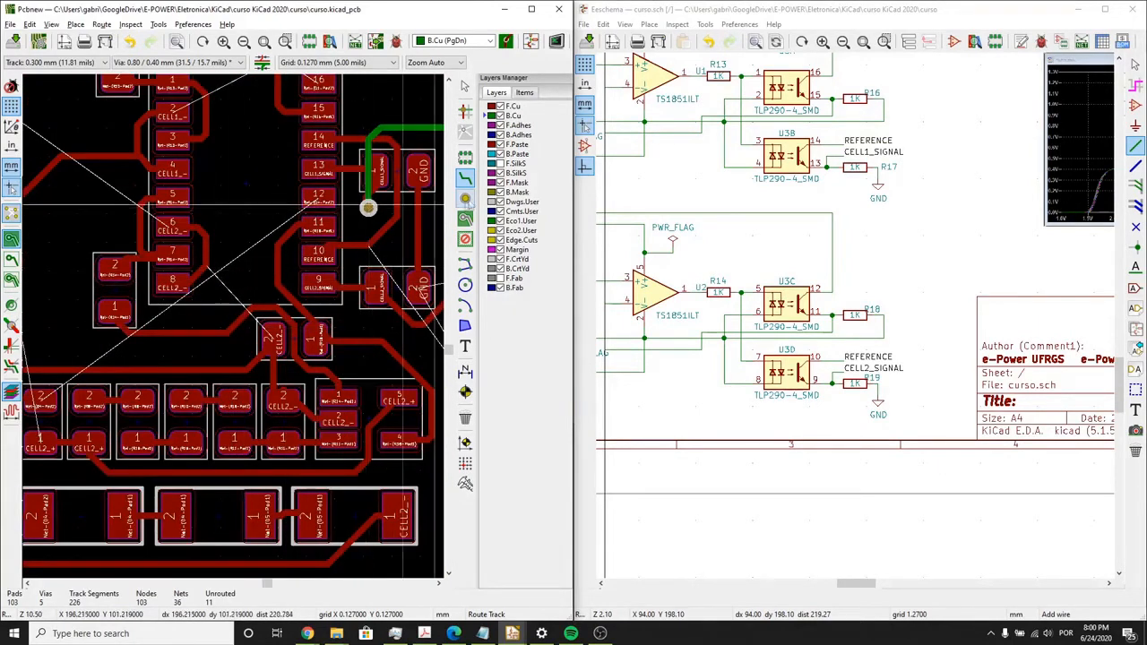
click(465, 198)
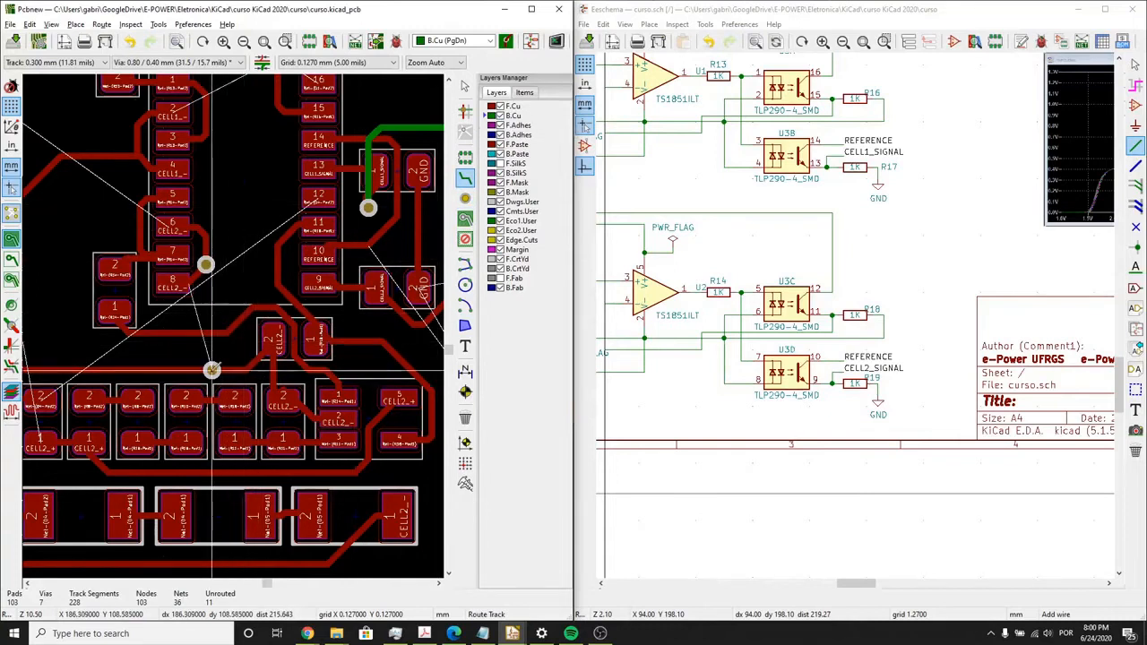
click(211, 370)
click(206, 266)
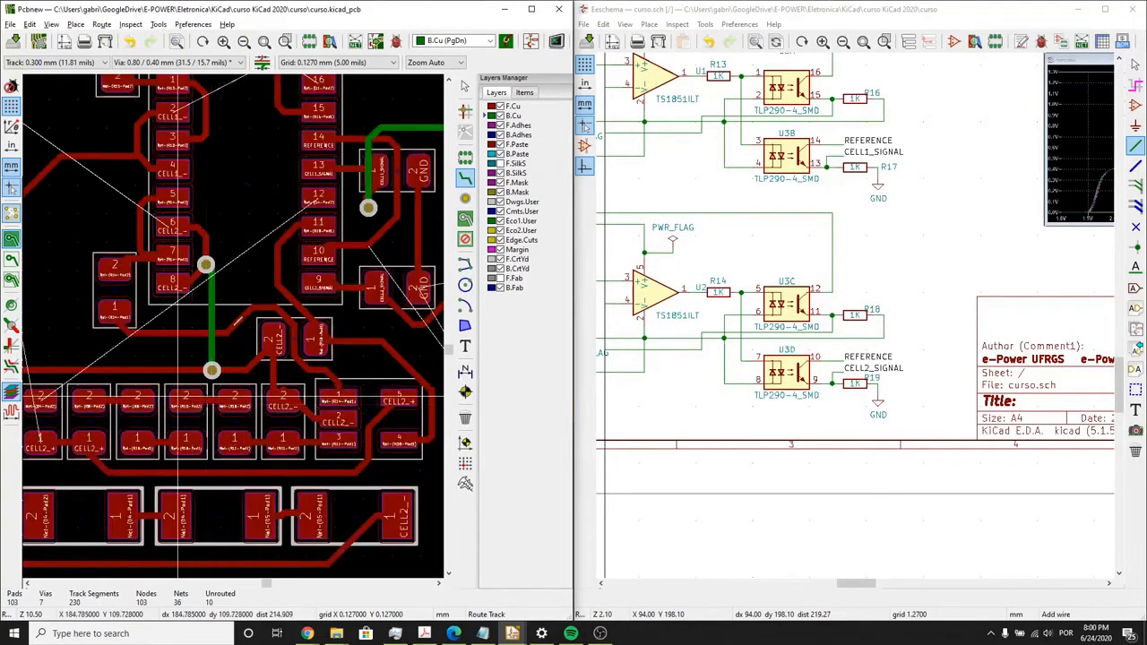
- Place a via on the CELL1_- track junction beside pins 3 and 4 of U3
scroll(209, 396, down, 1)
middle_drag(283, 94, 267, 238)
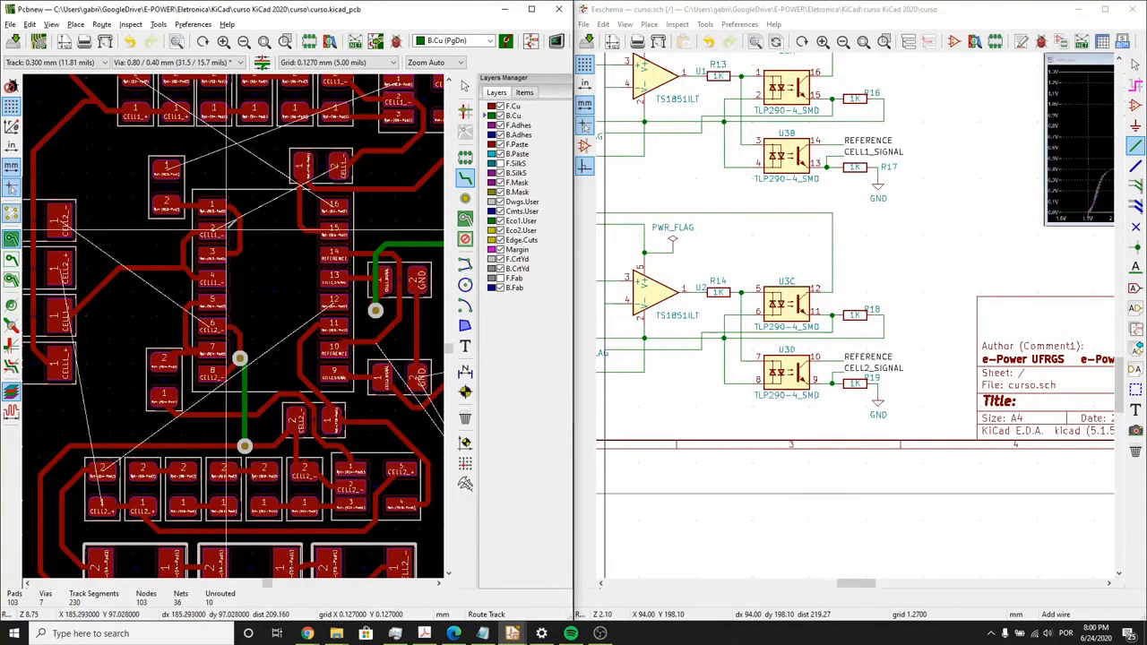
click(465, 198)
scroll(196, 269, up, 1)
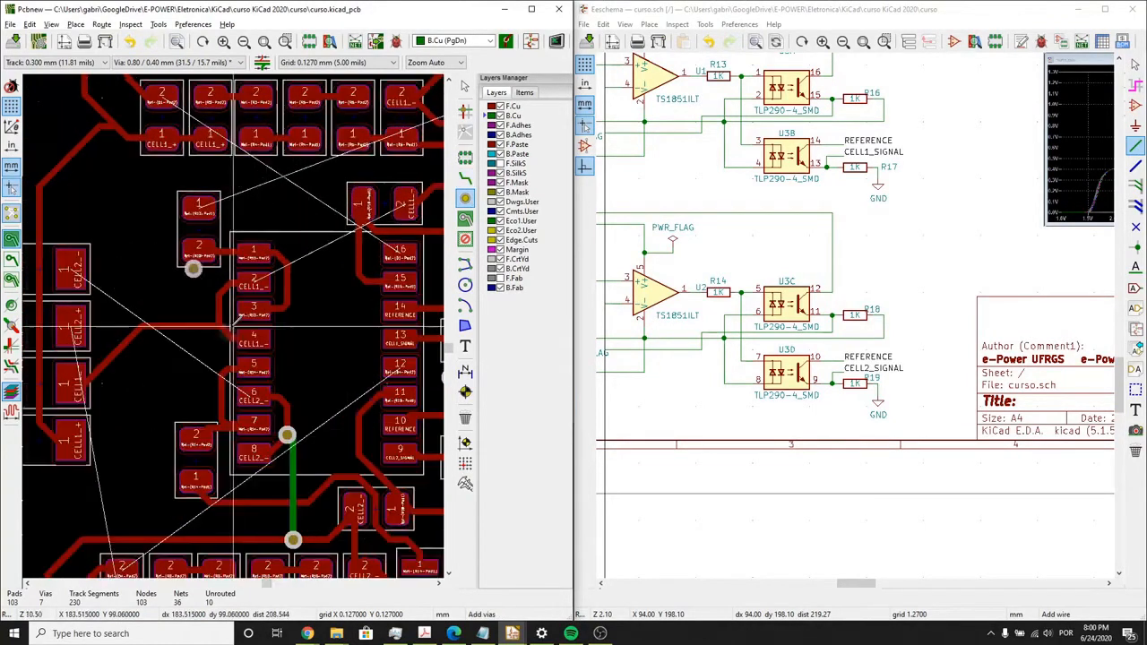
scroll(193, 269, up, 4)
click(210, 320)
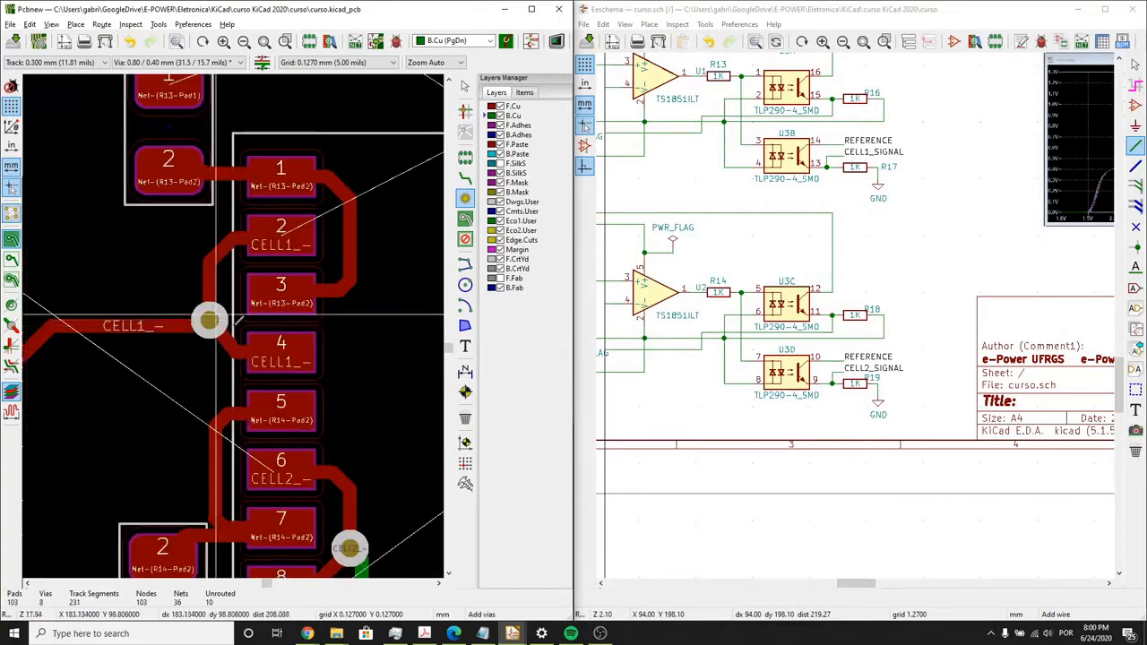
- Place a via on the CELL1_- track below U1 and connect it on B.Cu to the CELL1_- via beside U3 pins 3 and 4
scroll(235, 330, down, 4)
middle_drag(369, 252, 241, 318)
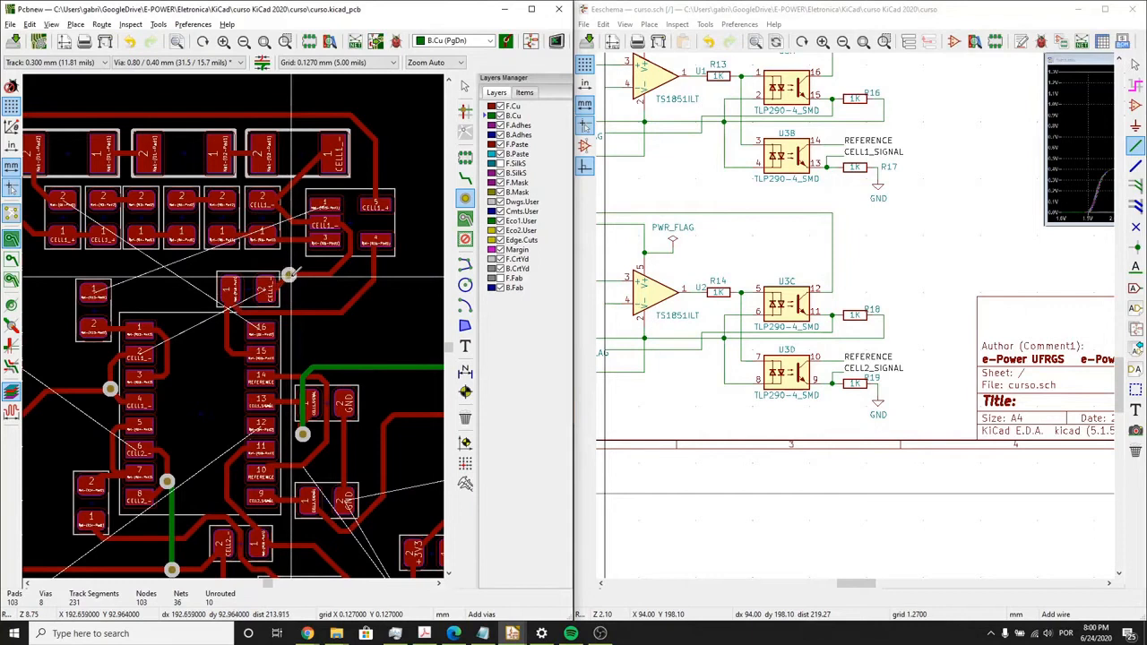
click(465, 177)
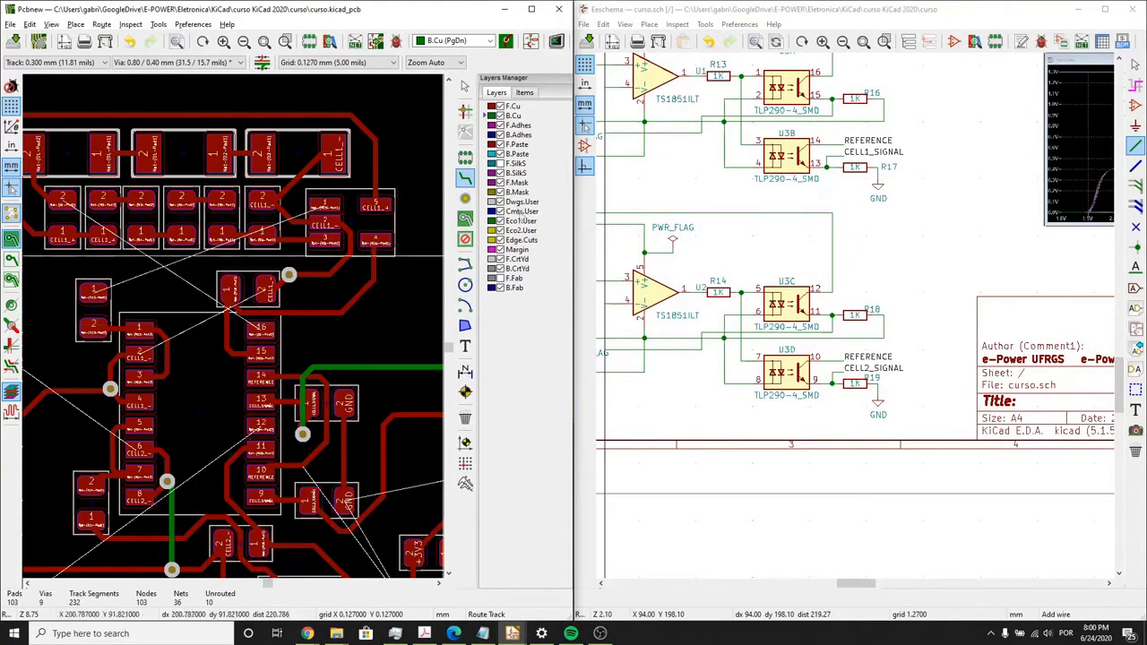
click(111, 389)
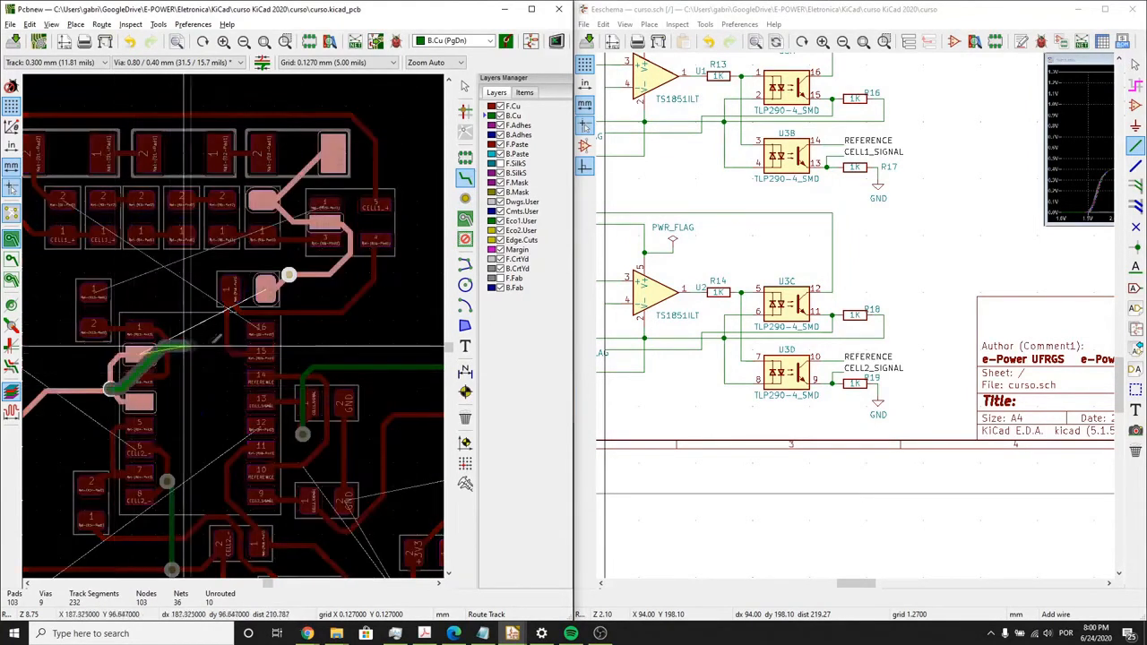
click(289, 274)
middle_drag(181, 388, 210, 363)
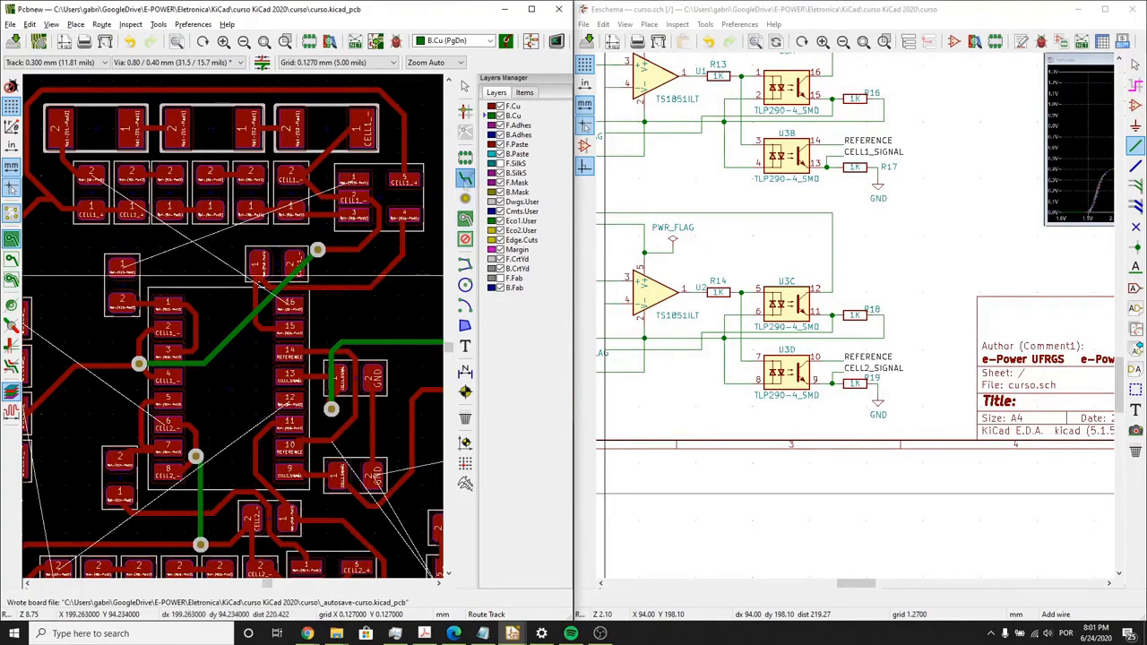
- Route an F.Cu track from U3 pin 16 around the outside of U1 and the CELL1_+ track, ending above pad 2 of Net-(D1-Pad2)
click(290, 303)
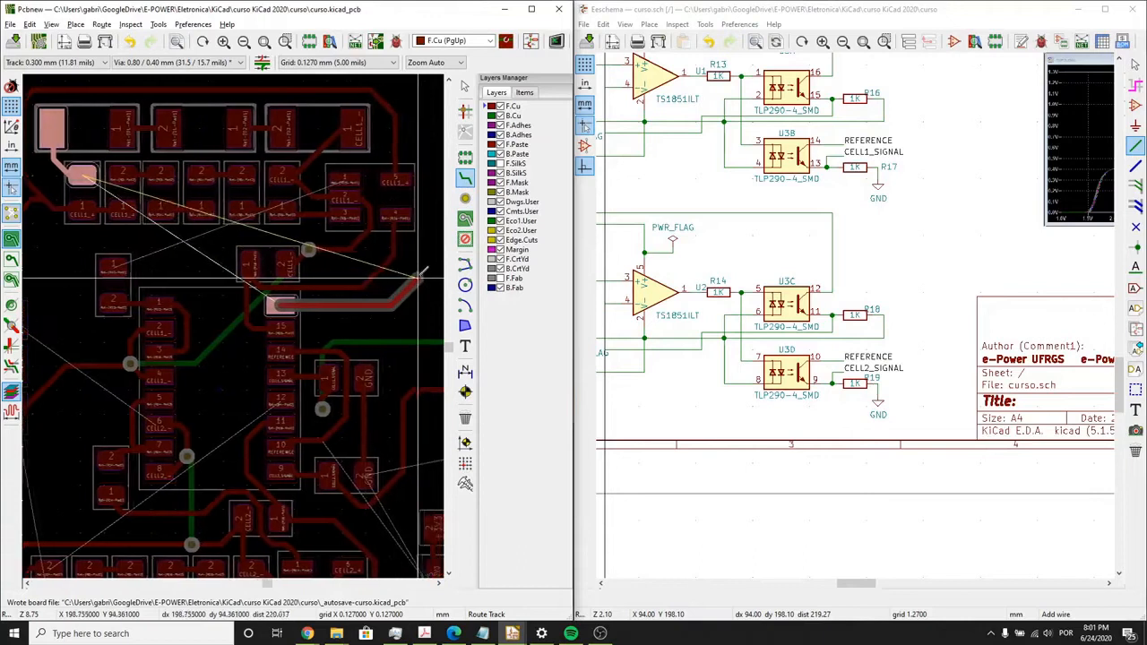
middle_drag(419, 277, 388, 290)
click(402, 274)
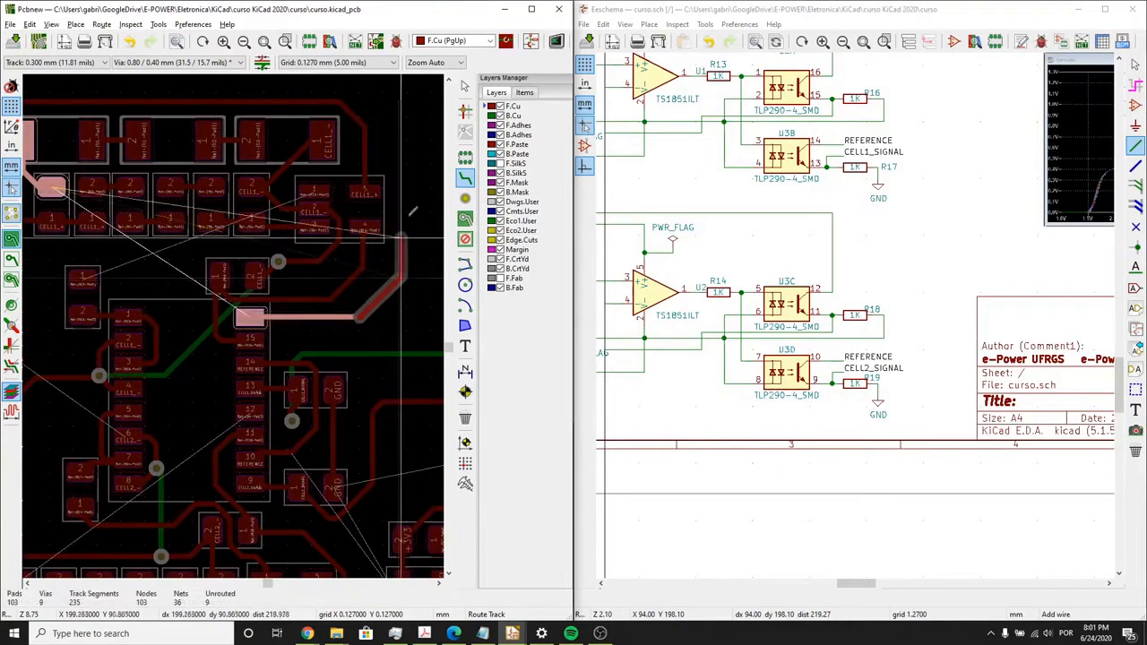
middle_drag(416, 192, 399, 241)
click(385, 204)
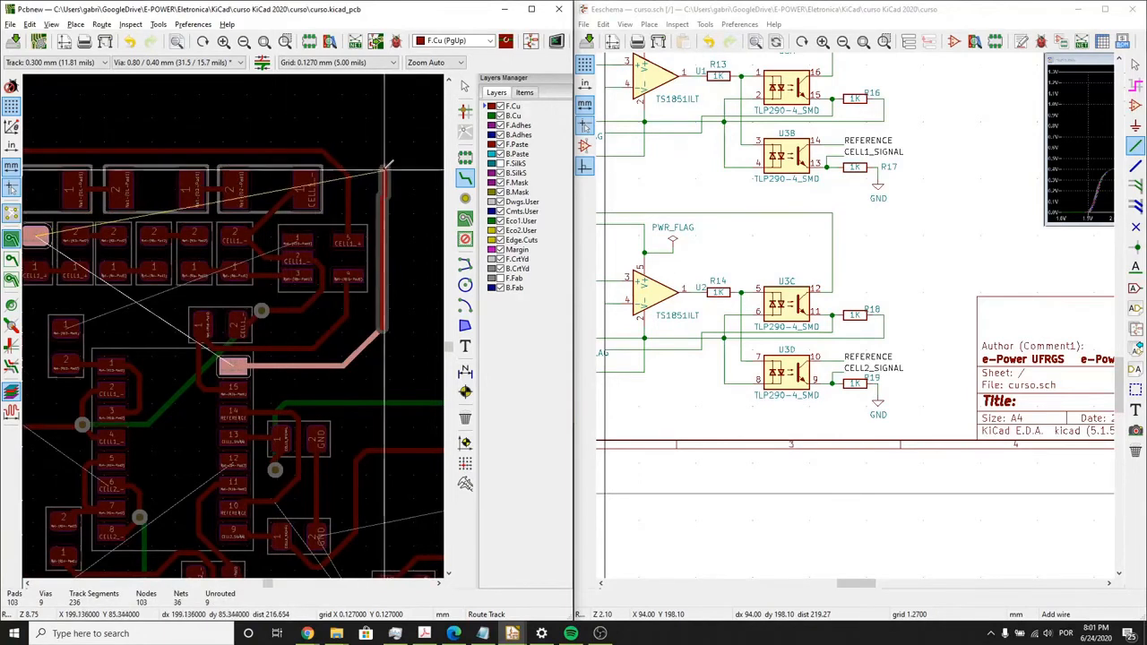
click(330, 124)
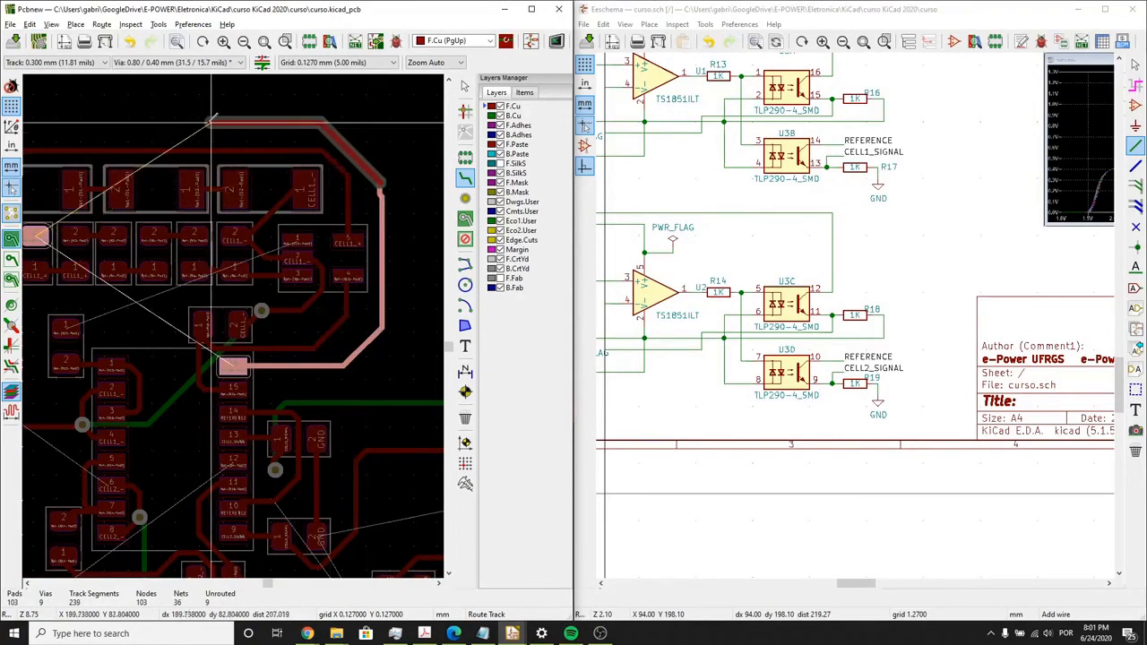
middle_drag(77, 128, 218, 158)
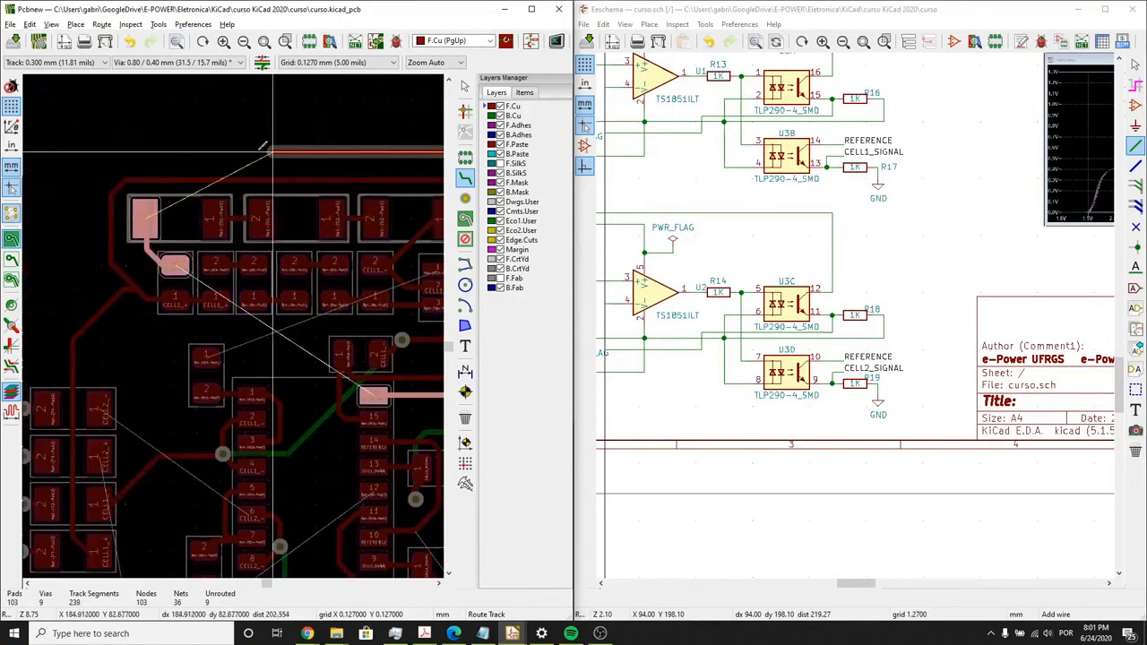
click(152, 157)
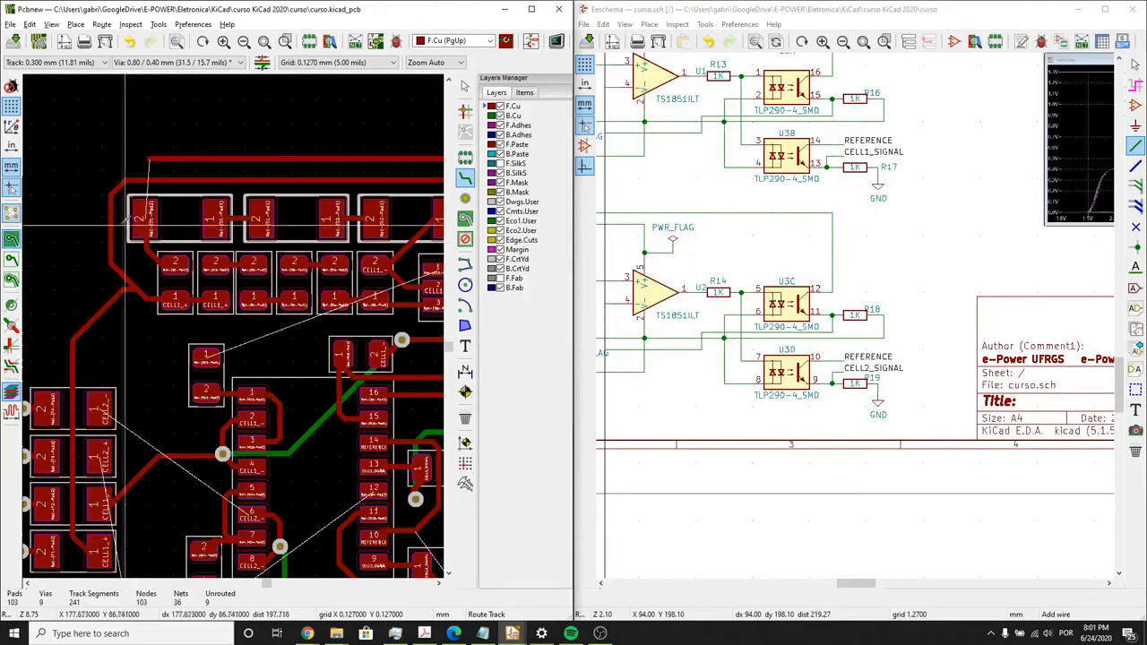
- Shift the vertical CELL1_+ track segment outward, away from the large Net-(D1-Pad2) pad
key(d)
click(96, 215)
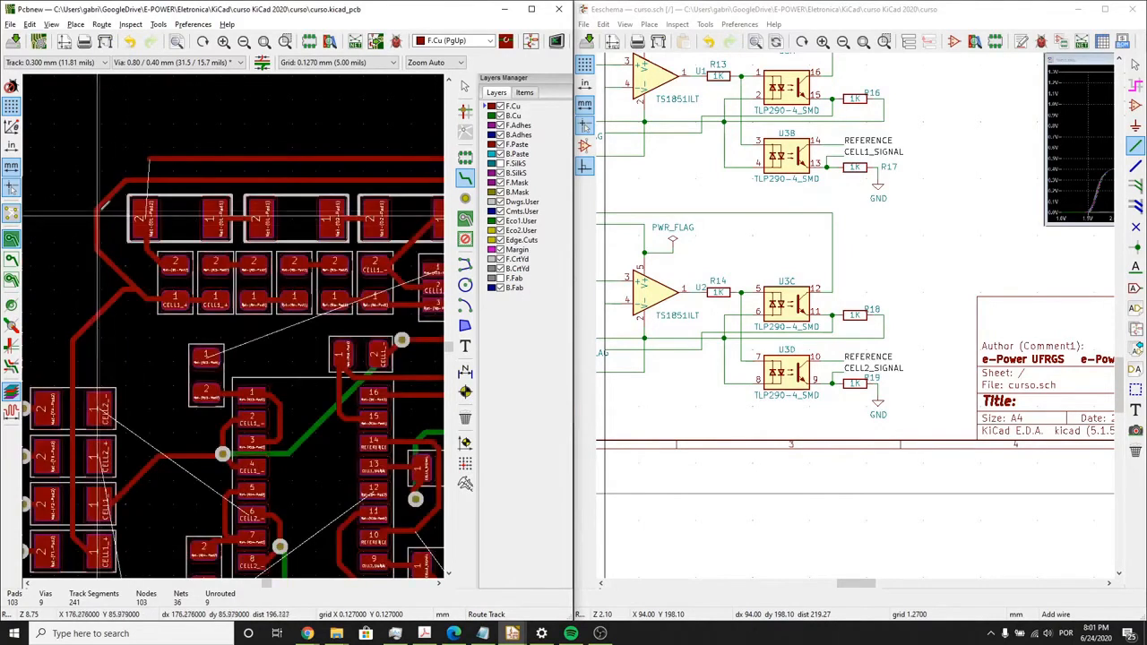
key(d)
click(93, 215)
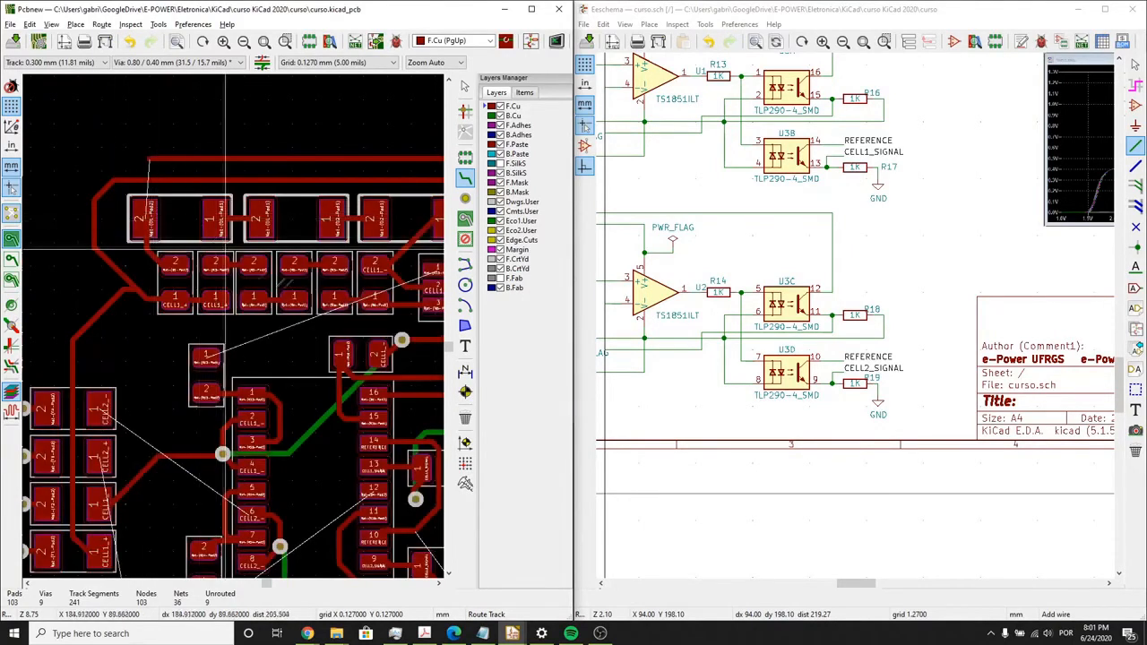
- Place Net-(D1-Pad2) vias on the track just below pad 2 and at the outer track's end, and connect them on B.Cu
click(145, 252)
click(148, 159)
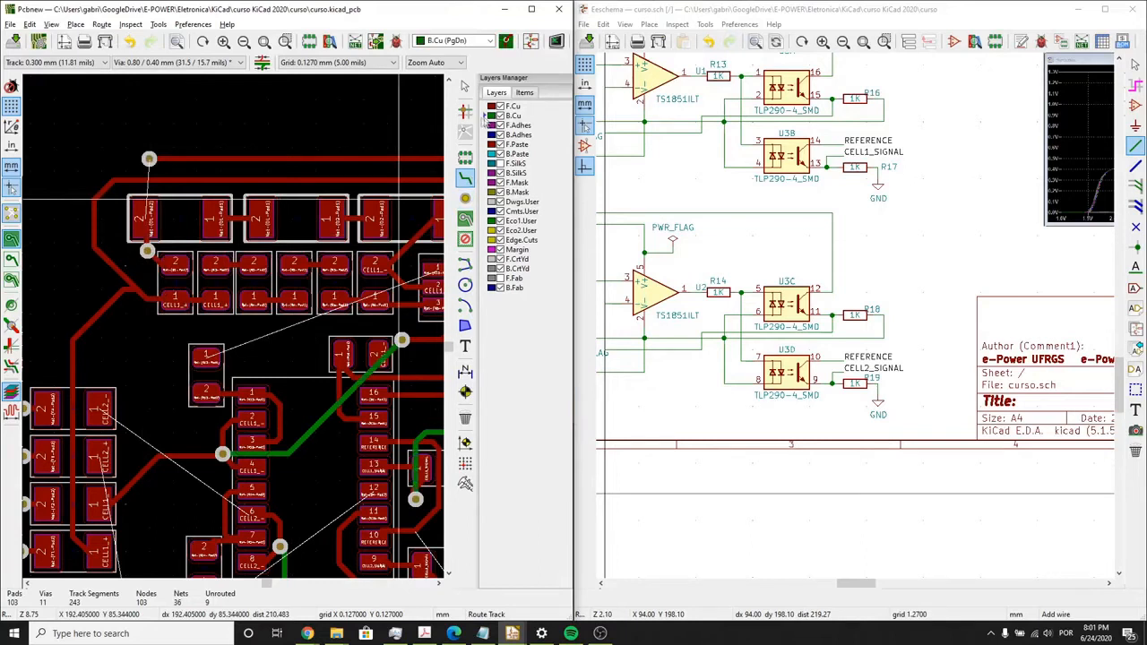
click(147, 250)
click(148, 159)
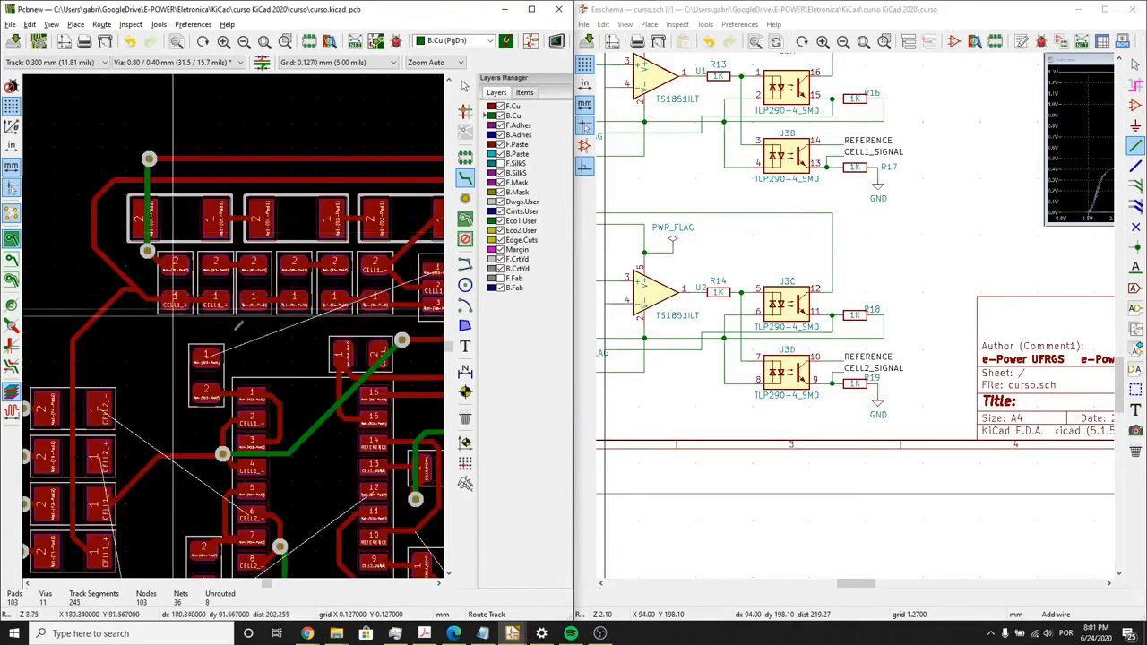
- Route a short F.Cu stub from pad 1 of R13 towards U1
scroll(186, 305, down, 2)
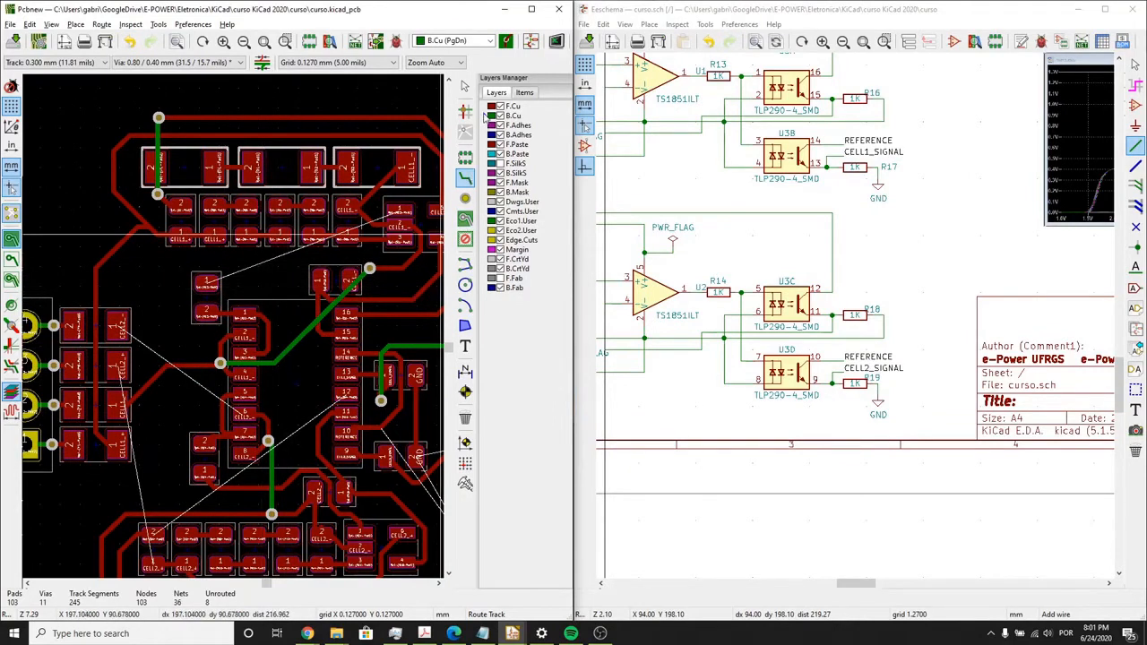
click(486, 107)
click(209, 282)
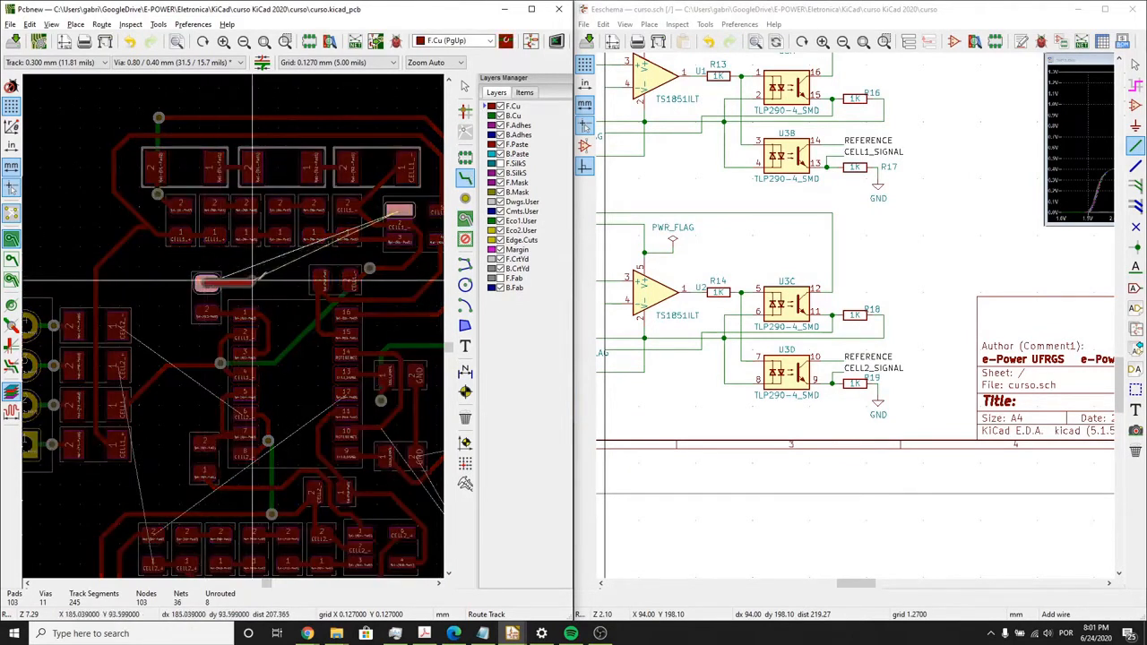
click(258, 282)
key(Escape)
- Route a short F.Cu stub from U1 pin 1 up beside the large CELL1_- pad
middle_drag(397, 223, 236, 322)
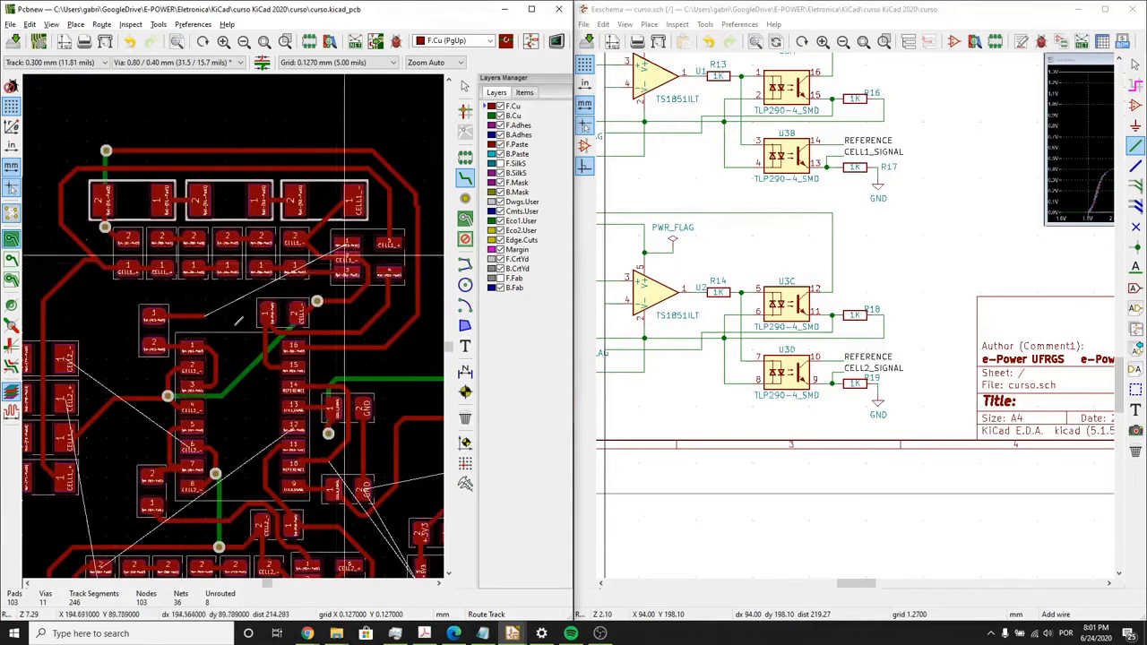
scroll(238, 321, up, 1)
click(231, 314)
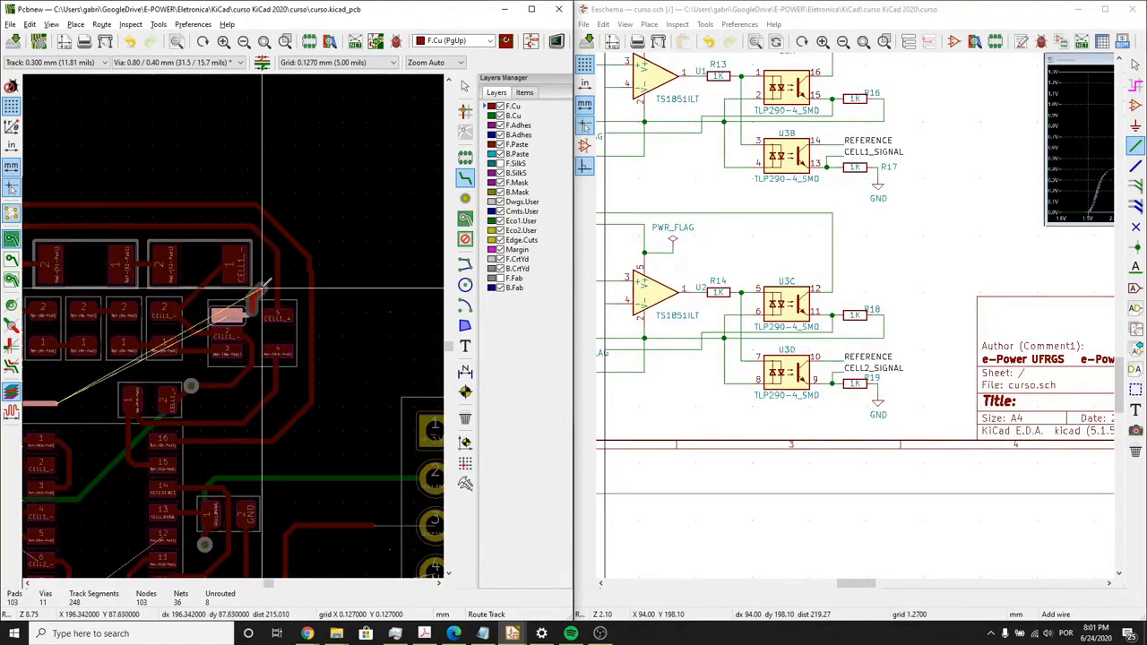
click(265, 272)
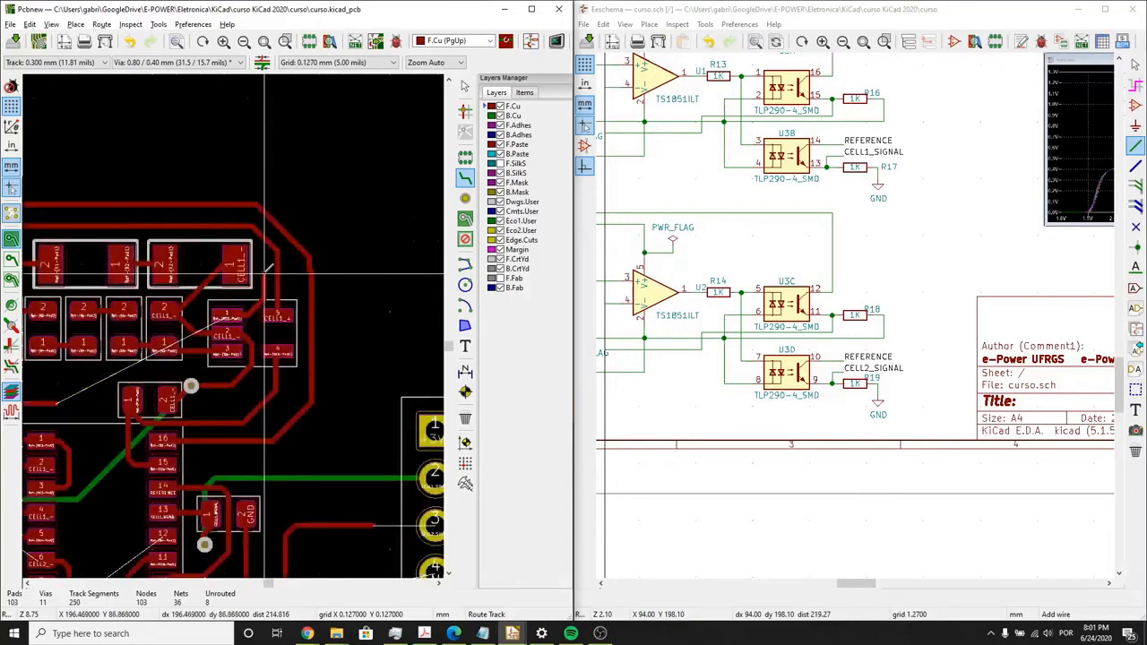
key(Escape)
- Shift the vertical CELL1_+ track above U1 pin 5 away from the stub and straighten the jog in the neighbouring Net-(D1-Pad2) track
click(465, 198)
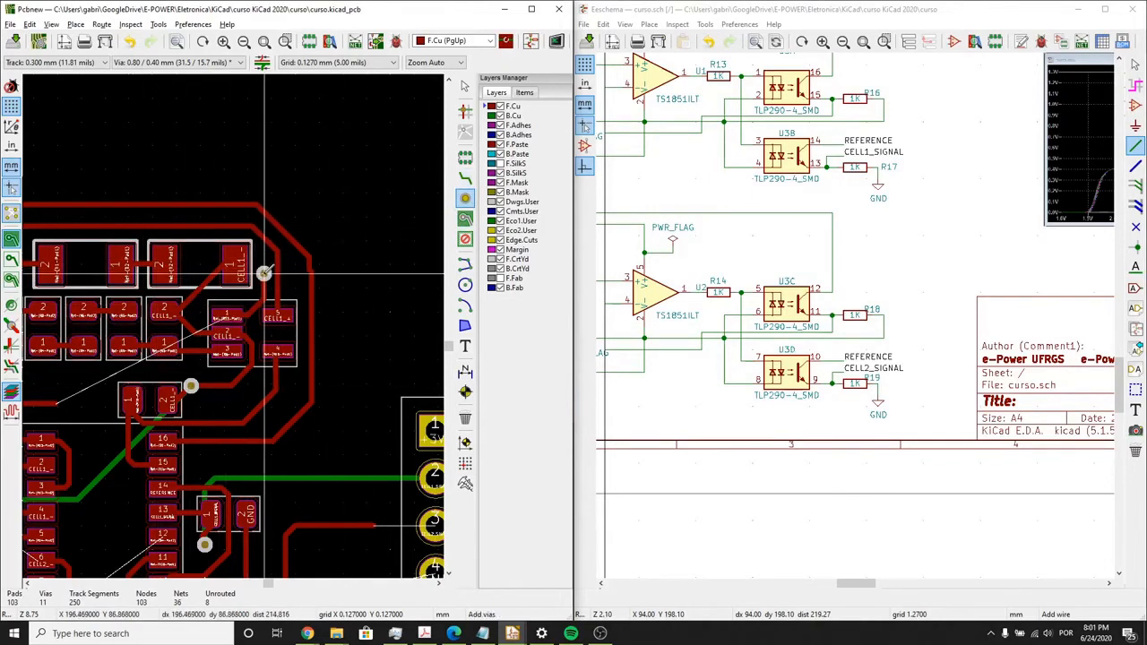
scroll(264, 273, up, 4)
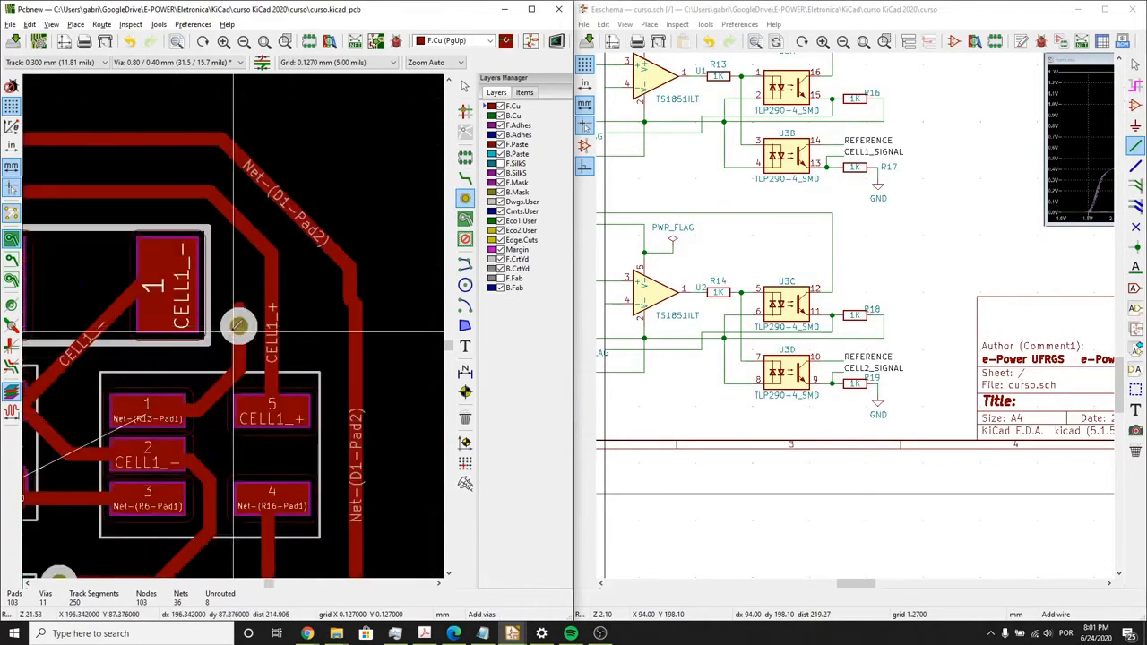
right_click(272, 333)
click(296, 329)
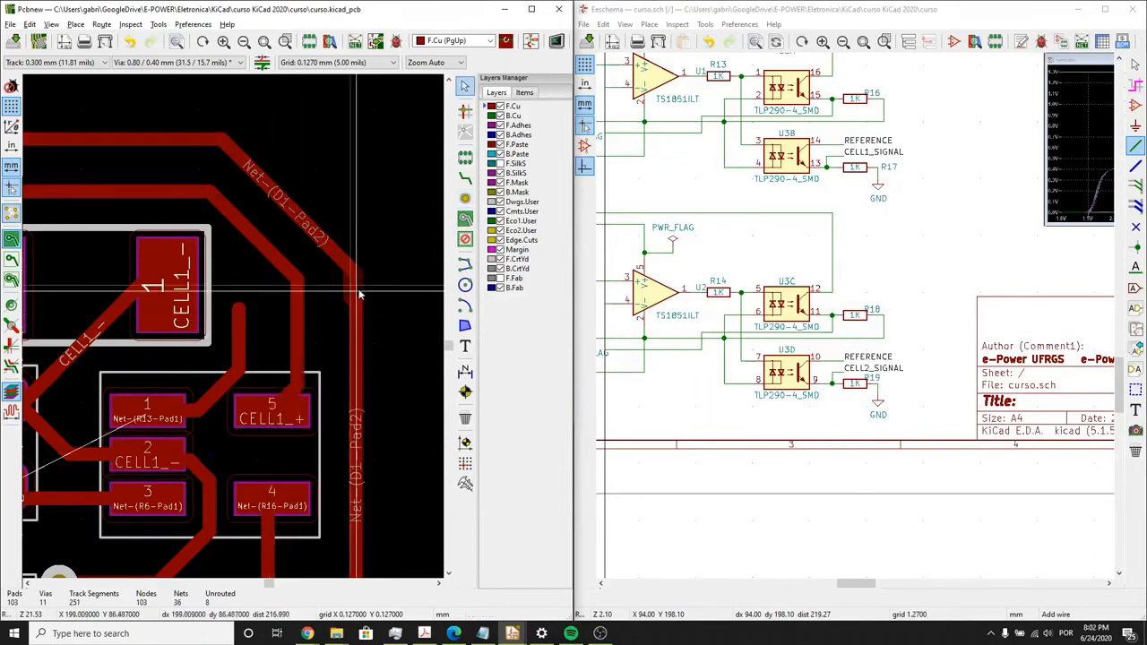
drag(358, 294, 361, 294)
- Place a via at the end of the U1 pin 1 stub and another at the end of the R13 stub
click(465, 199)
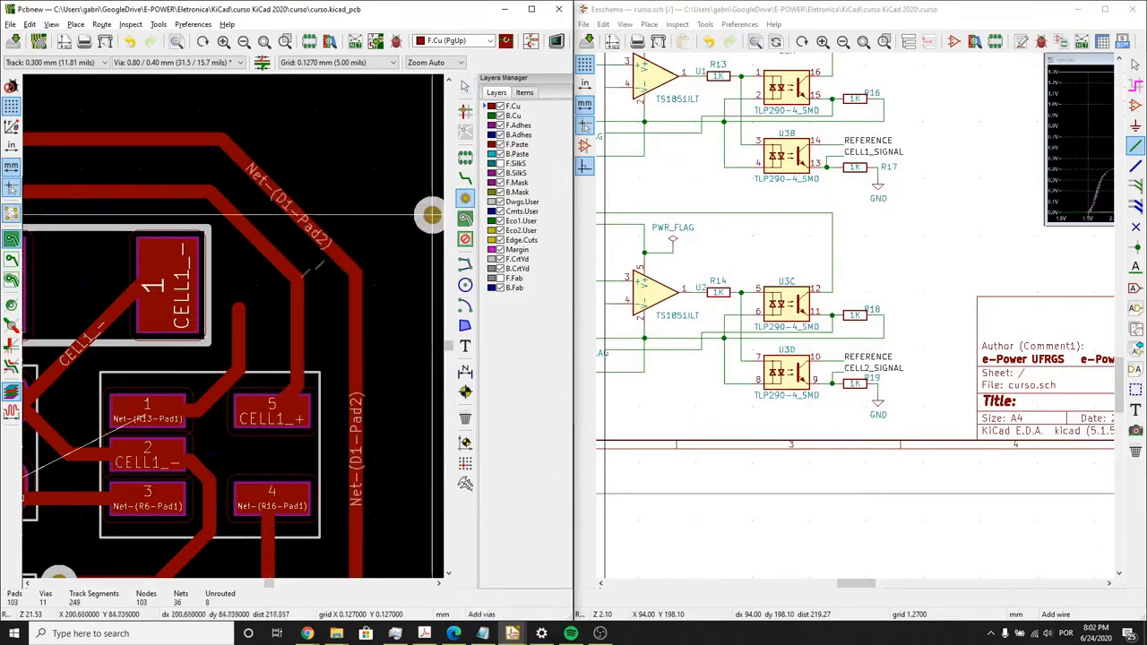
scroll(237, 359, down, 3)
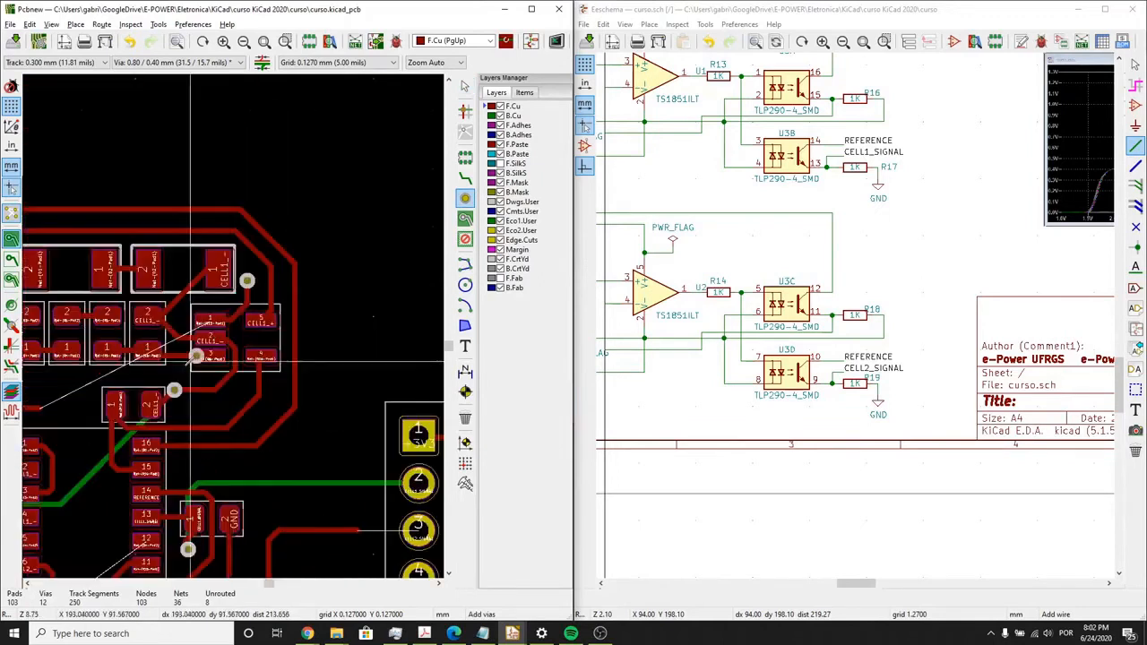
click(225, 348)
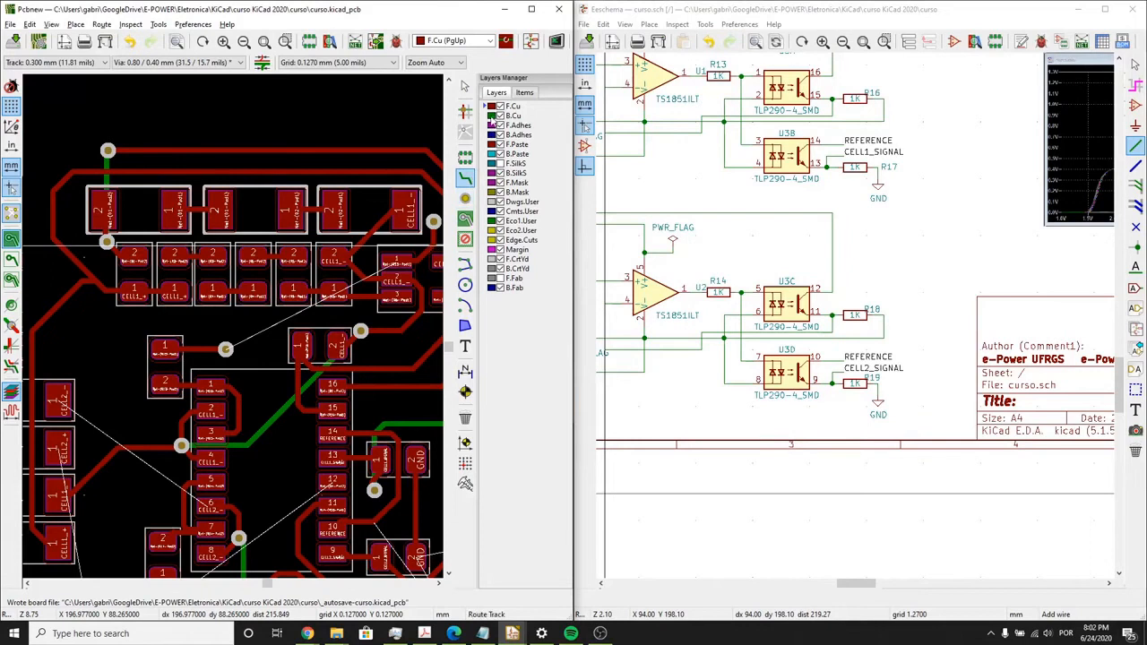
- Connect the R13 and U1 pin 1 stub vias on B.Cu, and move the track's horizontal section level with the U1 via
key(Page_Down)
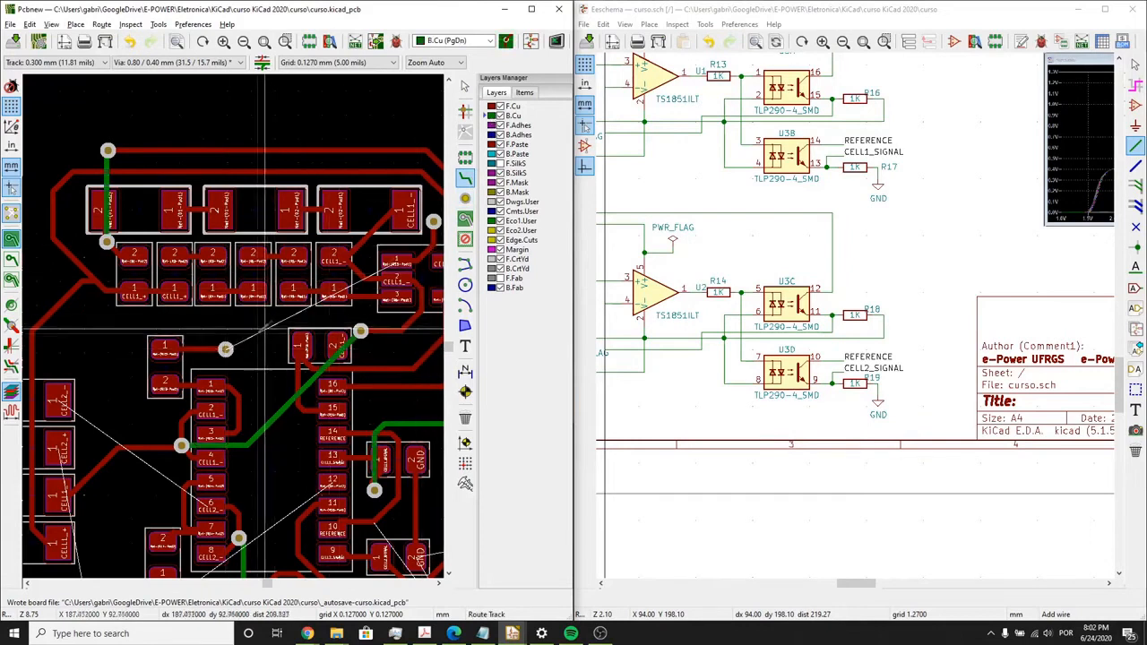
click(225, 348)
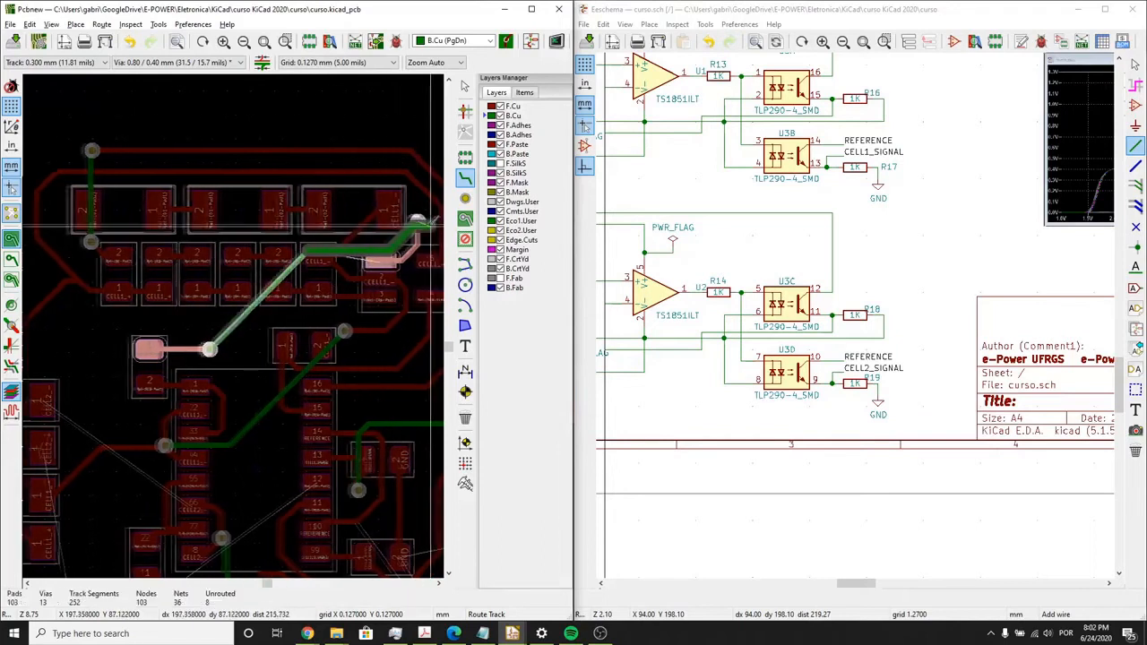
click(401, 222)
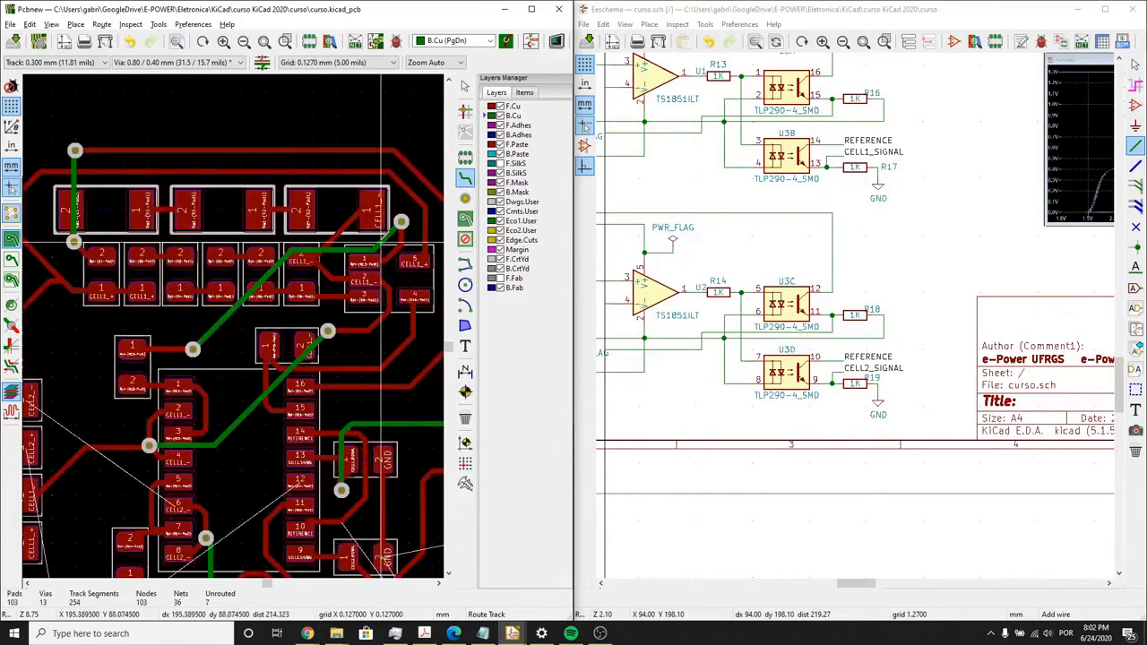
key(d)
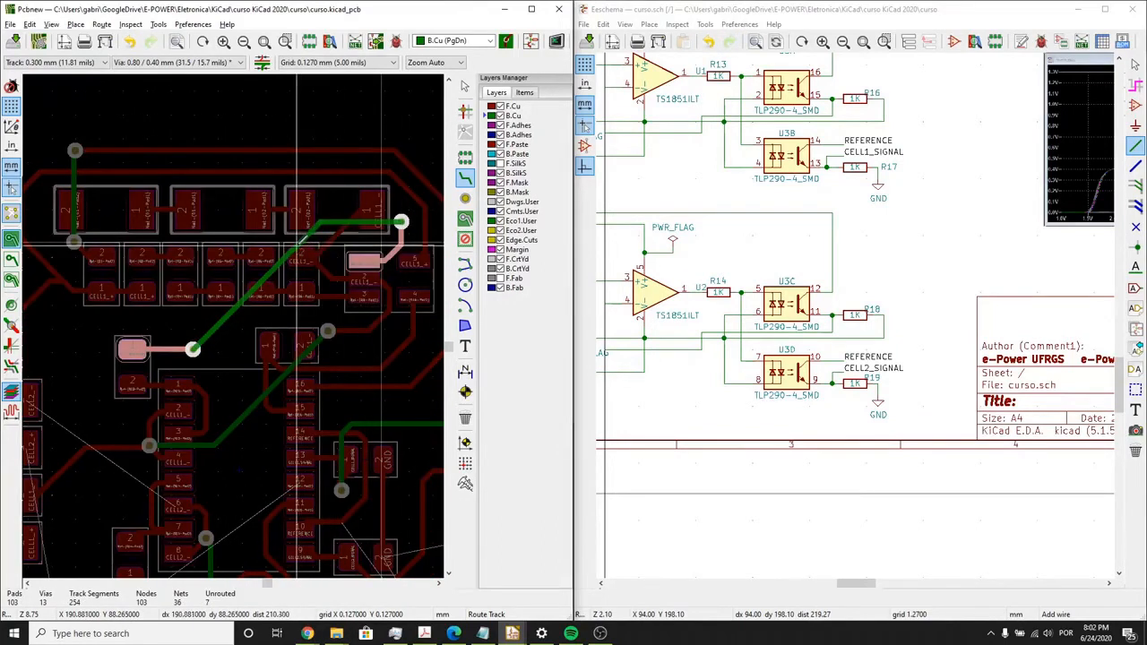
click(300, 242)
- Place a via beside the CELL2_- fuse pad and connect the pad to it on F.Cu
scroll(302, 244, down, 5)
middle_drag(192, 406, 206, 364)
scroll(221, 362, up, 1)
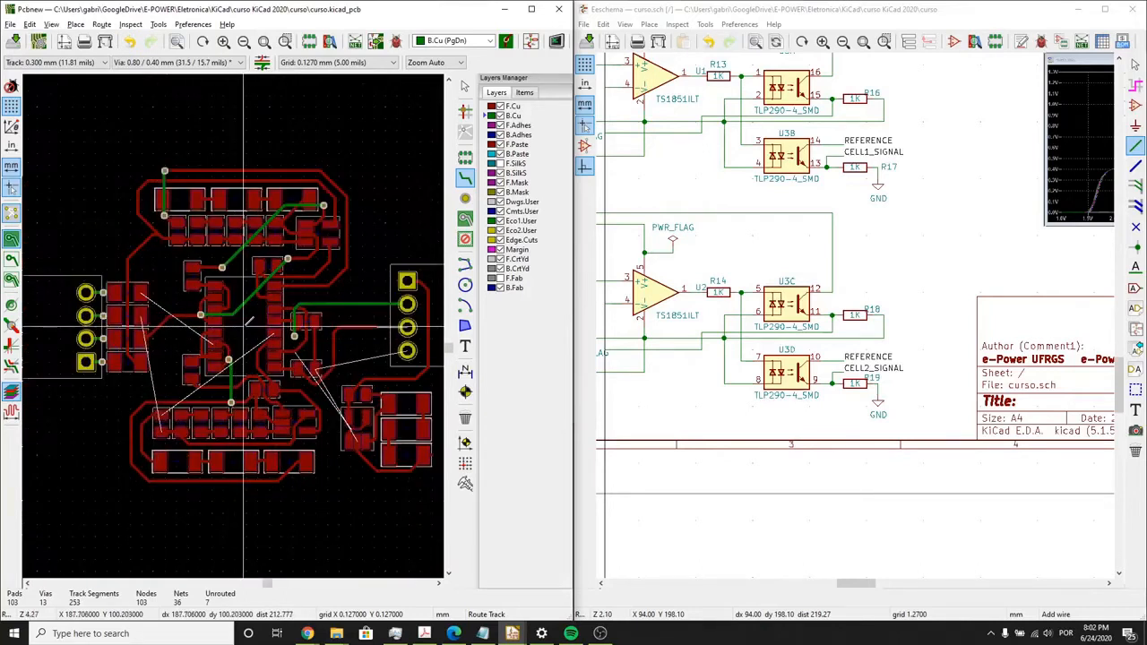
scroll(247, 321, up, 5)
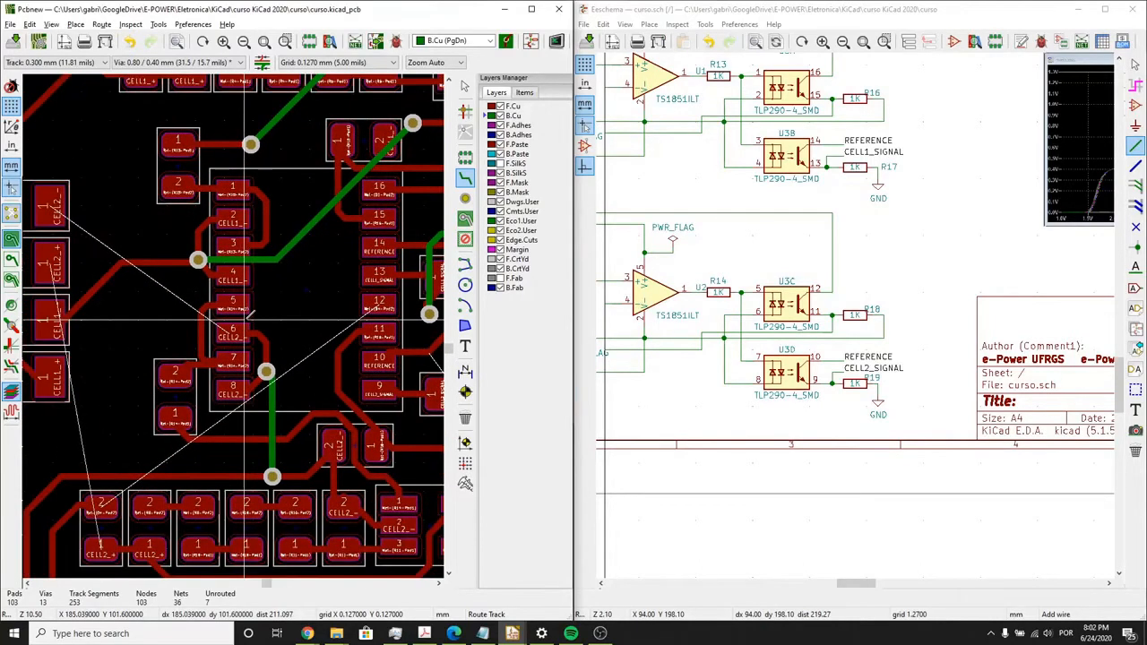
click(465, 197)
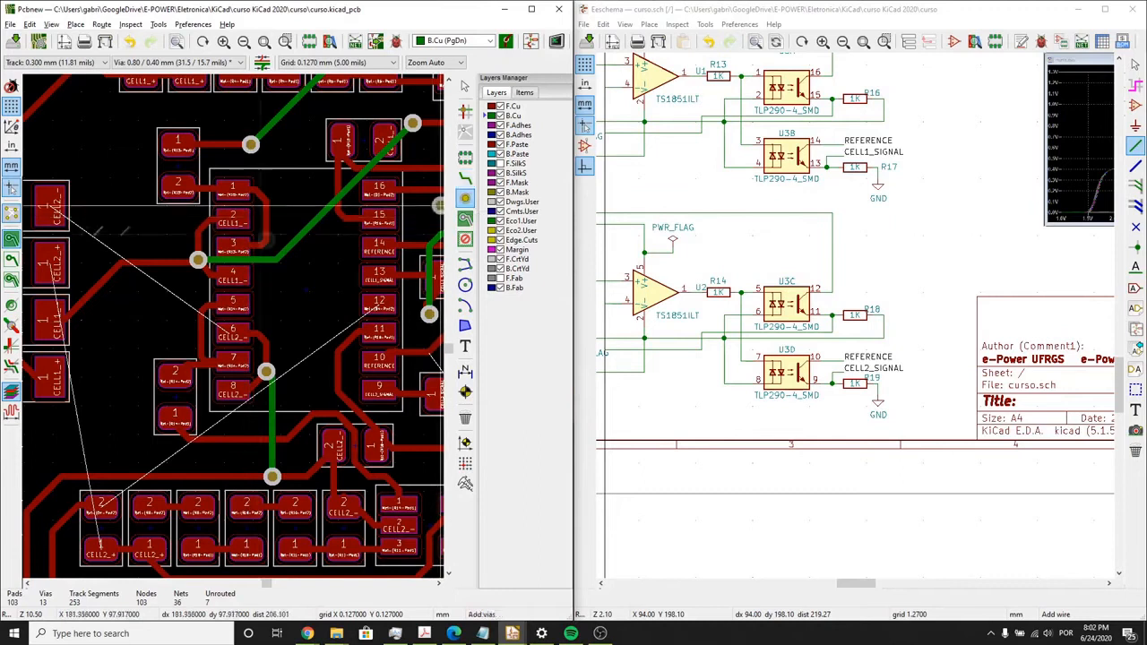
click(89, 197)
click(465, 179)
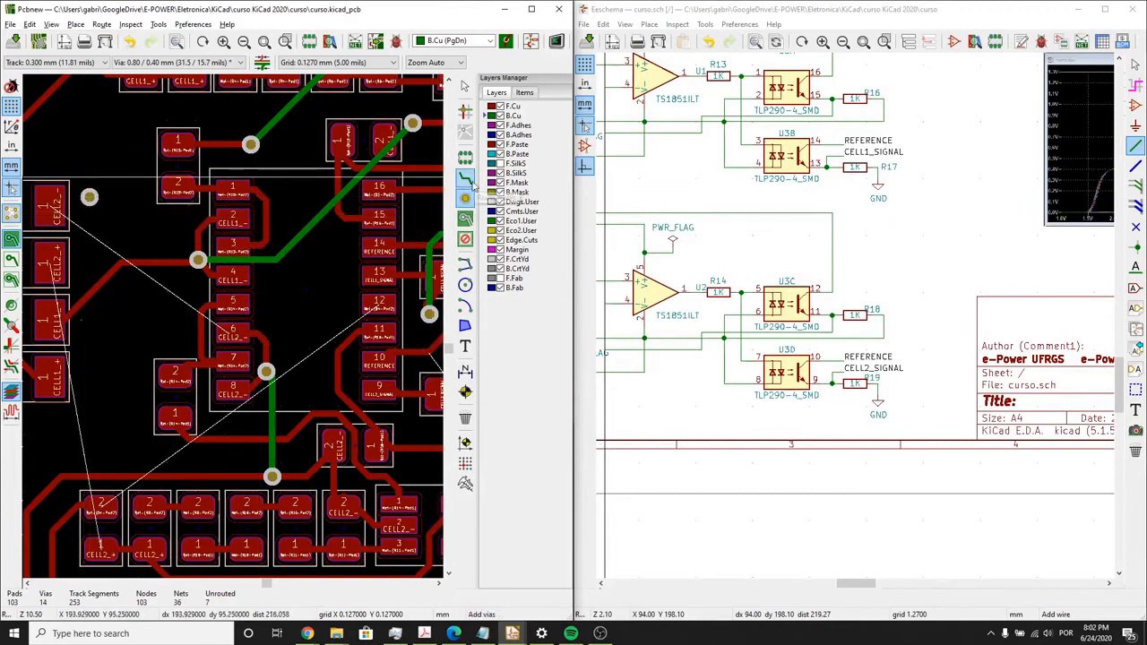
click(49, 208)
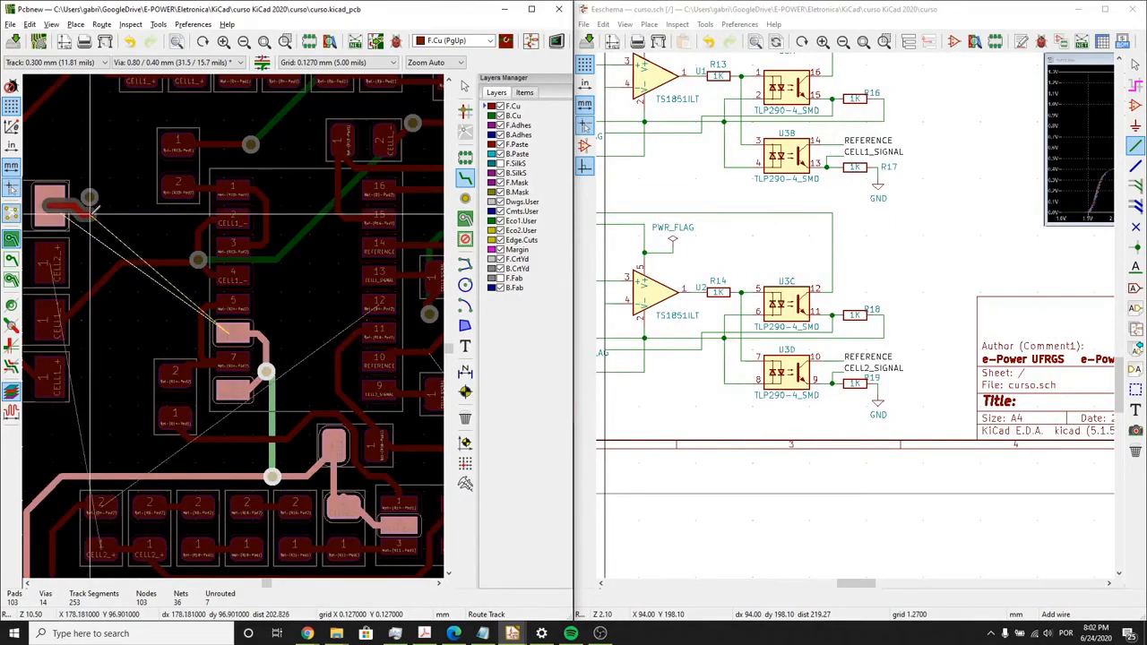
click(89, 197)
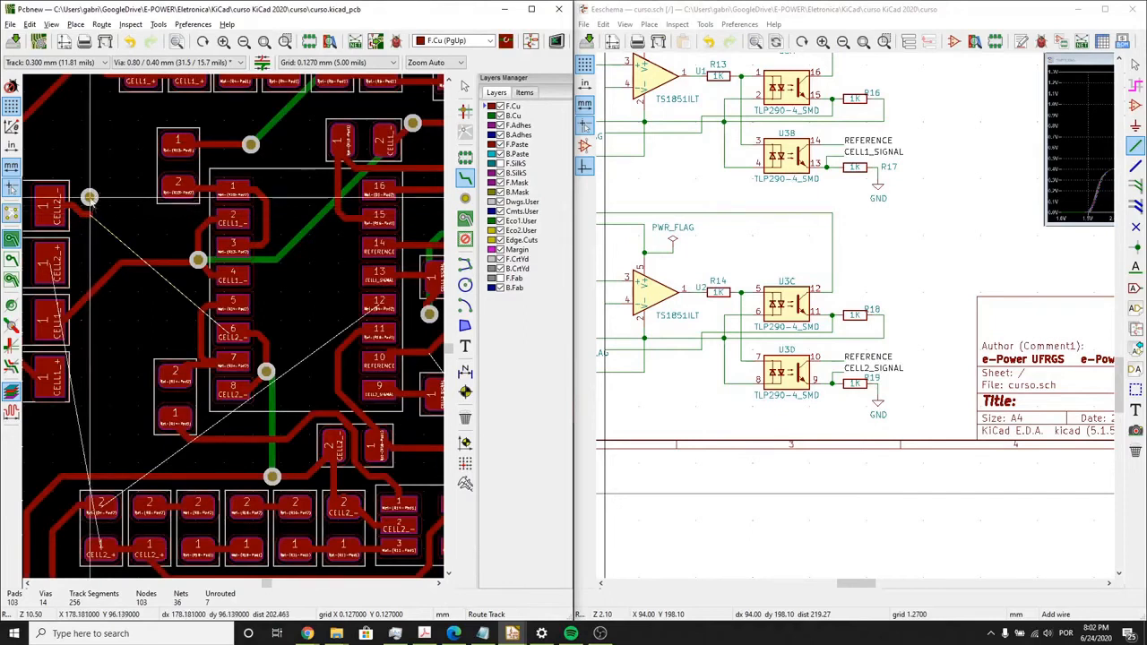
- Move the via beside the CELL2_- fuse pad down to X 178.181 mm, Y 96.901 mm
key(Escape)
drag(88, 198, 86, 208)
click(89, 216)
key(e)
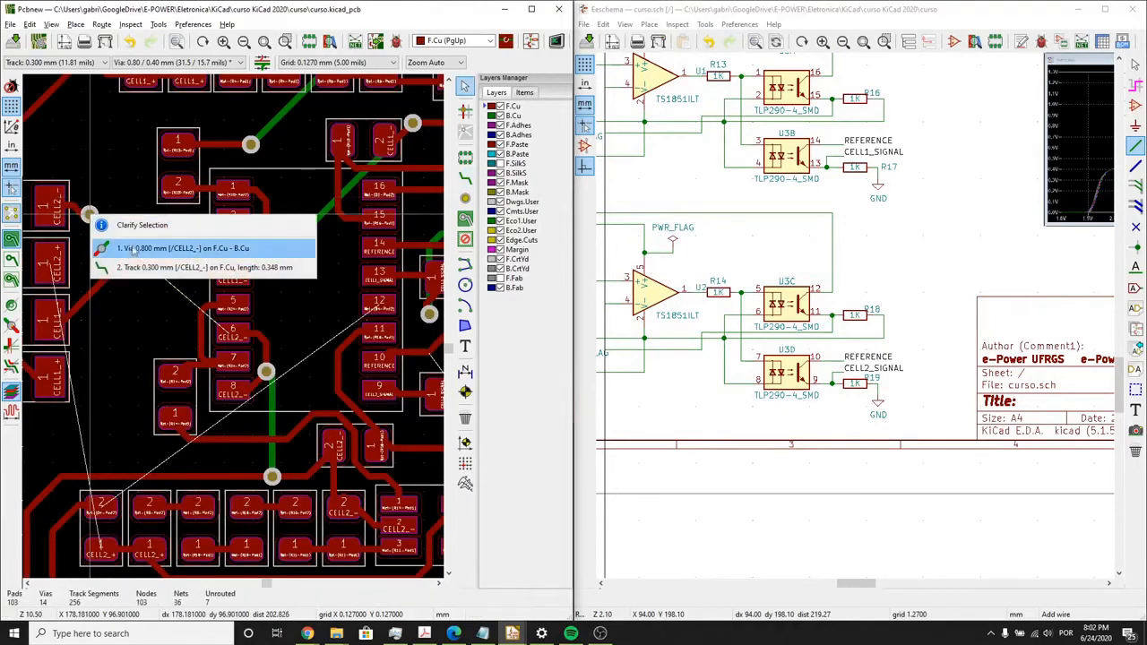
click(134, 251)
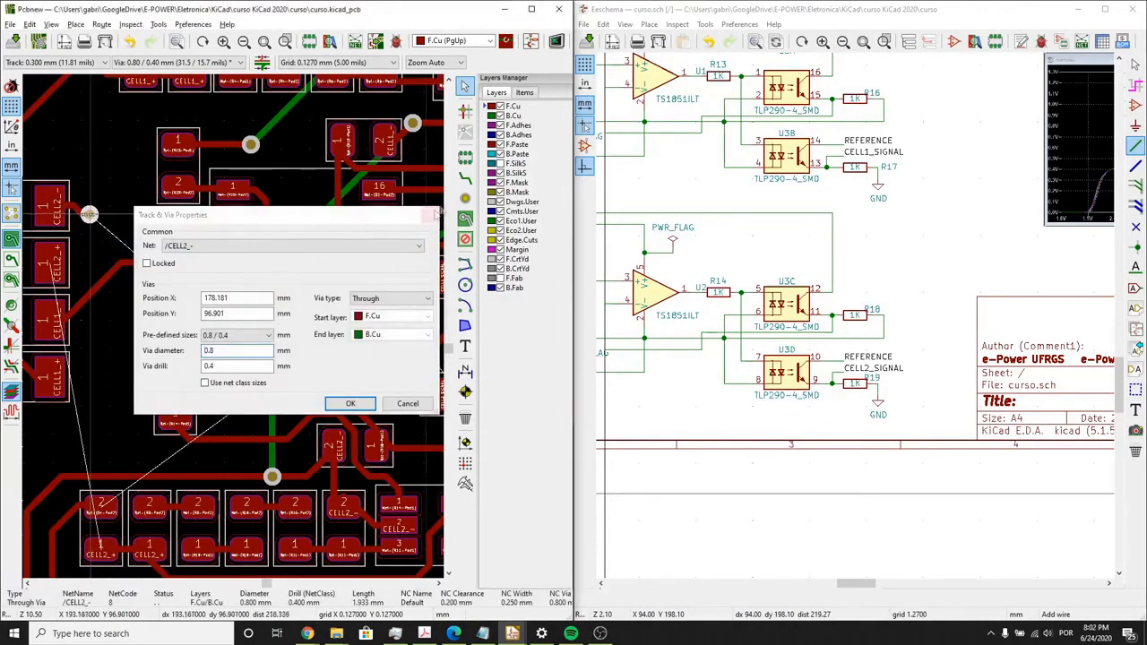
key(Escape)
- Route a B.Cu track from the via beside the CELL2_- fuse pad to the CELL2_- via next to U3 pin 7
click(465, 176)
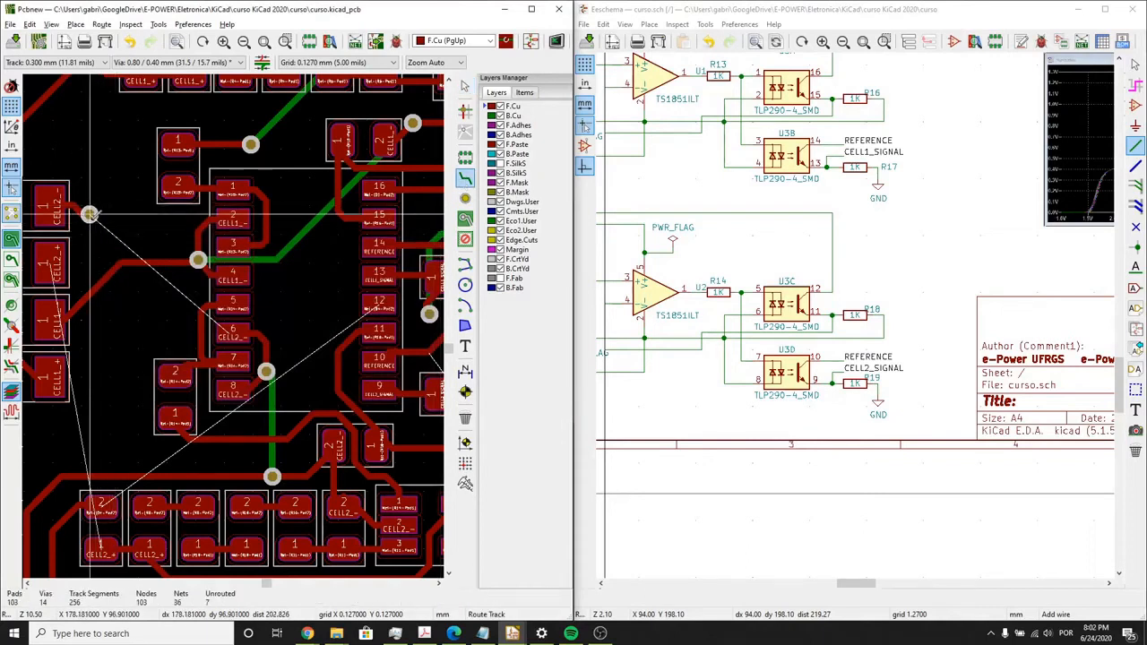
click(90, 215)
right_click(113, 258)
click(143, 267)
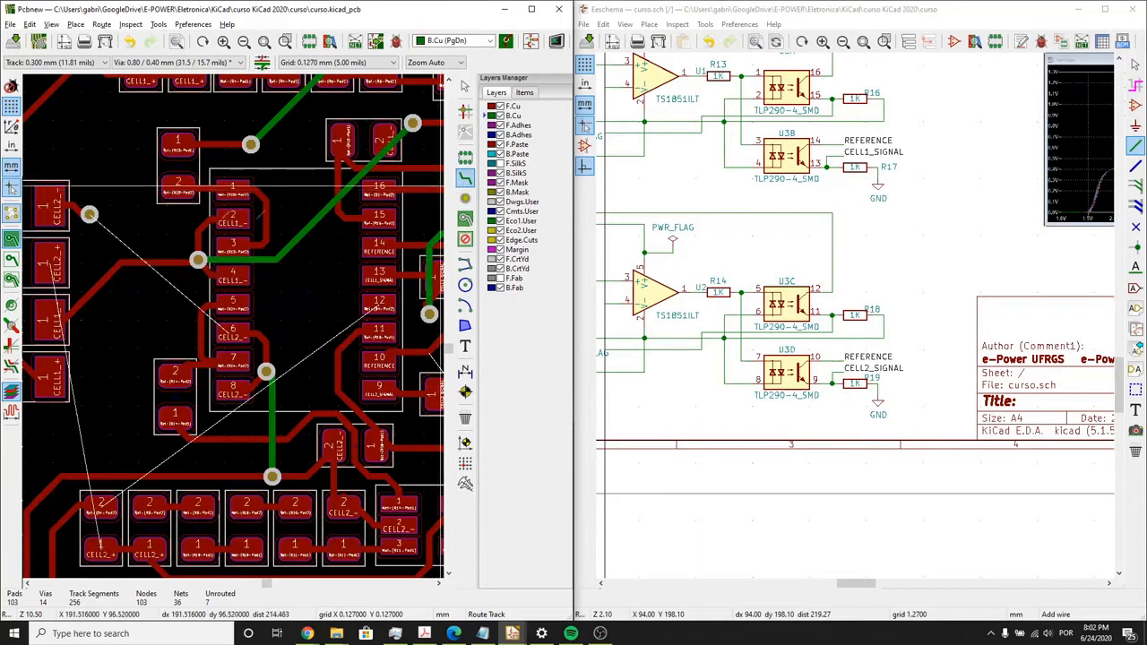
click(89, 215)
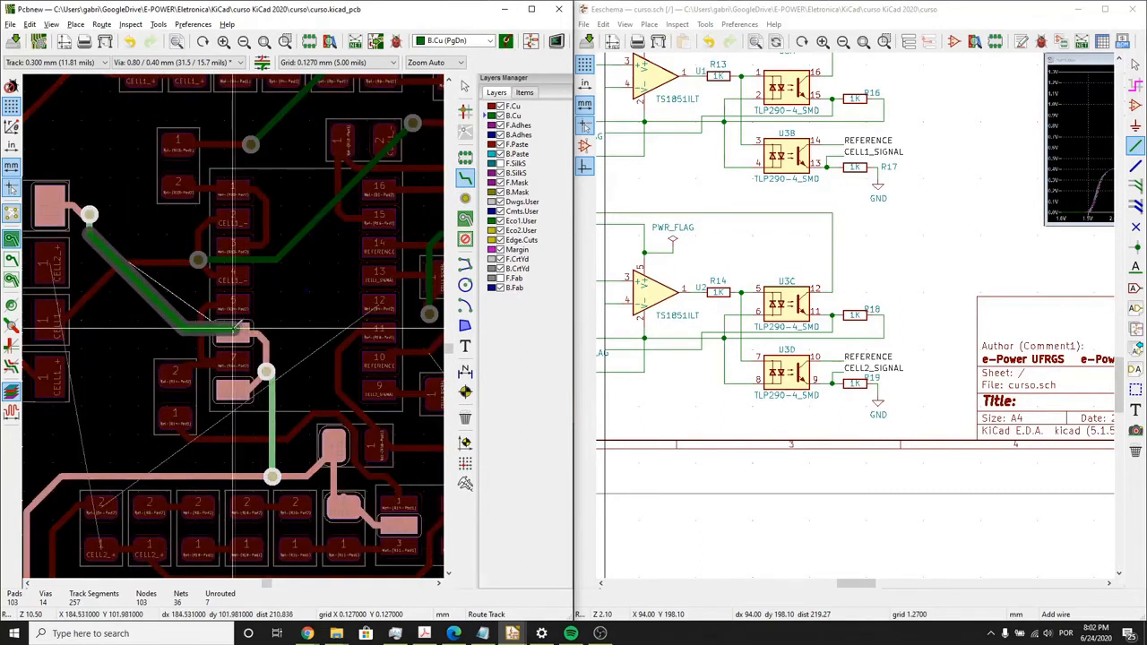
click(266, 371)
- Place a via at the end of the F.Cu stub beside output connector pad 3 and connect it to the pad on B.Cu
scroll(232, 323, down, 3)
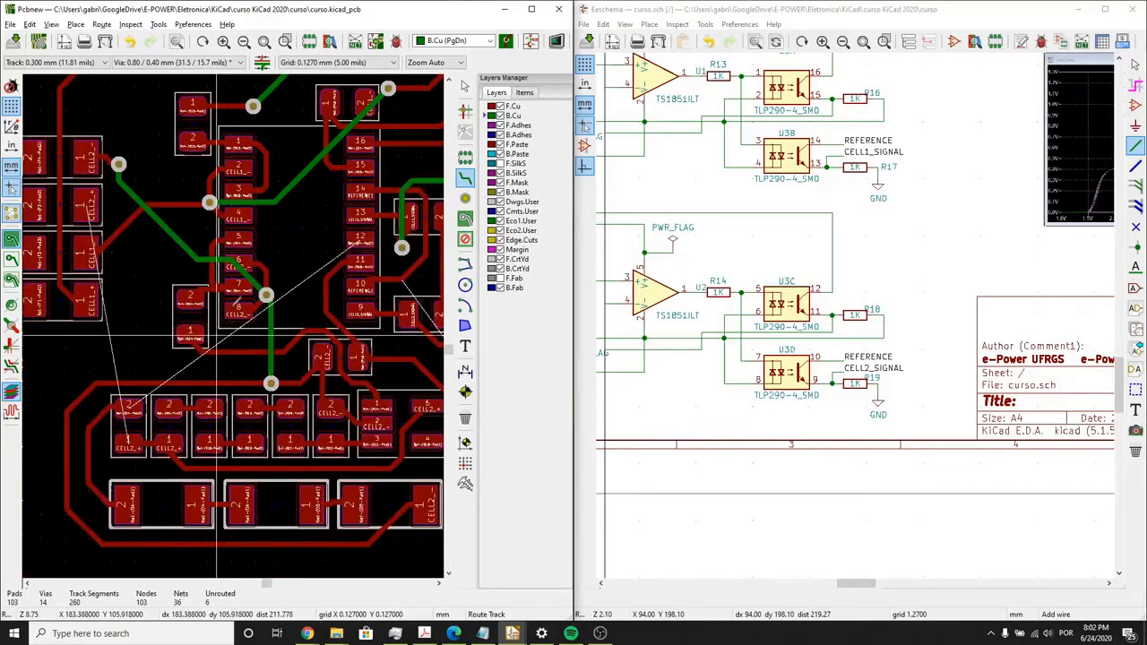
middle_drag(238, 324, 85, 324)
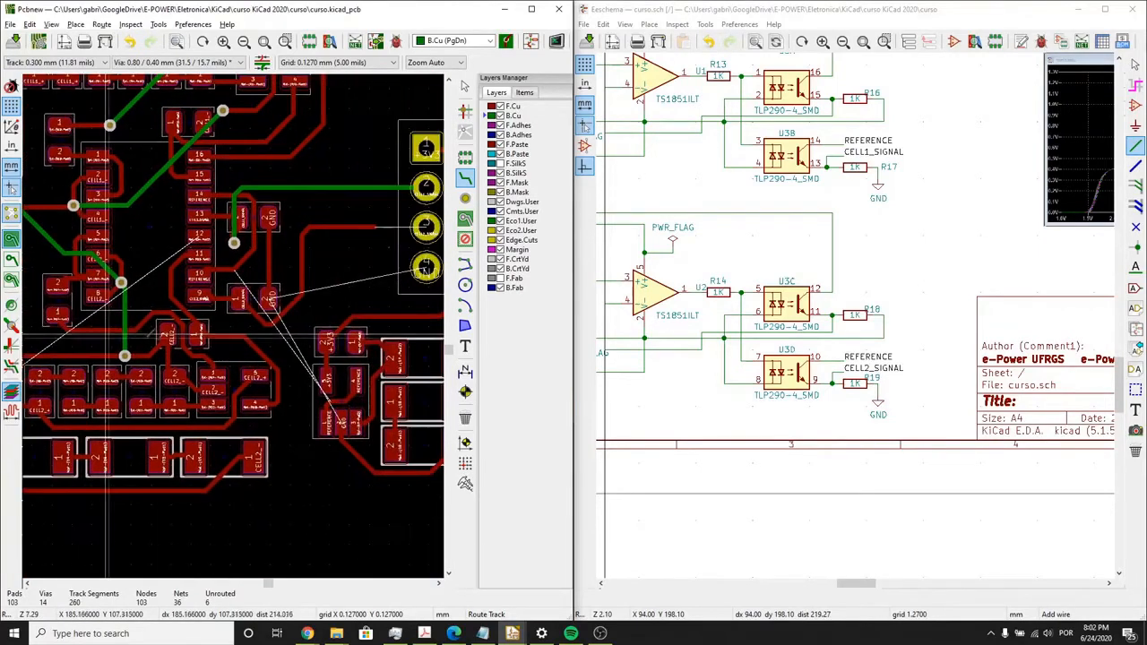
scroll(175, 337, down, 1)
middle_drag(382, 268, 315, 284)
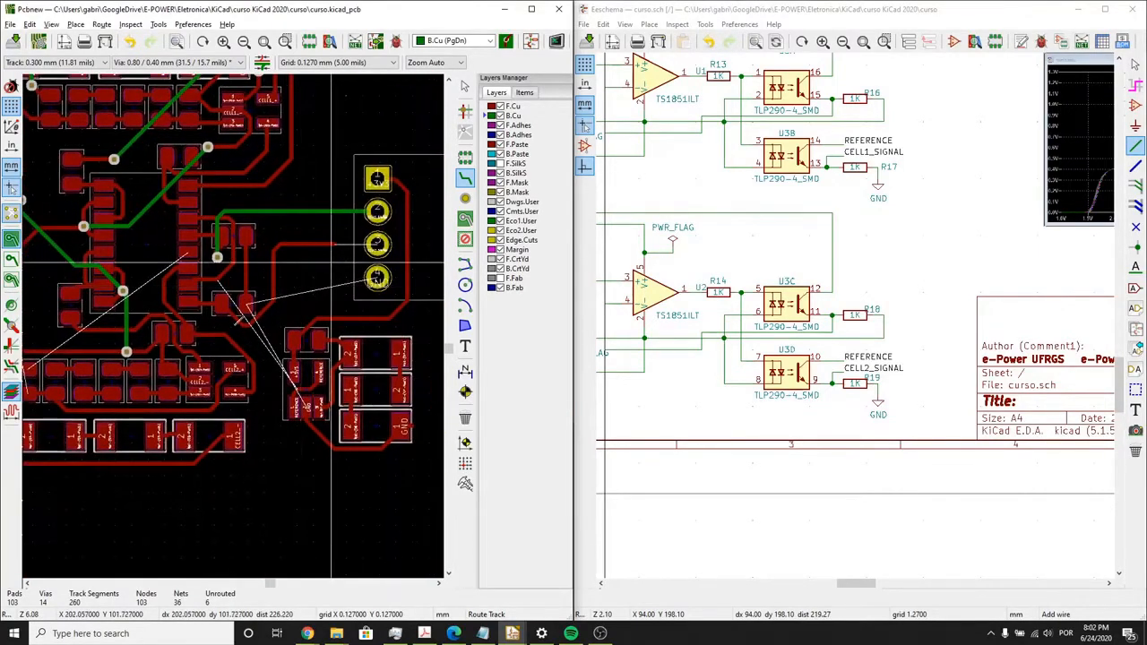
scroll(327, 261, up, 1)
scroll(216, 318, up, 1)
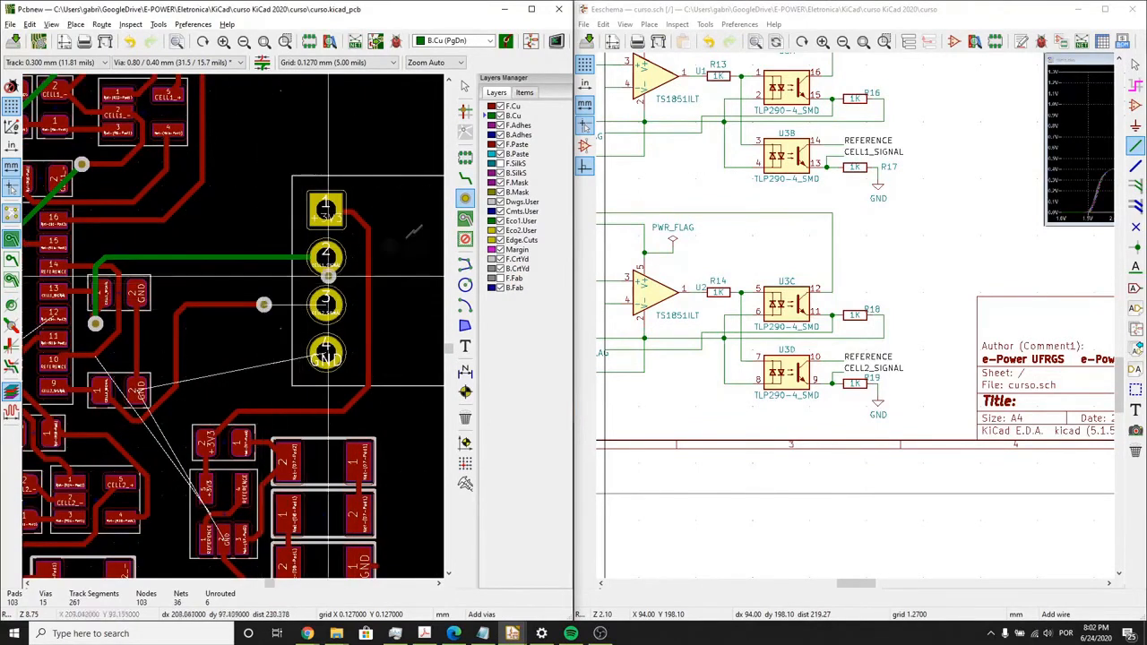
key(x)
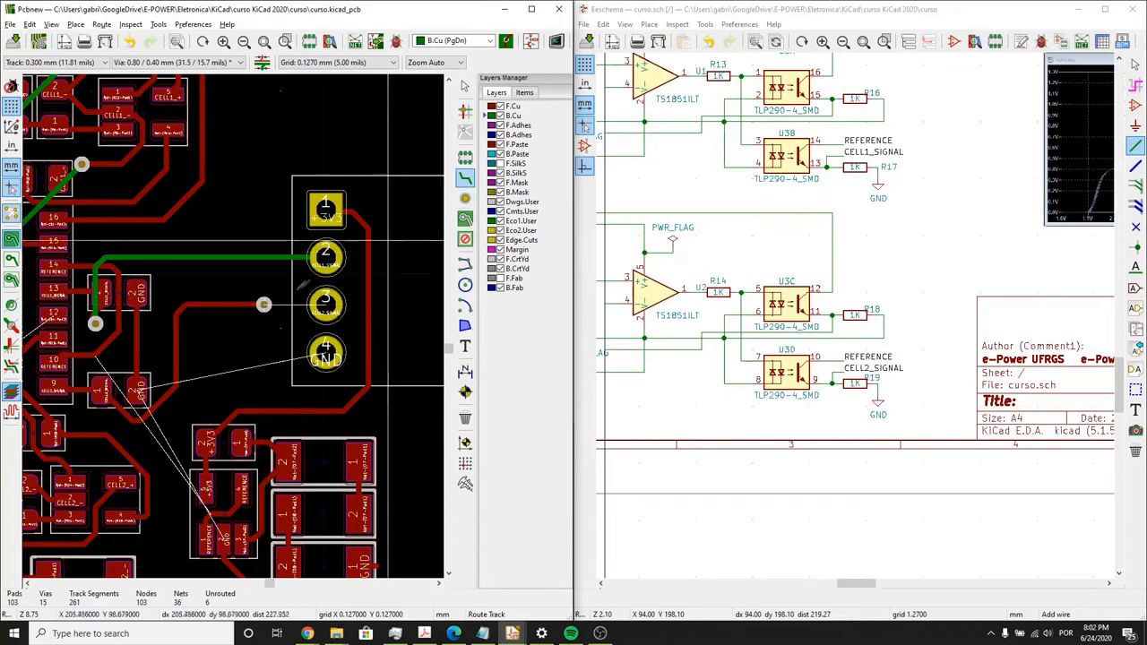
click(267, 305)
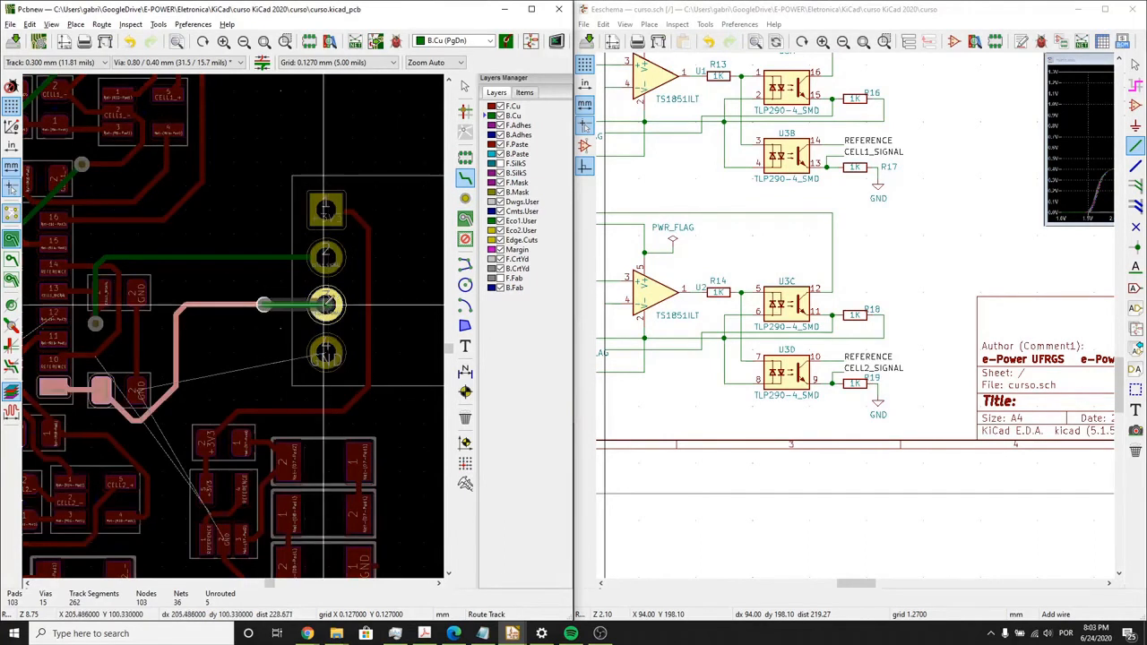
- Reroute the F.Cu track at the CELL1_- fuse pad with a longer horizontal run before it angles up to its via
scroll(324, 304, down, 5)
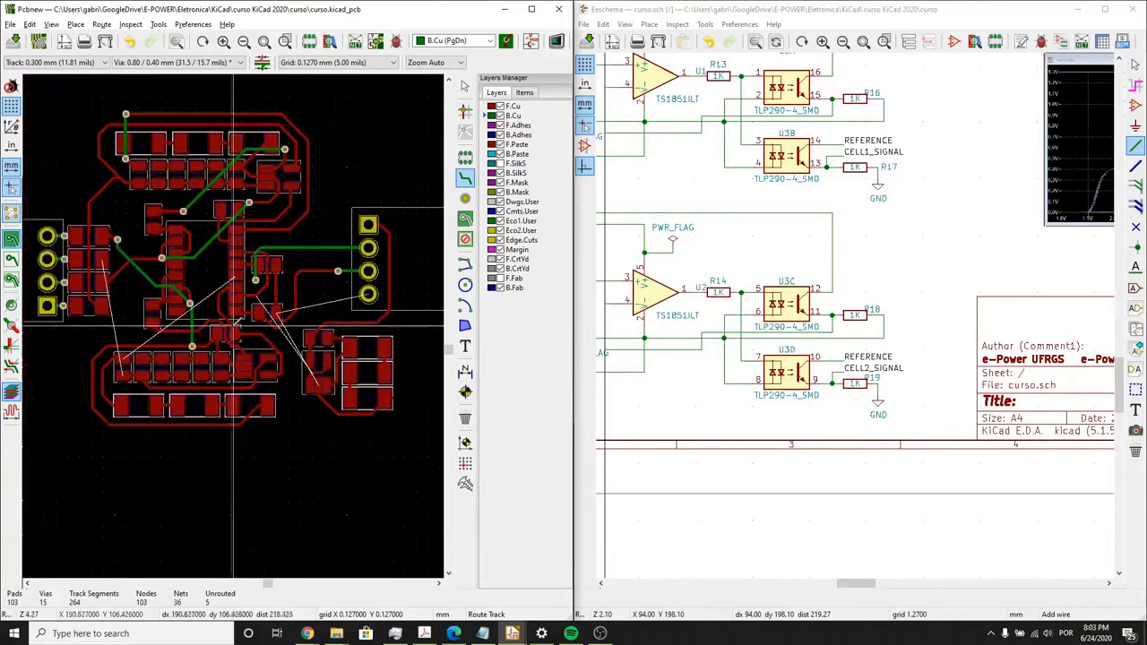
scroll(169, 331, up, 1)
scroll(225, 311, up, 1)
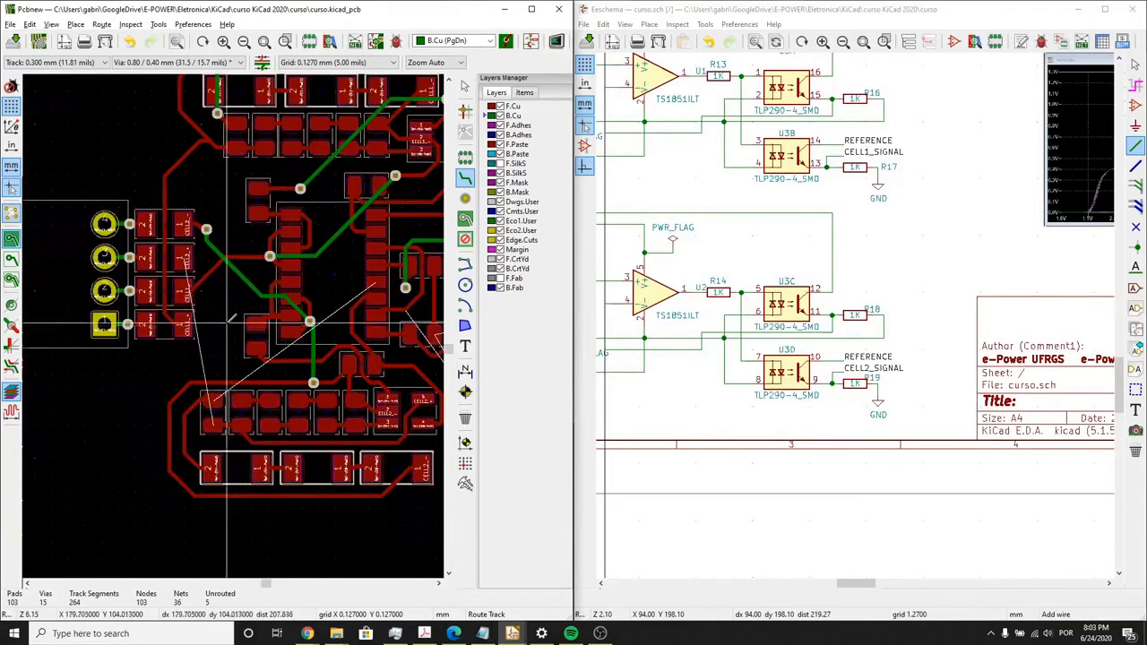
scroll(208, 278, up, 1)
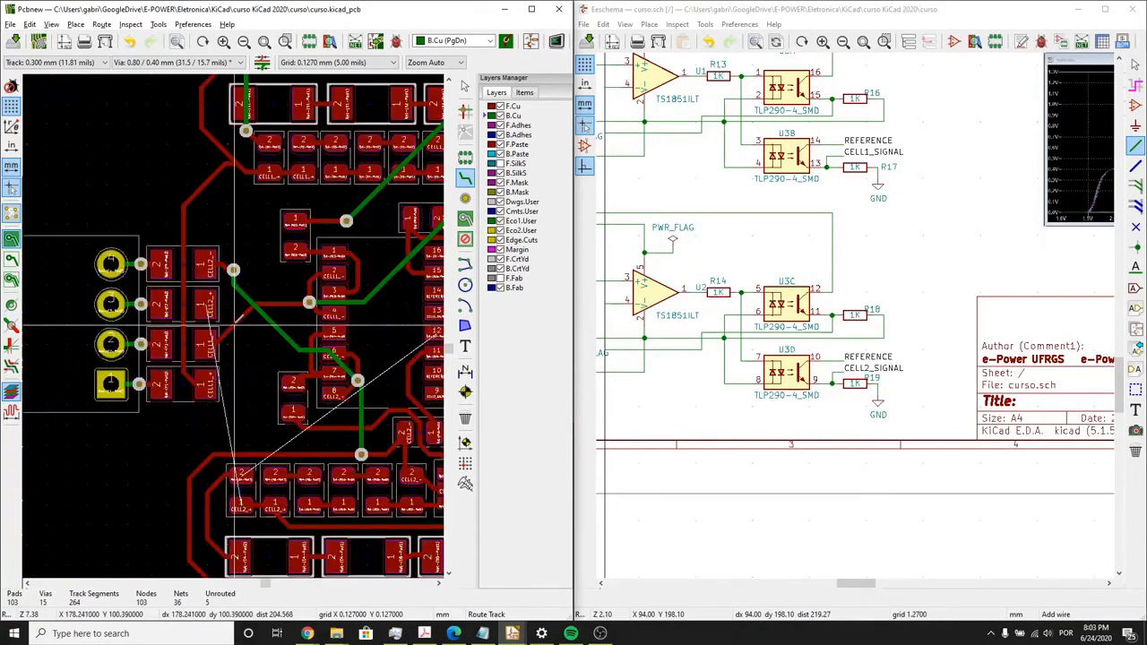
click(206, 343)
click(260, 344)
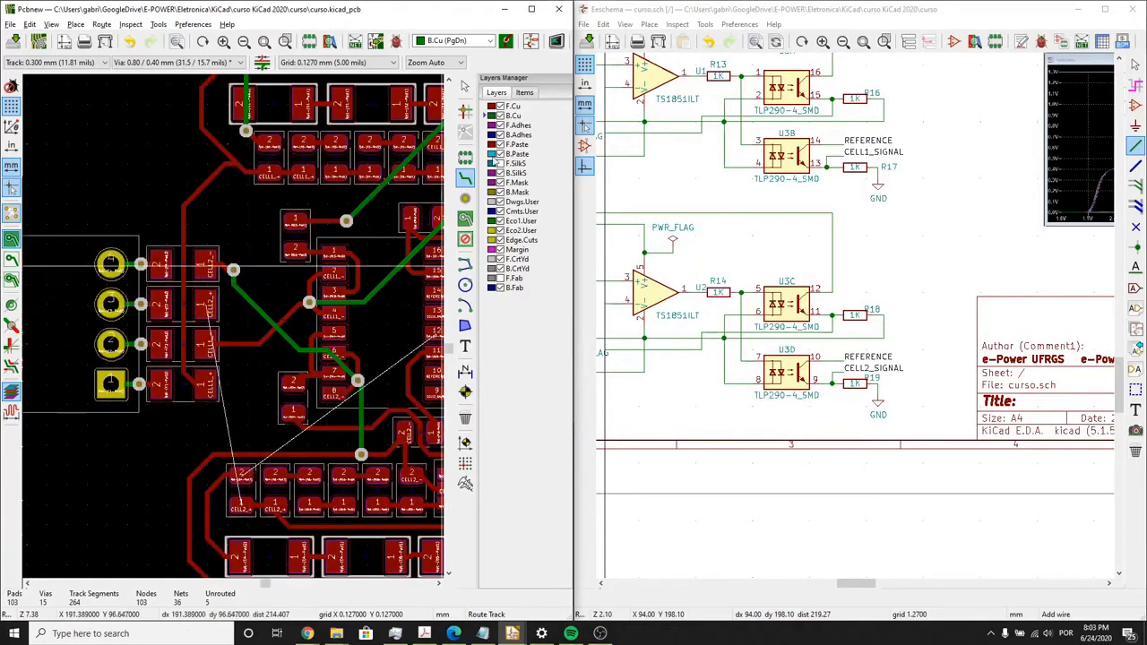
- Draw a short F.Cu stub from the CELL2_+ fuse pad to directly below the CELL2_- via and place a via at its end
click(206, 304)
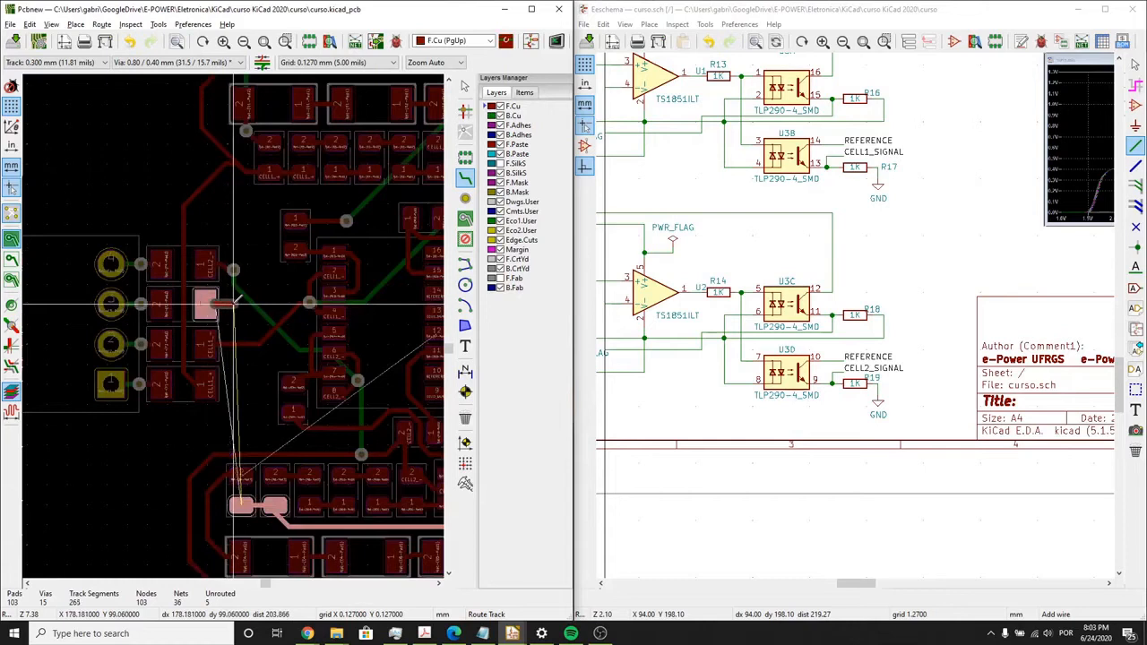
double_click(233, 304)
click(234, 304)
key(Escape)
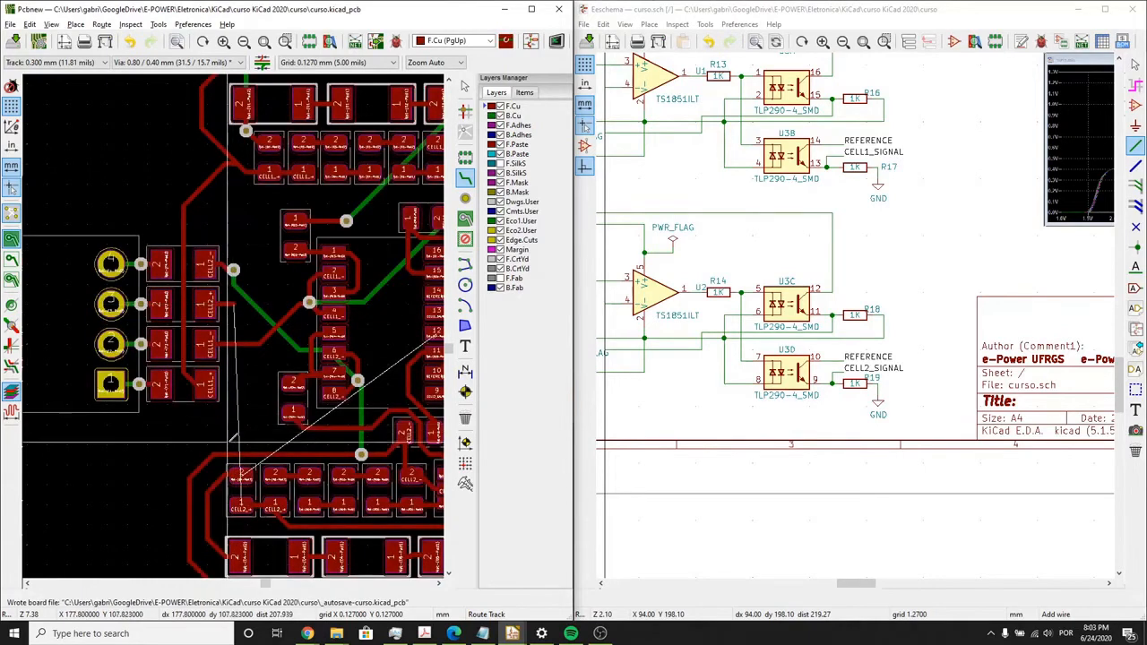
middle_drag(229, 442, 234, 398)
click(465, 198)
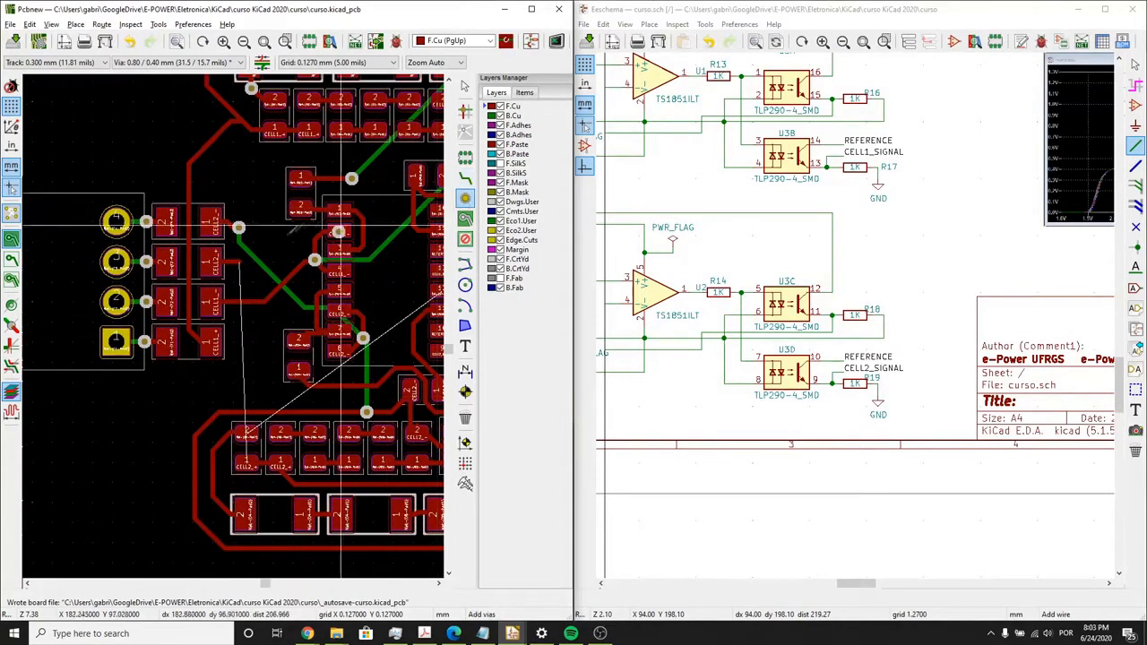
click(239, 261)
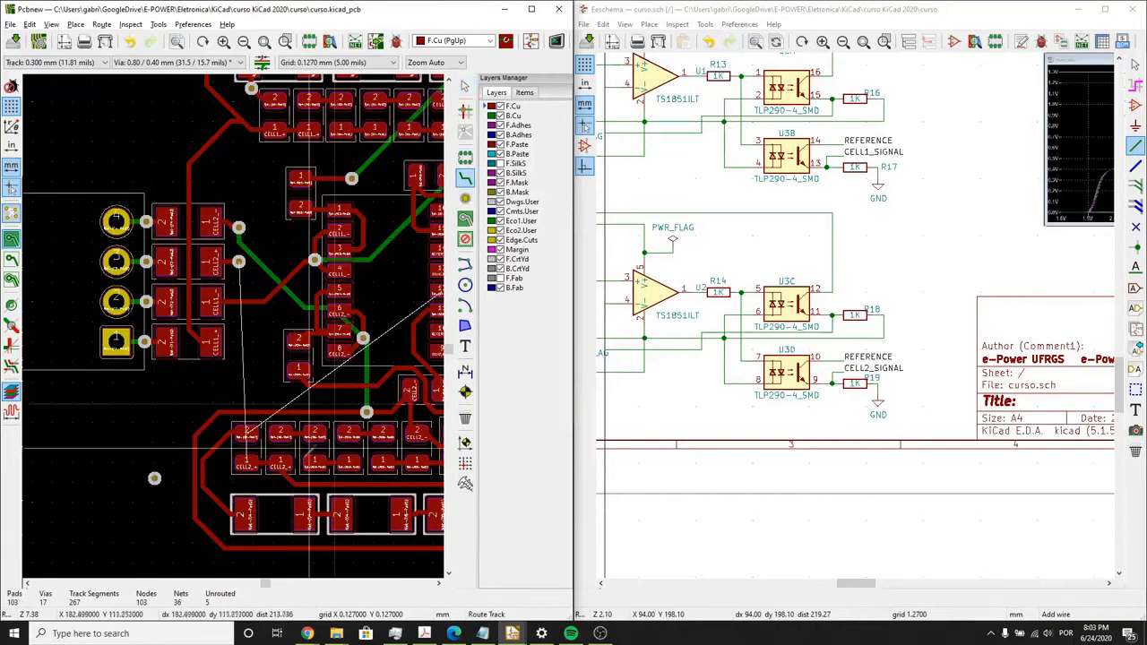
- Route an F.Cu stub from the first CELL2_+ pad of the lower resistor row and move the stray via onto its end
click(239, 470)
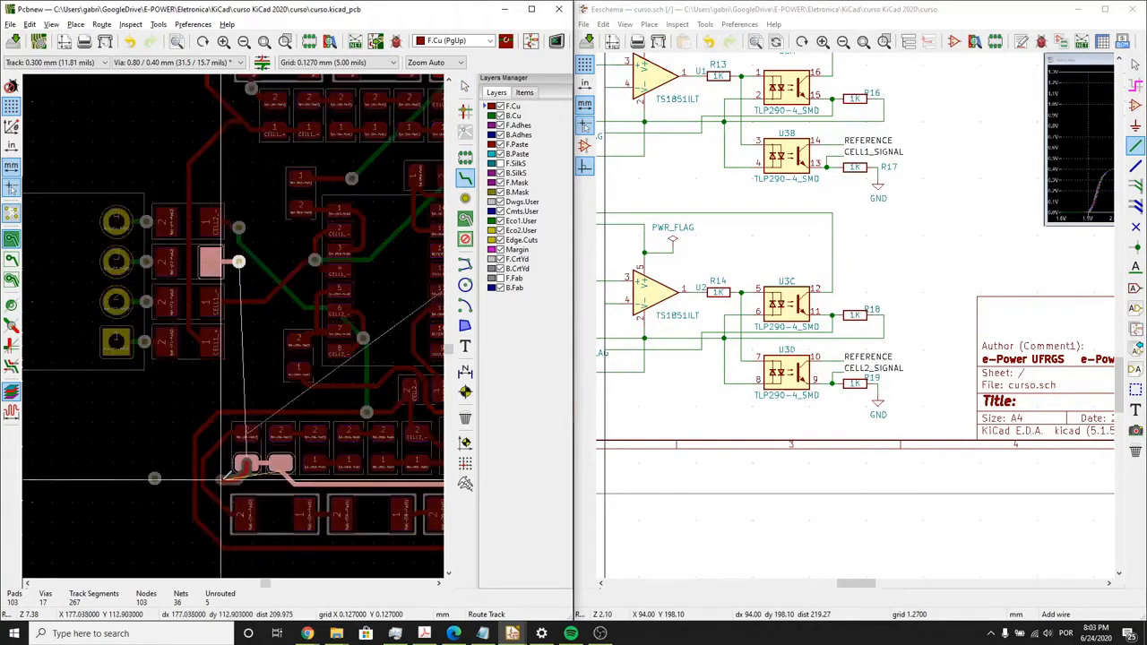
key(Escape)
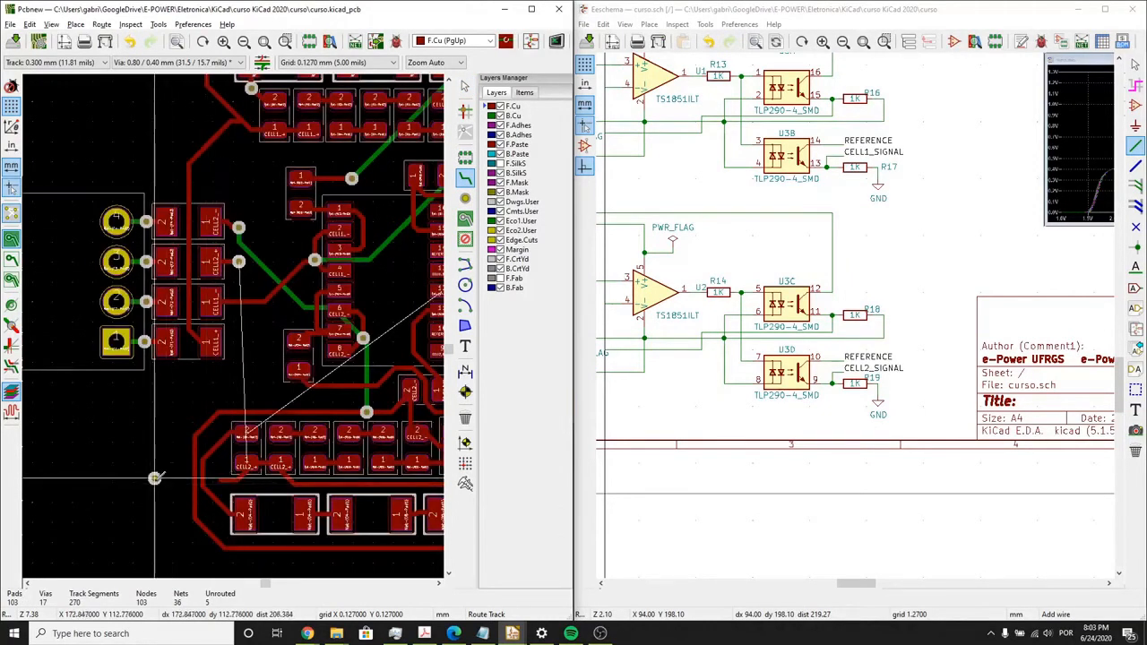
key(m)
click(221, 482)
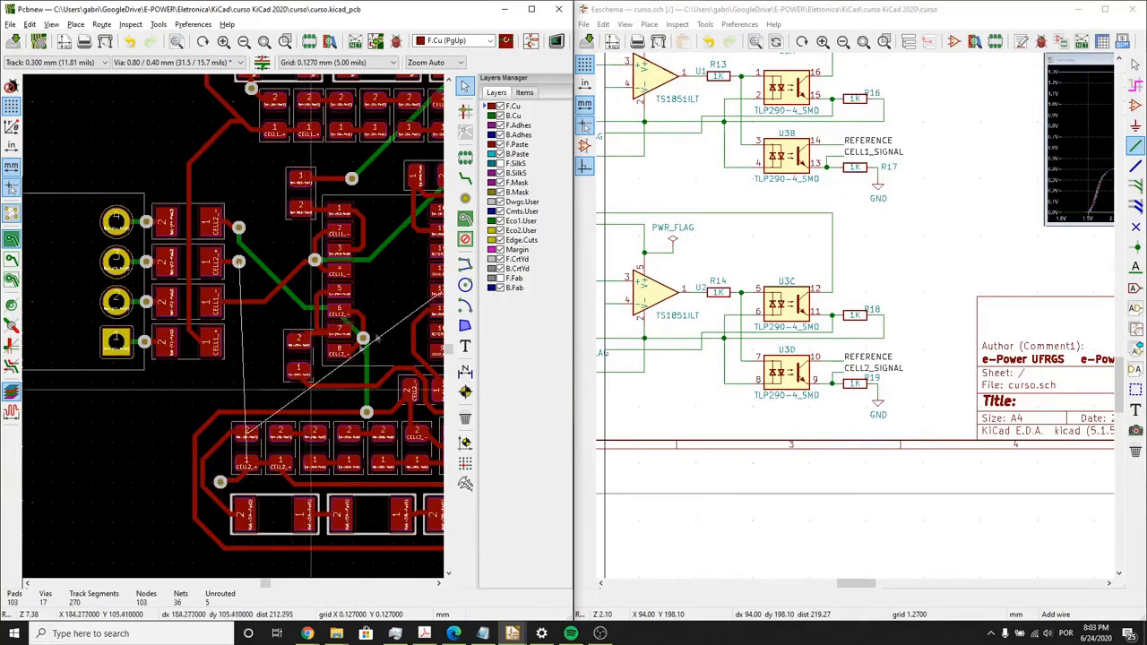
- Connect the CELL2_+ via at the lower resistor row to the CELL2_+ fuse via with a B.Cu track
click(465, 178)
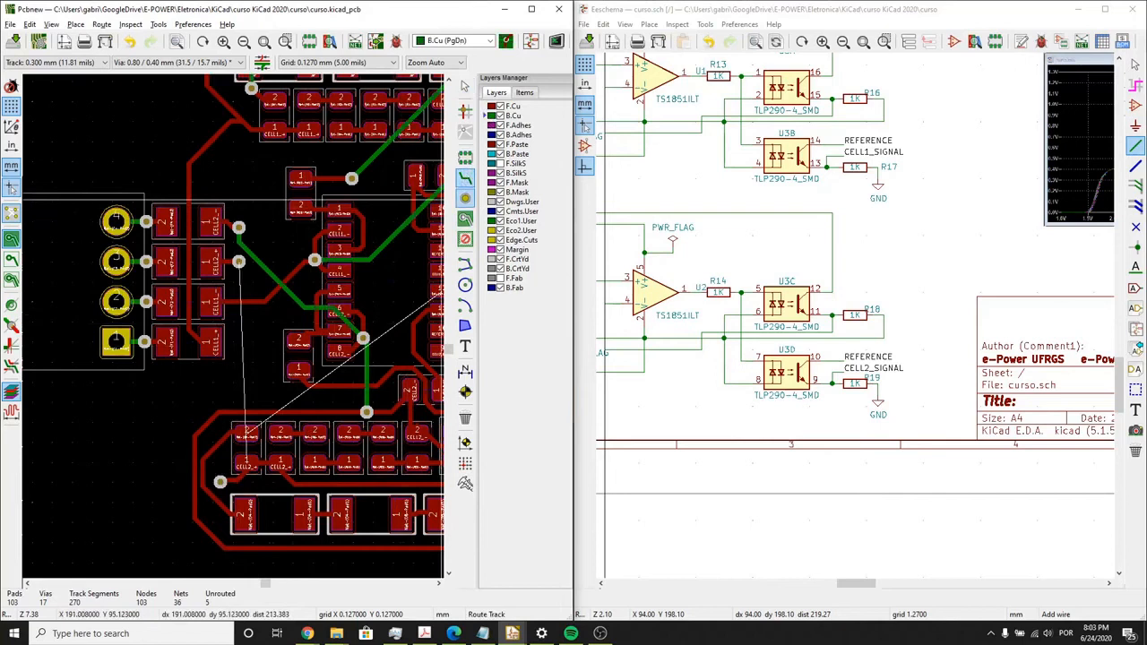
click(220, 482)
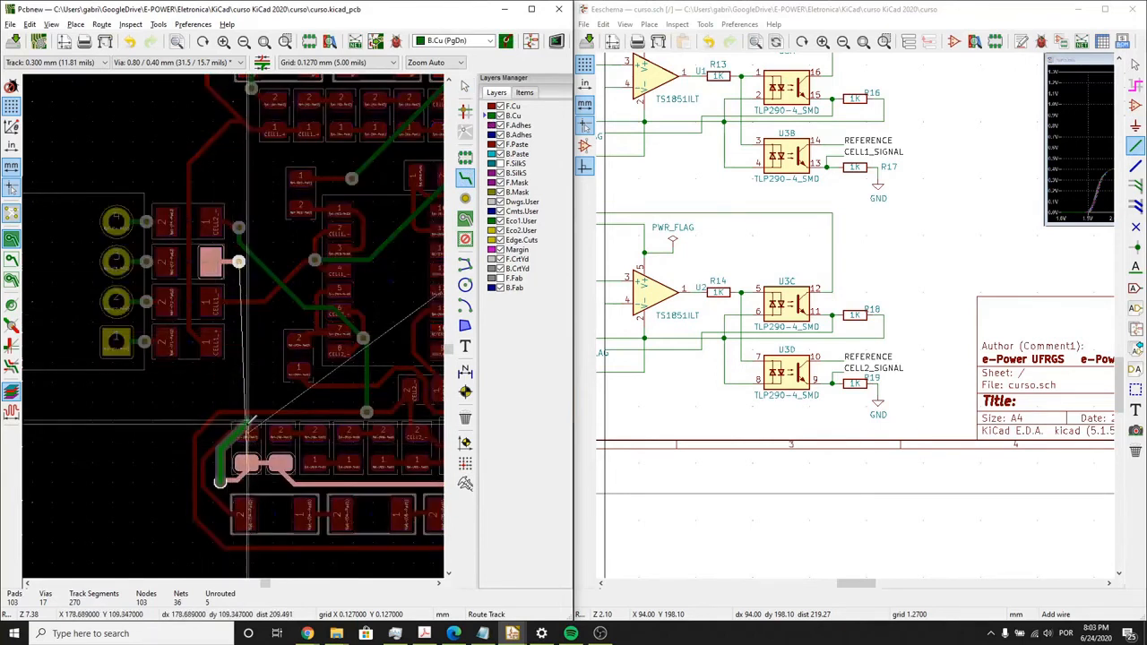
click(248, 422)
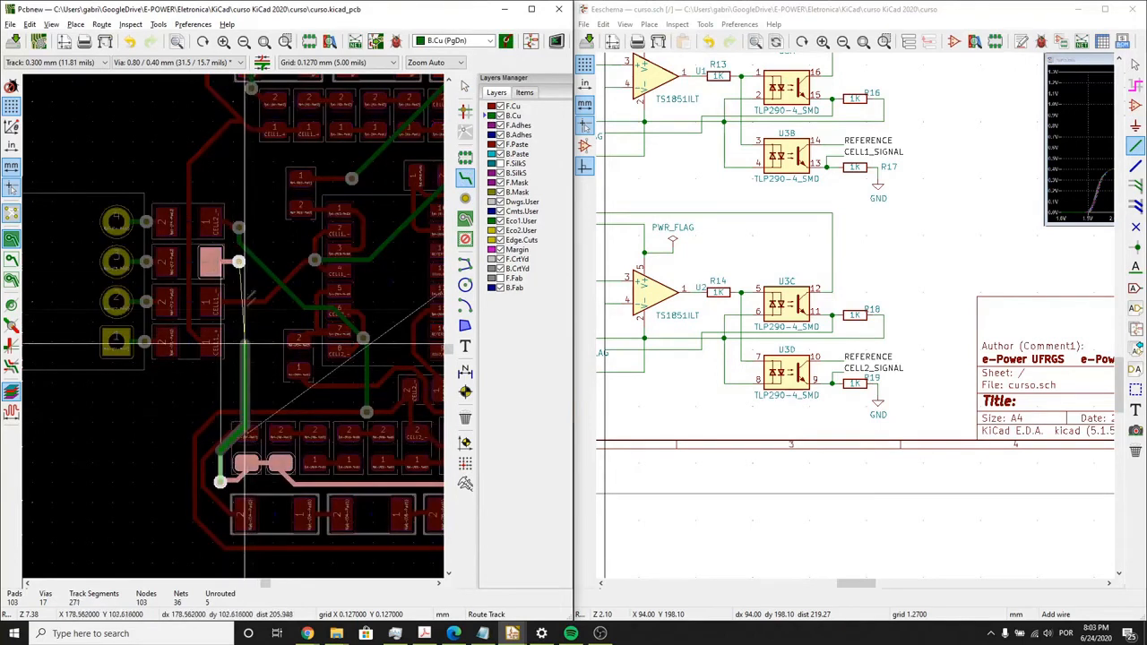
click(239, 261)
- Route an F.Cu stub from U3 pin 12 ending in a via, and place another via on its net beside the first lower diode
middle_drag(268, 432, 191, 404)
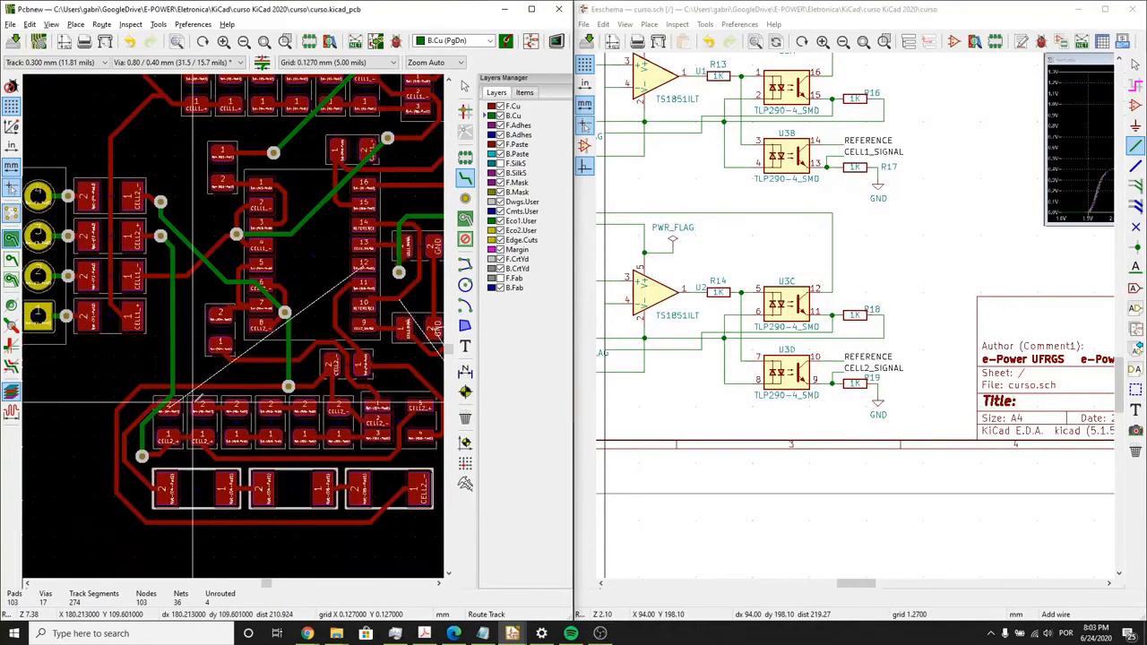
scroll(191, 404, down, 1)
middle_drag(263, 296, 214, 337)
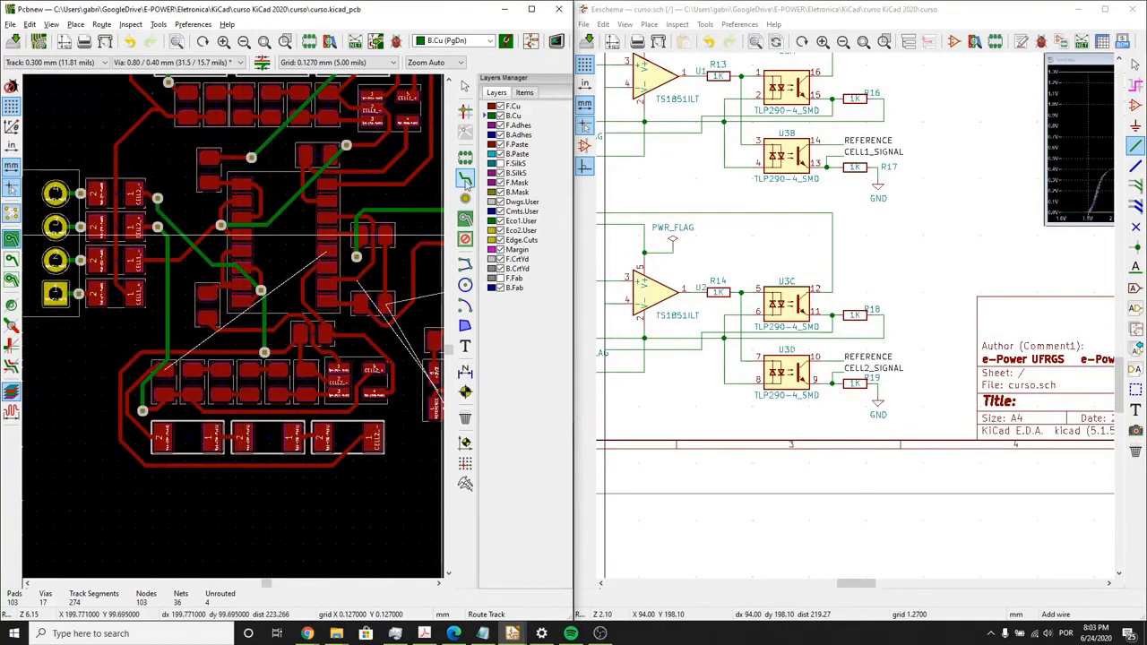
scroll(349, 241, up, 1)
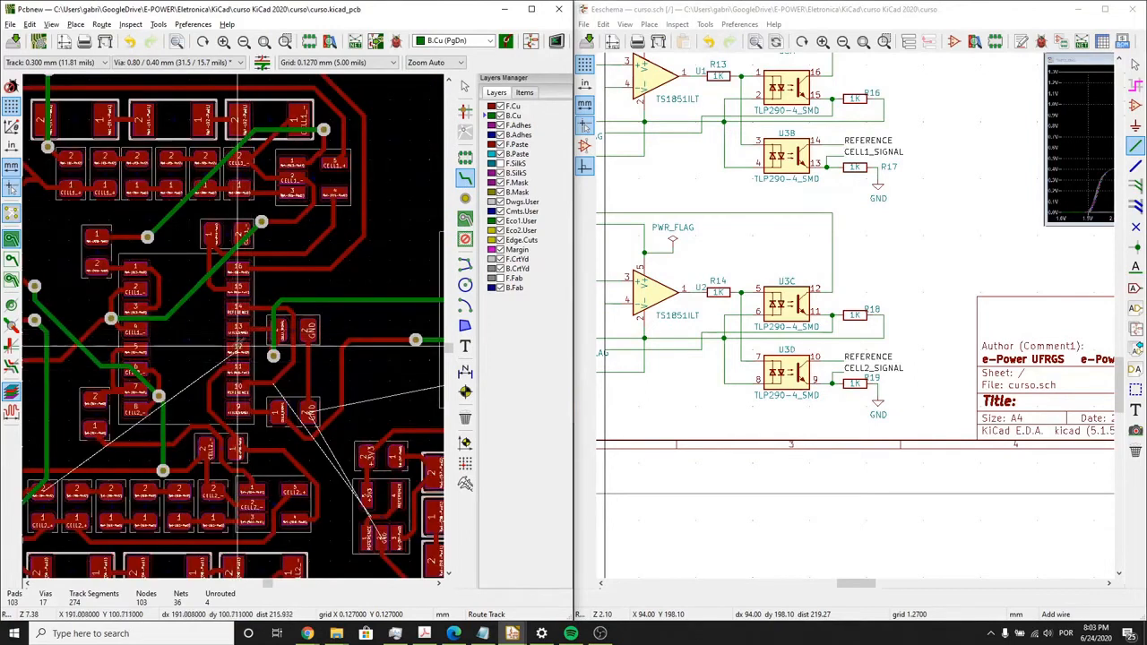
click(238, 344)
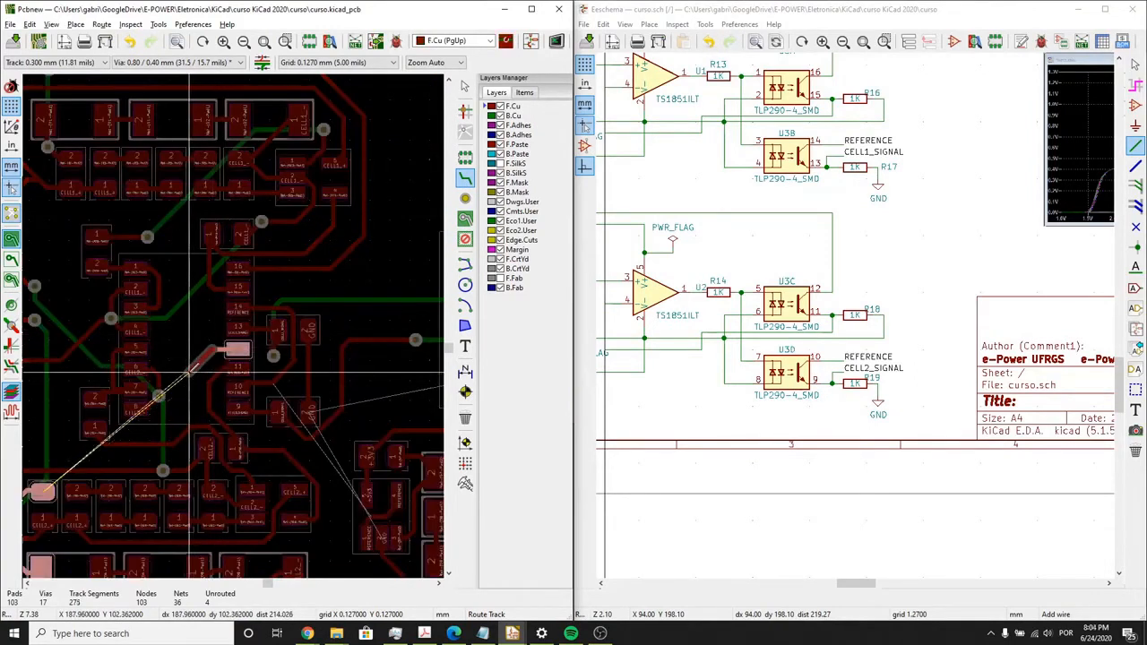
double_click(189, 372)
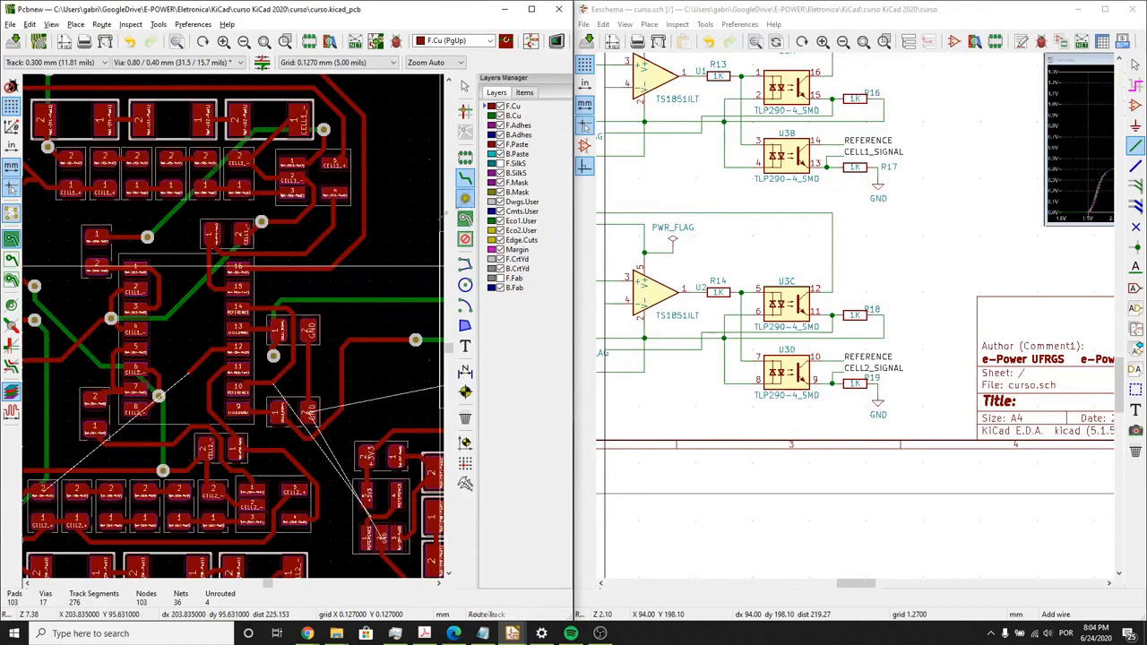
click(465, 198)
click(189, 372)
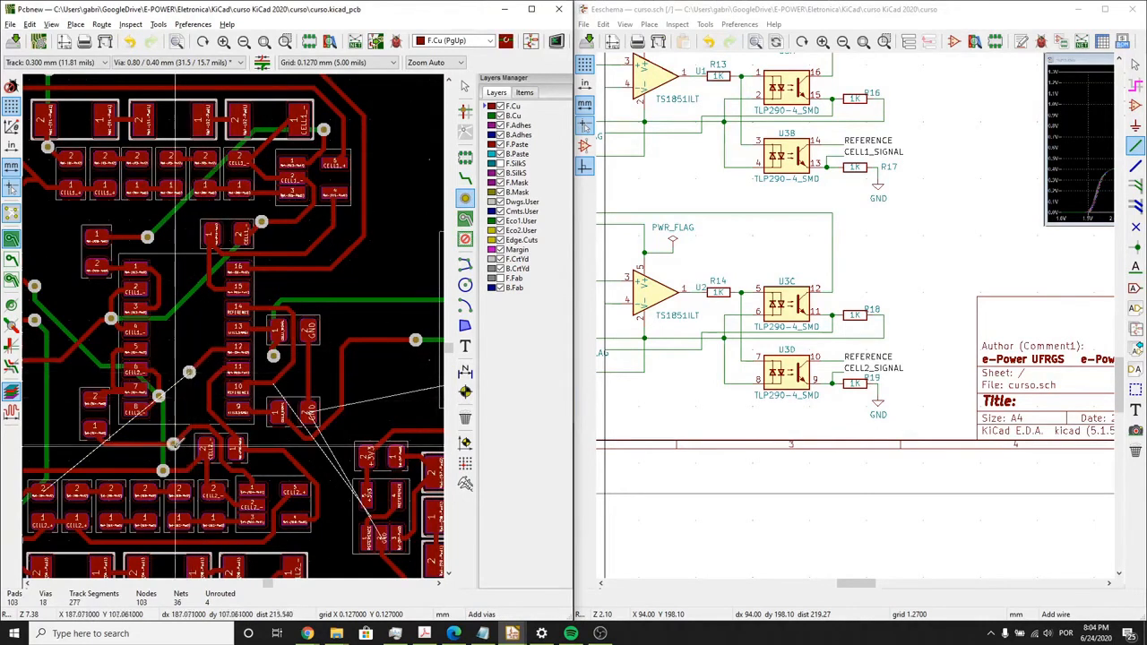
middle_drag(184, 457, 337, 291)
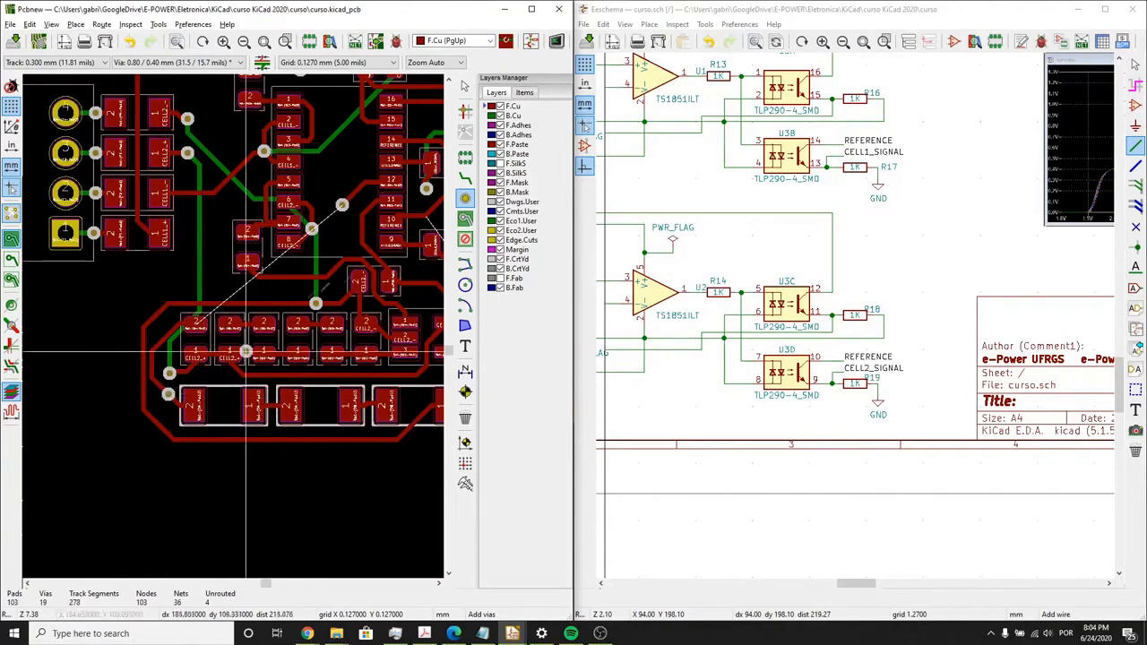
click(465, 177)
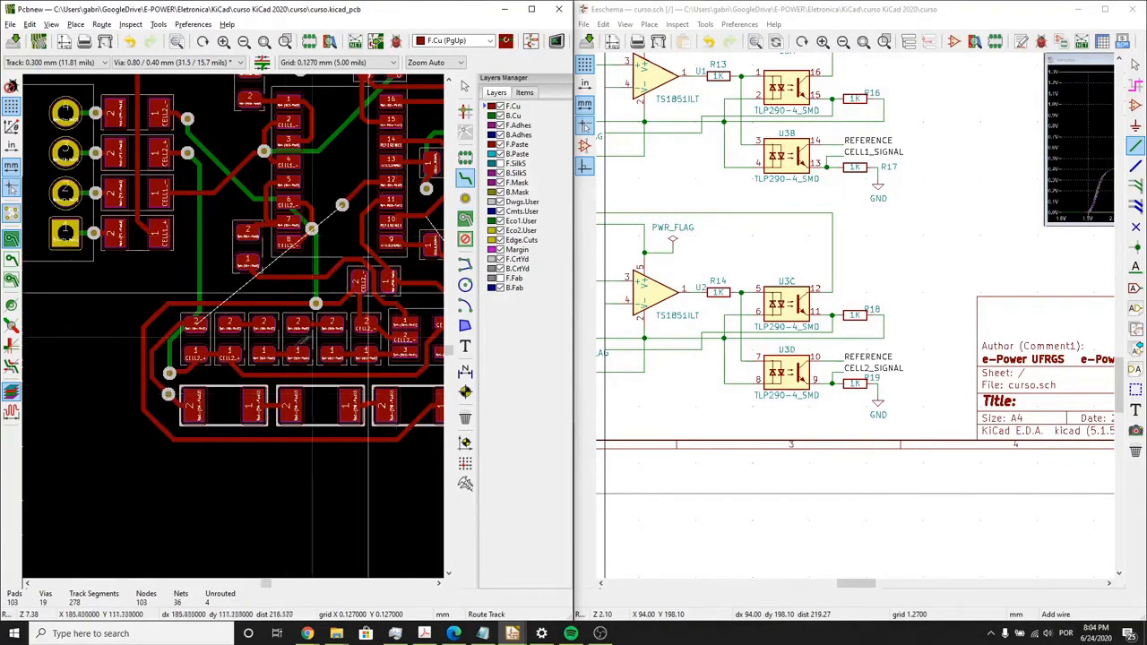
click(168, 394)
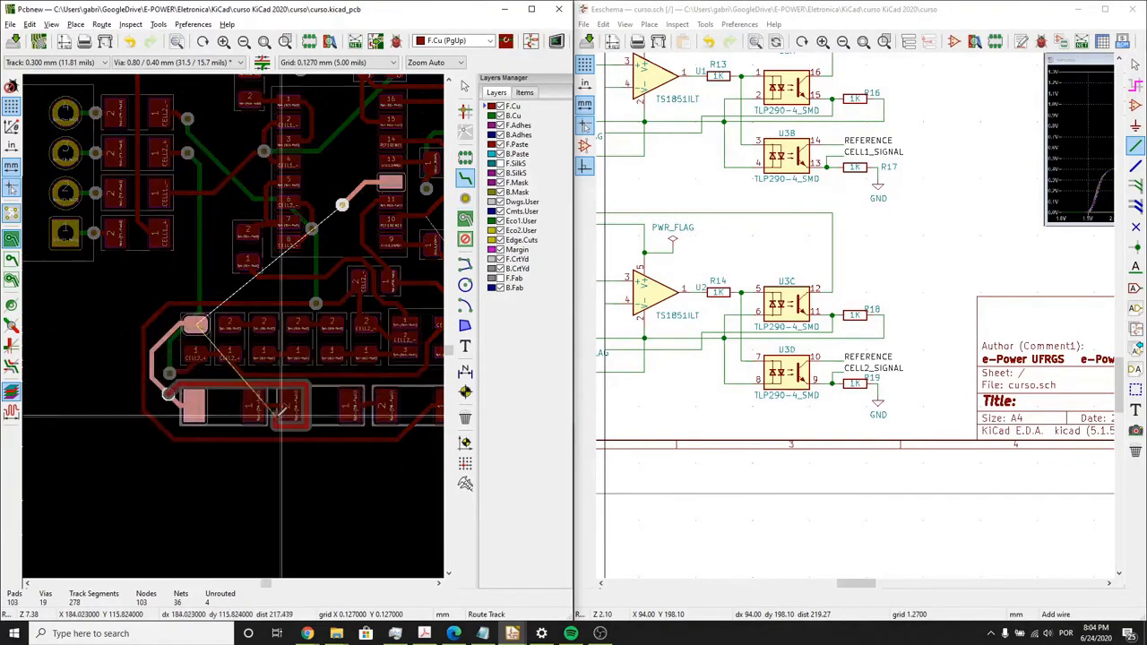
right_click(281, 414)
click(300, 102)
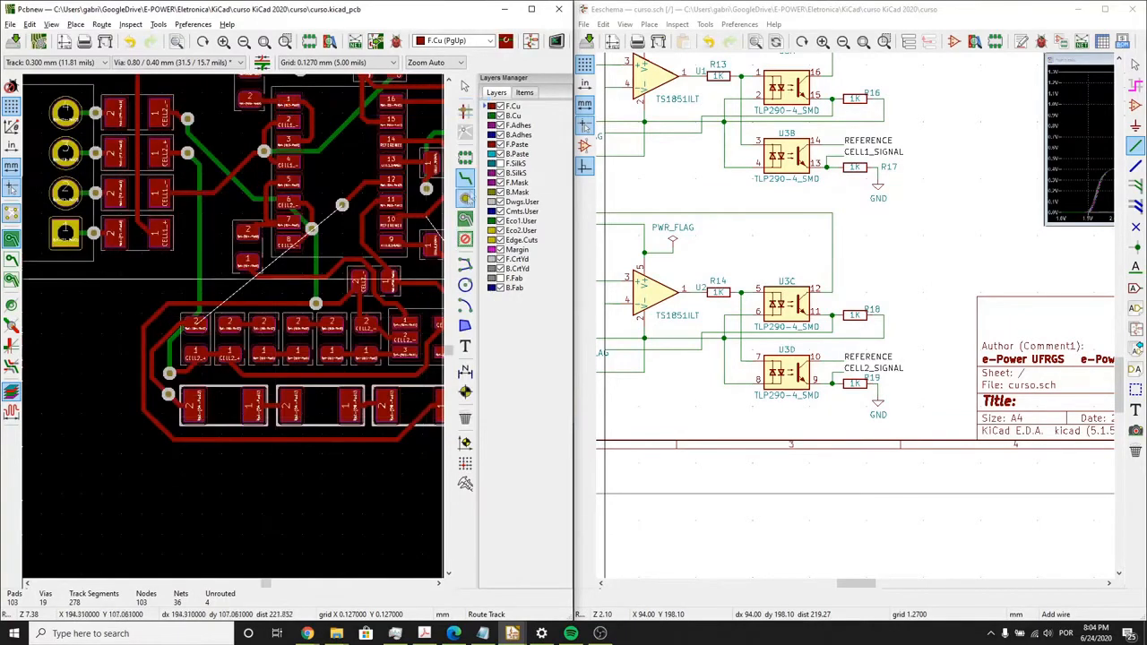
- Route a B.Cu track from the via beside the first lower diode to the via on U3 pin 12's stub
click(491, 115)
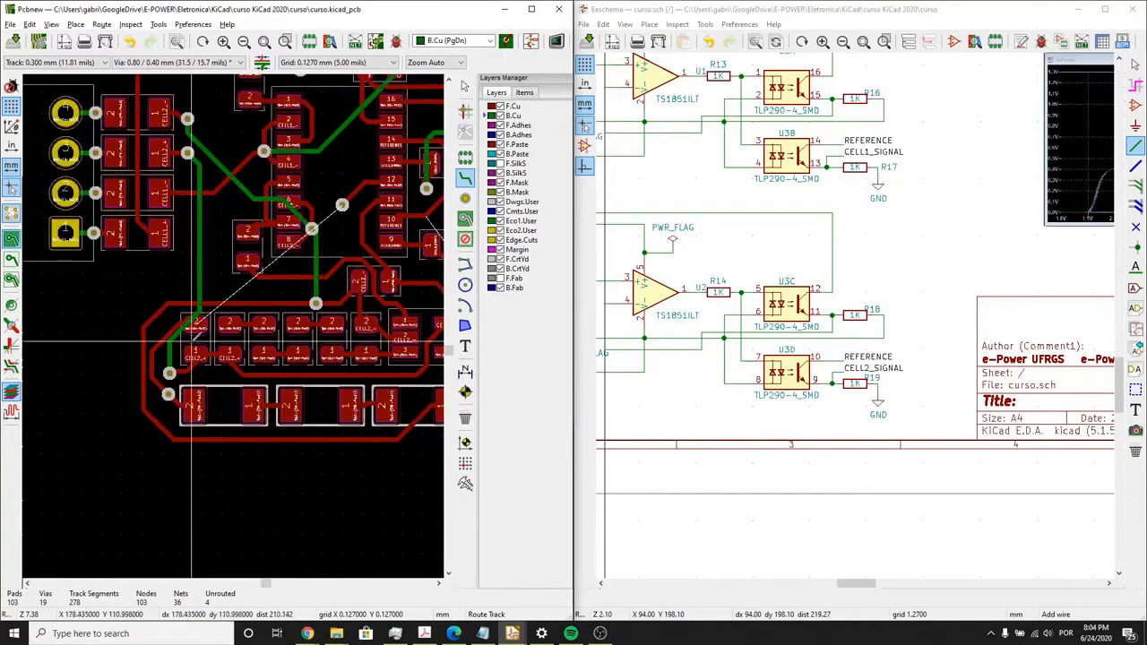
click(168, 393)
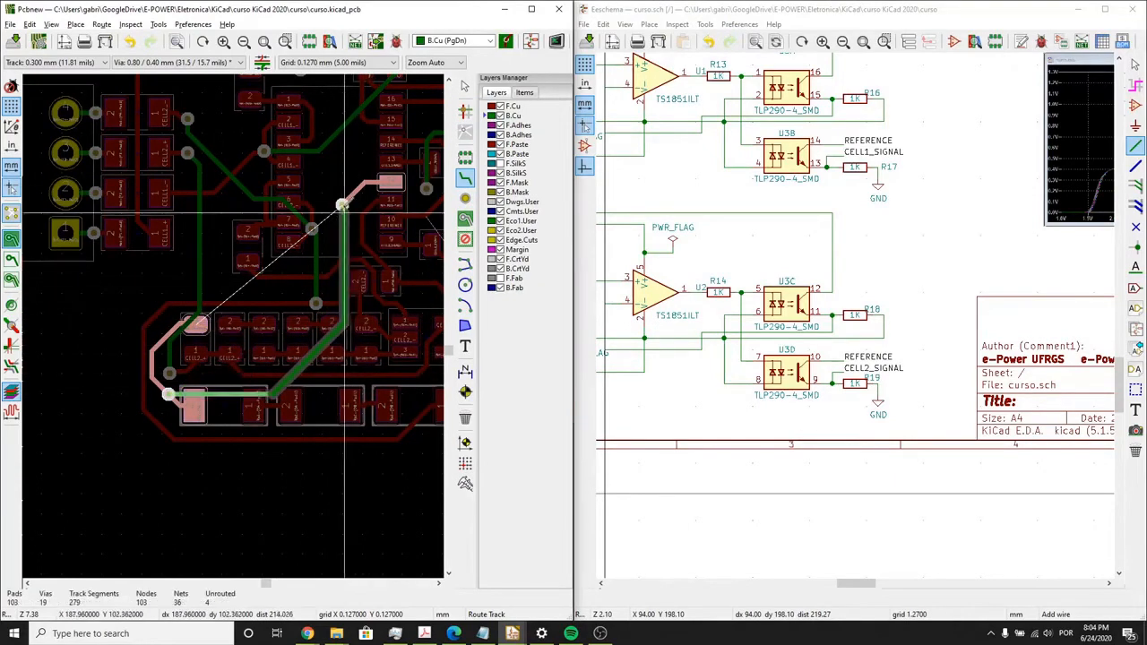
click(342, 205)
- Route a short horizontal B.Cu stub from the four-pin connector's GND pad 4 toward the resistors beside U3
scroll(342, 205, down, 1)
middle_drag(226, 315, 233, 270)
scroll(238, 265, up, 5)
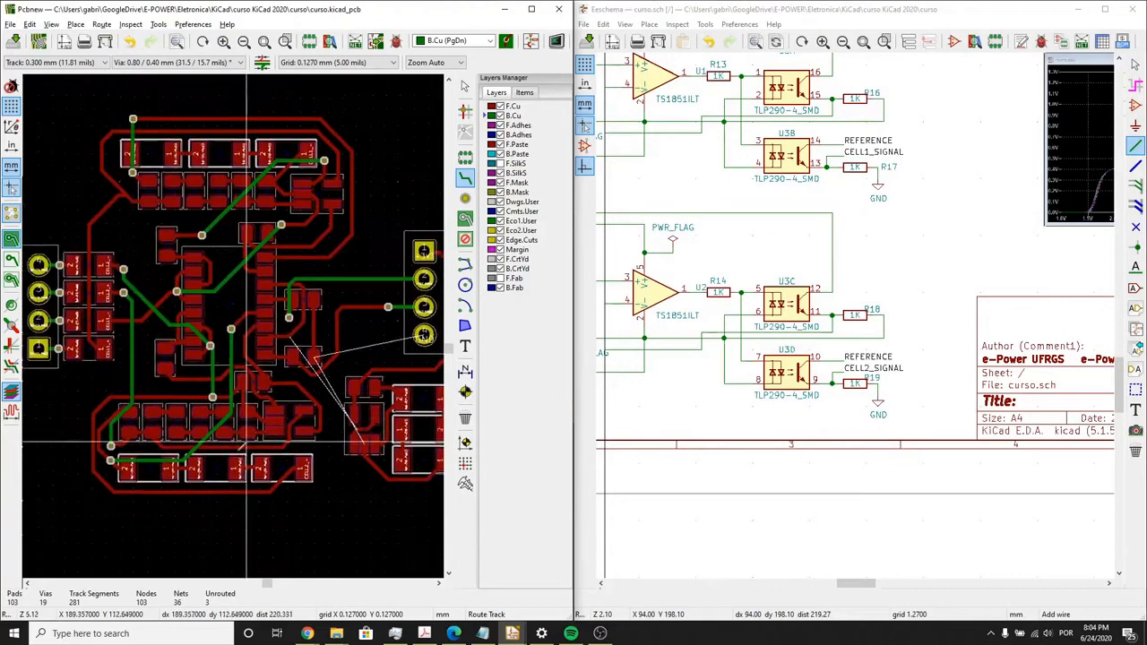
scroll(301, 249, down, 2)
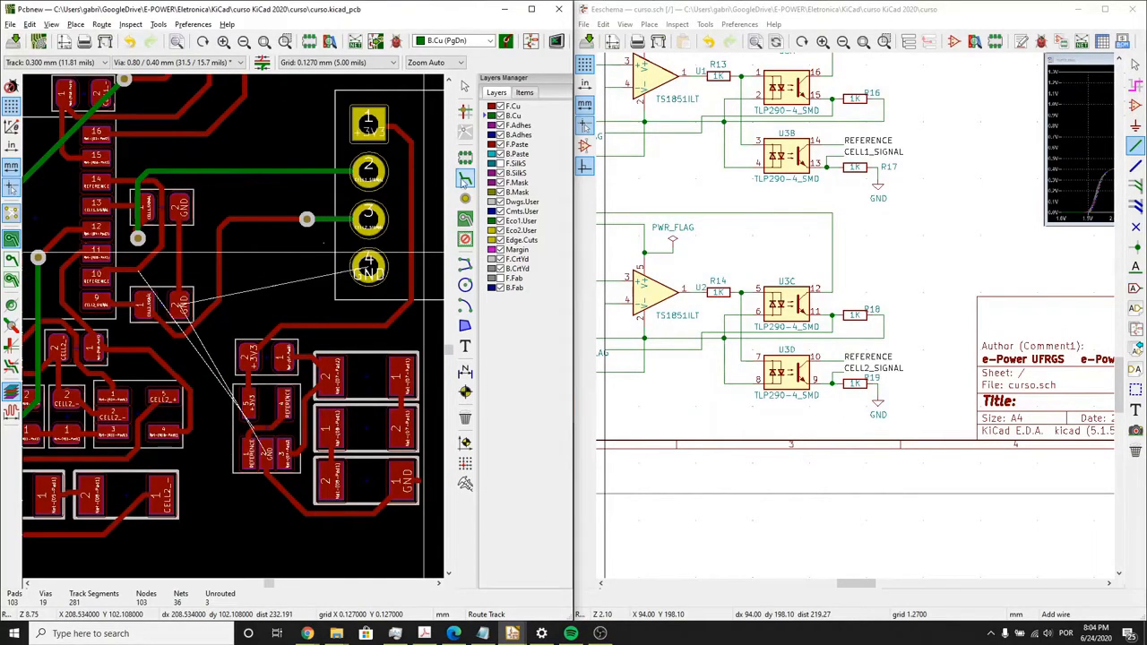
click(368, 266)
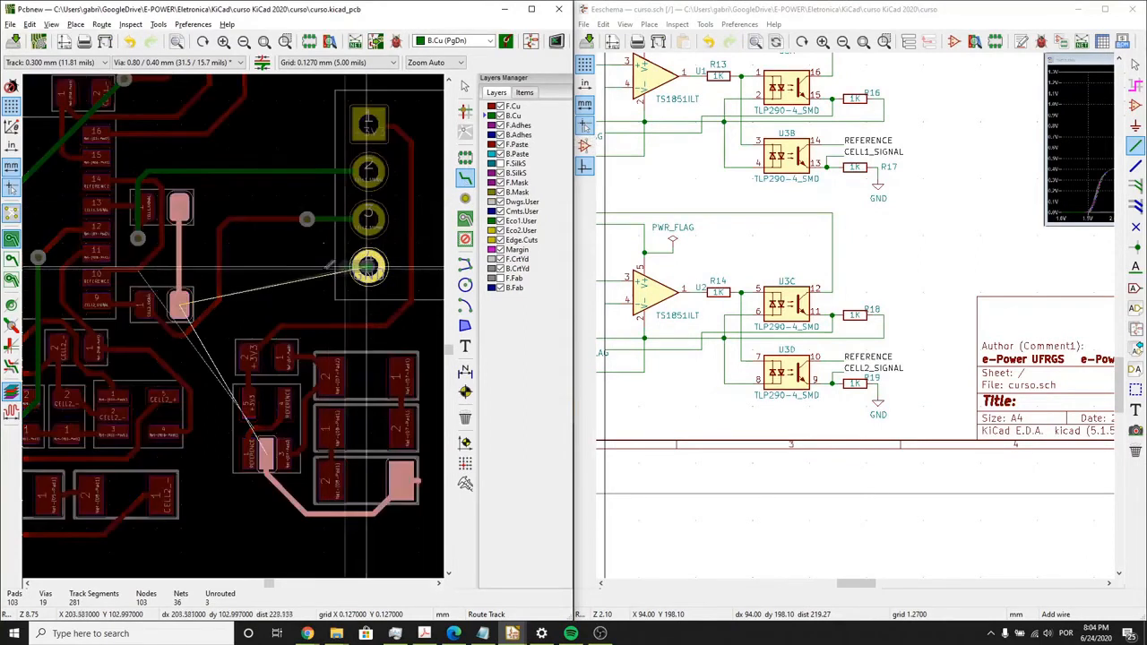
double_click(287, 265)
- Place vias at the GND stub's end and on the F.Cu GND track between the two resistors beside U3, and join them on B.Cu
click(465, 199)
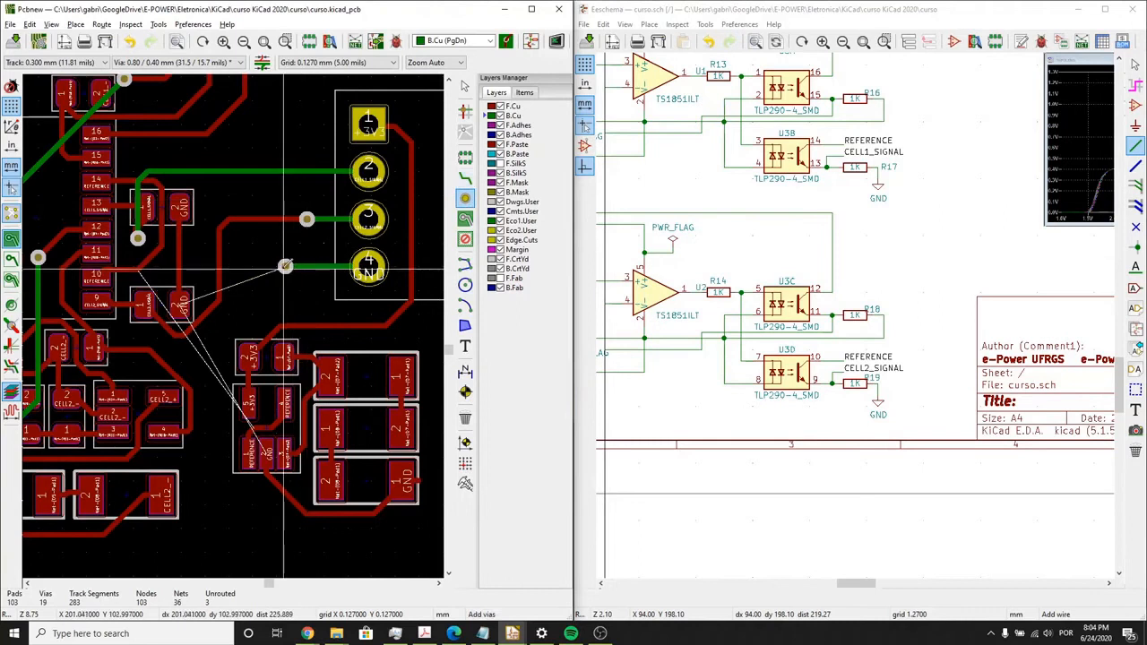
click(179, 271)
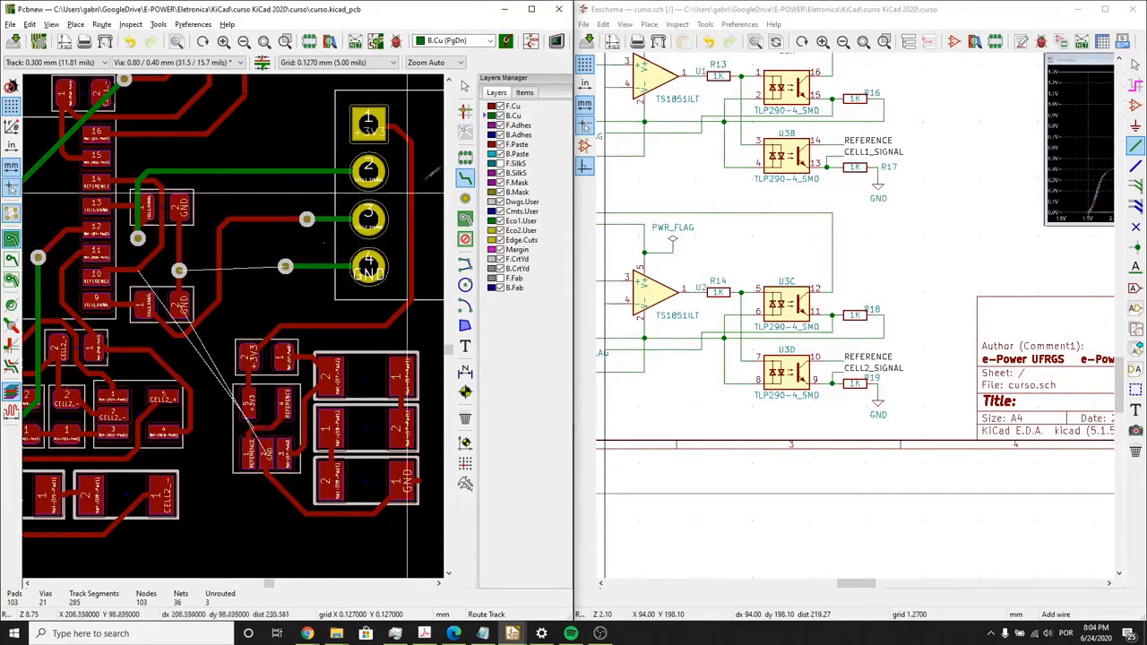
click(179, 270)
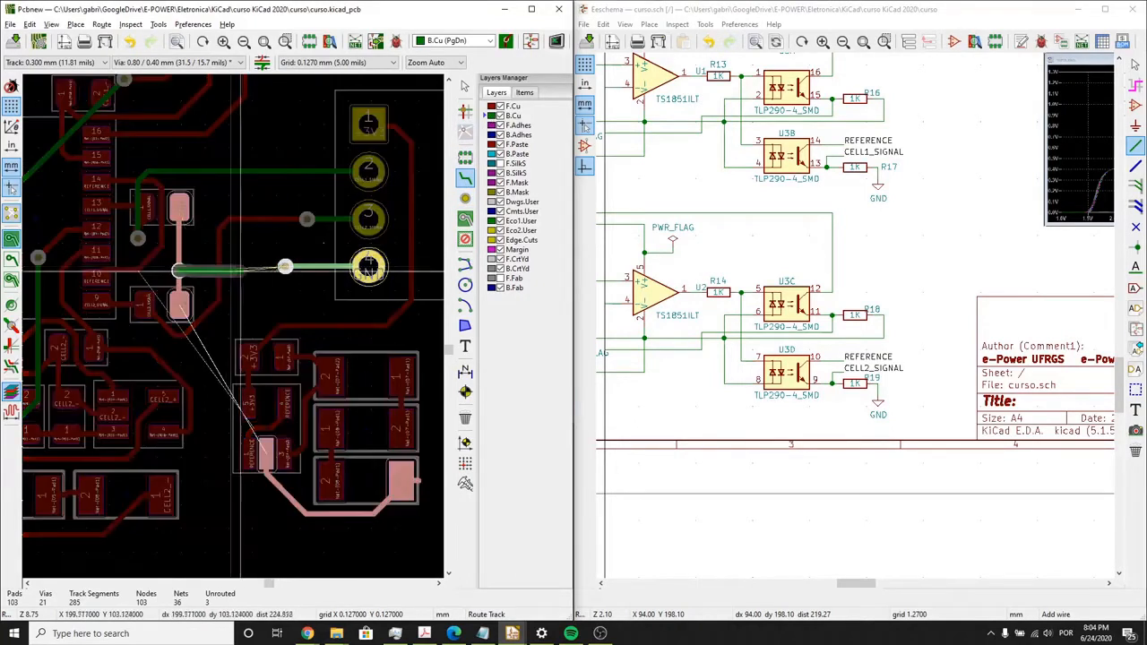
click(285, 267)
- Place a via on the lower GND track's bend beside the three stacked components and connect it to the connector's GND via on B.Cu
scroll(231, 346, down, 1)
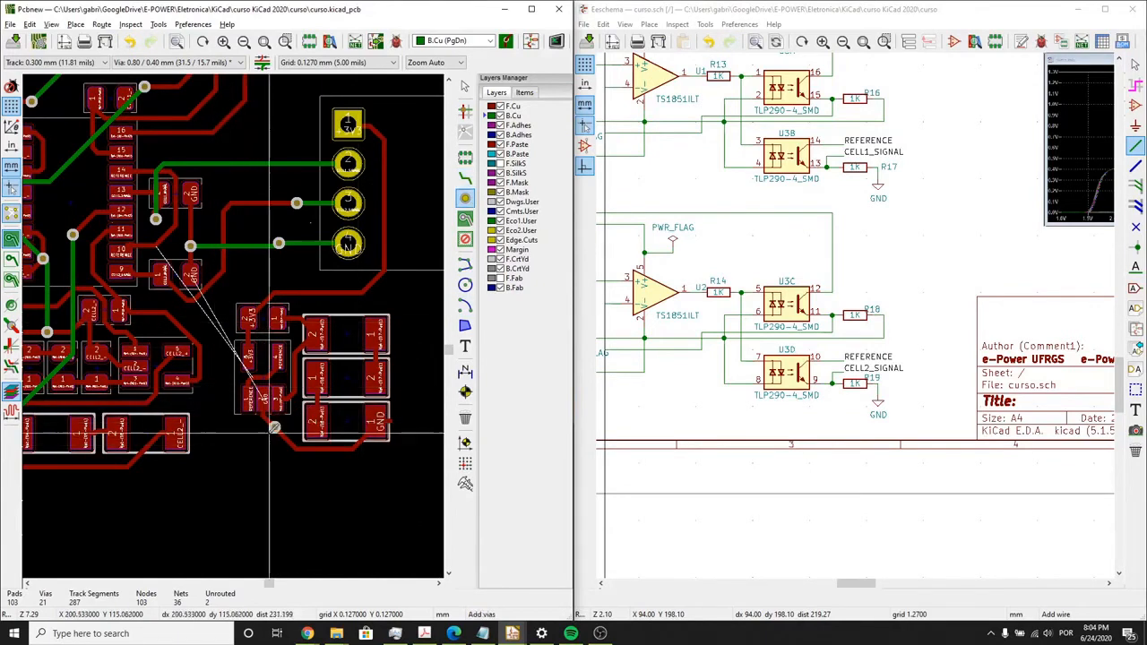
click(296, 448)
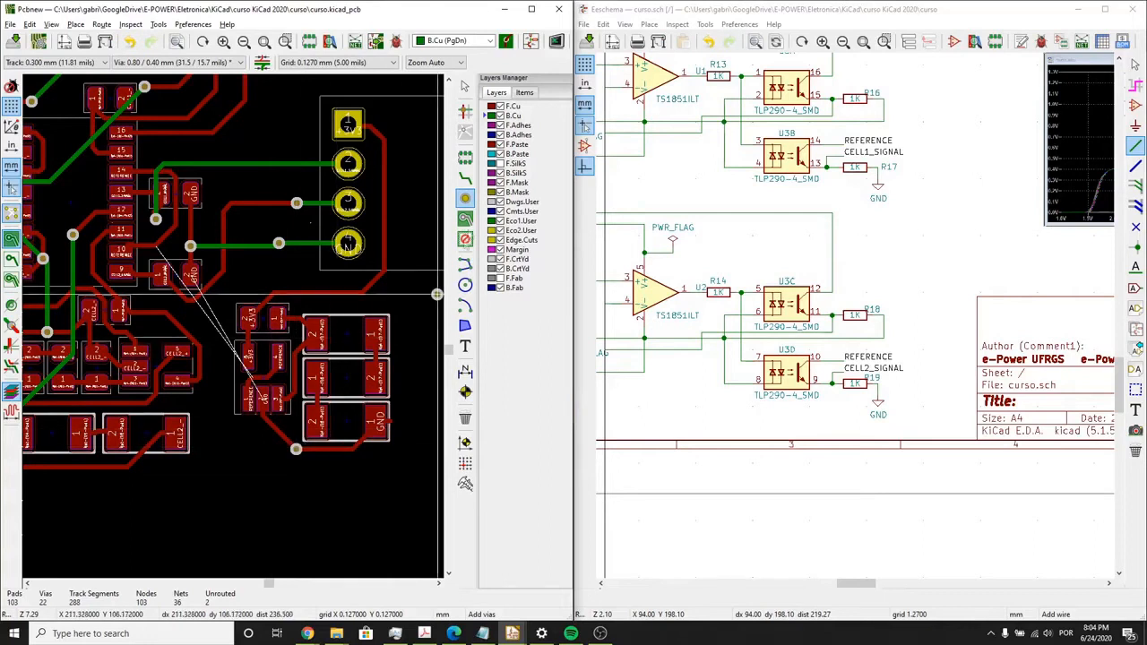
click(464, 176)
click(296, 449)
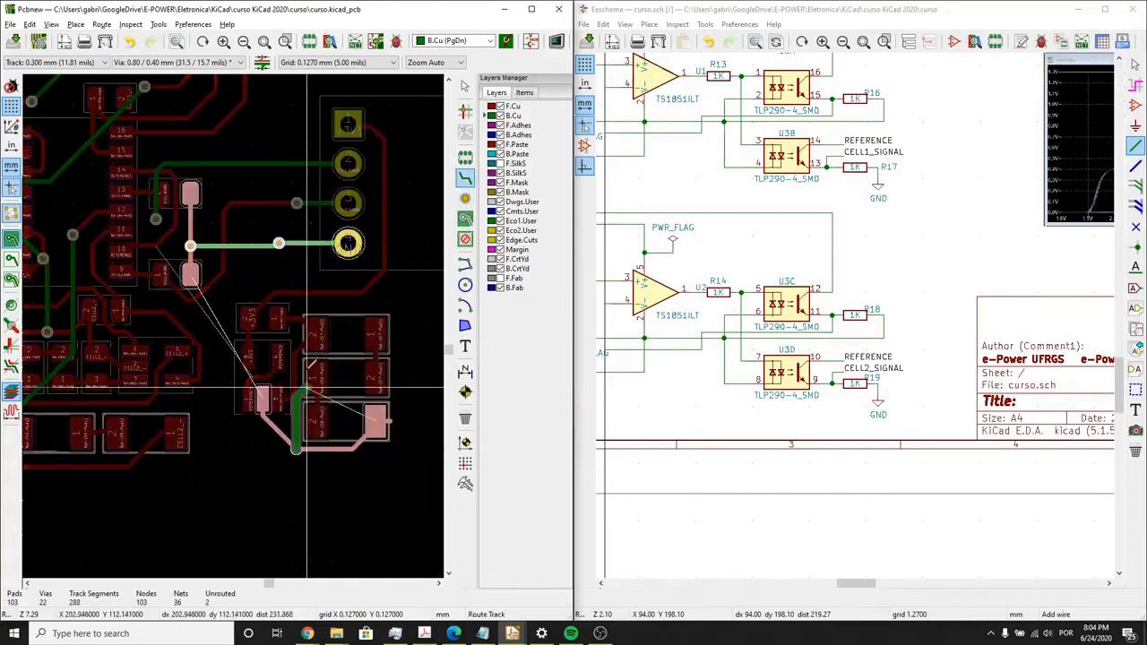
click(276, 242)
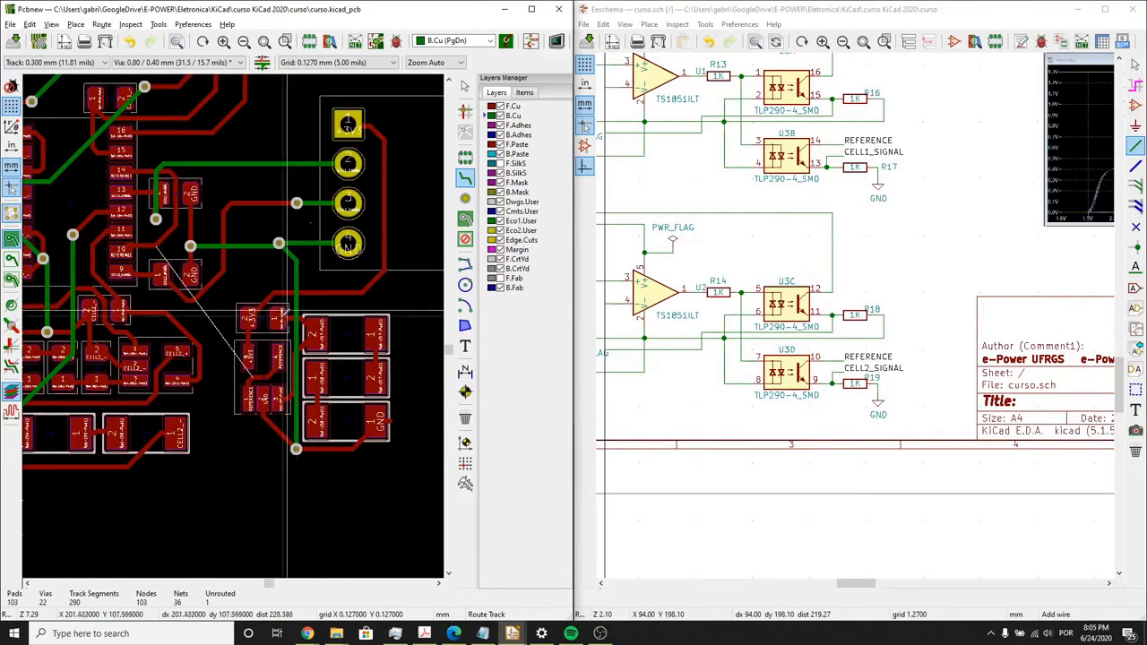
- Route a short F.Cu stub from REFERENCE pad 1 beside the lower GND pad and place a via at its end
middle_drag(246, 343, 260, 337)
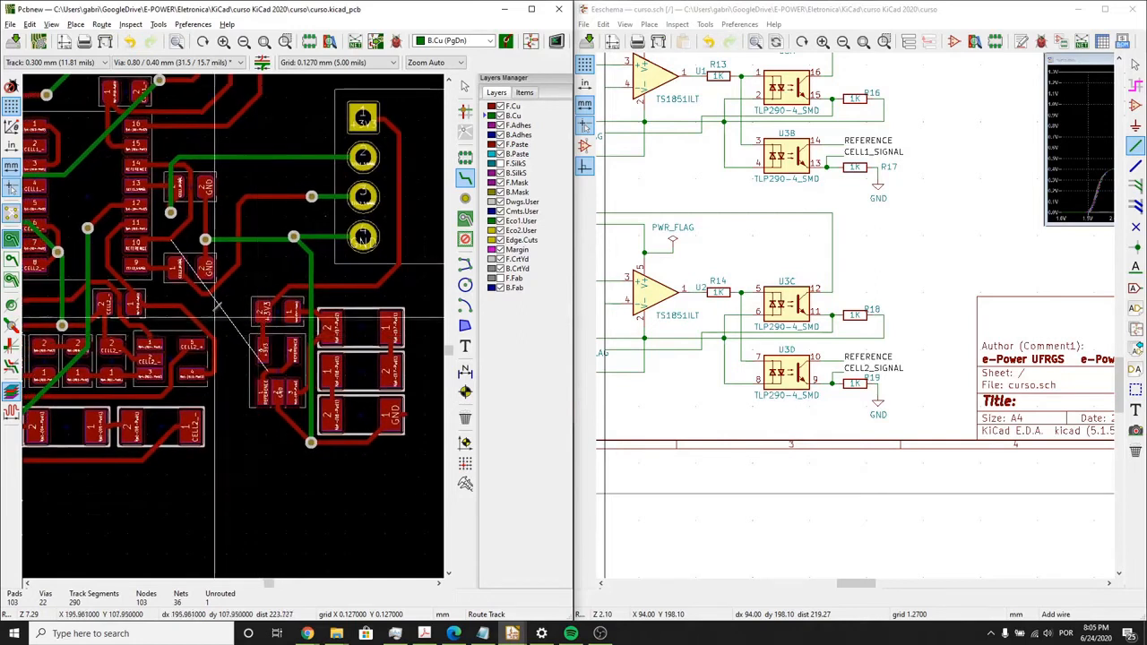
middle_drag(198, 271, 208, 298)
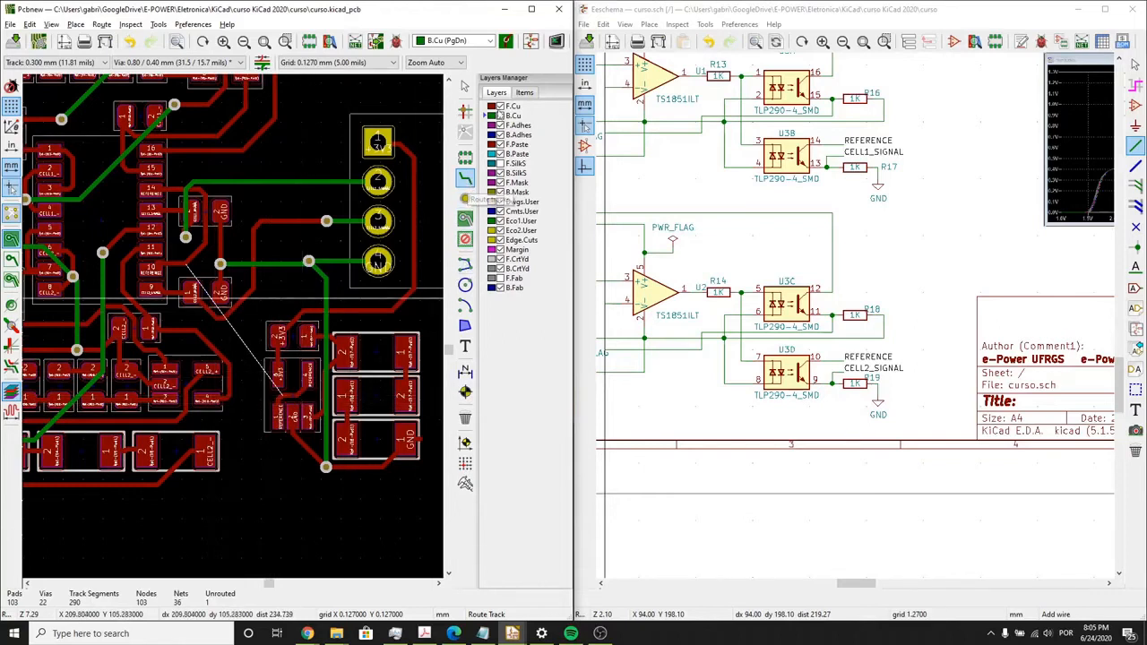
click(507, 107)
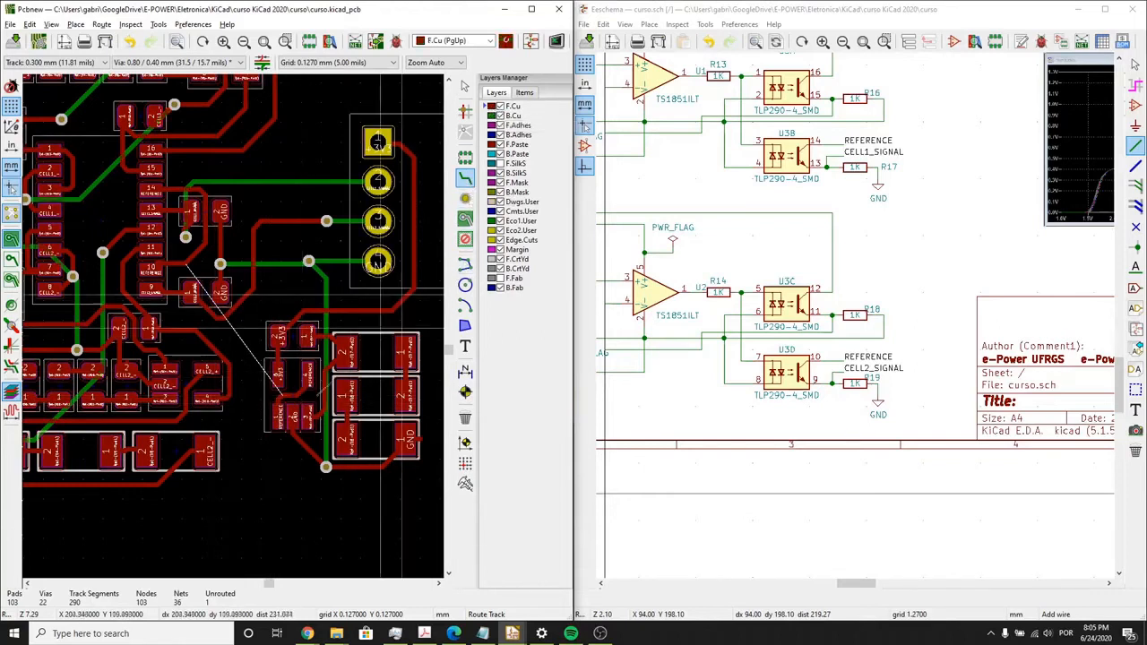
click(277, 418)
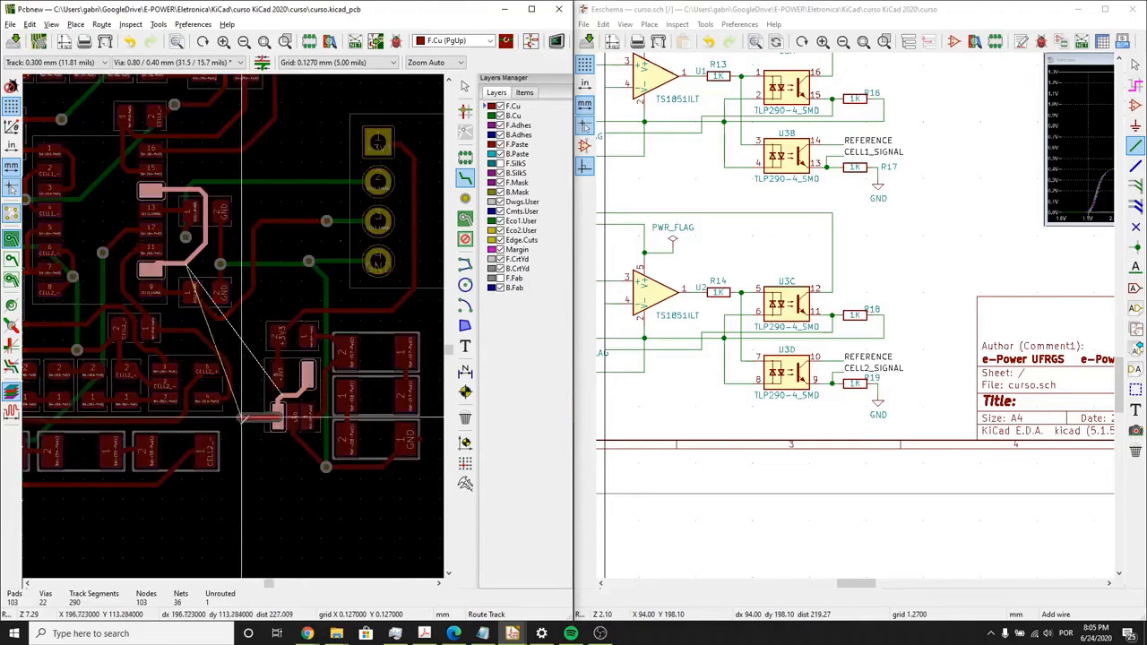
key(Escape)
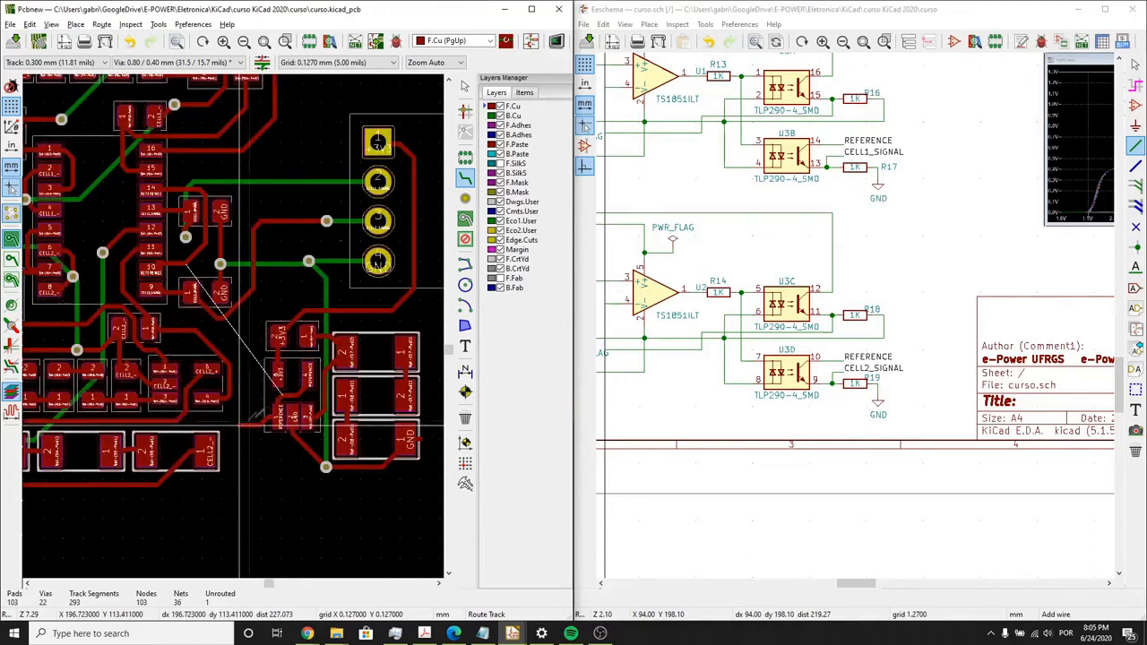
click(465, 198)
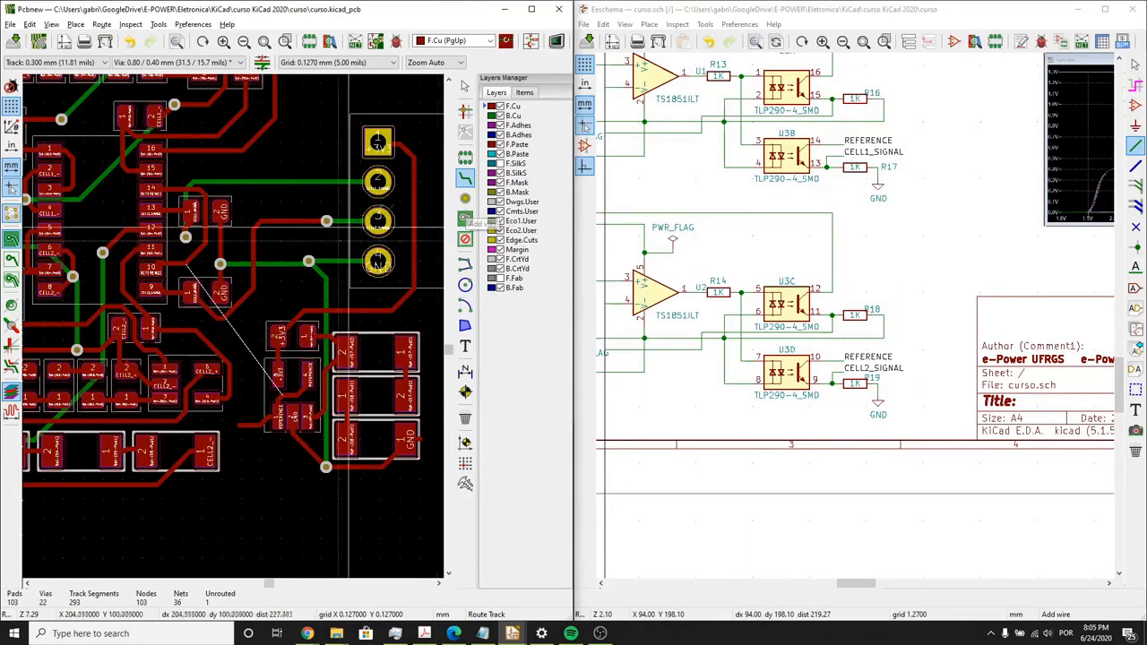
click(239, 425)
key(x)
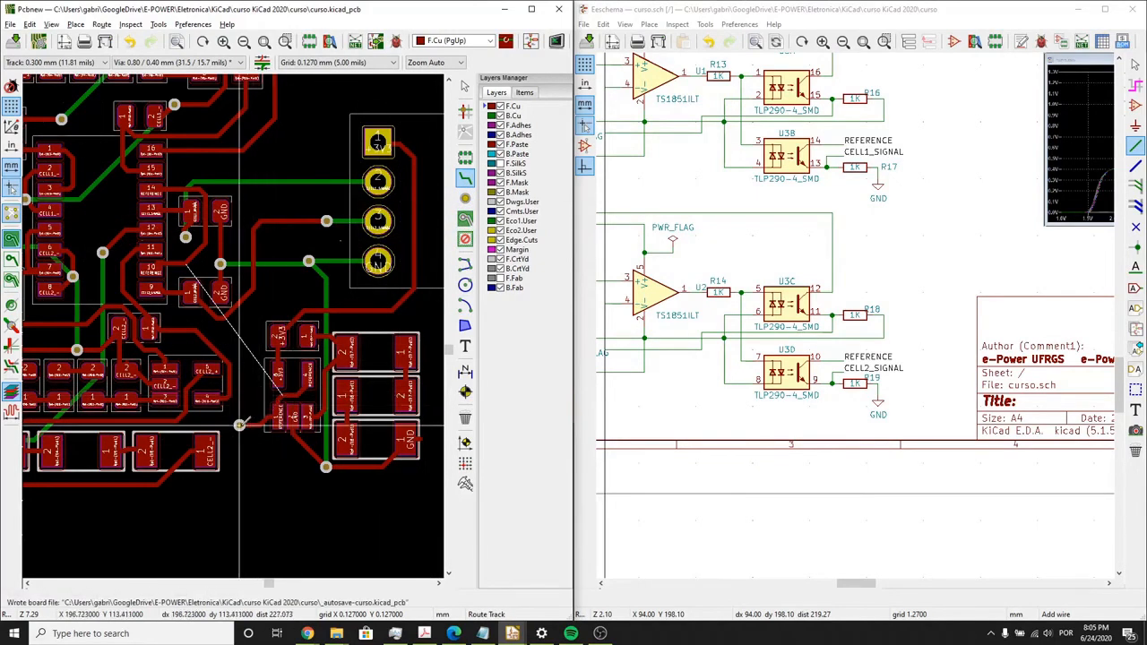
click(239, 425)
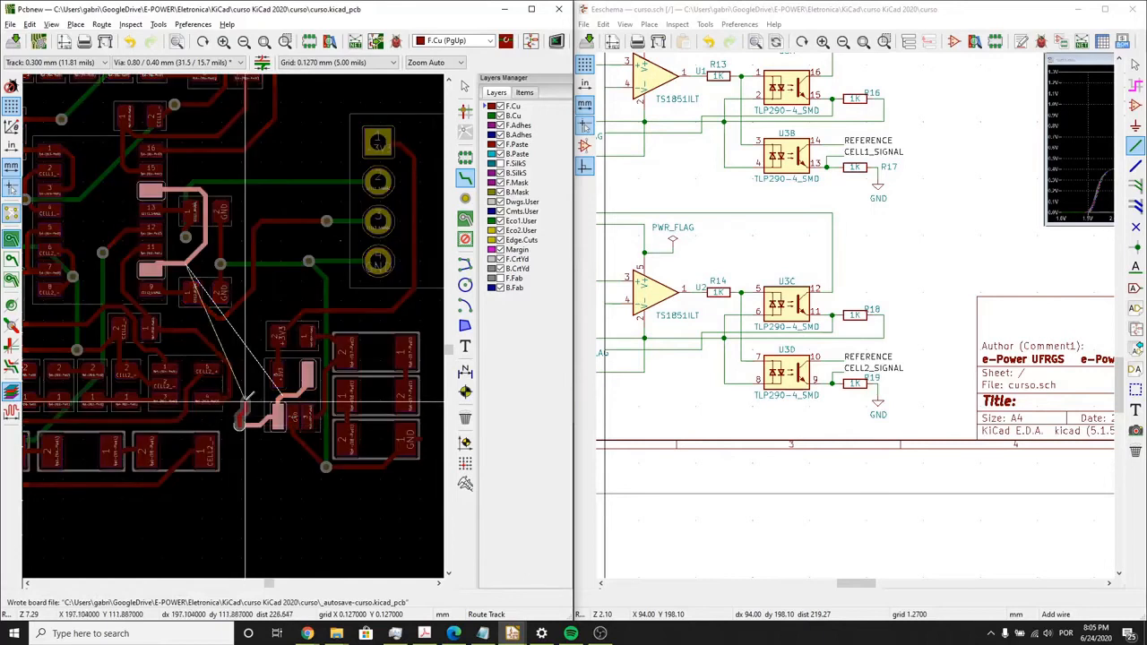
right_click(261, 333)
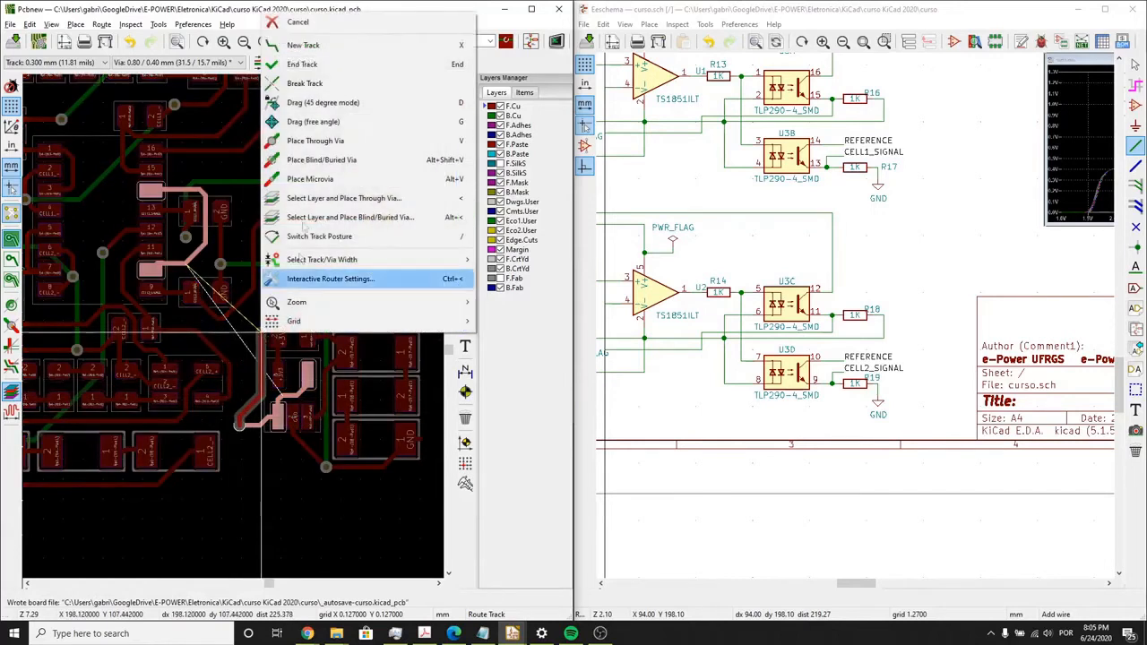
click(298, 22)
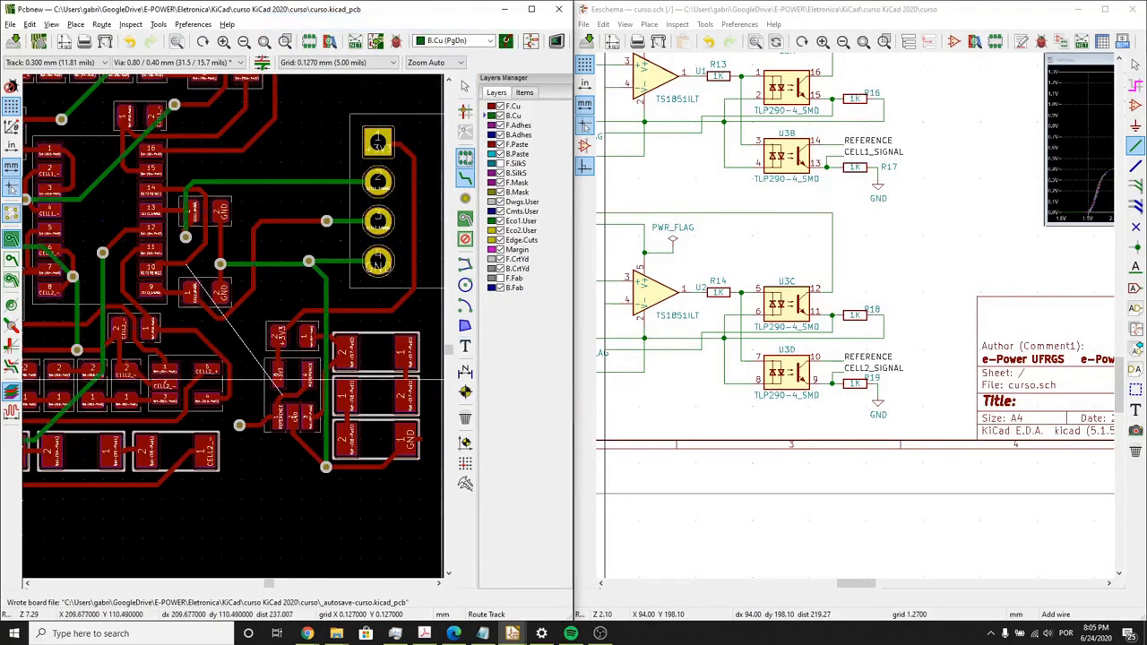
- Route a B.Cu track from the REFERENCE stub's via to between U3's pin rows near pin 14 and place a via at its end
click(239, 424)
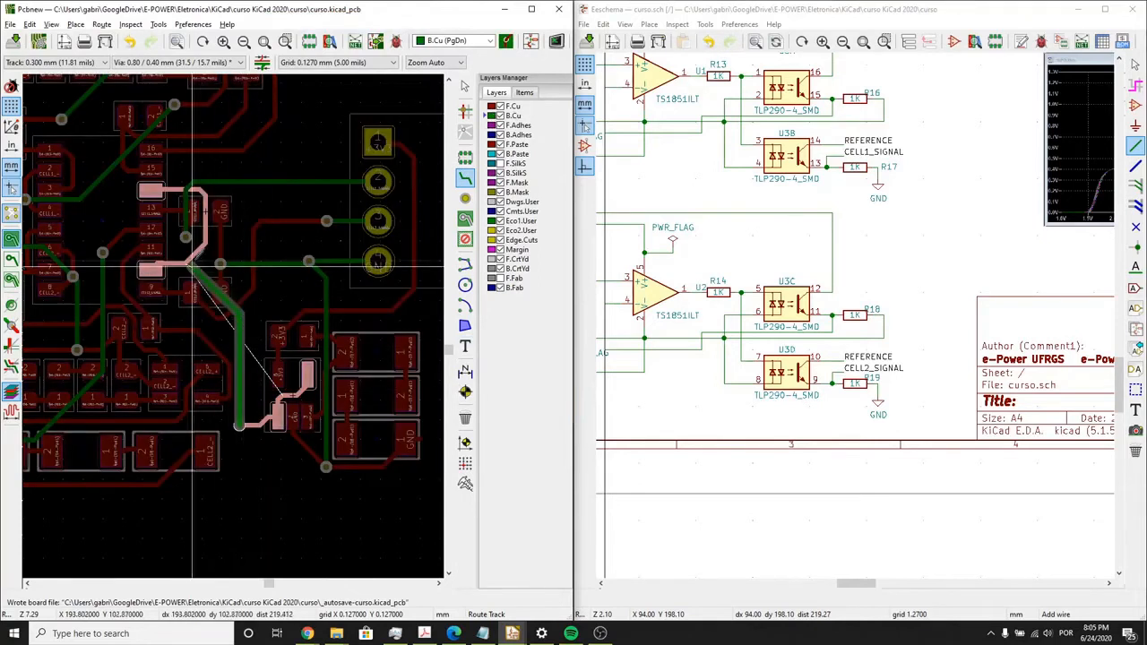
click(152, 267)
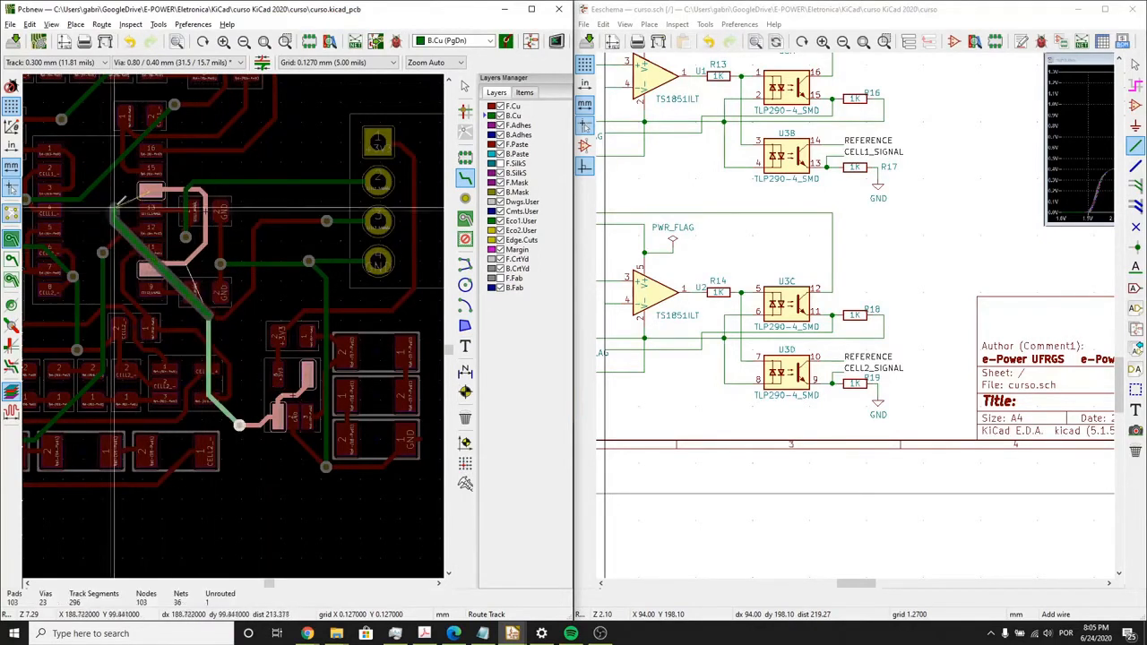
click(110, 208)
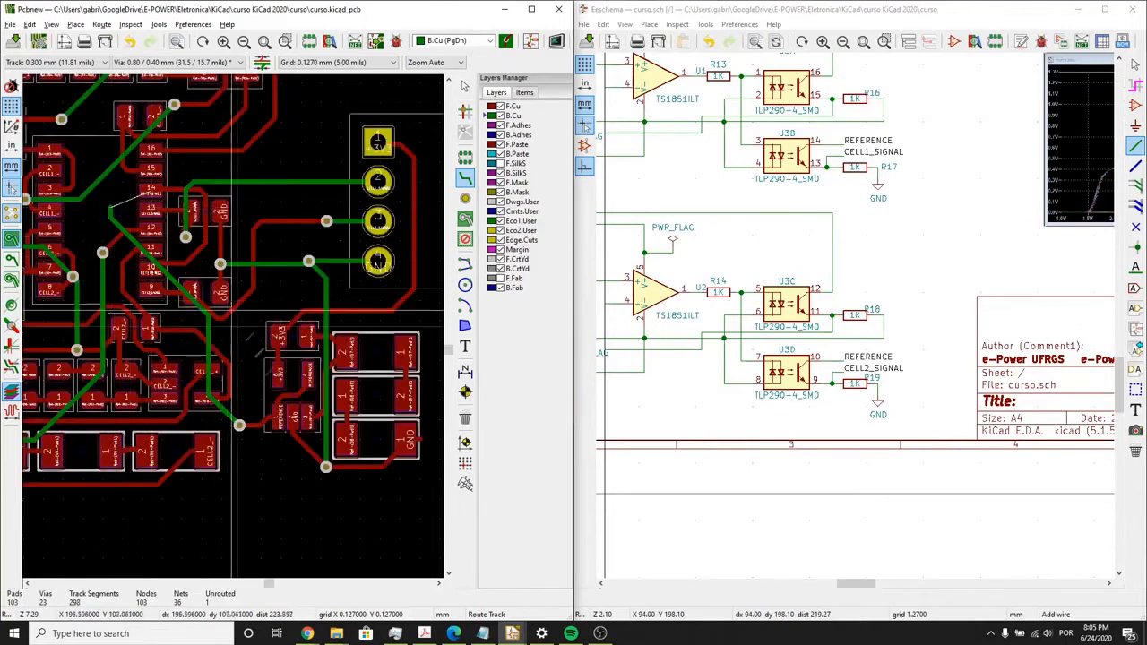
click(464, 200)
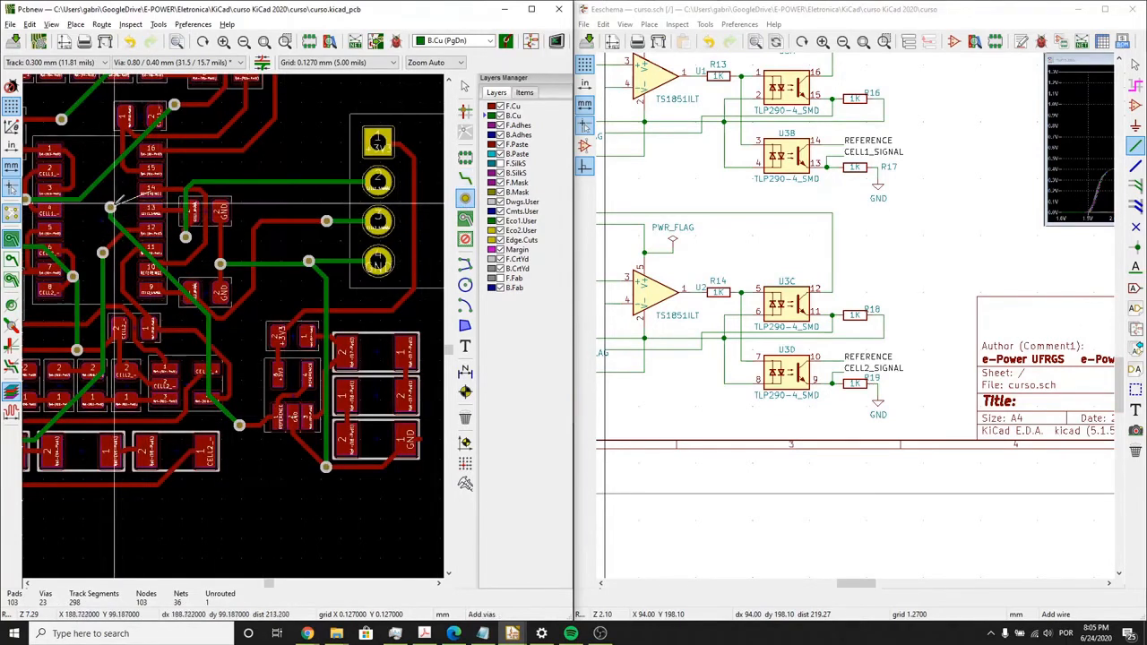
click(111, 208)
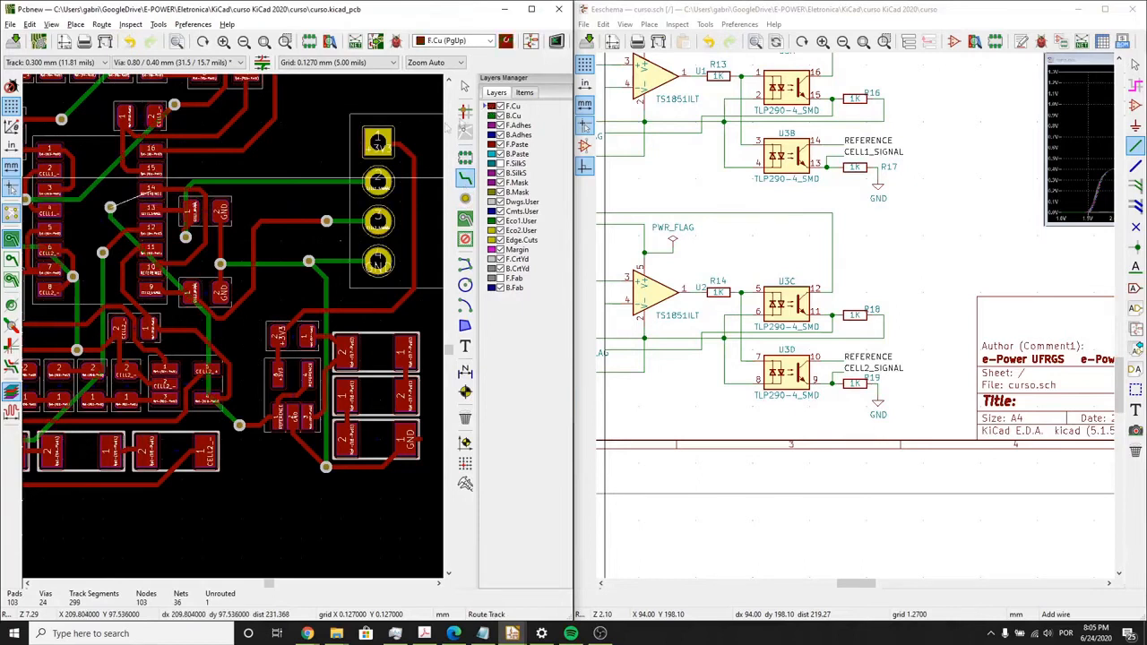
- Connect the REFERENCE via between U3's pin rows to U3 pin 14 with an F.Cu track
click(113, 192)
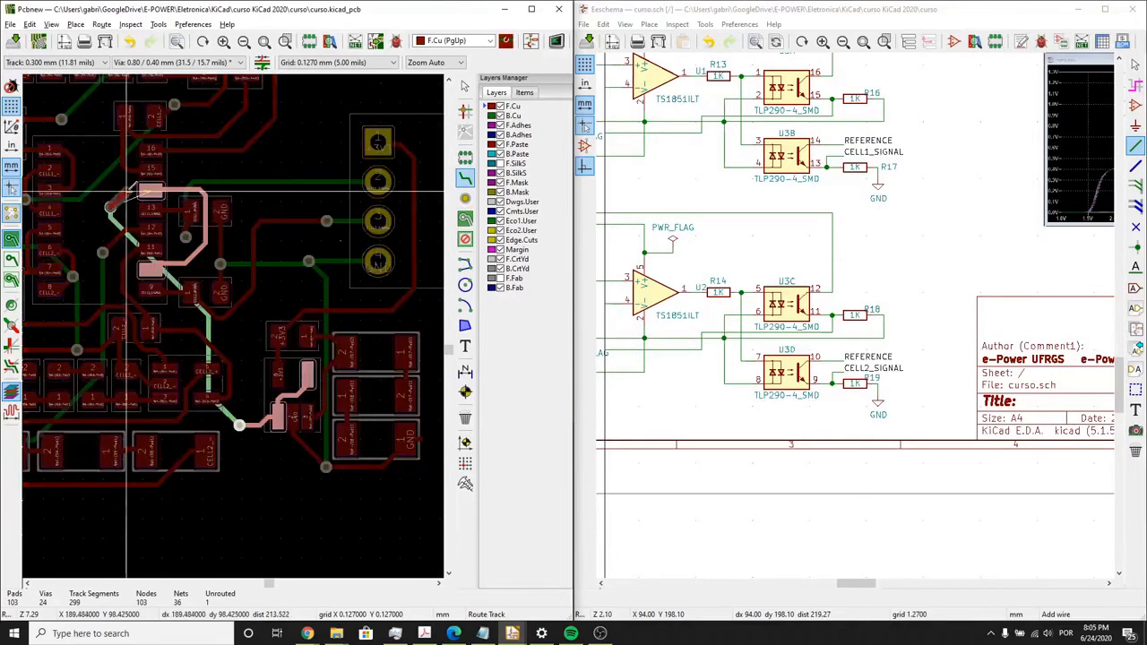
click(150, 190)
key(Escape)
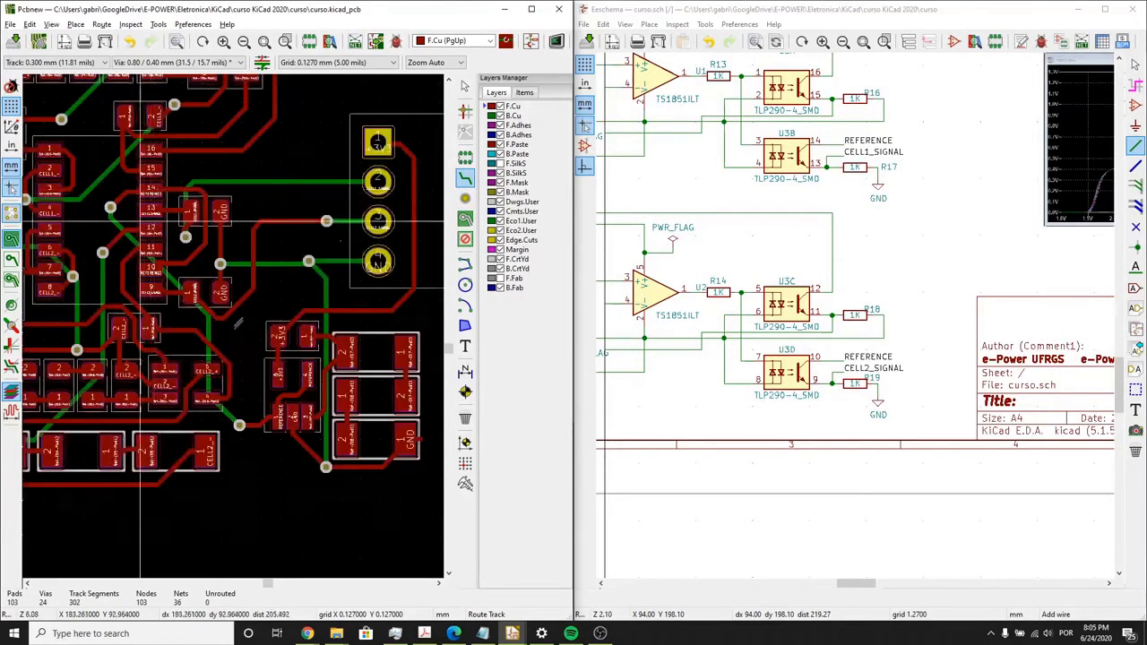
scroll(298, 390, down, 3)
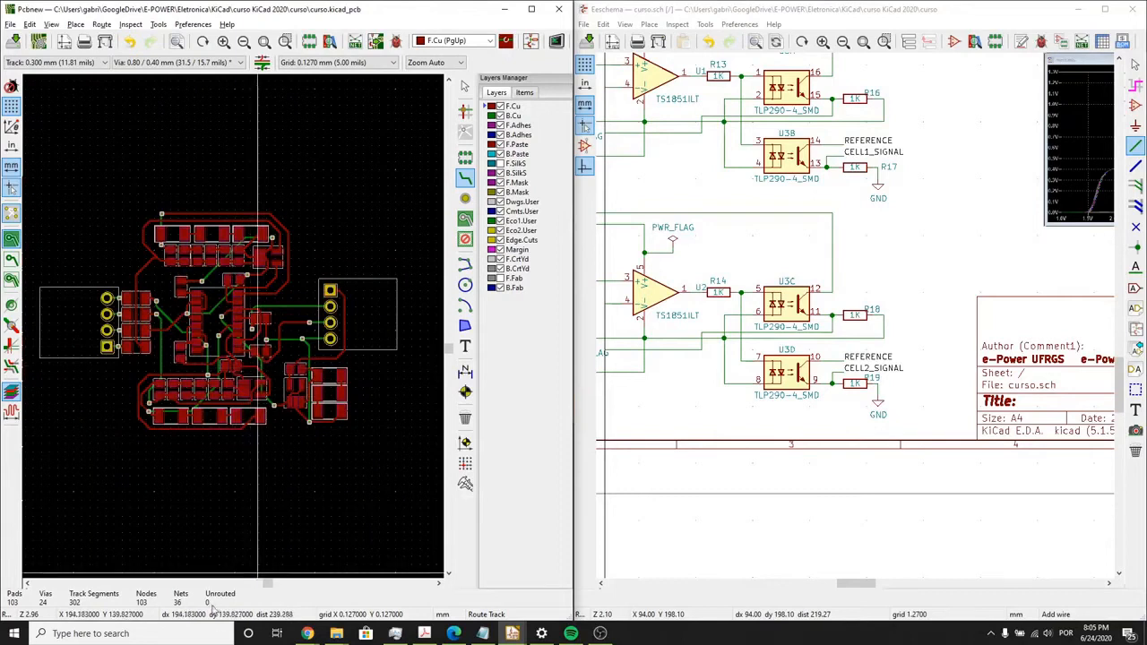
scroll(228, 464, up, 1)
middle_drag(240, 300, 246, 410)
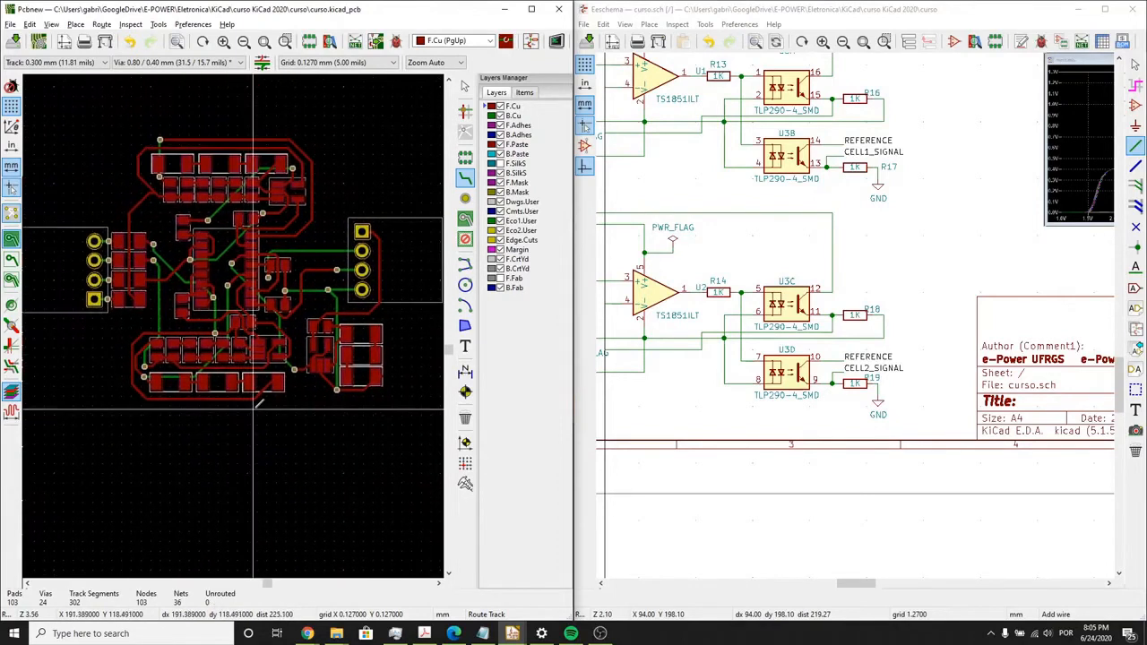
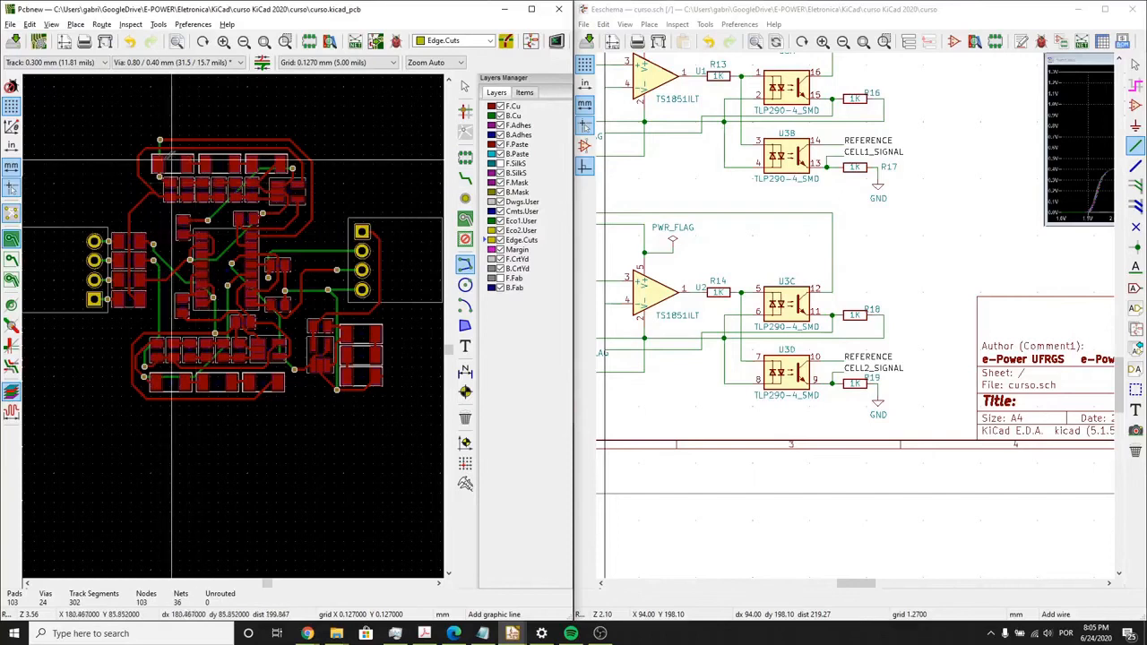
- Draw a closed rectangular board outline on Edge.Cuts around the routed components, about 41.8 mm wide and 40.1 mm high
scroll(80, 124, up, 3)
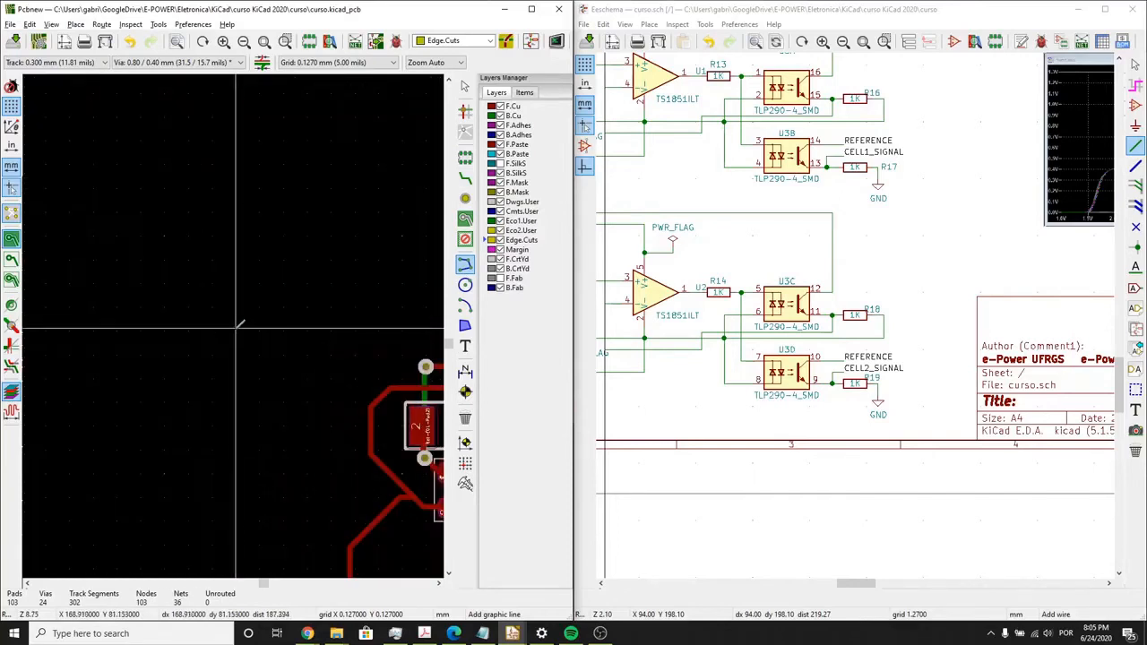
scroll(238, 328, down, 5)
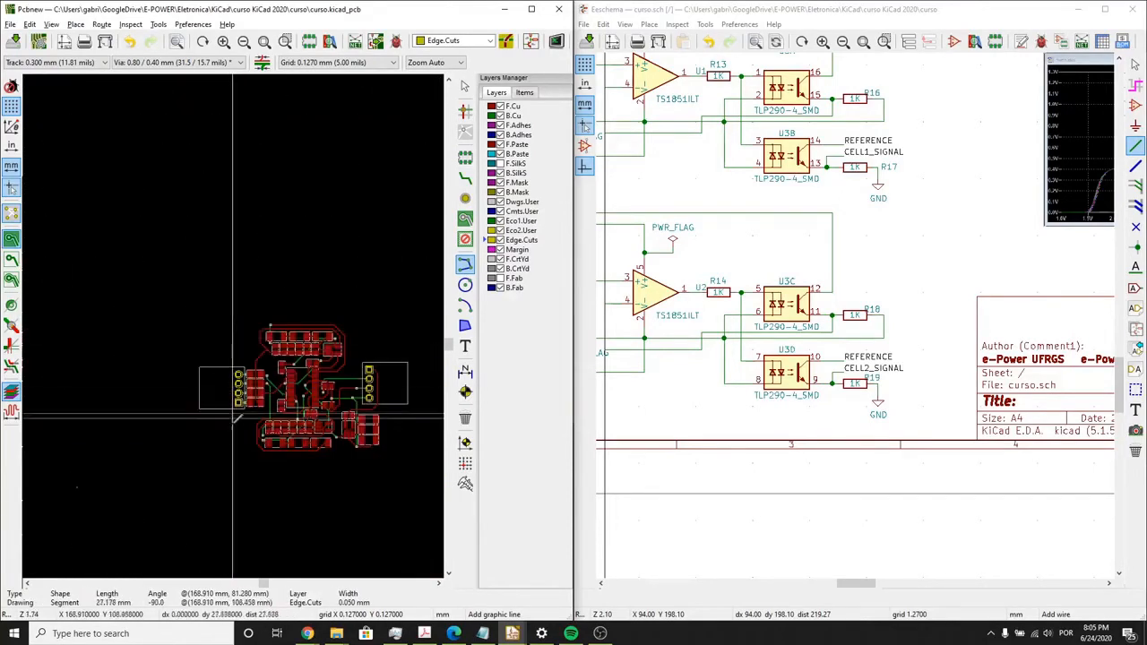
scroll(235, 455, up, 2)
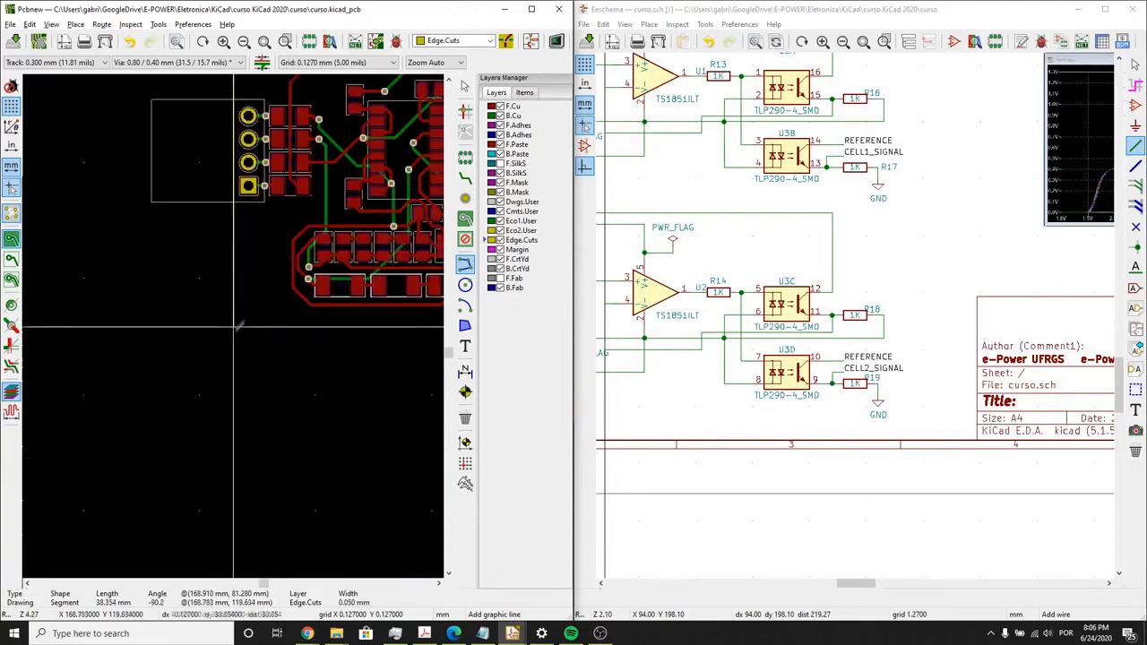
scroll(237, 336, down, 1)
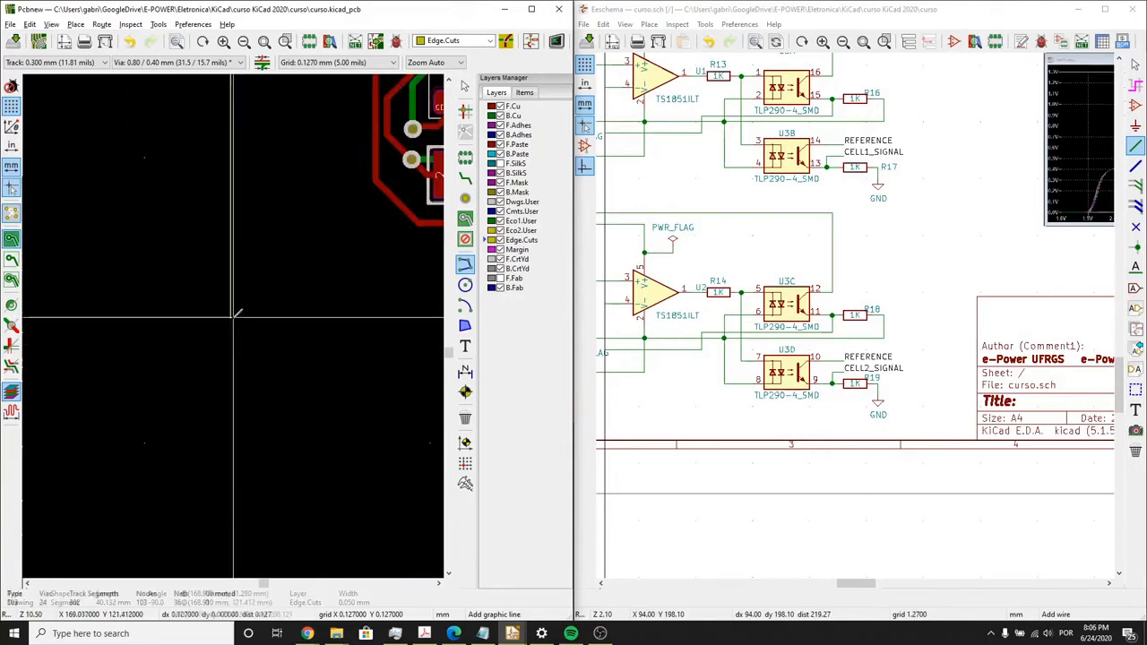
scroll(240, 323, down, 2)
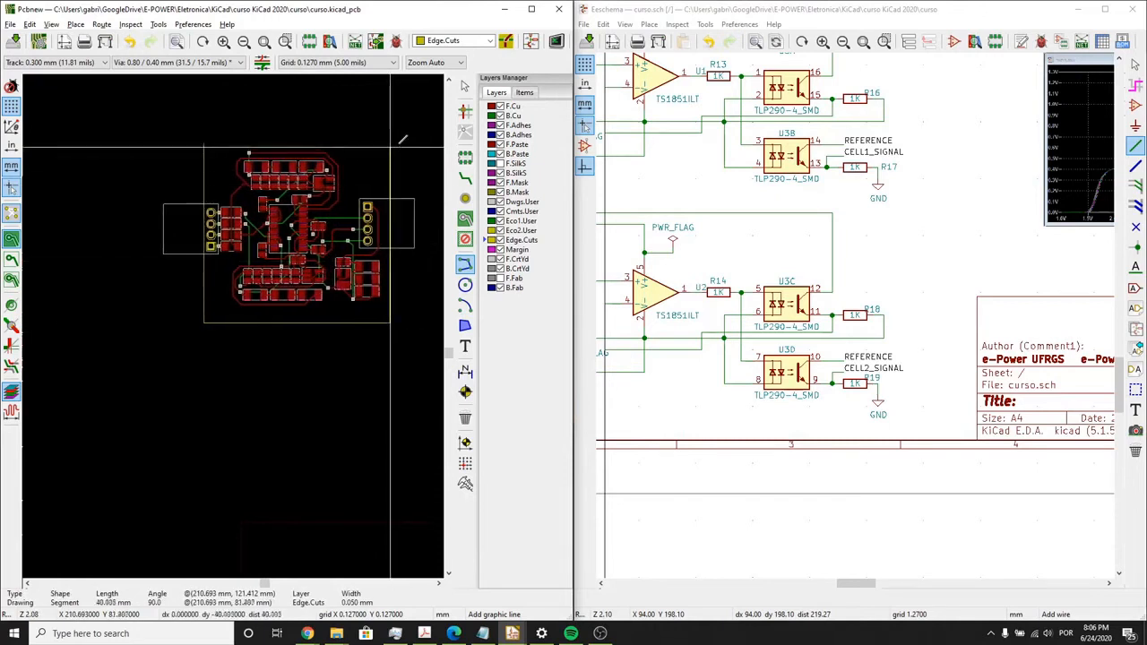
scroll(253, 141, up, 5)
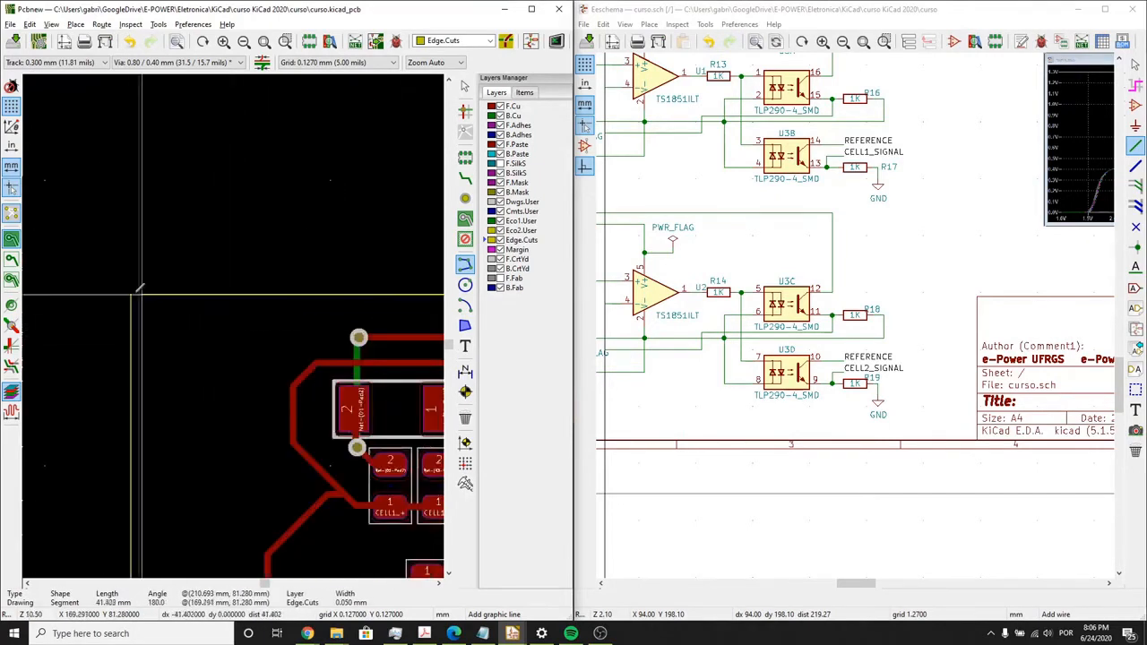
scroll(238, 305, up, 5)
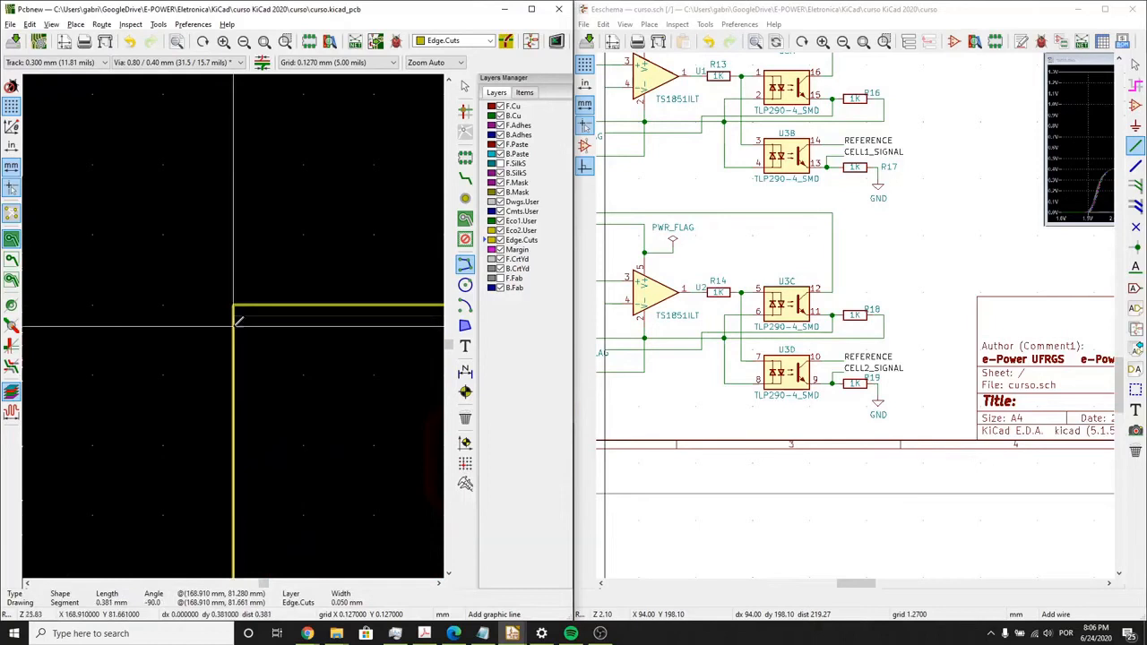
right_click(251, 273)
click(287, 278)
- Shorten the board outline's left line to 36.83 mm by moving its lower end up to Y 118.110 mm
scroll(198, 217, down, 6)
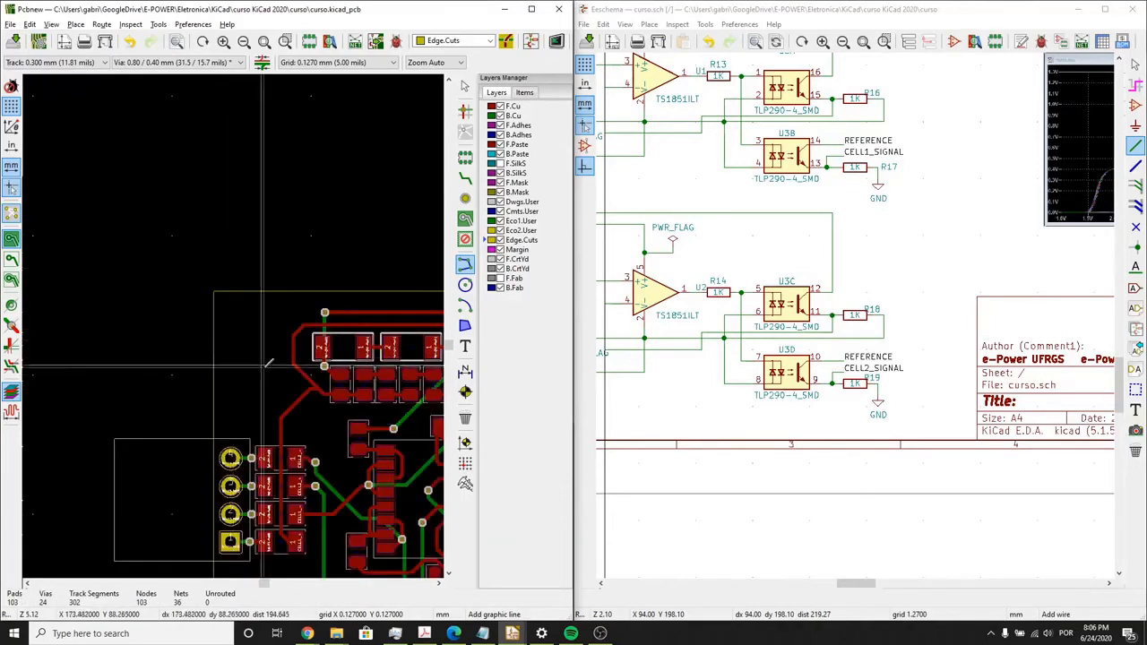
scroll(219, 268, down, 3)
scroll(240, 319, up, 2)
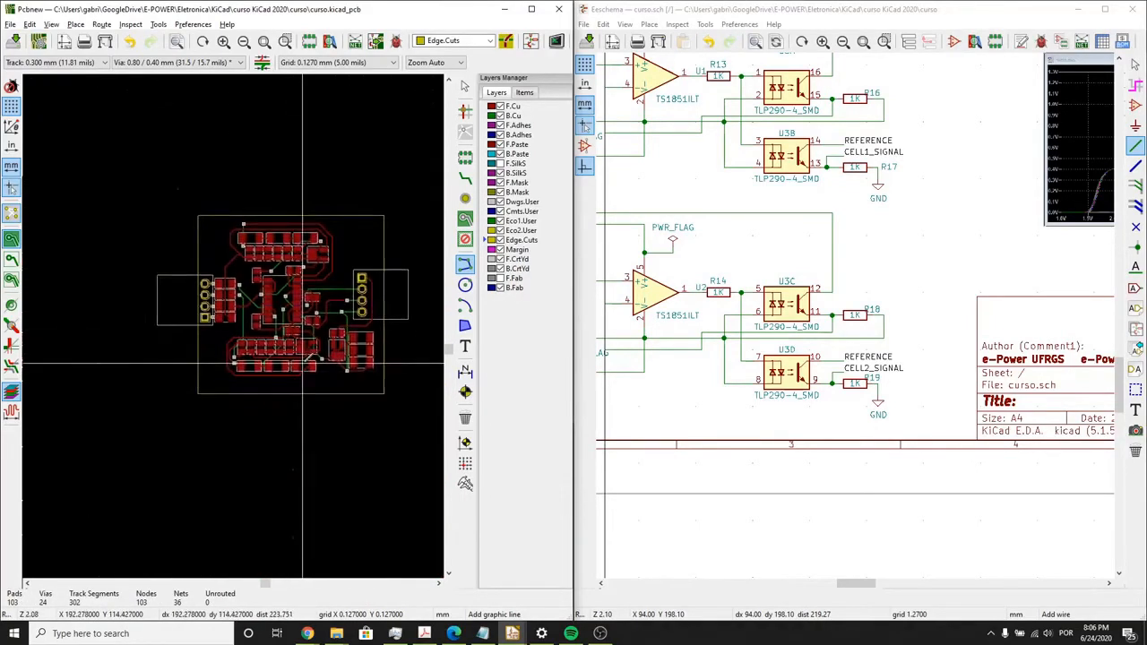
scroll(139, 407, up, 4)
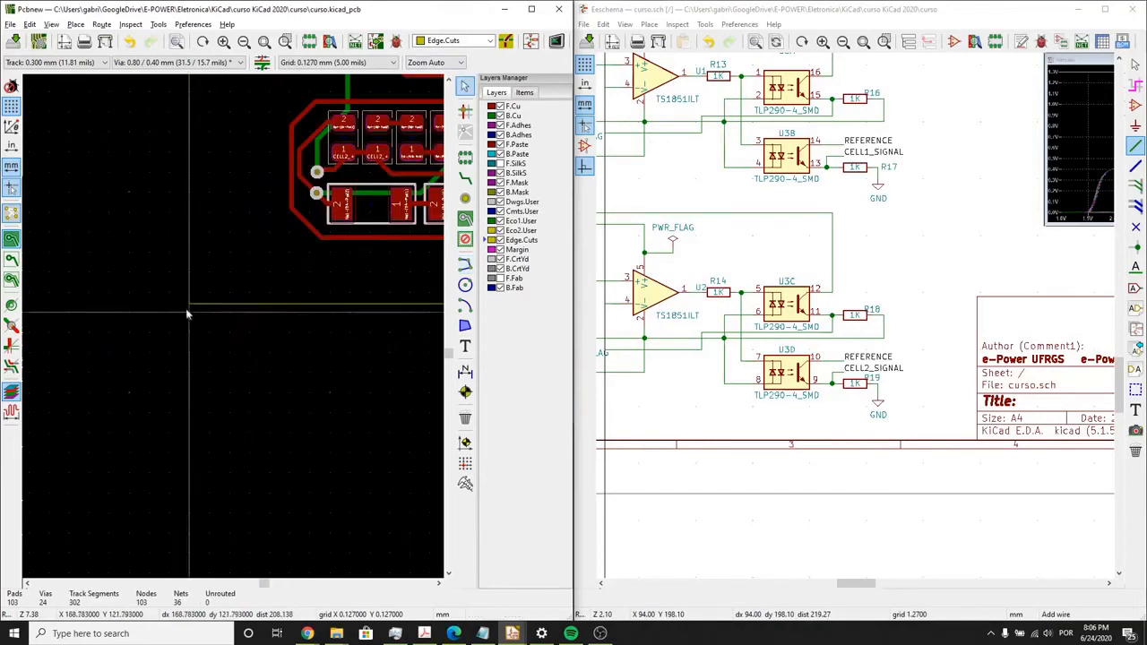
scroll(234, 331, up, 2)
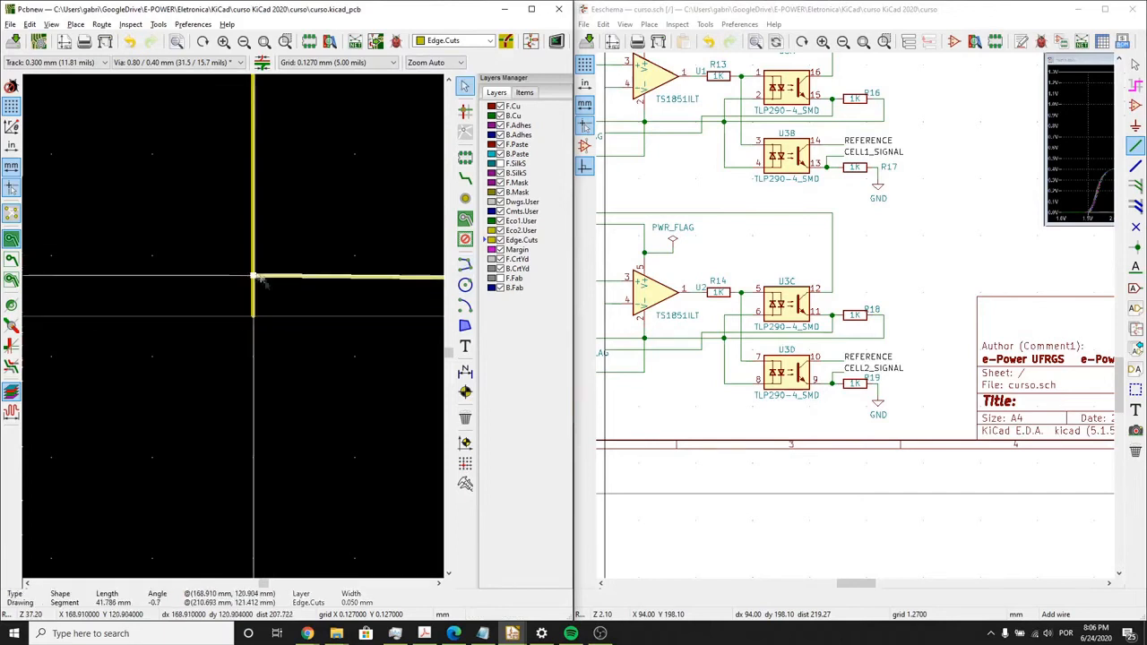
drag(255, 277, 253, 322)
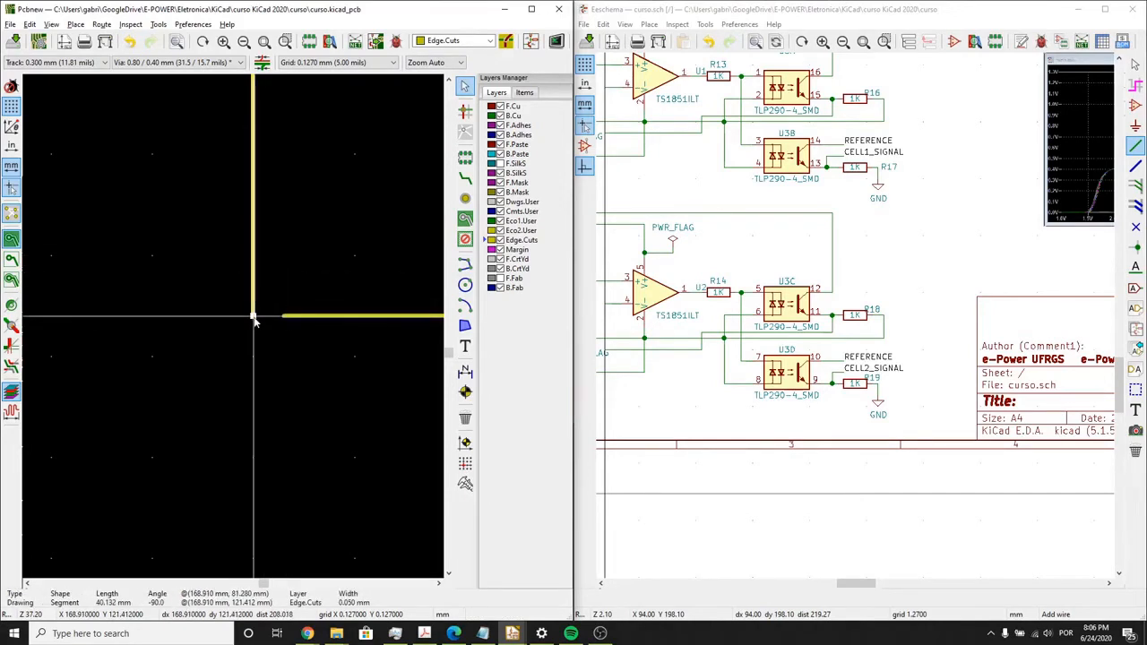
scroll(242, 329, down, 3)
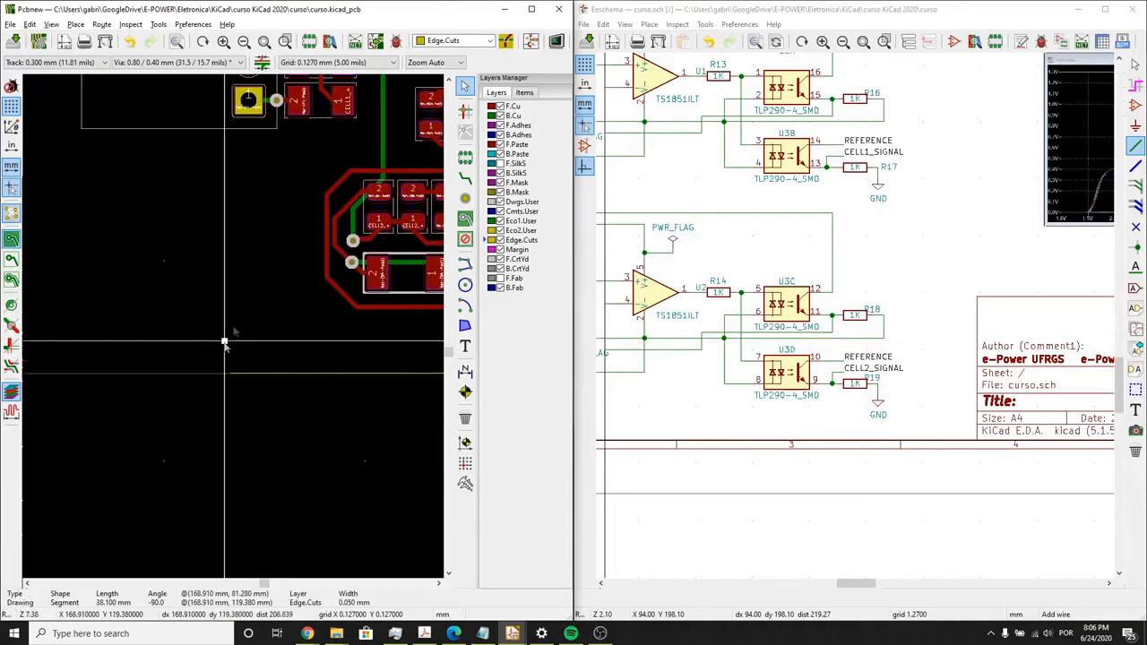
scroll(234, 331, up, 2)
drag(235, 224, 235, 228)
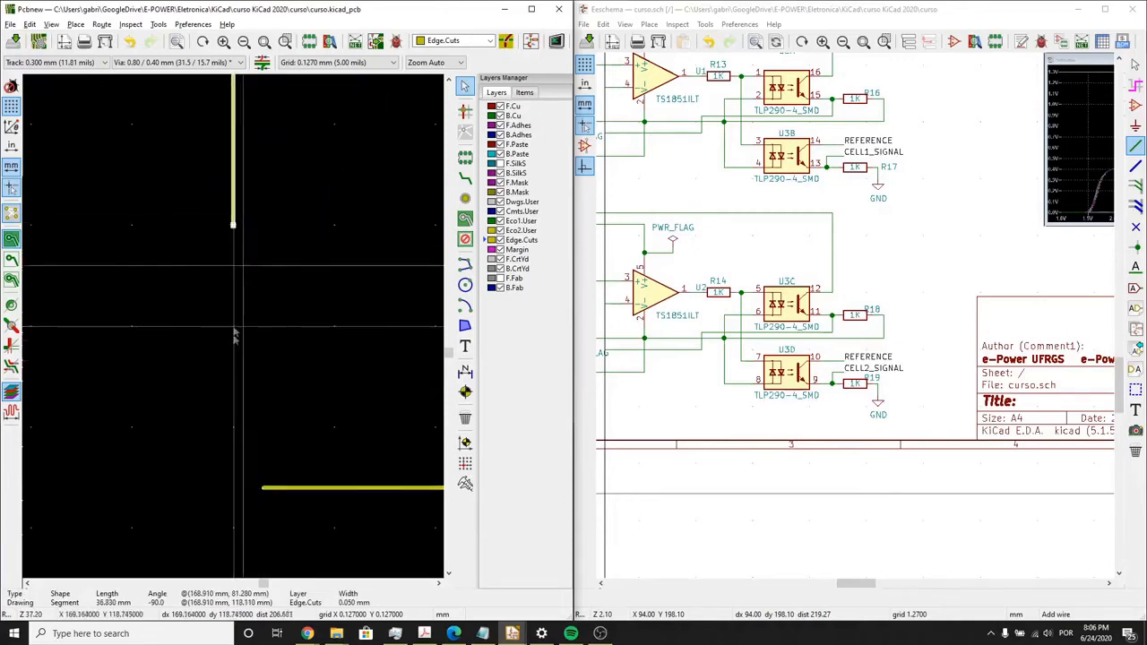
scroll(233, 351, down, 2)
- Move both ends of the board outline's bottom line up to Y 118.110 mm, starting from the left line's lower end
click(240, 409)
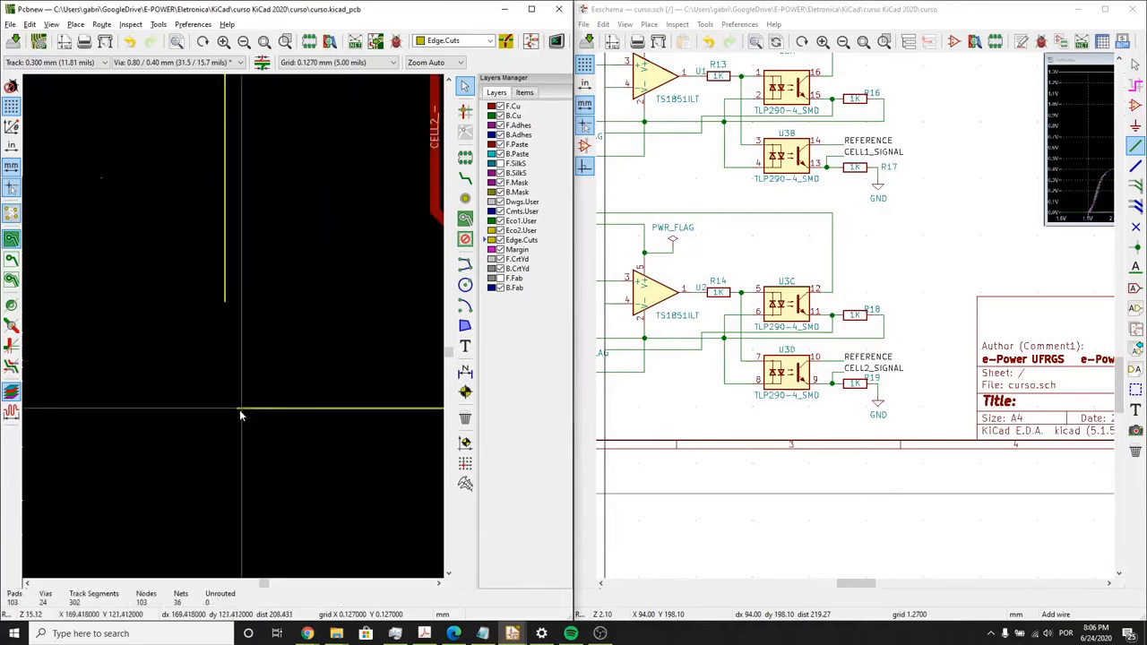
click(239, 409)
drag(240, 410, 226, 308)
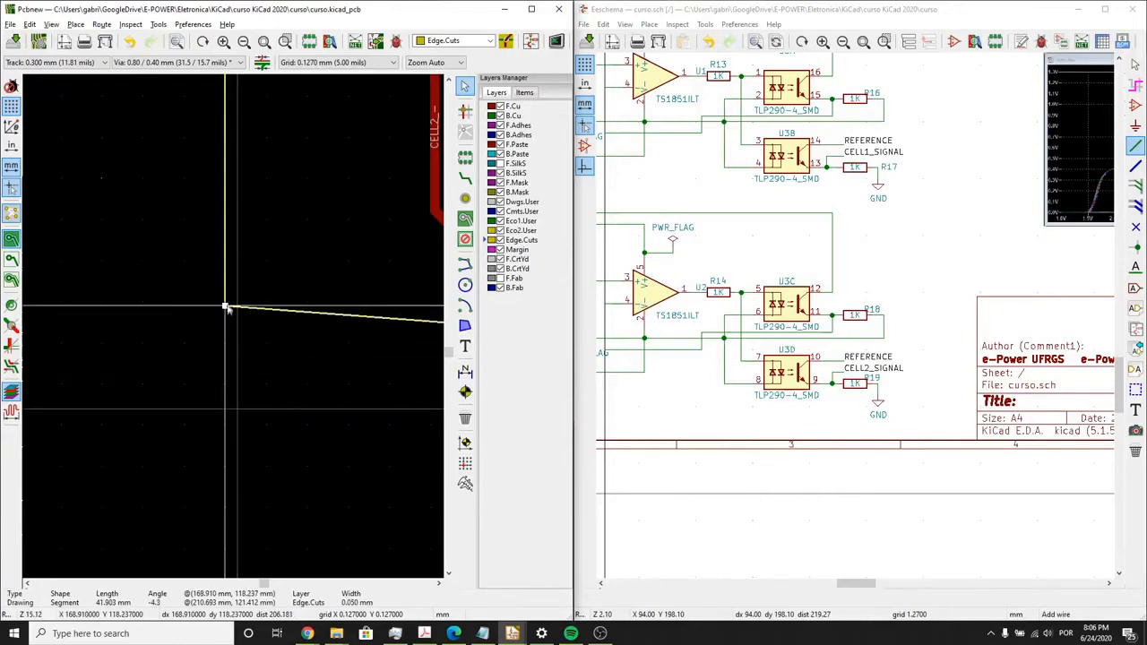
scroll(234, 313, down, 3)
scroll(259, 325, up, 2)
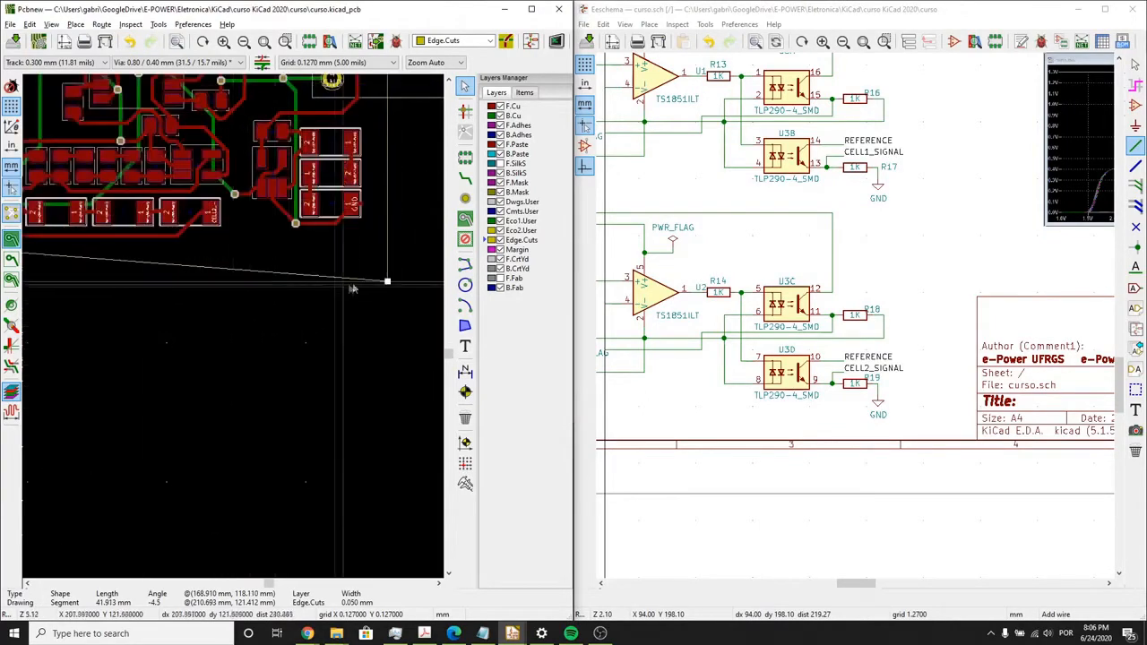
drag(257, 332, 259, 284)
scroll(257, 285, up, 3)
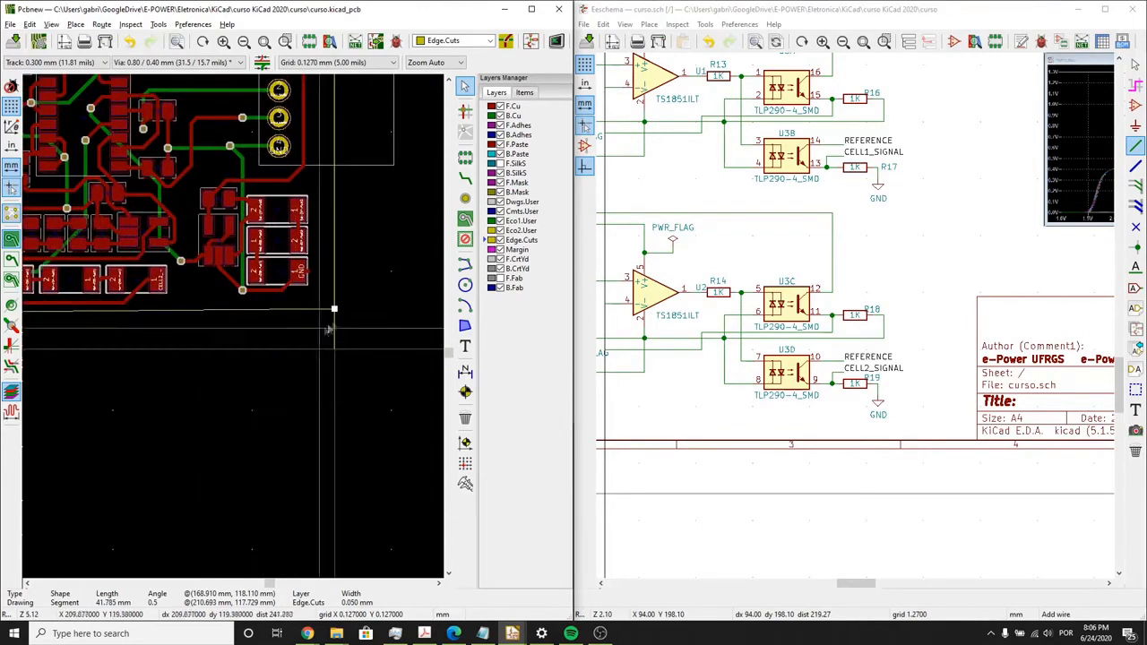
drag(224, 314, 224, 342)
scroll(218, 353, up, 4)
- Shorten the board outline's right line to 36.83 mm so its lower end meets the raised bottom line
click(237, 456)
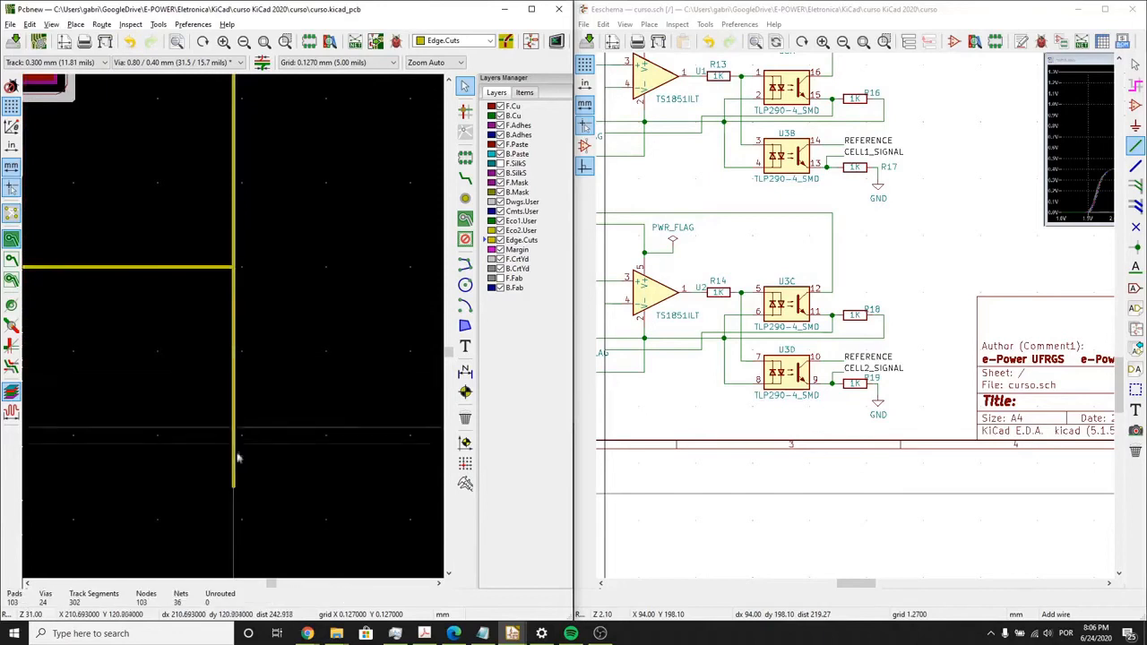
click(235, 482)
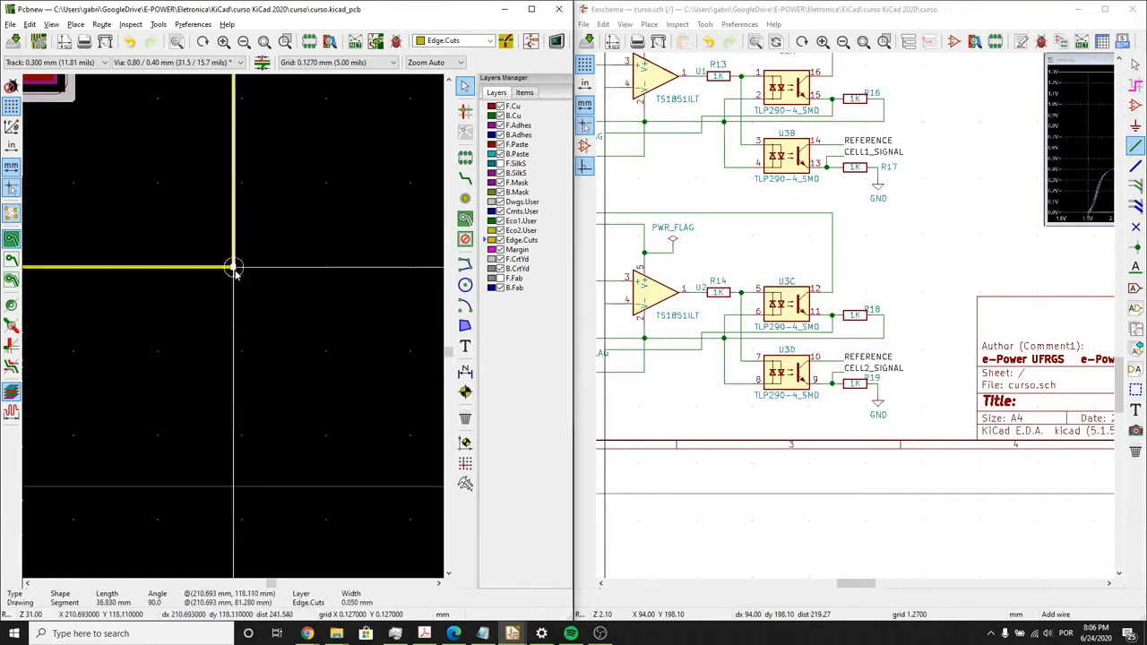
scroll(233, 272, down, 8)
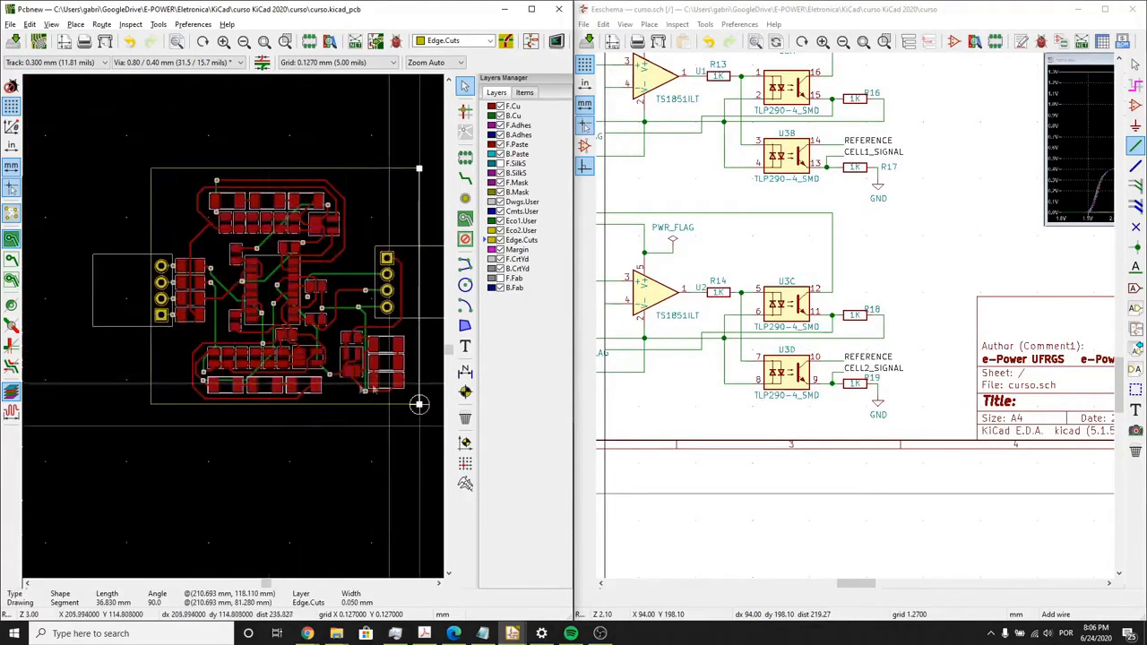
middle_drag(328, 473, 264, 468)
click(246, 460)
- Delete the F.Cu +3V3 track segments between the right connector's pad 1 and the bend below its GND pad
scroll(244, 385, up, 1)
mouse_move(244, 385)
middle_down()
mouse_move(234, 329)
mouse_move(251, 349)
mouse_move(256, 399)
middle_up()
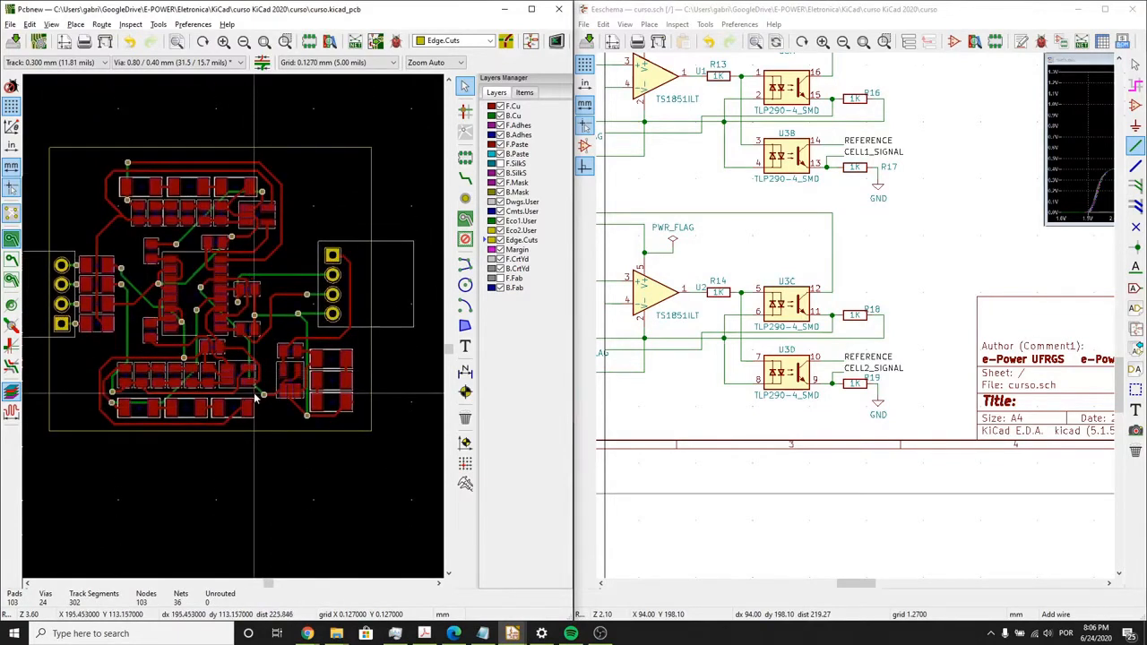
scroll(325, 295, up, 6)
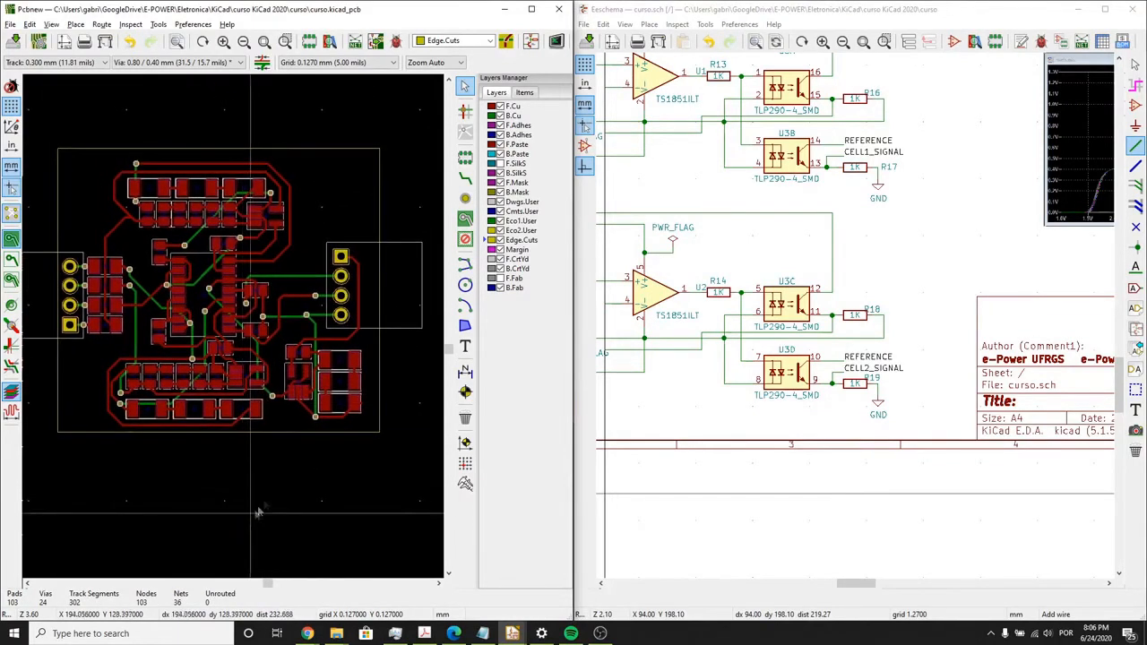
middle_drag(260, 265, 199, 399)
scroll(199, 399, down, 1)
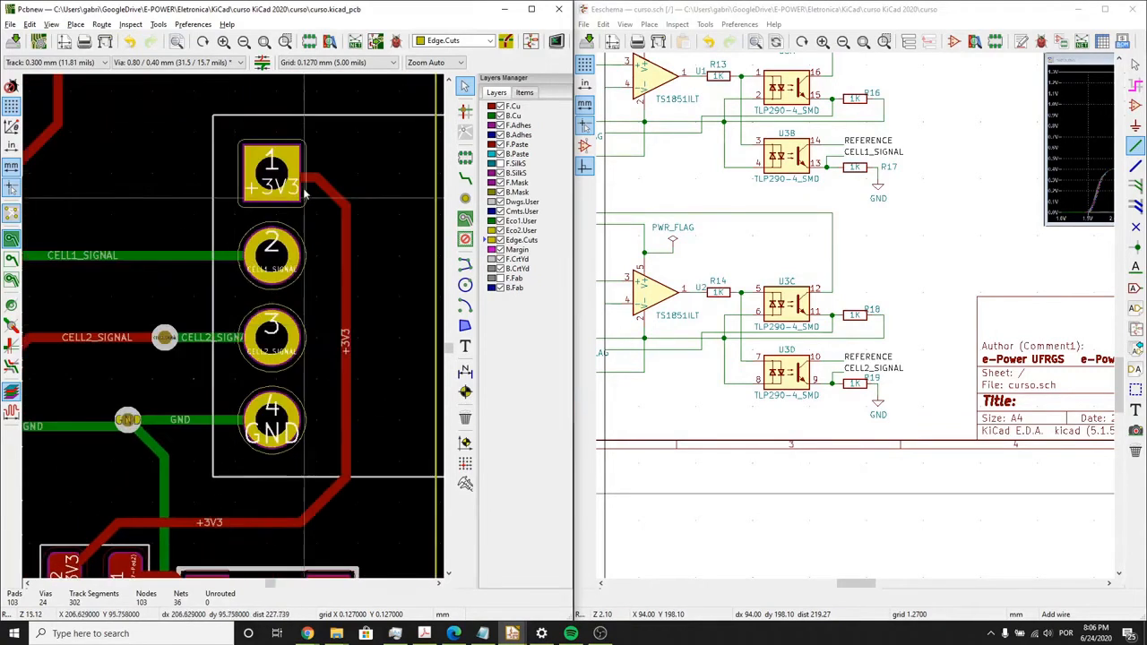
click(319, 186)
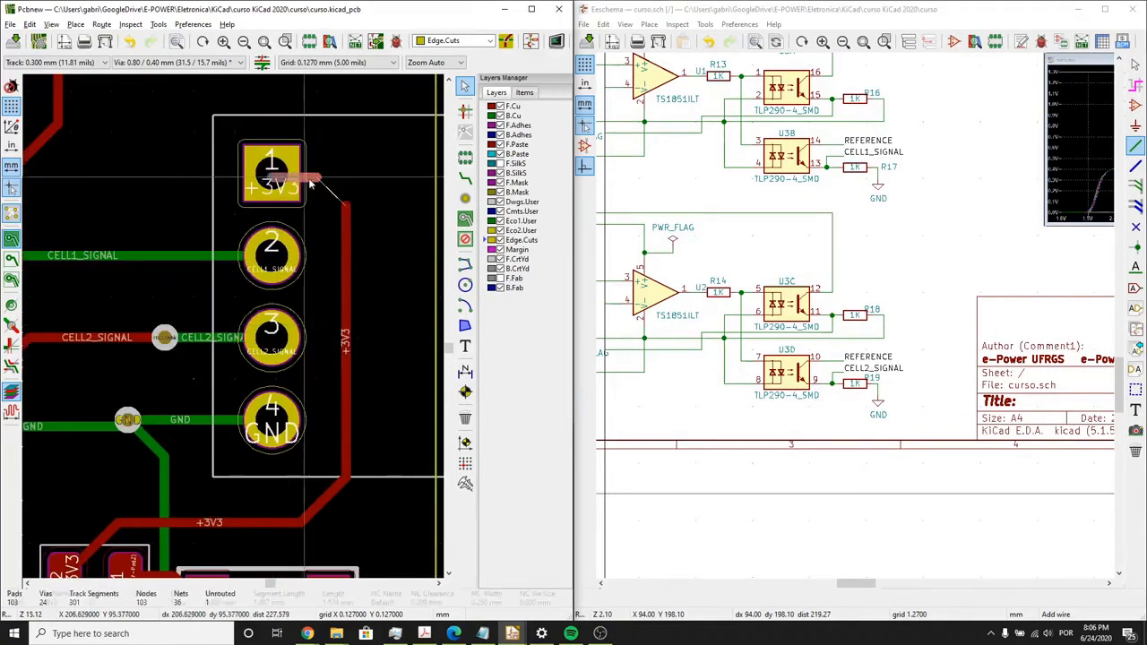
key(Delete)
click(346, 240)
- Place a via at the open end of the +3V3 track and connect it to the right connector's pad 1 on B.Cu
click(465, 198)
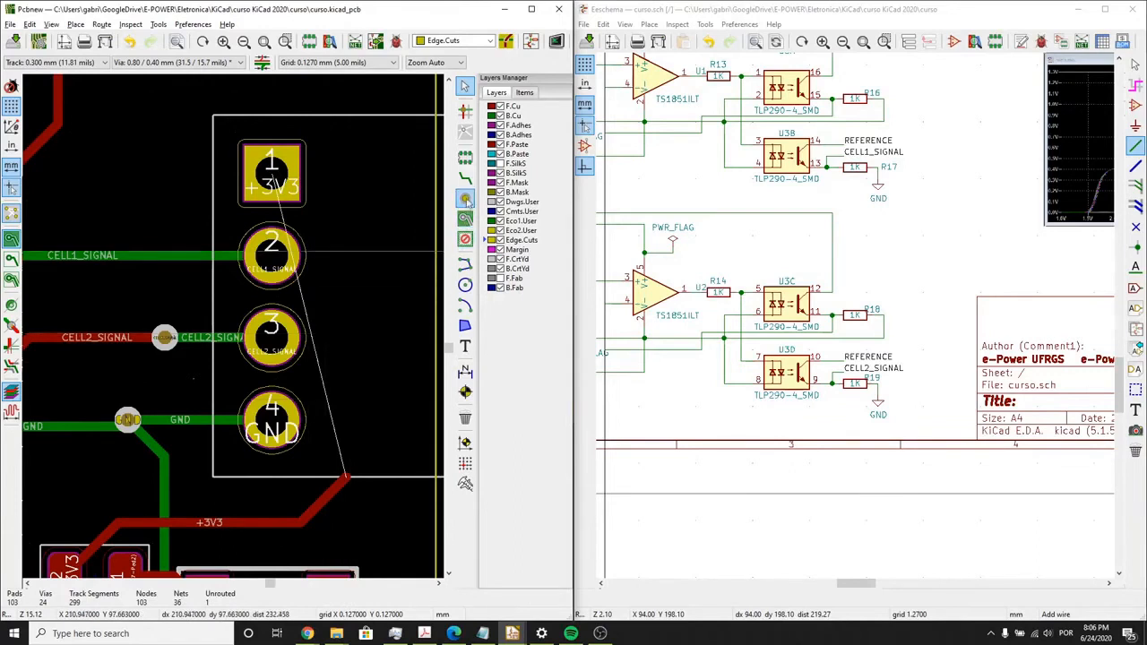
click(345, 477)
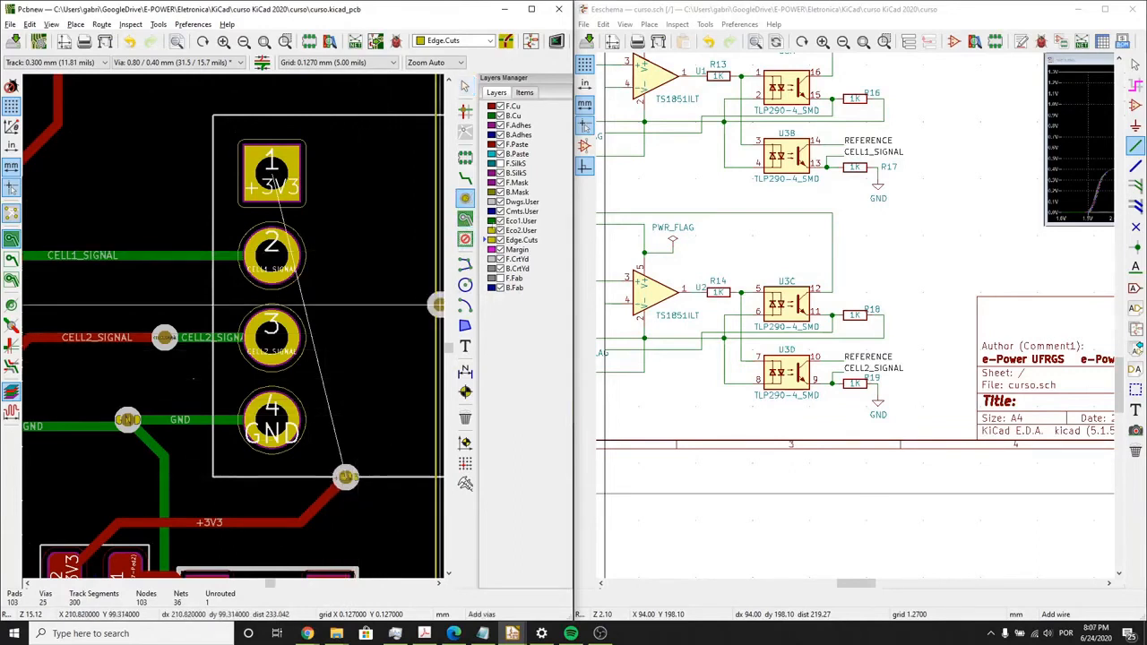
click(345, 477)
click(277, 167)
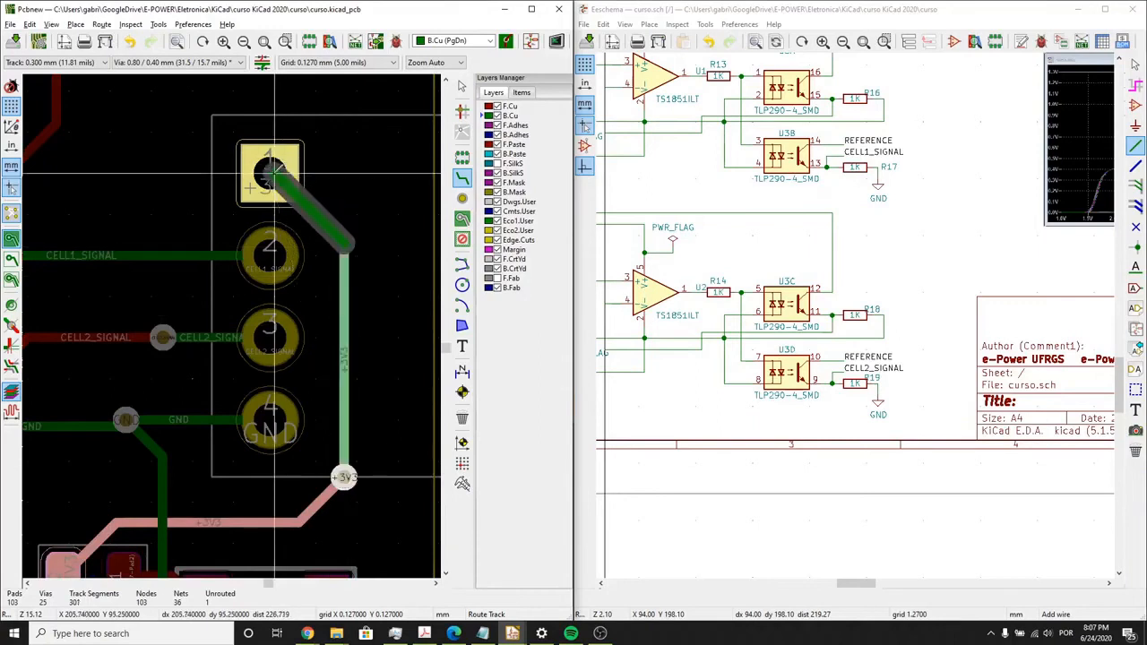
- Maximize the PCB editor window and open the 3D view of the whole board
click(533, 11)
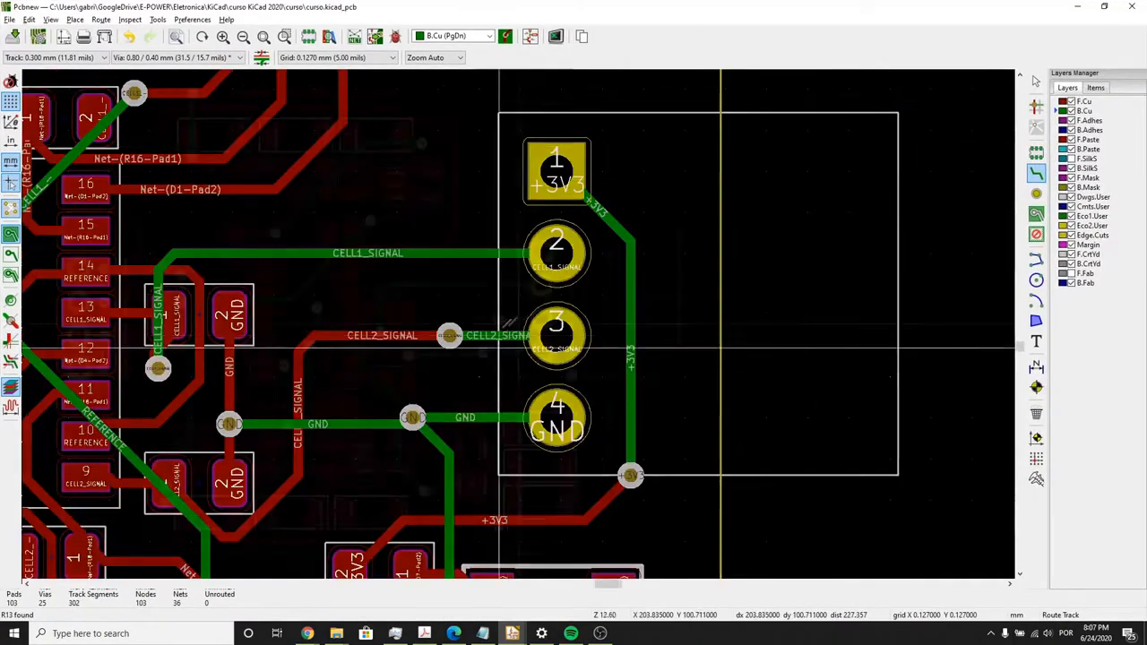
scroll(591, 278, down, 3)
scroll(591, 278, up, 1)
scroll(591, 278, down, 2)
scroll(517, 309, up, 1)
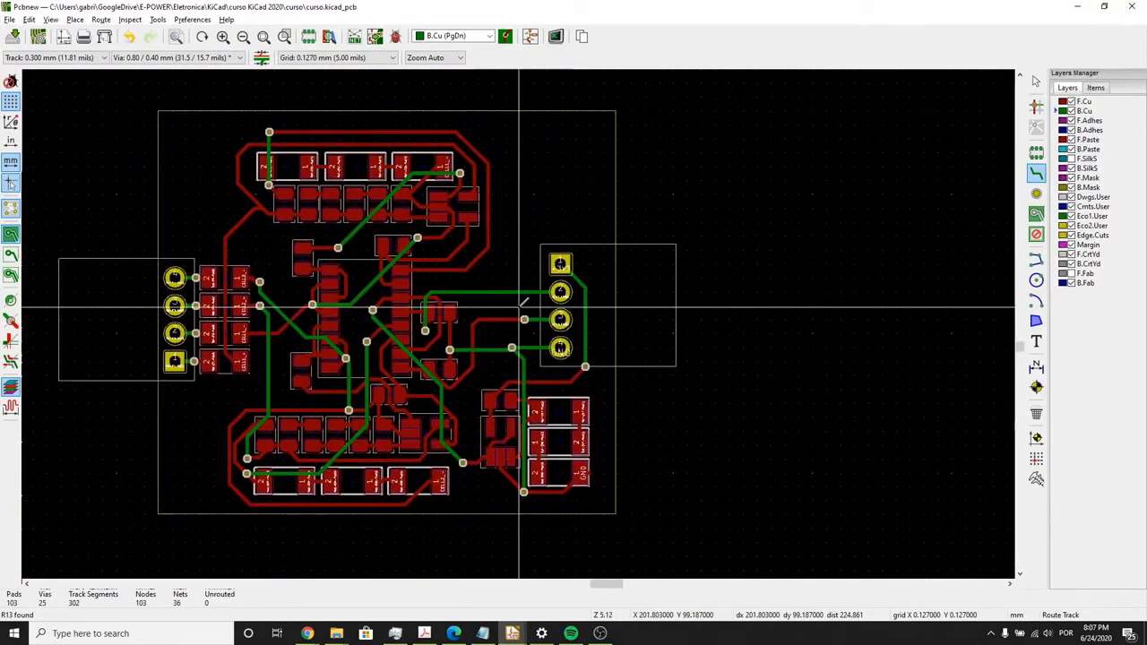
key(alt+3)
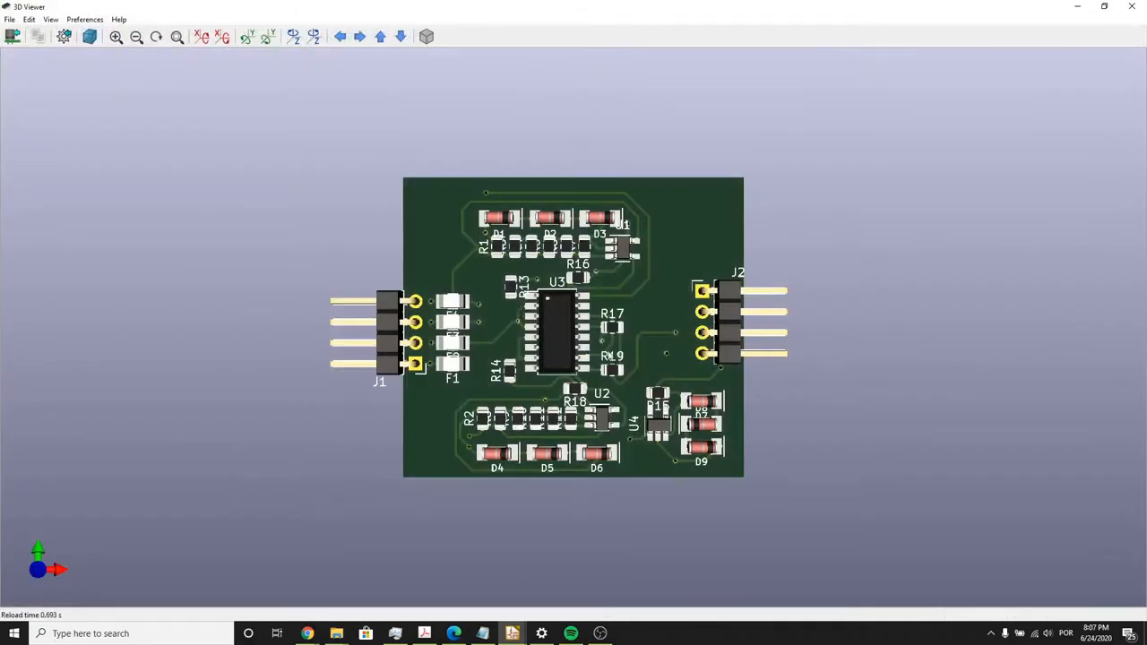
- Inspect the 3D board from several angles and close up, covering the components, connectors and board edges
drag(611, 355, 656, 278)
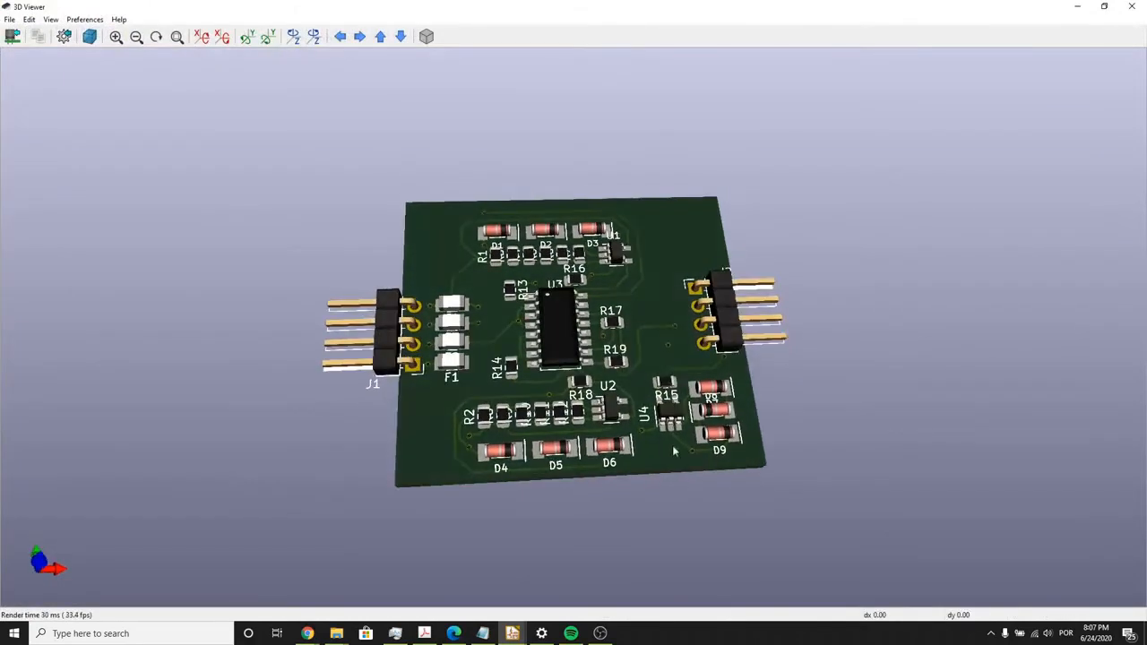
drag(675, 450, 812, 446)
scroll(689, 393, up, 4)
middle_drag(699, 408, 589, 329)
scroll(589, 330, up, 3)
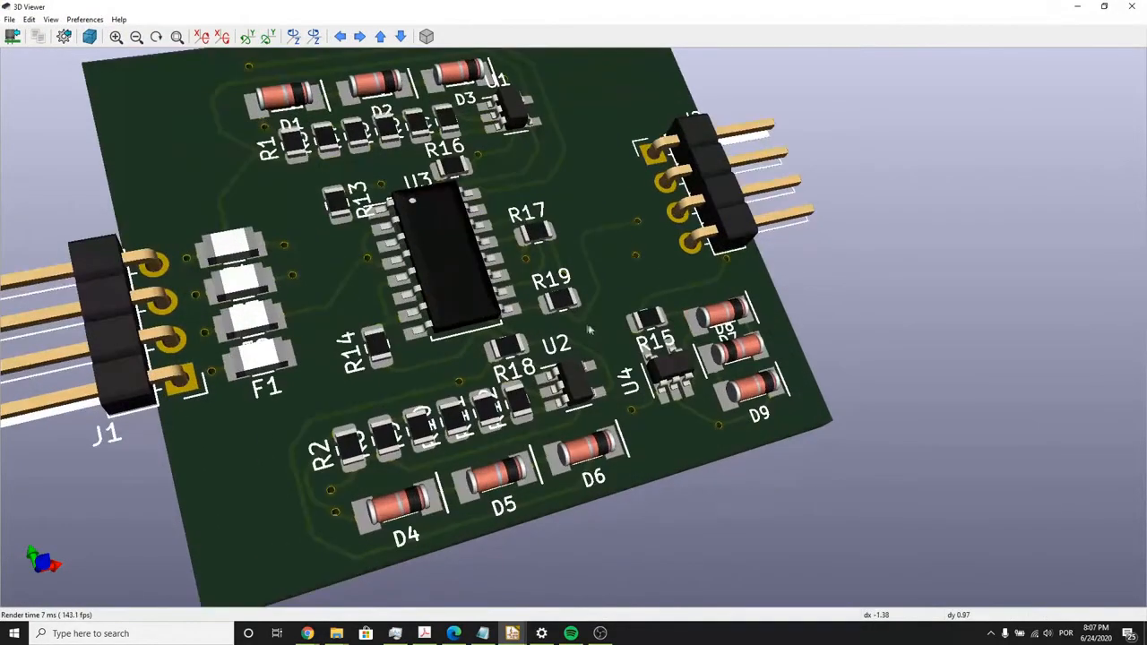
scroll(564, 310, down, 2)
drag(542, 277, 546, 301)
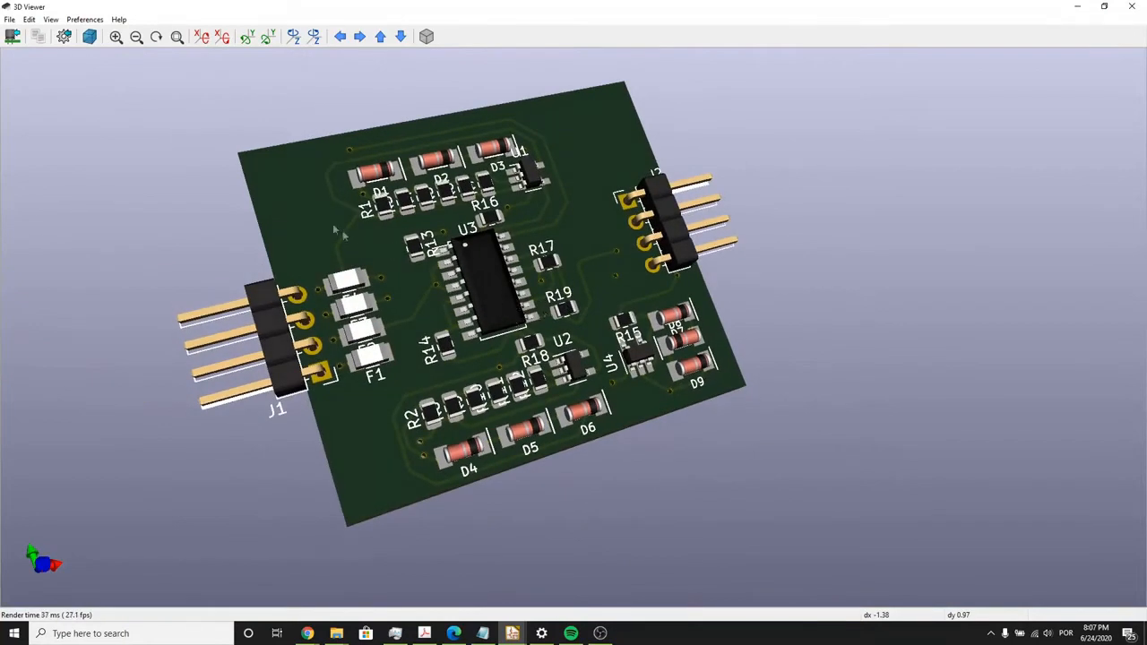
click(51, 19)
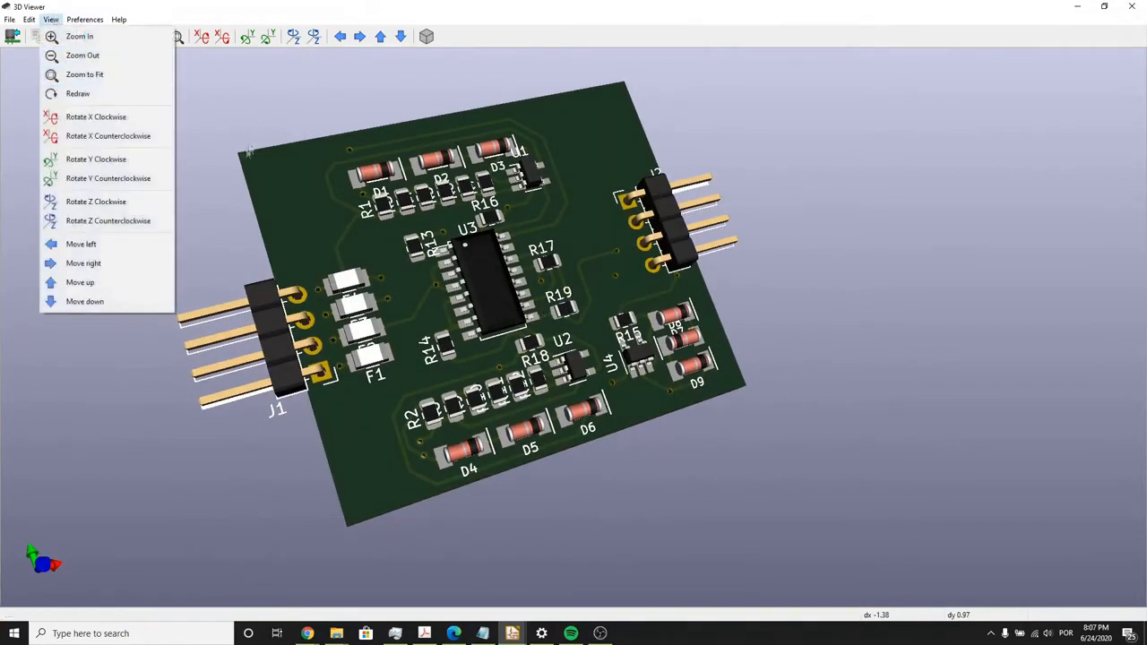
- Inspect the 3D board from the opposite side and at an oblique angle, and close the 3D view
drag(604, 161, 679, 287)
click(10, 22)
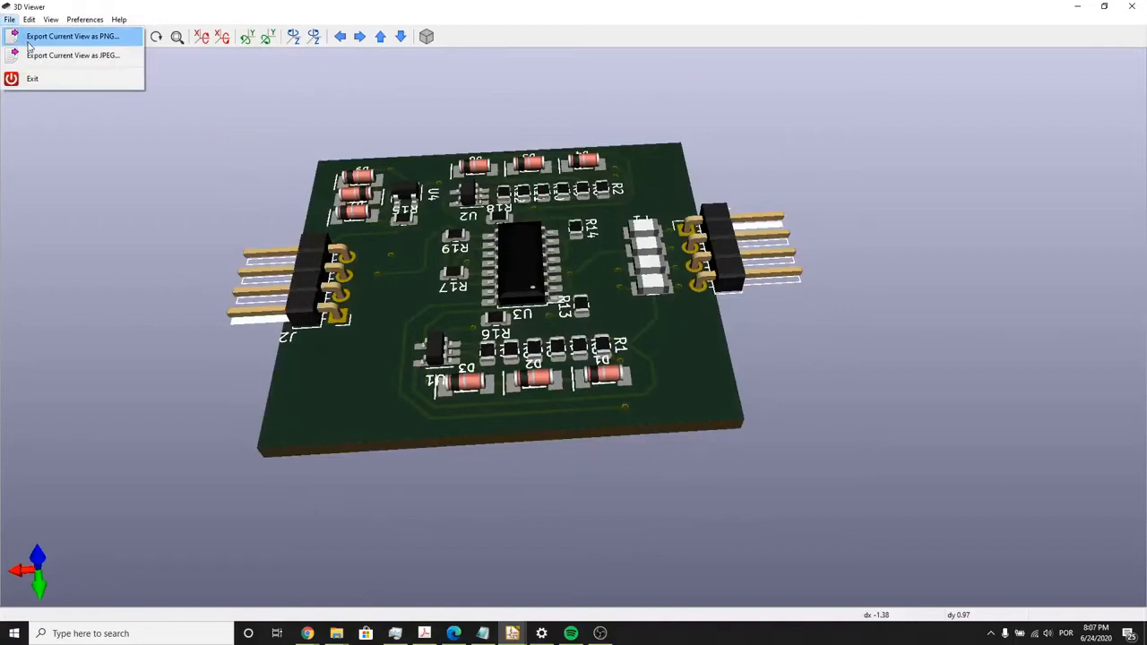
click(50, 18)
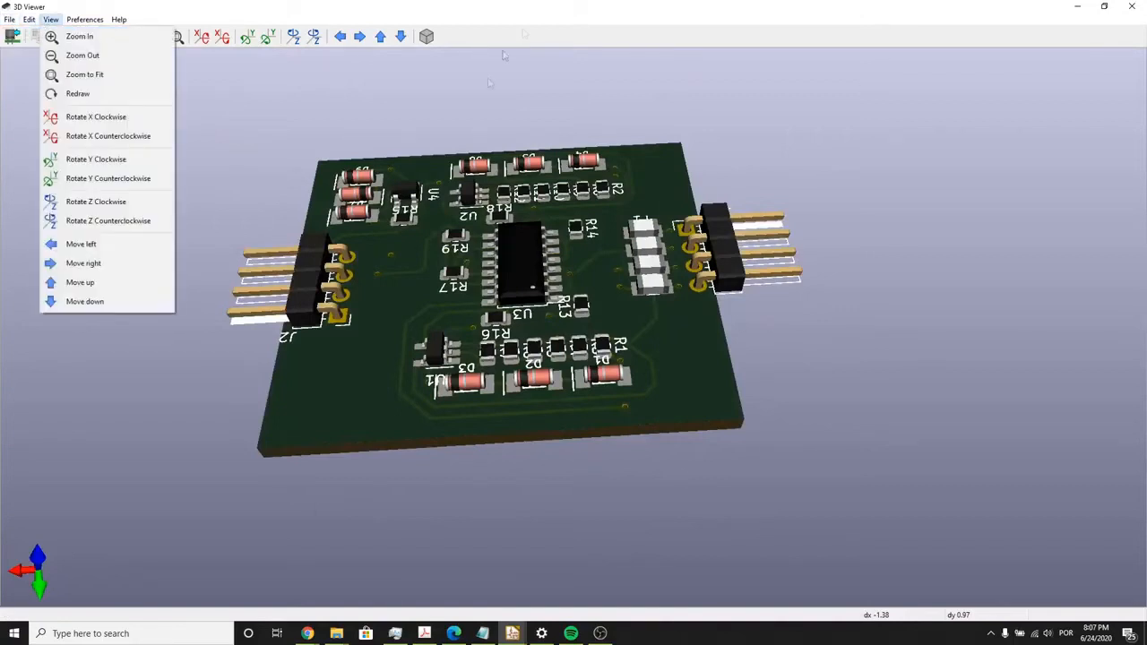
drag(493, 165, 772, 116)
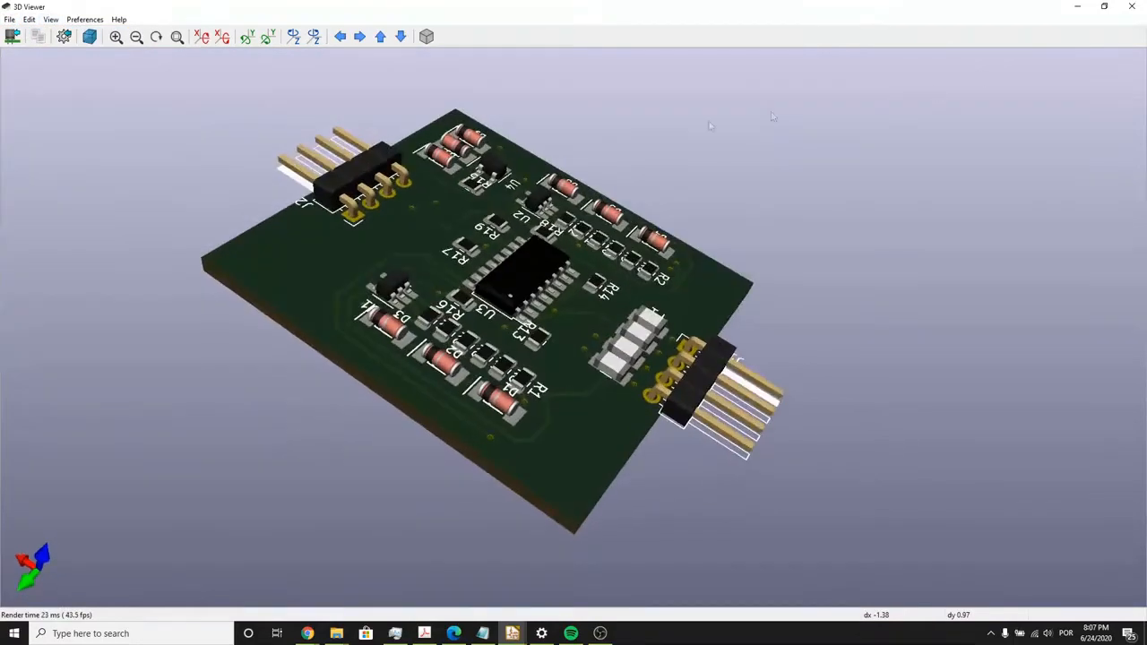
click(1138, 6)
click(9, 19)
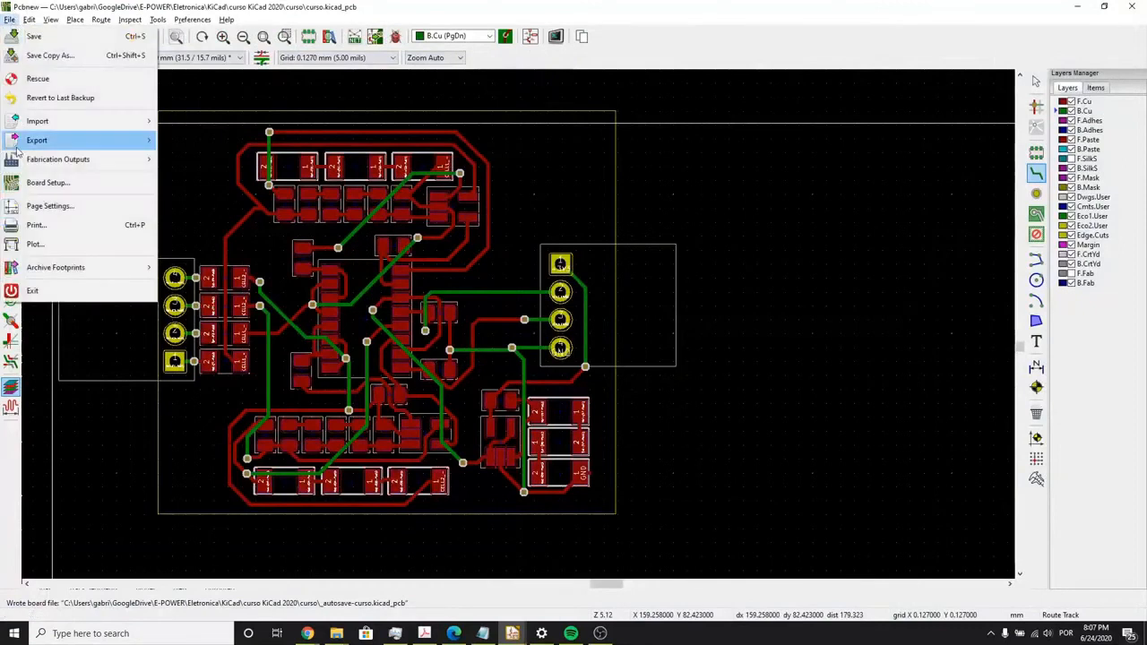
mouse_move(36, 162)
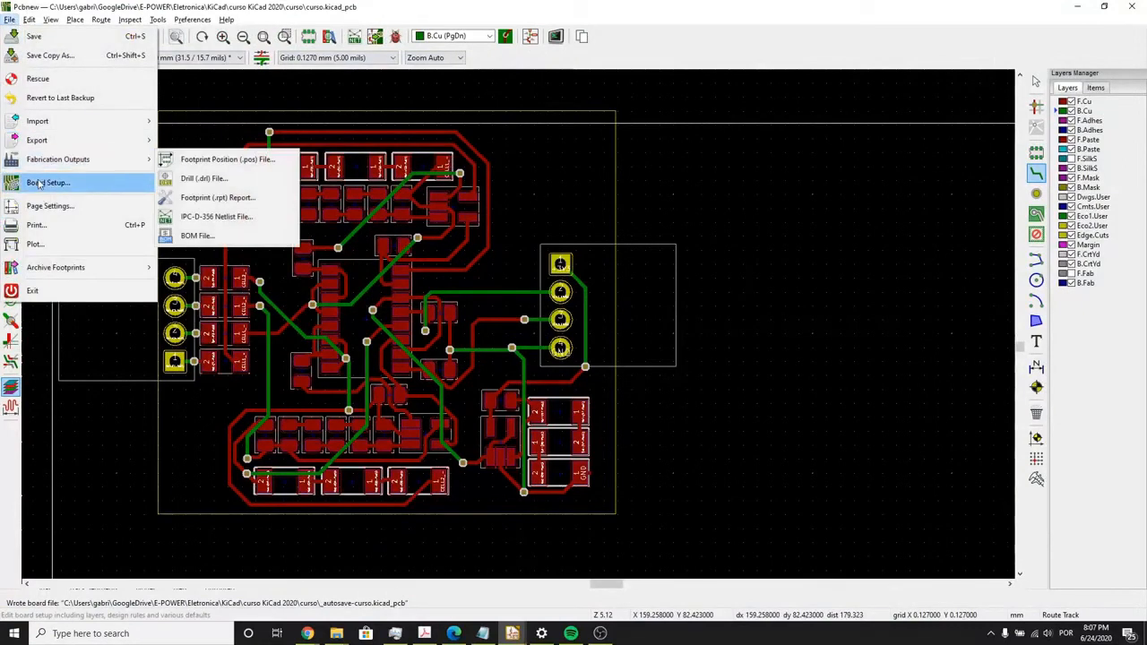
mouse_move(53, 140)
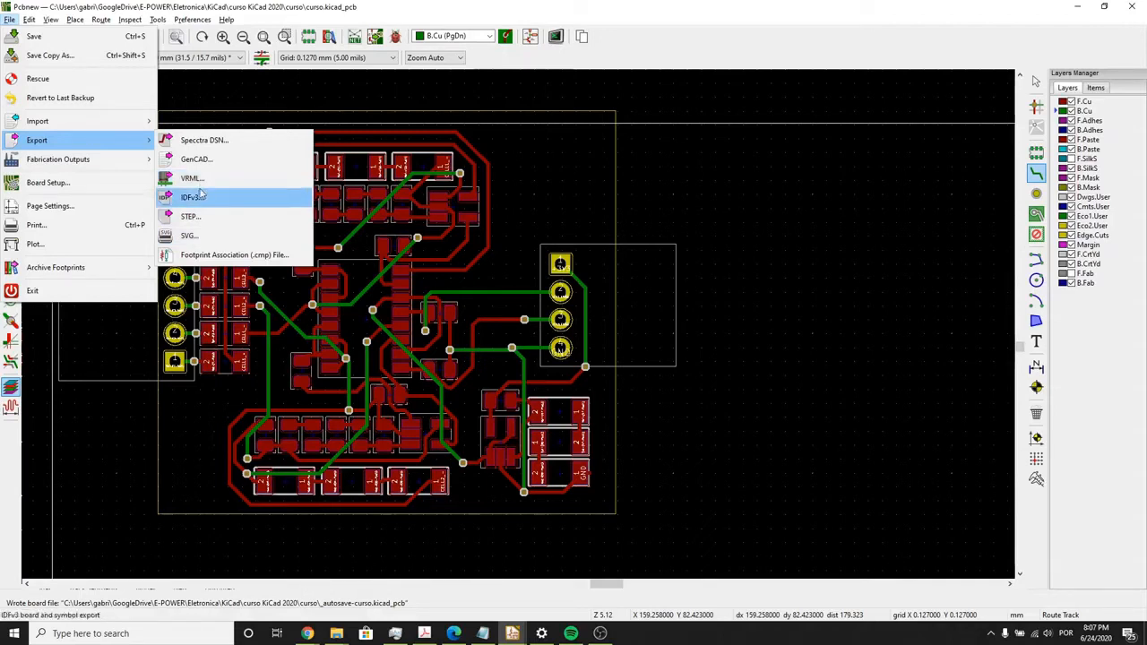
click(96, 435)
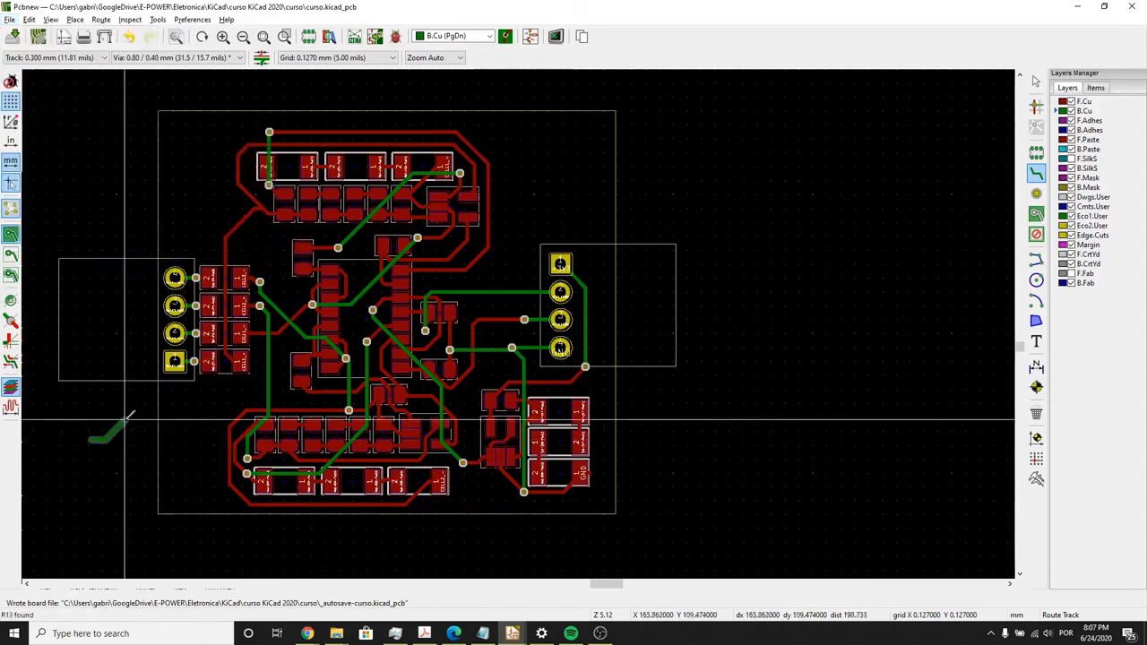
right_click(127, 418)
click(161, 110)
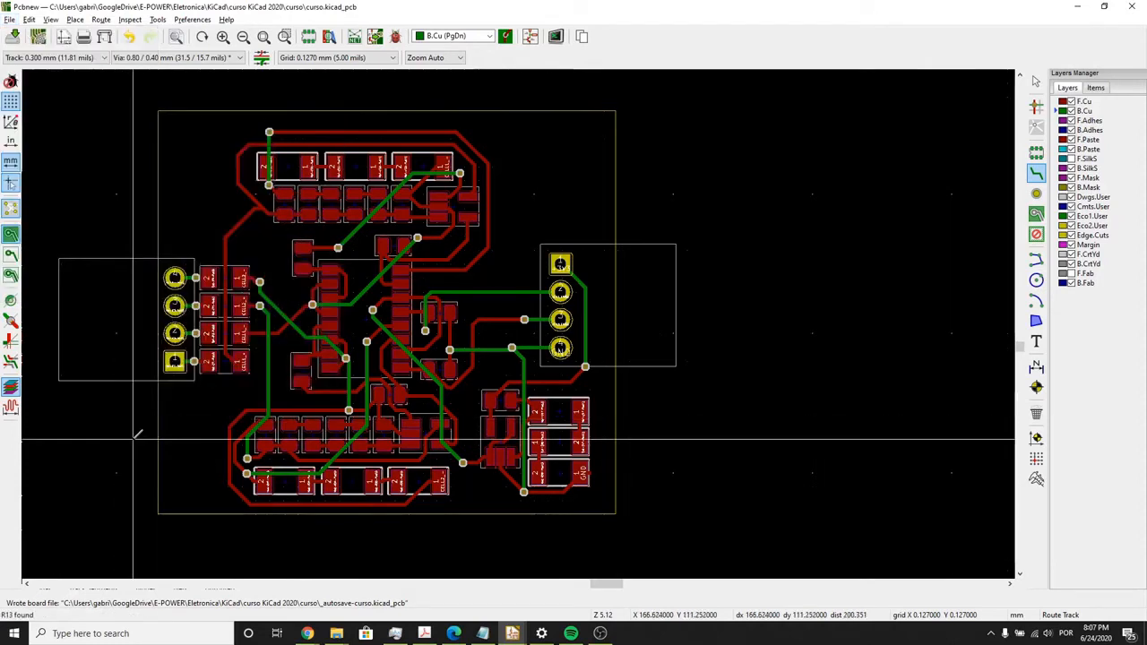
- Reopen the 3D view, enlarge the board and review the 3D display options without changing them
key(alt+3)
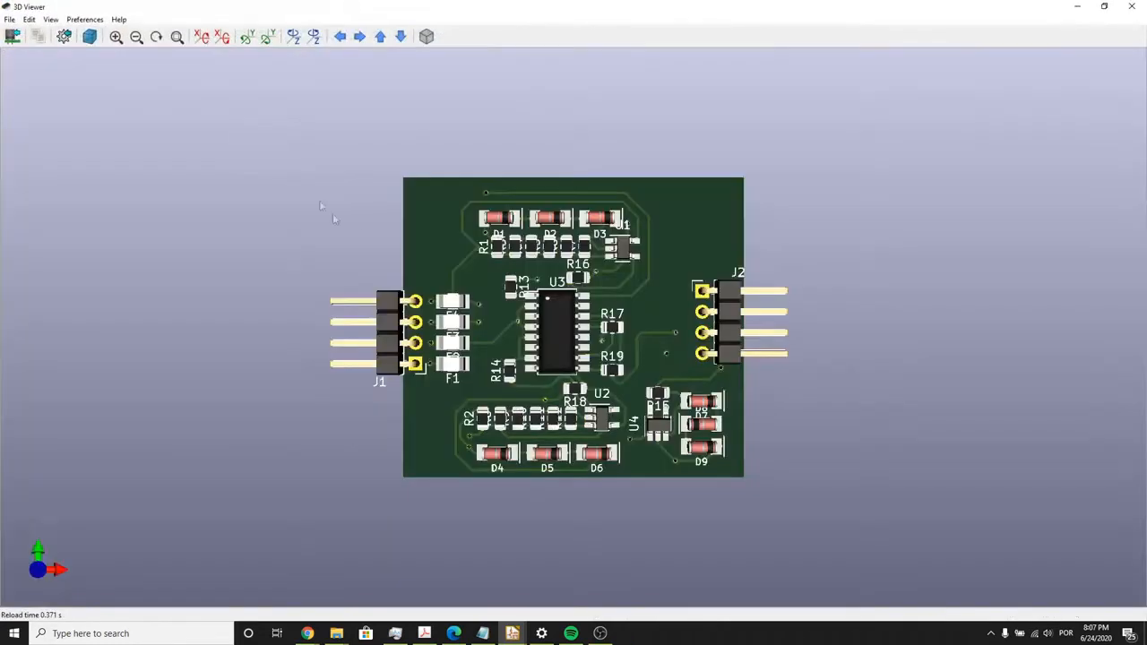
drag(333, 217, 593, 421)
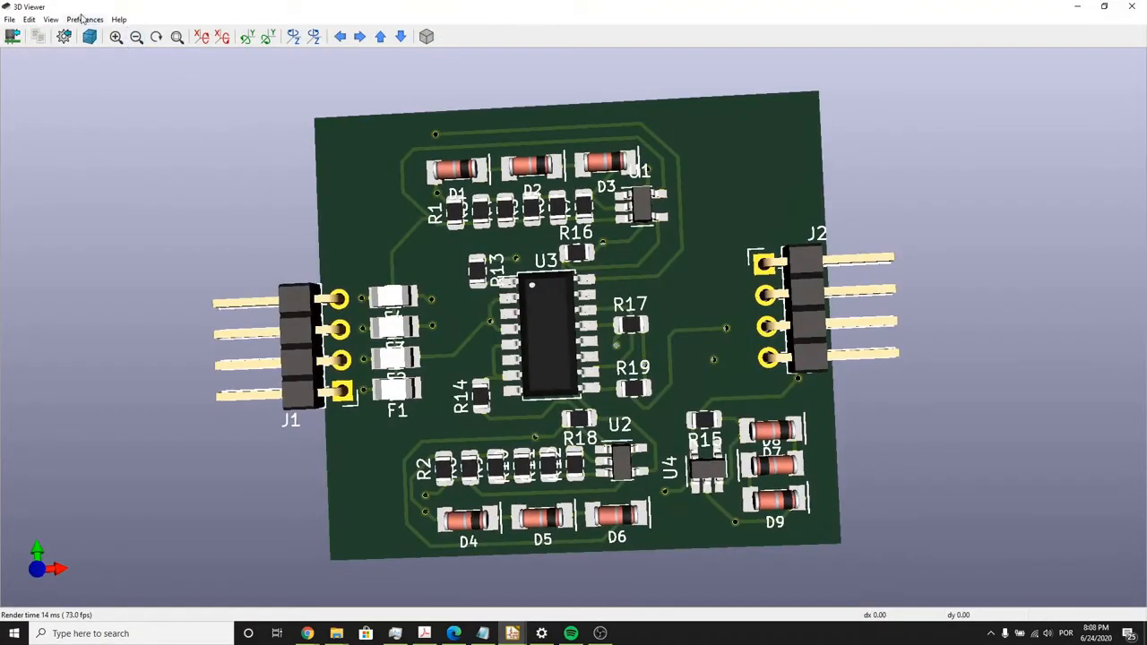
click(51, 18)
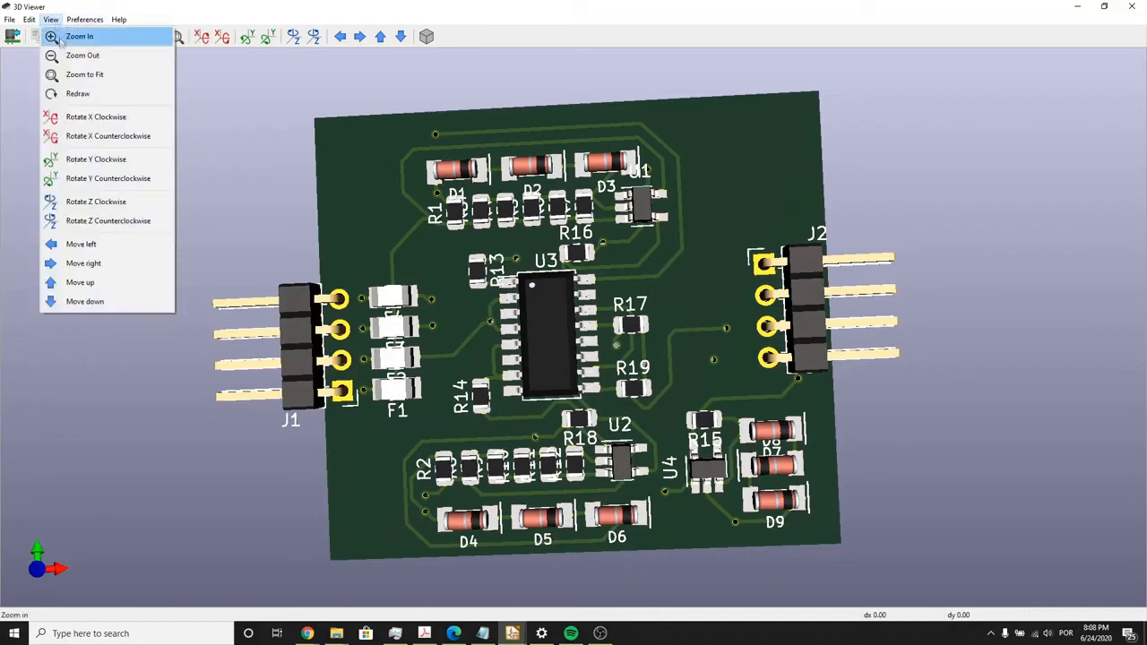
click(61, 19)
click(64, 36)
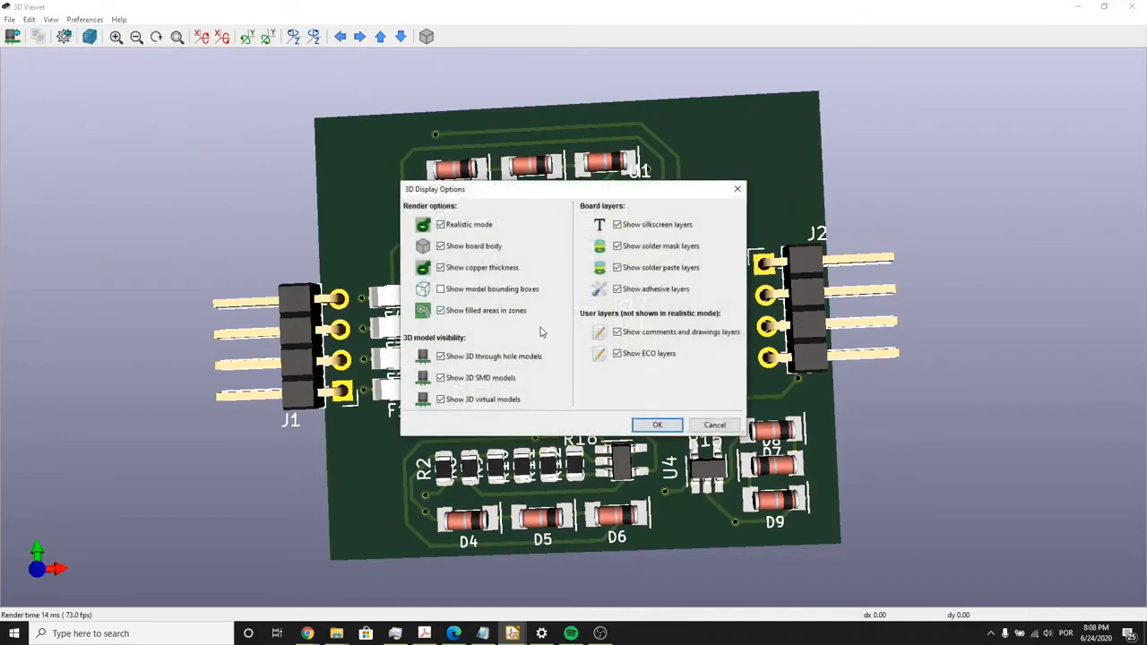
click(656, 425)
- Tilt the 3D board and turn off the display of its solder mask layers
drag(657, 424, 645, 464)
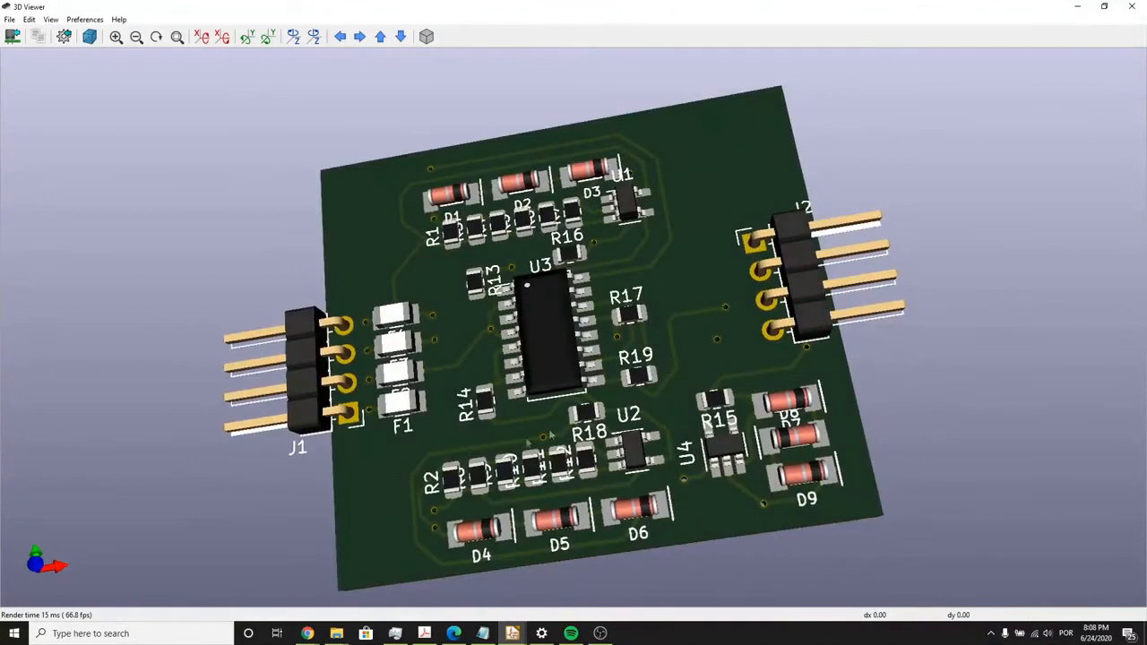
drag(717, 325, 629, 412)
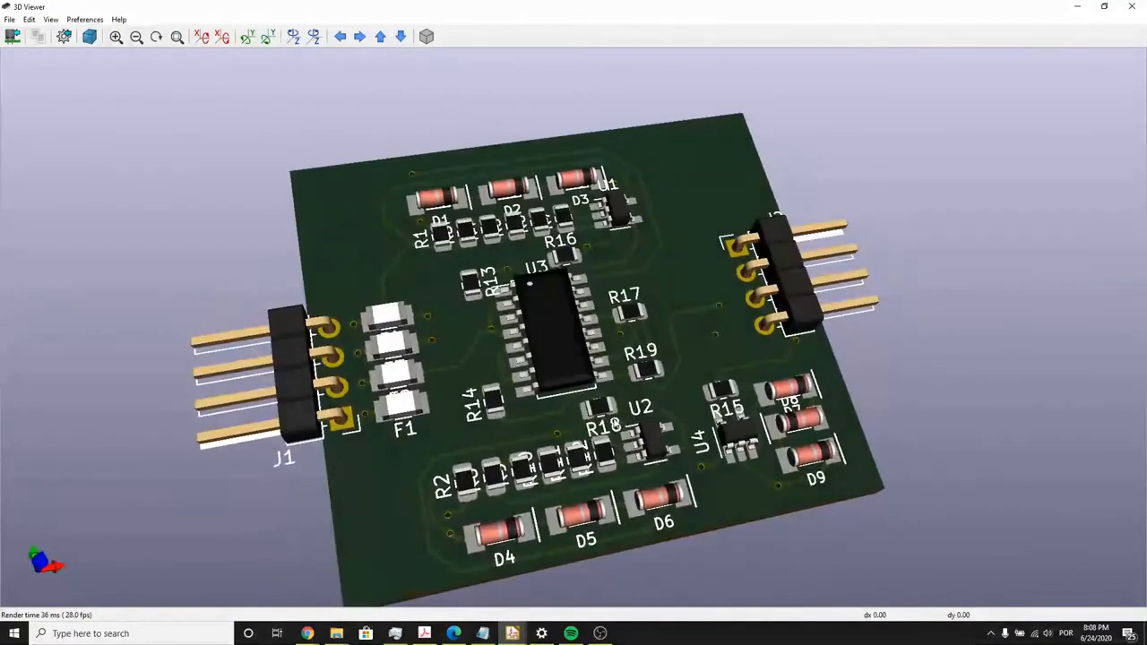
middle_drag(615, 421, 592, 374)
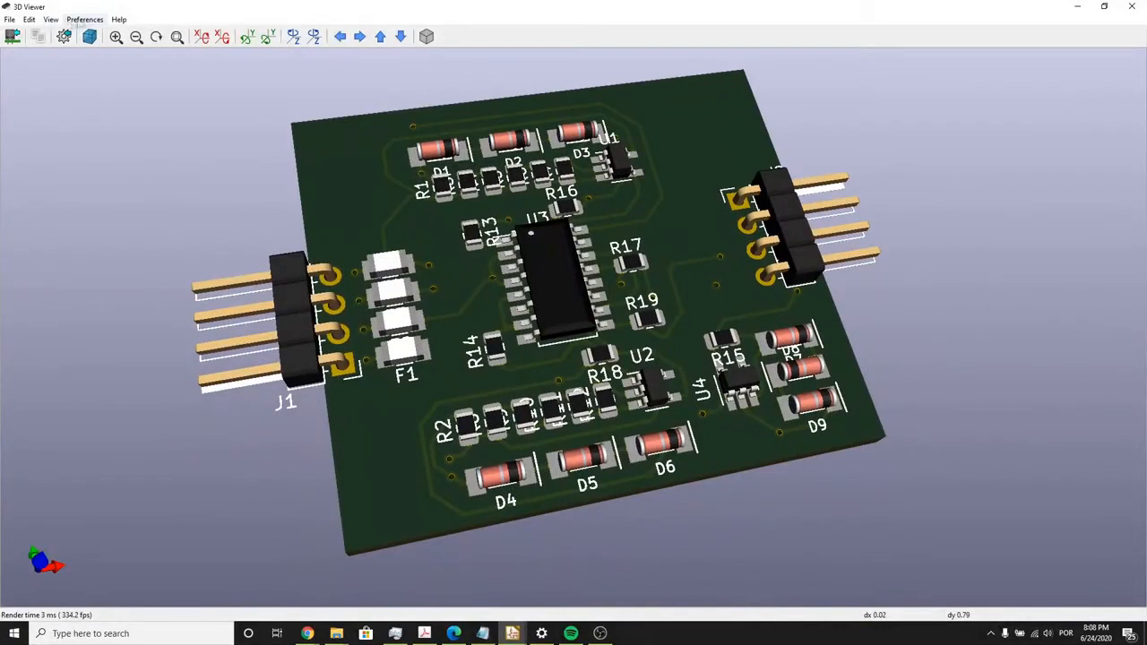
click(83, 20)
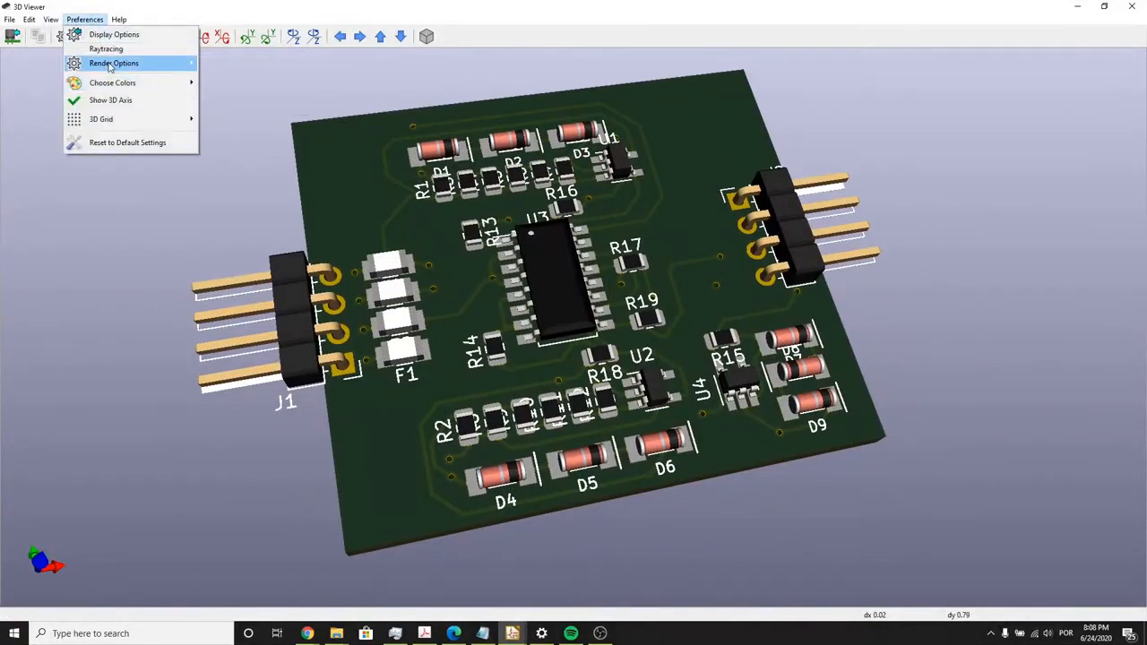
click(114, 34)
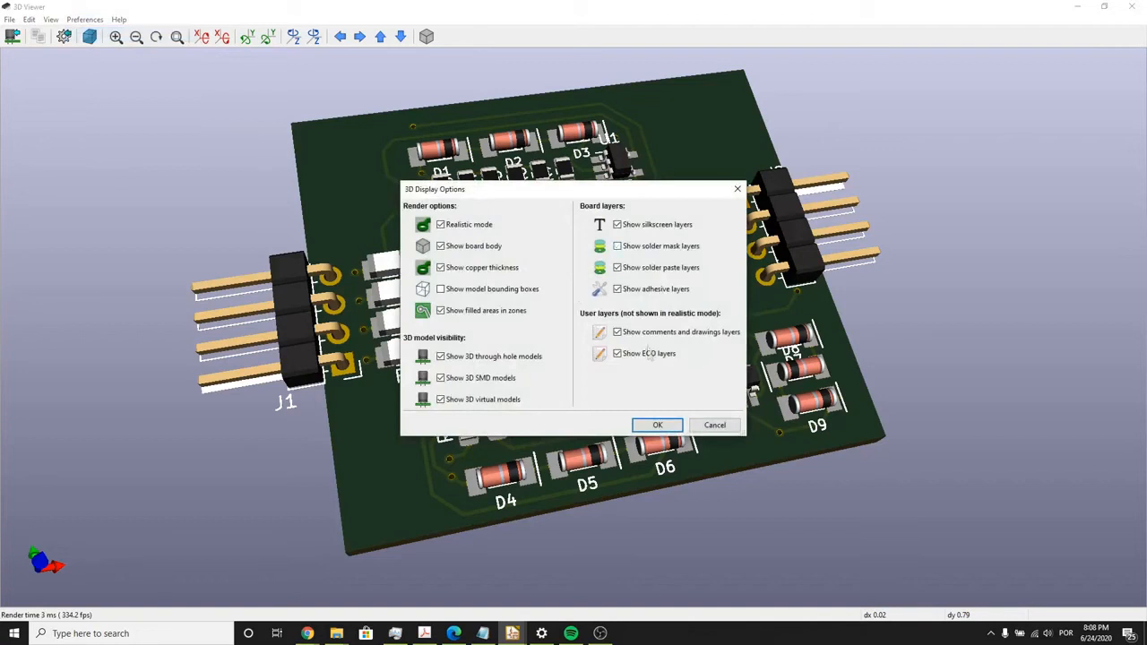
click(659, 425)
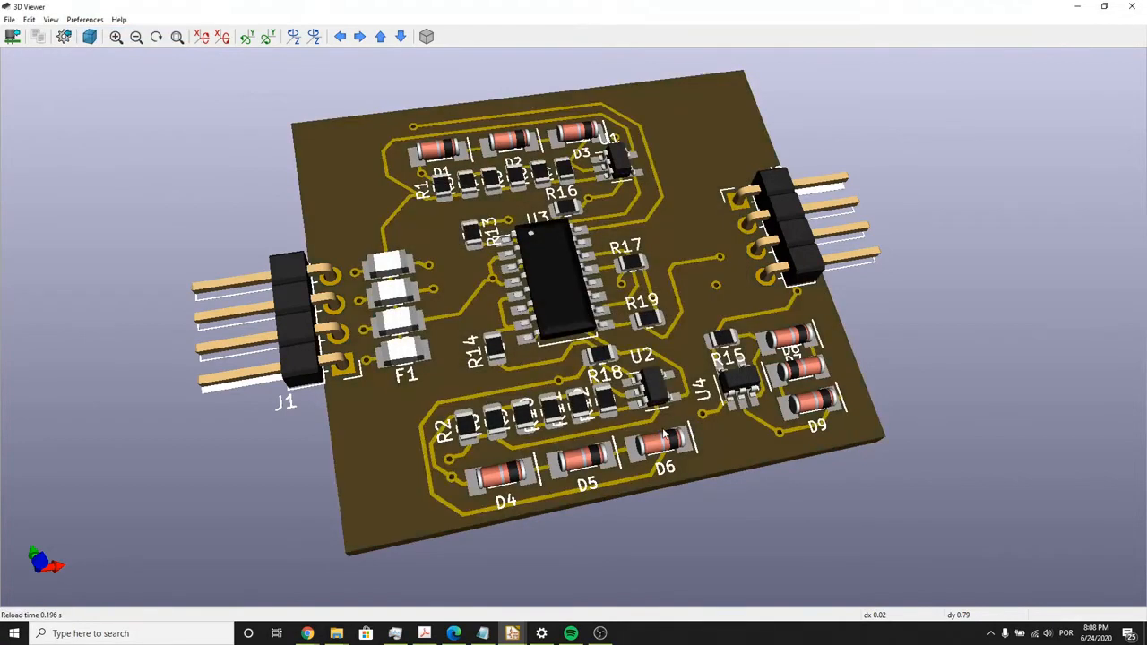
- Turn off the display of the silkscreen and solder paste layers in the 3D view
drag(453, 221, 617, 344)
drag(95, 70, 259, 130)
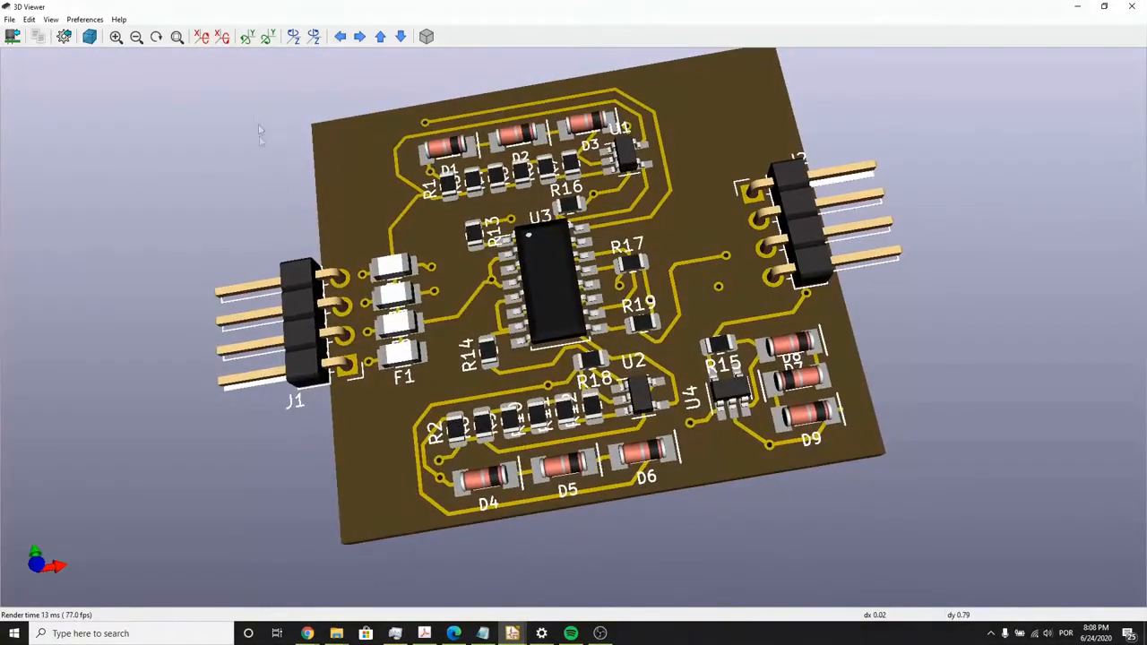
click(85, 19)
click(112, 33)
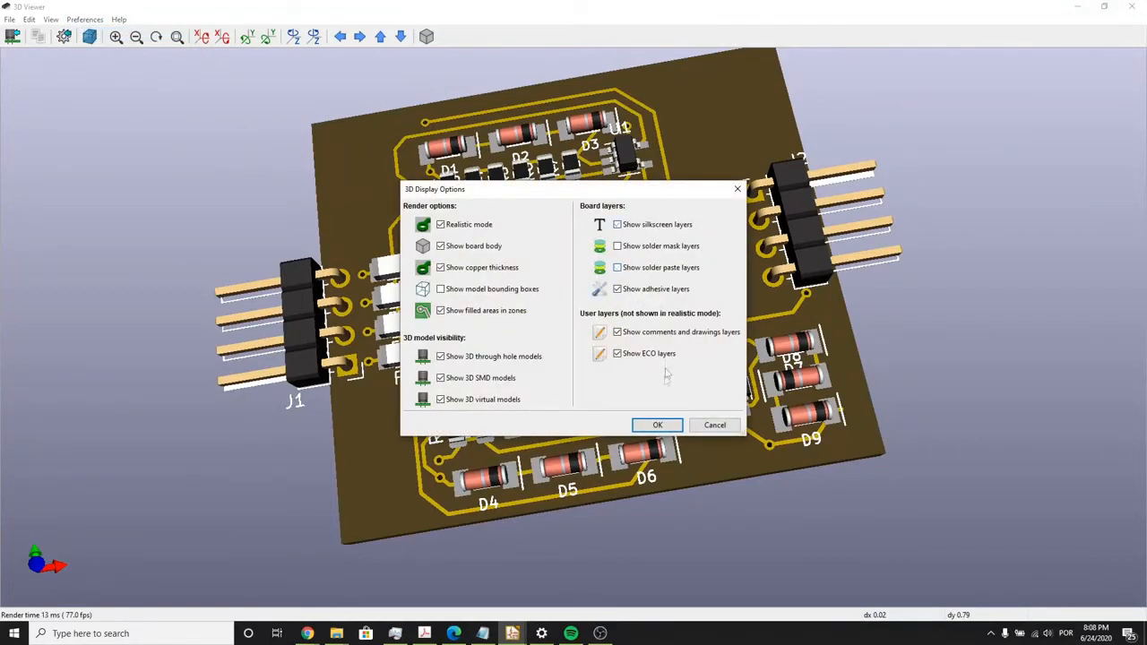
click(658, 425)
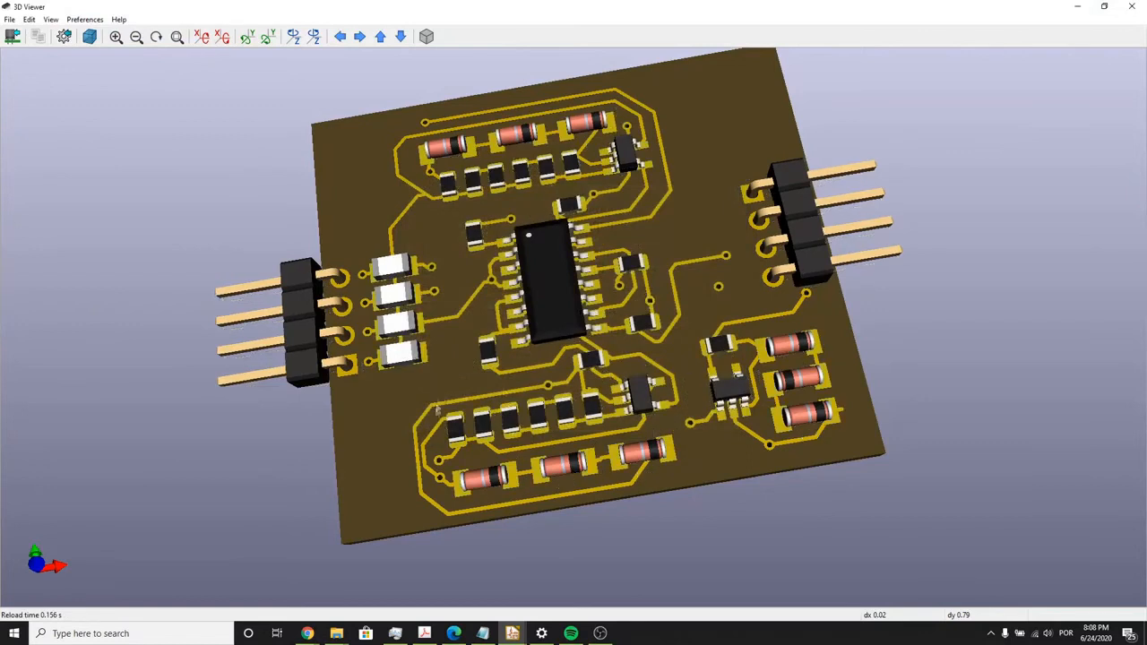
- Inspect the exposed copper tracks and components on the 3D board from several angles, and close the 3D view
drag(542, 474, 601, 405)
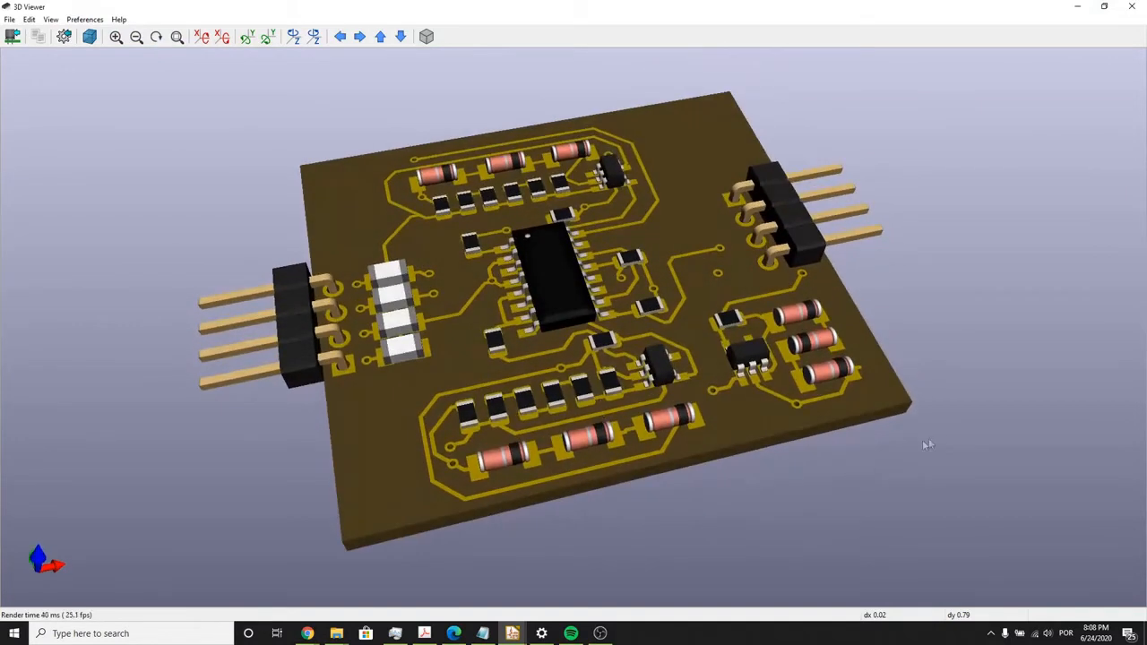
drag(918, 435, 778, 477)
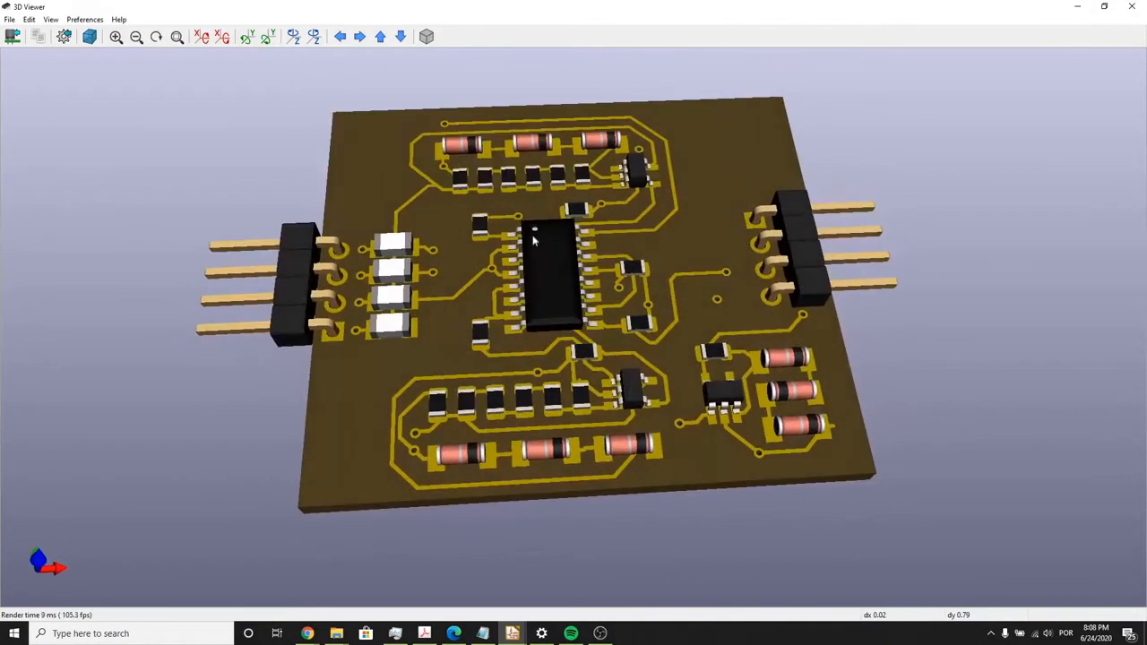
drag(535, 237, 574, 358)
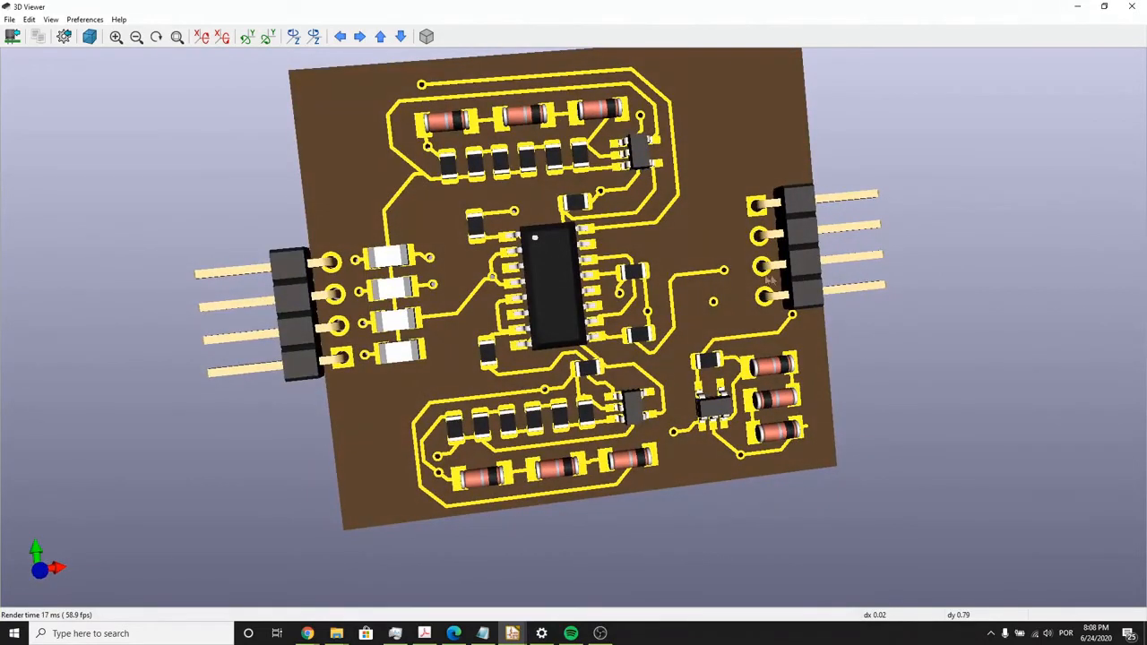
scroll(485, 214, down, 4)
drag(492, 183, 724, 255)
click(1131, 9)
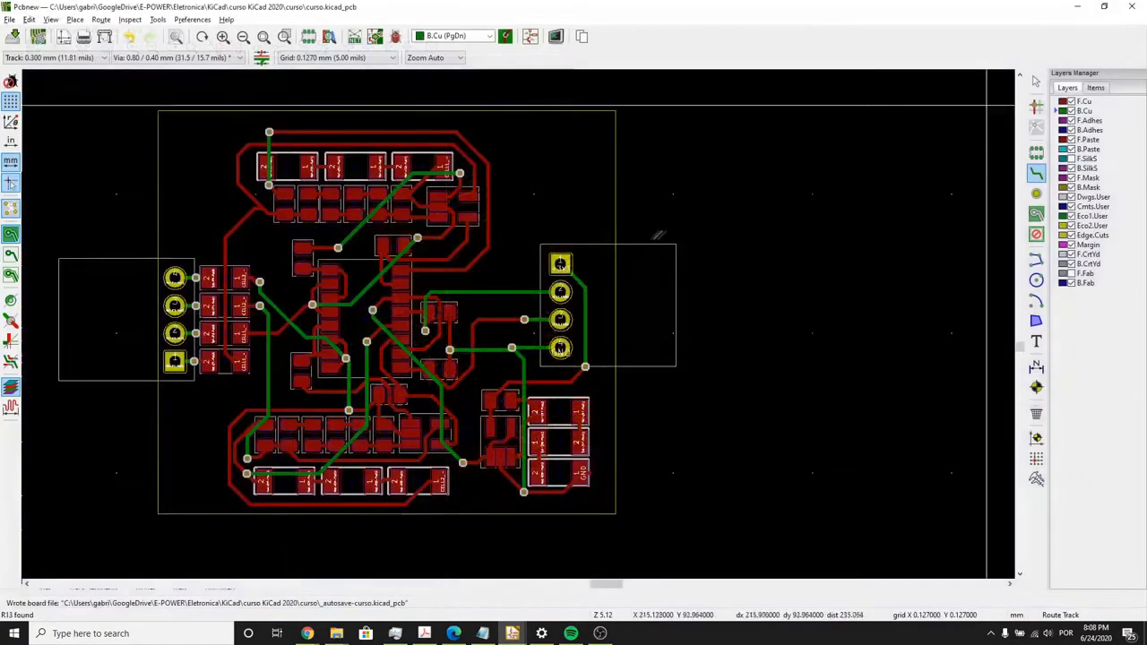
- Start adding a footprint in the empty area above the right connector and filter the footprint list by "e-pow"
click(75, 22)
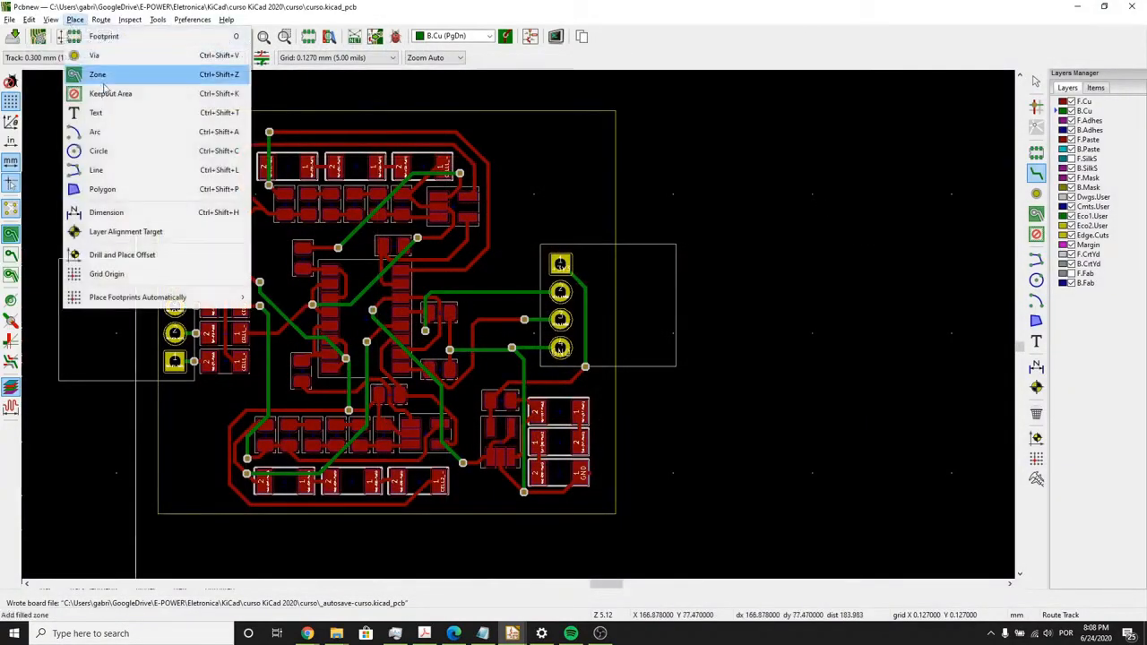
click(99, 38)
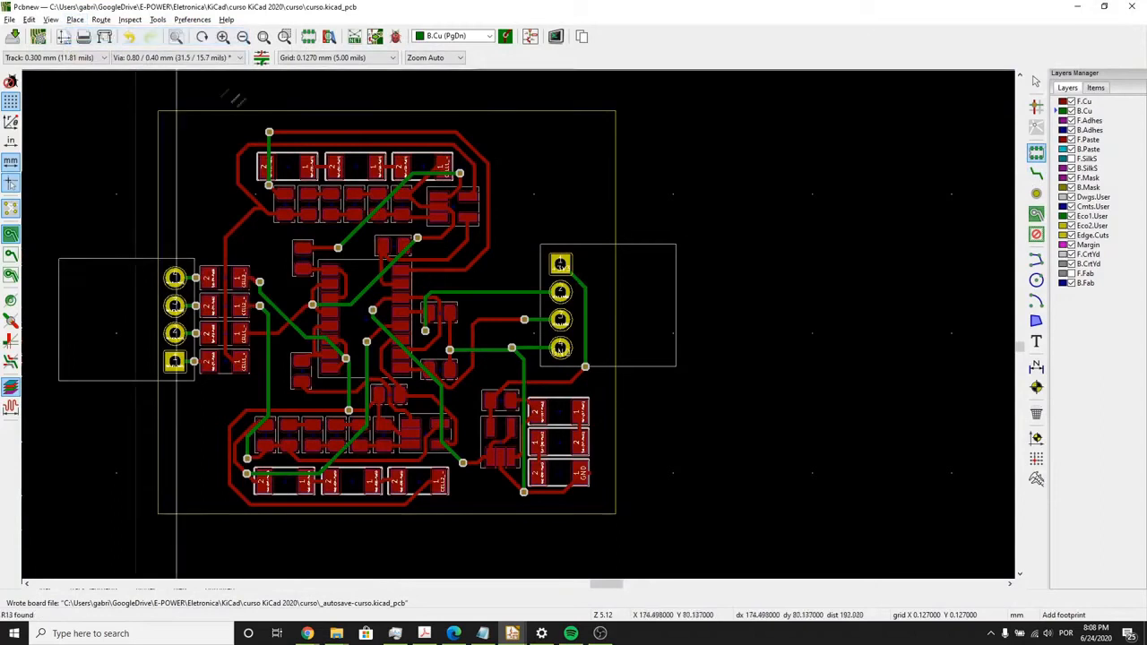
click(544, 166)
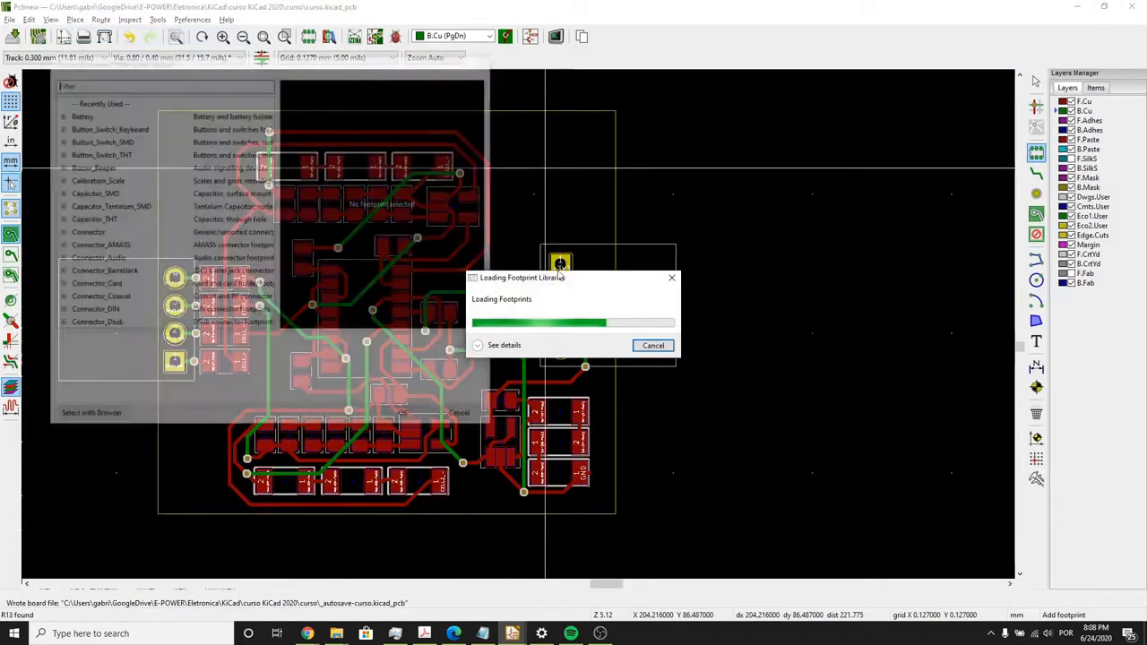
click(146, 83)
text(e-powre)
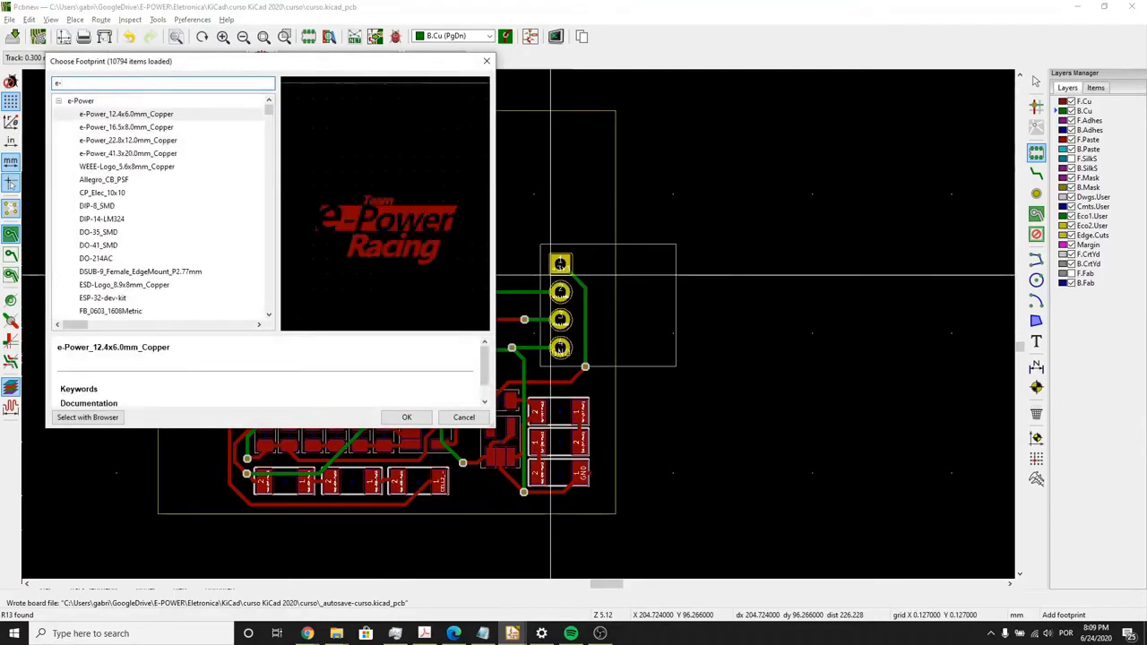
key(BackSpace)
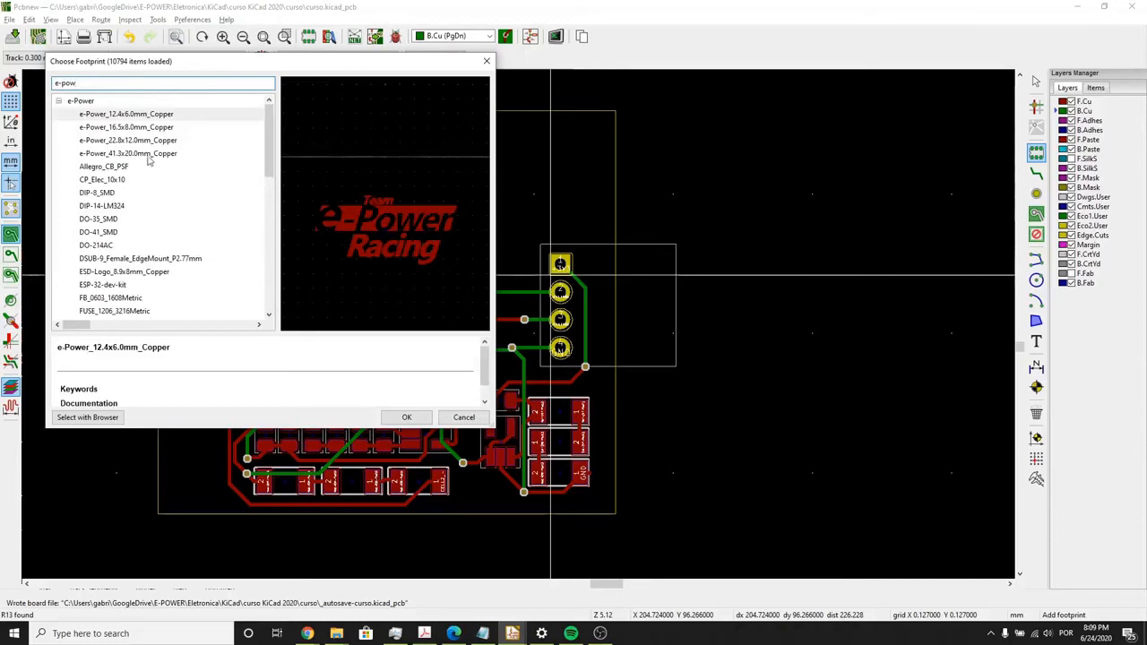
- Choose the UFRGS_11.0x6.0mm_Copper logo from the e-Power library and place it on the front side above the right connector
scroll(157, 219, down, 2)
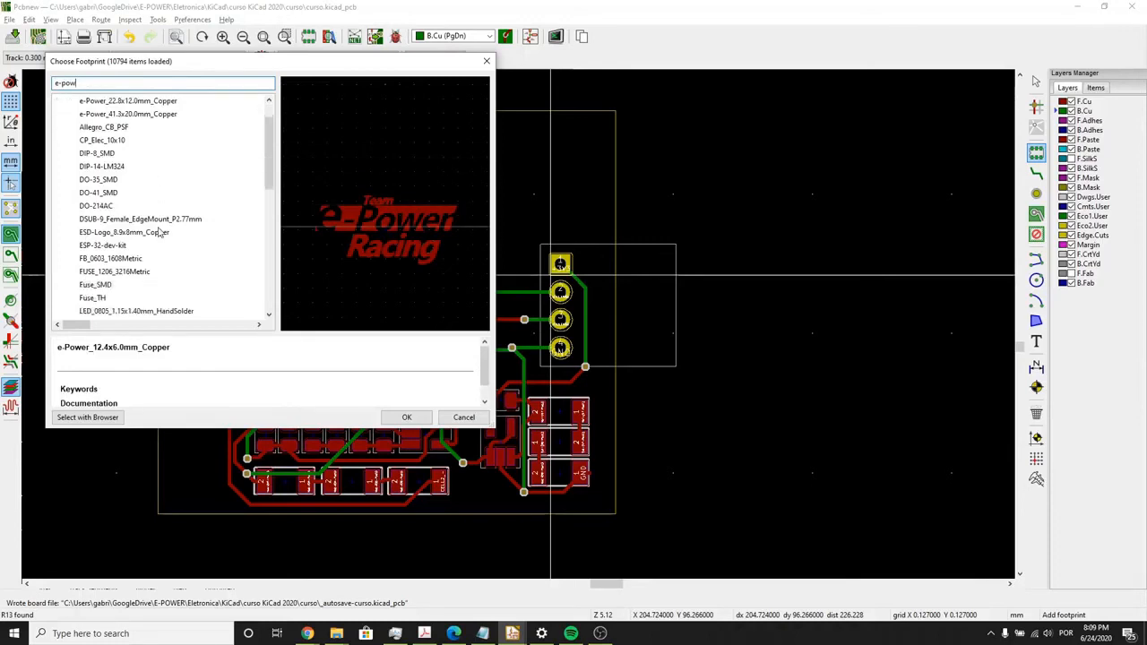
scroll(166, 242, up, 2)
scroll(164, 242, down, 8)
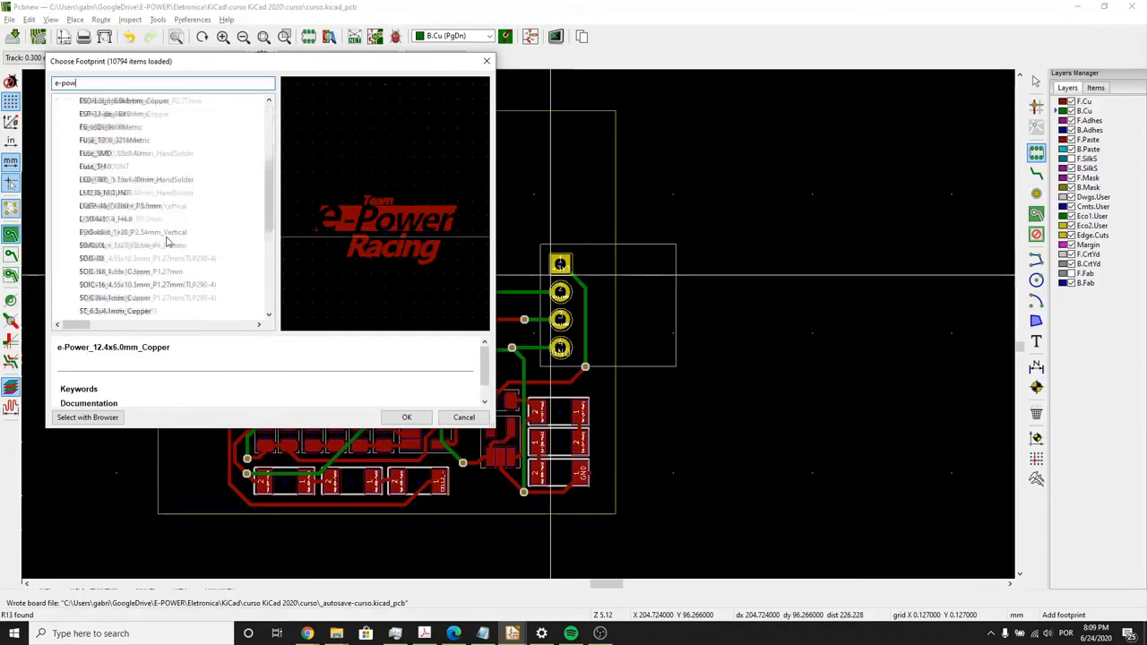
scroll(161, 242, down, 1)
click(149, 272)
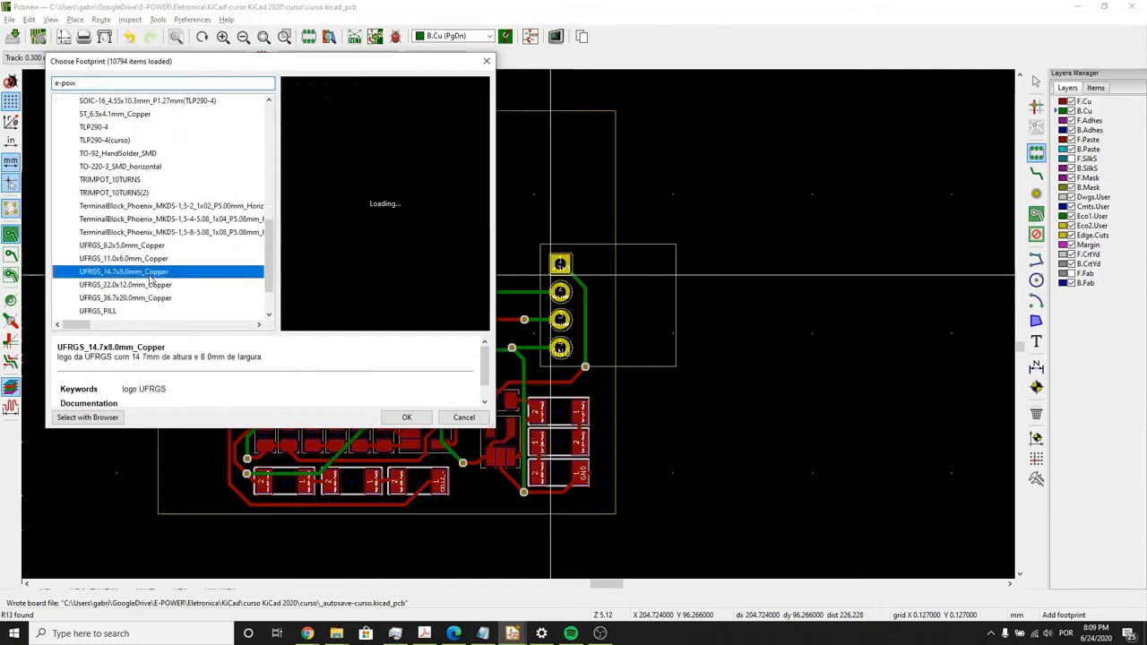
double_click(124, 258)
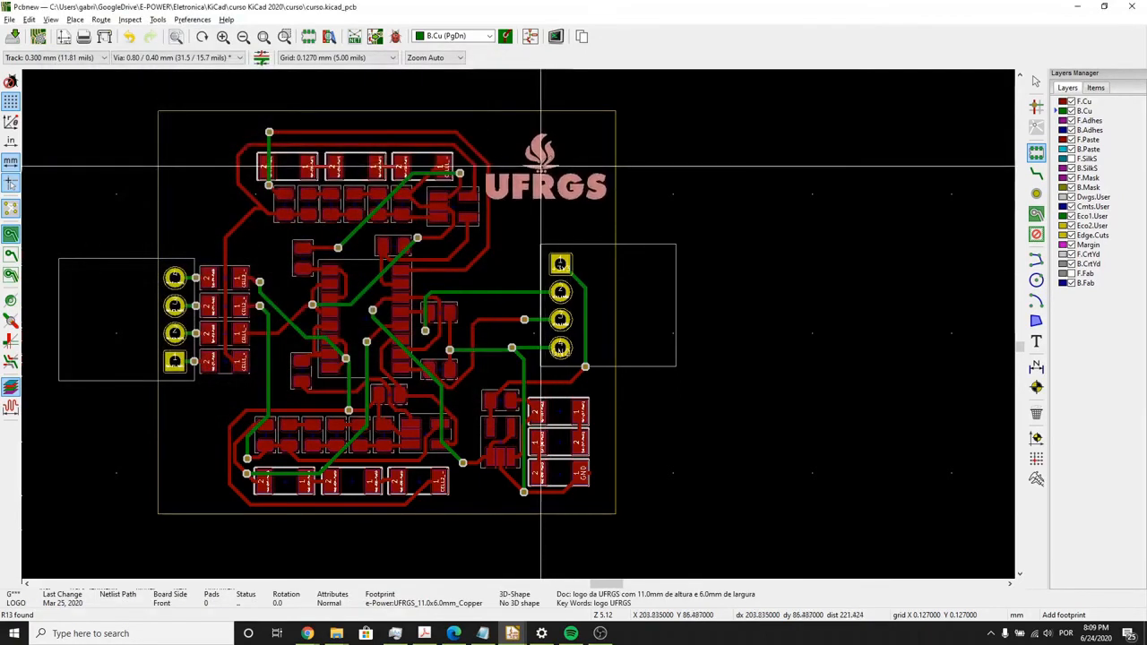
click(548, 172)
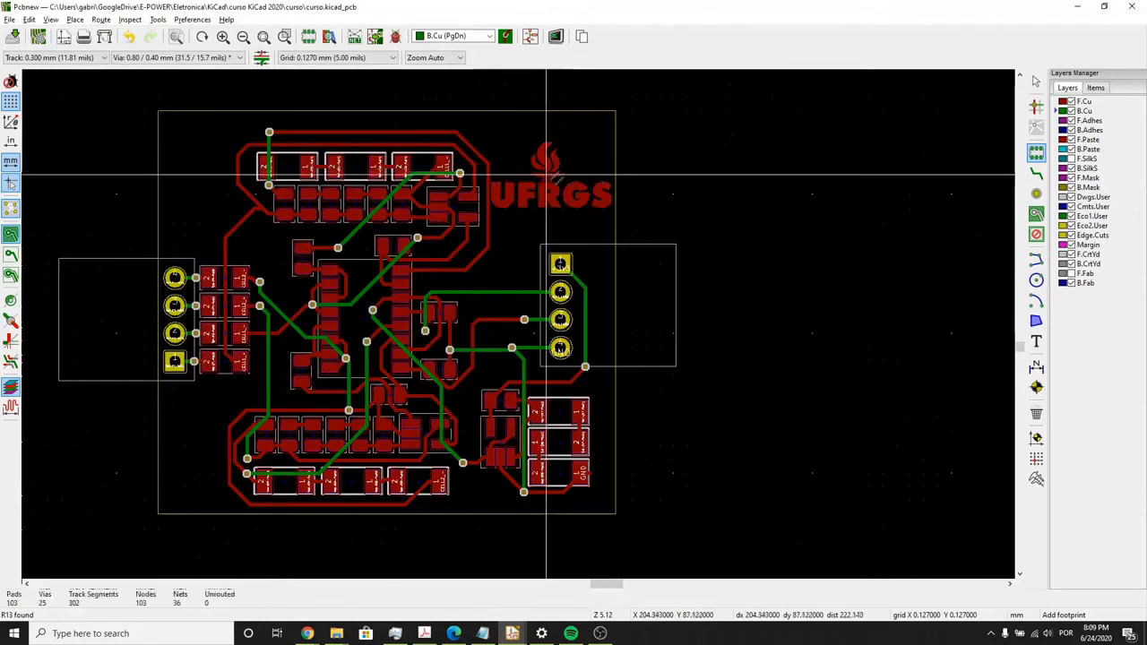
- Check the placed copper logo on the board in the 3D view and close the view
key(alt+3)
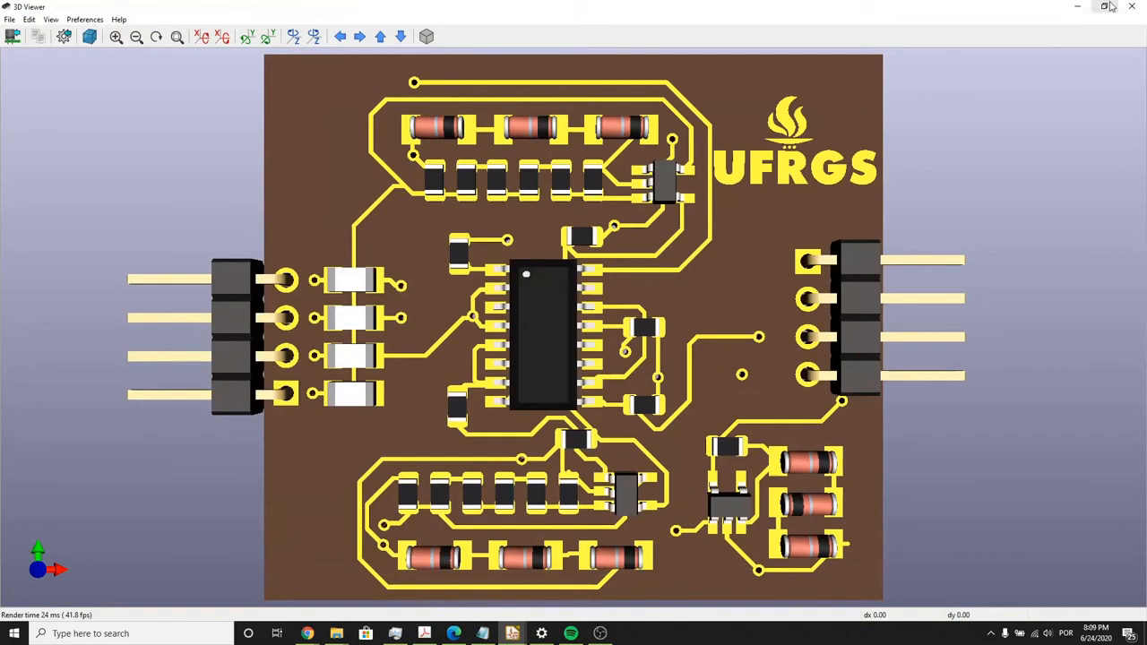
click(1131, 6)
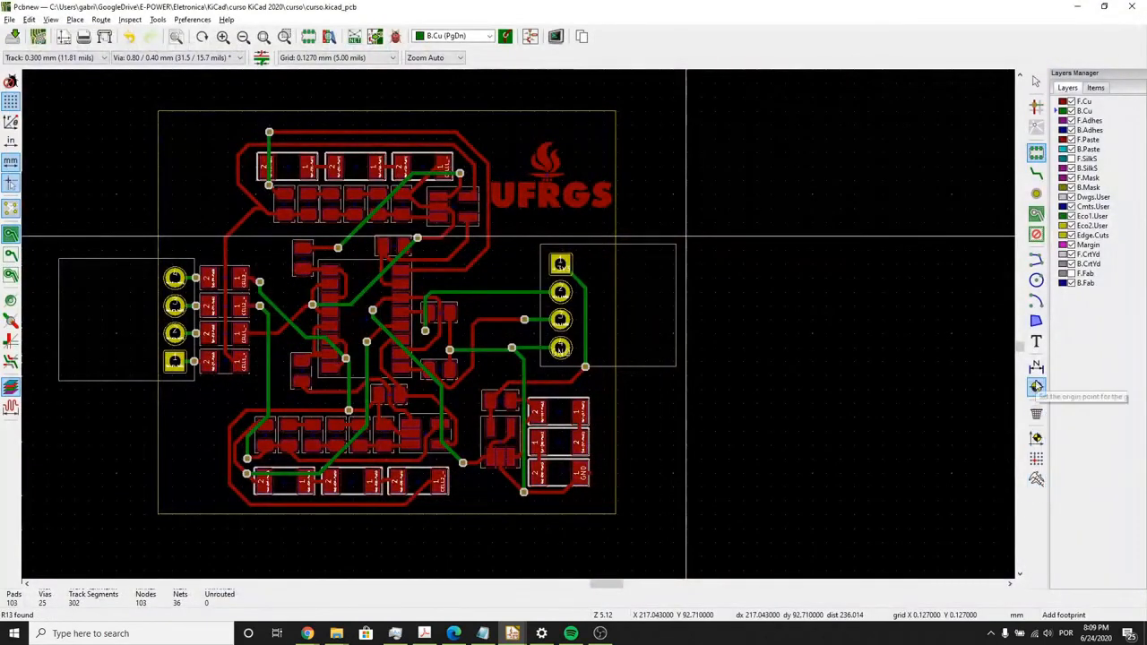
- Add the text "24/06/2020" on the F.Cu layer and place it just below the UFRGS logo
click(1036, 341)
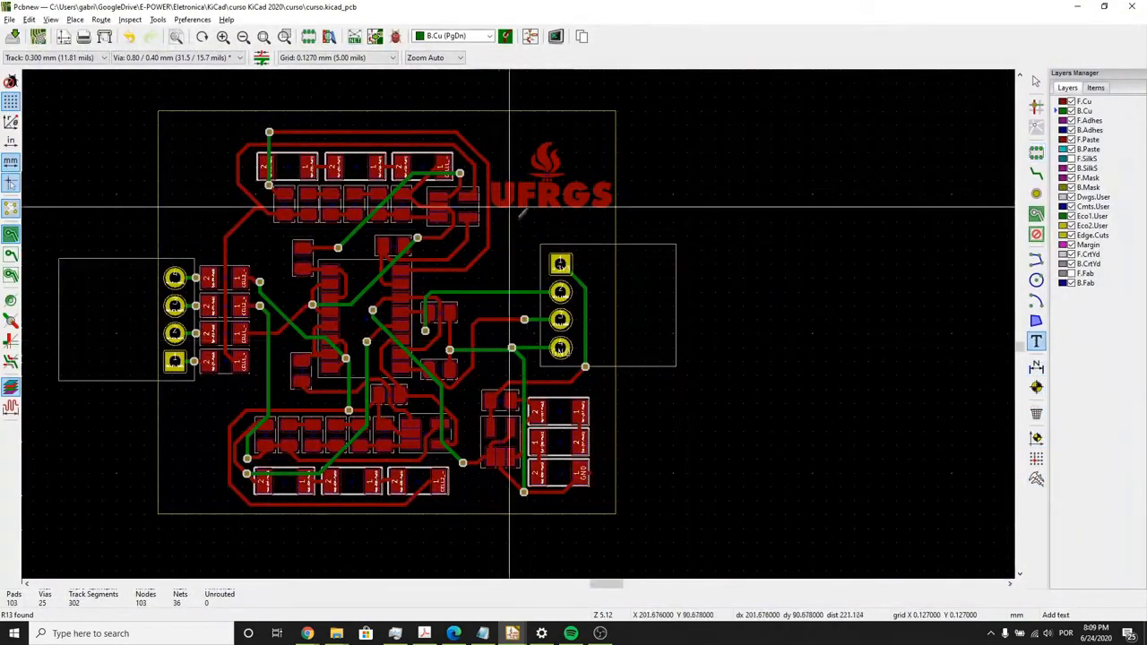
click(510, 236)
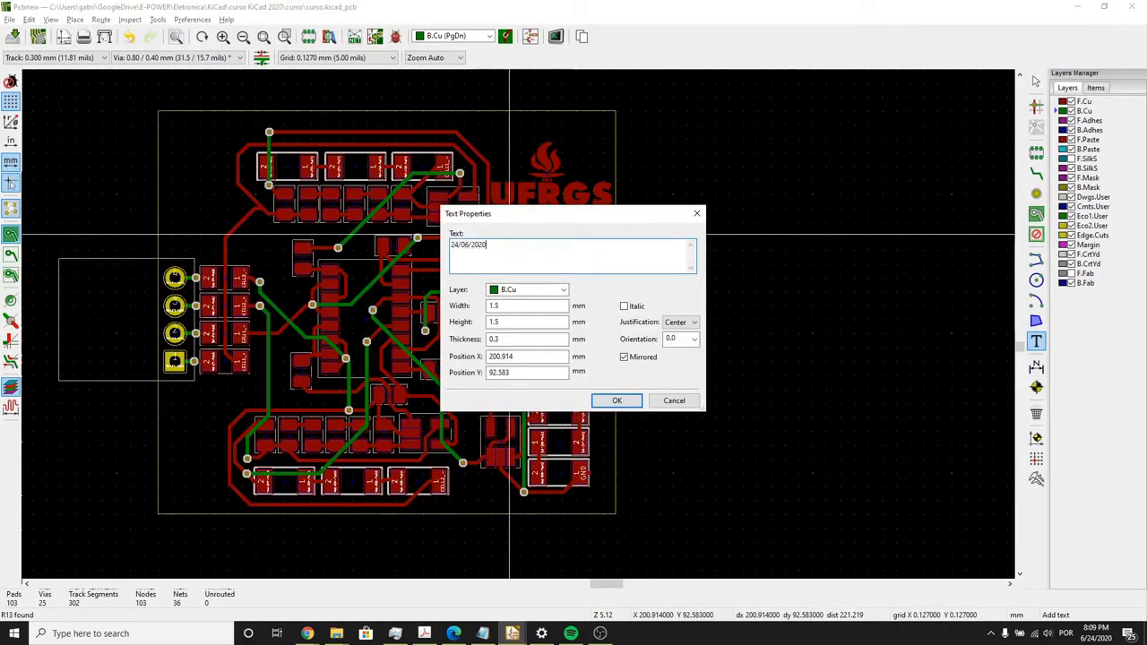
click(532, 291)
click(521, 305)
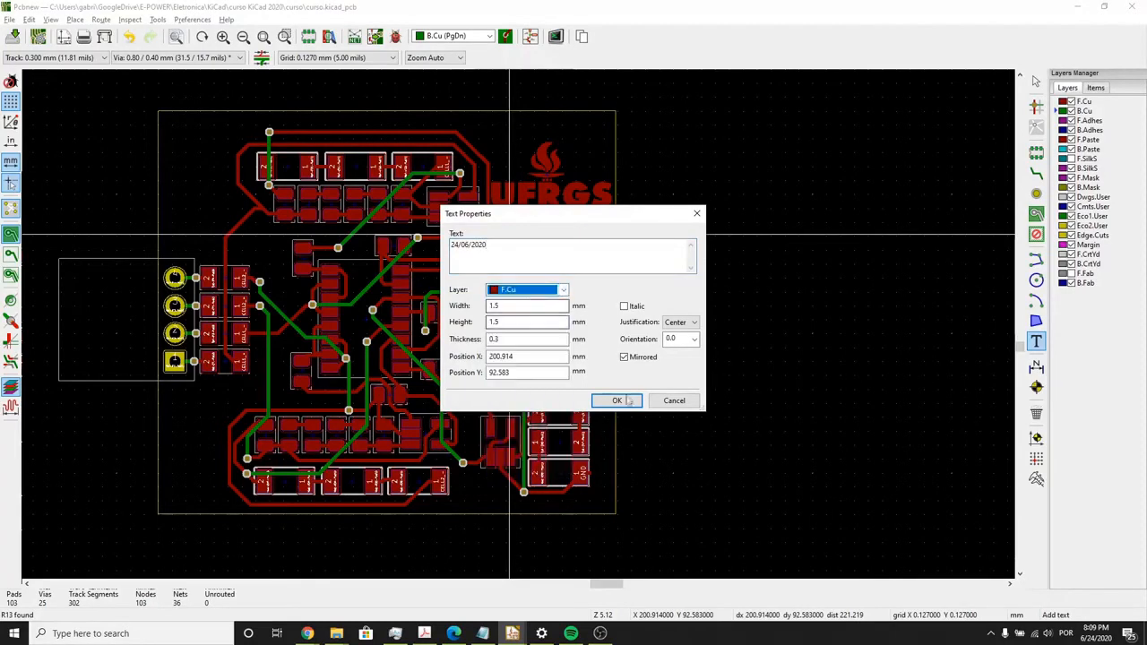
click(616, 400)
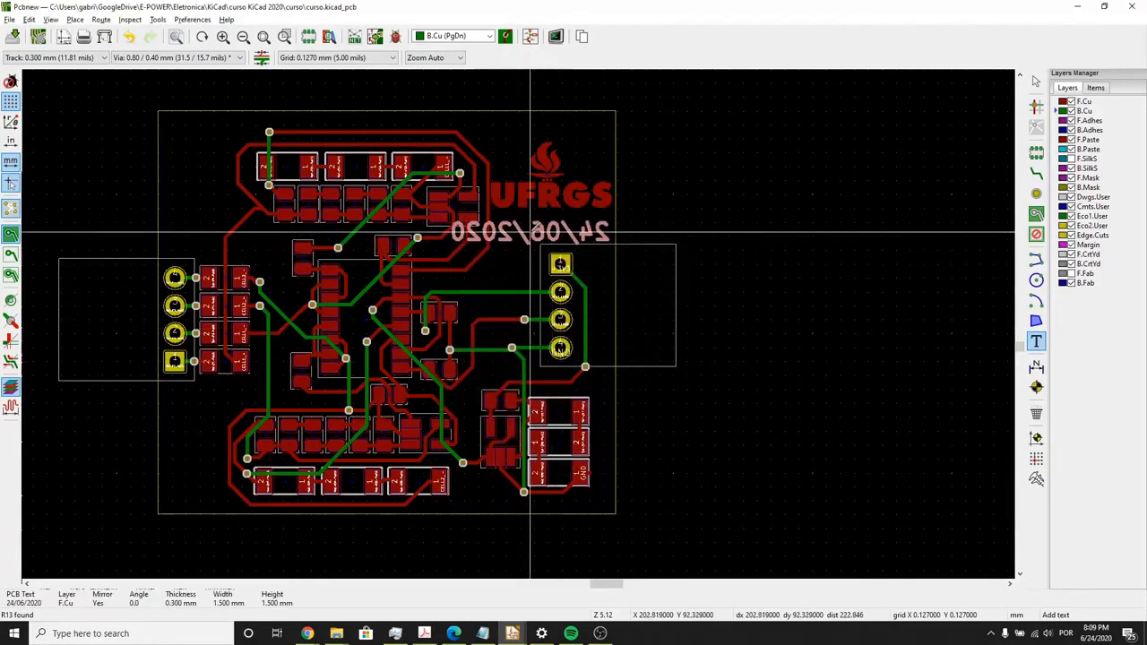
click(573, 233)
- Turn off mirroring for the date text and set its width and height to 1 mm and thickness to 0.2 mm
key(e)
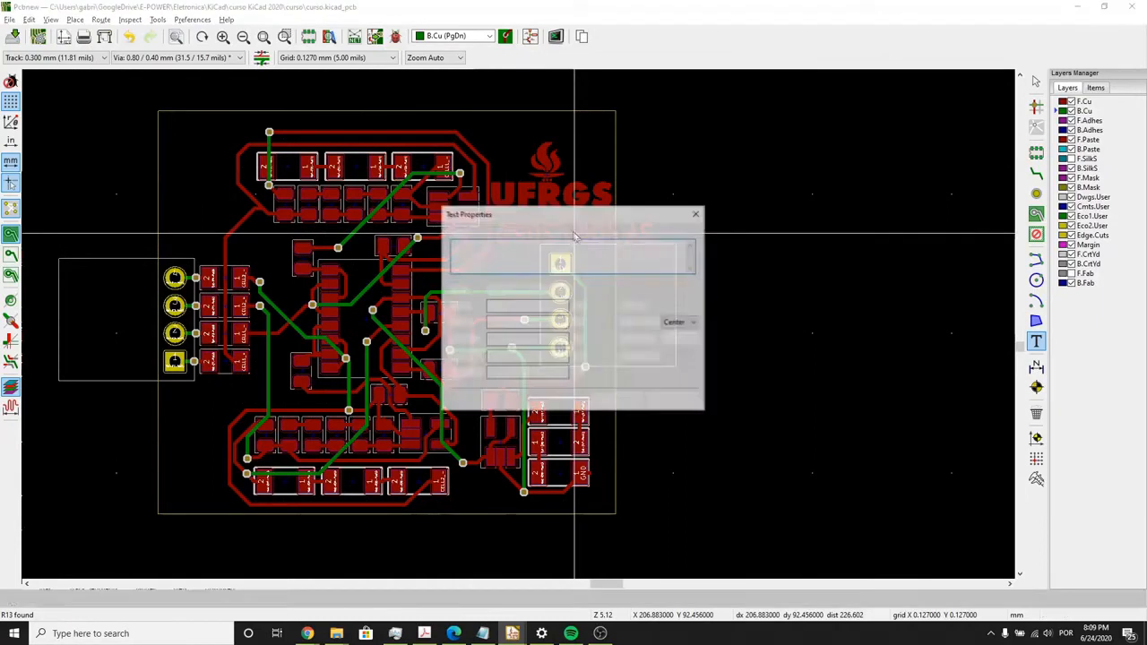
click(624, 357)
click(616, 400)
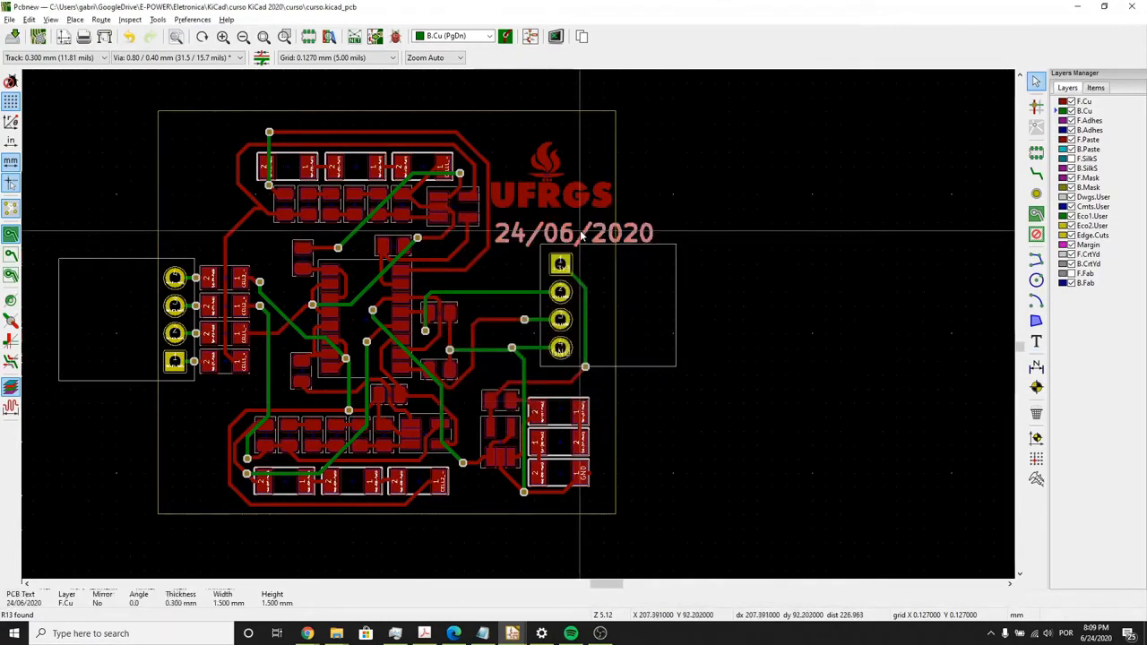
double_click(581, 234)
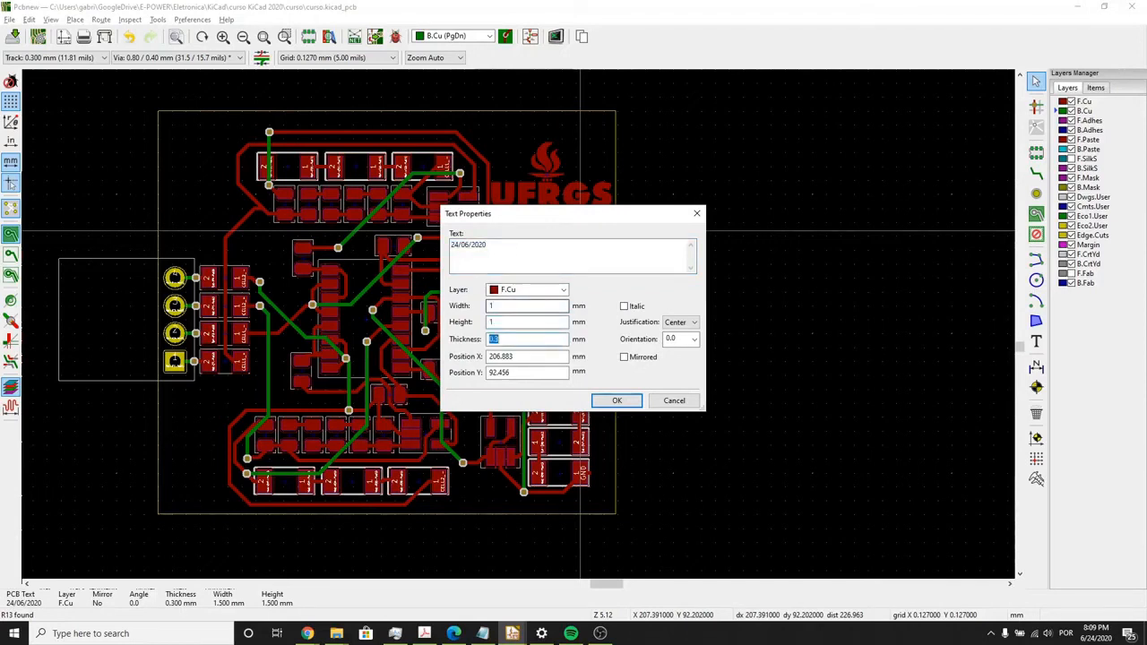
key(Return)
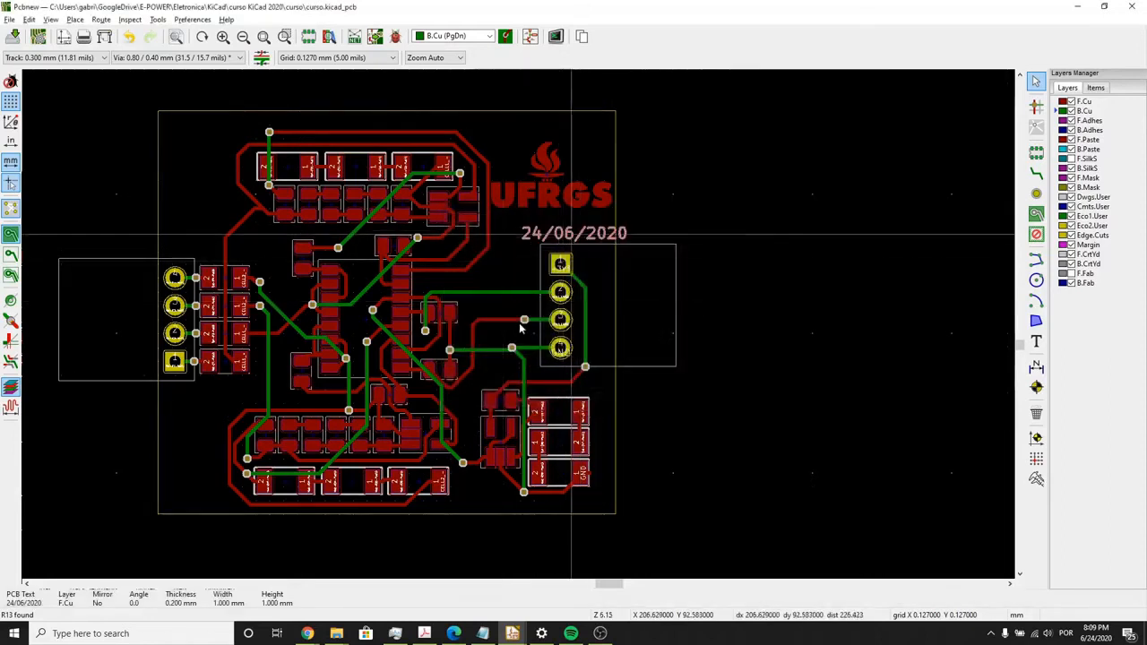
- Move the date text so it sits centred under the UFRGS logo, inside the board edge
scroll(539, 313, up, 3)
drag(538, 313, 467, 308)
click(757, 308)
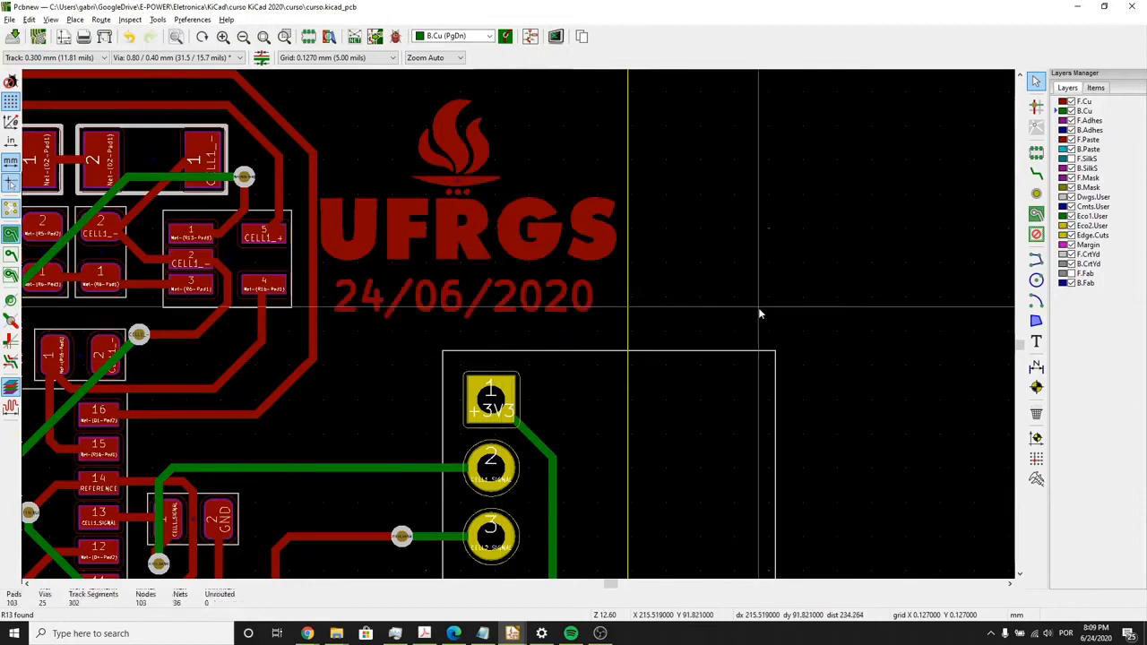
- Inspect the board with the copper logo and date in the 3D view from a tilted angle
key(alt+3)
scroll(586, 358, up, 2)
drag(717, 358, 719, 284)
scroll(719, 284, up, 3)
scroll(699, 292, down, 2)
middle_drag(689, 300, 662, 298)
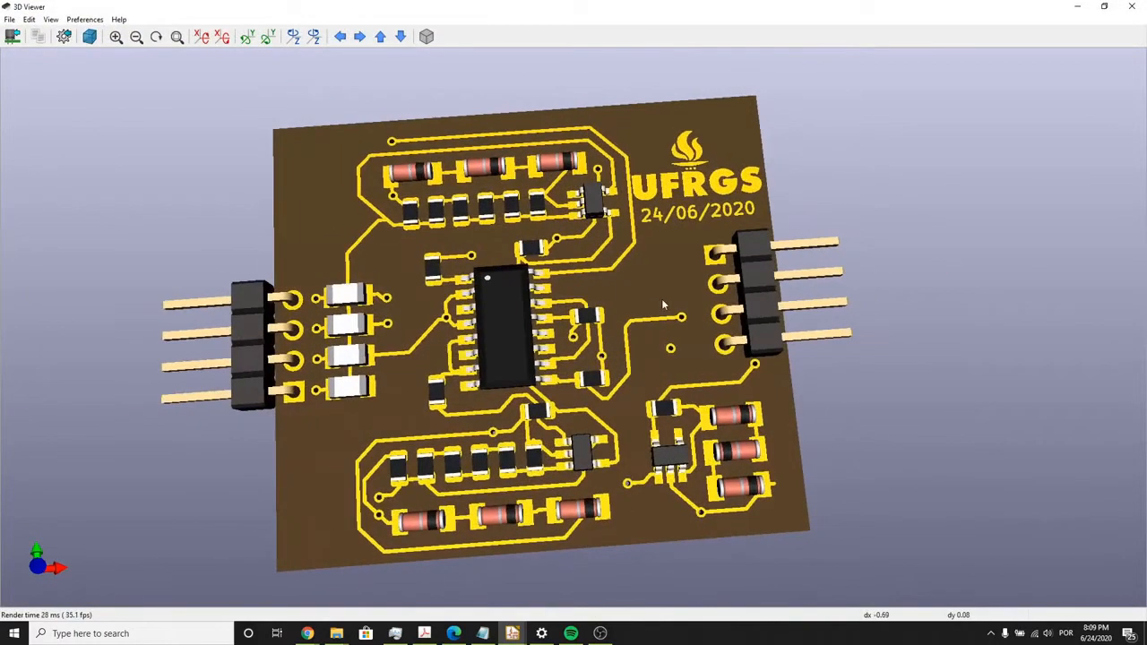
drag(662, 298, 663, 270)
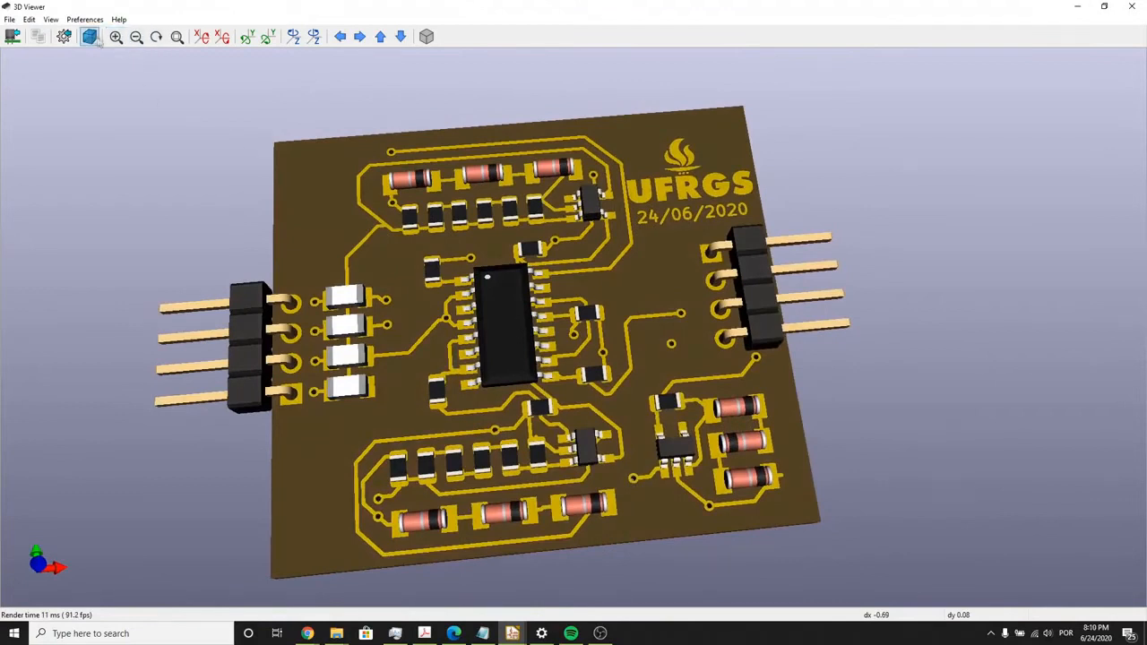
- Render the tilted 3D board with raytracing, rotate it slightly, and turn raytracing off
click(100, 19)
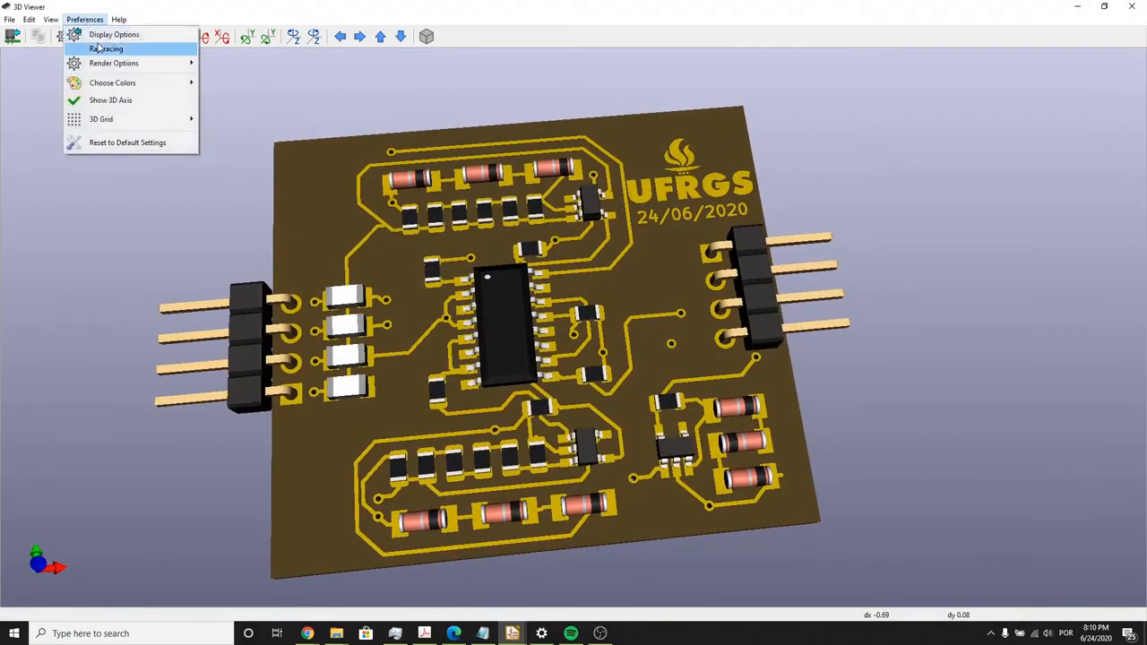
click(104, 48)
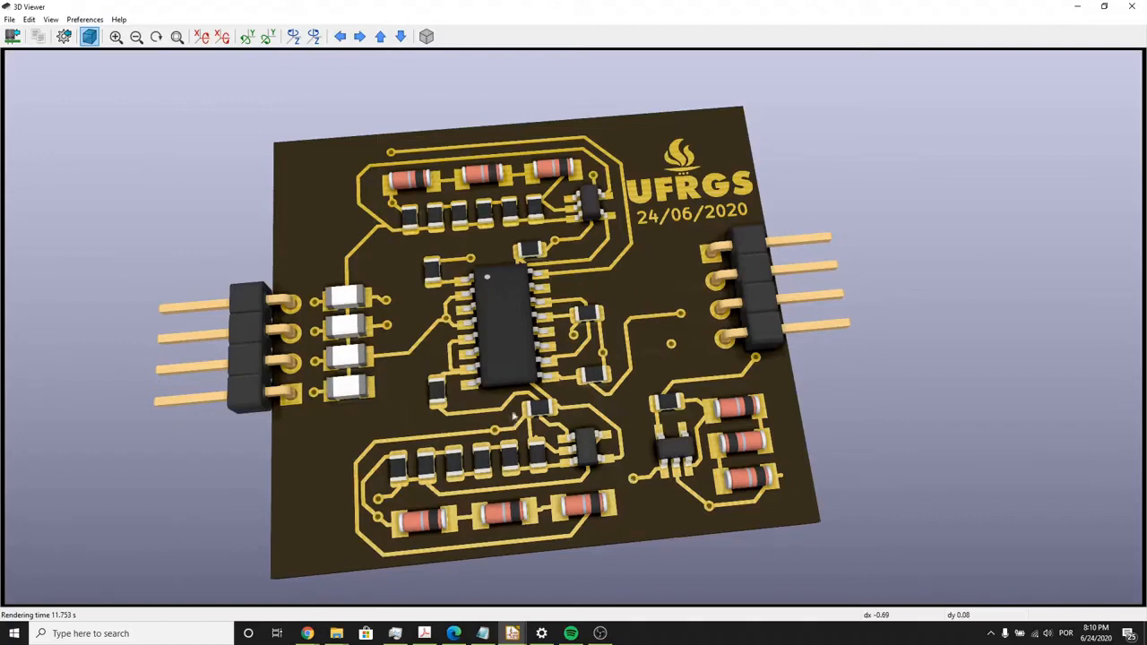
drag(513, 416, 533, 428)
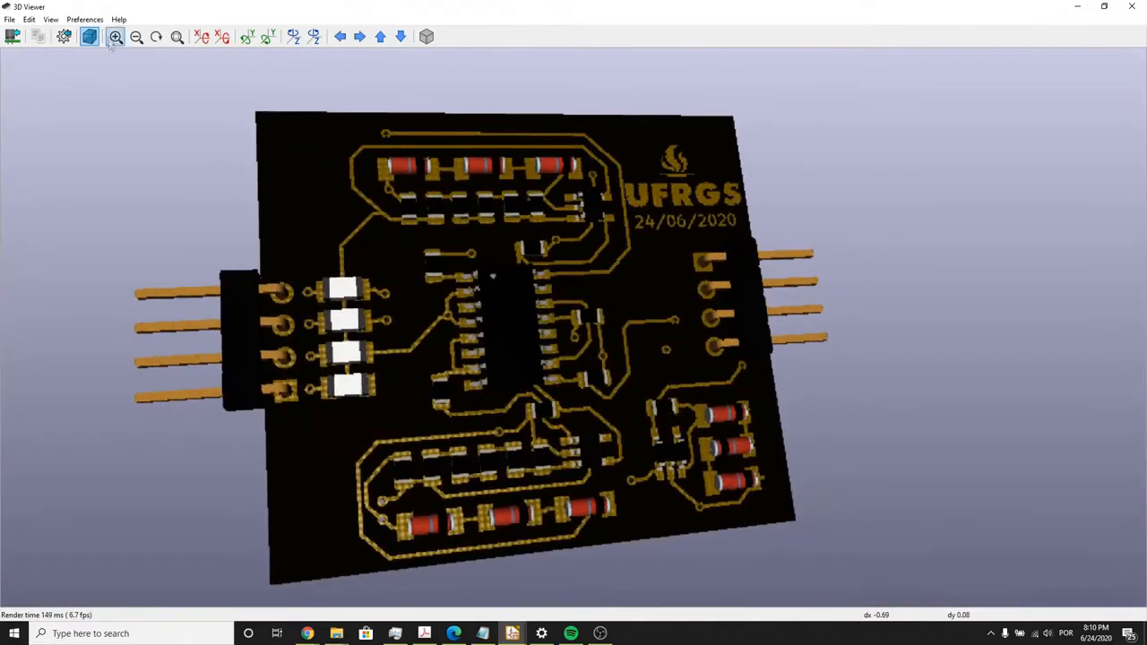
click(89, 36)
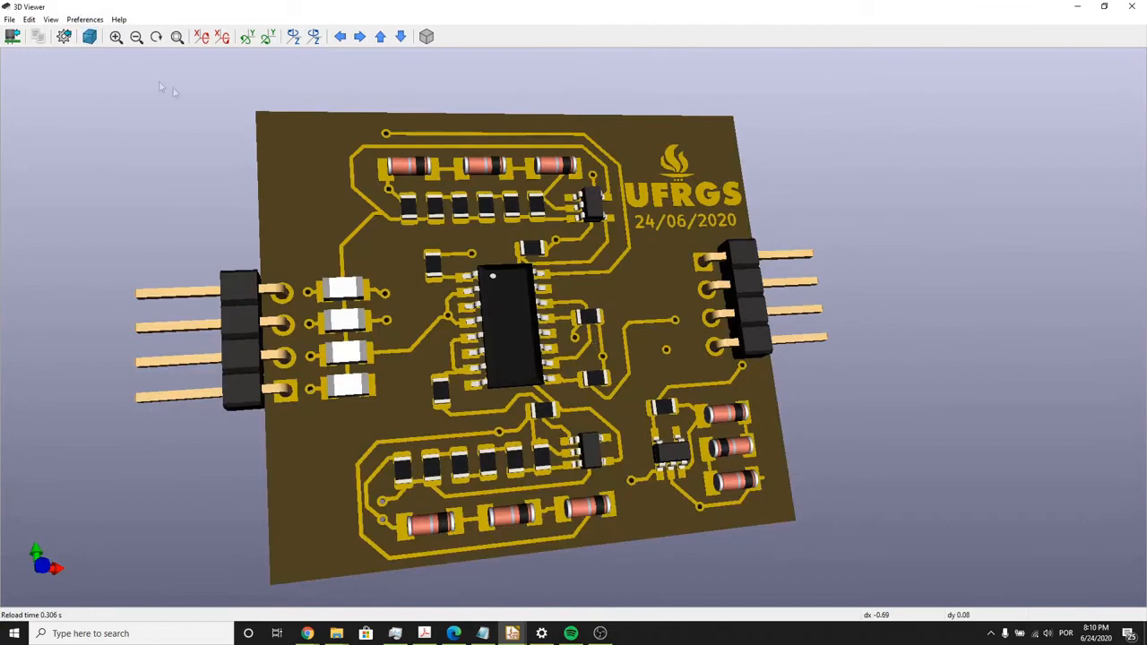
- Look into the 3D display options, render the rotated board with raytracing again, and close the 3D view
click(64, 36)
click(659, 425)
click(47, 22)
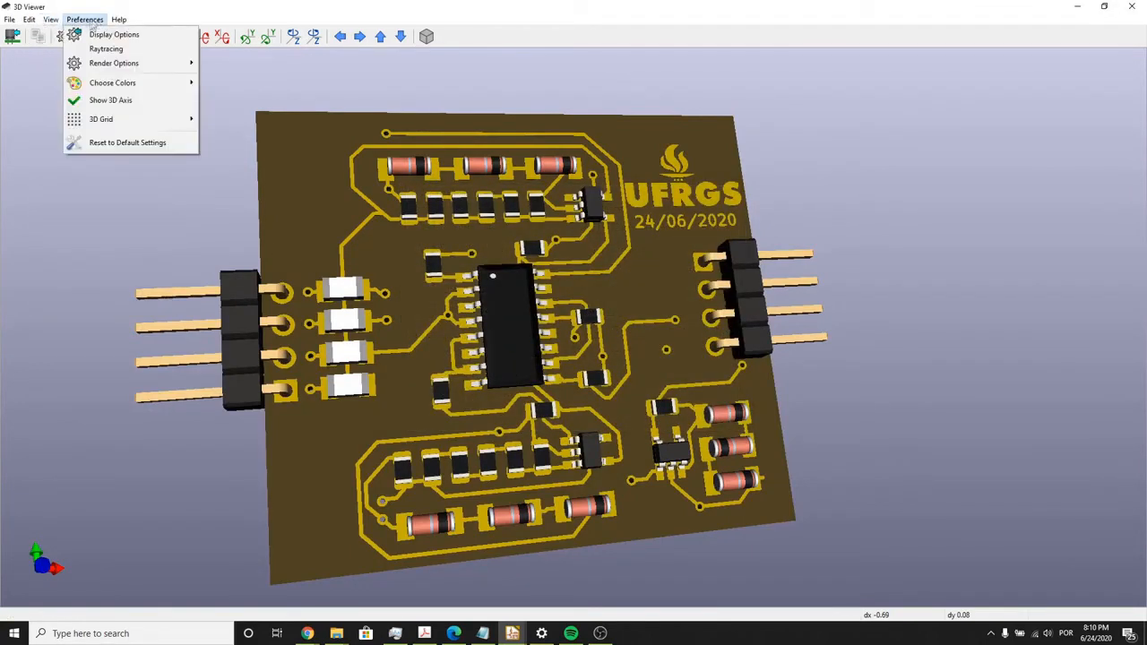
click(99, 46)
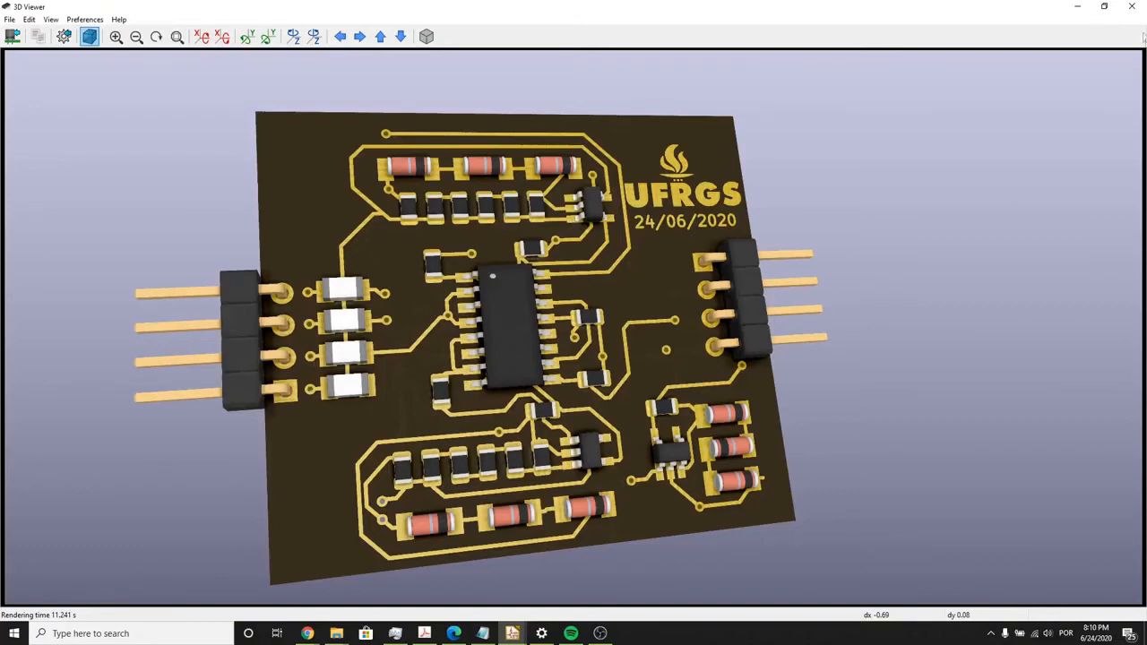
click(1119, 16)
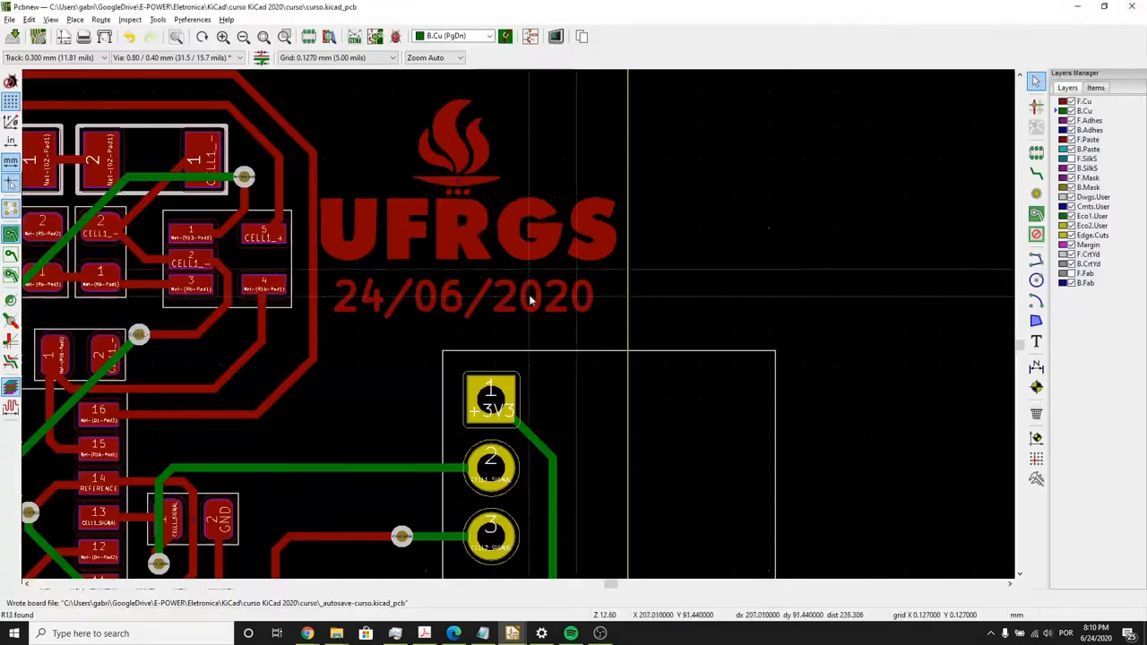
- Start a copper zone on F.Cu for the GND net at the board's lower-right corner, keeping the default clearances and thermal reliefs
scroll(517, 322, down, 4)
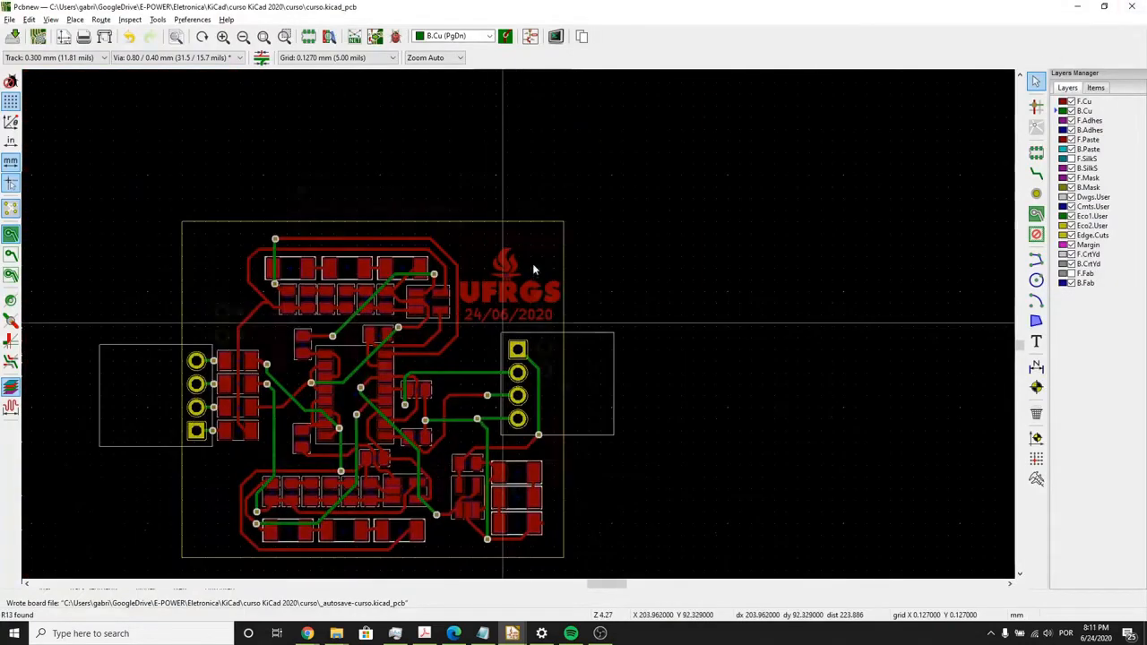
scroll(518, 322, up, 3)
scroll(538, 239, down, 2)
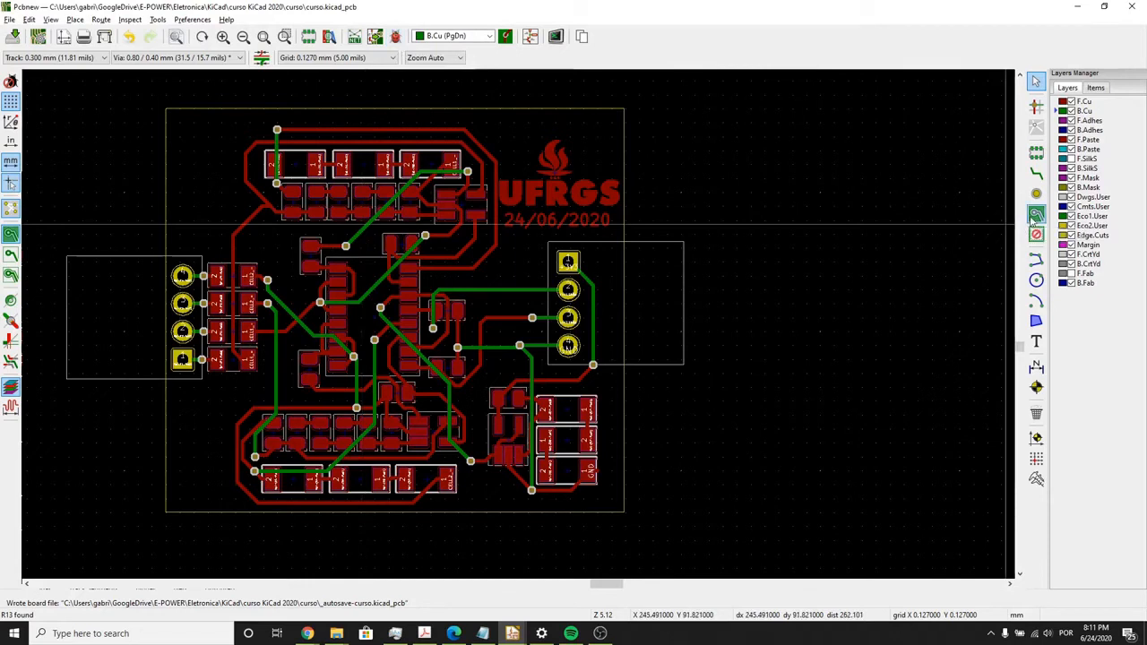
click(1035, 218)
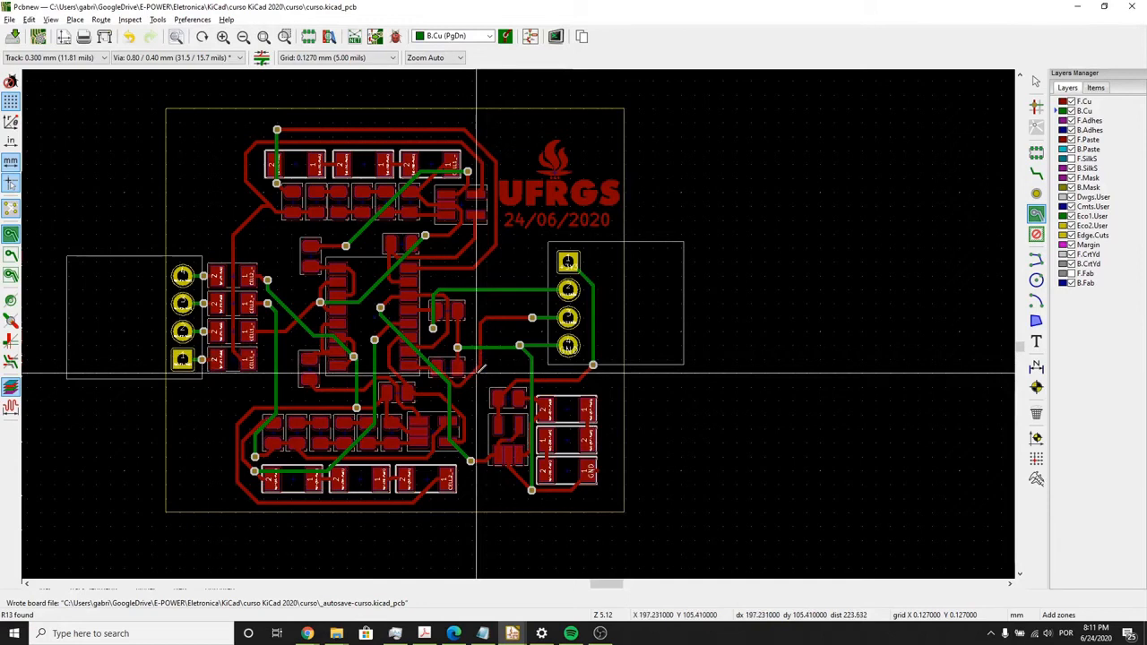
scroll(482, 366, up, 5)
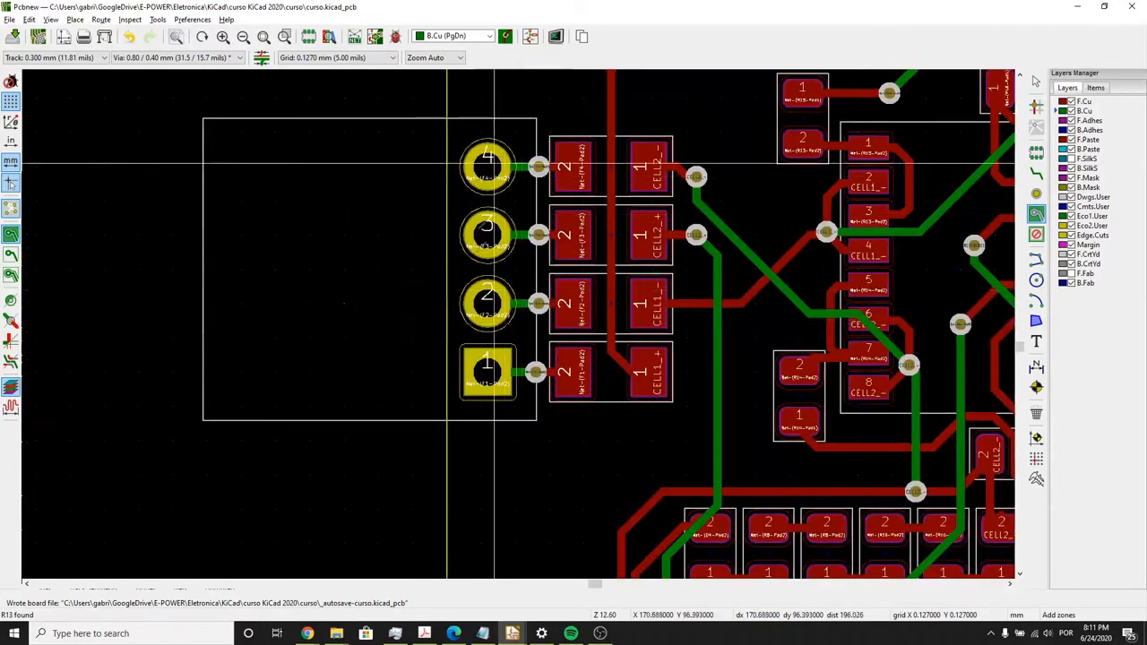
scroll(521, 320, down, 3)
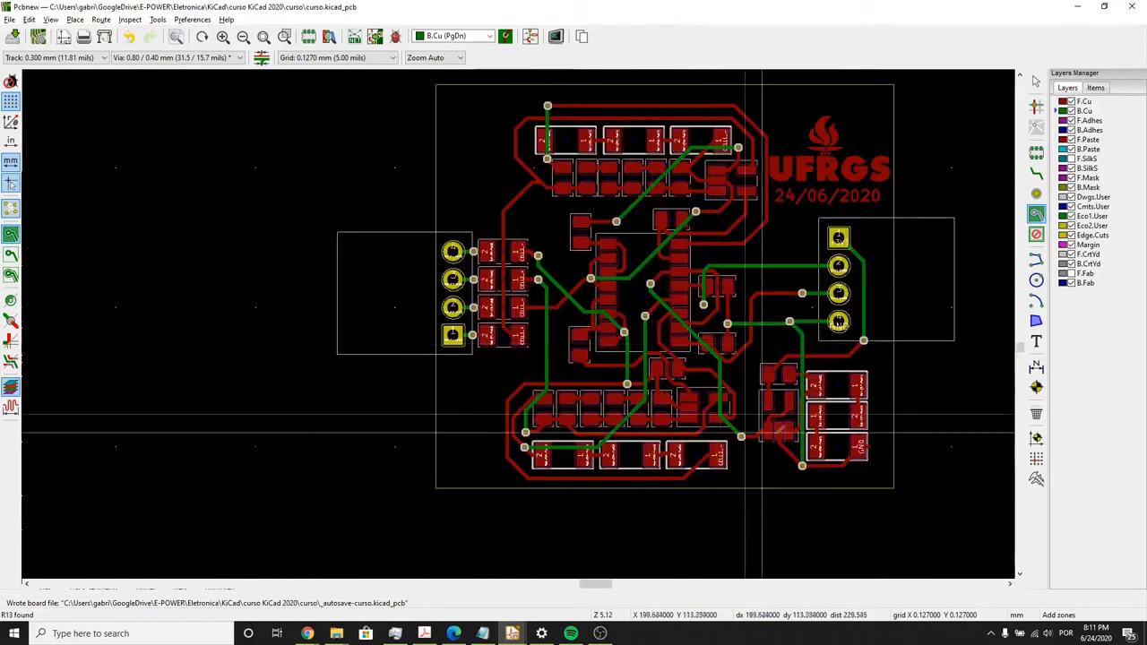
click(889, 483)
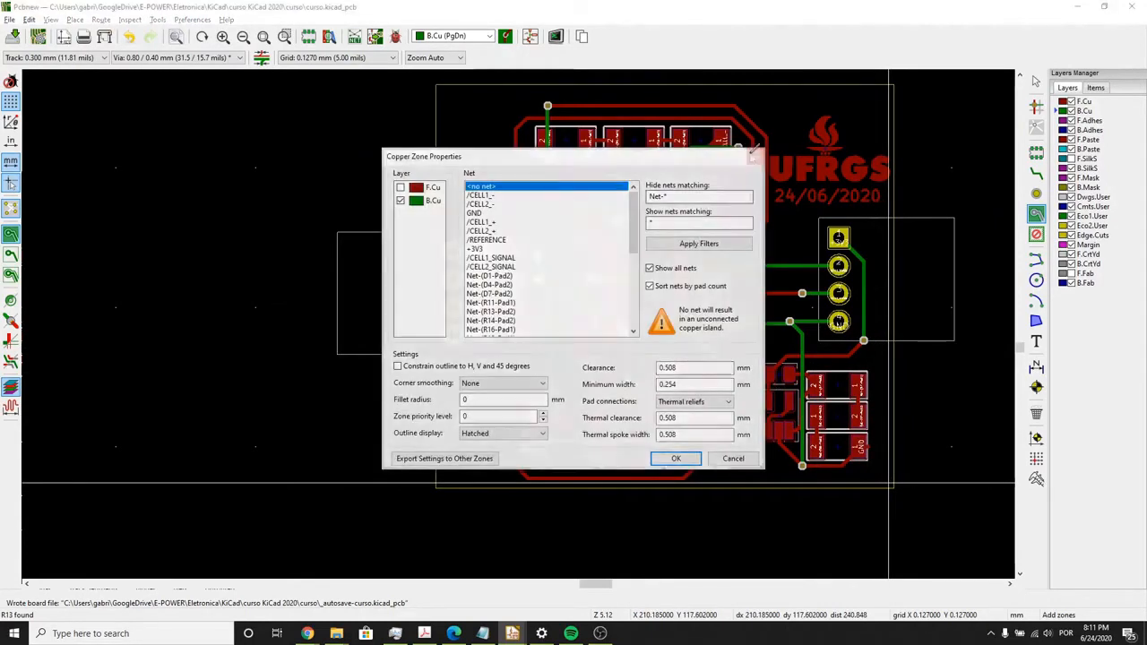
click(676, 458)
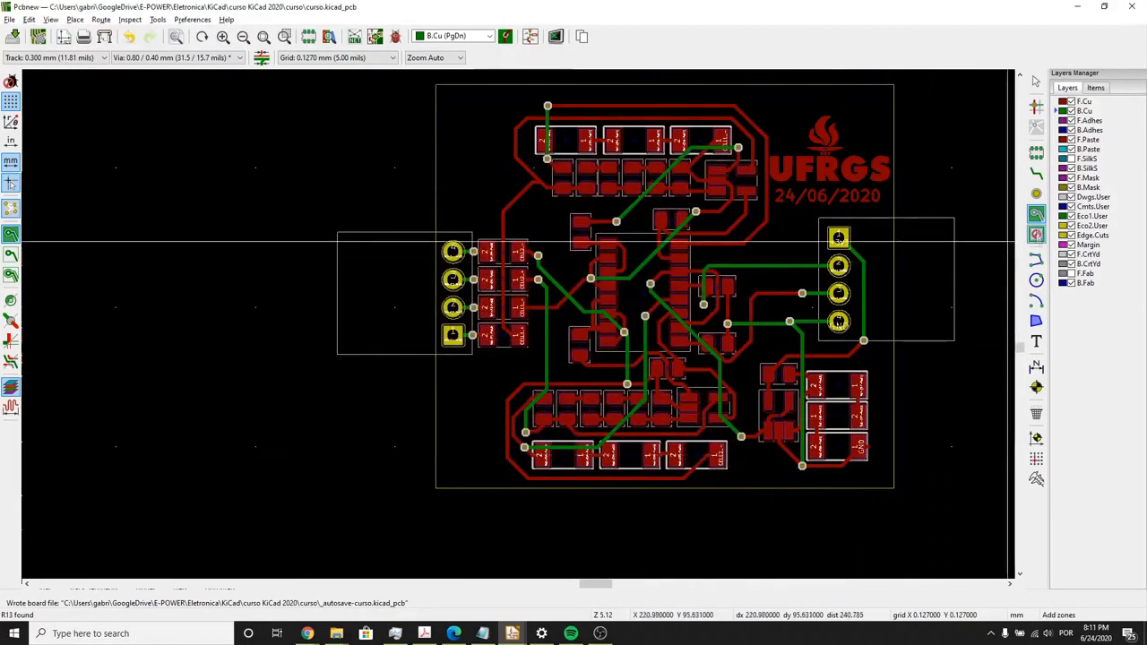
click(888, 482)
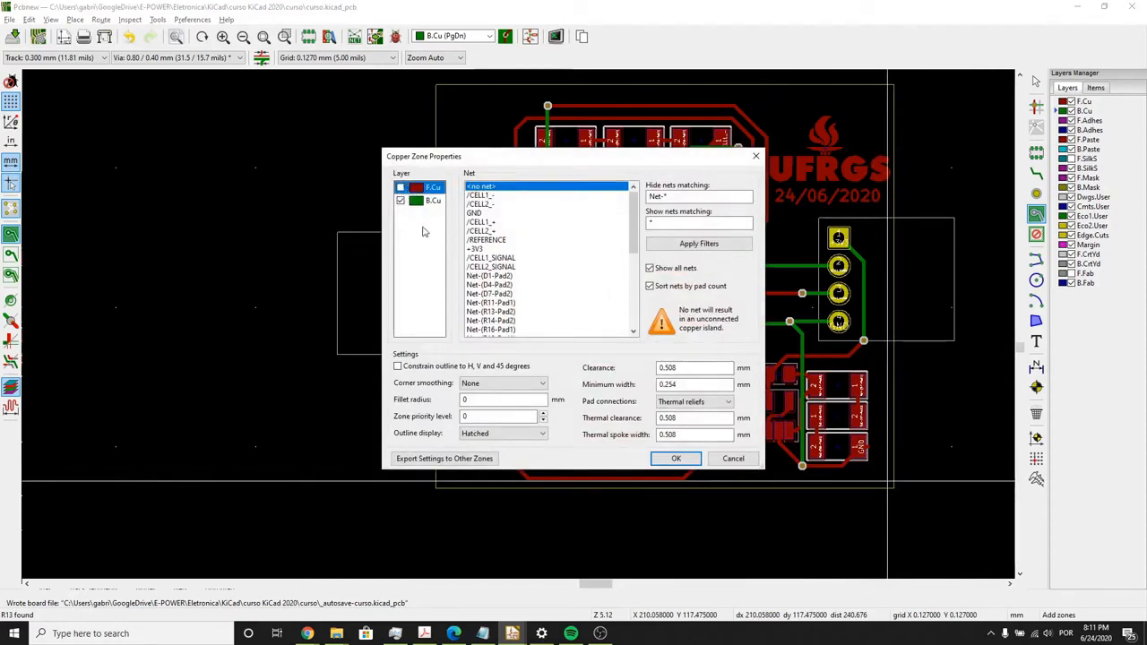
click(475, 213)
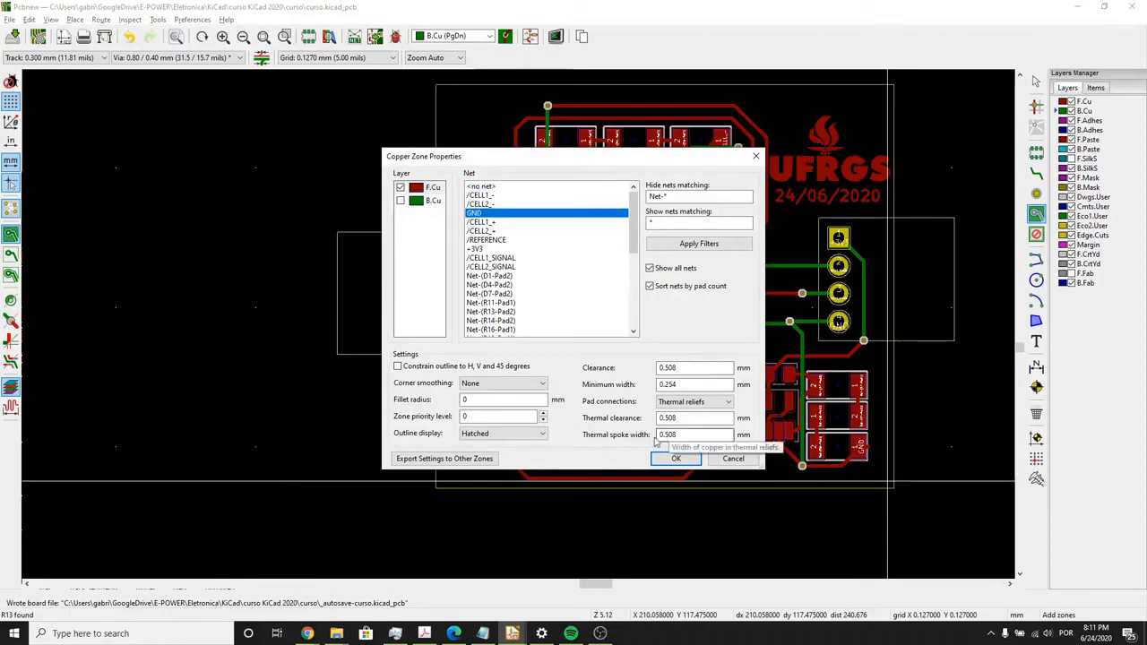
click(676, 458)
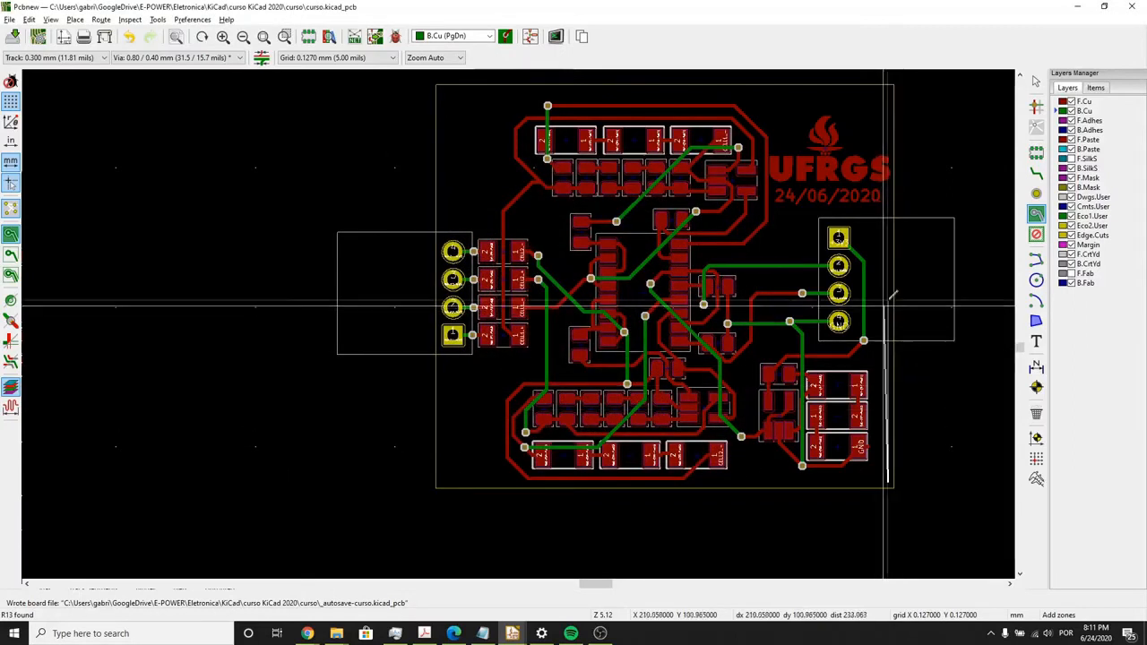
- Outline the GND zone as a rectangle about 13 by 24 mm around the right connector and the components below it, and close it
click(887, 215)
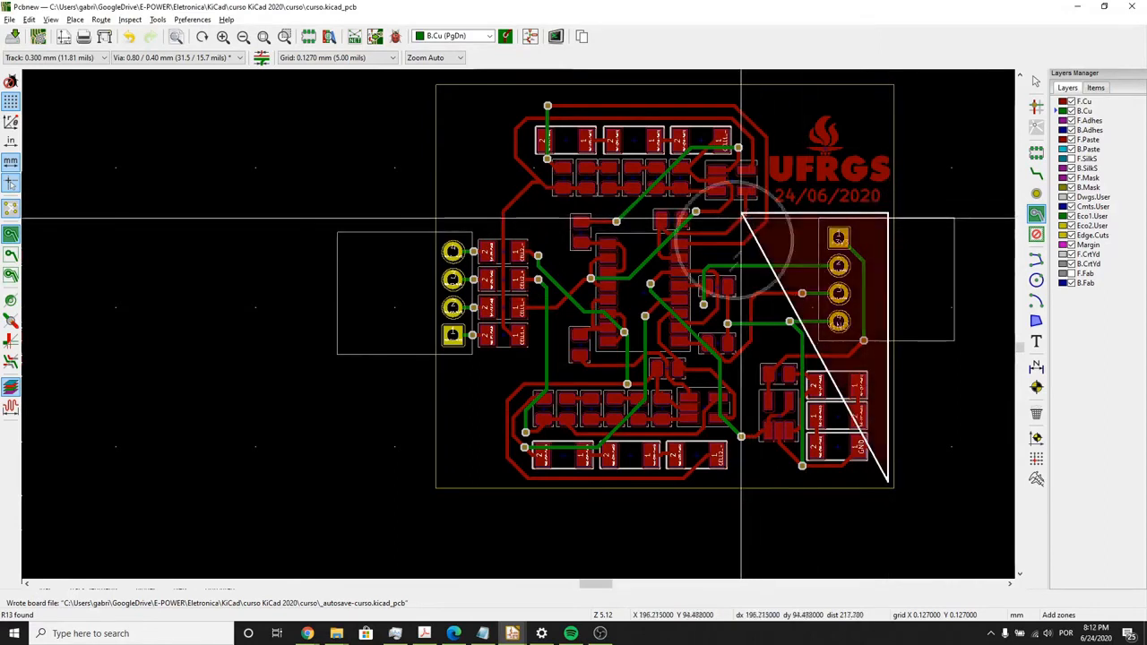
double_click(742, 215)
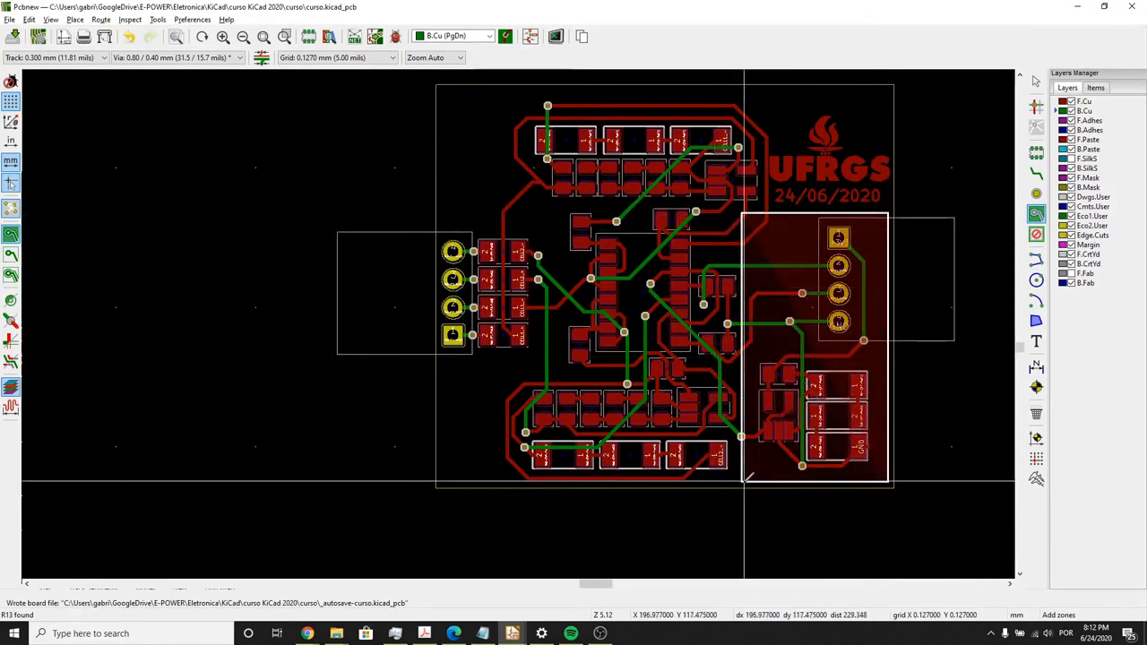
scroll(885, 485, up, 3)
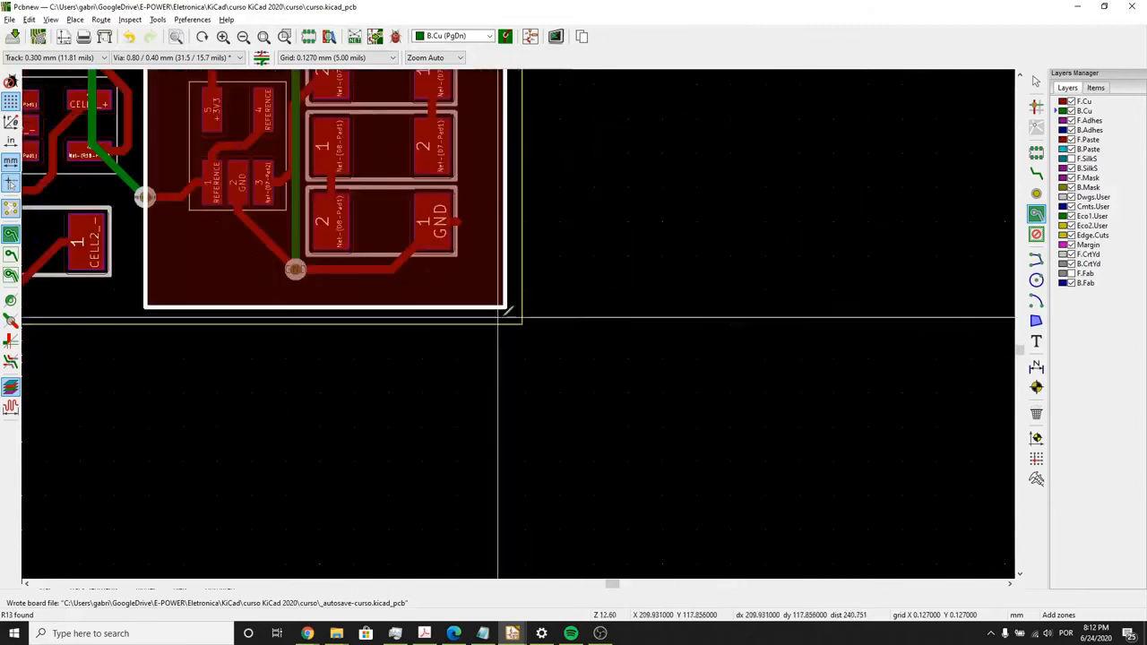
click(504, 307)
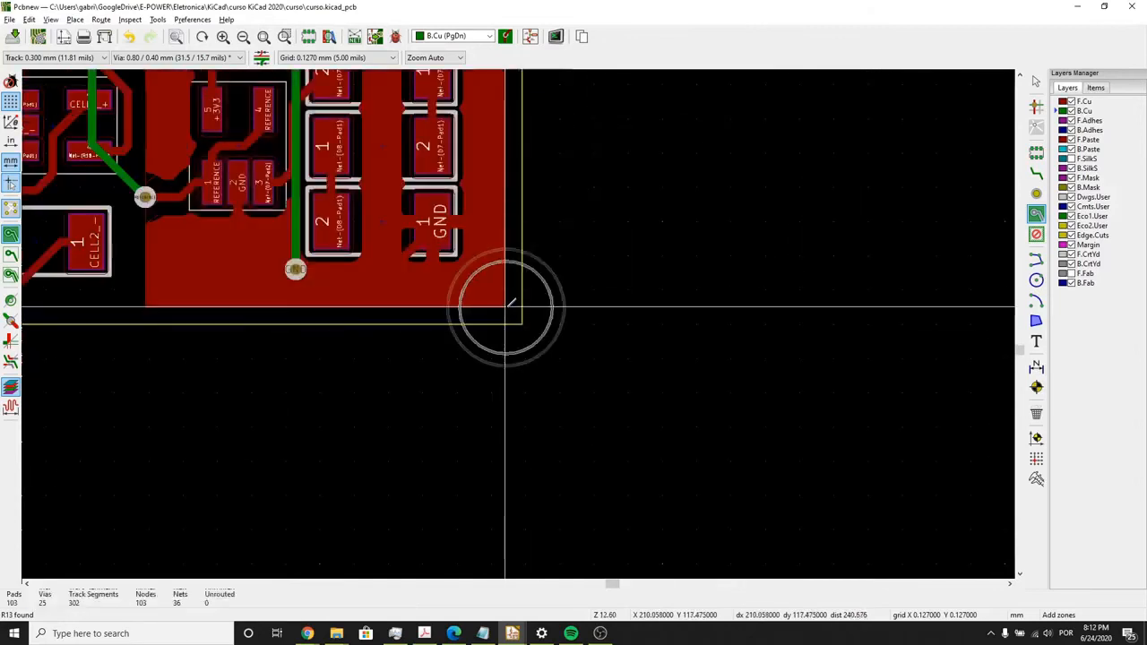
scroll(506, 307, down, 3)
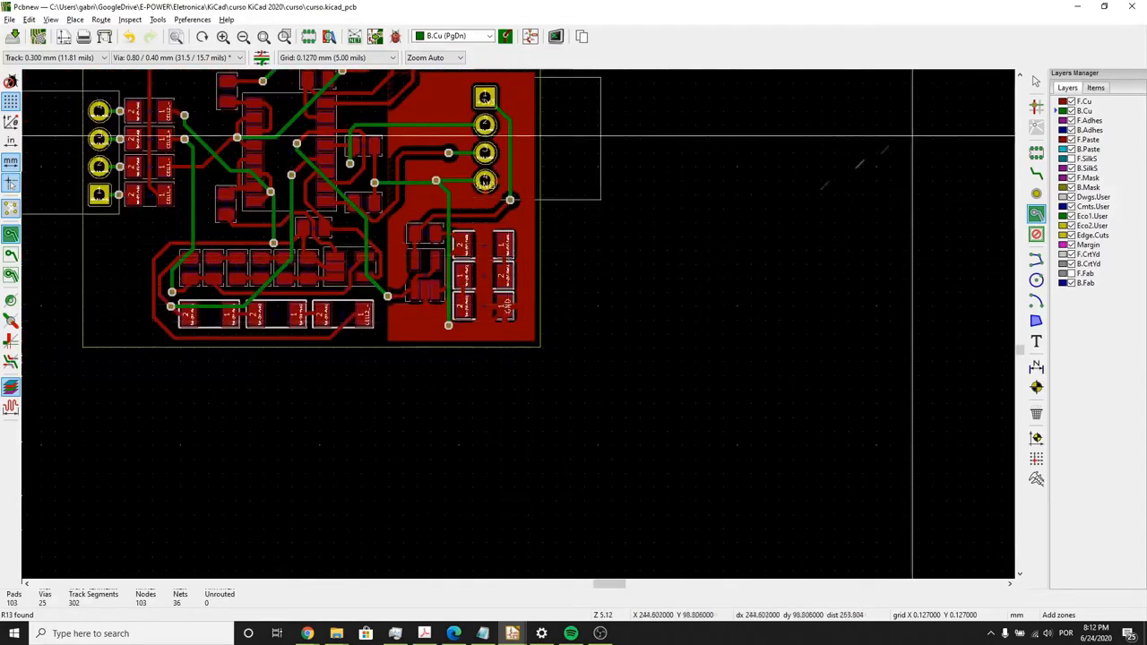
- Set the pad connections of the F.Cu GND zone to Solid and refill the zone
scroll(483, 228, up, 3)
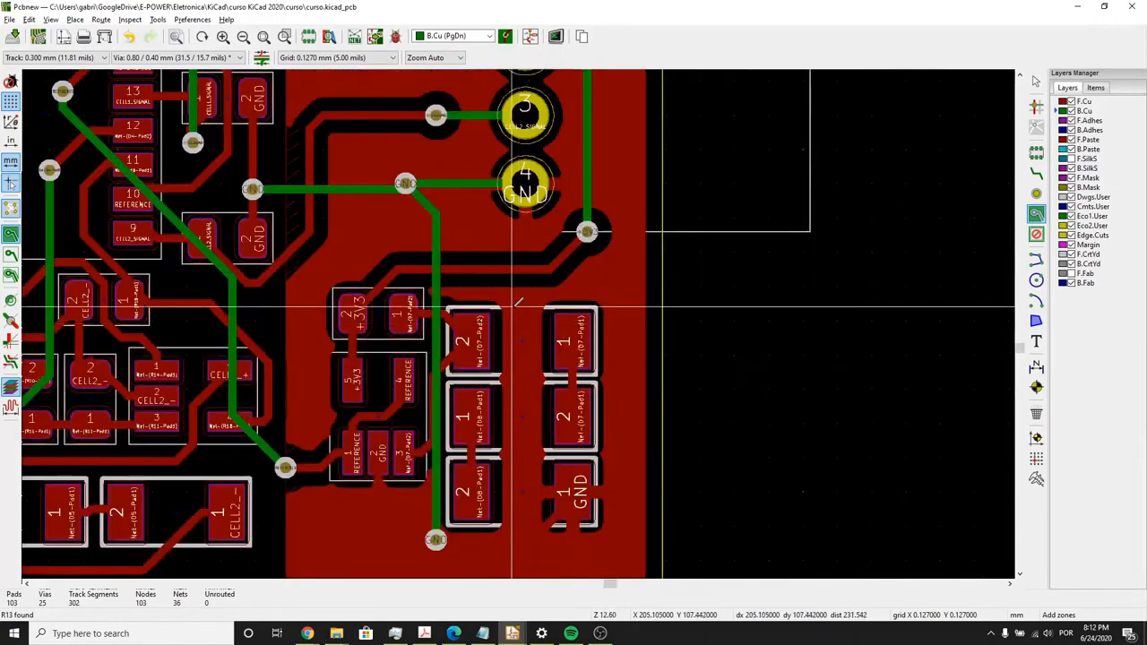
scroll(517, 302, down, 1)
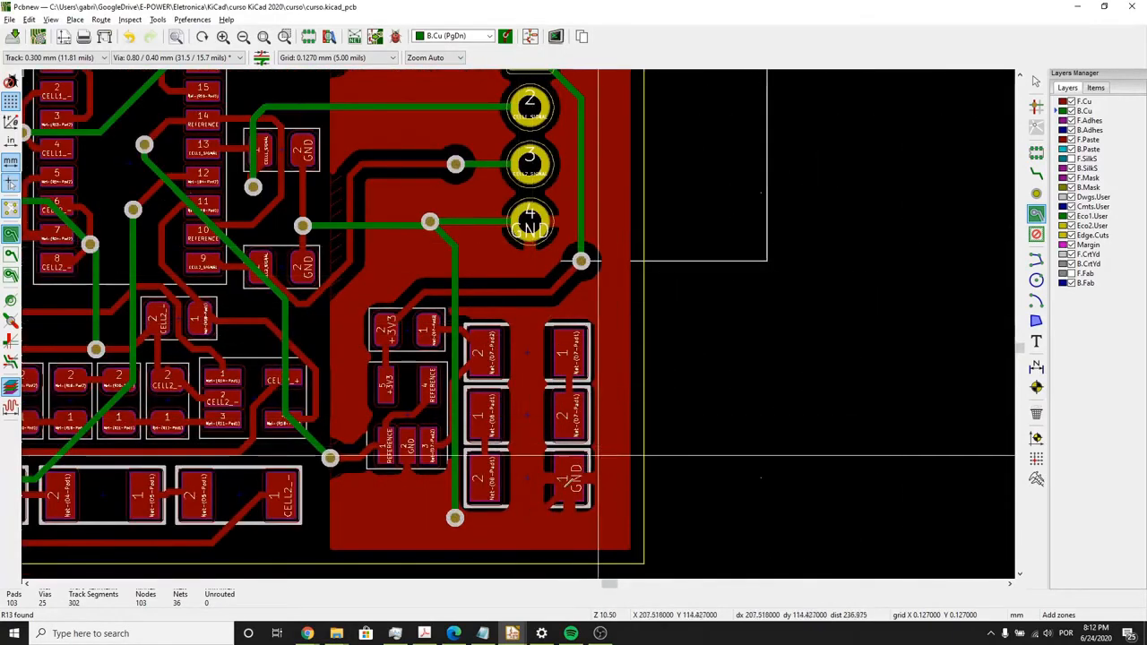
scroll(596, 456, up, 1)
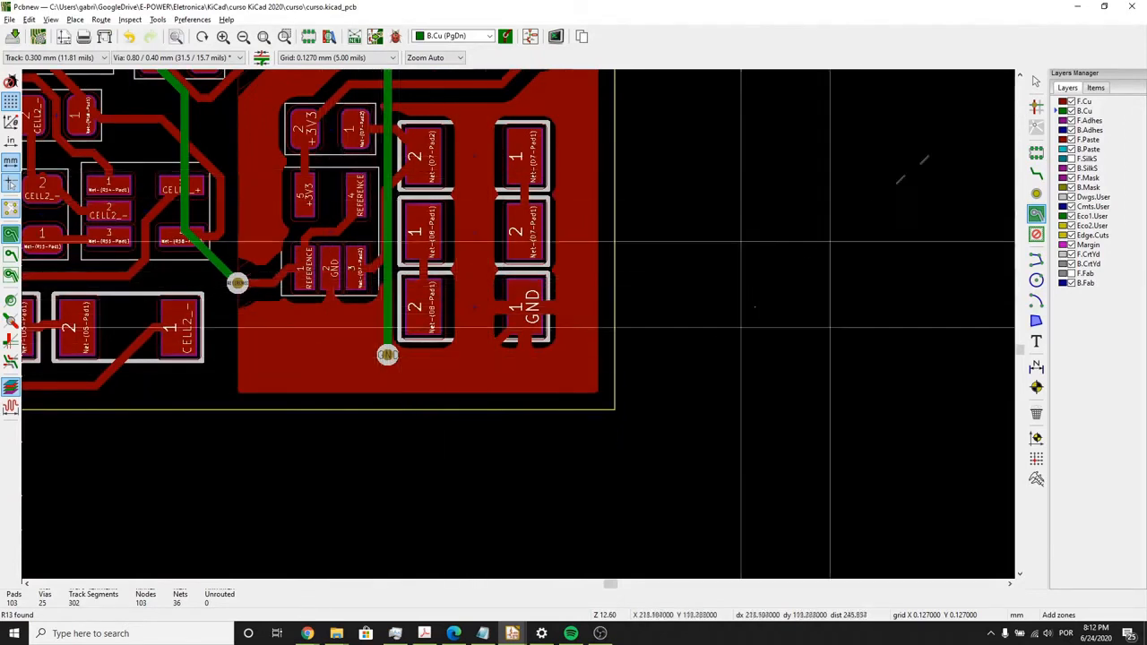
scroll(760, 316, up, 5)
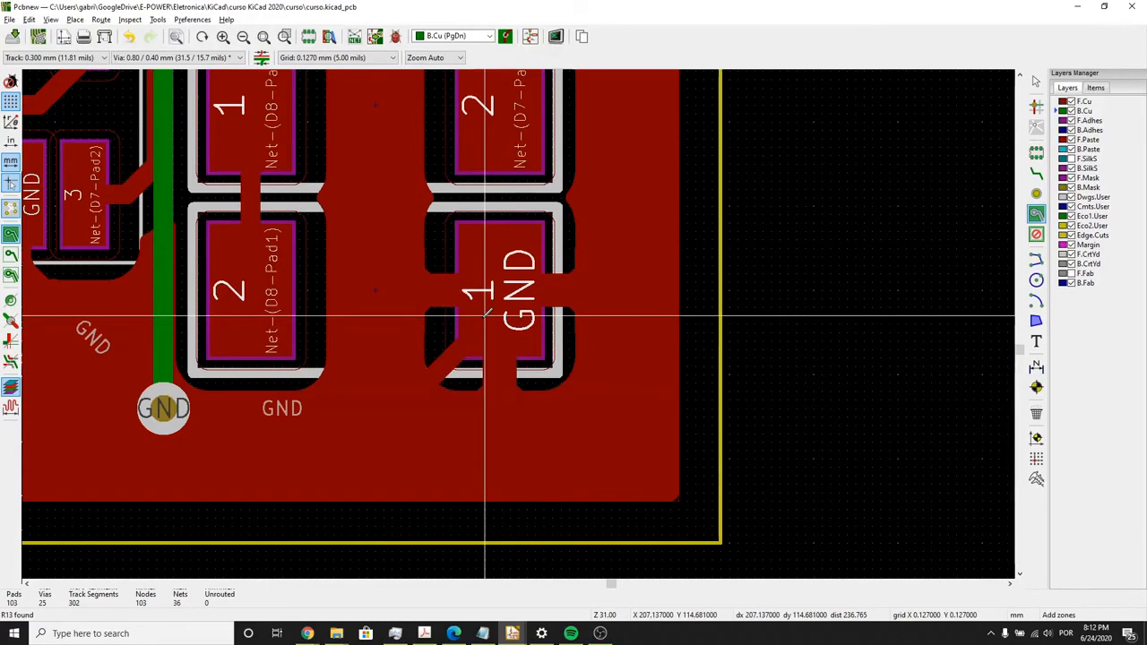
key(Escape)
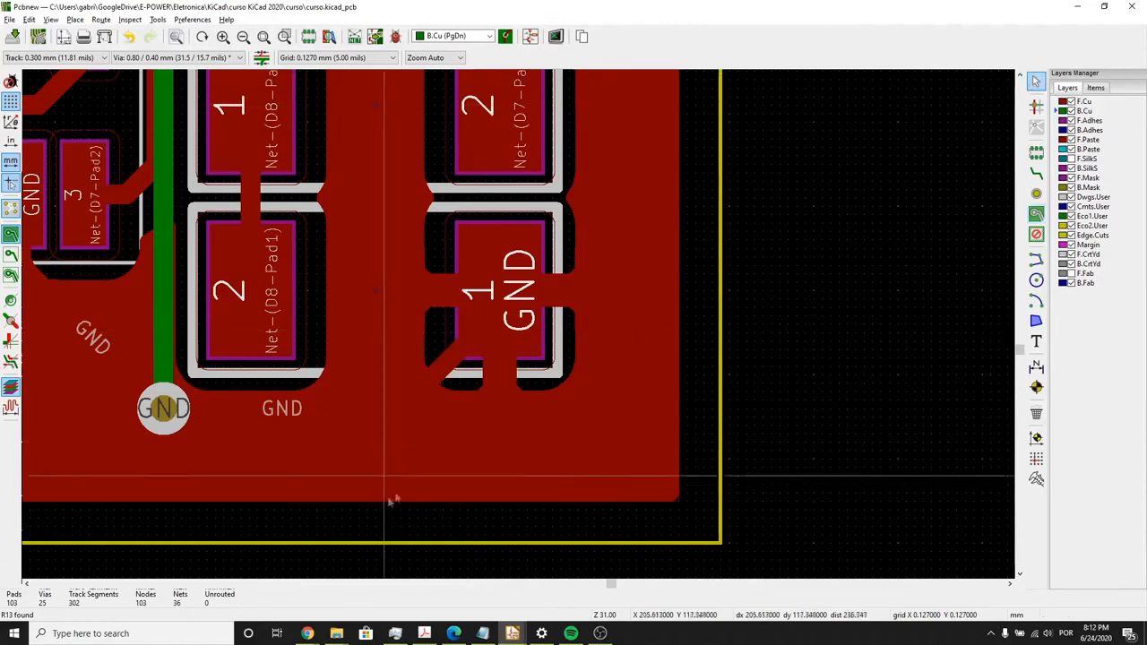
click(419, 453)
key(e)
click(689, 402)
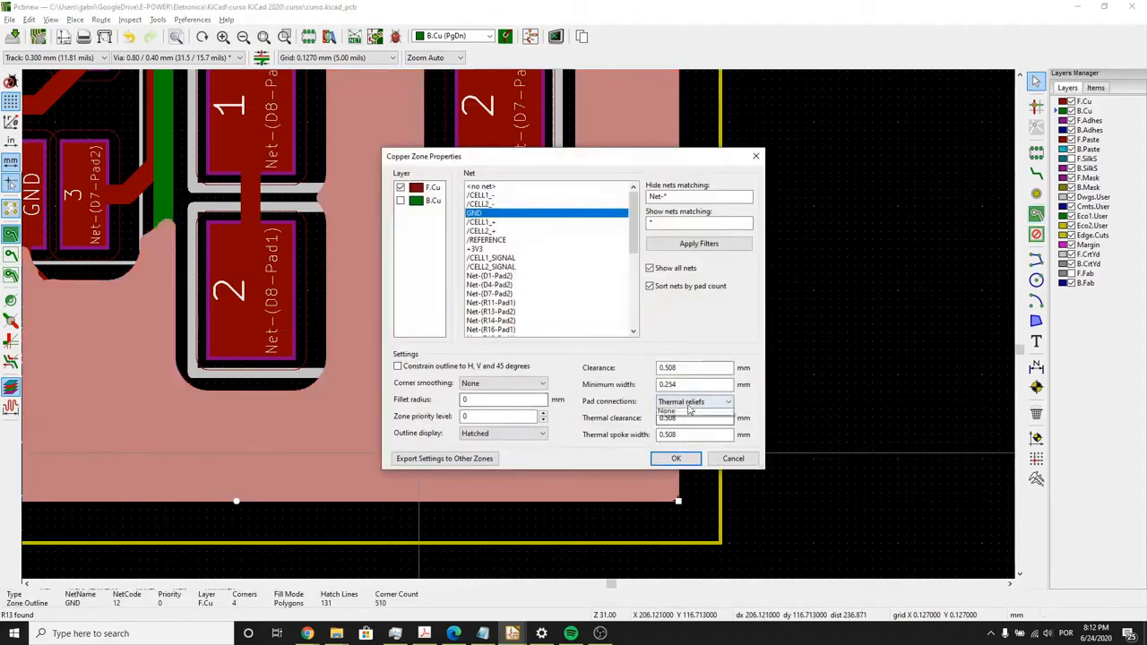
click(686, 410)
click(675, 457)
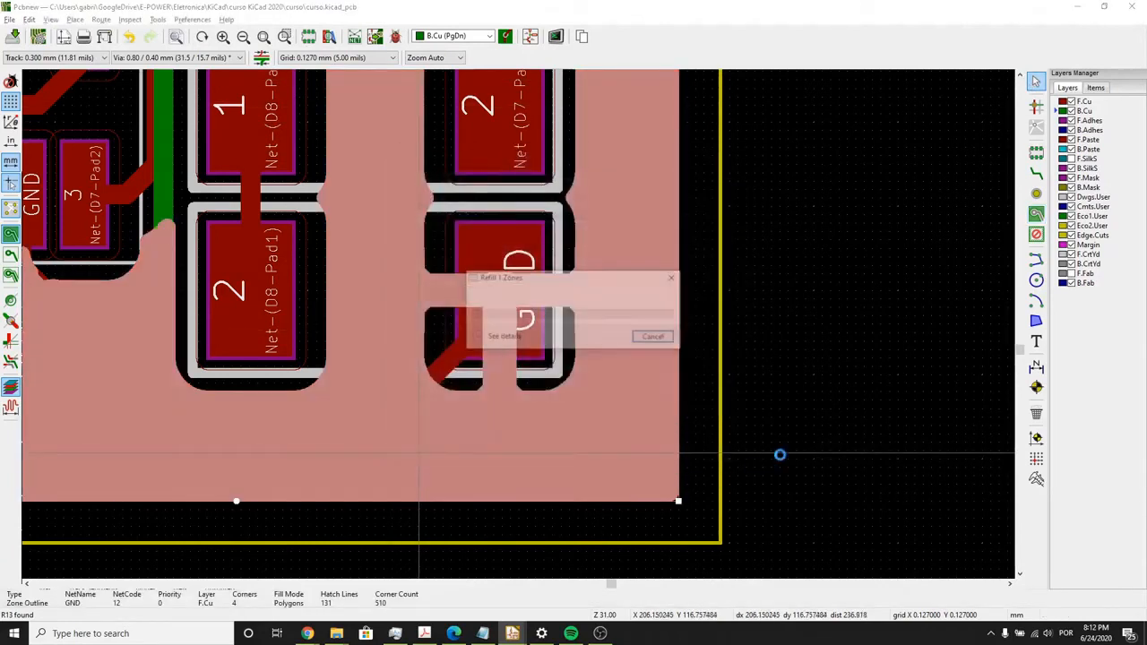
click(737, 436)
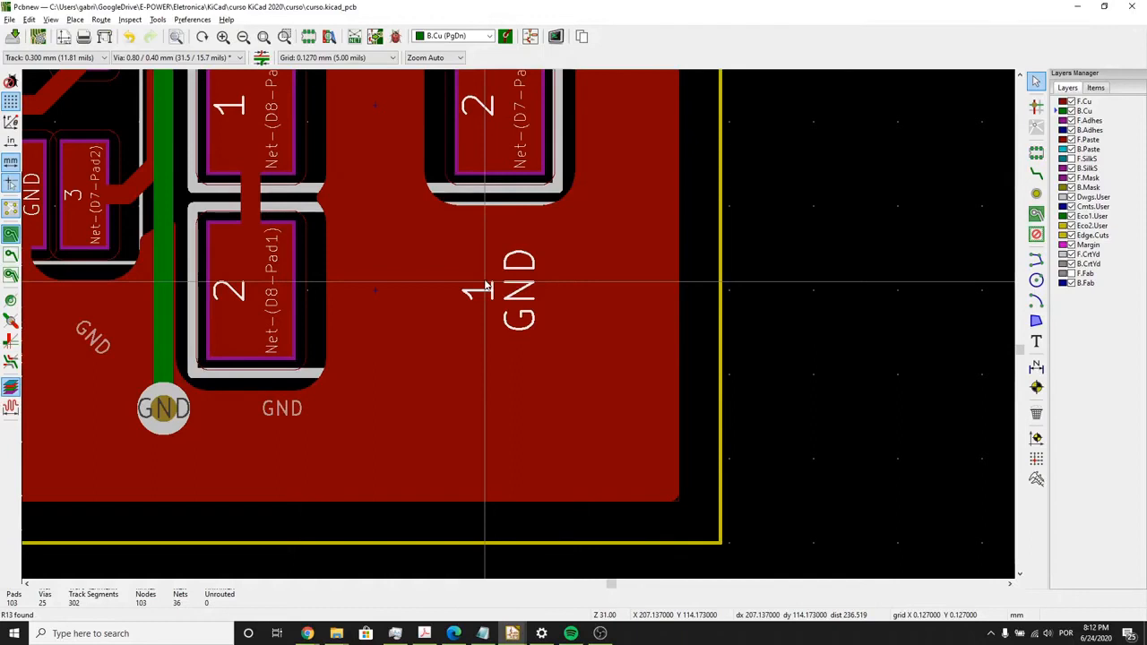
- Set the GND zone's pad connections back to Thermal reliefs and refill the zone
double_click(448, 324)
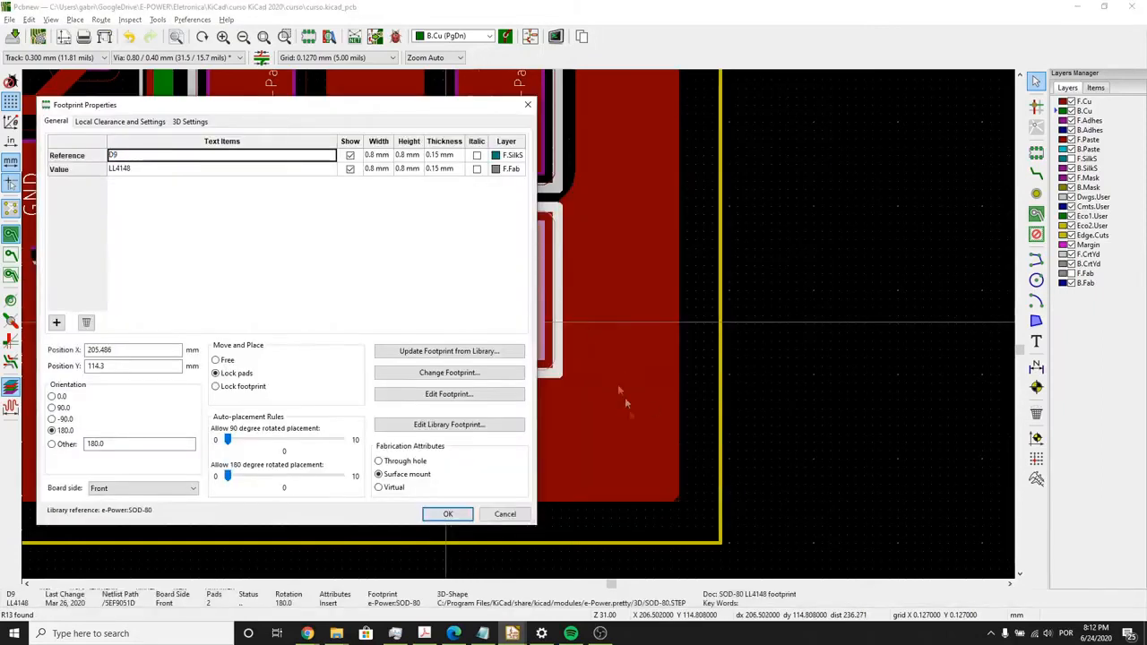
click(527, 104)
scroll(671, 480, up, 3)
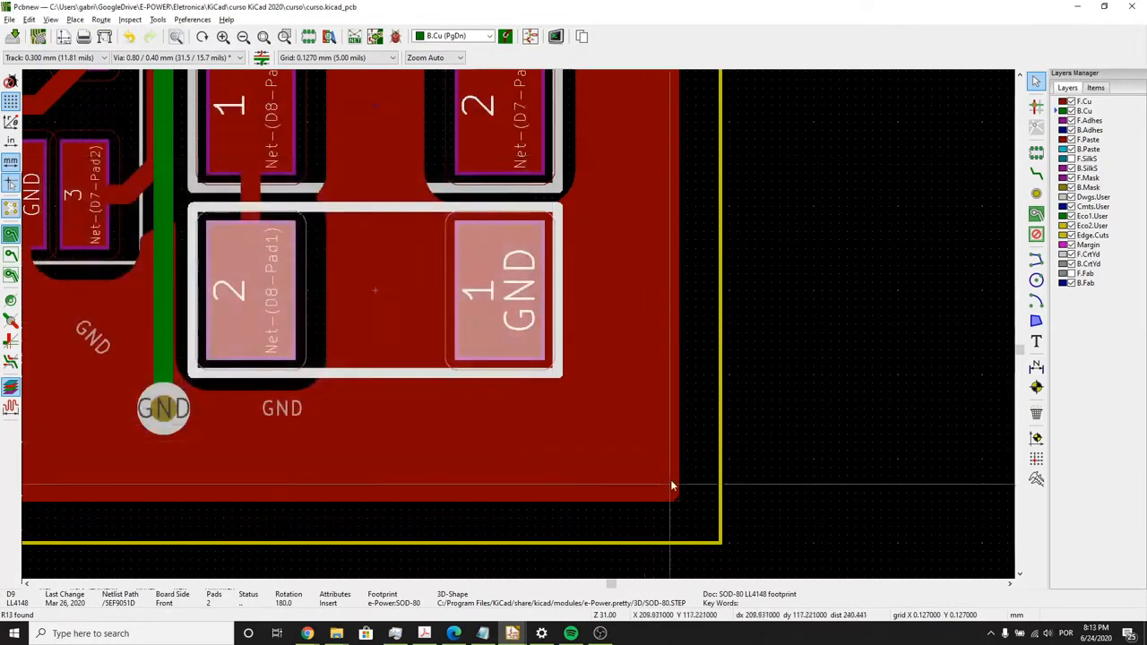
click(667, 476)
double_click(668, 476)
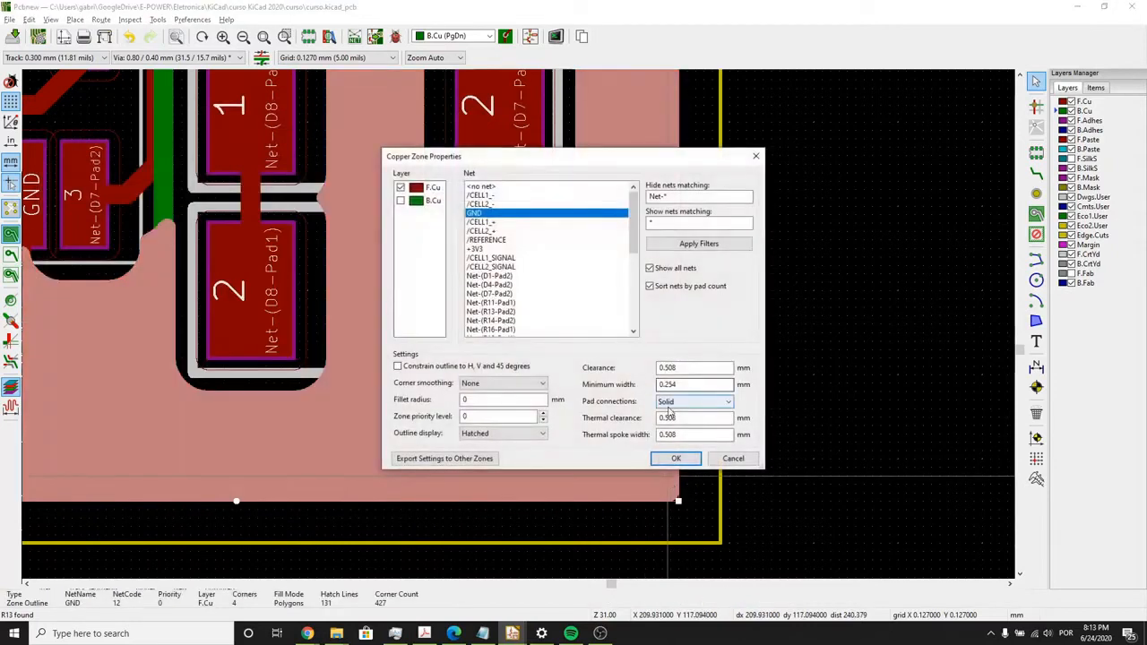
click(671, 403)
click(675, 424)
click(676, 458)
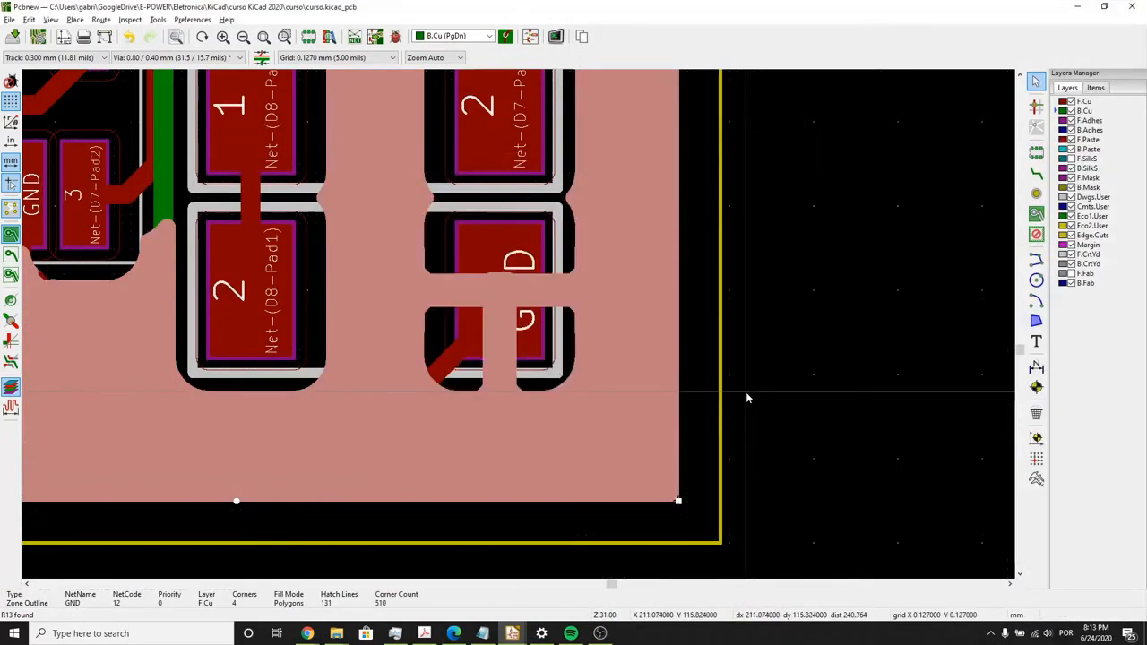
click(685, 357)
- Examine how the GND zone fills around the diode pads, the four-pin connector and the neighbouring tracks
scroll(685, 358, down, 4)
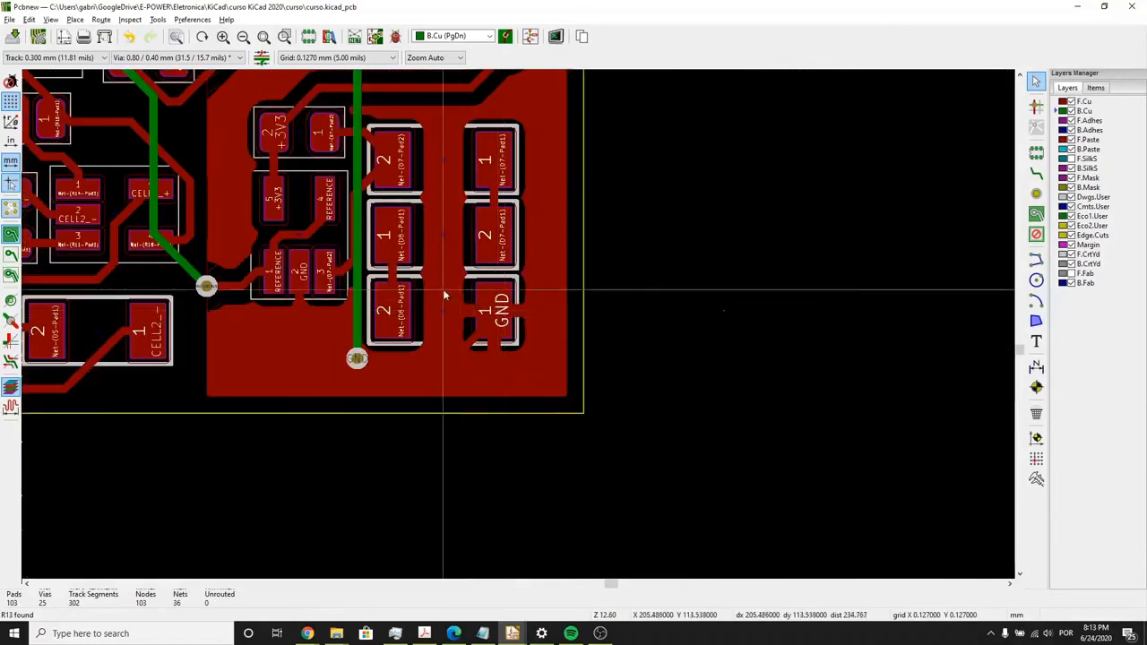
scroll(381, 314, up, 1)
middle_drag(380, 313, 382, 372)
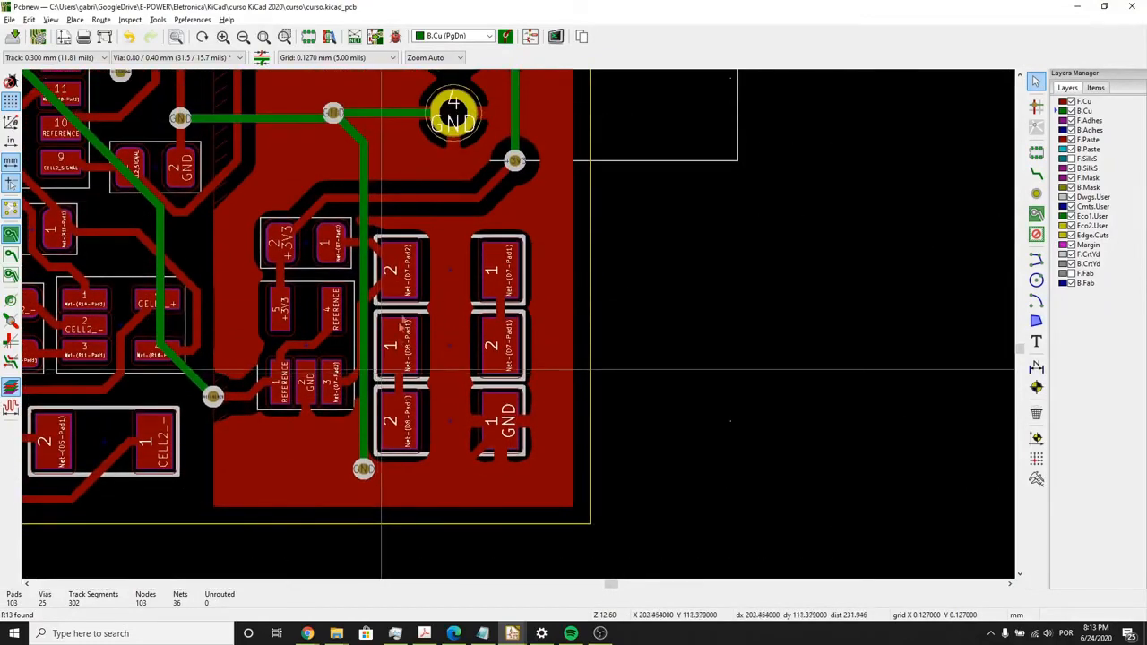
scroll(398, 272, down, 1)
middle_drag(397, 271, 513, 347)
scroll(538, 330, down, 1)
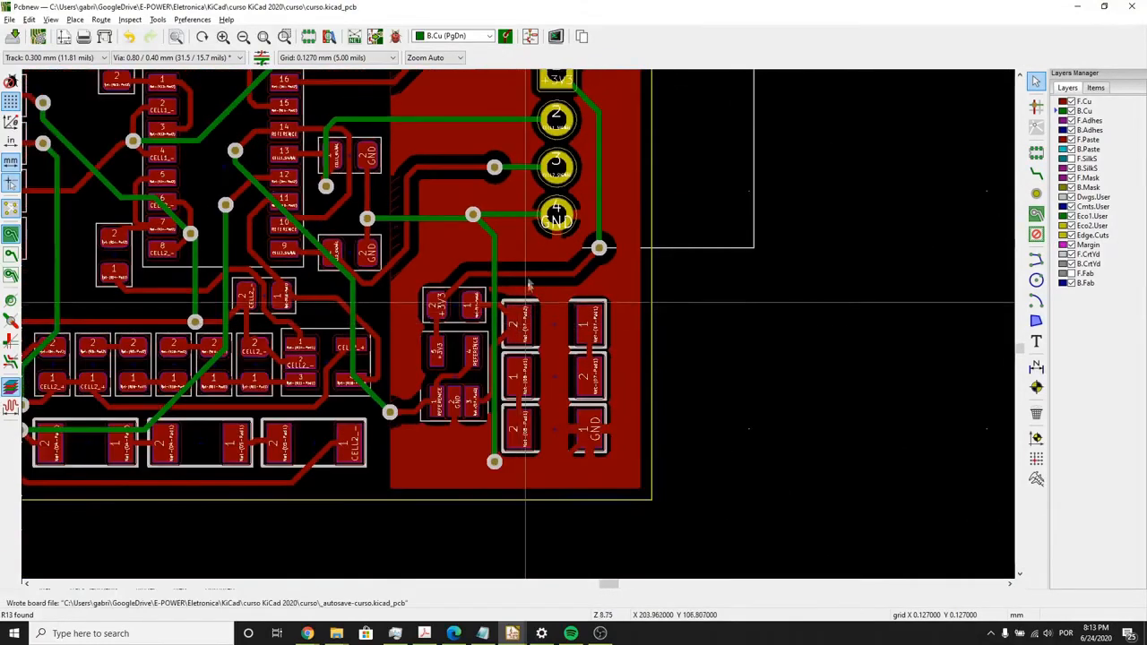
middle_drag(735, 246, 794, 327)
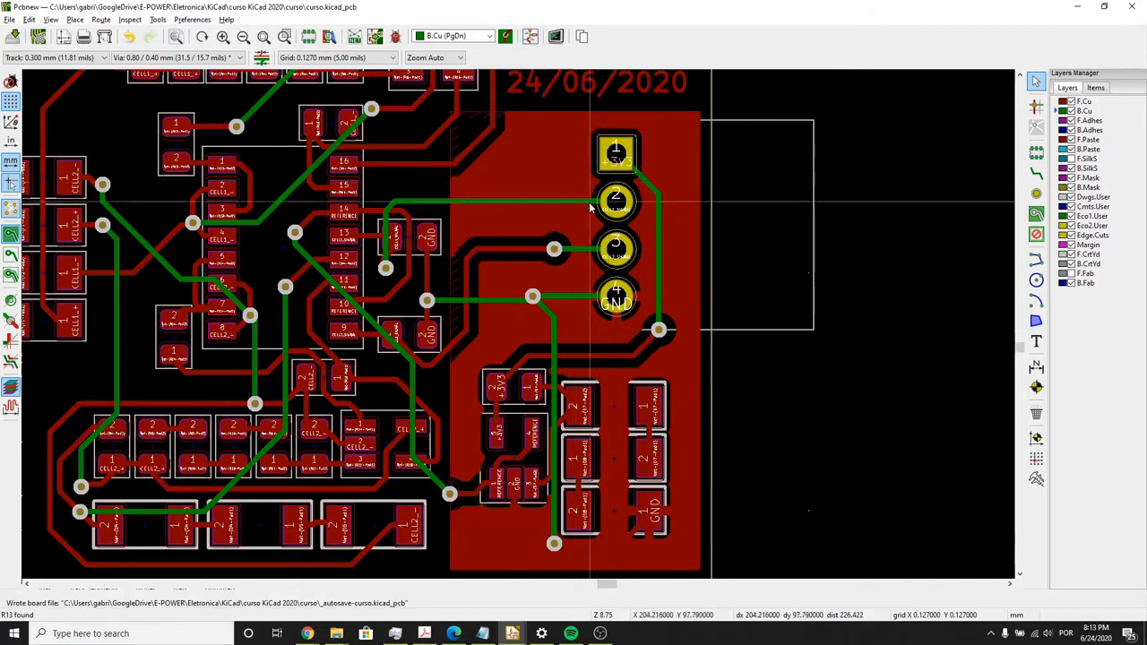
scroll(586, 274, down, 1)
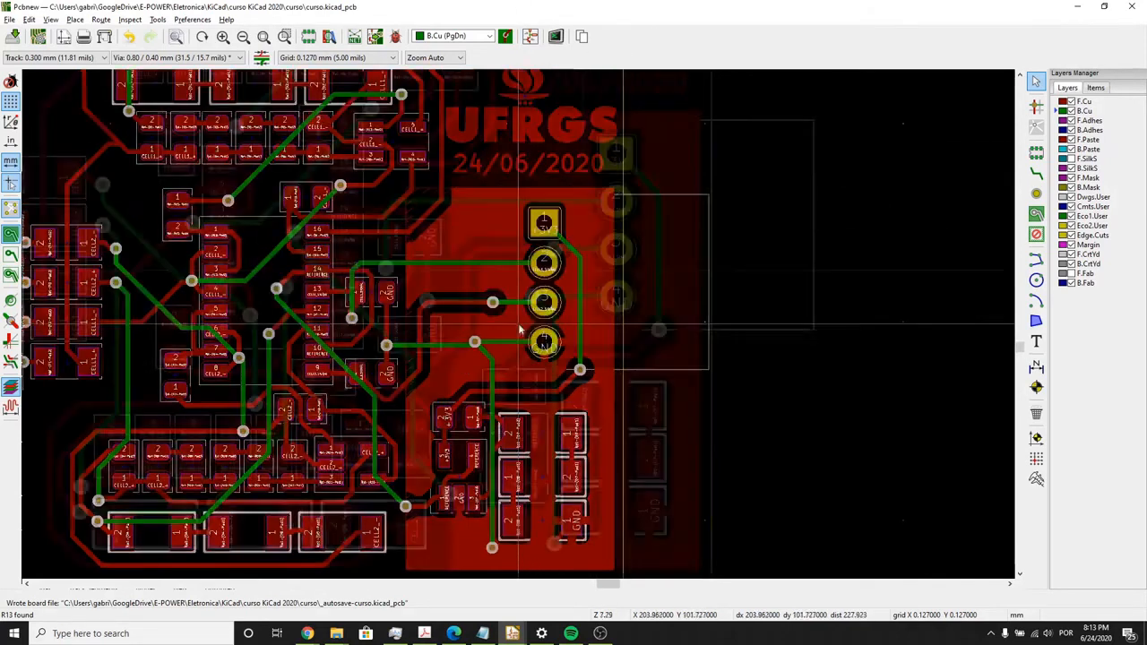
middle_drag(519, 342, 573, 294)
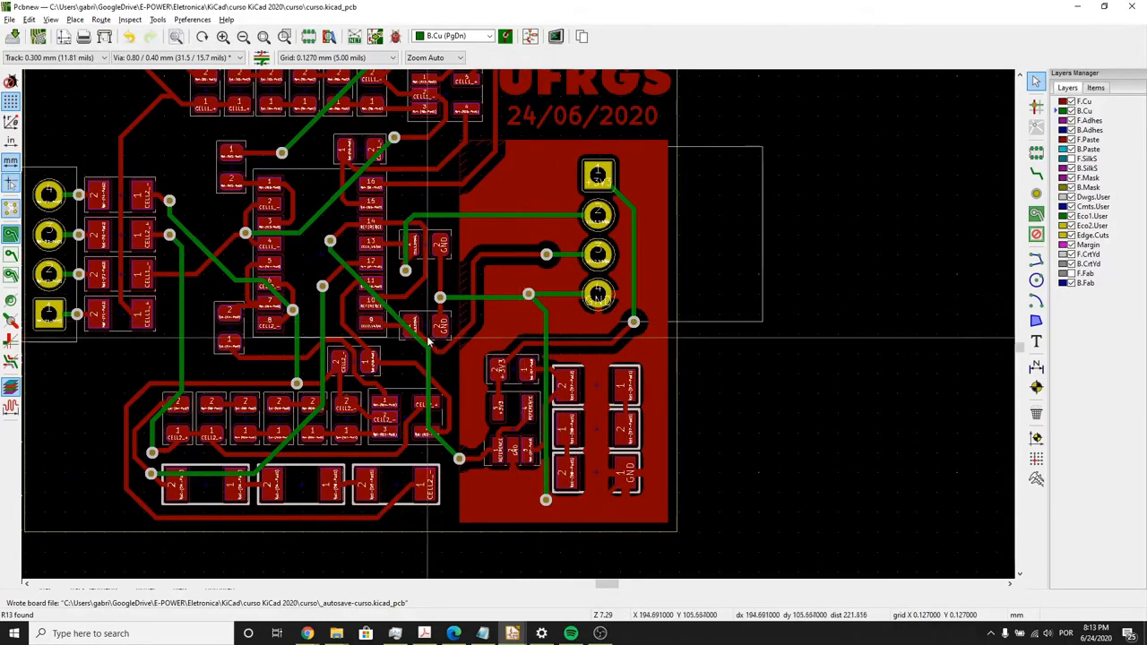
- Look into the pre-defined widths for the diagonal CELL2_- track on B.Cu, and close its properties without changes
scroll(520, 330, up, 3)
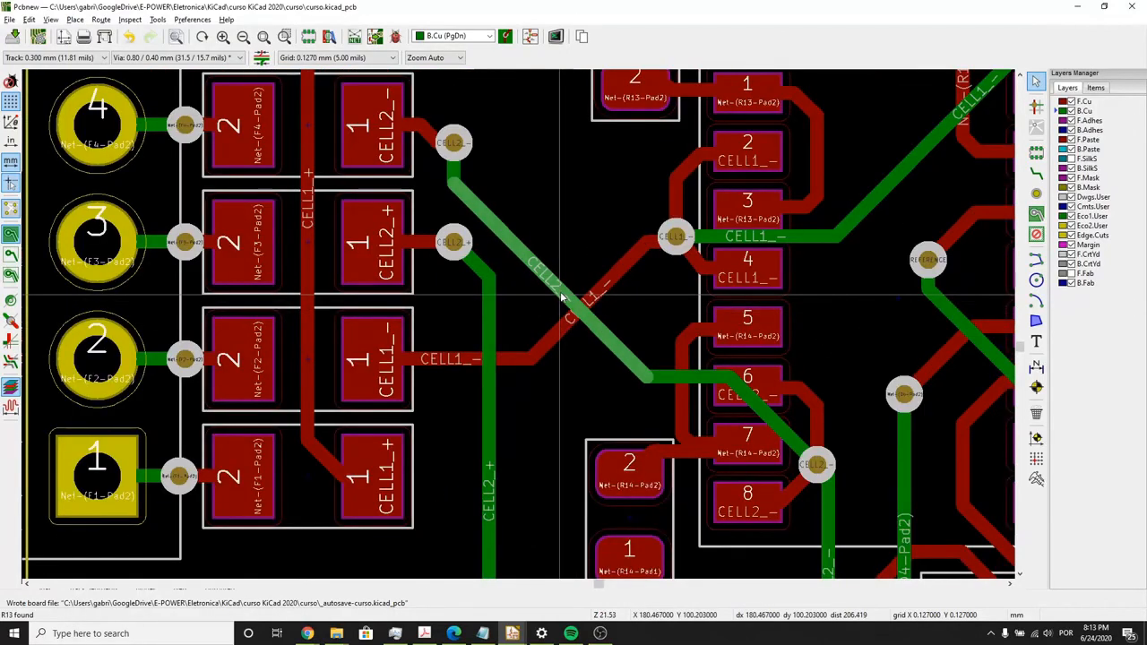
click(563, 295)
double_click(563, 296)
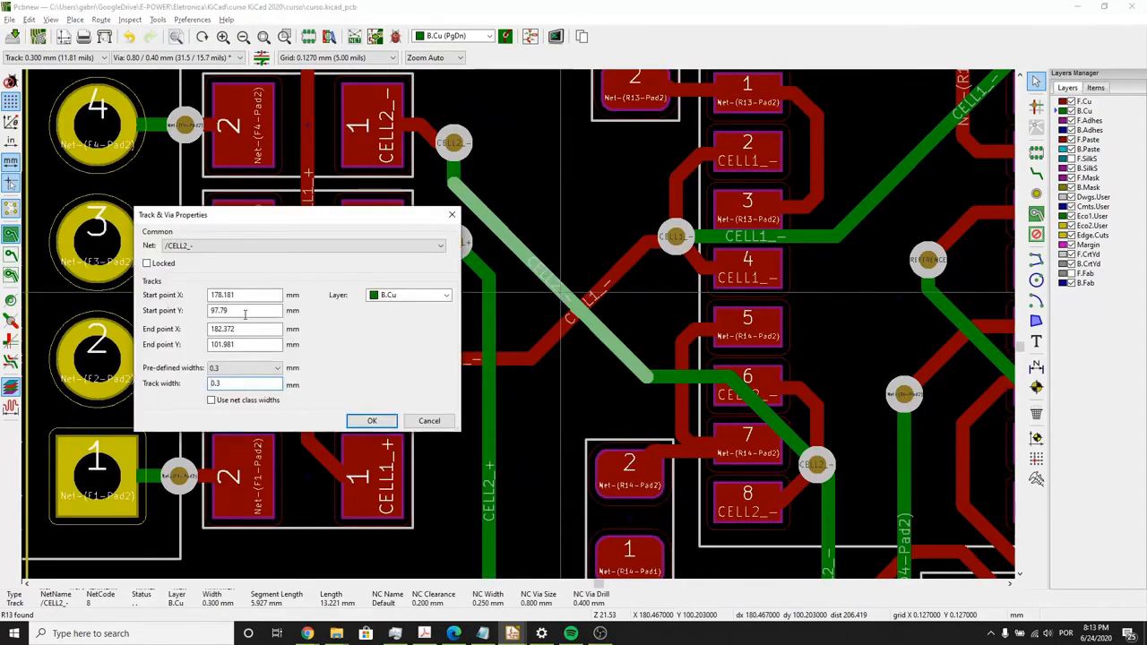
click(244, 367)
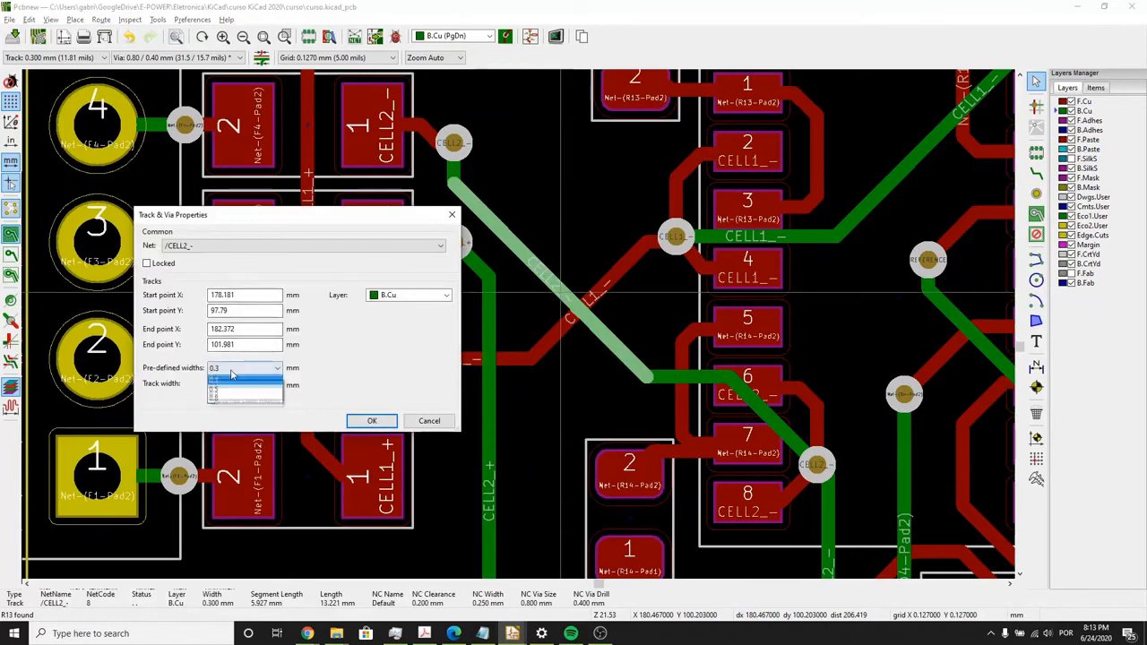
click(430, 421)
click(430, 421)
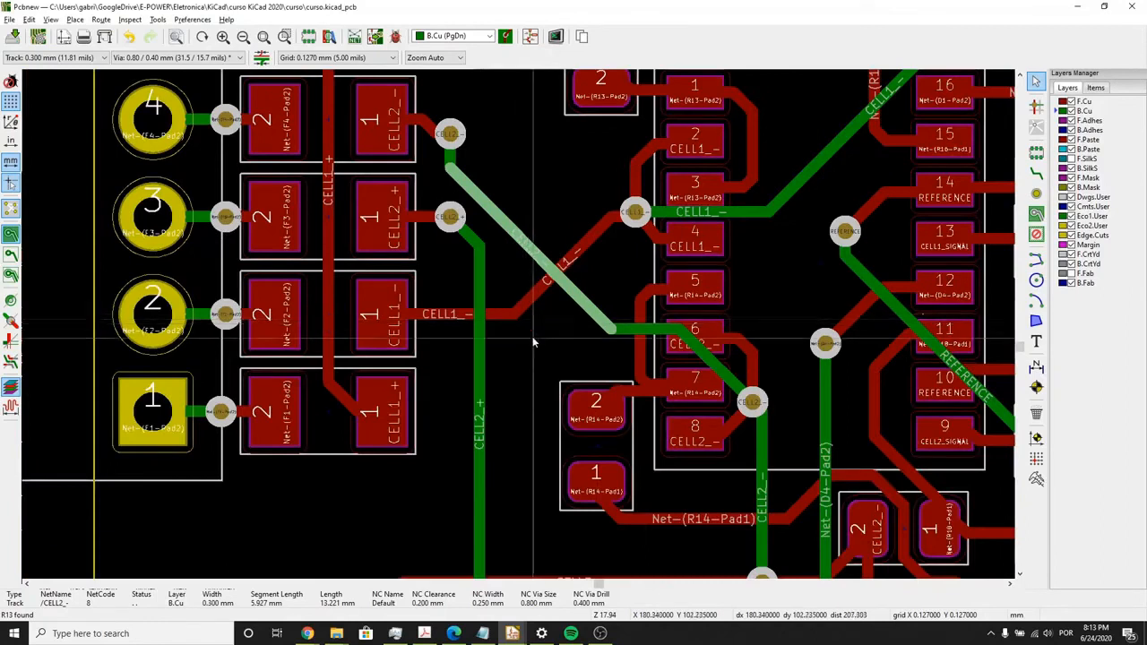
click(532, 348)
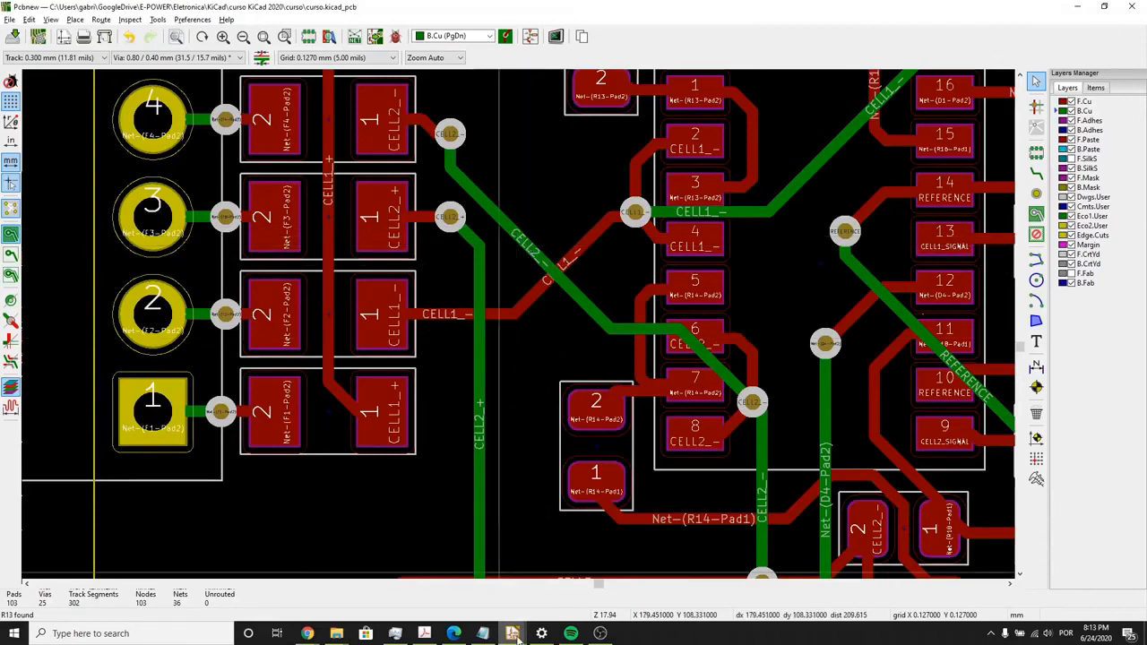
- Look at the tools in the KiCad project manager and return to the board layout
mouse_move(515, 636)
click(315, 573)
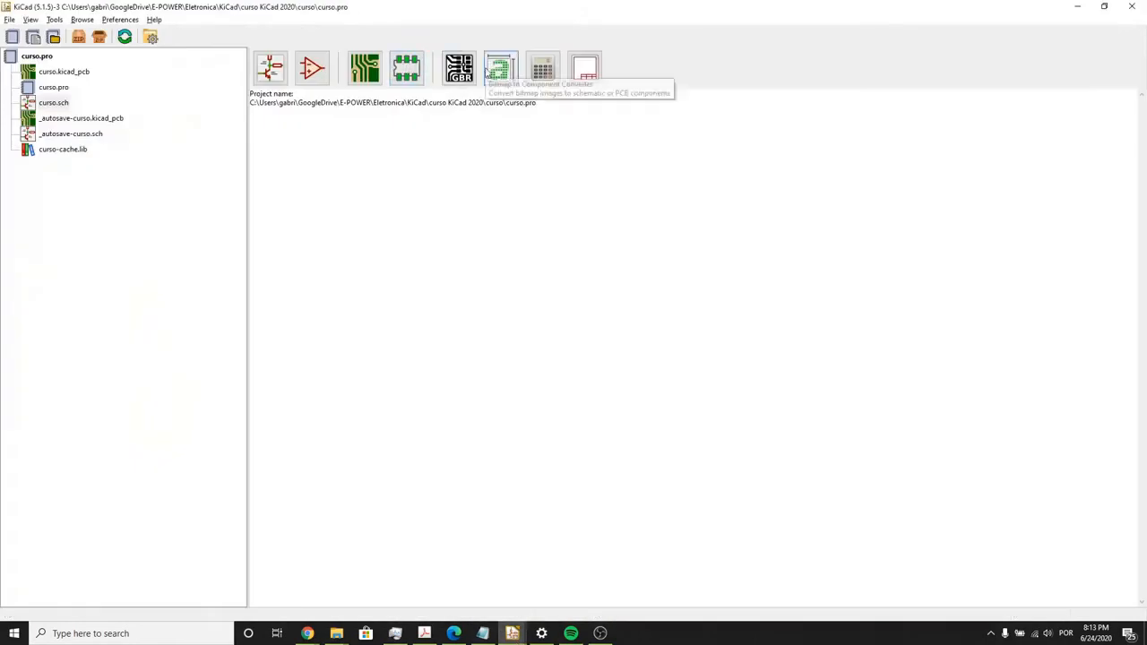
click(1074, 7)
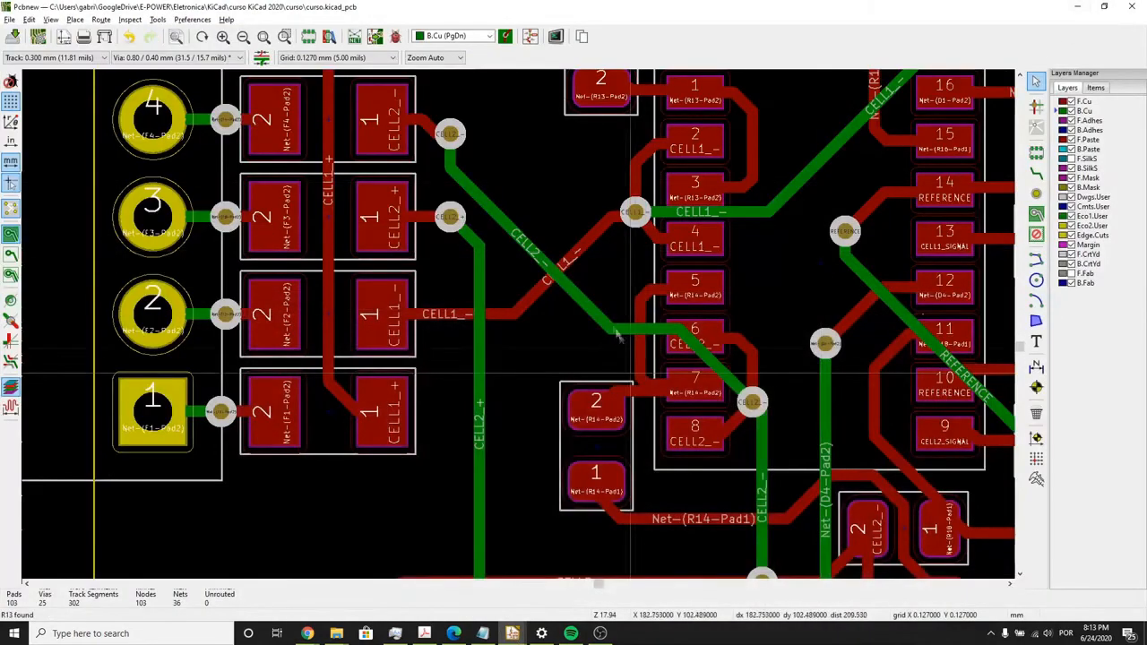
- Try a track width of 1 mm on the diagonal CELL2_- segment on B.Cu, and undo the change
click(582, 307)
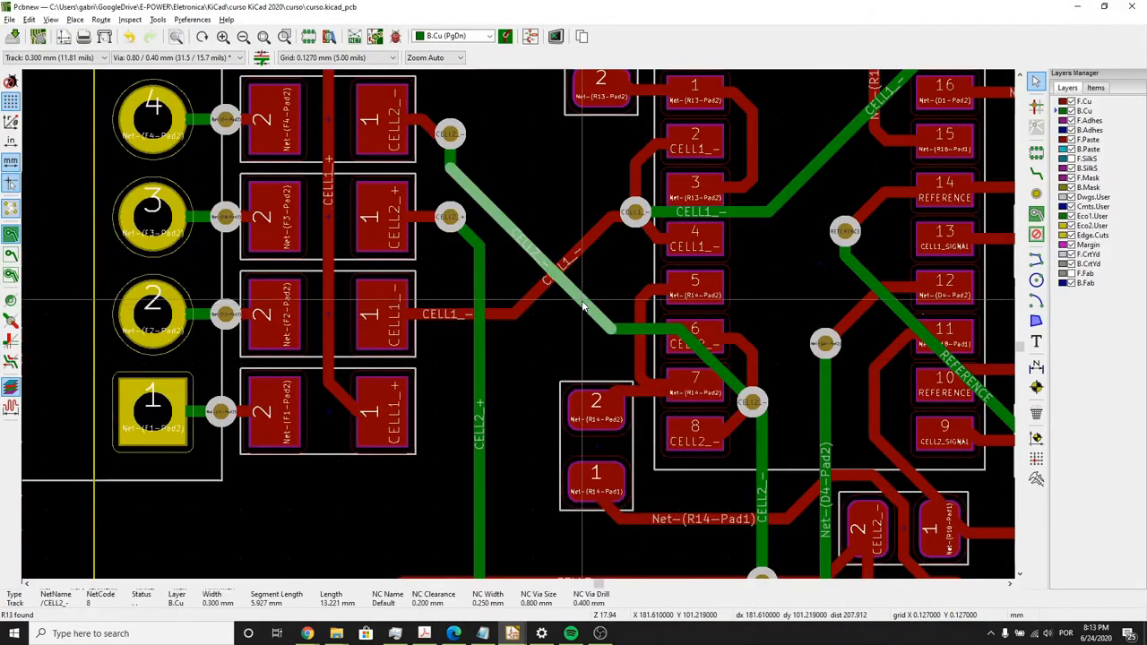
double_click(582, 308)
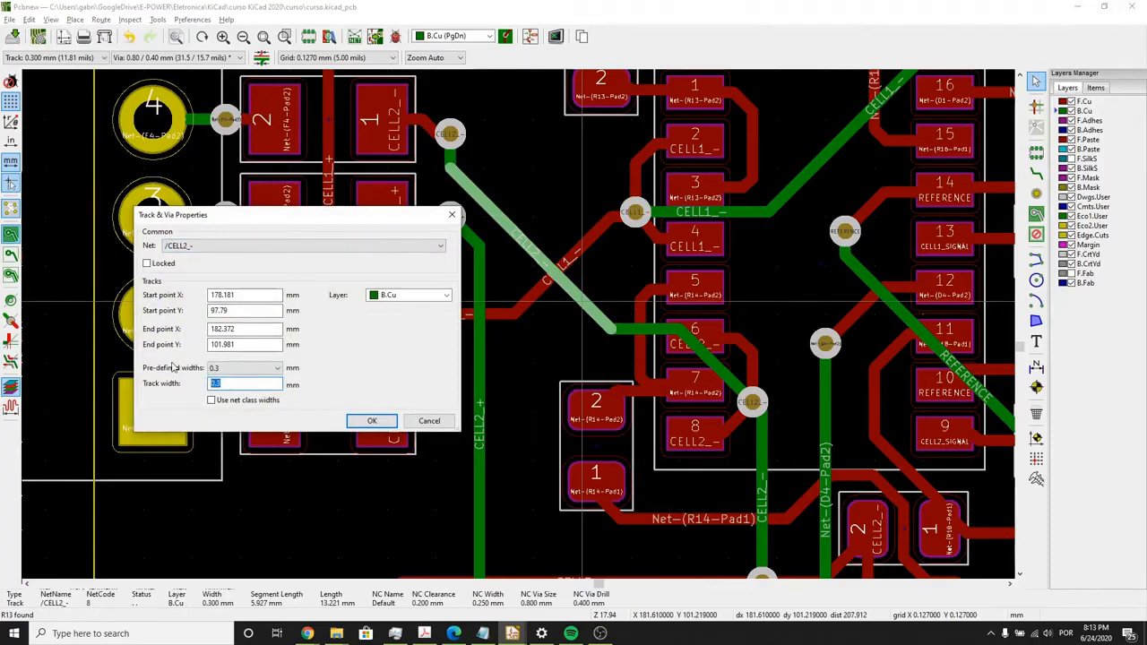
text(1)
key(Return)
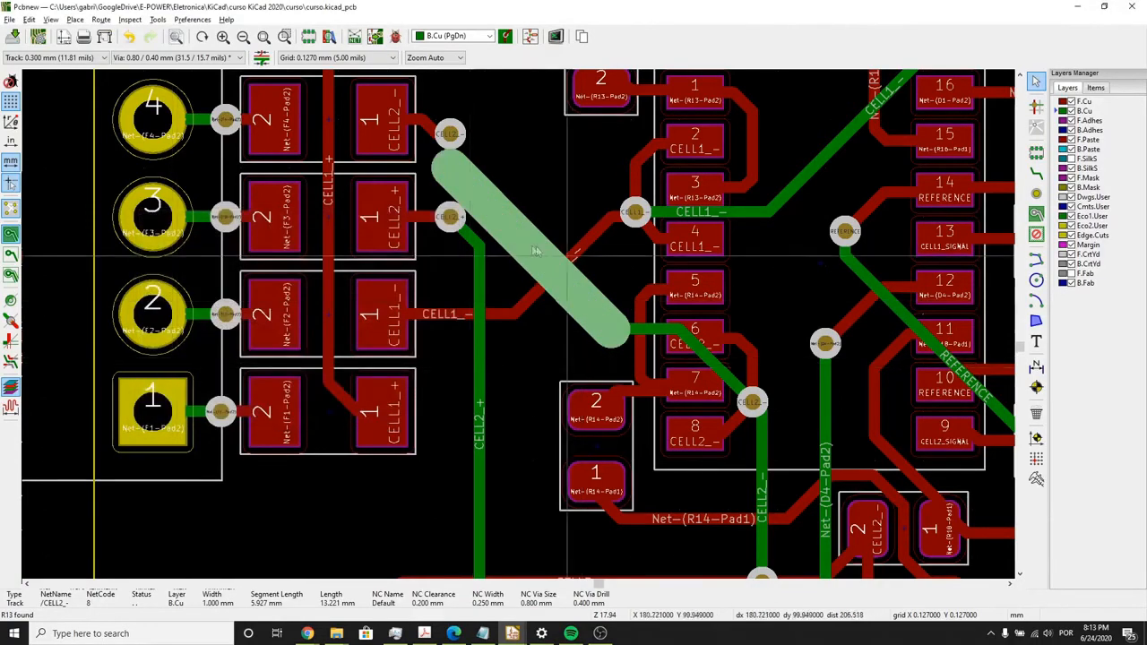
key(Escape)
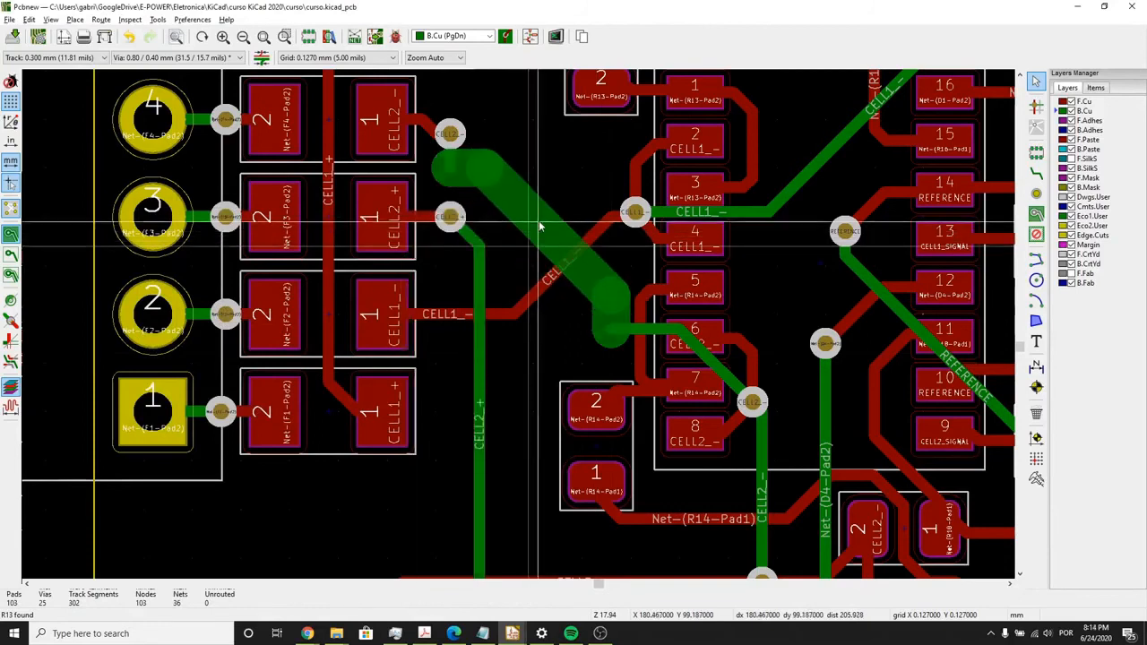
key(ctrl+z)
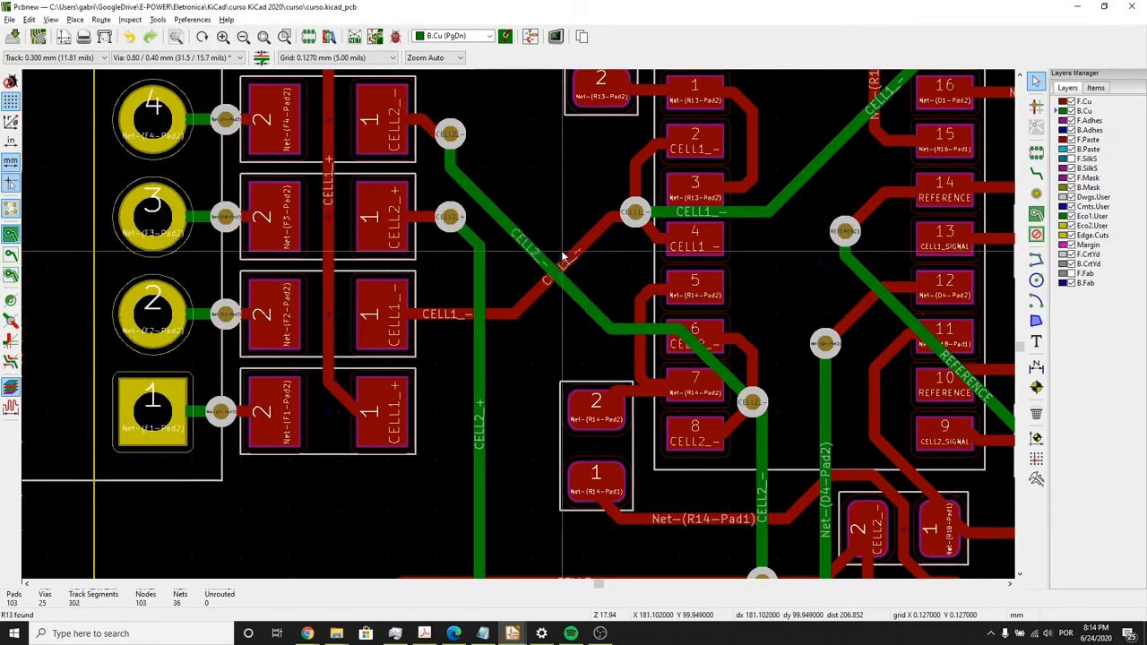
- Run the design rules check on the whole board with a minimum track width of 0.2 mm and close the check
scroll(518, 329, down, 3)
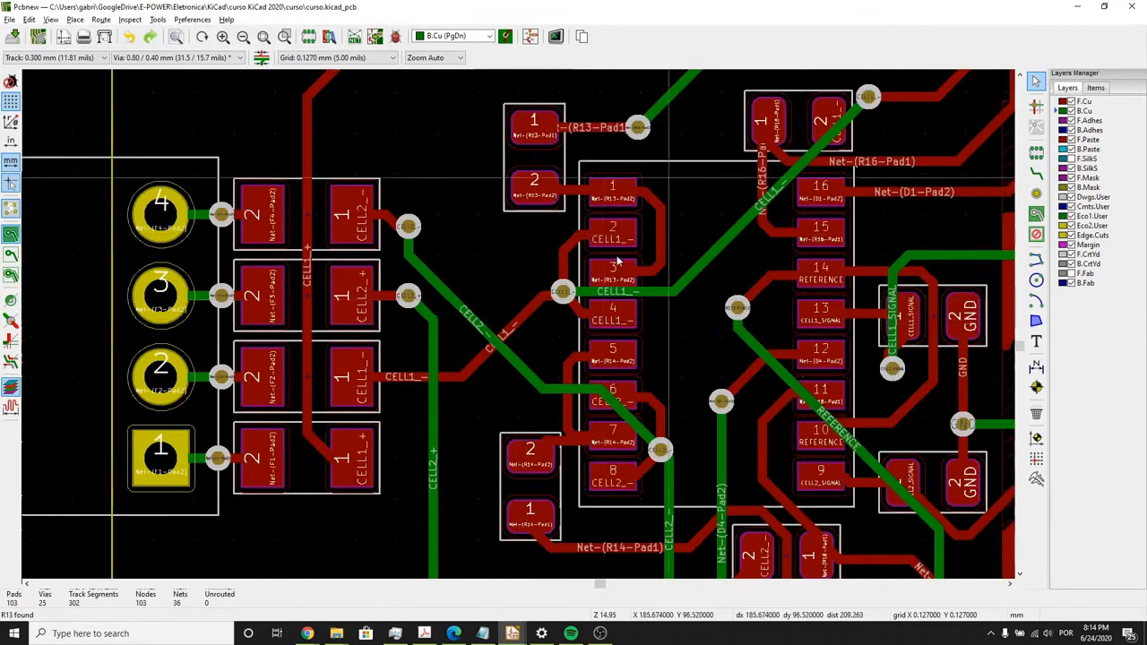
scroll(514, 340, up, 1)
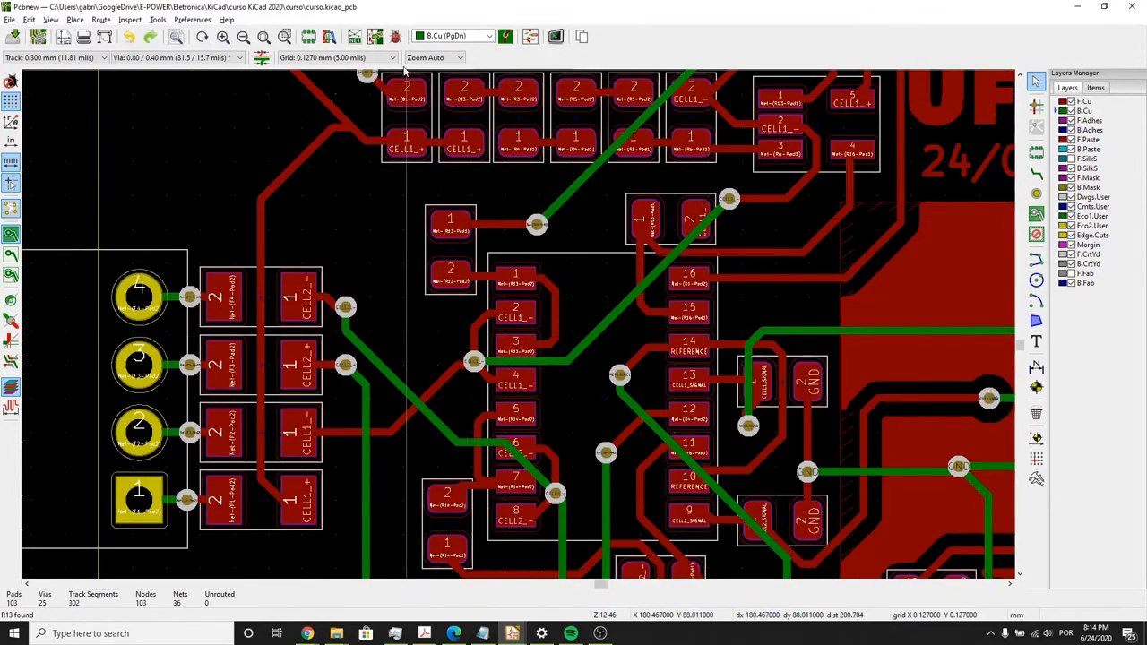
scroll(439, 189, down, 1)
scroll(553, 381, down, 2)
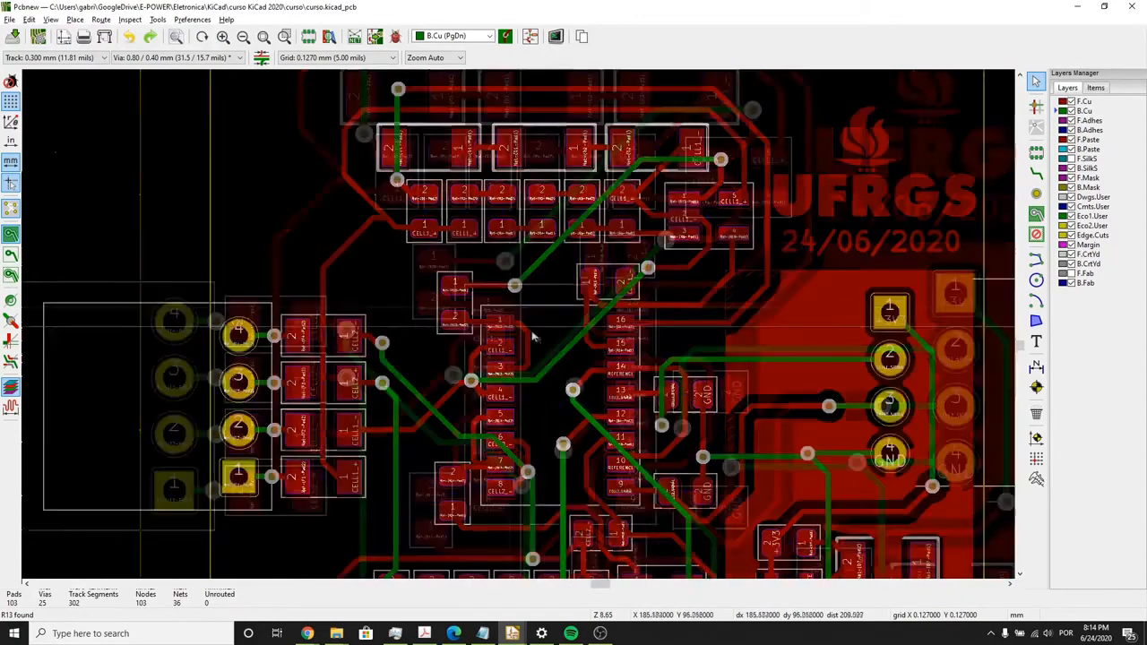
scroll(519, 330, down, 1)
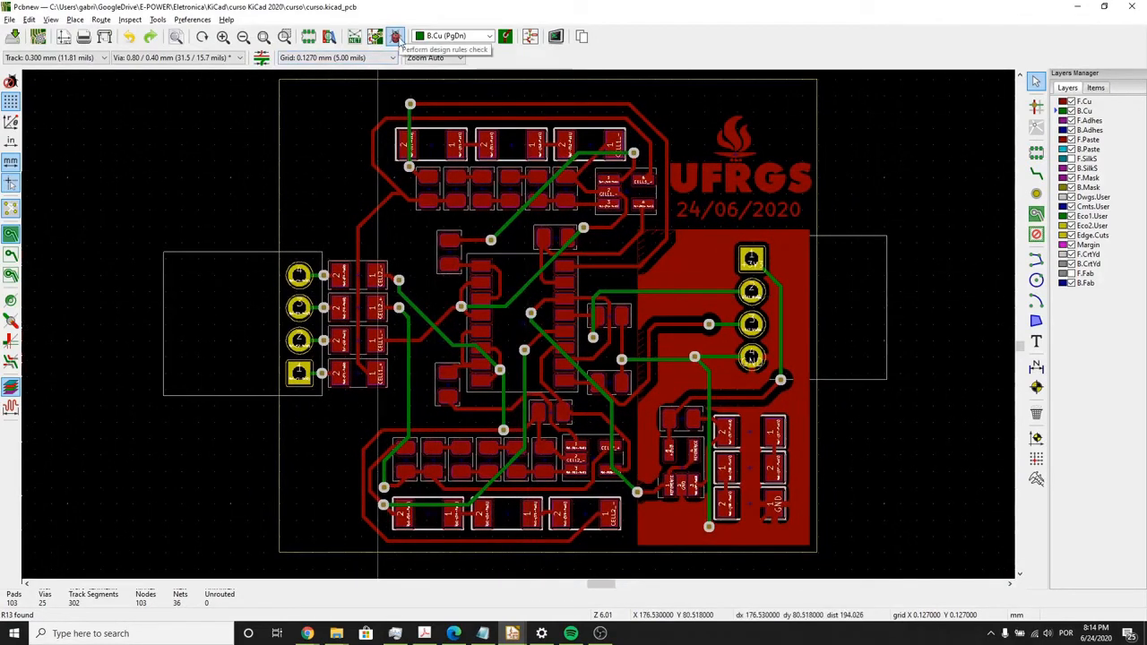
click(395, 37)
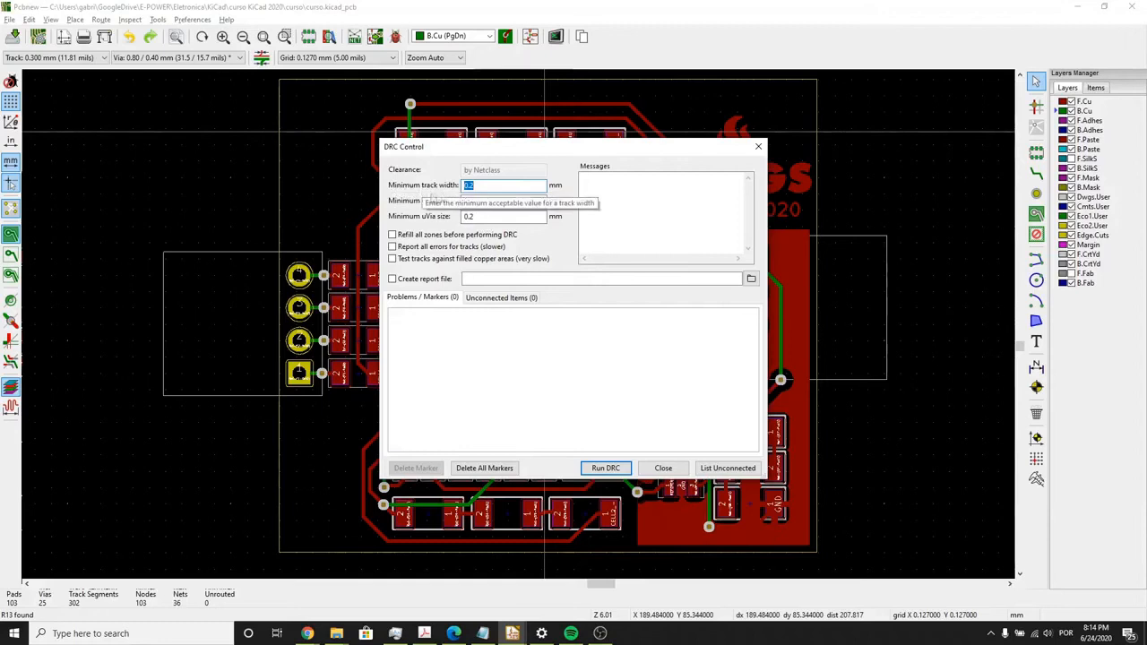
click(488, 187)
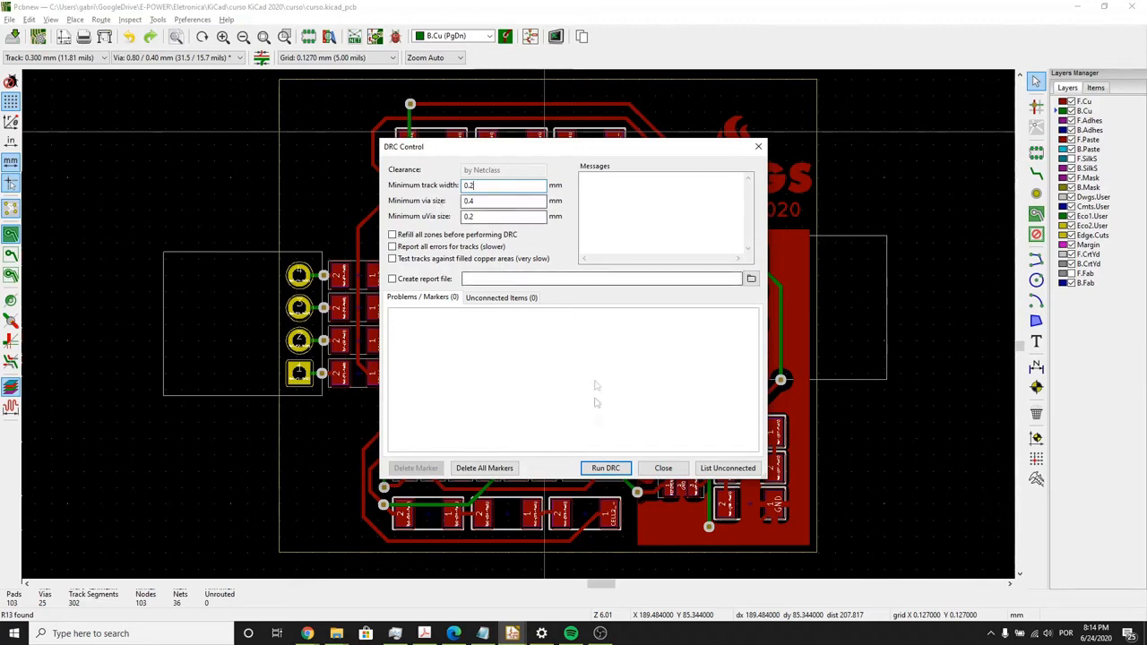
click(604, 467)
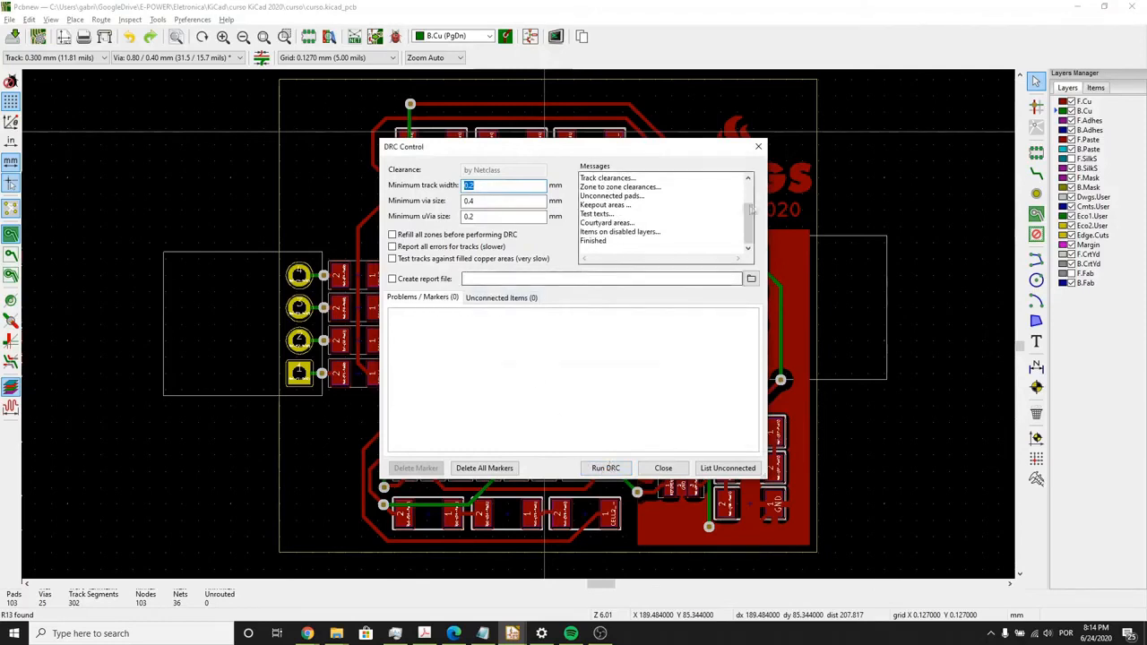
click(758, 146)
- Delete the long horizontal Net-(D1-Pad2) track segment on F.Cu above the row of diodes
scroll(432, 139, up, 6)
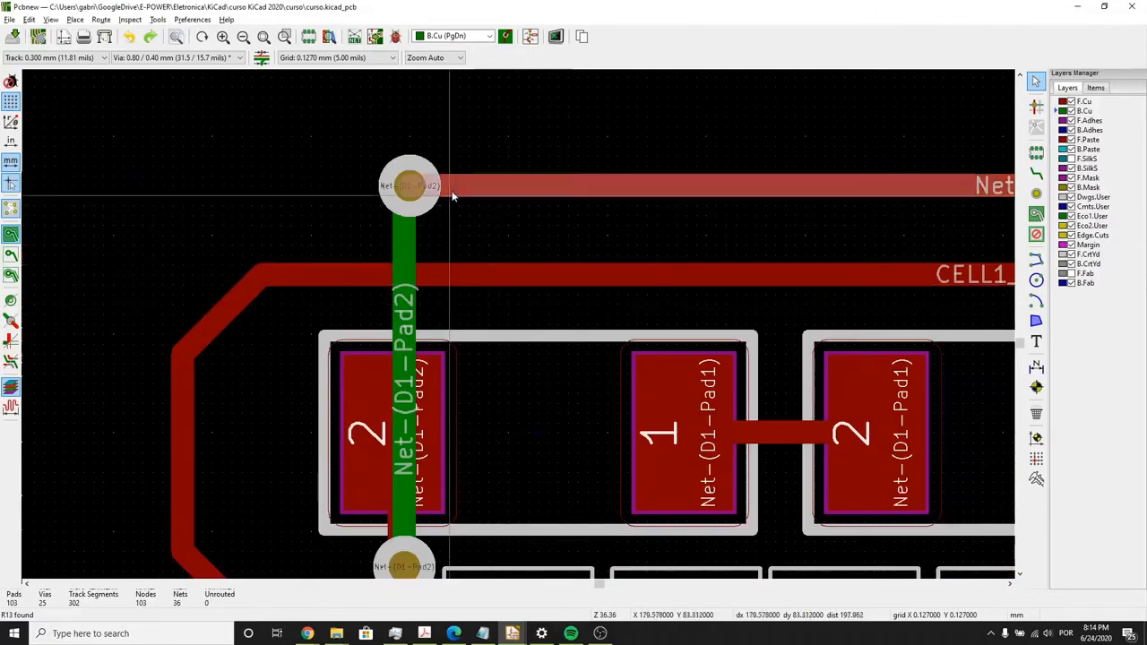
click(453, 195)
key(Delete)
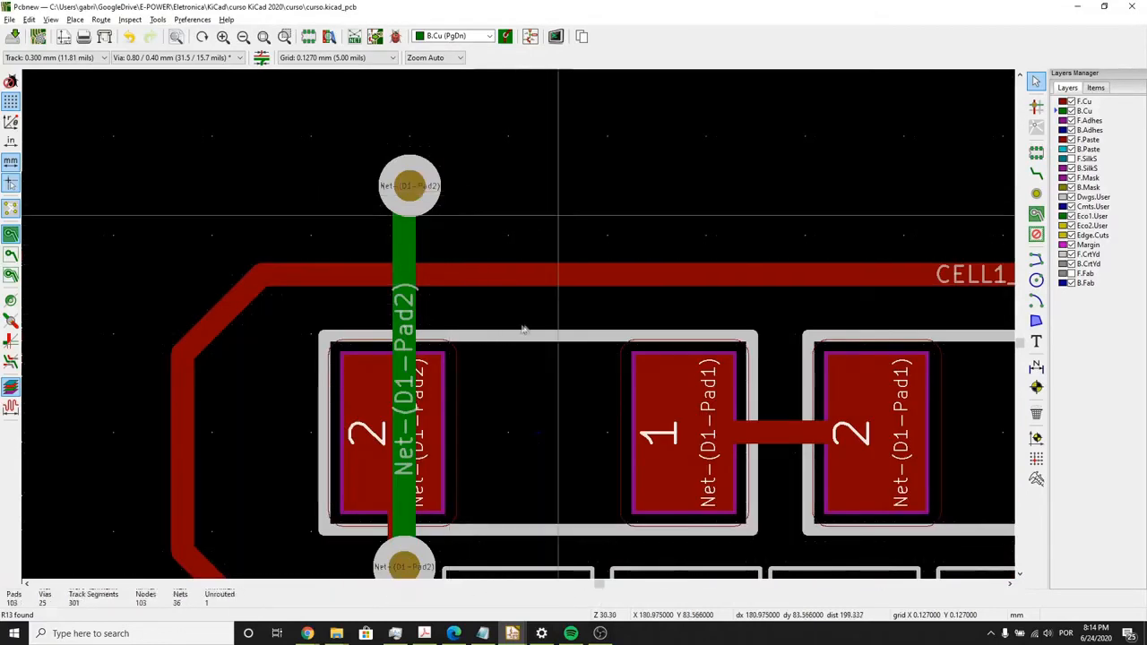
scroll(525, 325, down, 4)
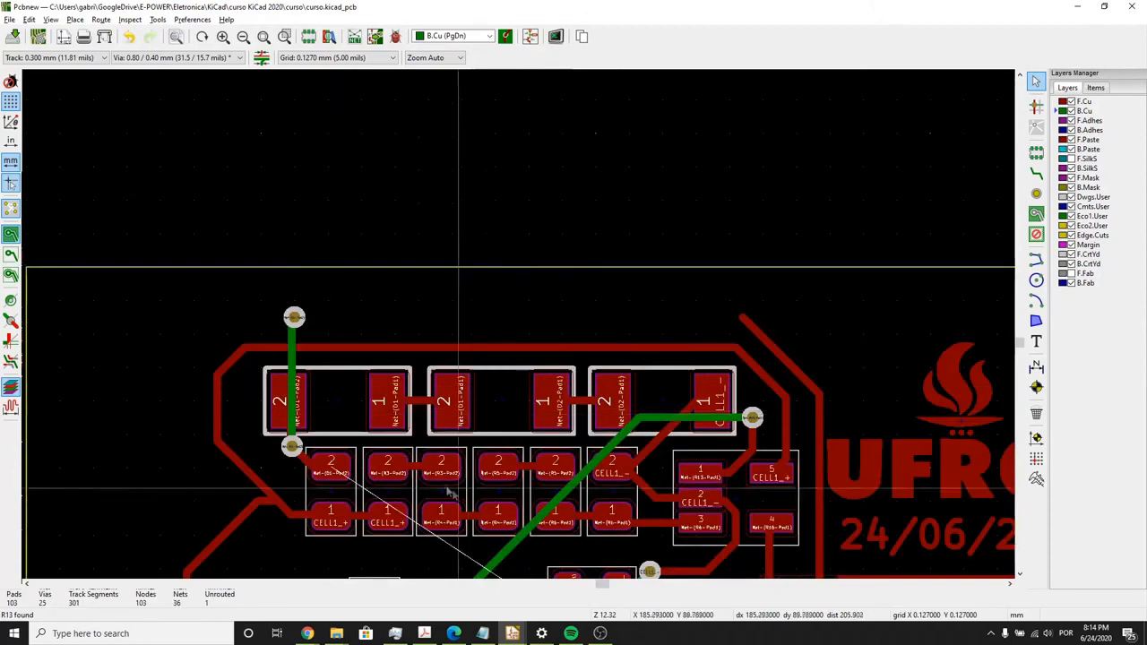
scroll(469, 417, down, 2)
middle_drag(518, 343, 508, 261)
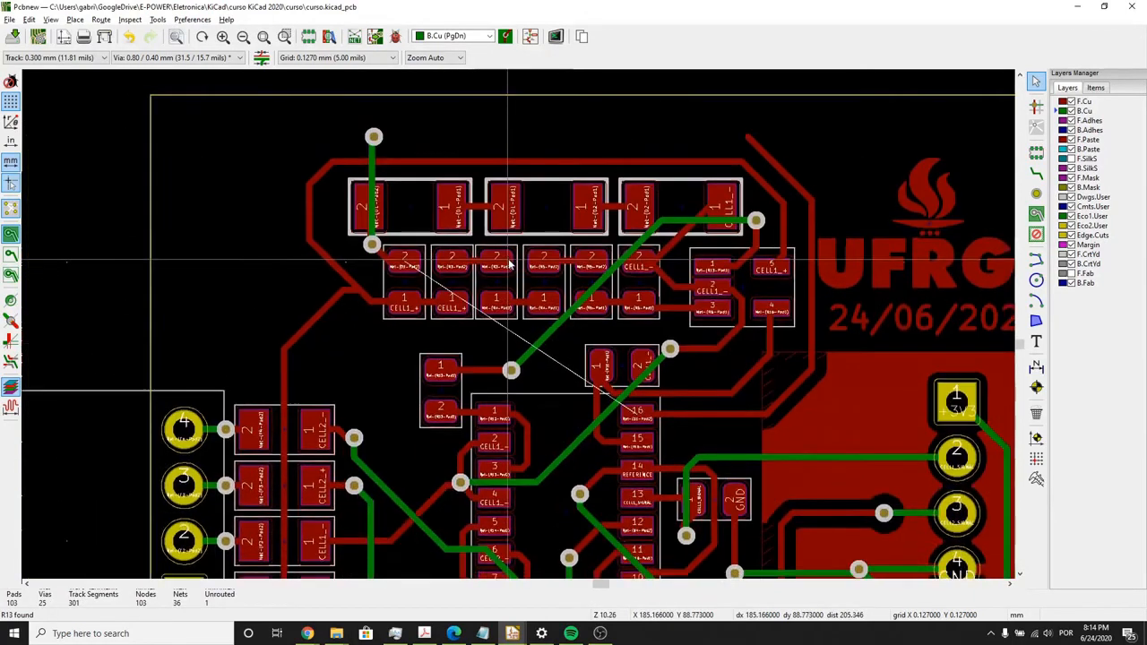
- Run the design rules check again, locate the unconnected item on the board, and close the check
click(396, 37)
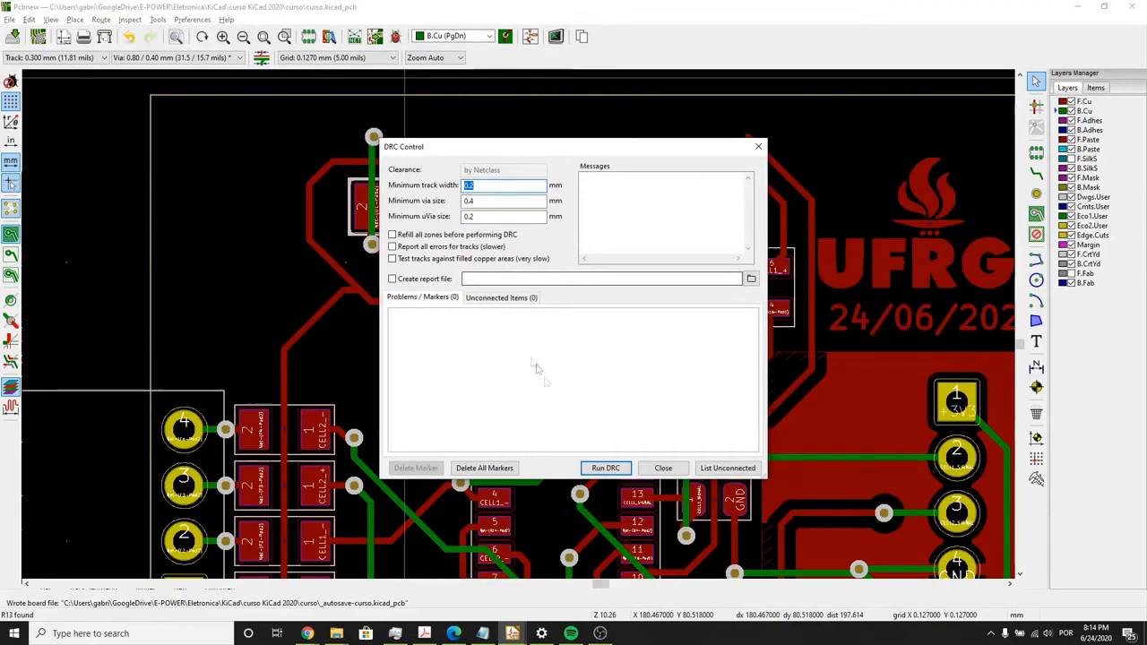
click(605, 468)
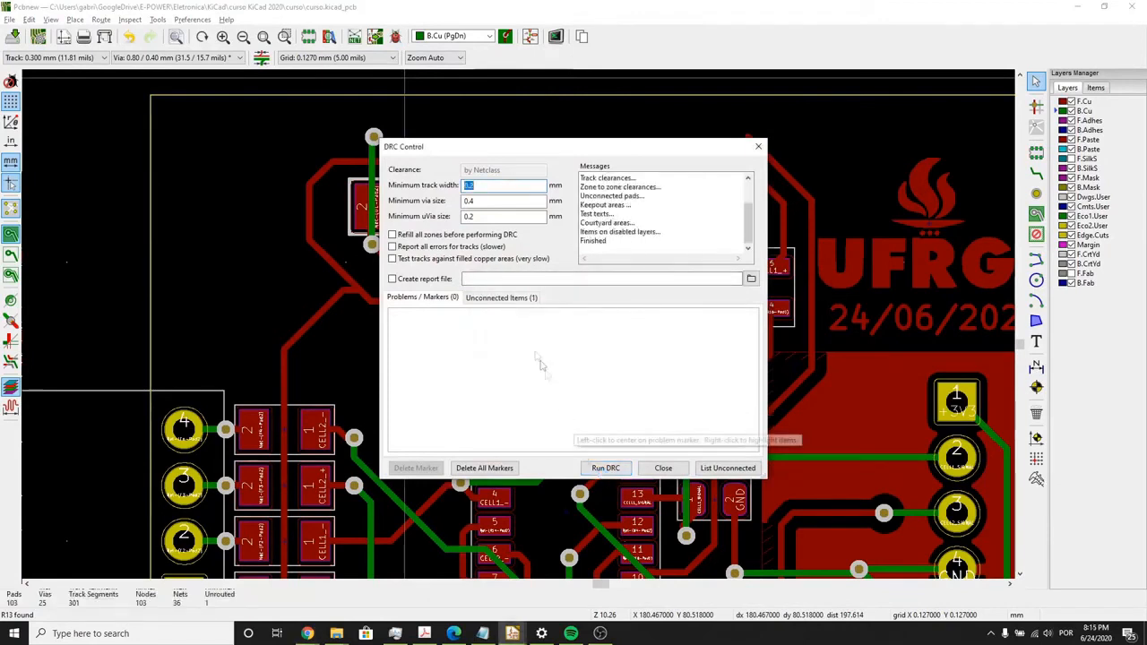
click(496, 301)
click(463, 345)
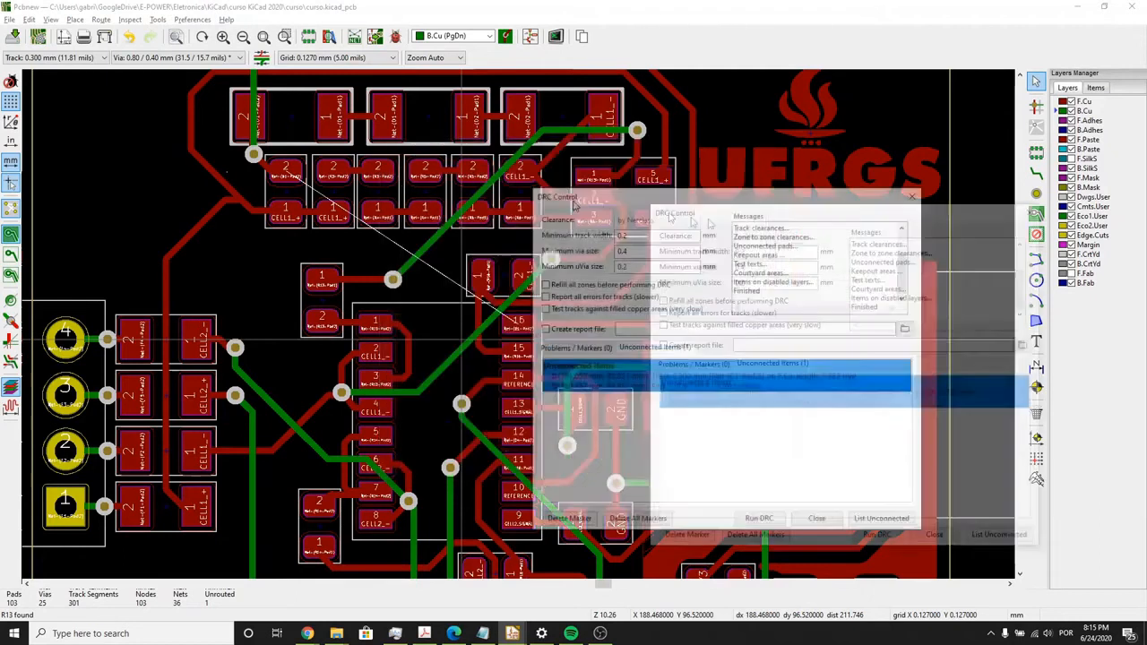
mouse_move(405, 157)
mouse_down()
mouse_move(647, 230)
mouse_move(547, 236)
mouse_up()
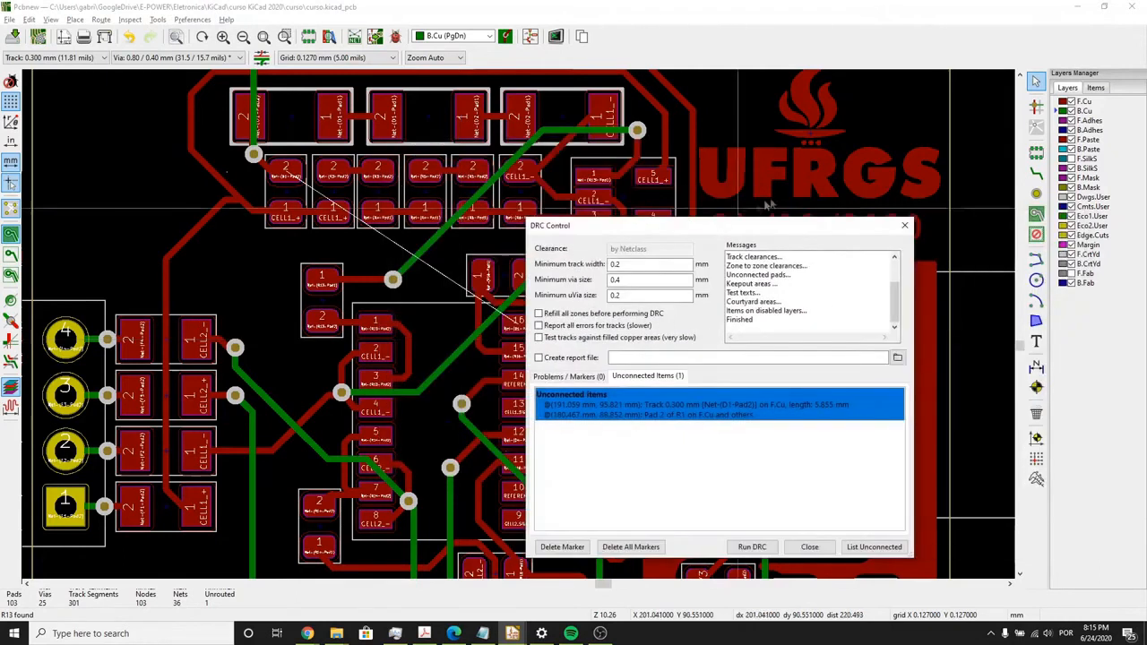
click(906, 225)
- Route a horizontal F.Cu track from the loose end of the diagonal Net-(D1-Pad2) track to the via above the first diode
click(1035, 174)
middle_drag(723, 296, 680, 479)
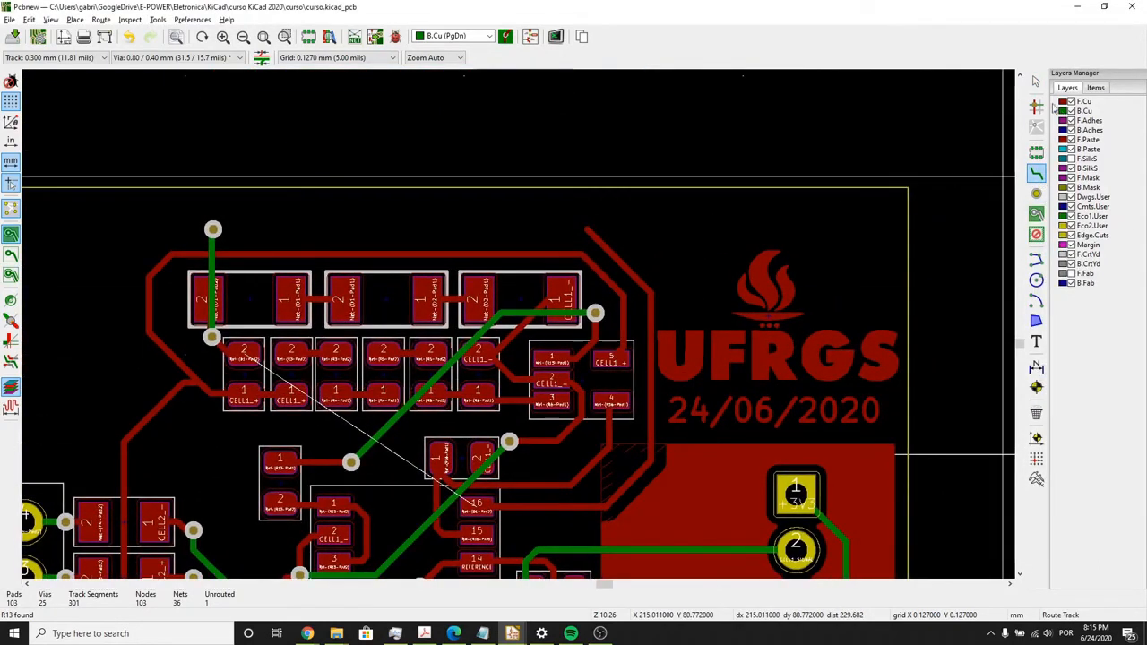
click(1057, 102)
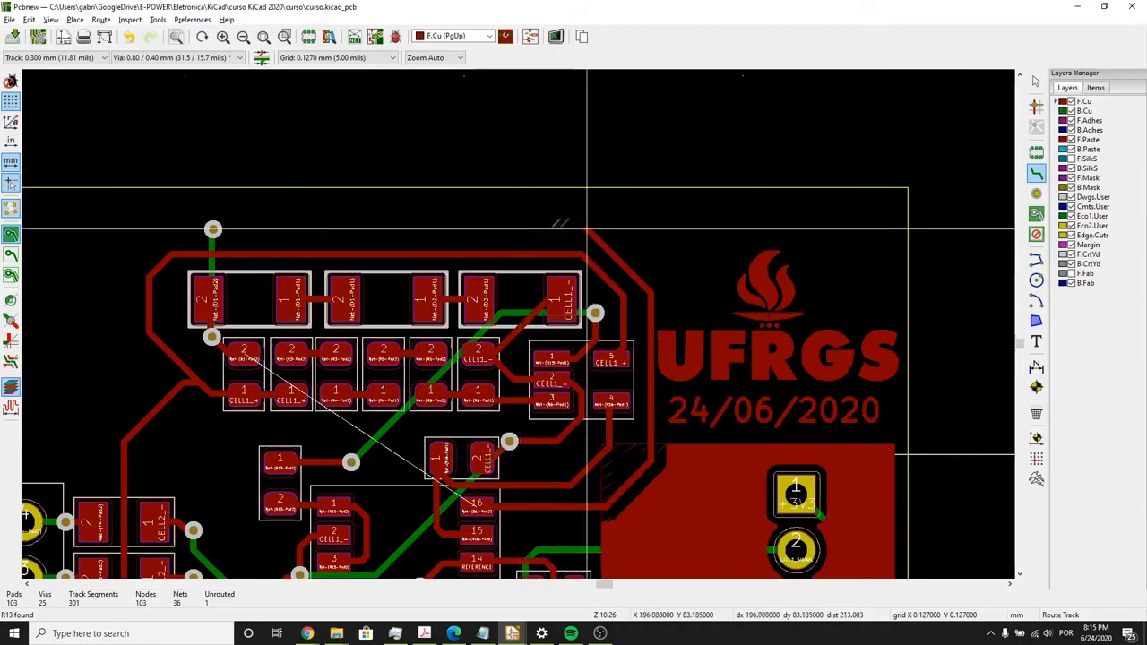
click(212, 229)
- Delete the short Net-(D1-Pad1) track between pad 1 of the first diode and pad 2 of the second
scroll(287, 299, up, 1)
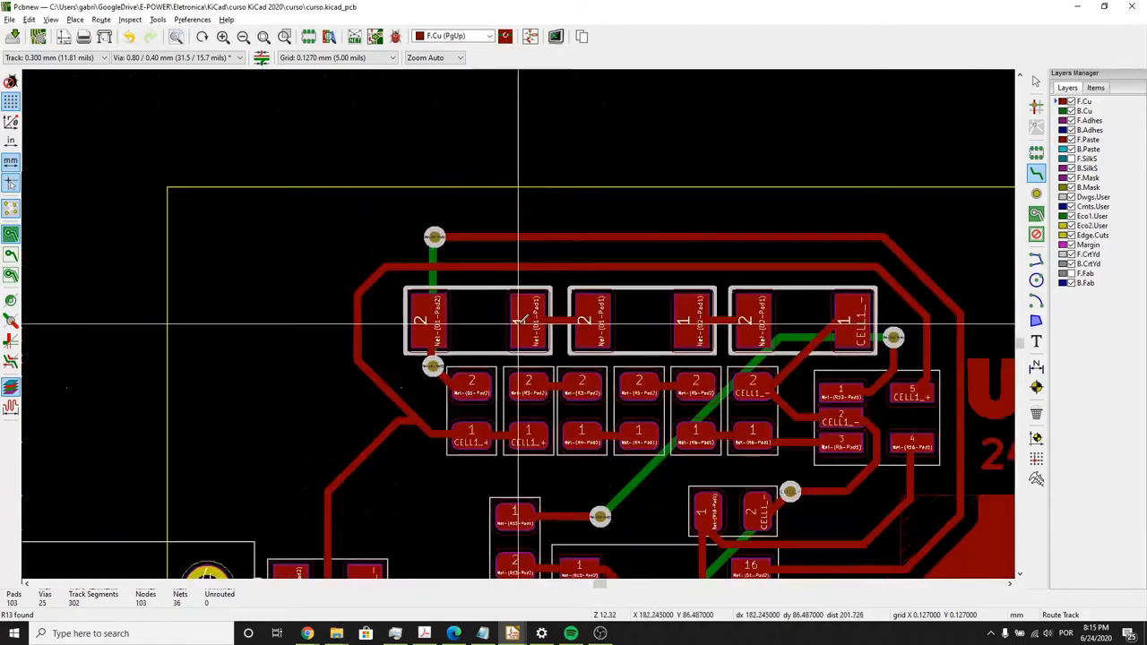
scroll(518, 321, up, 2)
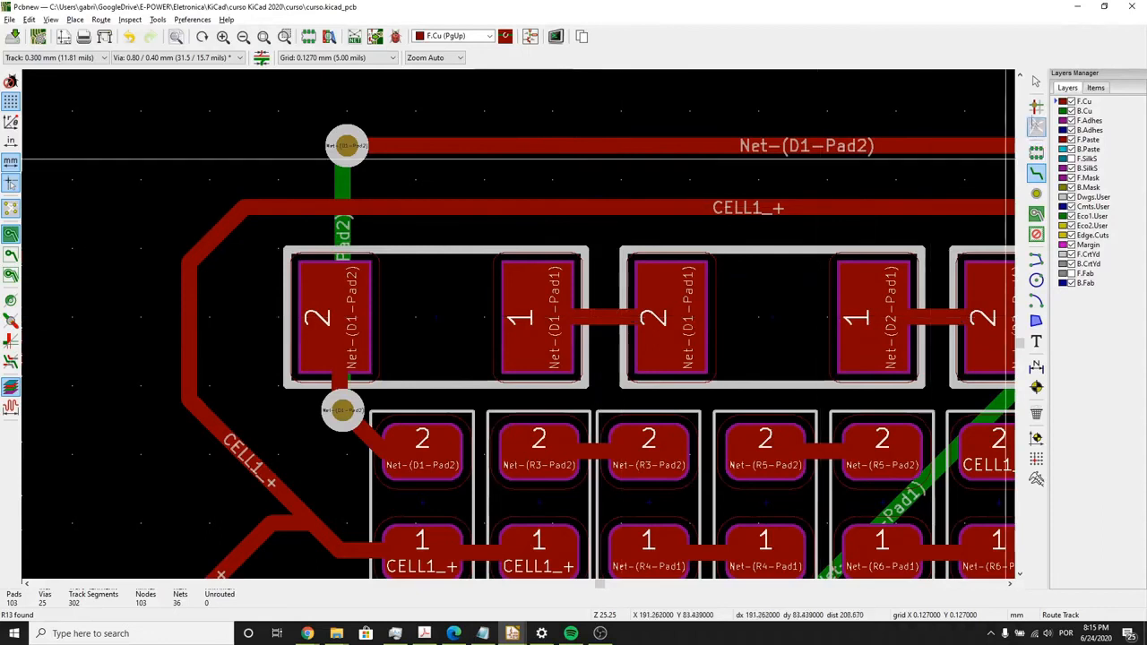
click(1035, 82)
click(592, 317)
key(Delete)
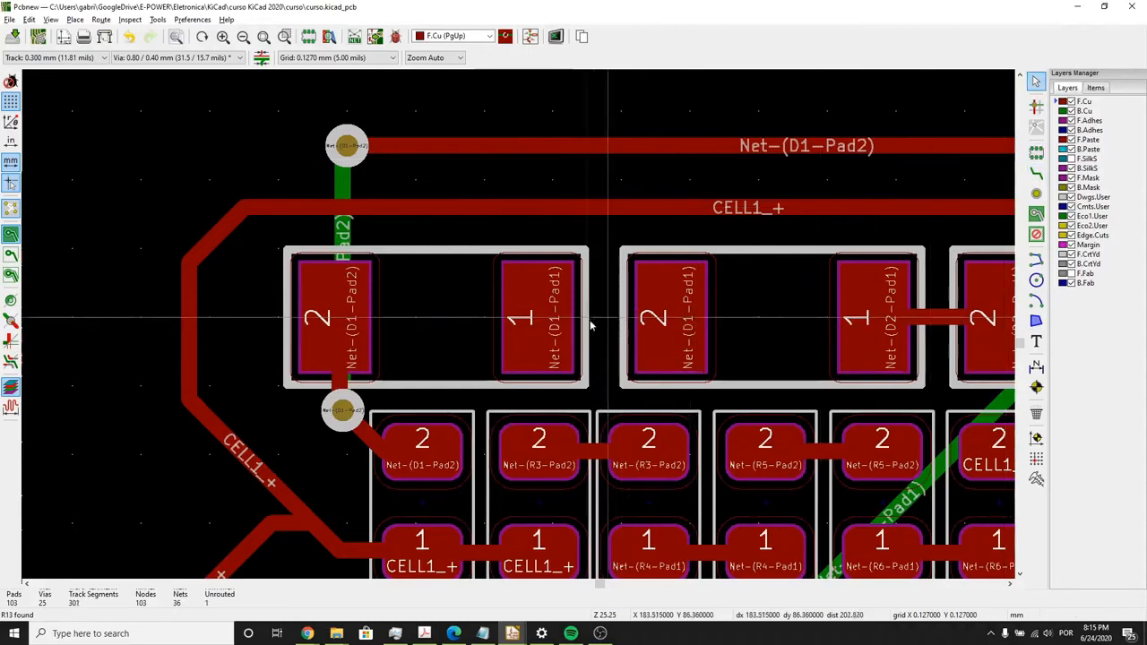
- Route an F.Cu track from pad 1 of the first diode to just short of pad 2 of the second diode
click(1035, 173)
click(537, 318)
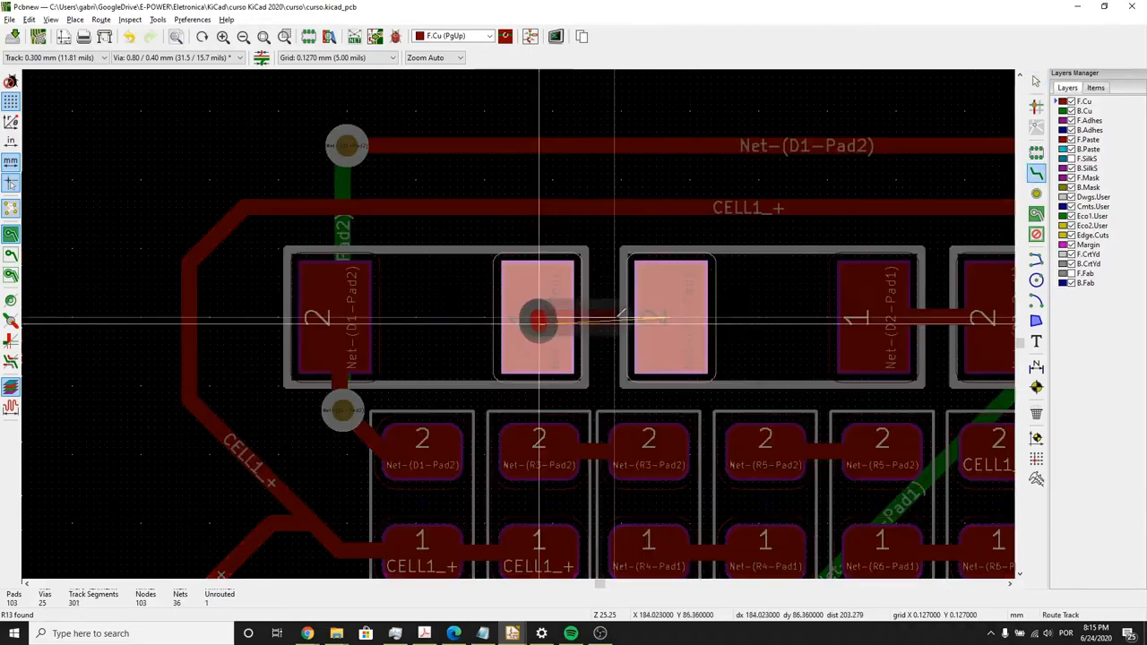
scroll(621, 317, up, 3)
click(625, 316)
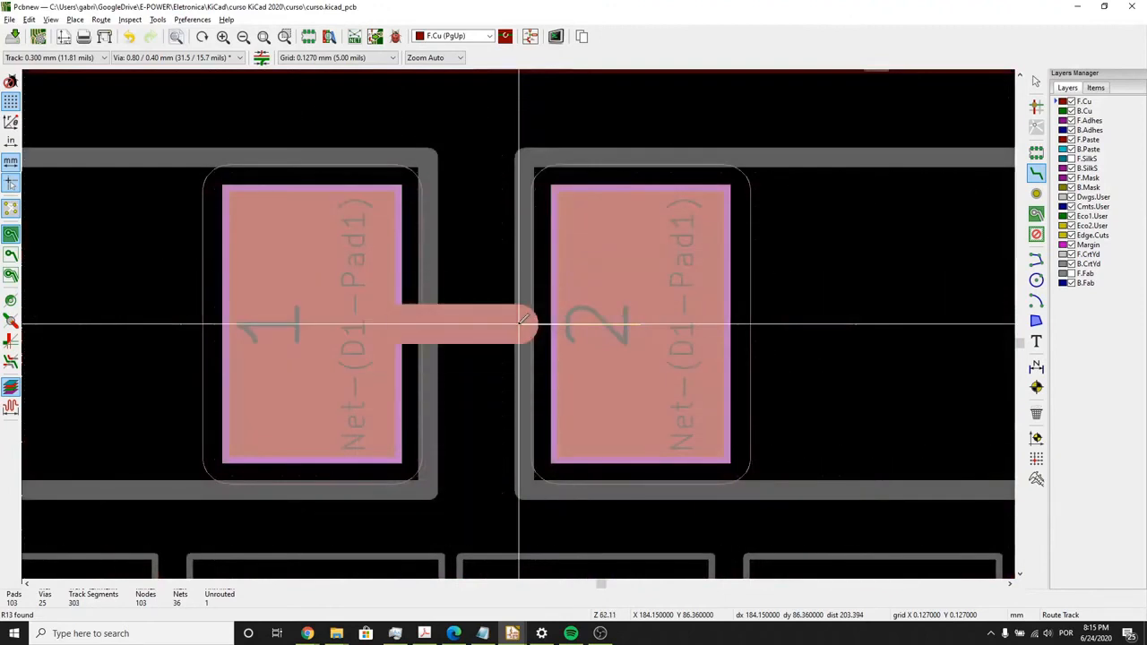
- Extend the short Net-(D1-Pad1) track on F.Cu into pad 2 of the second diode
scroll(453, 251, down, 4)
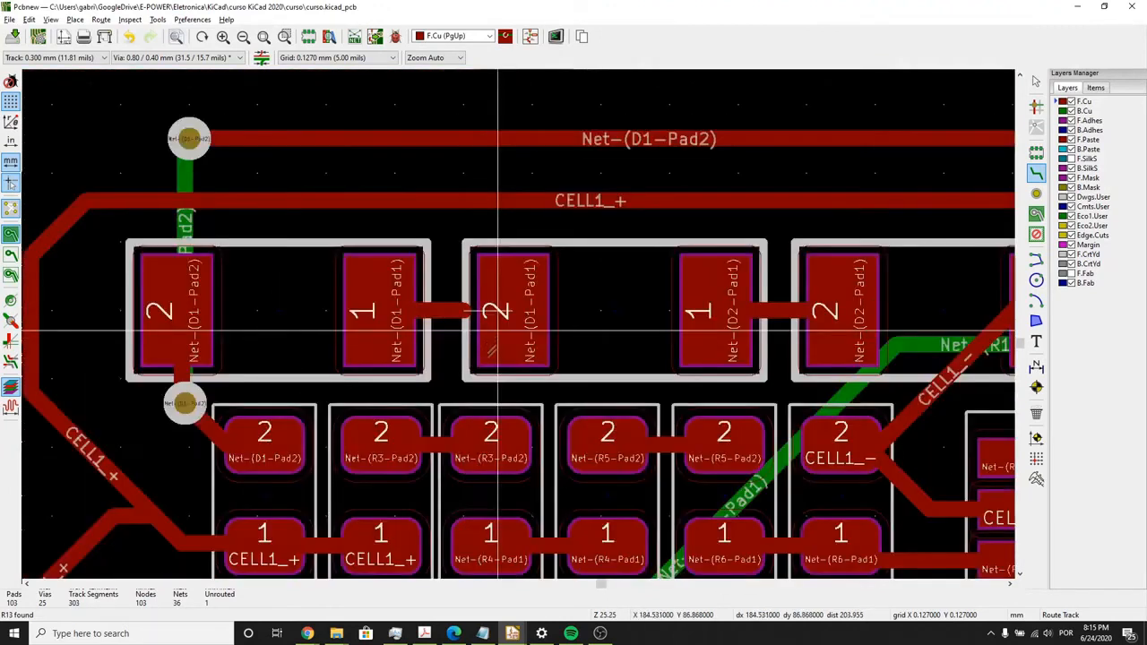
scroll(456, 260, down, 4)
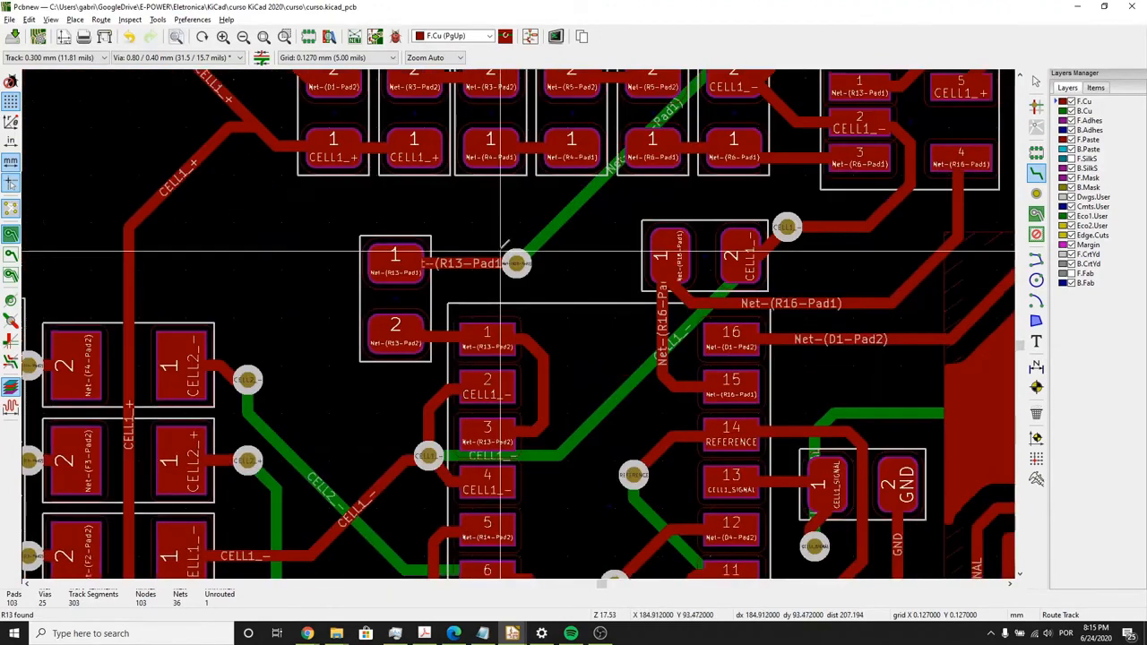
scroll(528, 255, up, 5)
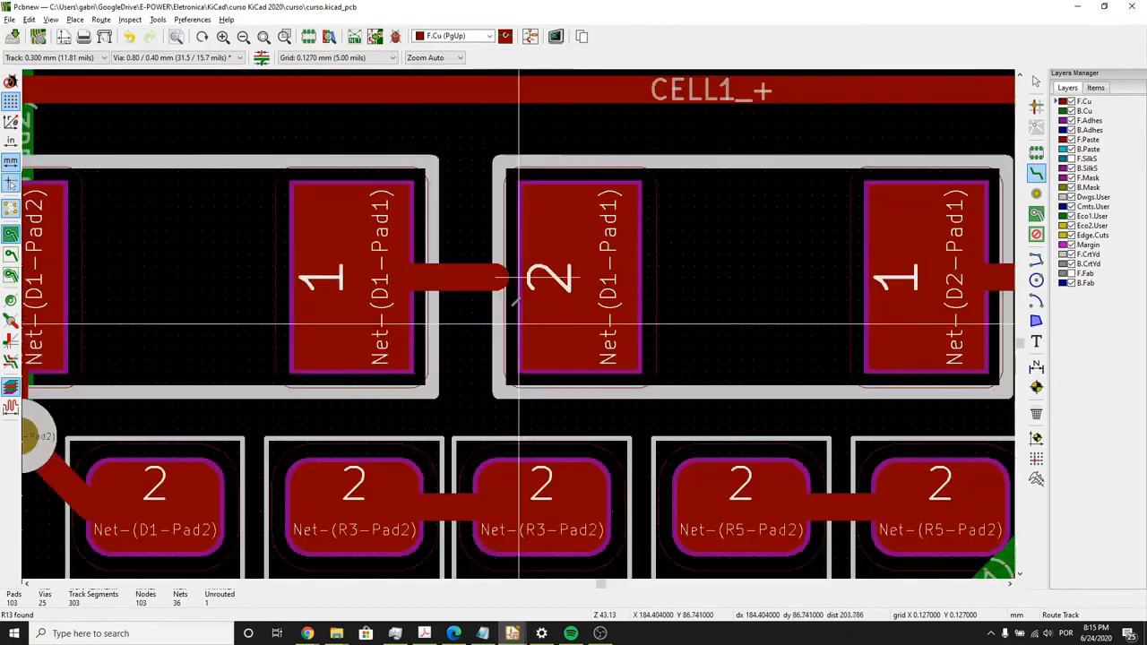
click(515, 282)
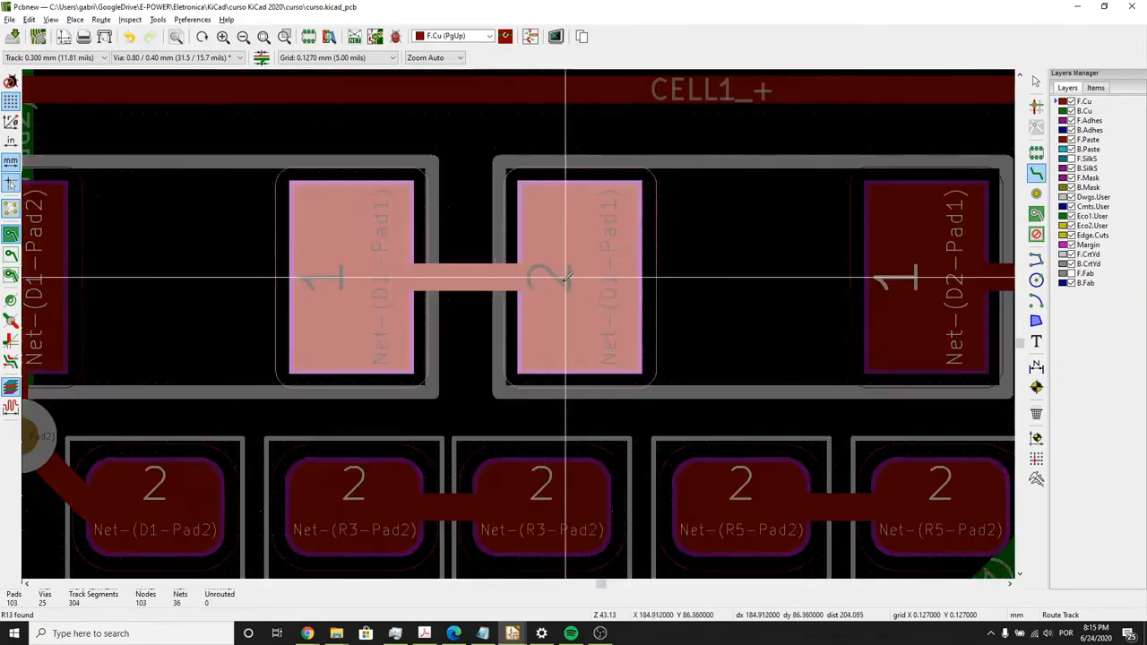
click(566, 285)
- Shift the diagonal corner segment of the CELL1_+ track outward, closer to the neighbouring Net-(D1-Pad2) diagonal
scroll(565, 285, down, 3)
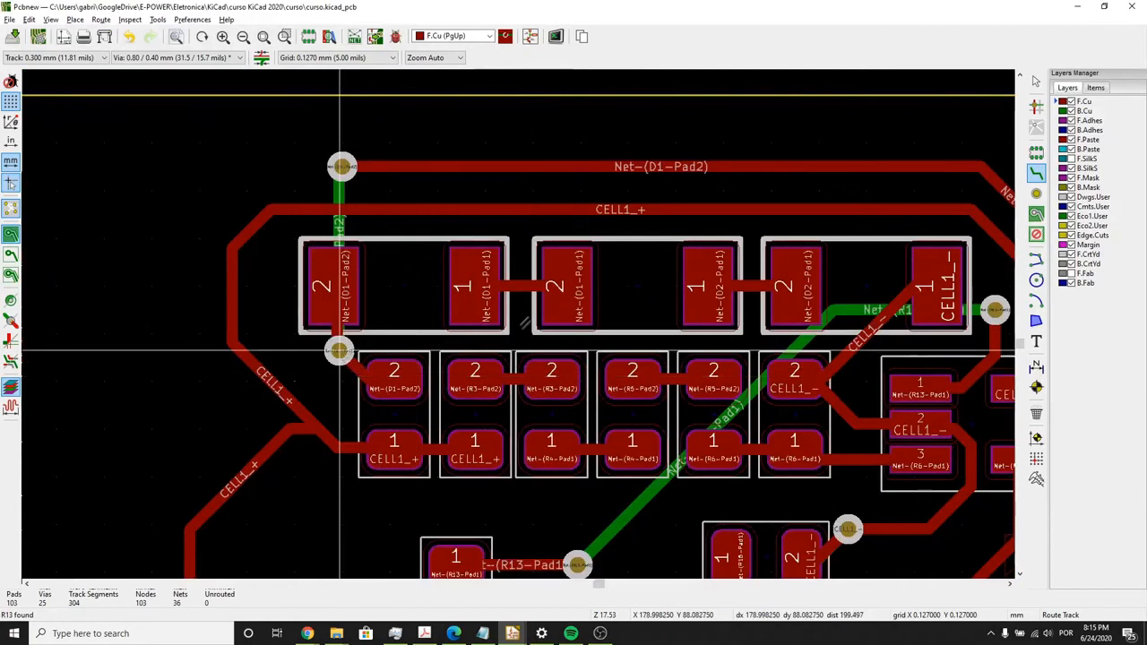
scroll(534, 368, down, 2)
scroll(551, 269, up, 2)
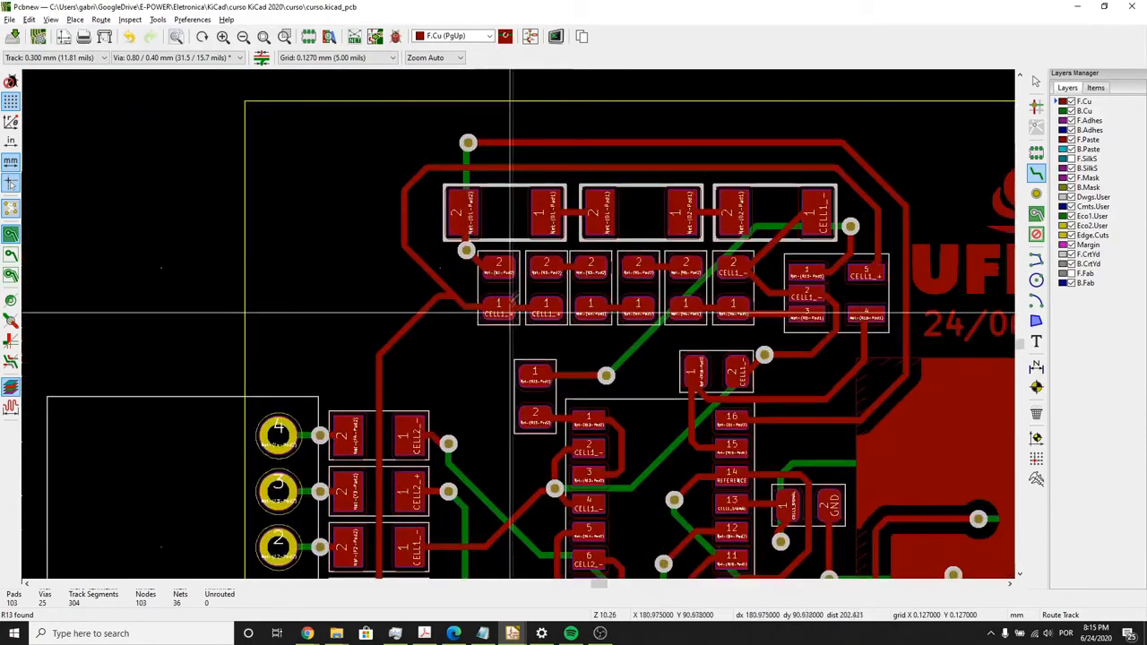
scroll(575, 193, up, 5)
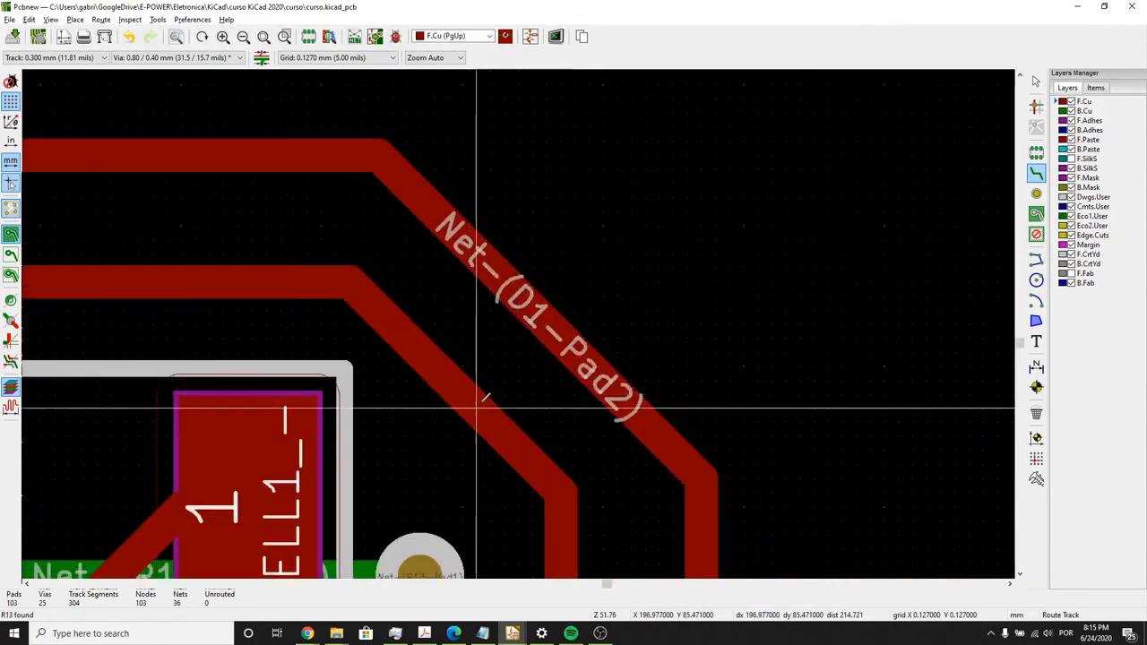
drag(484, 397, 535, 357)
- Delete the diagonal corner segment of the outer Net-(D1-Pad2) track on F.Cu
click(1035, 81)
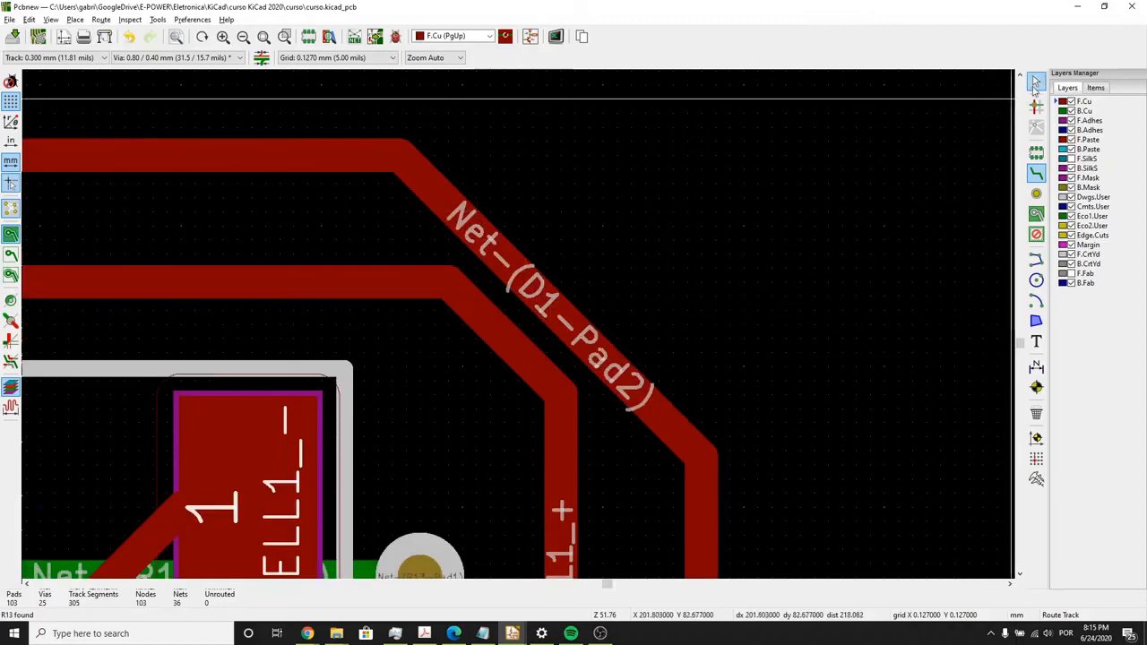
click(647, 394)
key(Delete)
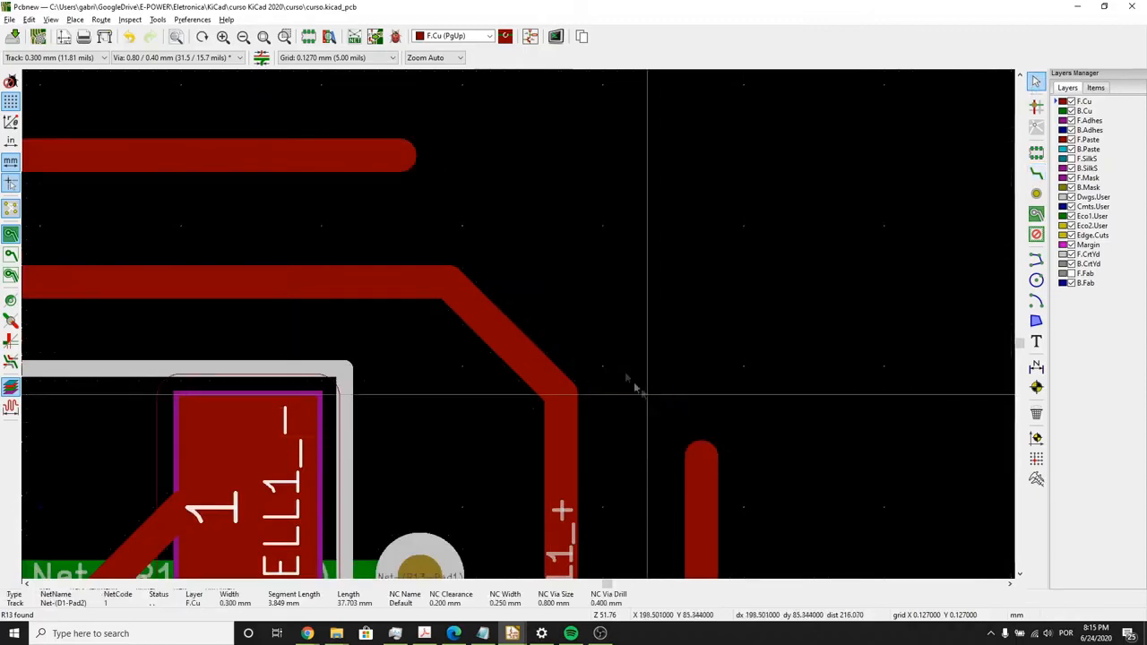
- Reroute the Net-(D1-Pad2) corner on F.Cu in several short segments from the horizontal track's end to the vertical track's end
click(1035, 173)
click(402, 154)
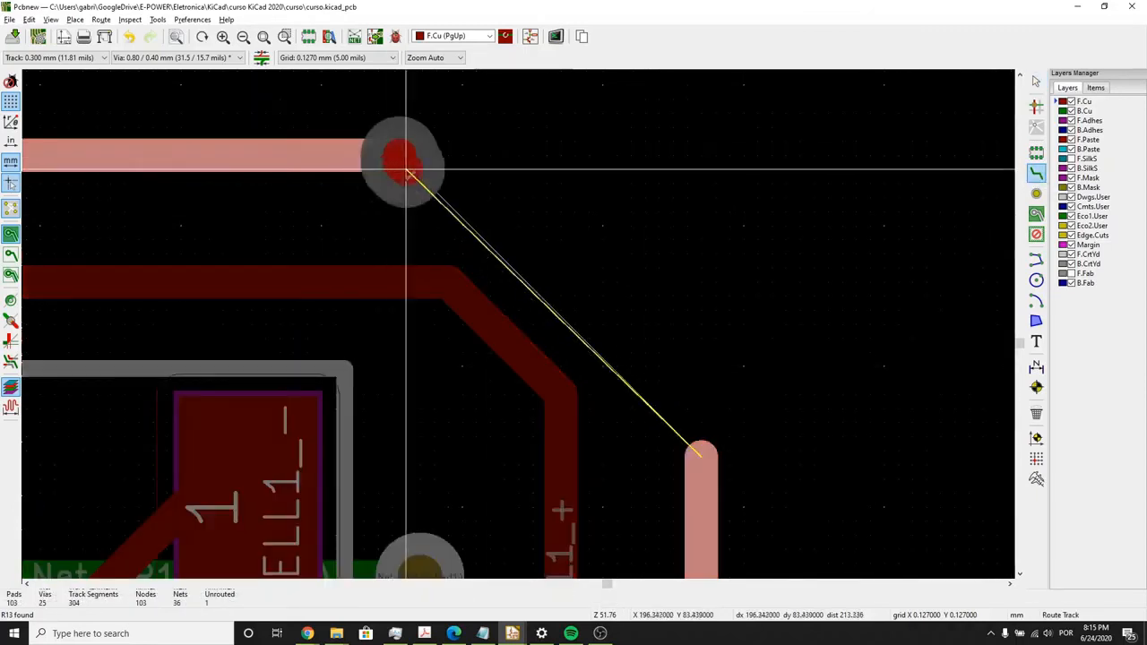
click(439, 214)
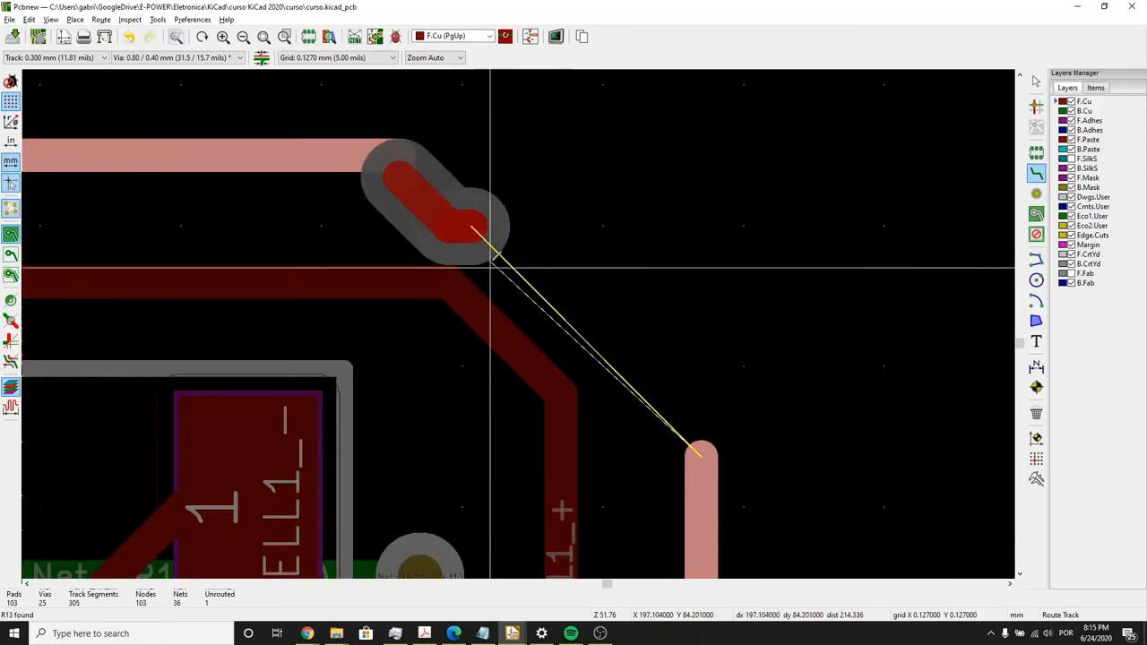
click(520, 277)
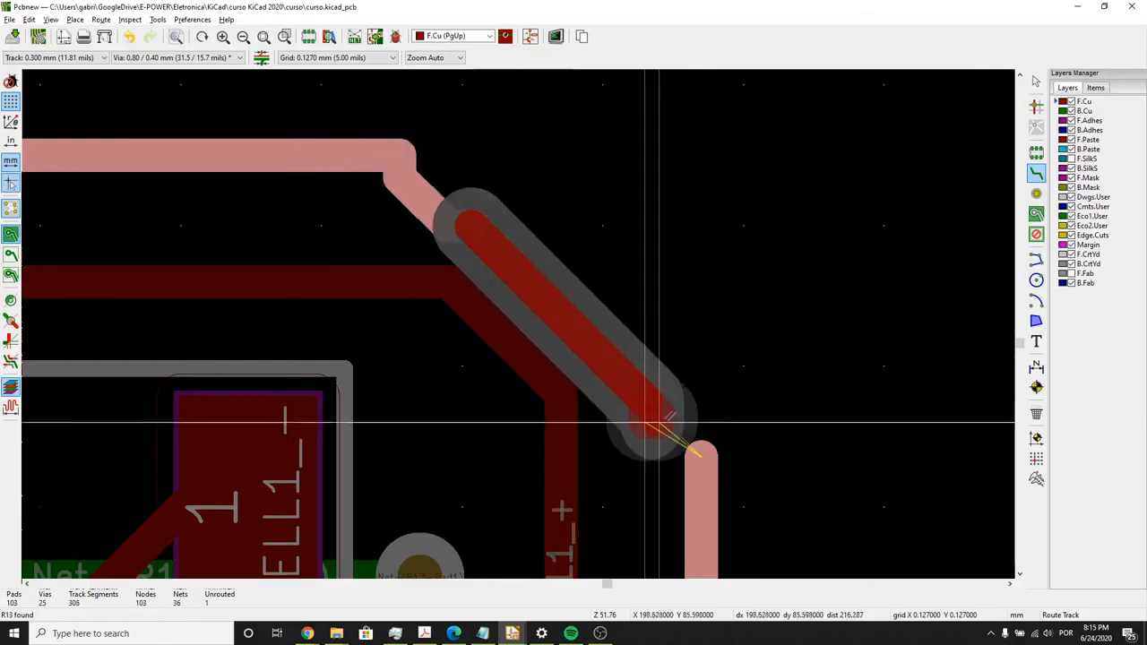
click(706, 436)
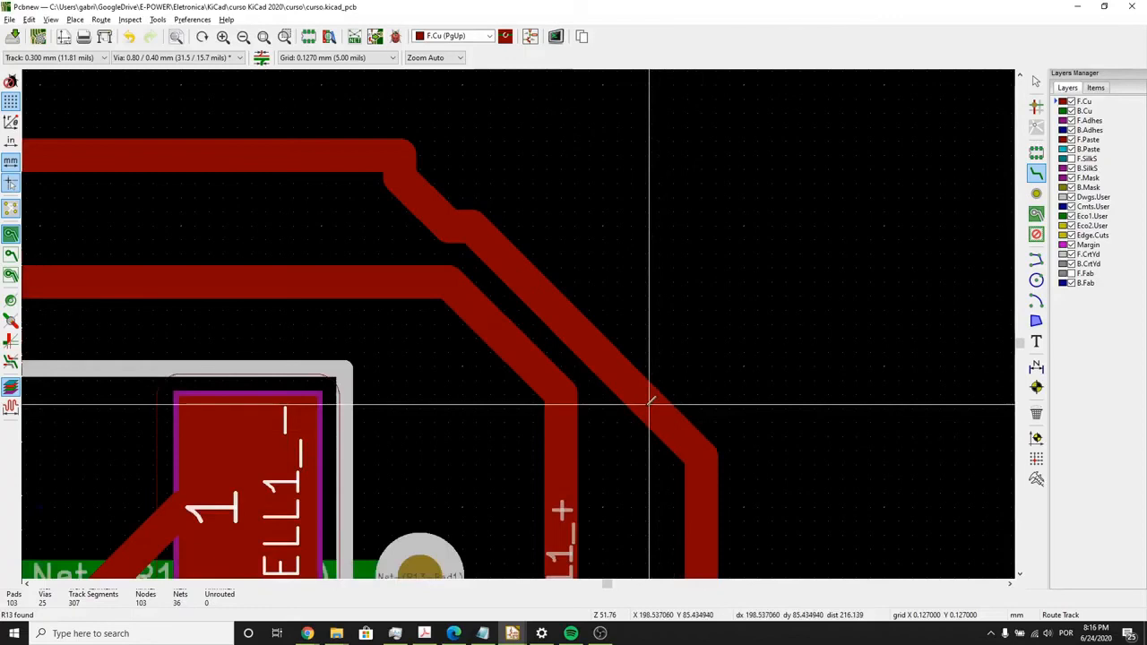
- Run the design rules check with a minimum track width of 0.3 mm and locate the reported net class track width problem
scroll(648, 402, down, 1)
click(395, 36)
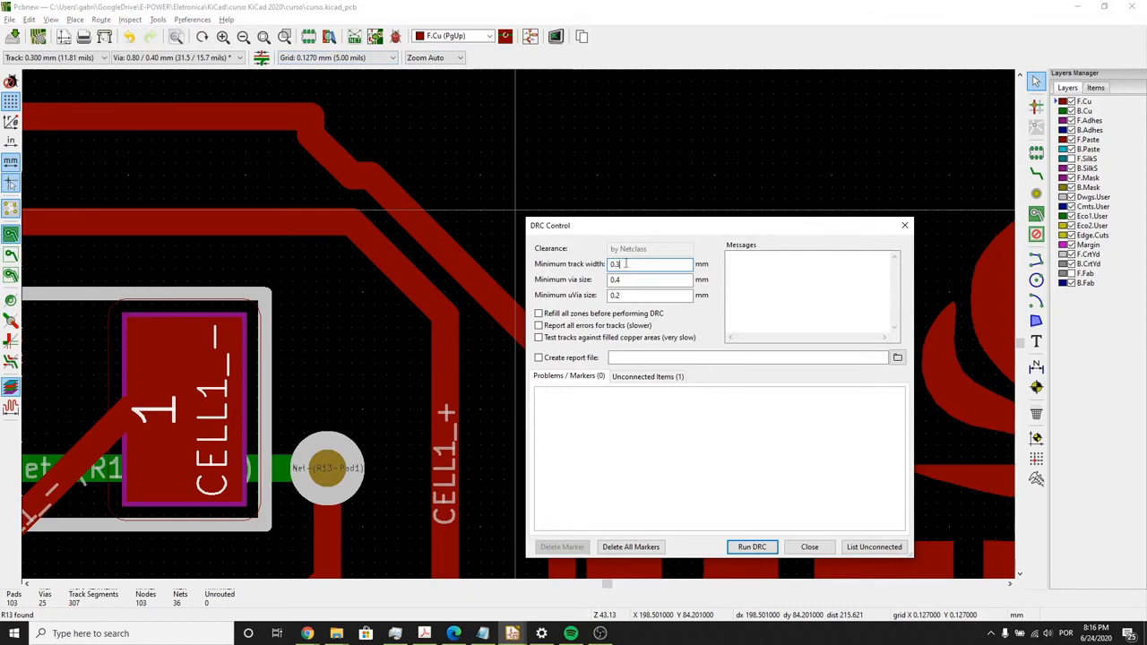
click(752, 547)
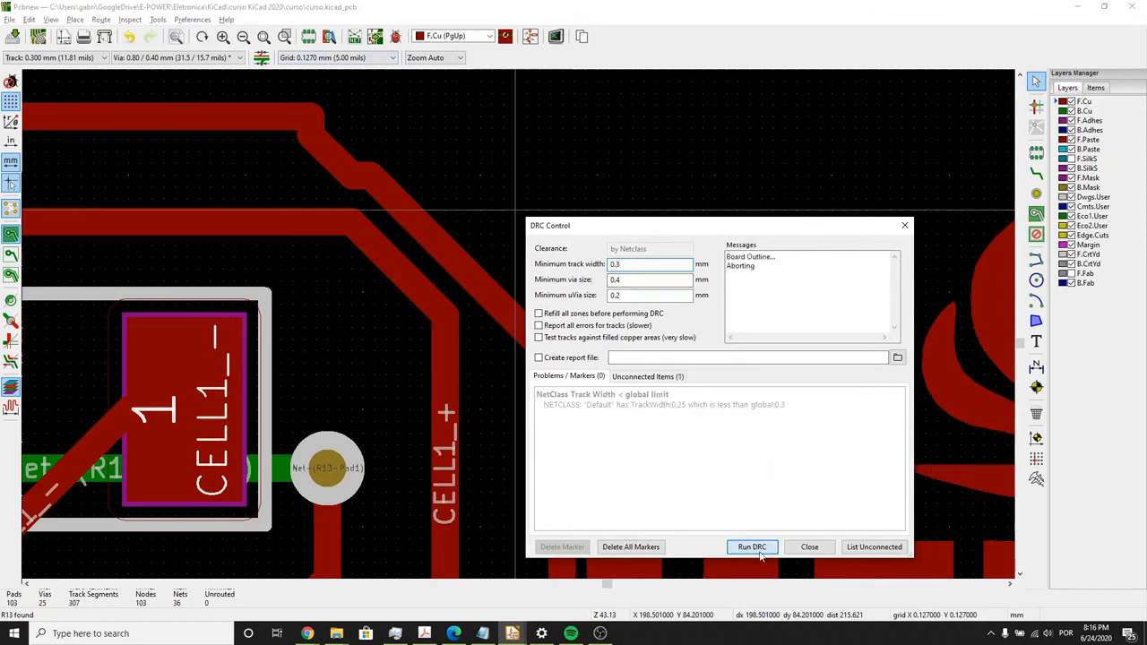
click(678, 398)
drag(649, 225, 56, 169)
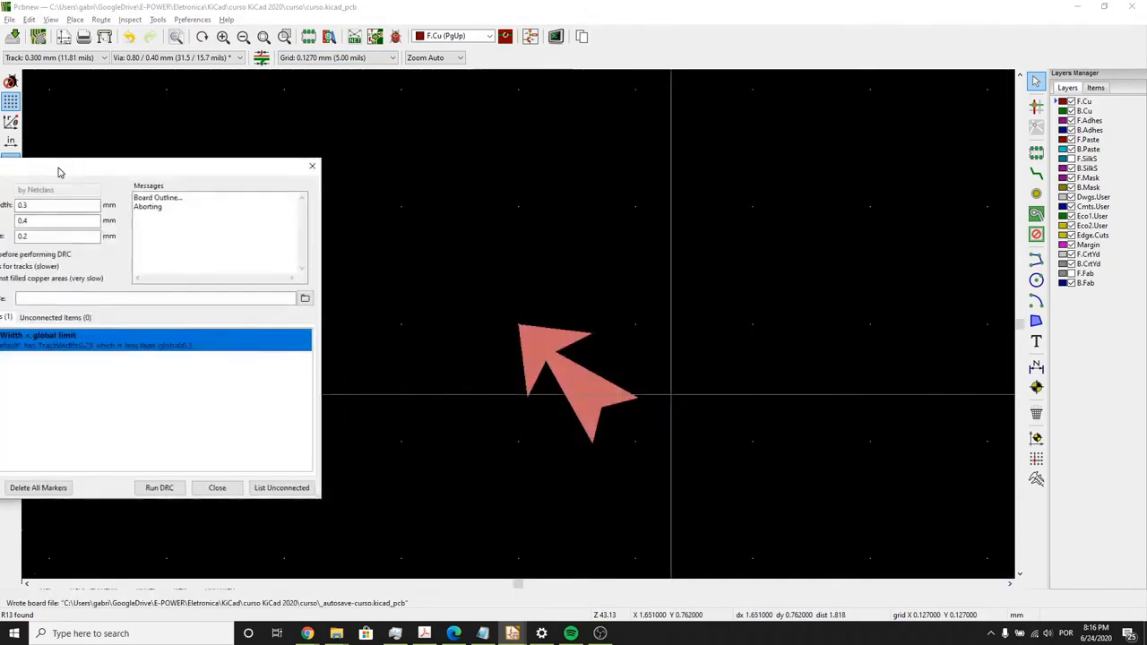
scroll(513, 332, down, 5)
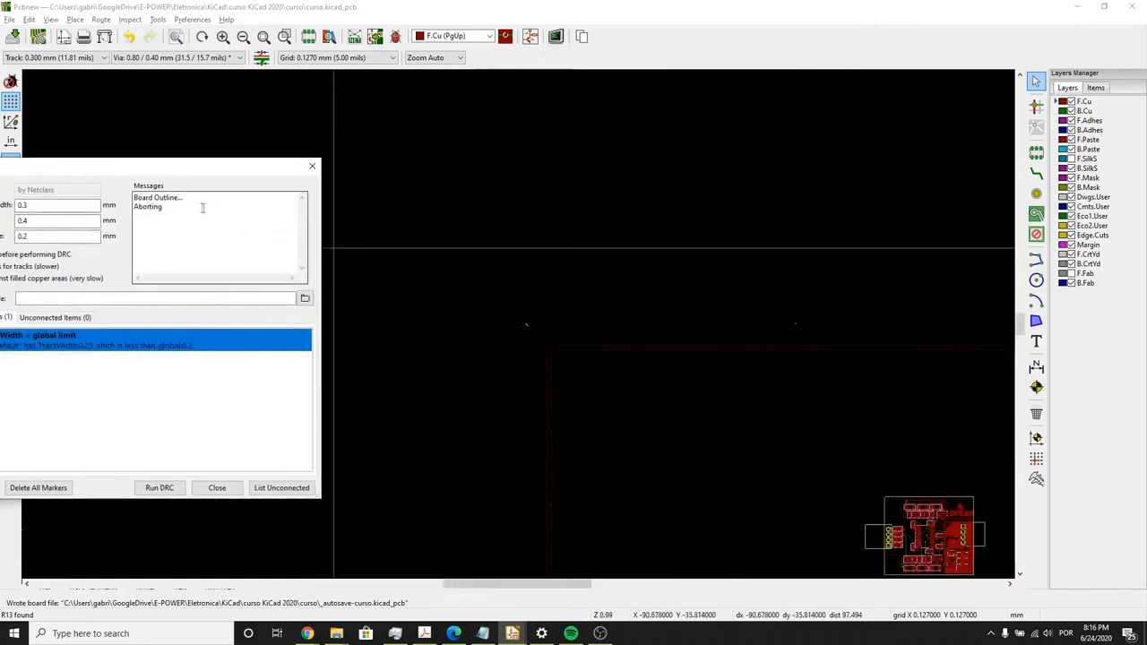
drag(174, 174, 336, 168)
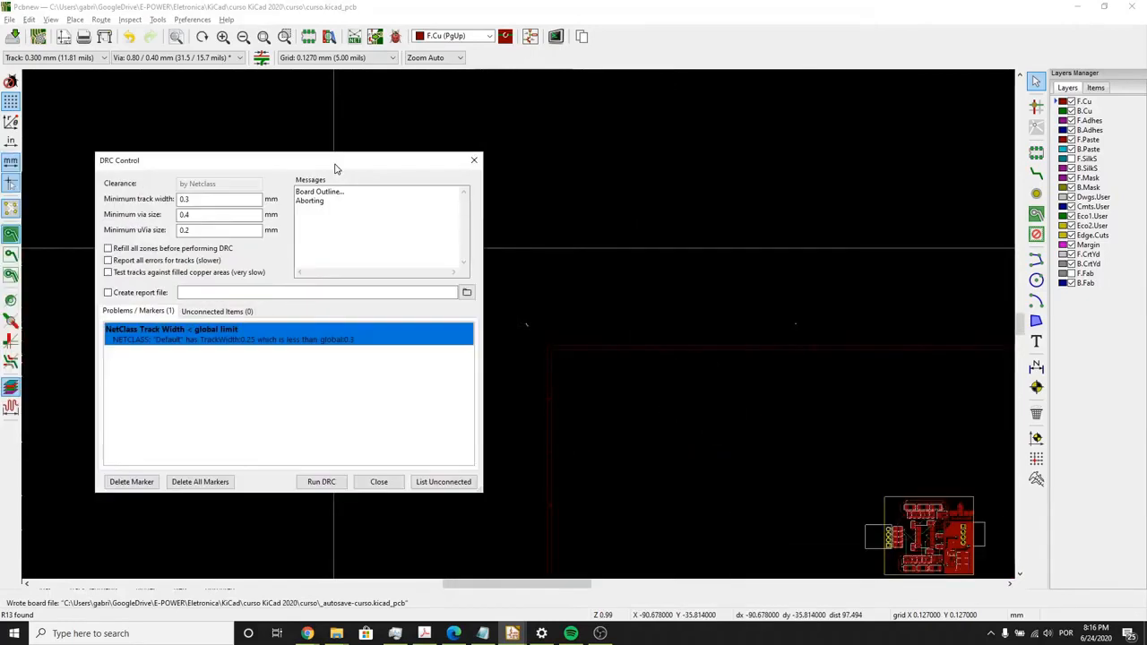
click(473, 160)
- Set the design rules check's minimum track width back to 0.2 mm
scroll(518, 323, up, 6)
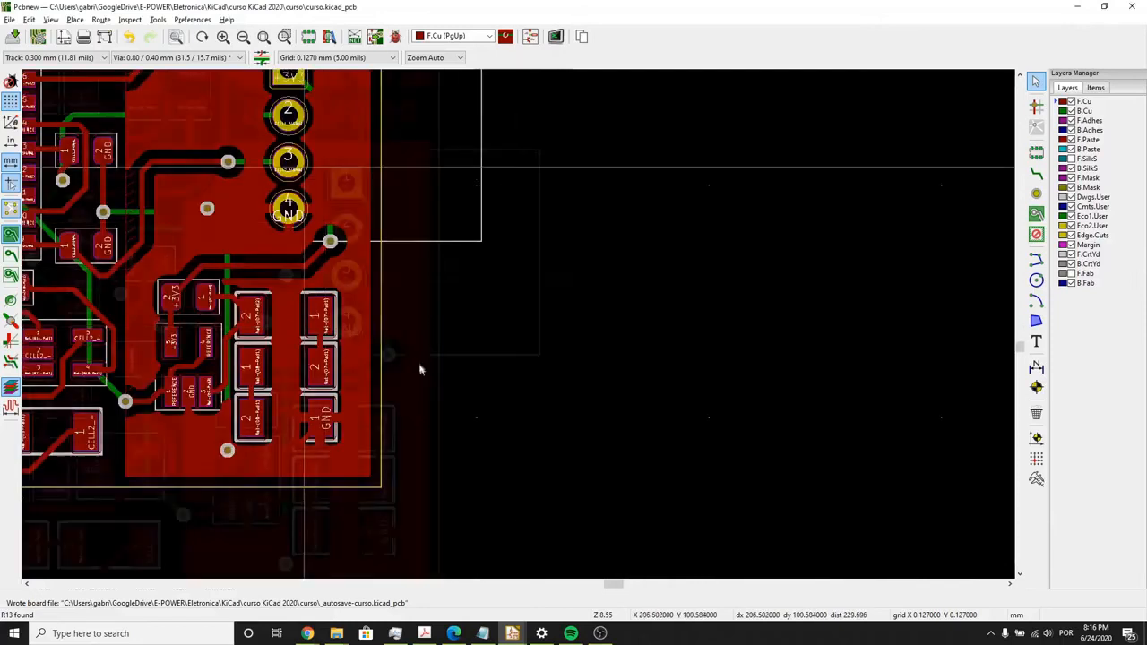
middle_drag(304, 167, 420, 369)
scroll(327, 171, up, 1)
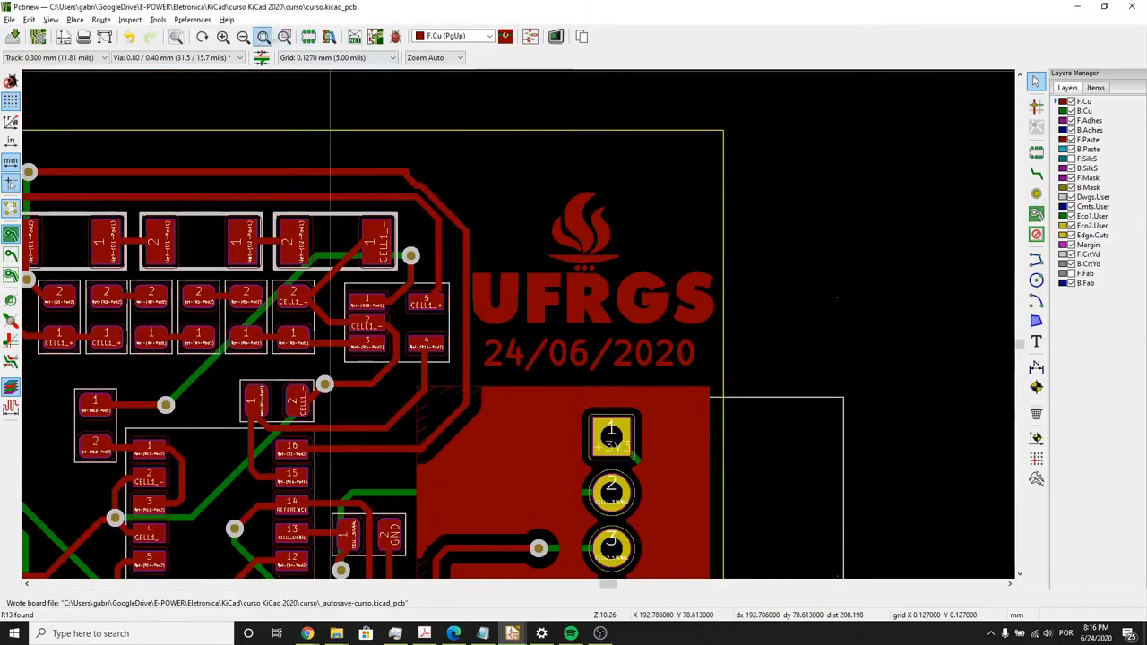
click(395, 36)
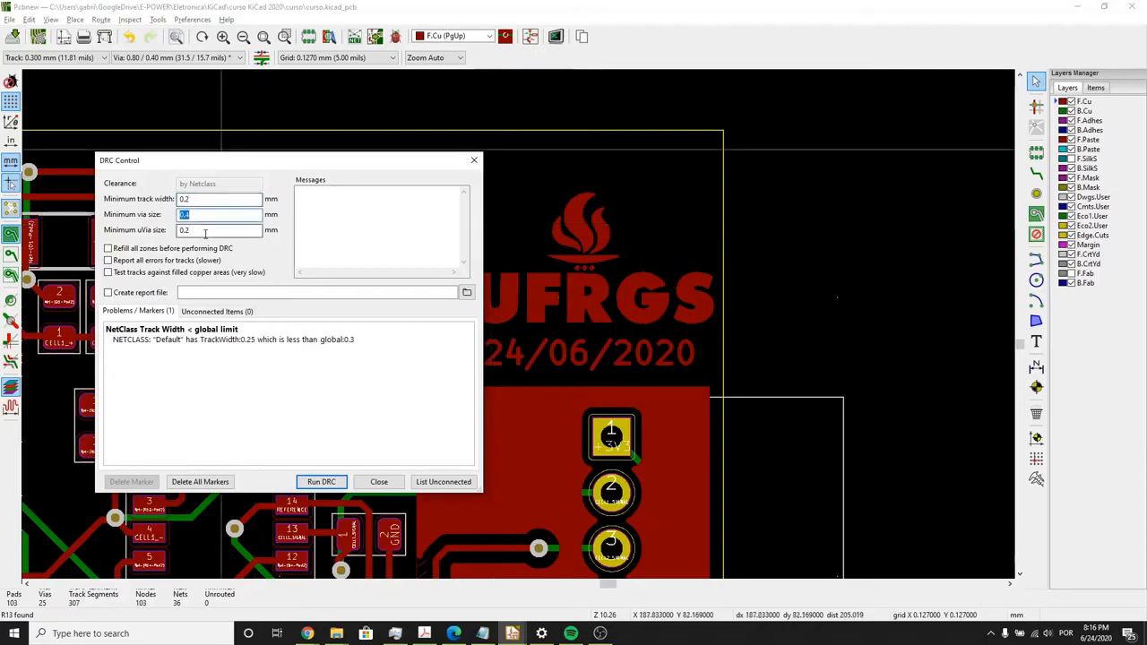
click(395, 487)
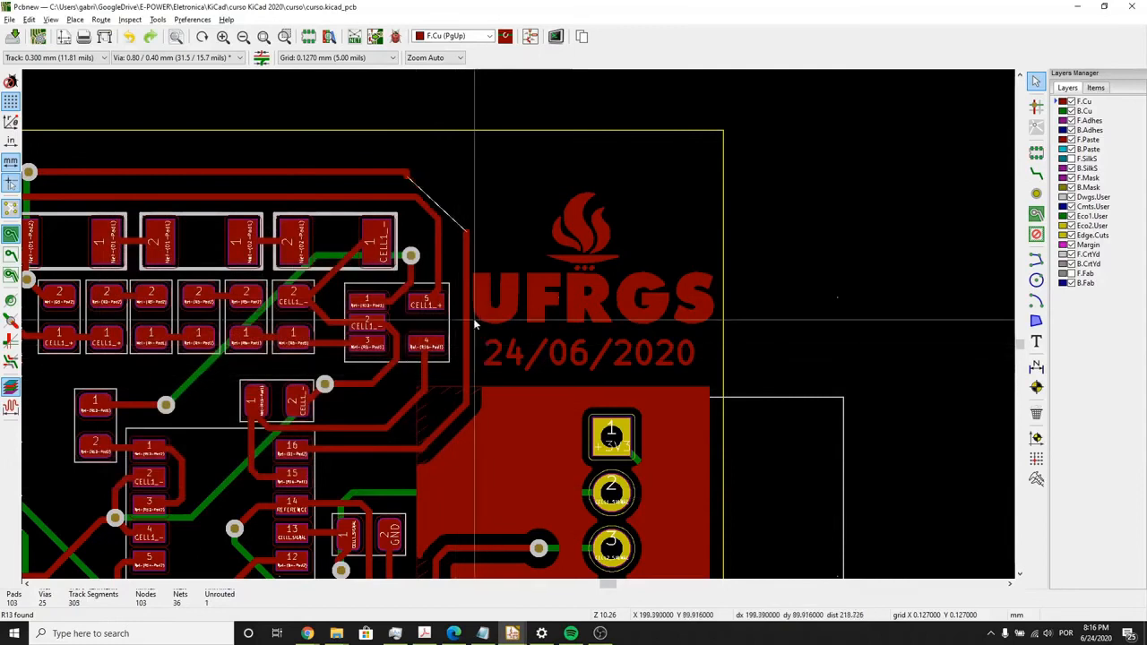
- Undo the rerouted Net-(D1-Pad2) corner and the deletion of its original diagonal segment on F.Cu
key(ctrl+z)
key(ctrl+z)
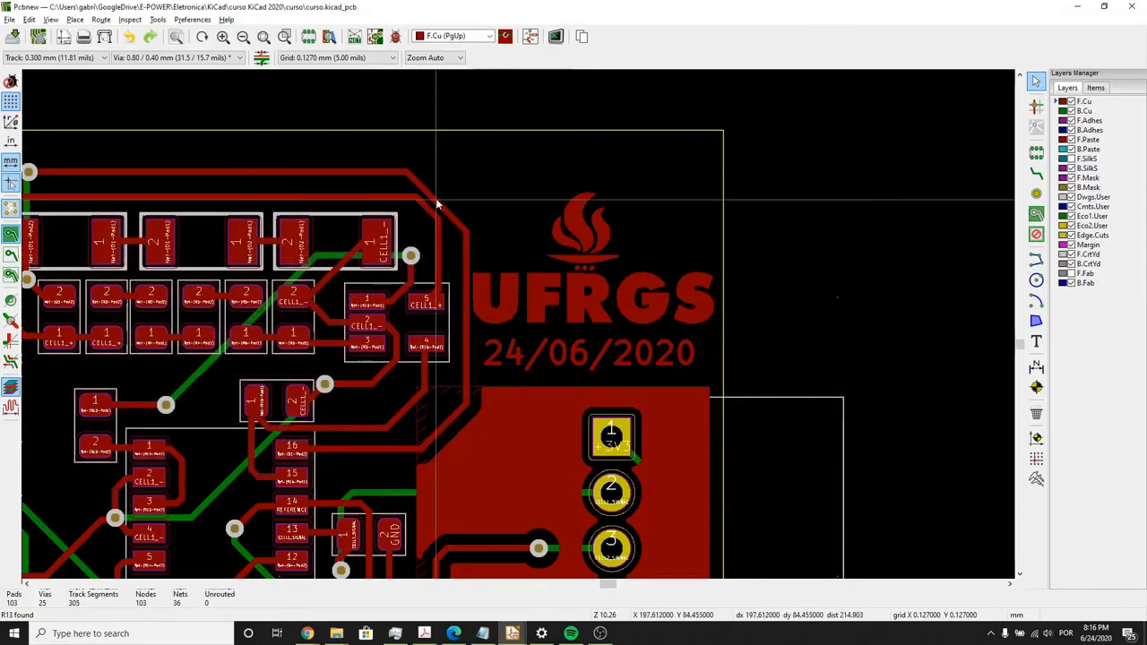
click(191, 20)
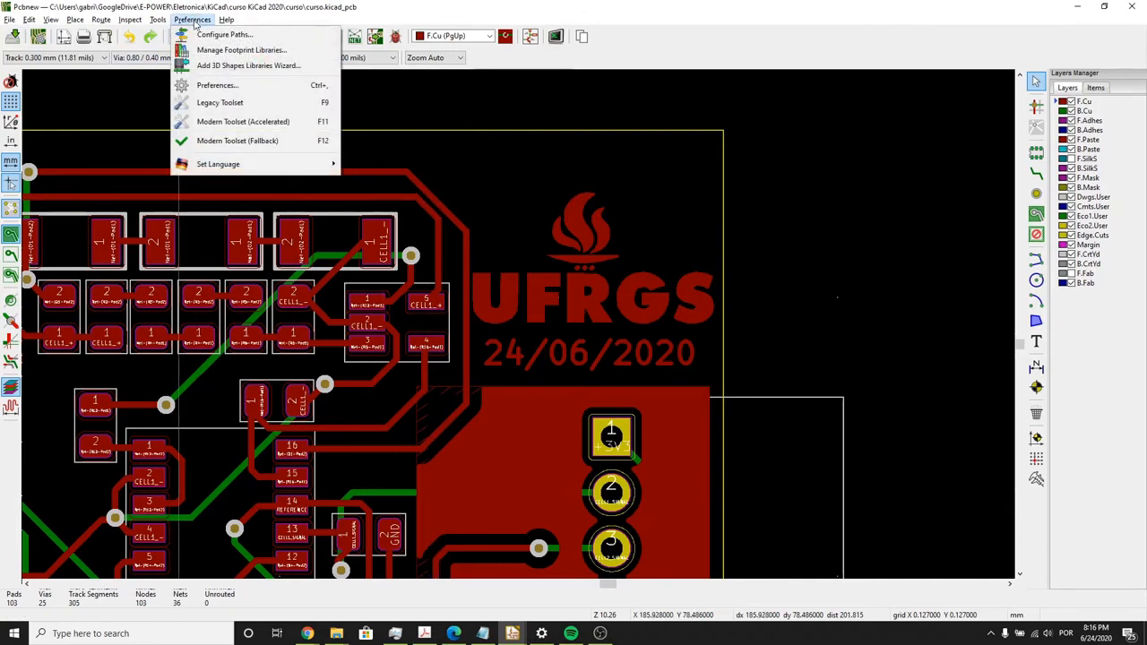
mouse_move(163, 27)
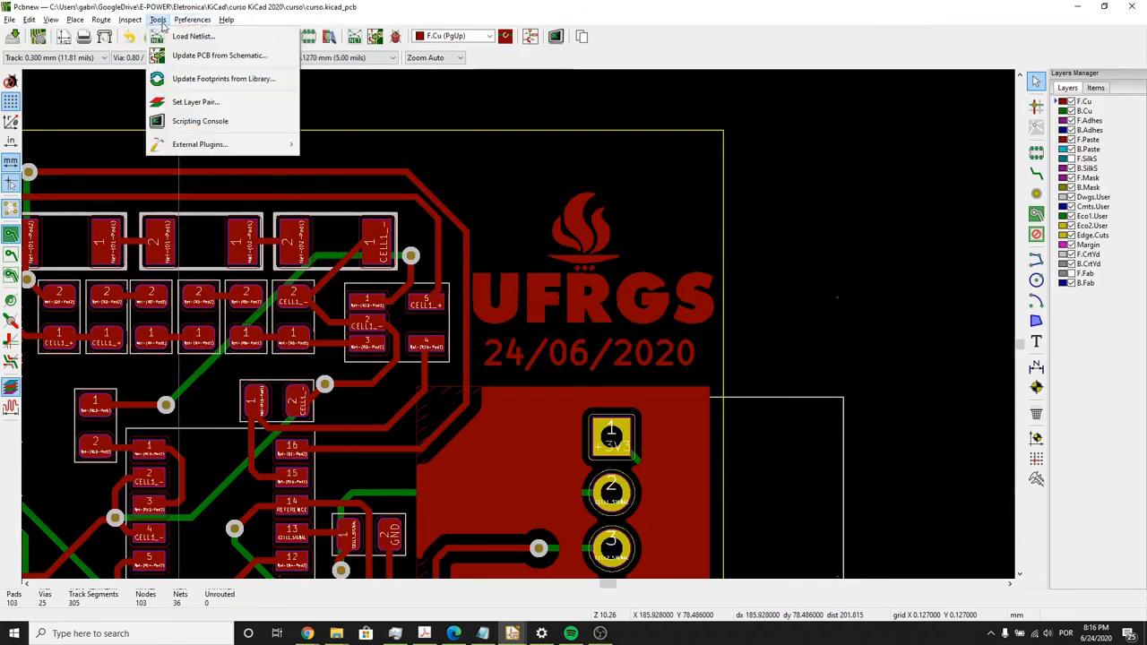
click(366, 9)
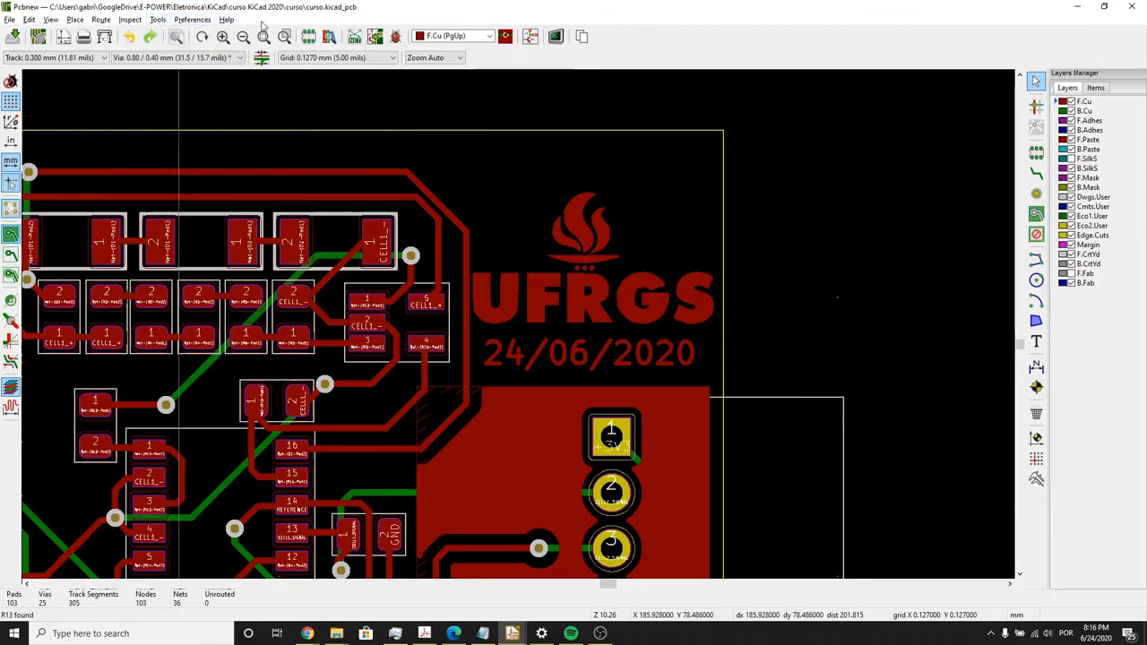
click(221, 20)
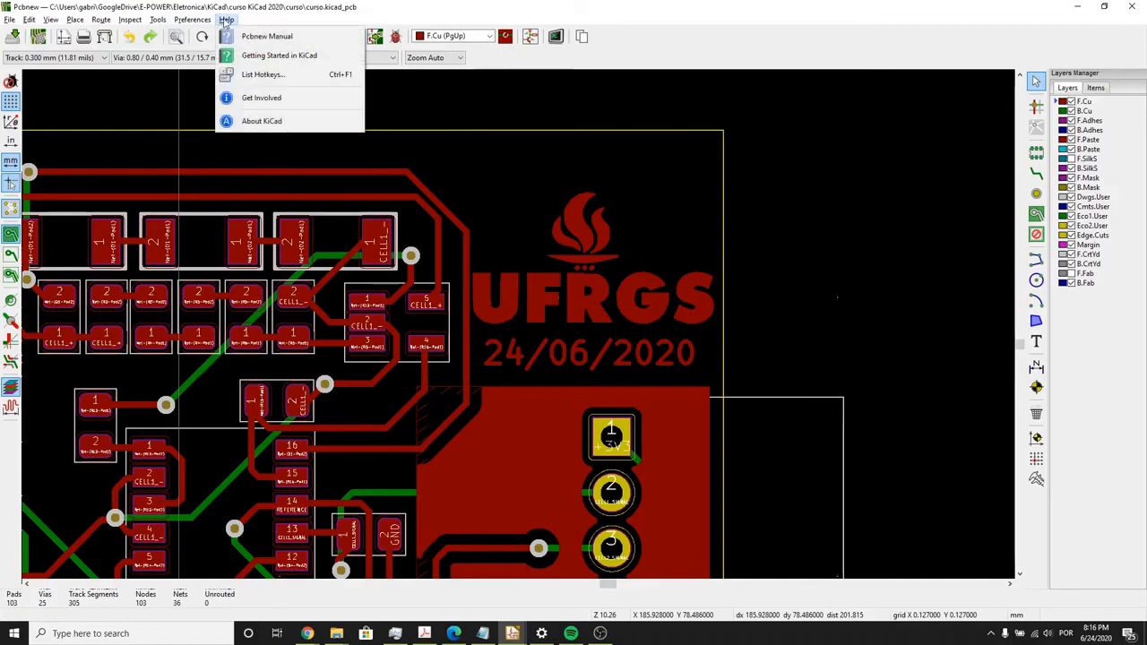
mouse_move(207, 22)
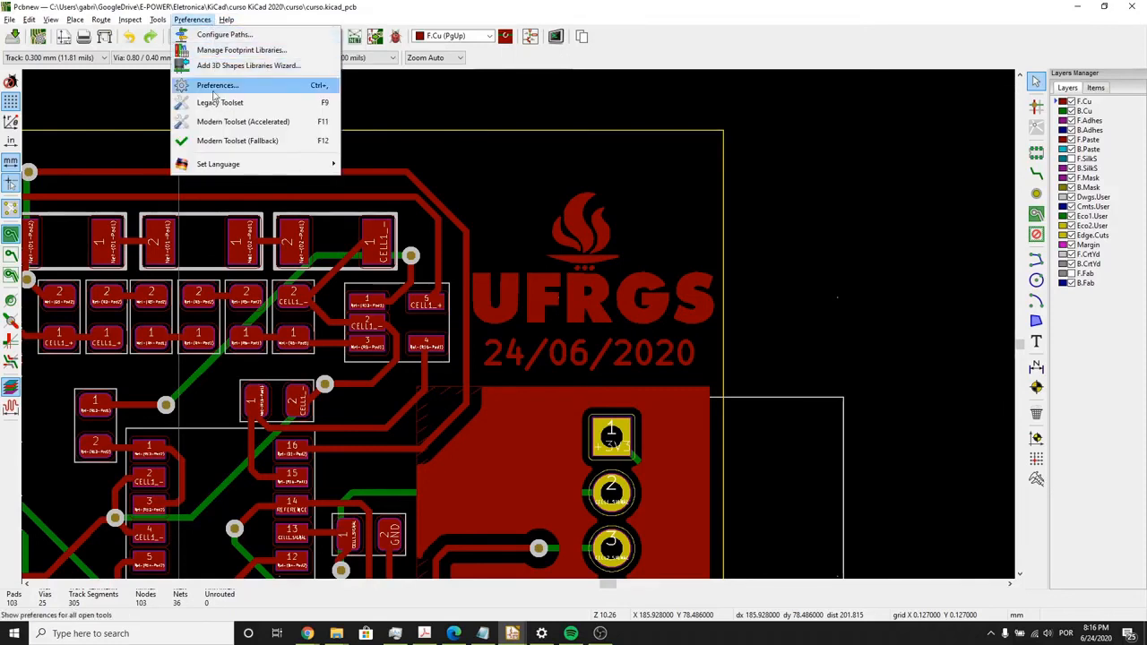
- Review the Pcbnew preferences, including the general editing settings, Display Options and Action Plugins
click(213, 86)
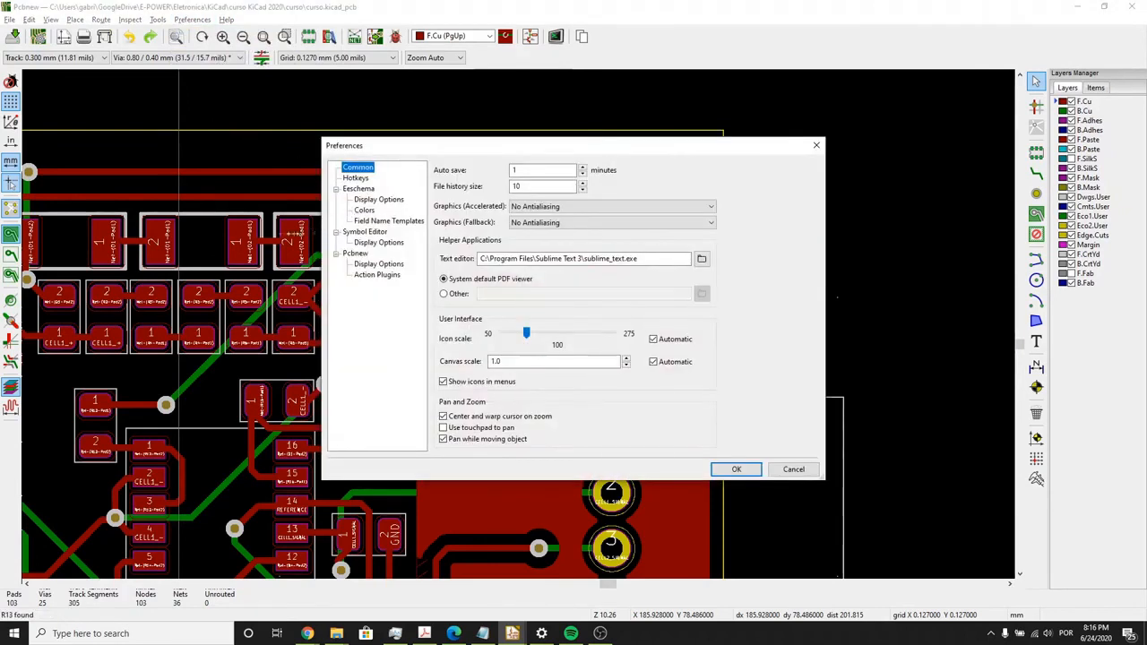
drag(321, 237, 203, 237)
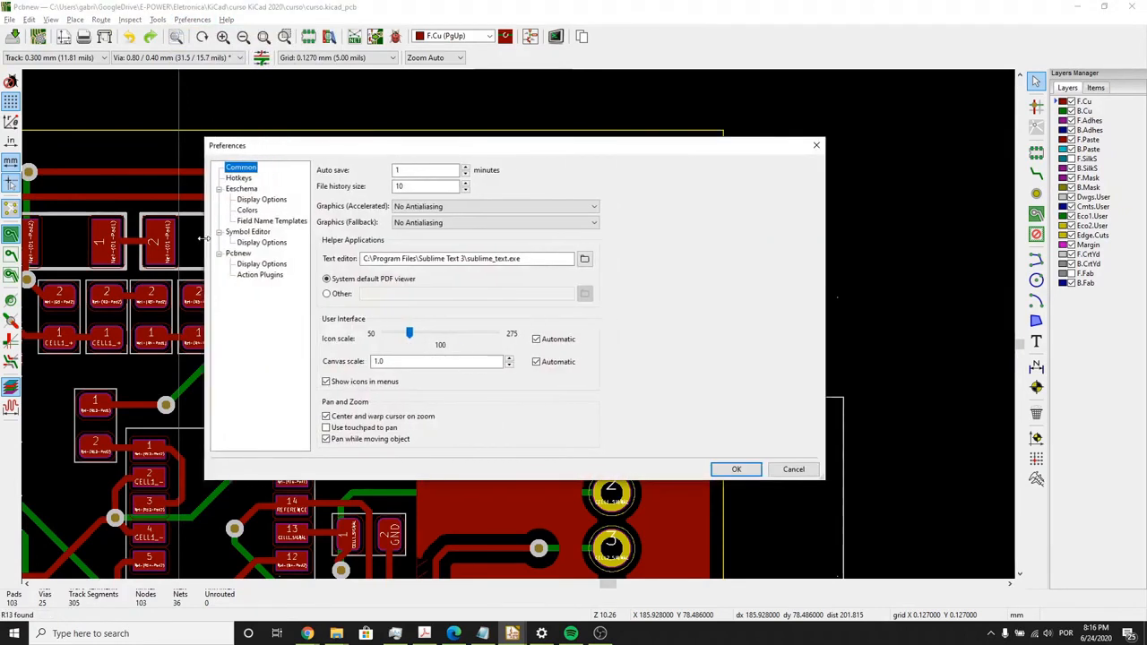
click(247, 254)
click(249, 263)
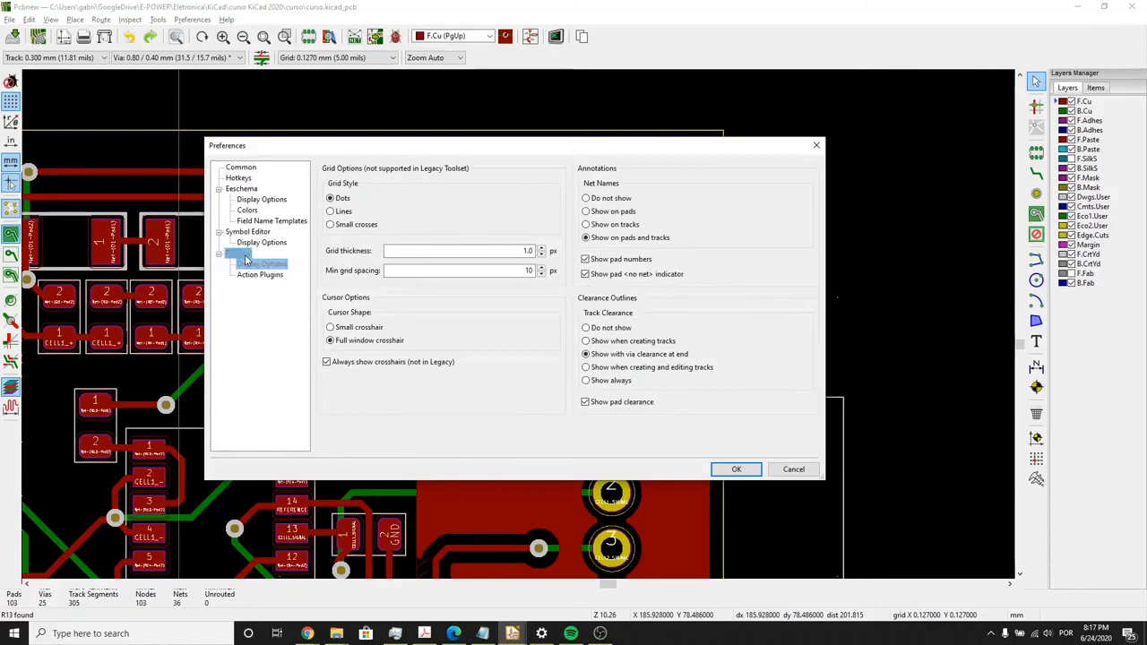
click(240, 254)
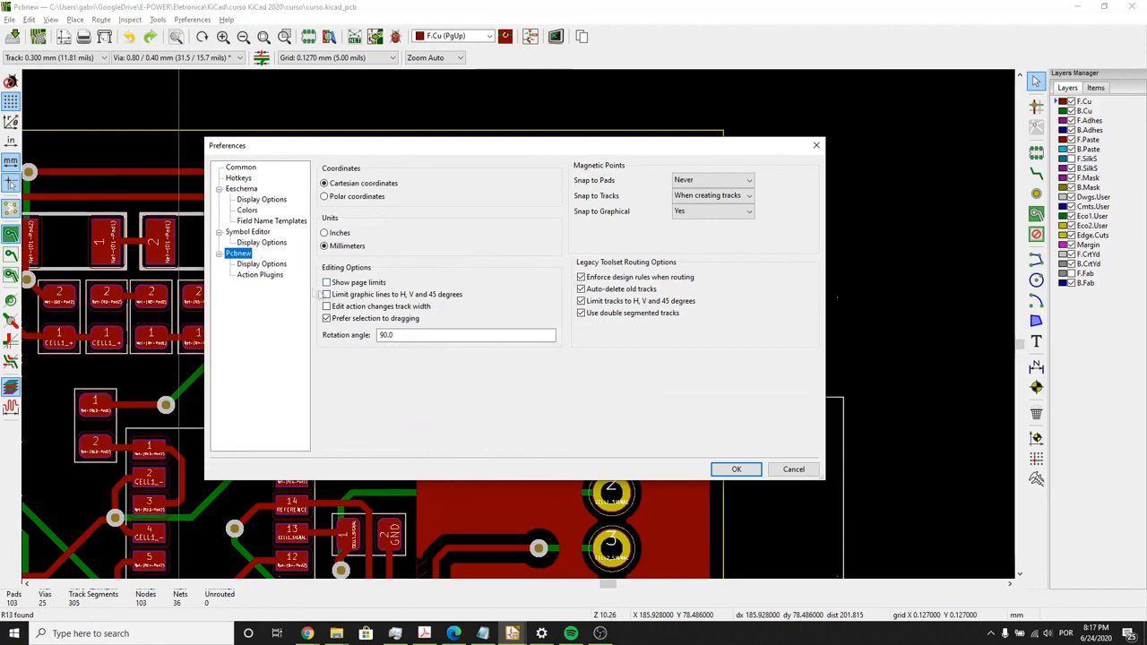
click(262, 263)
click(262, 274)
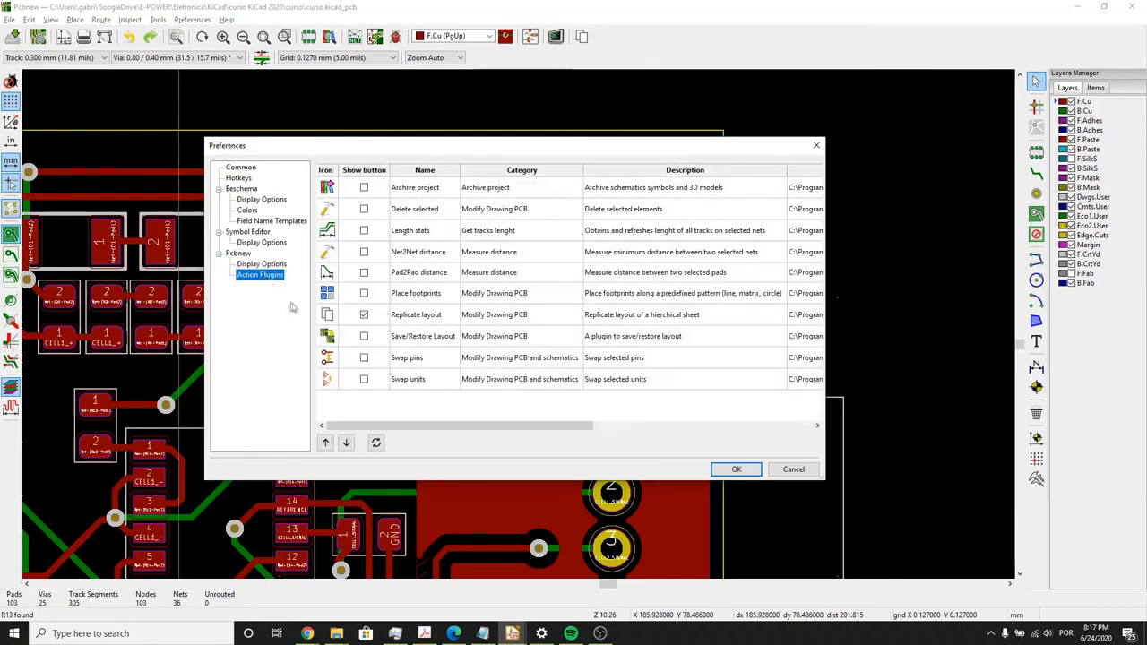
drag(830, 308, 1012, 230)
click(993, 145)
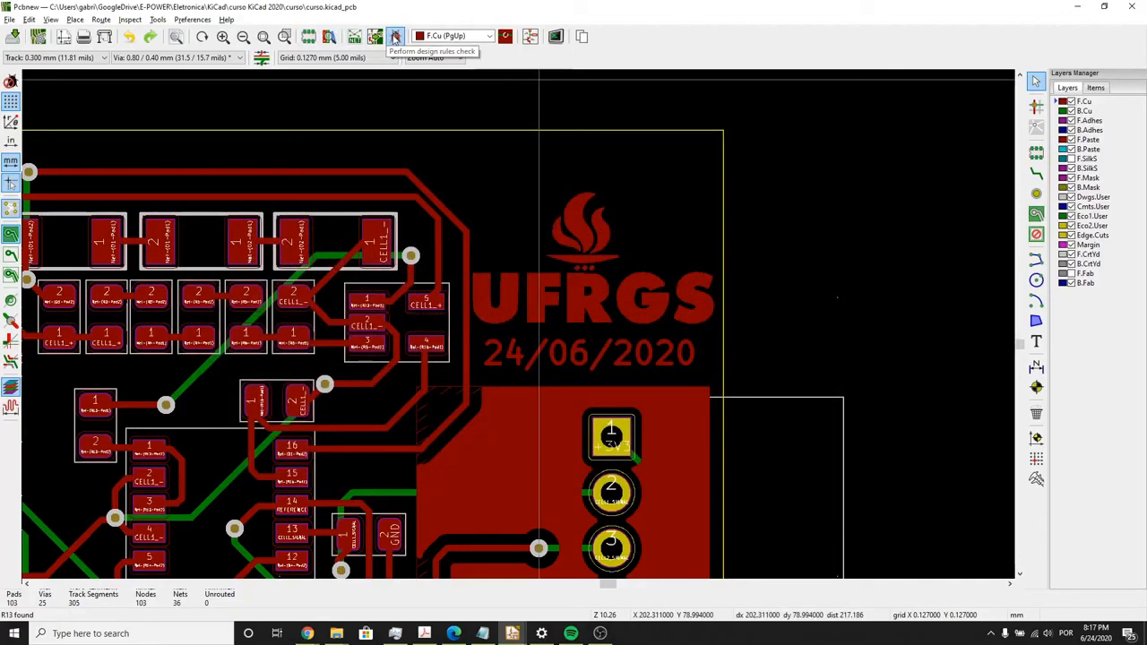
- Look over the design rules check settings and close the check without running it
click(395, 36)
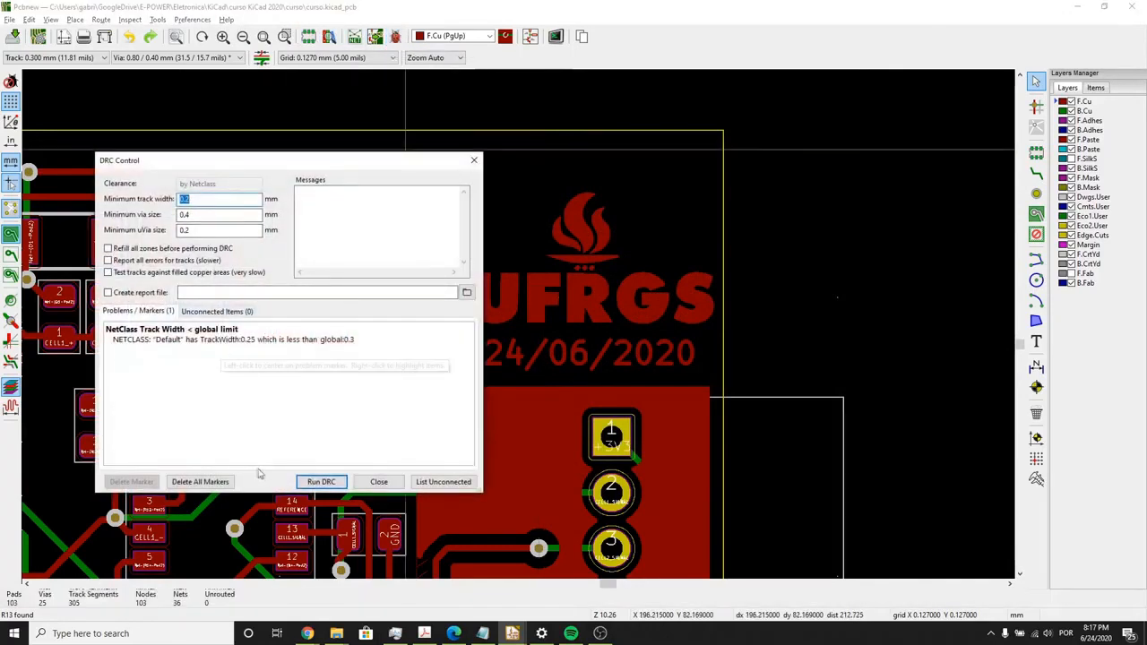
key(Escape)
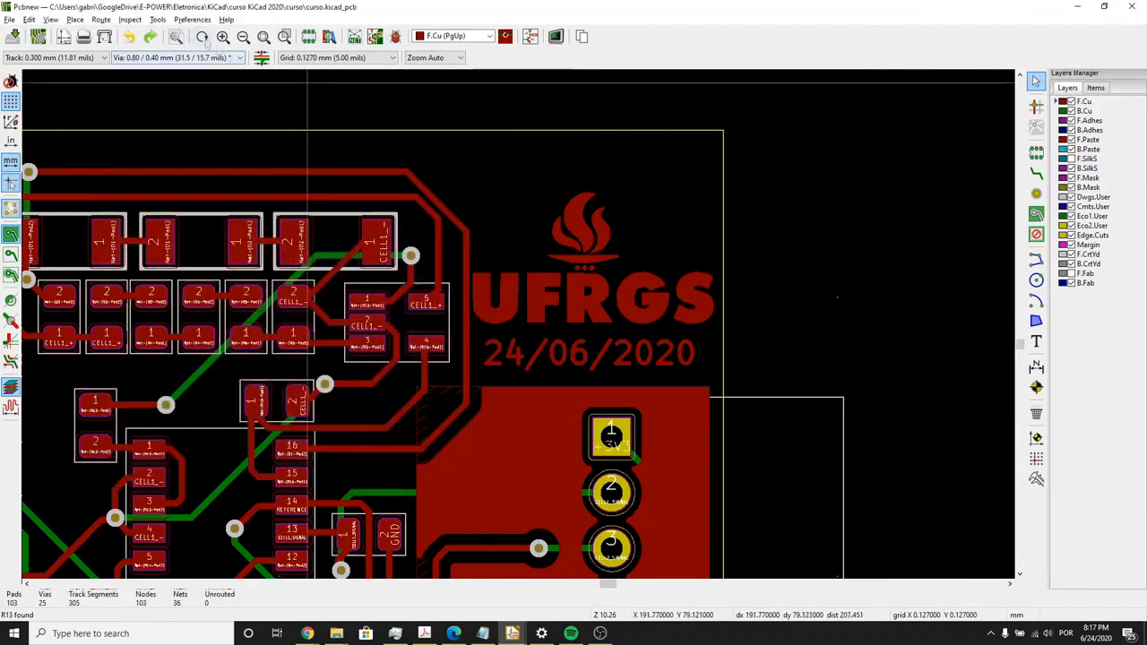
click(158, 19)
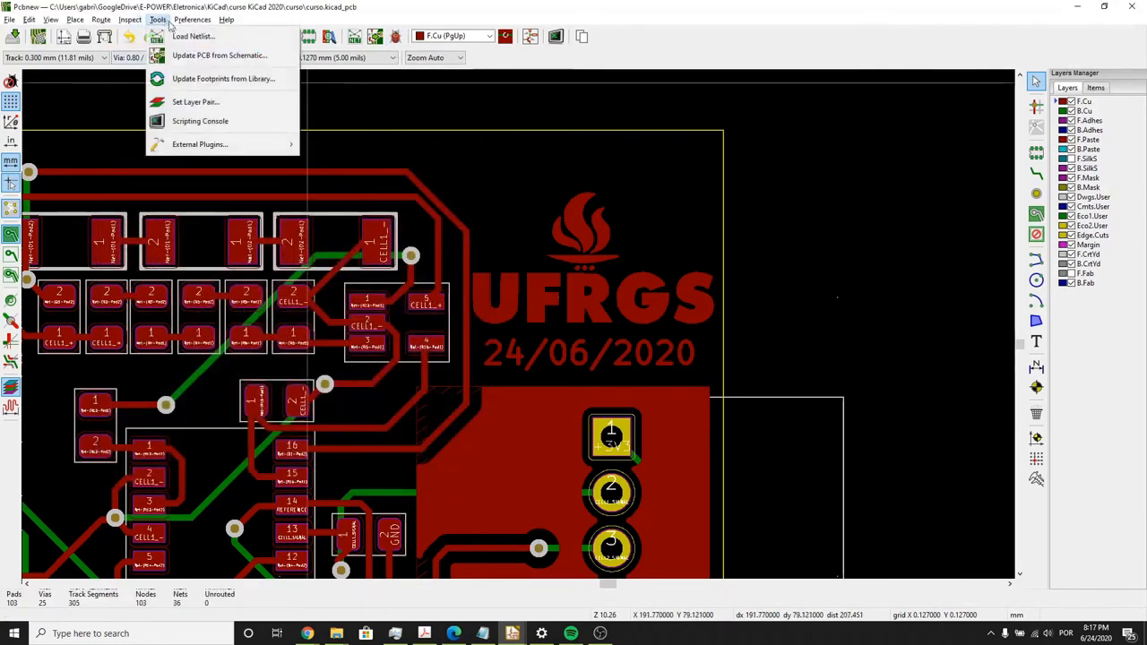
mouse_move(175, 25)
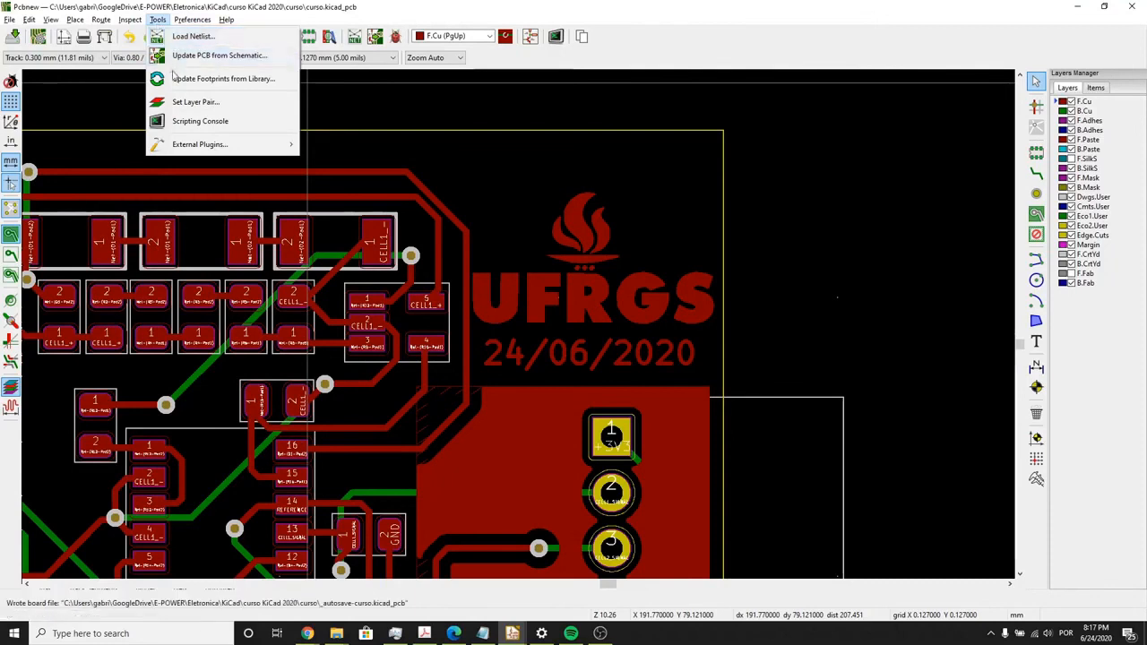
mouse_move(194, 149)
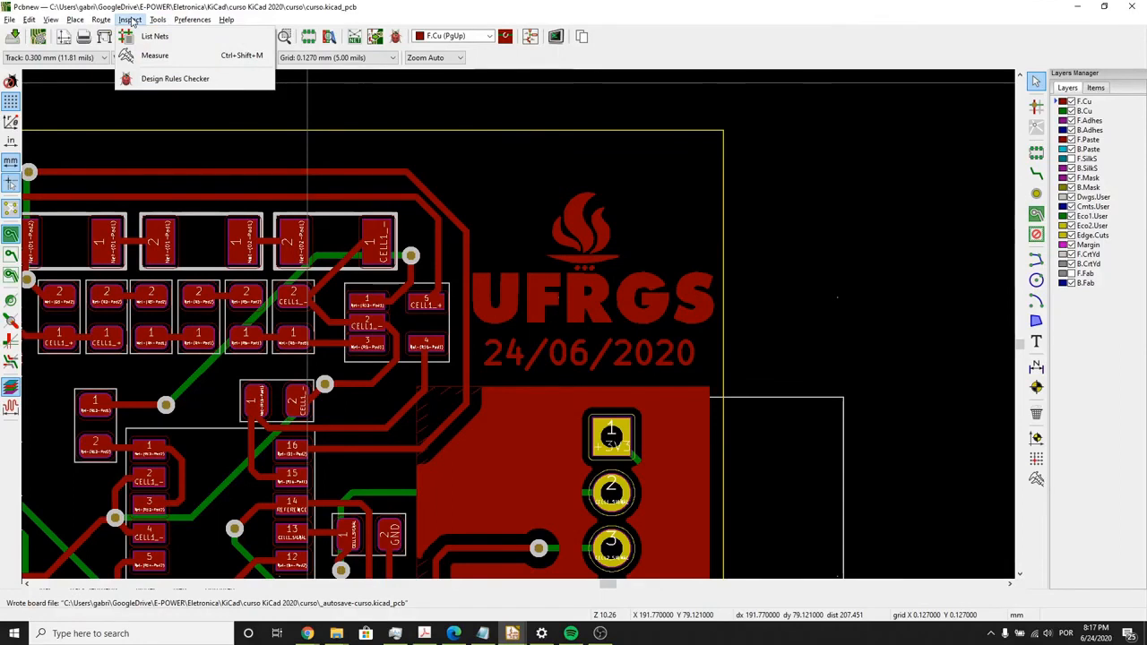
click(175, 78)
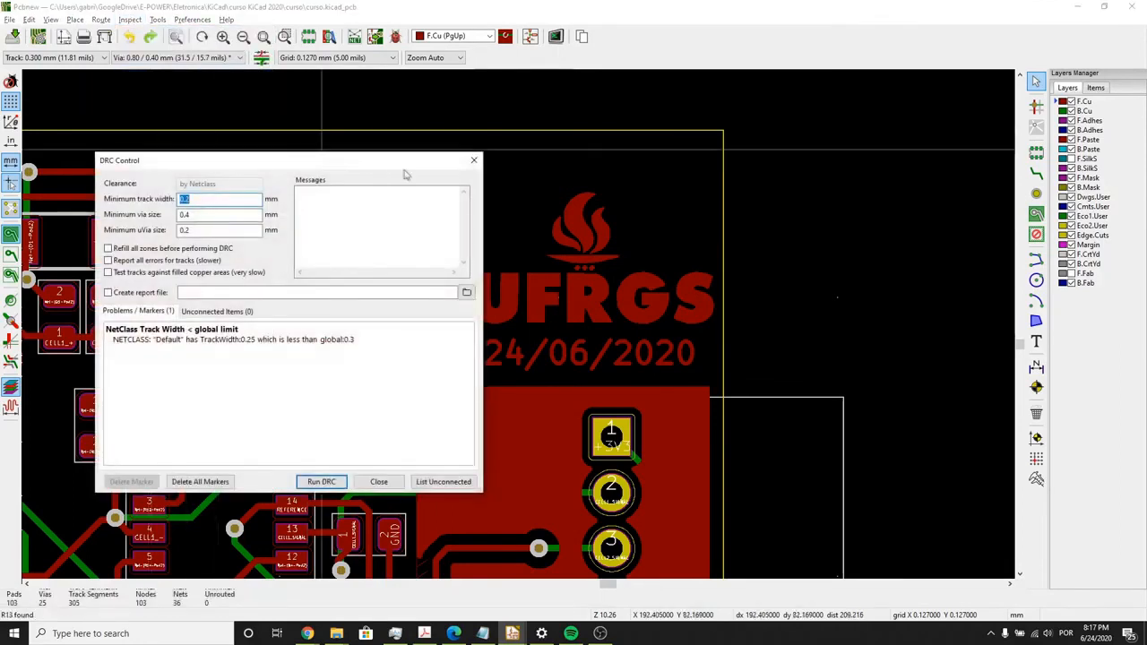
click(473, 160)
- Inspect the board-wide track and via property settings, including the available track widths, without applying any
click(110, 22)
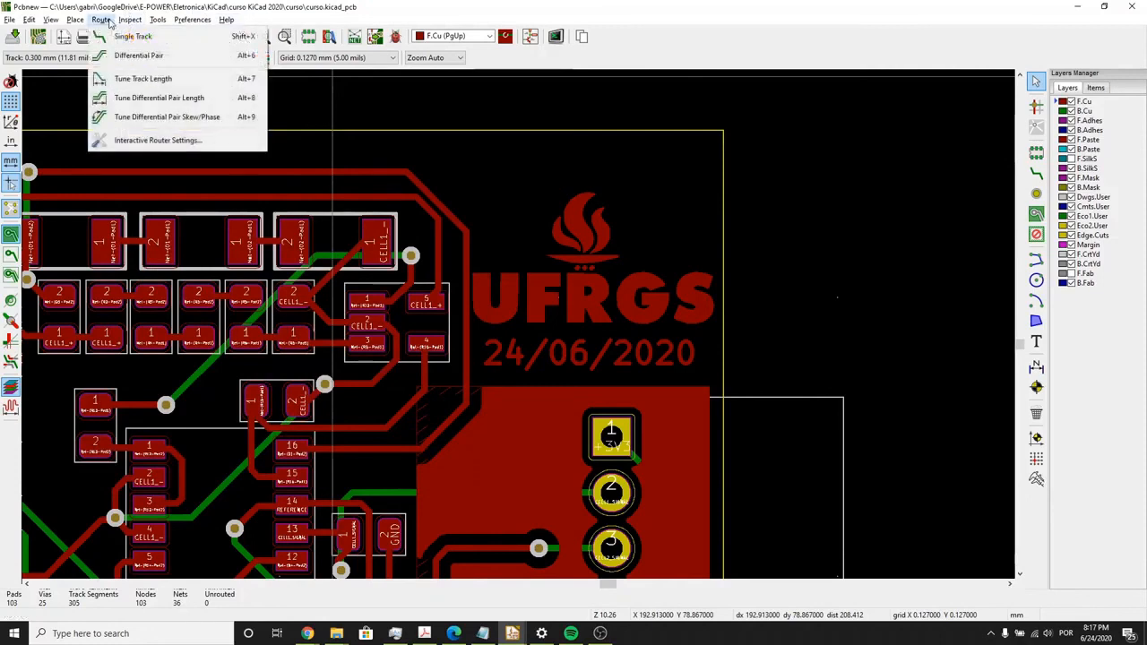
mouse_move(80, 24)
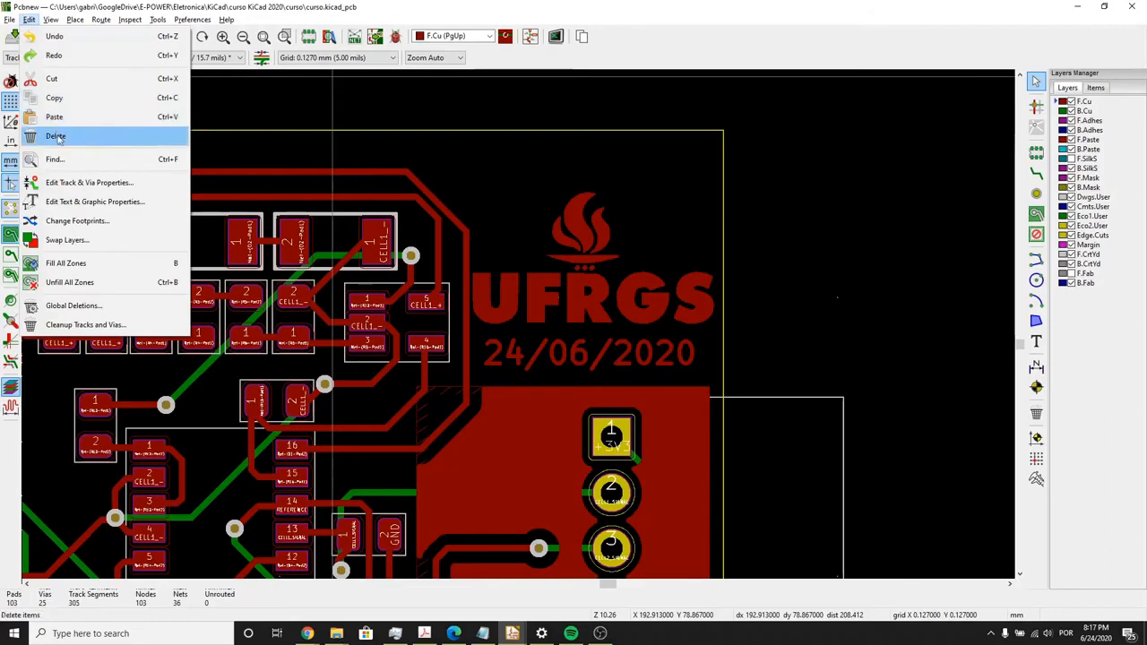
click(90, 182)
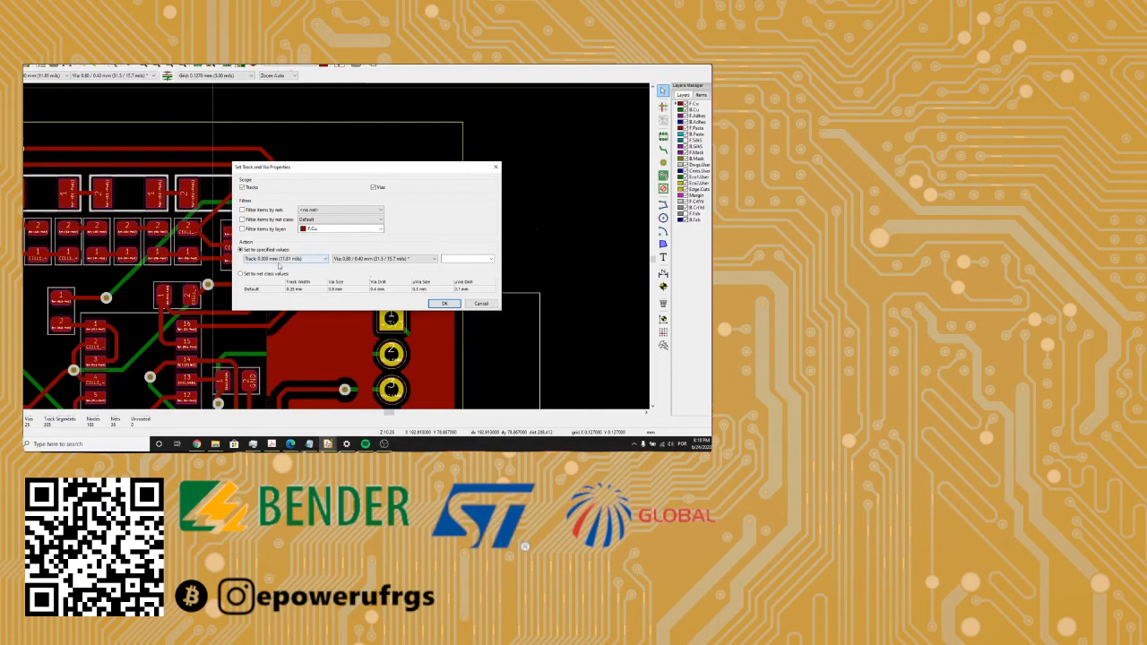
click(344, 259)
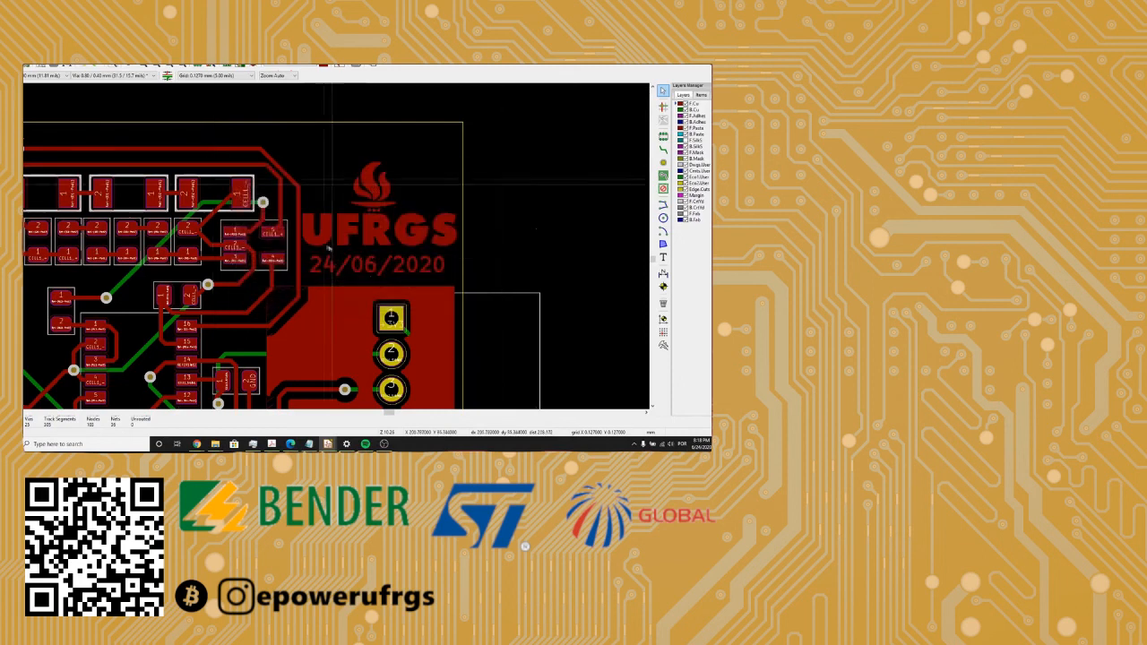
- Shift the diagonal corner segments of the outer Net-(D1-Pad2) track and the neighbouring inner track inward, keeping them parallel
scroll(331, 249, down, 1)
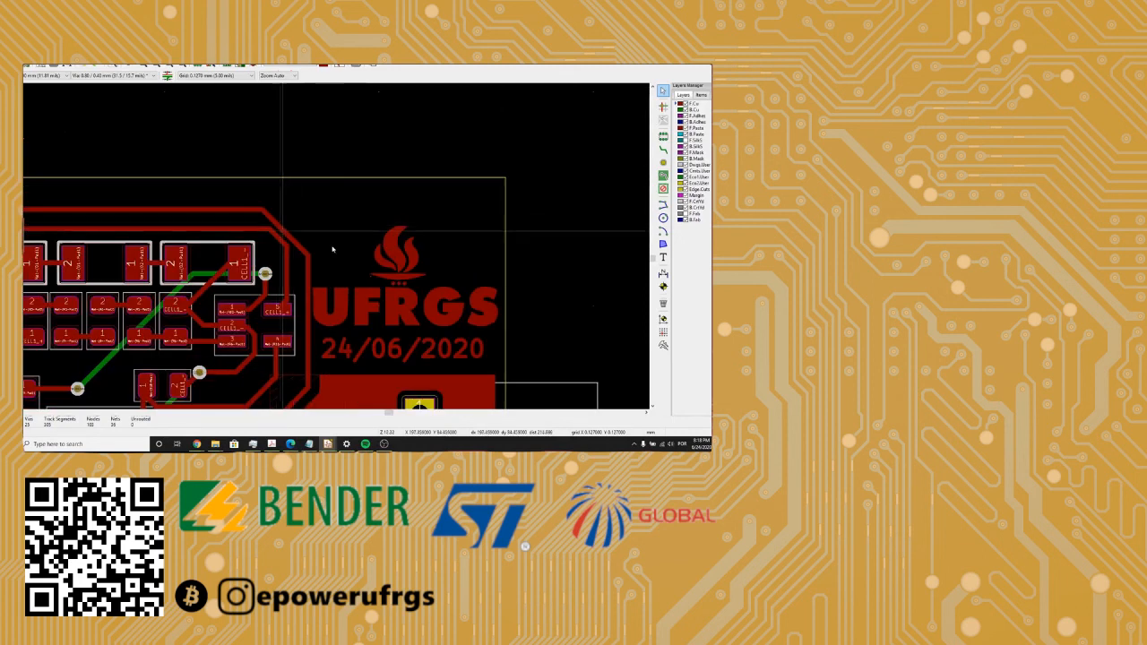
scroll(331, 249, up, 2)
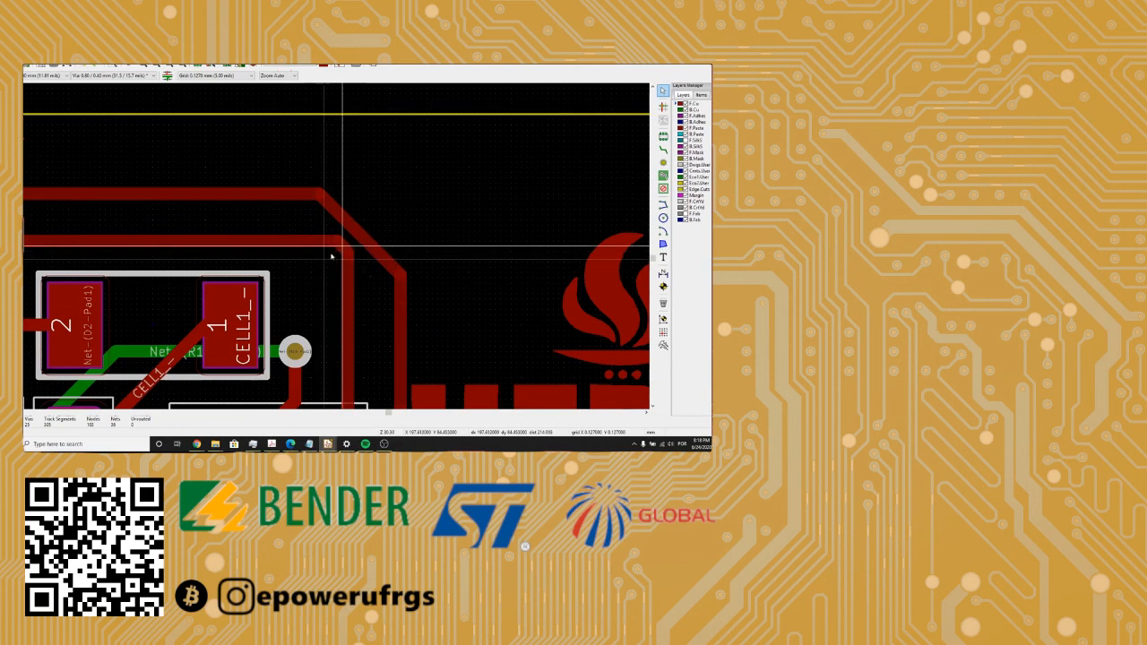
drag(332, 256, 326, 268)
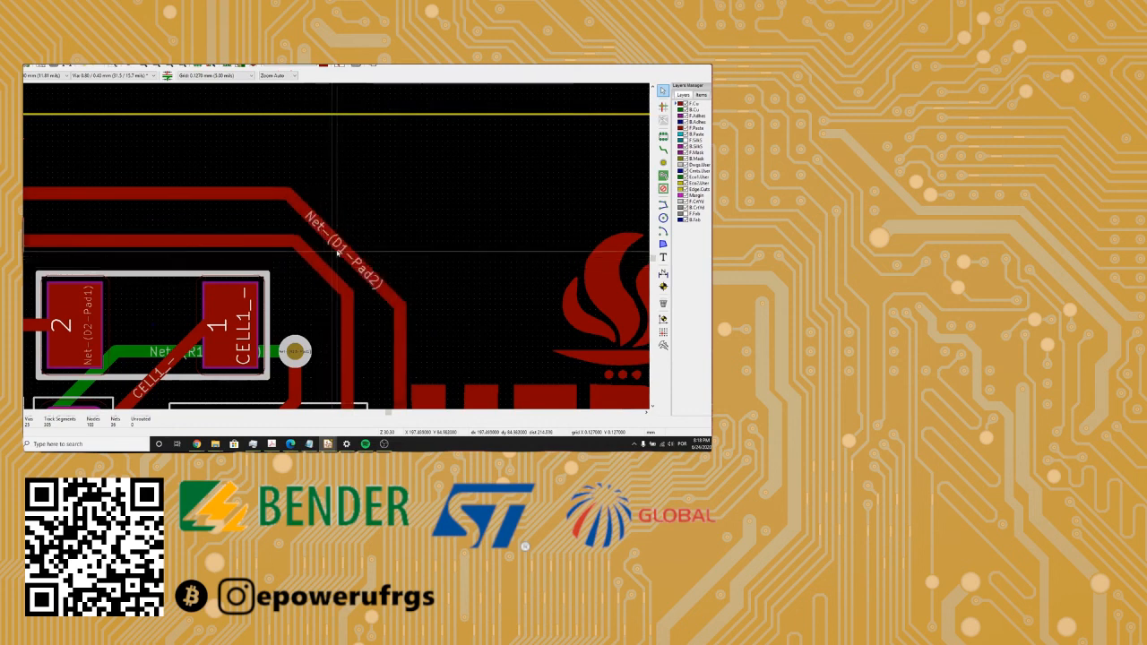
- Bring the whole board layout into view to examine it
scroll(335, 252, down, 3)
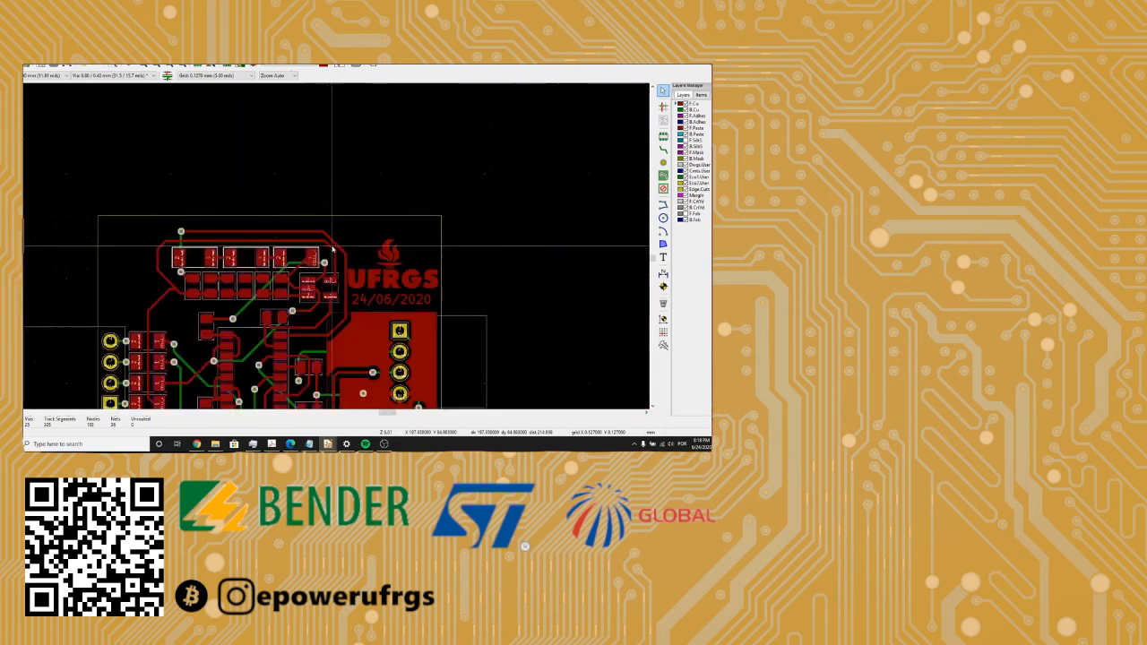
middle_drag(327, 250, 324, 186)
middle_drag(304, 251, 330, 194)
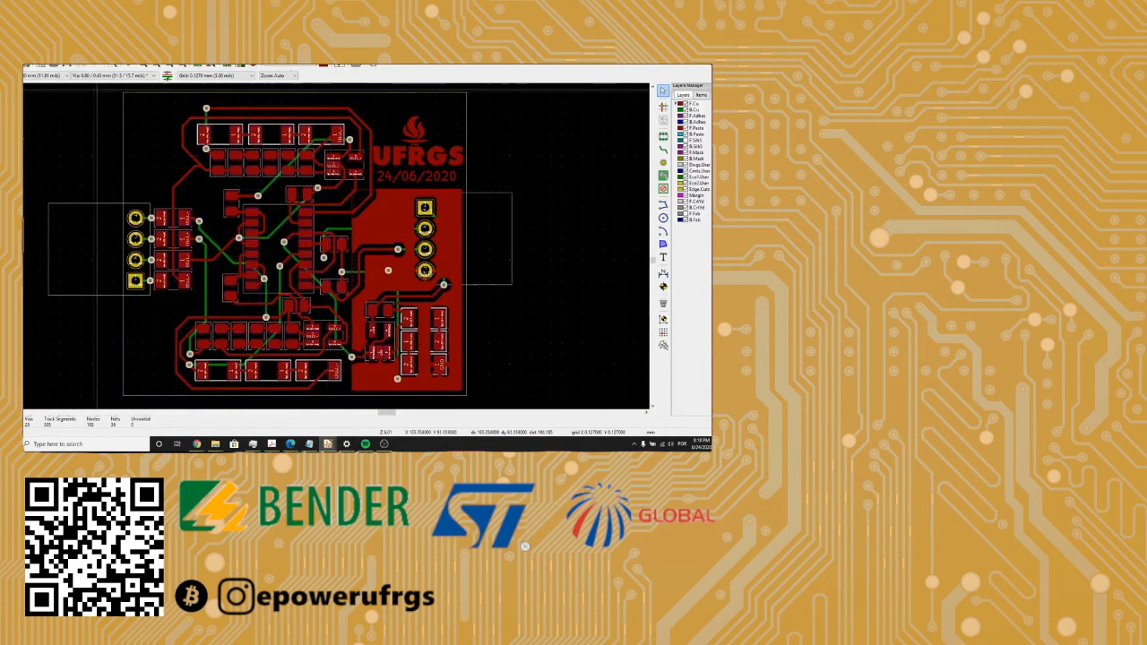